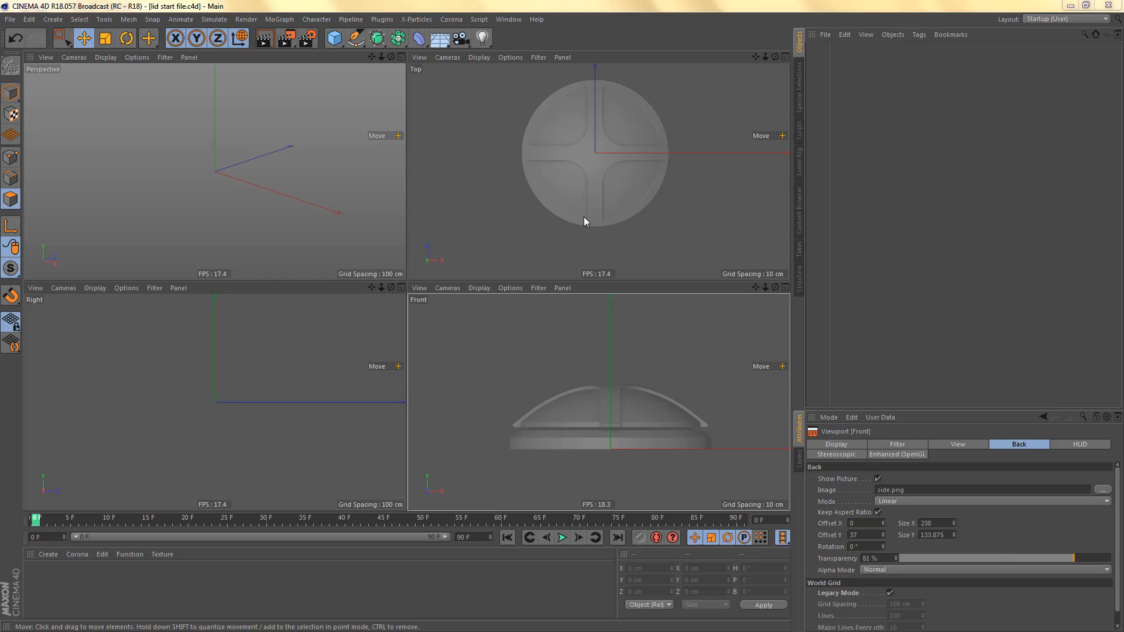
- Add a disc primitive centred over the lid's top reference image
middle_click(571, 188)
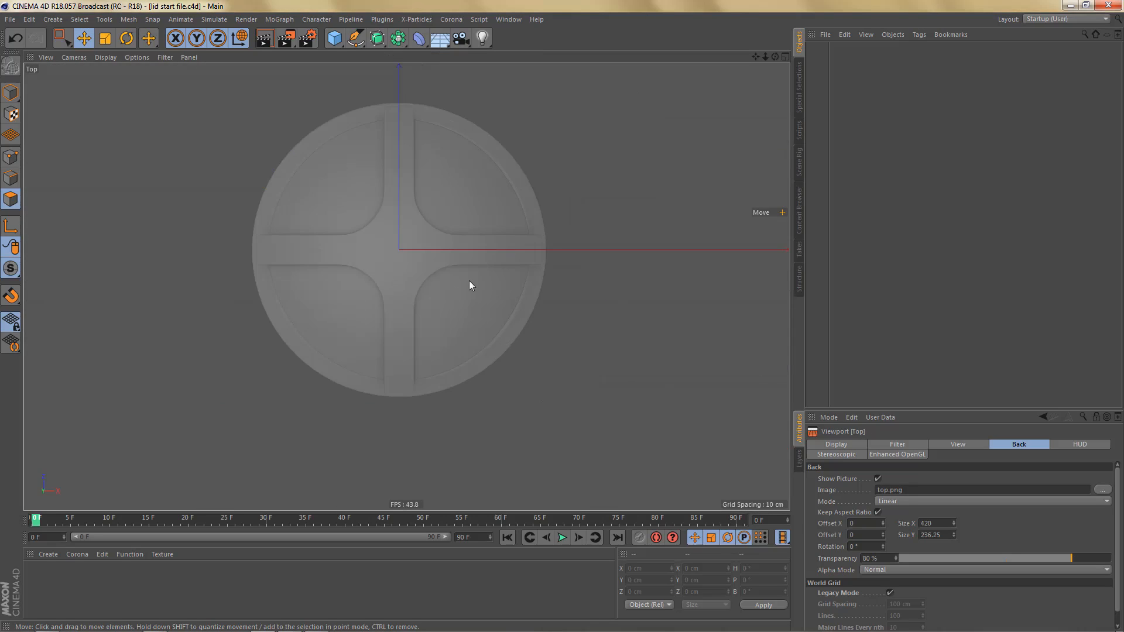
middle_click_drag(418, 251, 498, 305, "alt")
right_click_drag(462, 280, 494, 282, "alt")
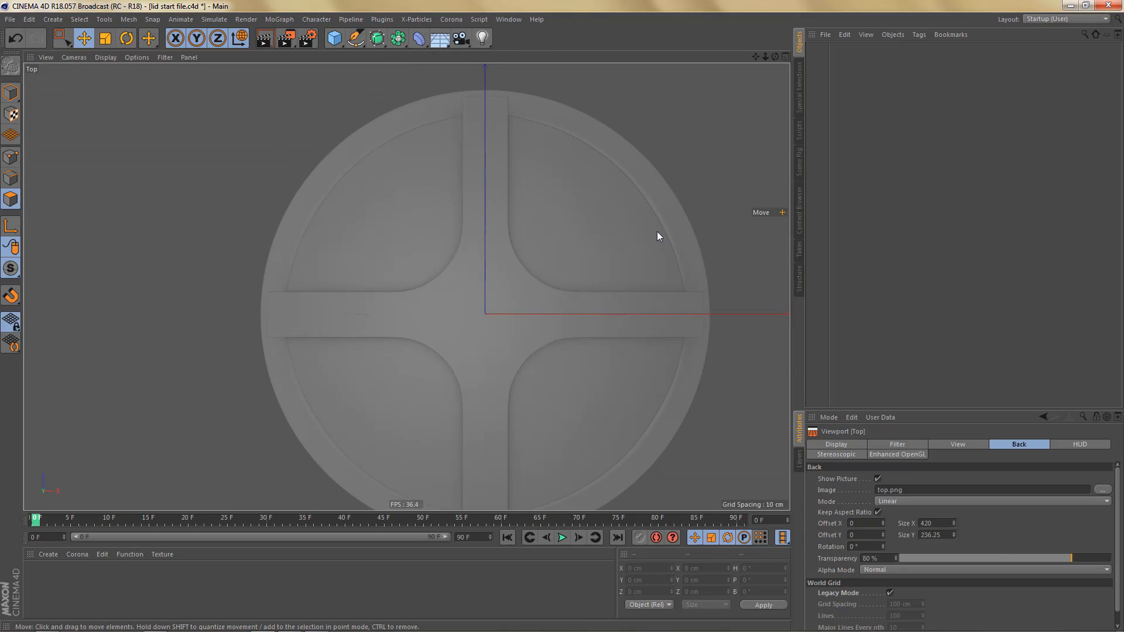
middle_click_drag(488, 343, 475, 323, "alt")
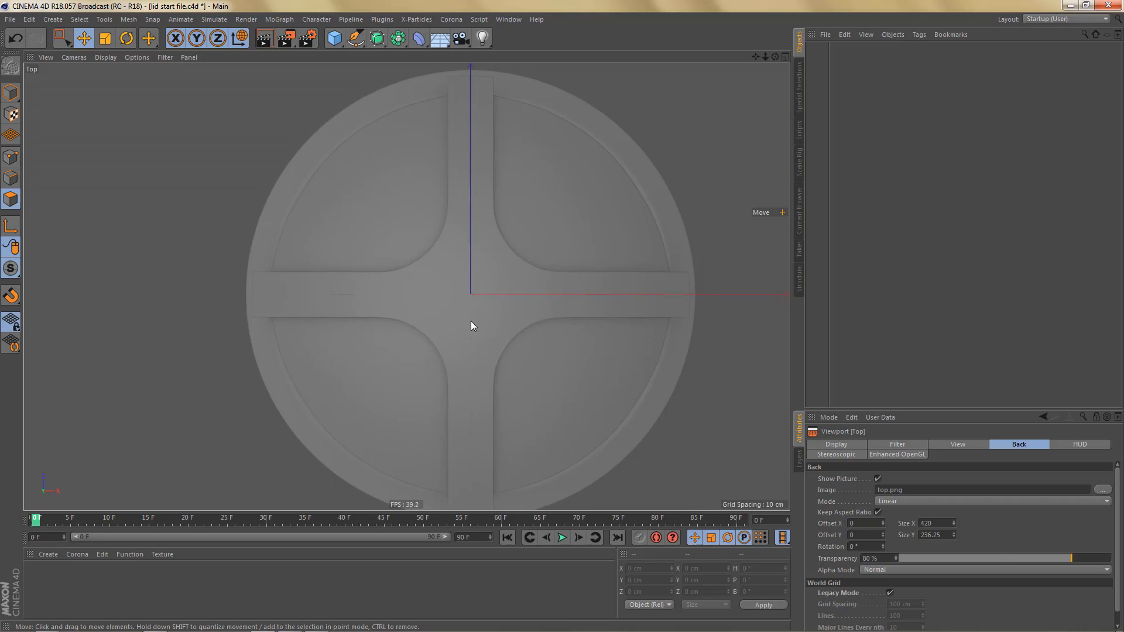
scroll(469, 325, "down", 2)
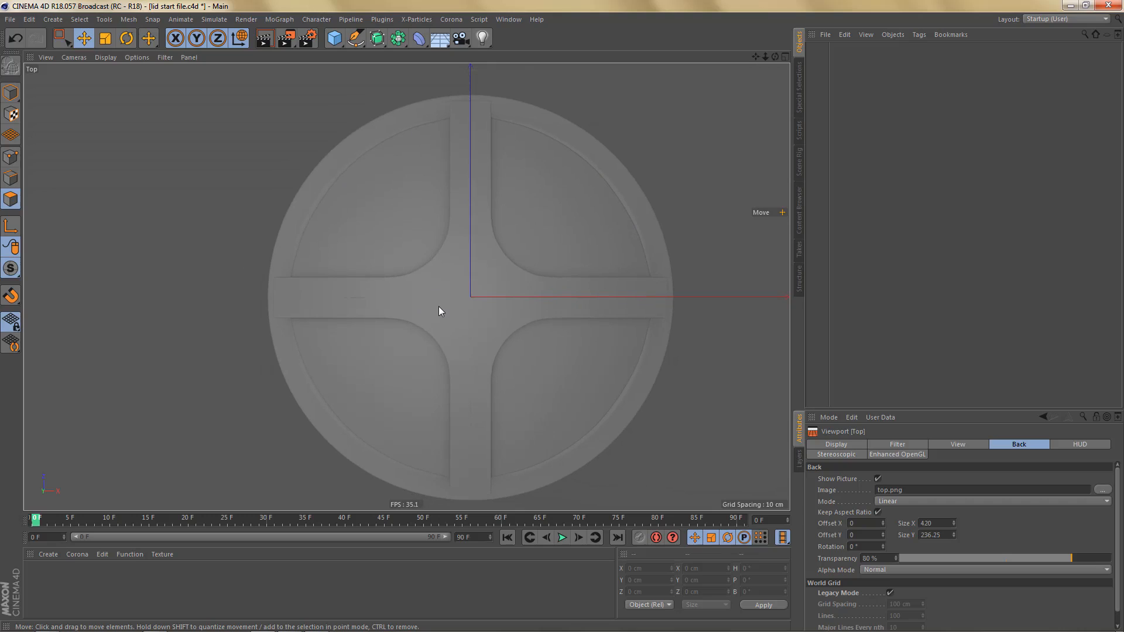
left_click(337, 46)
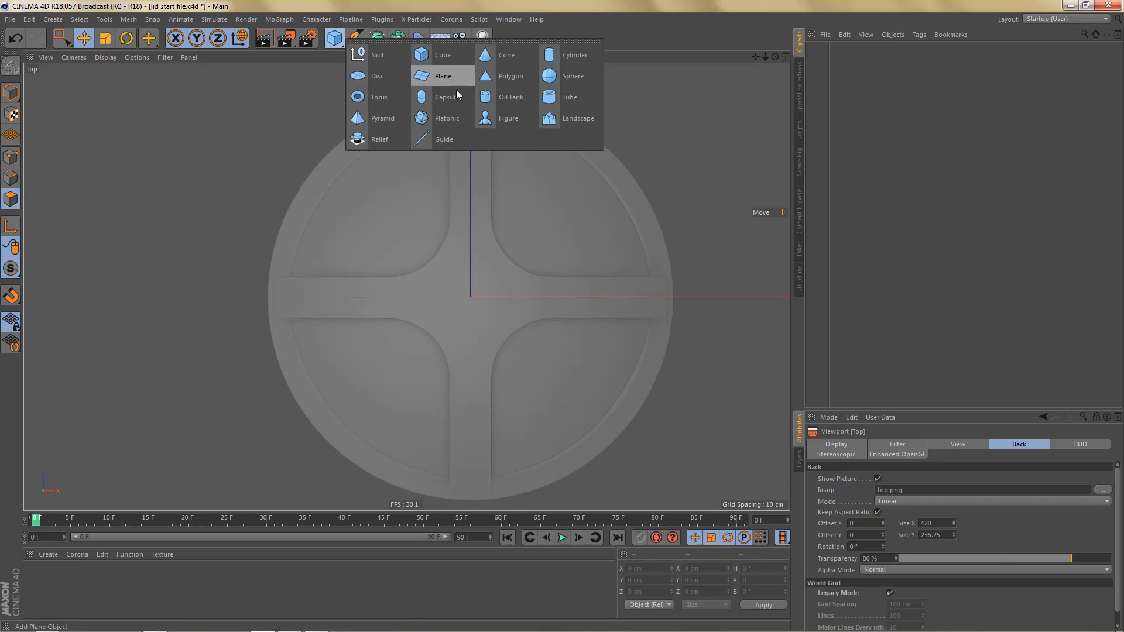
left_click(378, 77)
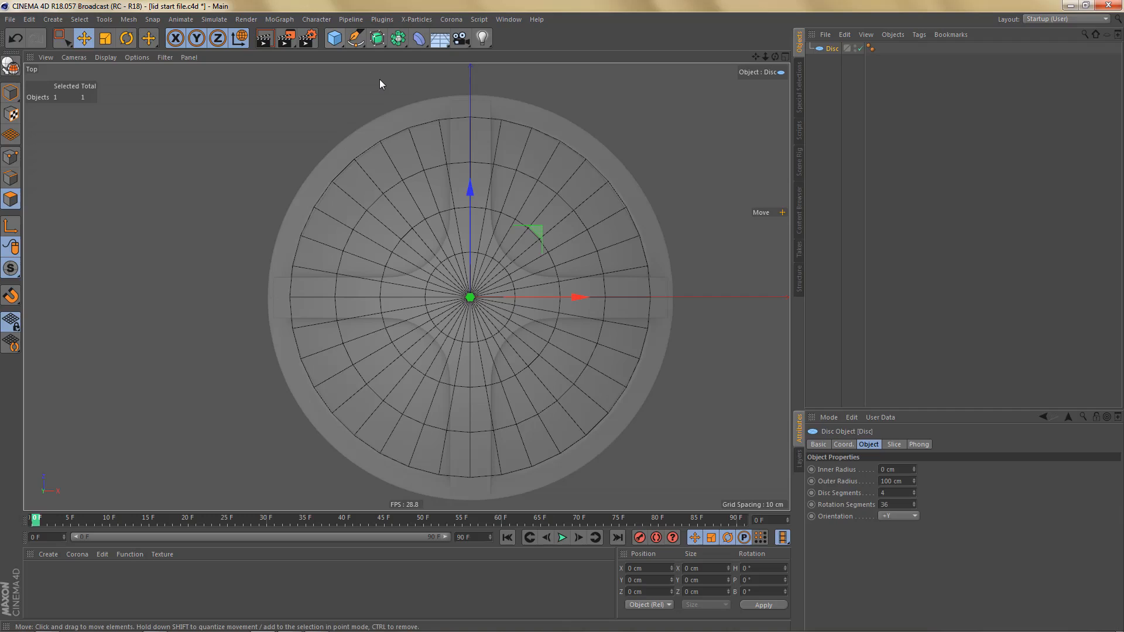
- Set the disc to 1 disc segment and 16 rotation segments
left_click(847, 493)
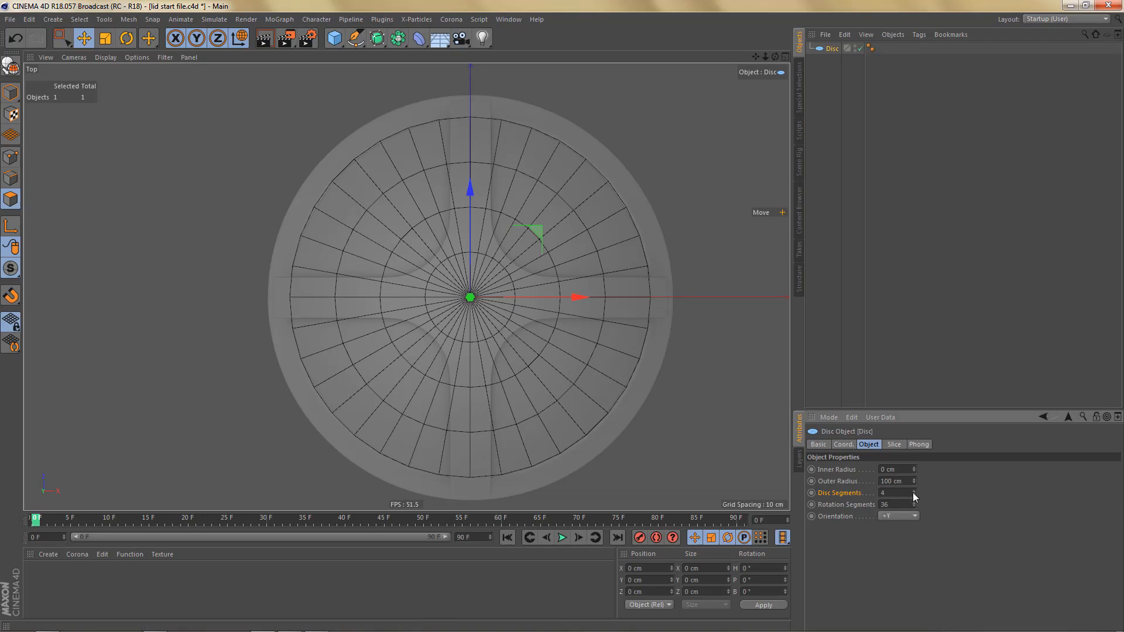
left_click_drag(913, 493, 902, 495)
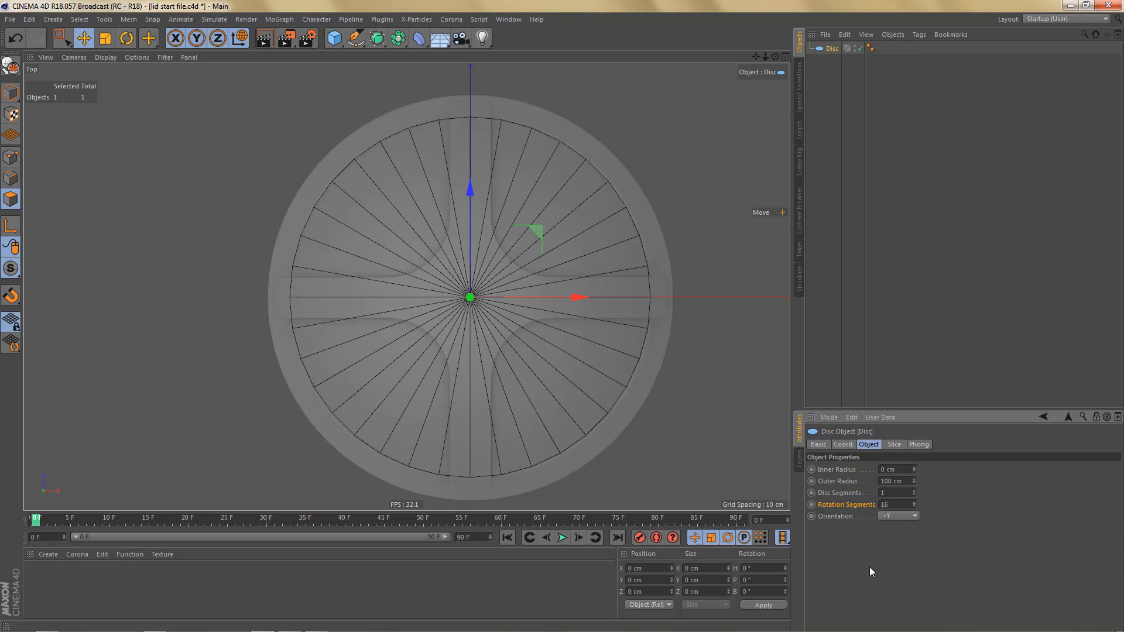
type("16")
key("Return")
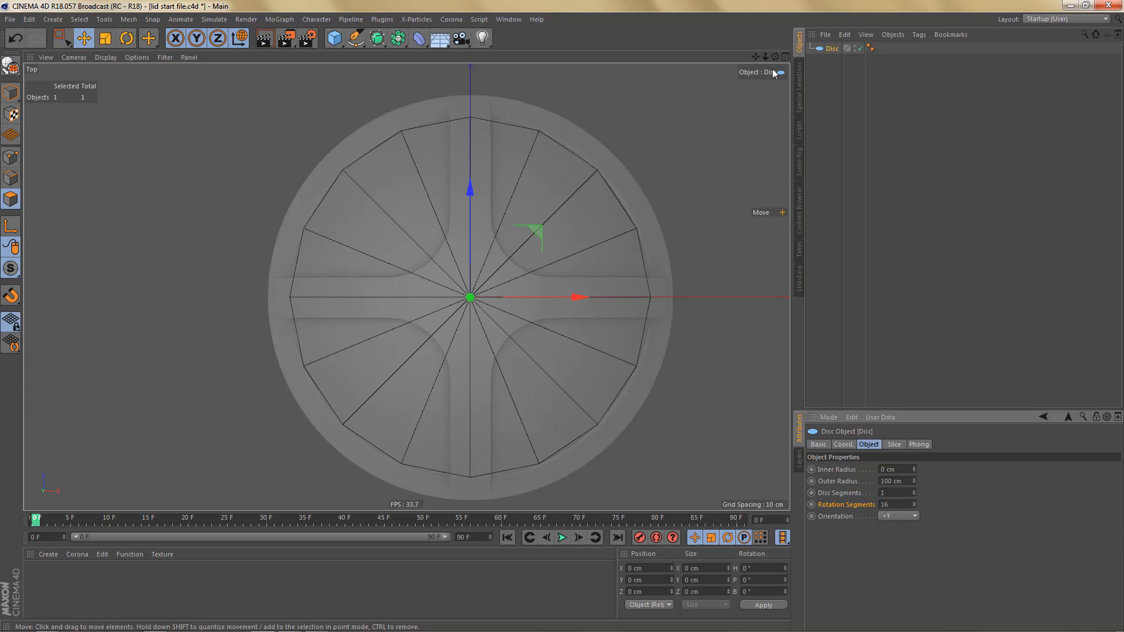
- Duplicate the disc, keeping the original hidden, and set the copy's outer radius to 31 cm to match the lid's central hub
left_click(834, 49)
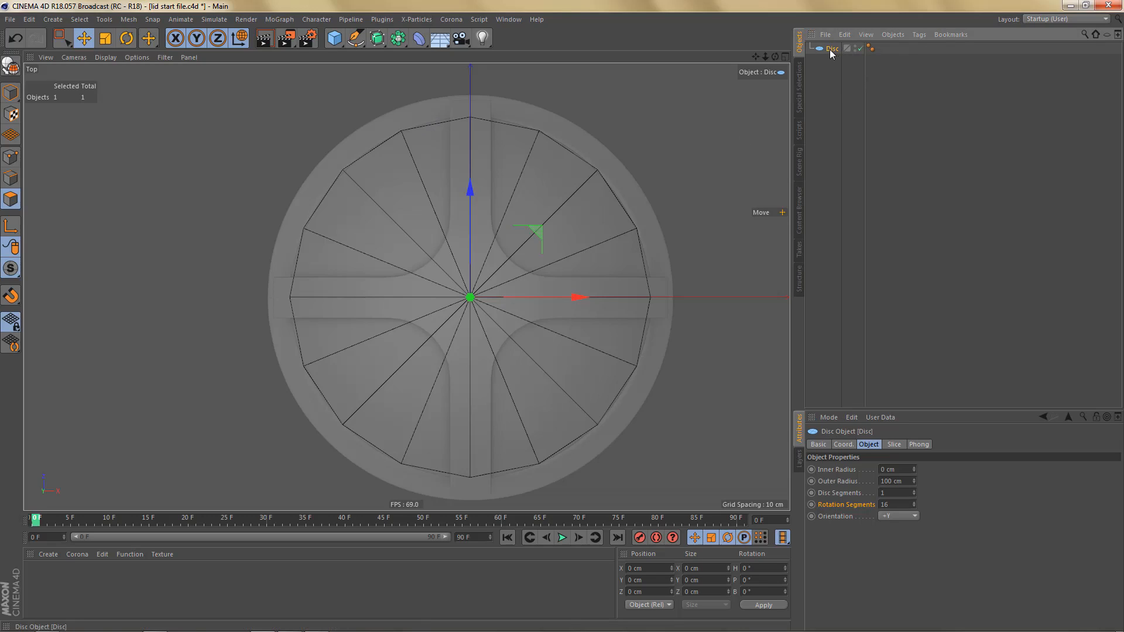
left_click_drag(837, 62, 838, 69, "ctrl")
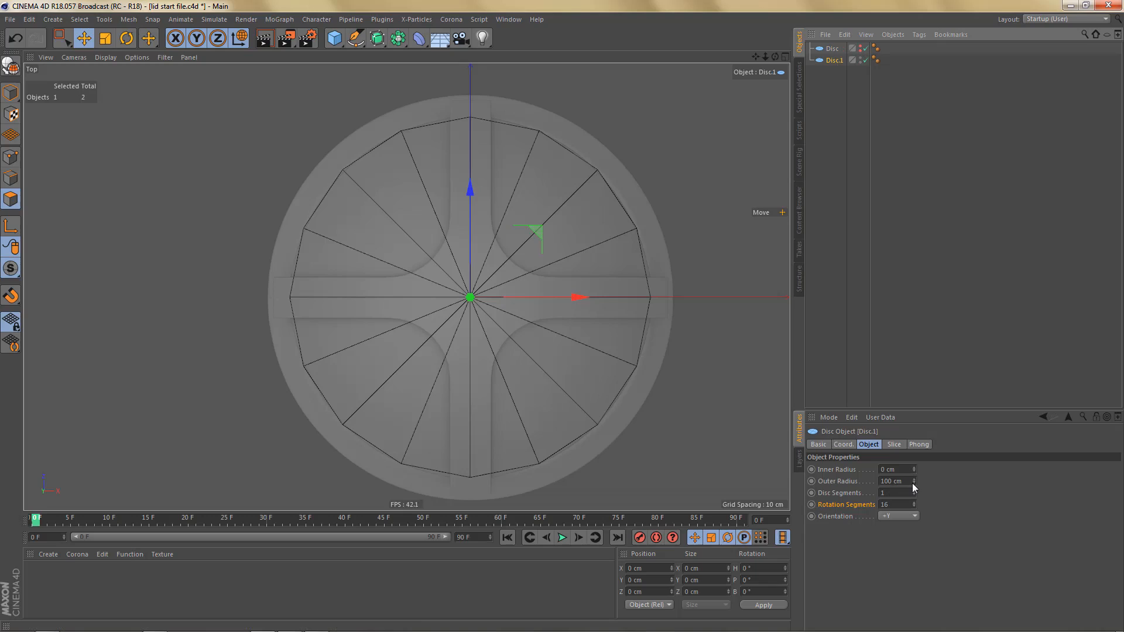
mouse_move(912, 484)
left_mouse_down()
mouse_move(913, 513)
mouse_move(913, 476)
left_mouse_up()
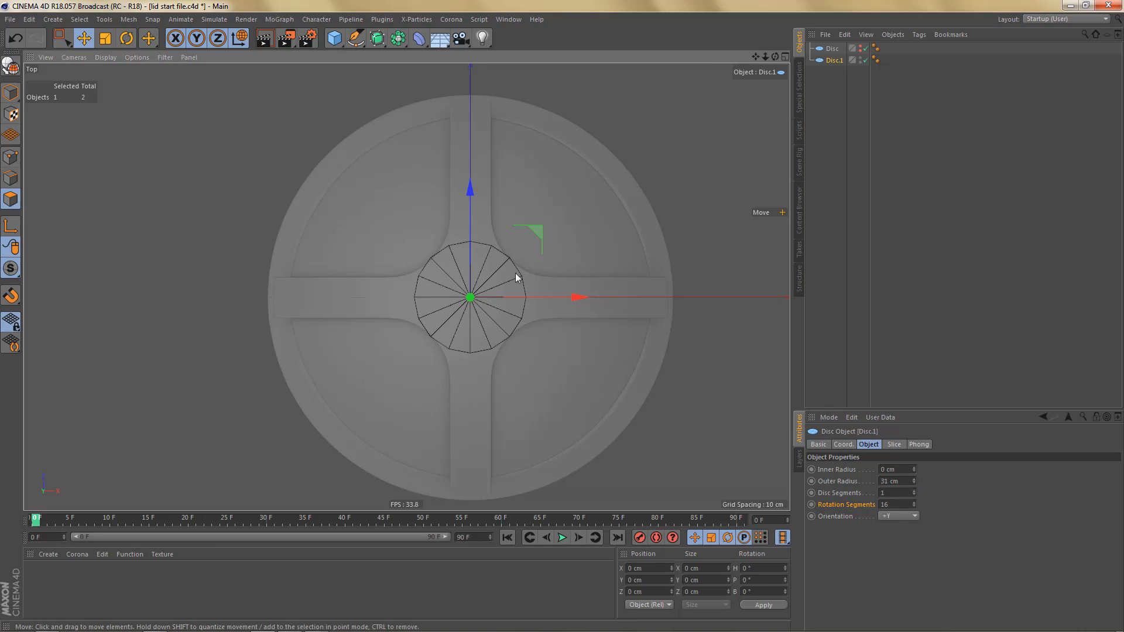
scroll(546, 273, "up", 4)
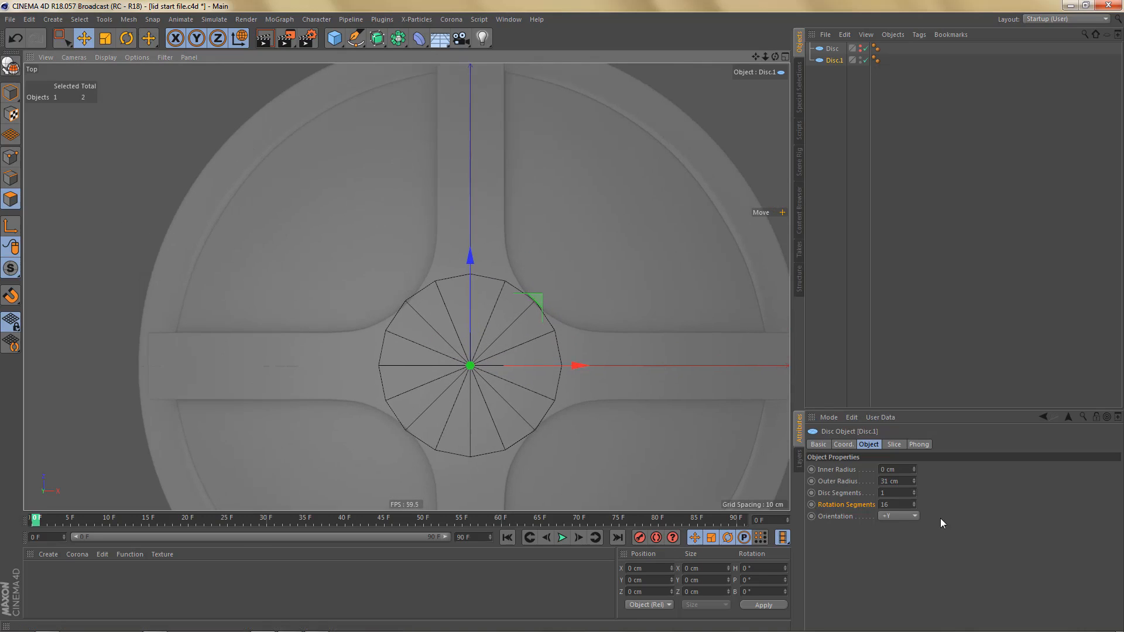
- Set the duplicated disc's inner radius to 20 cm to turn it into a ring
left_click(843, 468)
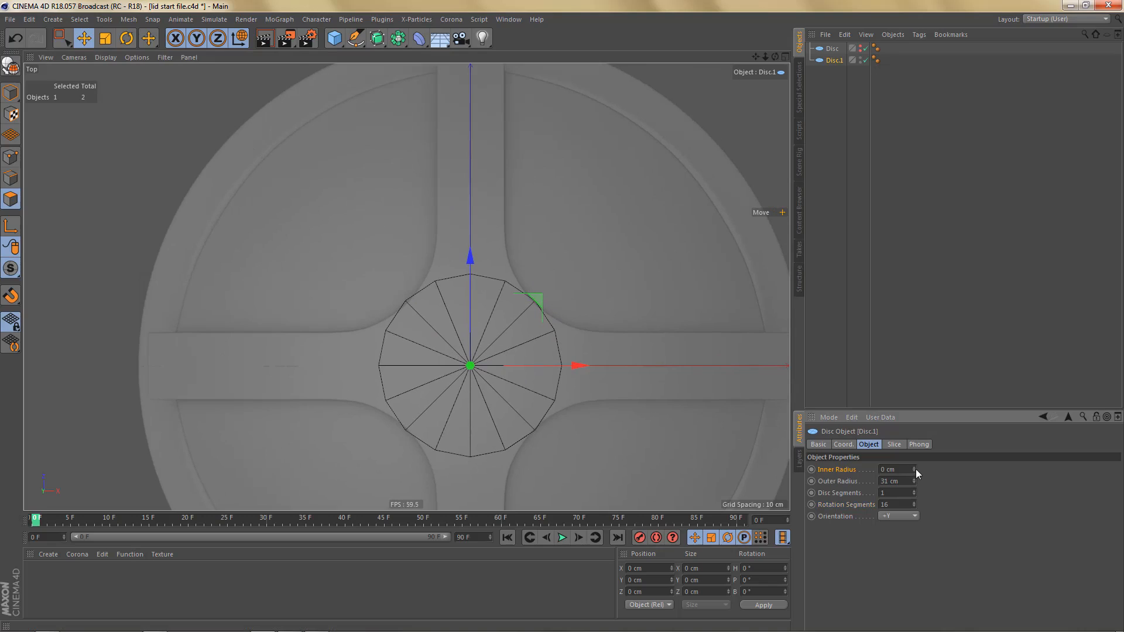
mouse_move(915, 466)
left_mouse_down()
mouse_move(927, 466)
mouse_move(915, 468)
left_mouse_up()
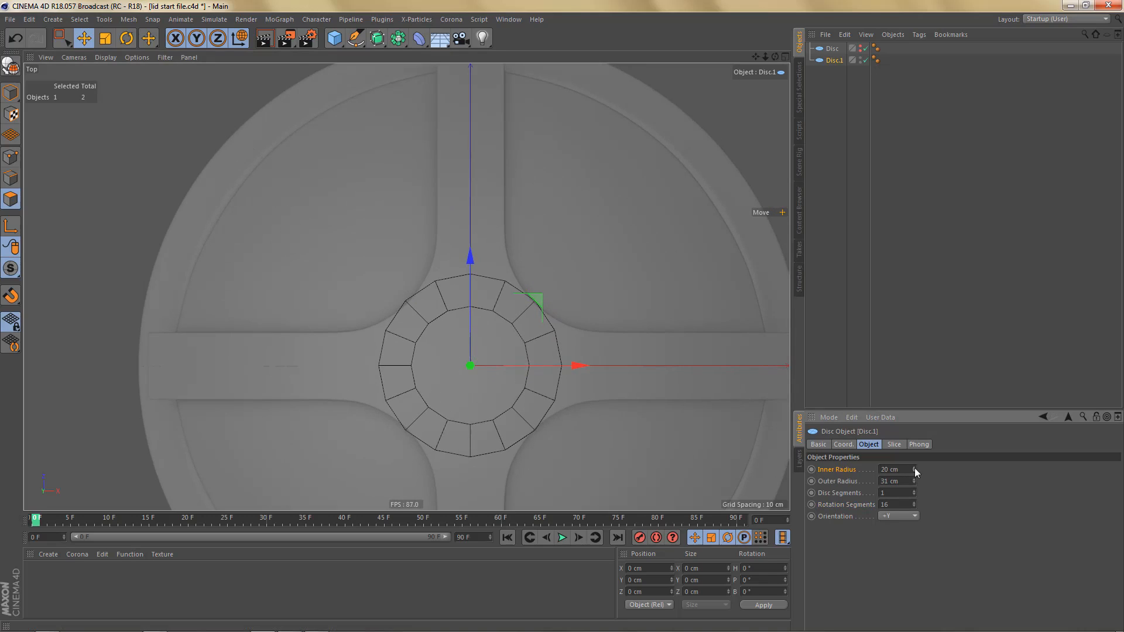
middle_click_drag(490, 350, 500, 286, "alt")
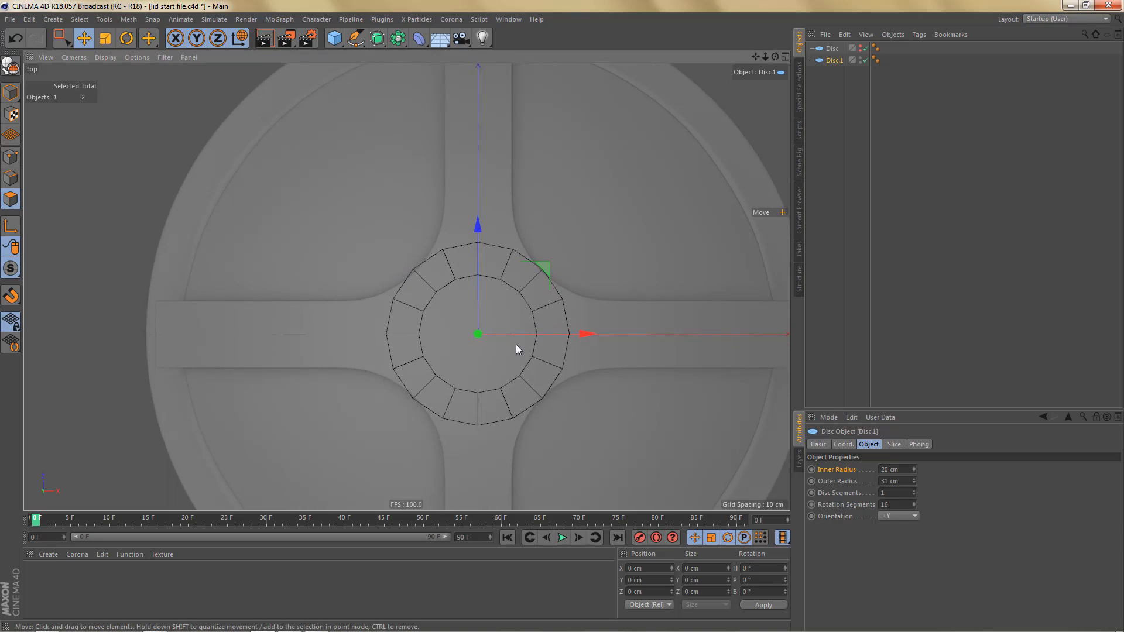
- Make the ring editable and switch to edge editing
key("c")
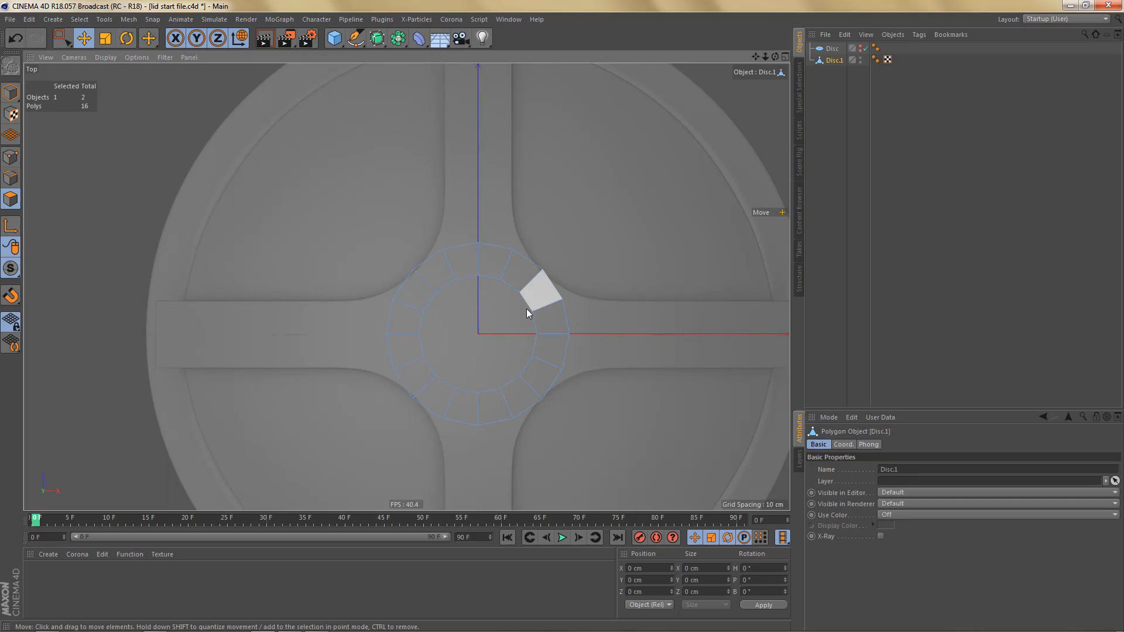
middle_click_drag(525, 302, 539, 311, "alt")
left_click(543, 325)
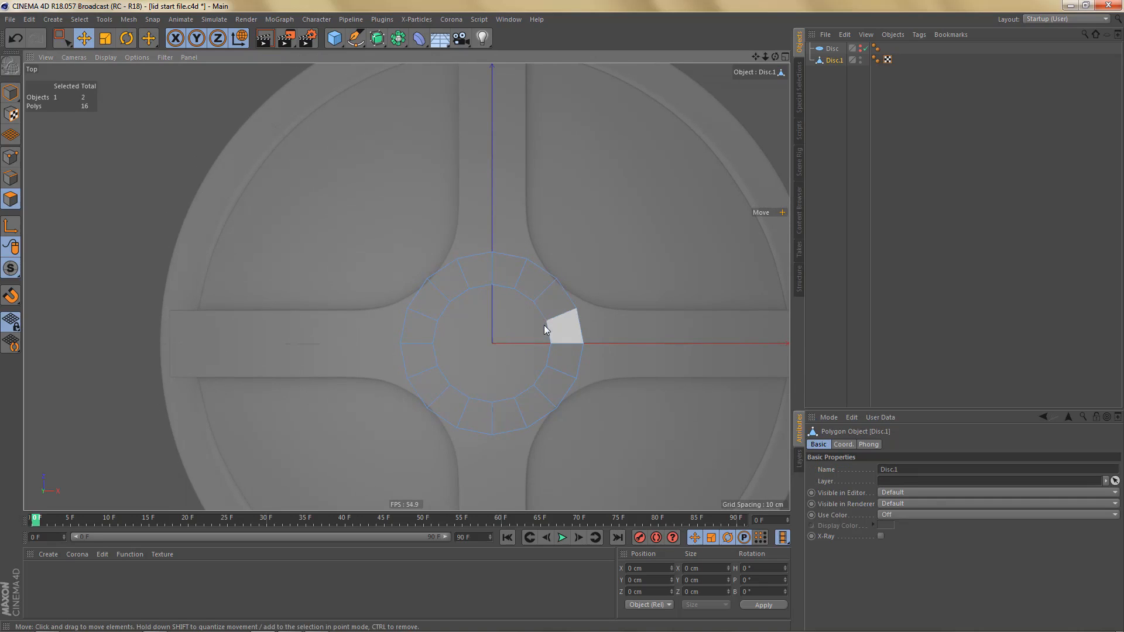
left_click(536, 305)
key("Return")
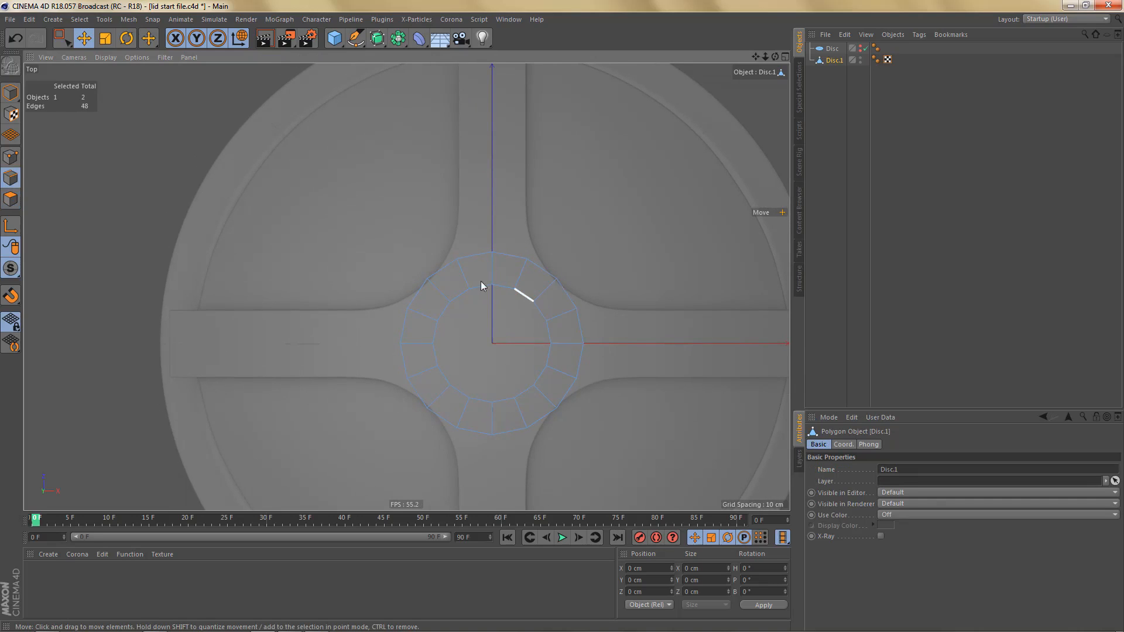
- Select the two outer ring edges facing the upper spoke with Rectangle Selection
left_click(475, 256)
key("0")
left_click(530, 262)
left_click_drag(441, 236, 557, 264)
scroll(520, 240, "up", 1)
scroll(521, 237, "up", 1)
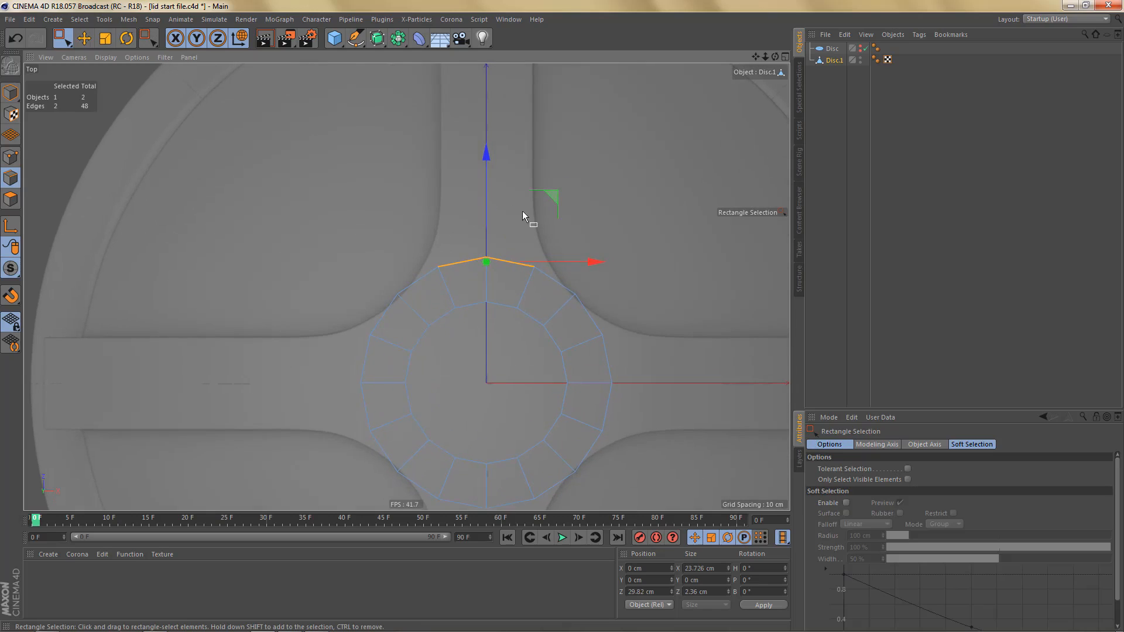
- Extrude the two selected edges outward along the upper spoke to the dome's inner rim, at about Z 100.7 cm
middle_click_drag(578, 271, 599, 391, "alt")
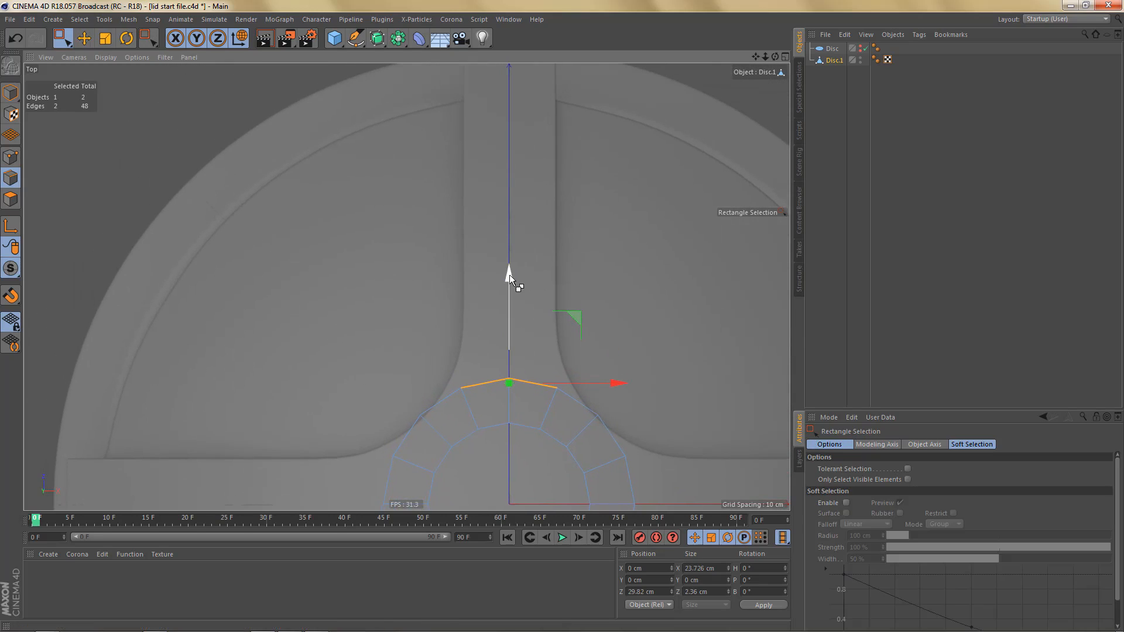
left_click_drag(509, 275, 515, 51, "ctrl")
middle_click_drag(406, 287, 418, 513, "alt")
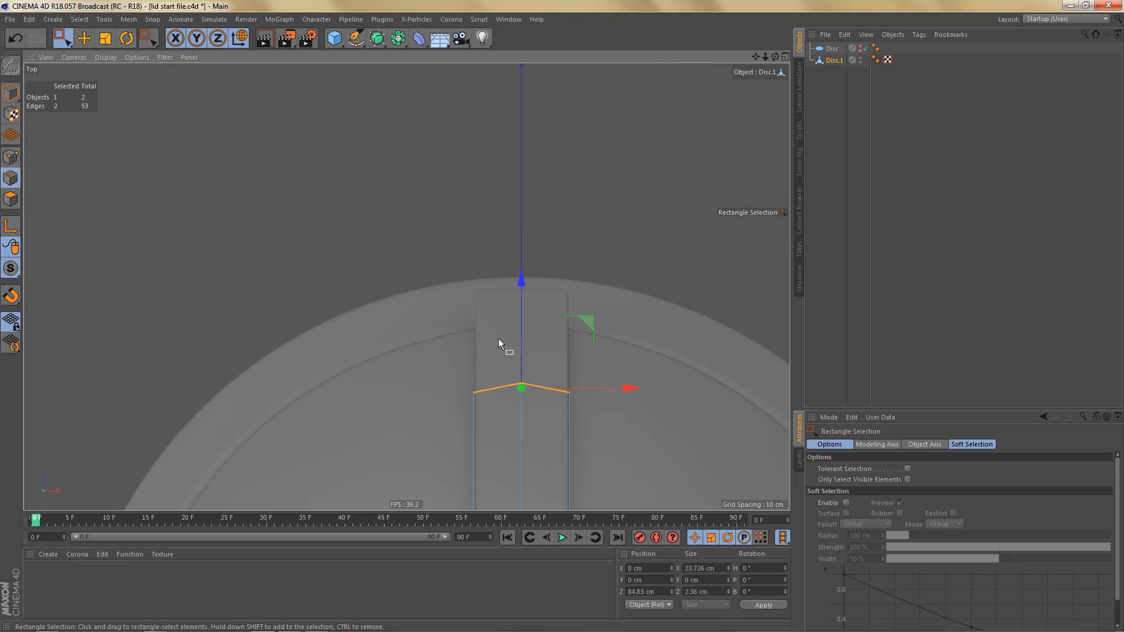
scroll(505, 362, "up", 2)
scroll(523, 357, "up", 2)
left_click_drag(532, 302, 536, 195)
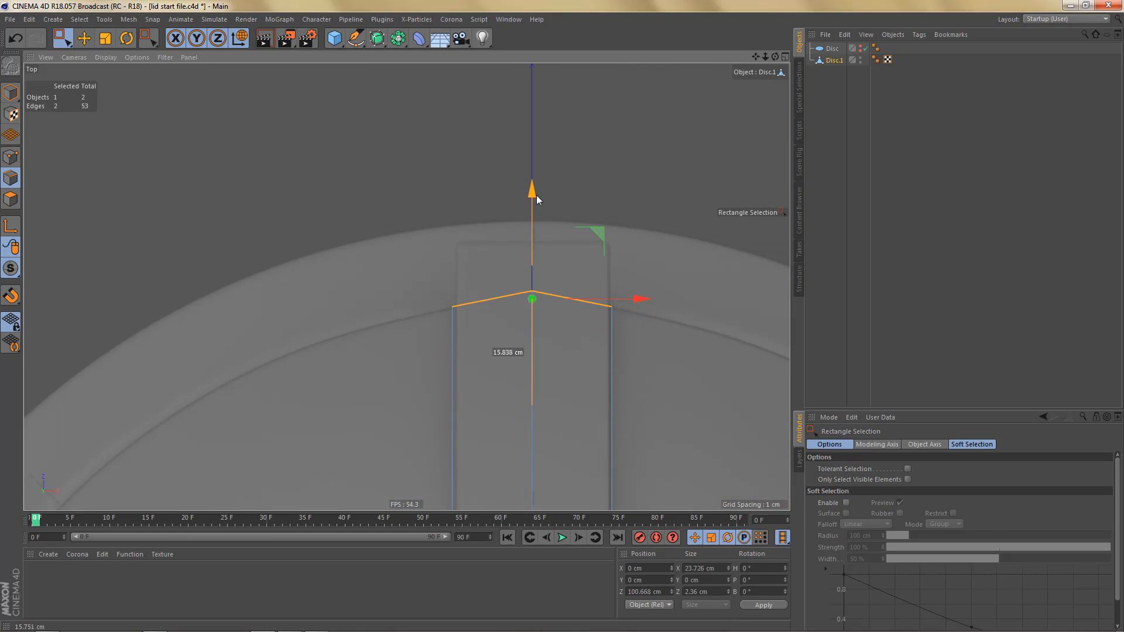
middle_click_drag(519, 357, 547, 349, "alt")
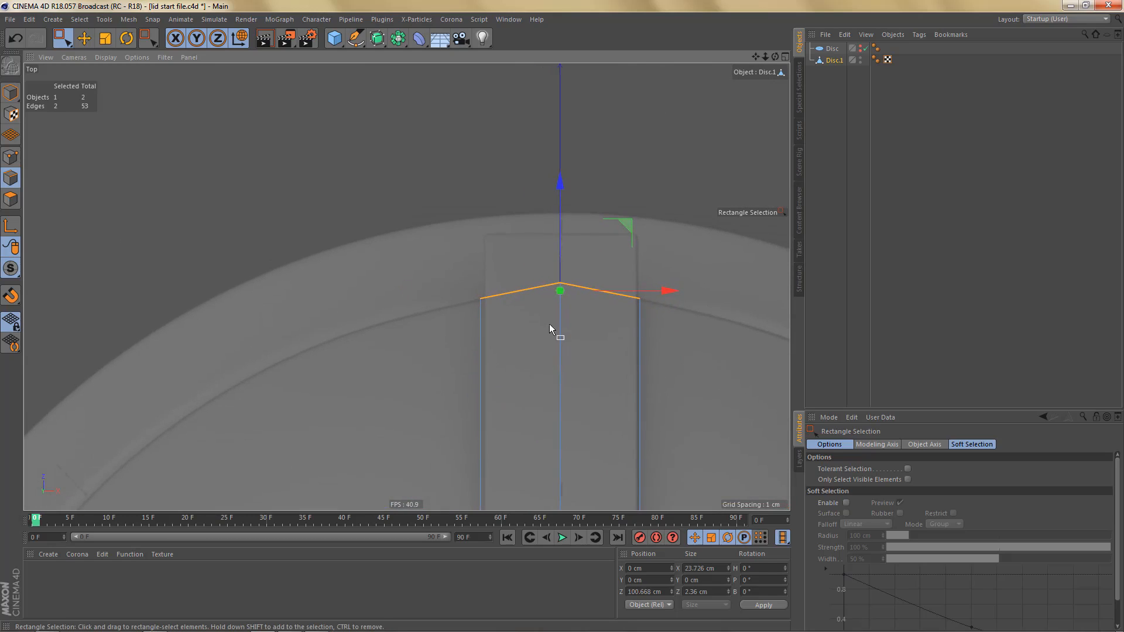
- Compare the shape of the spoke's outer end in the front and top reference views
middle_click(526, 365)
scroll(623, 429, "down", 3)
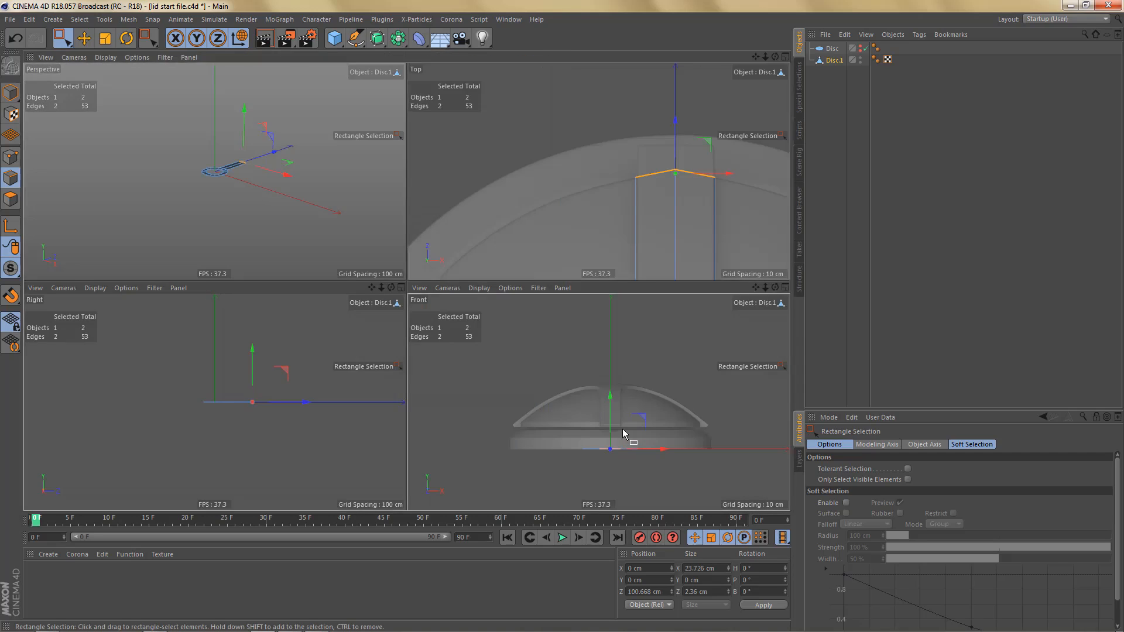
middle_click(623, 429)
middle_click_drag(261, 323, 353, 320, "alt")
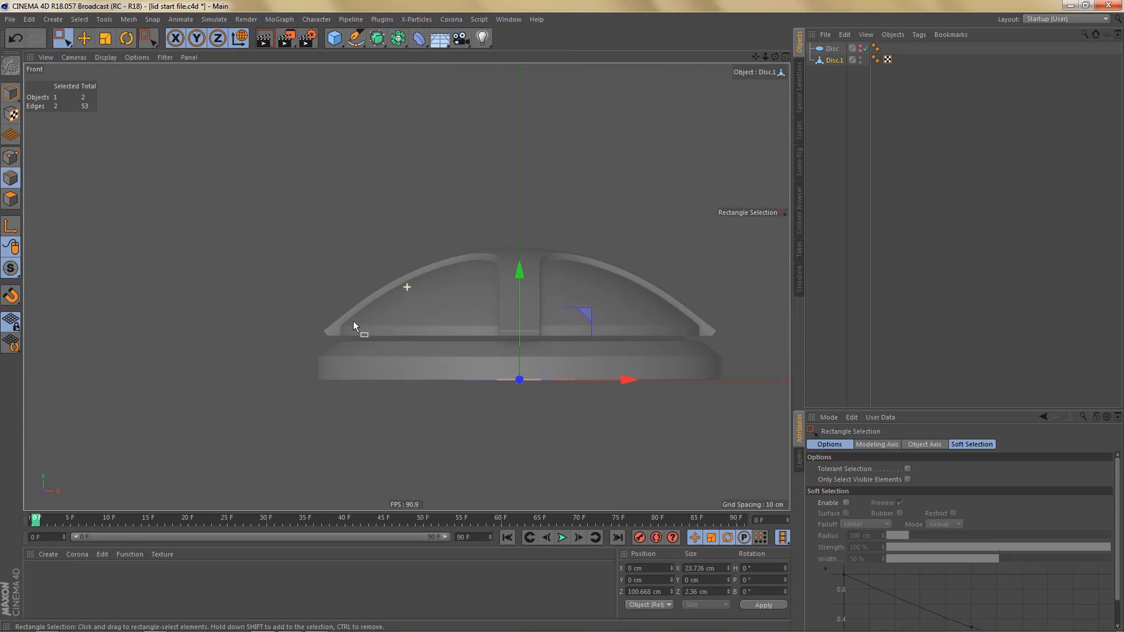
right_click_drag(318, 329, 382, 304, "alt")
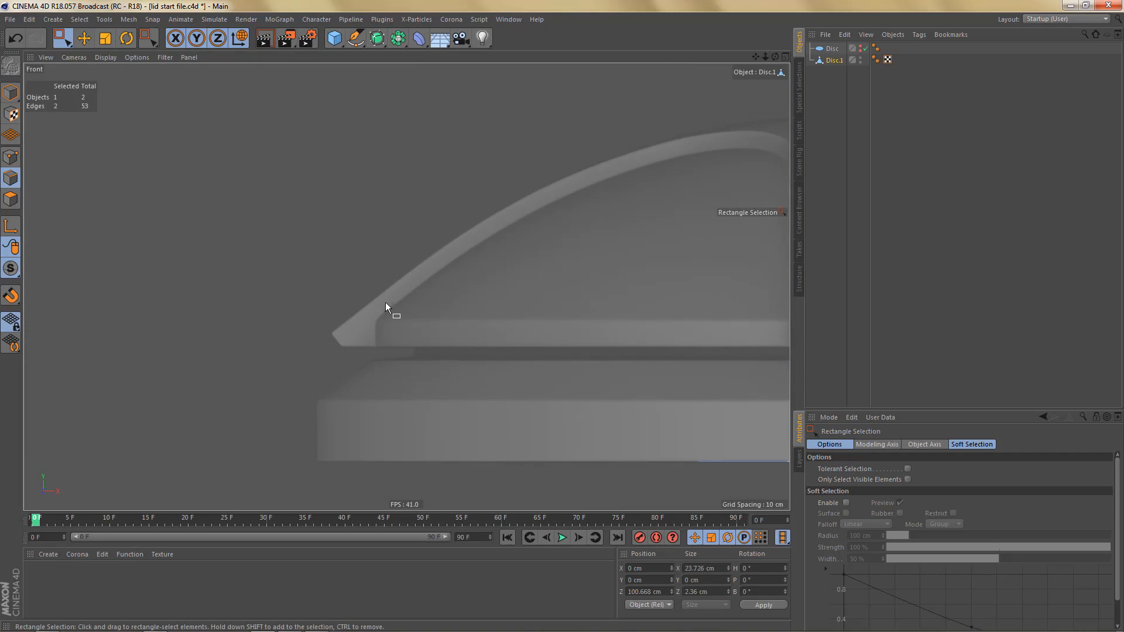
middle_click(517, 293)
middle_click(493, 185)
middle_click_drag(550, 360, 500, 316, "alt")
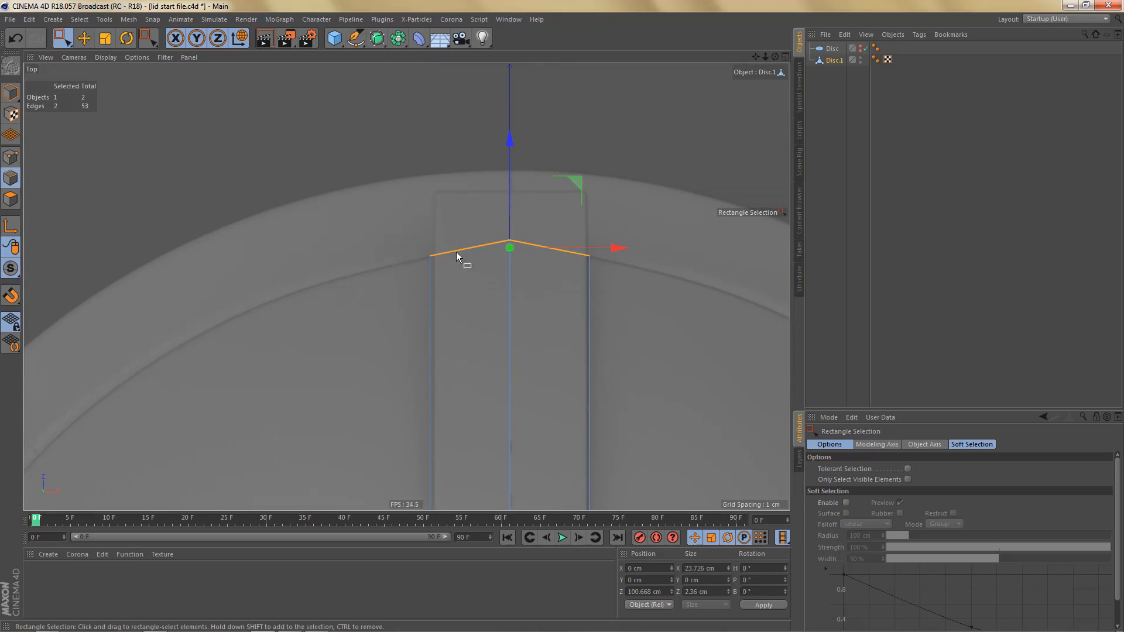
scroll(472, 256, "down", 6)
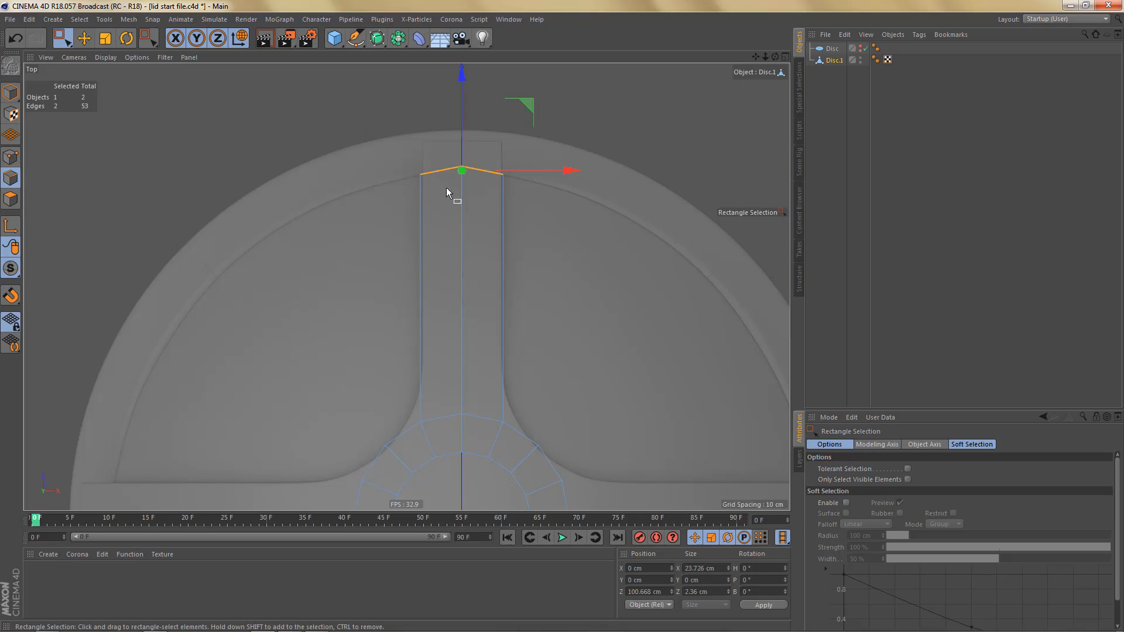
scroll(440, 171, "up", 1)
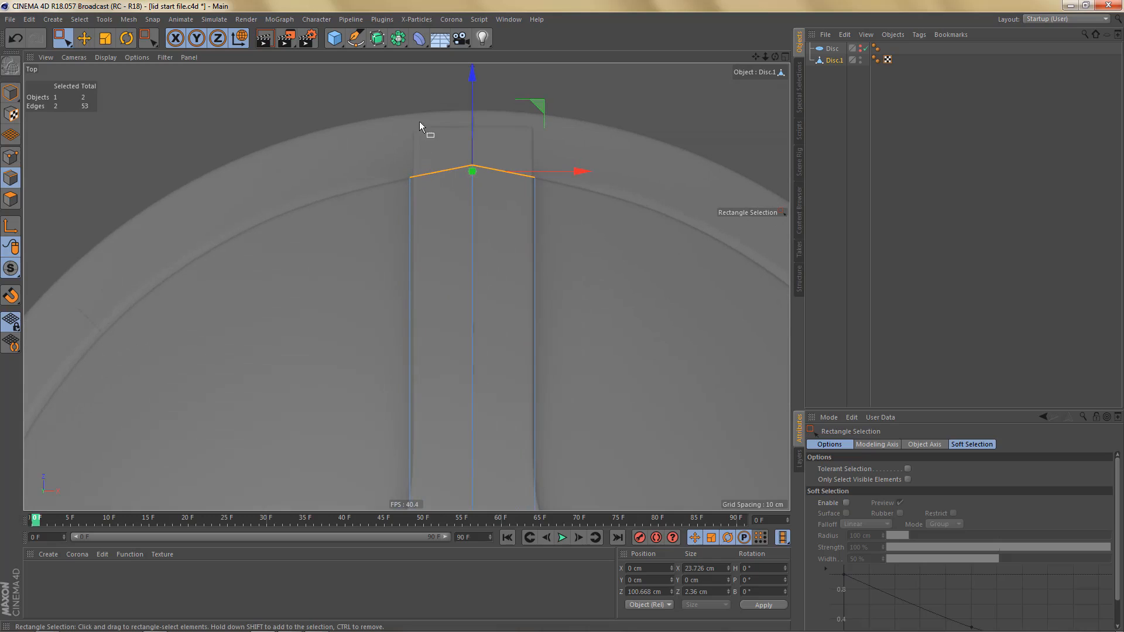
middle_click_drag(489, 296, 496, 248, "alt")
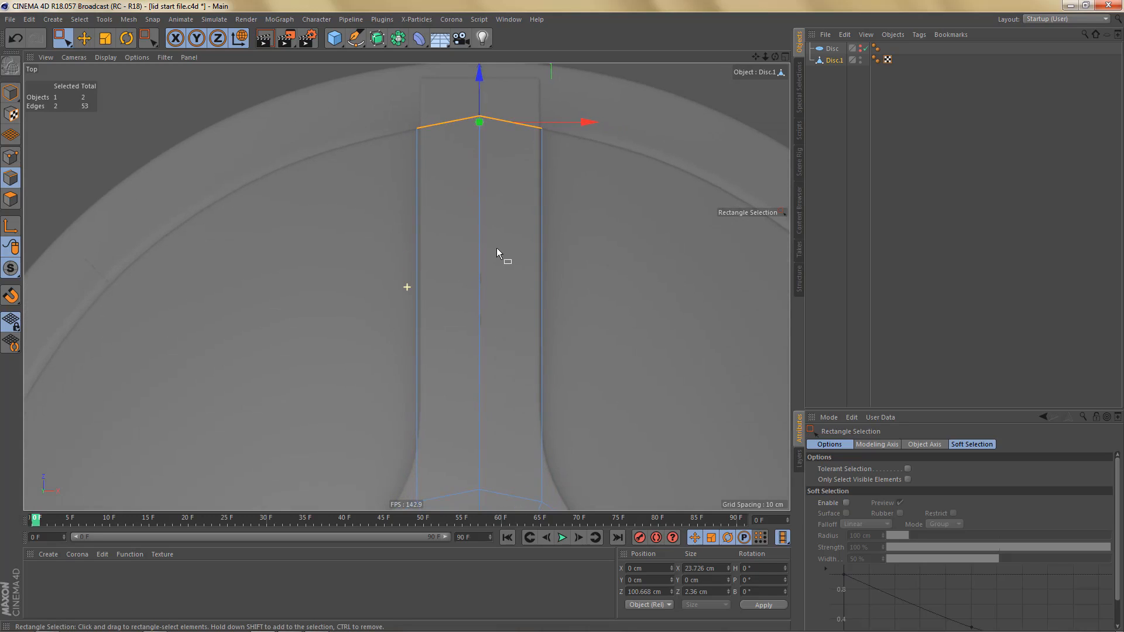
right_click_drag(494, 255, 494, 278, "alt")
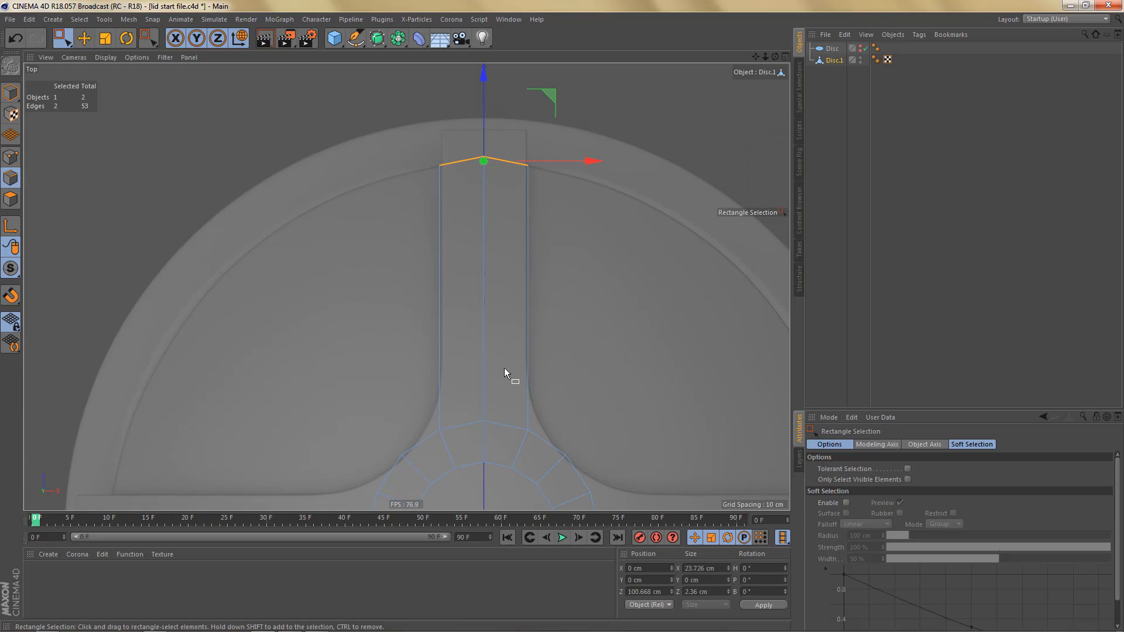
- Add a loop cut across the extruded spoke at about 77.8% offset, where the curve into the hub begins
middle_click_drag(510, 374, 495, 258, "alt")
right_click_drag(472, 294, 485, 279, "alt")
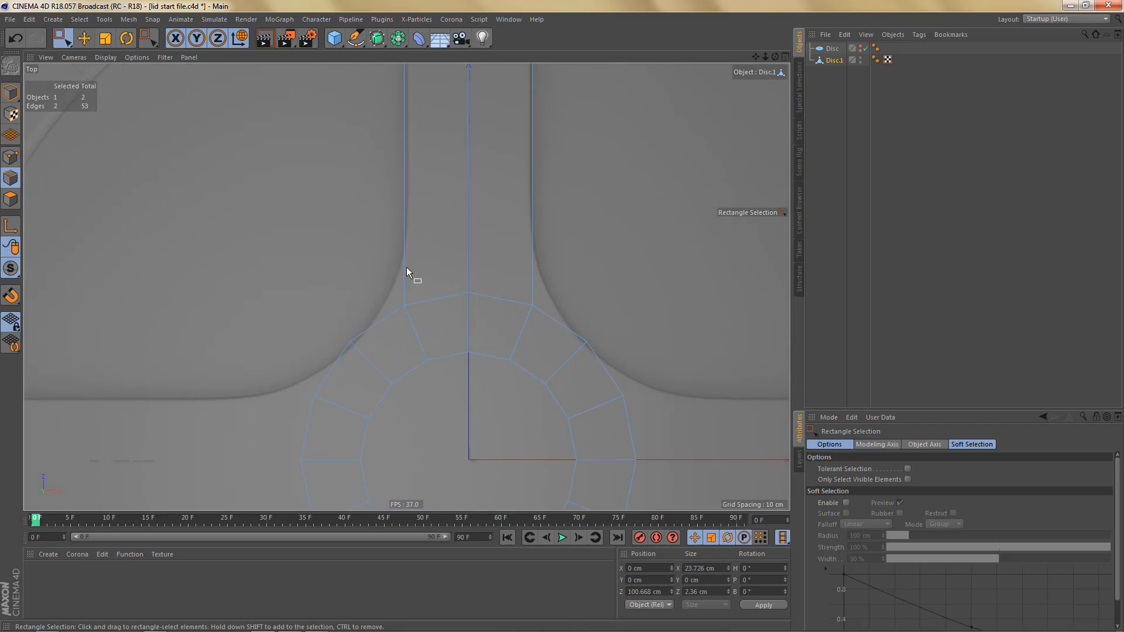
middle_click_drag(491, 304, 481, 352, "alt")
key("k")
key("l")
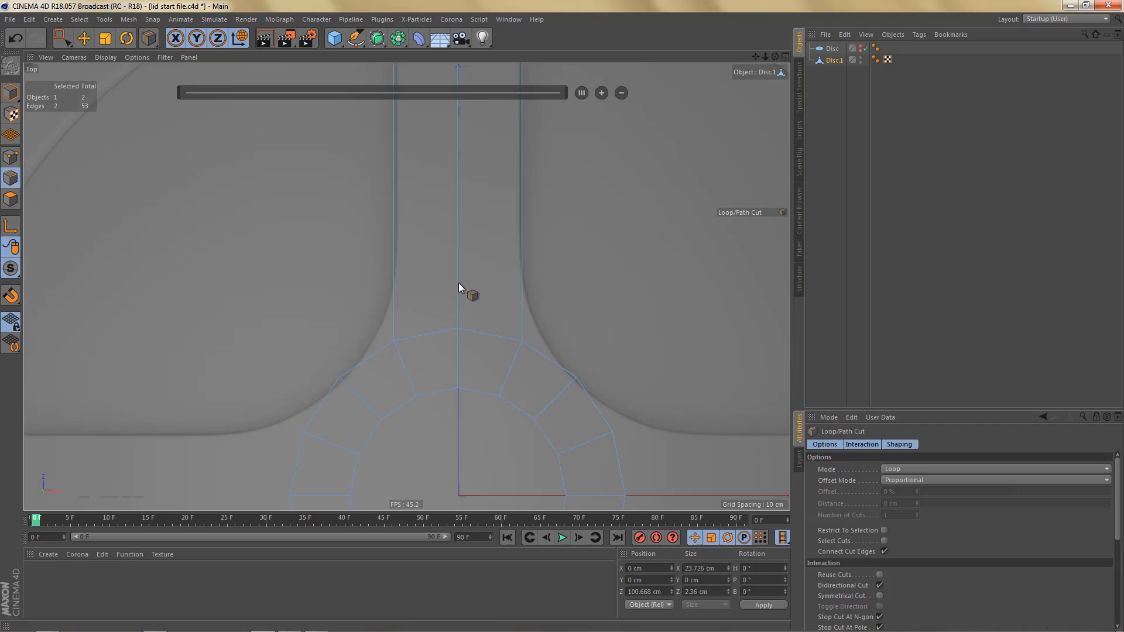
left_click(521, 256)
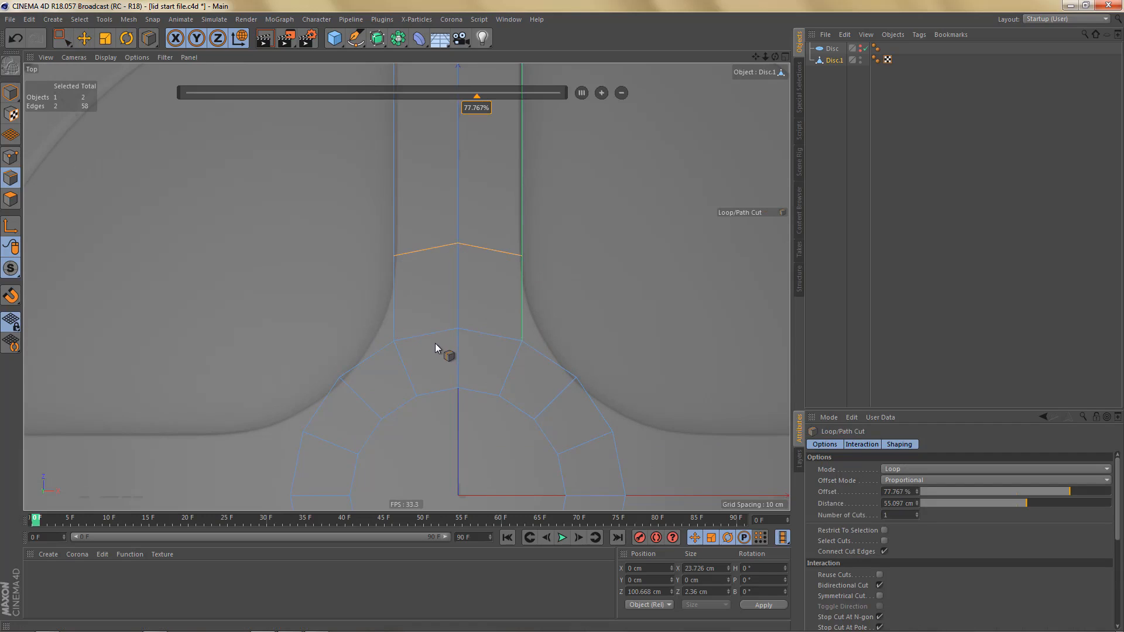
- Move the three hub ring points at the spoke's base to about Z 33.4 cm and widen them along X to about 29.3 cm
key("Return")
key("space")
left_click_drag(391, 319, 534, 359)
left_click_drag(458, 231, 462, 216)
key("t")
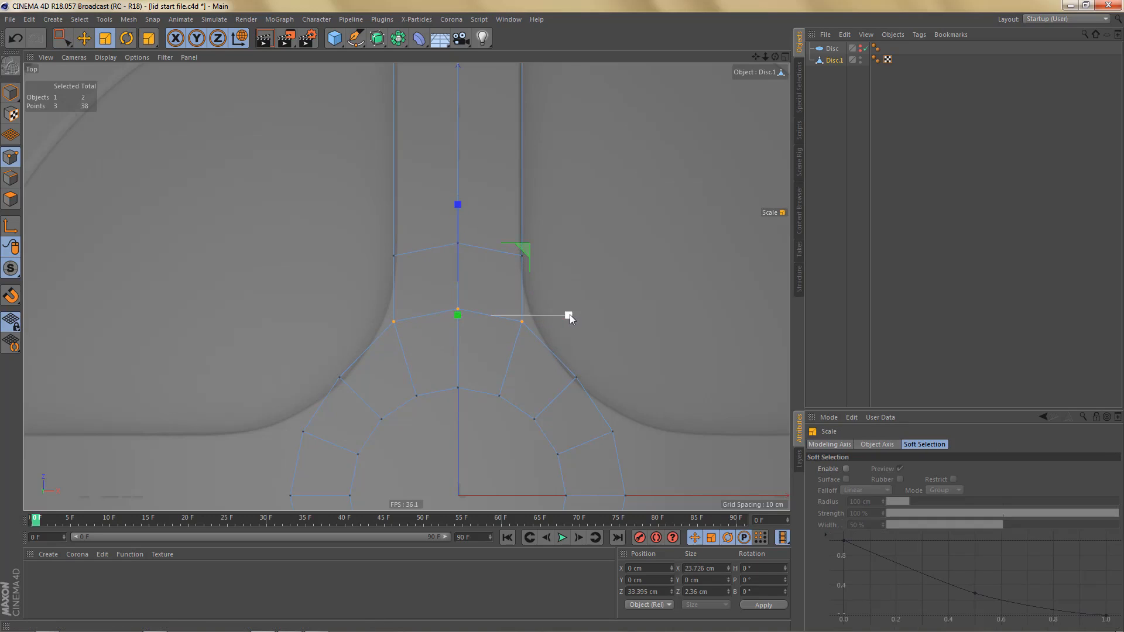
left_click_drag(568, 314, 596, 309)
- Scale the whole Disc.1 object down uniformly to about 60.5 cm wide to match the reference's hub and spoke
scroll(481, 313, "down", 3)
middle_click_drag(477, 285, 478, 226, "alt")
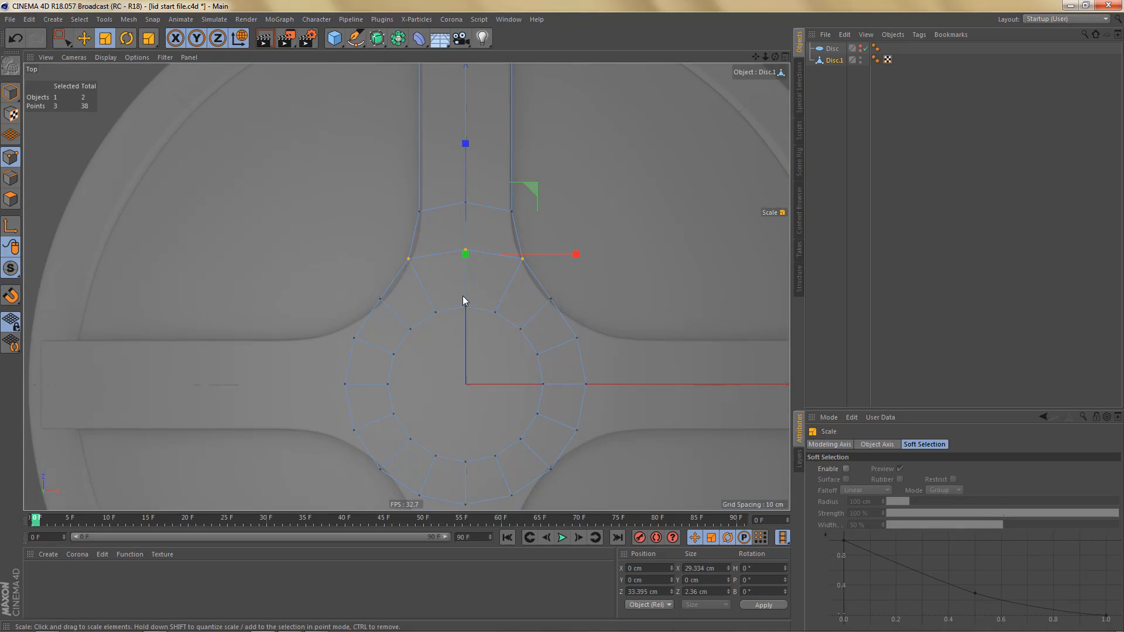
middle_click_drag(463, 297, 458, 258, "alt")
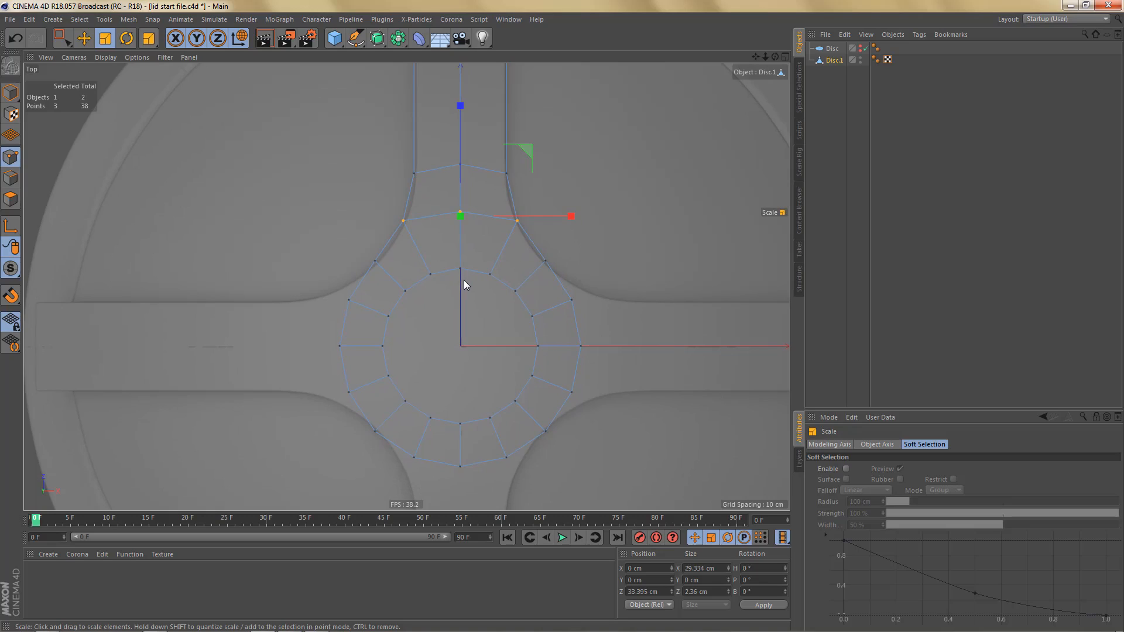
key("Return")
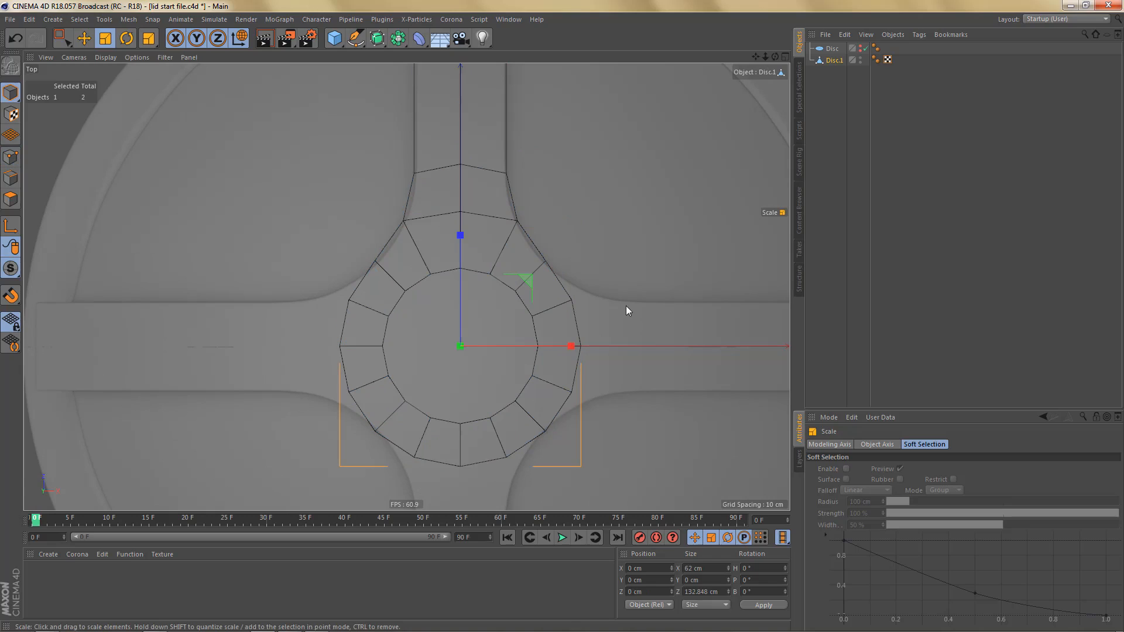
left_click_drag(624, 307, 614, 308)
right_click_drag(528, 252, 539, 248, "alt")
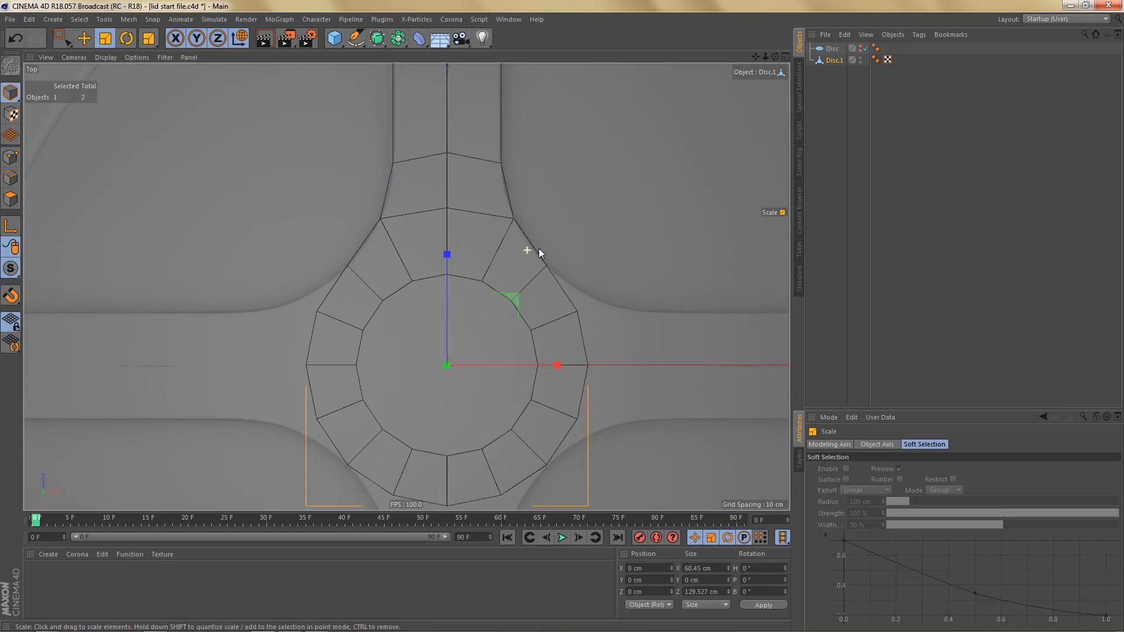
middle_click_drag(539, 249, 566, 445, "alt")
right_click_drag(565, 444, 560, 448, "alt")
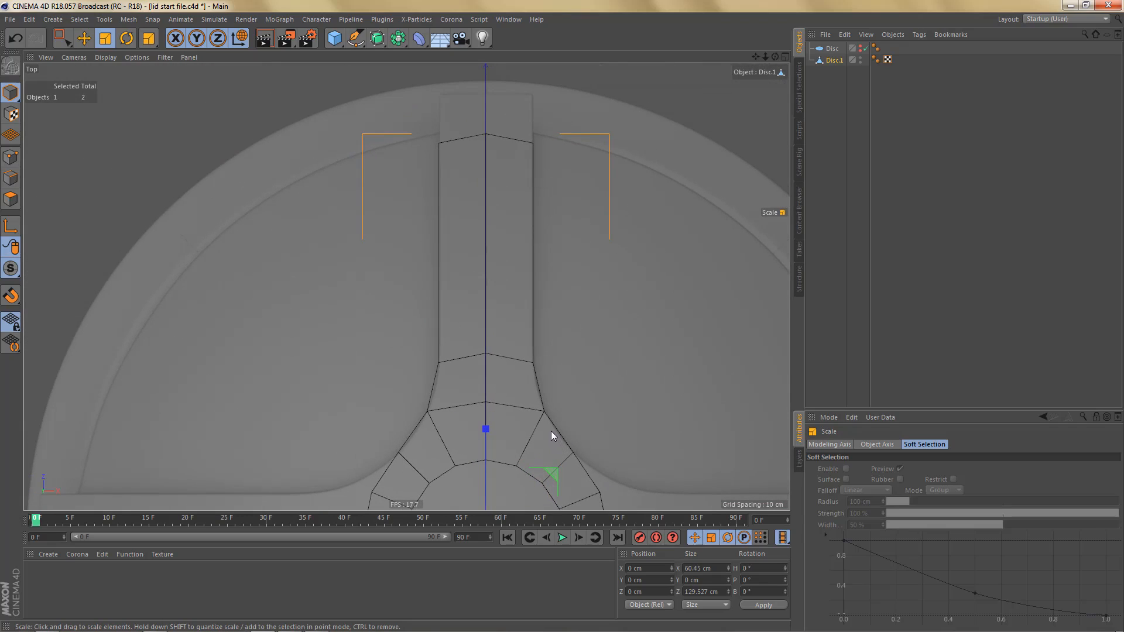
- Move the two end edges of the spoke outward to the dome's inner rim, at about Z 100.7 cm
key("Return")
middle_click_drag(491, 201, 495, 310, "alt")
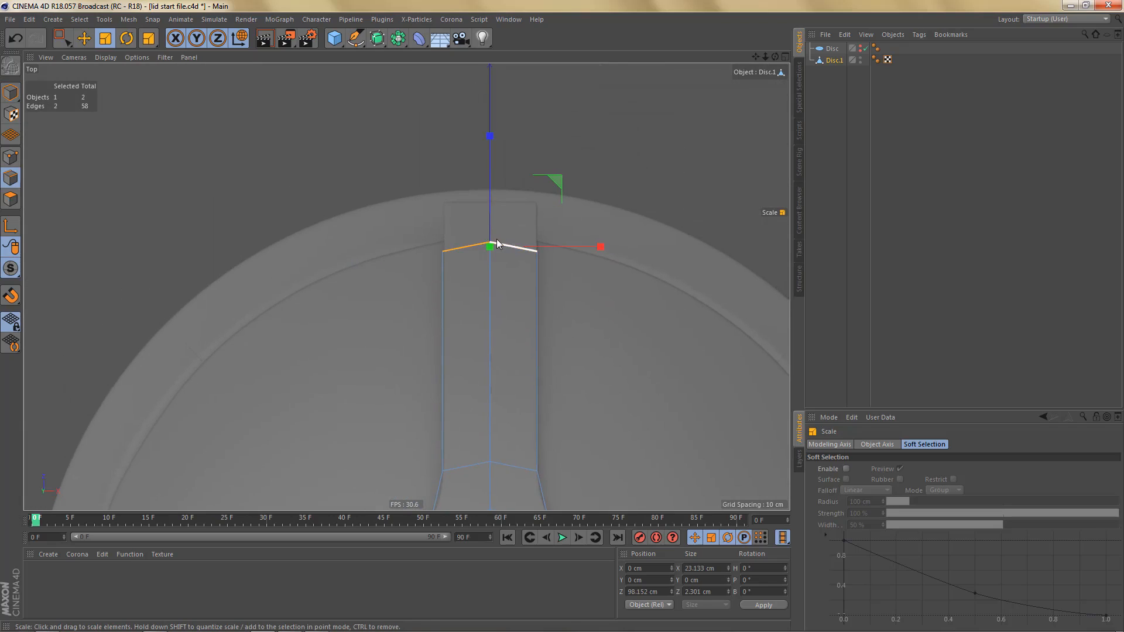
key("e")
right_click_drag(495, 175, 505, 178, "alt")
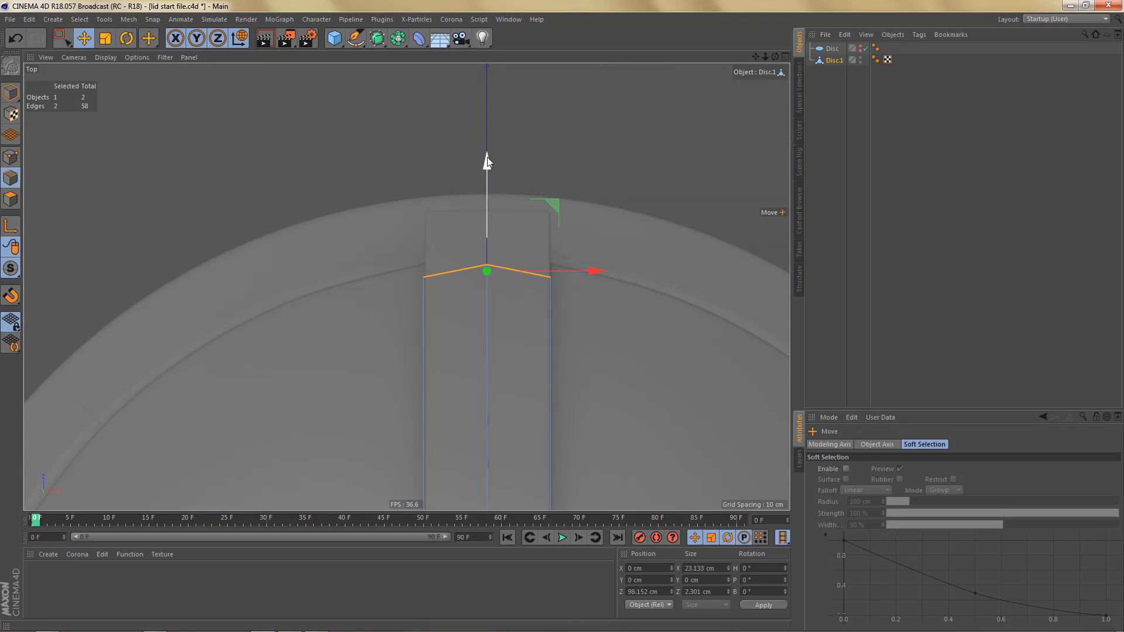
left_click_drag(487, 157, 486, 151)
key("ctrl+z")
scroll(473, 210, "down", 3)
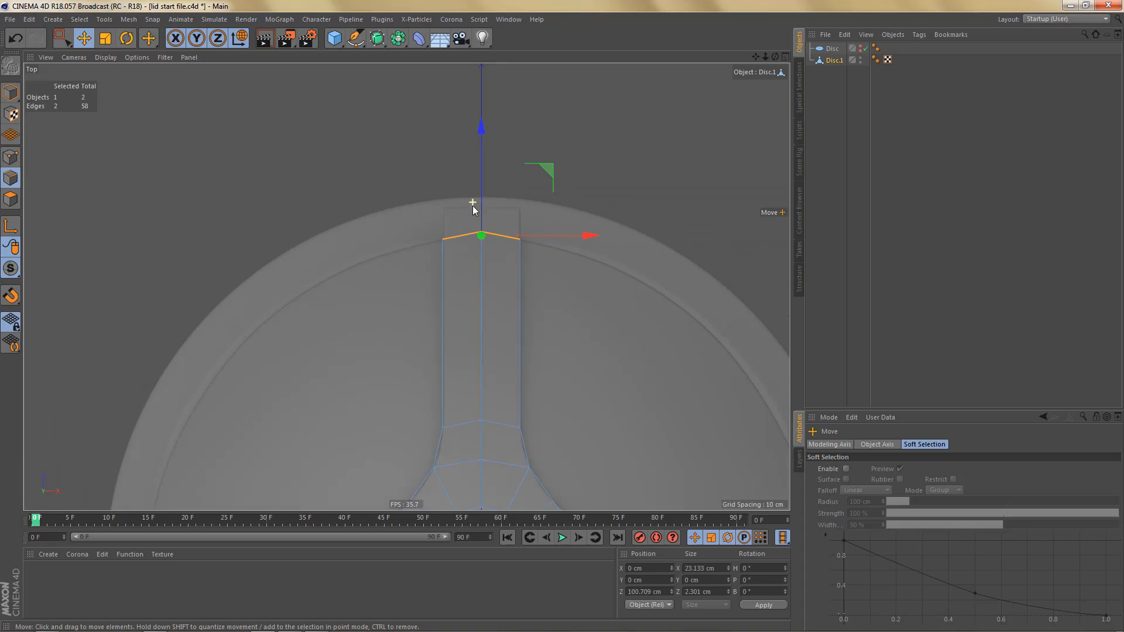
scroll(486, 387, "up", 5)
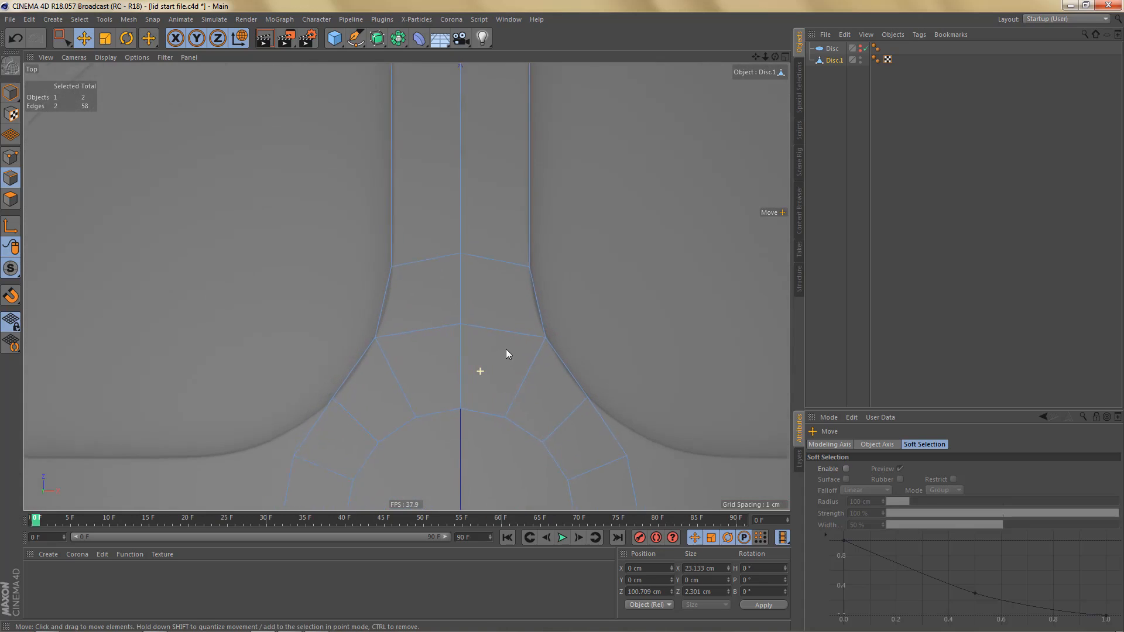
- Select the three lengthwise edges of the spoke's straight section and divide them using Edge Cut with subdivision 4
scroll(506, 352, "up", 1)
scroll(506, 349, "down", 6)
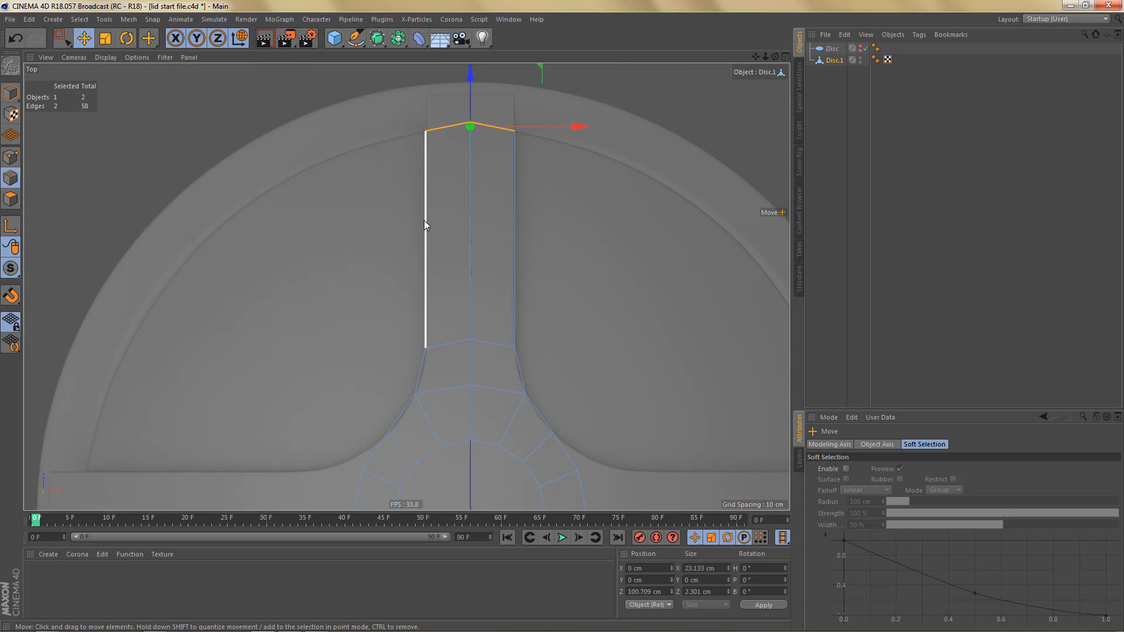
key("space")
left_click_drag(404, 229, 554, 233)
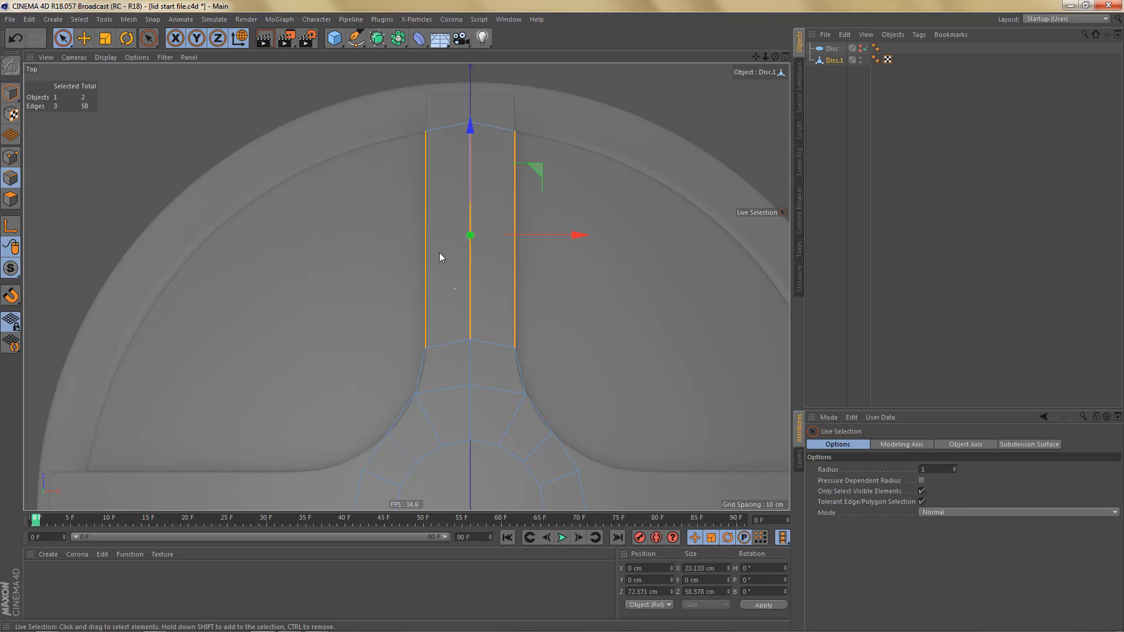
right_click(560, 191)
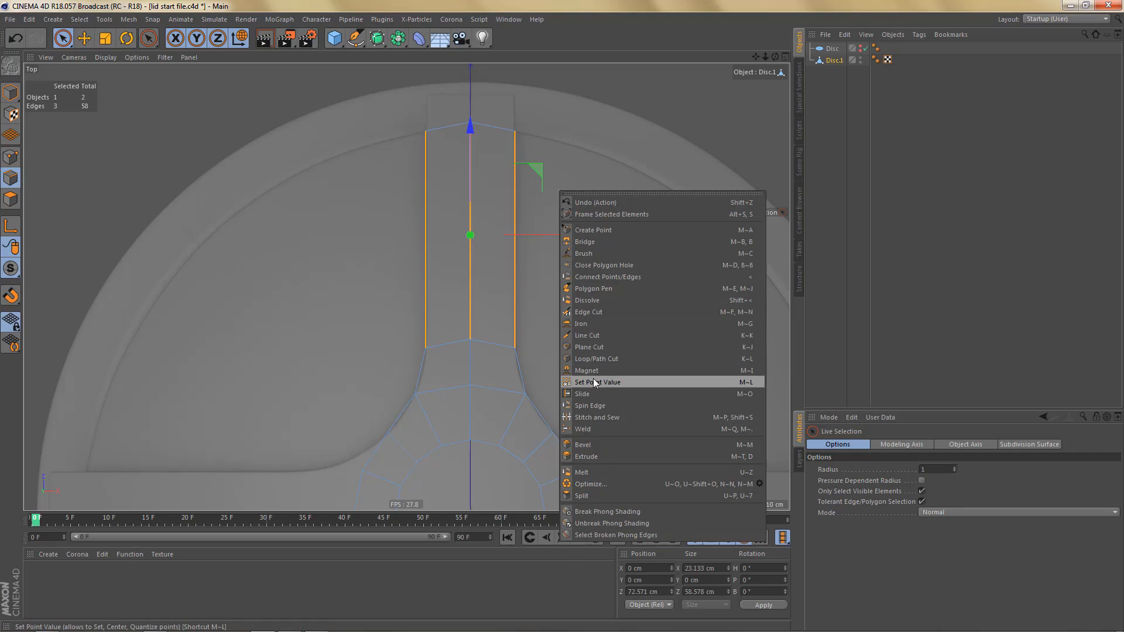
left_click(590, 312)
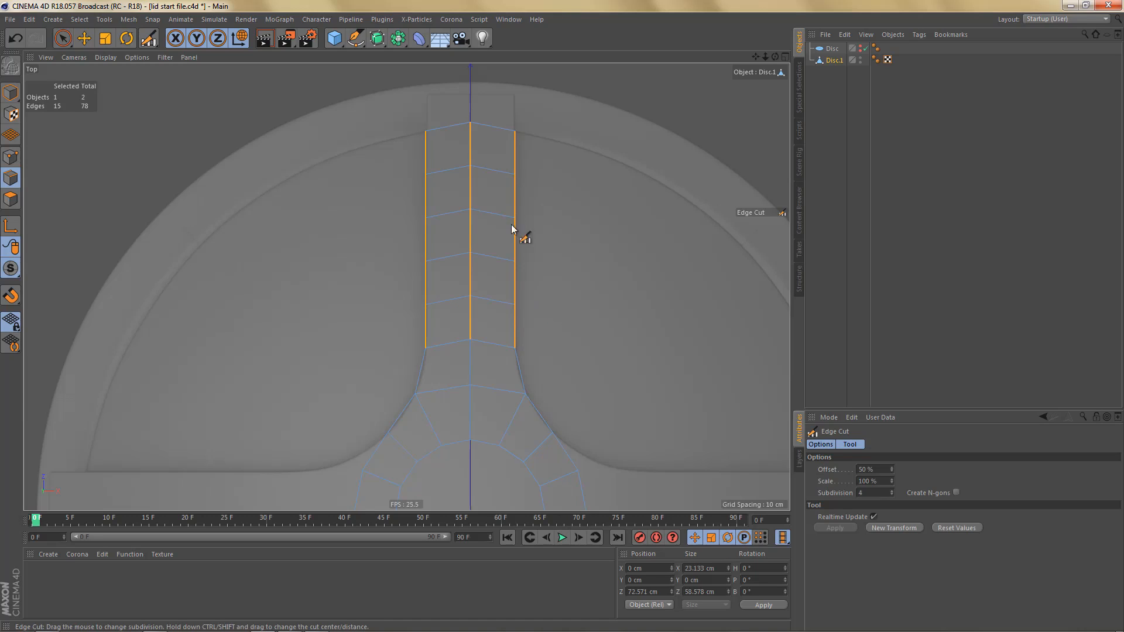
- Select the hub's inner edge loop and scale it up uniformly to about 40.6 cm across
mouse_move(539, 389)
middle_mouse_down("alt")
mouse_move(558, 350)
mouse_move(554, 290)
middle_mouse_up("alt")
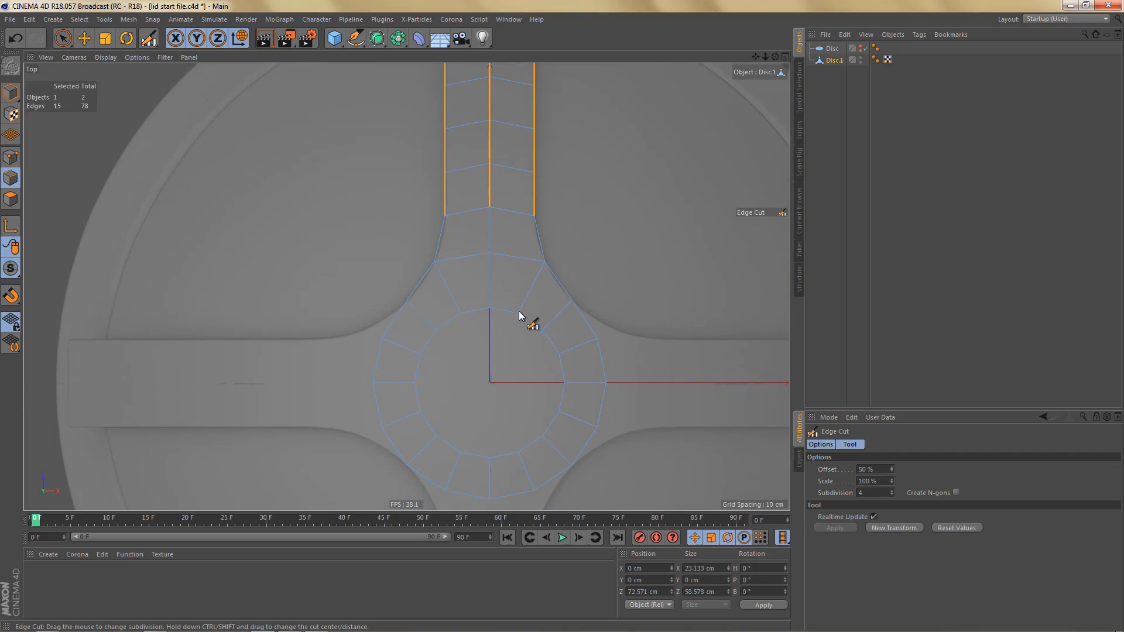
key("e")
double_click(475, 312)
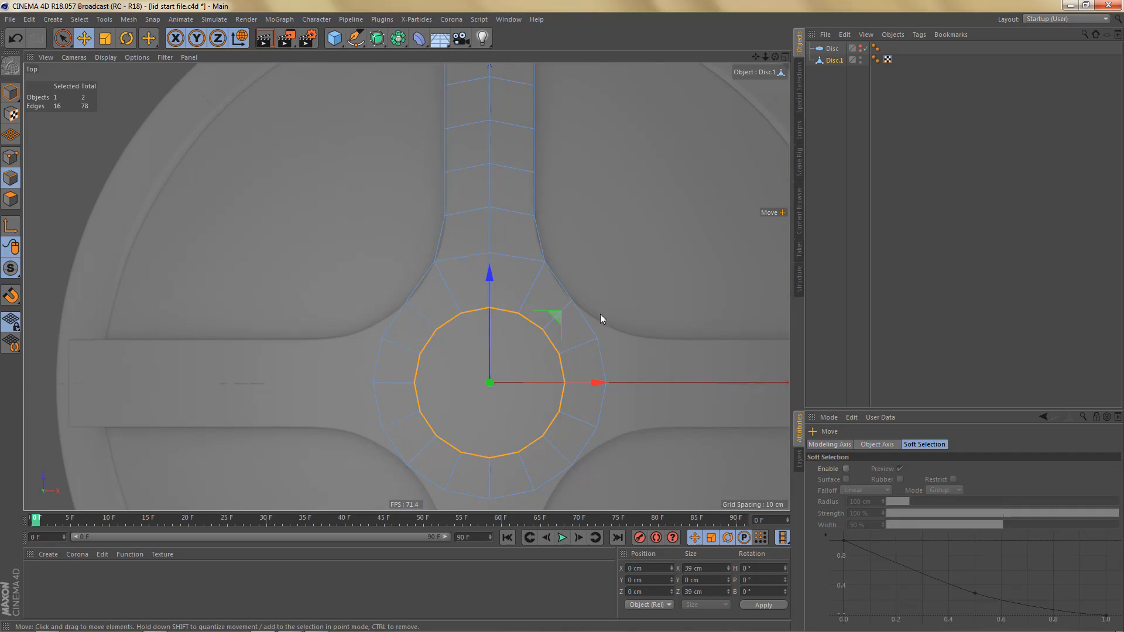
key("t")
left_click(633, 295)
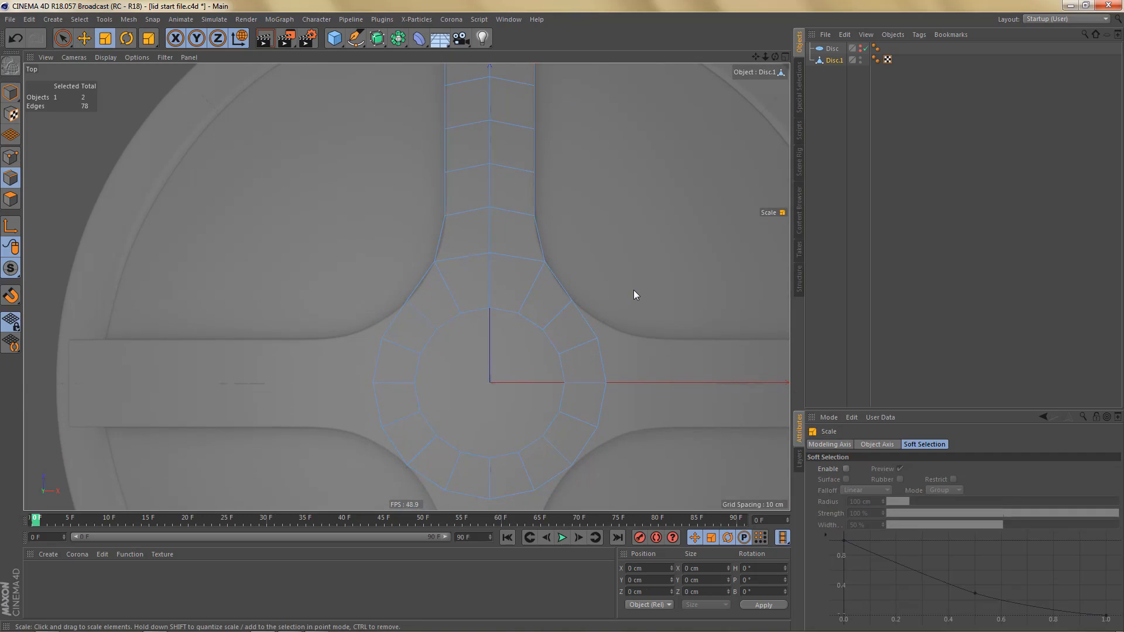
double_click(511, 313)
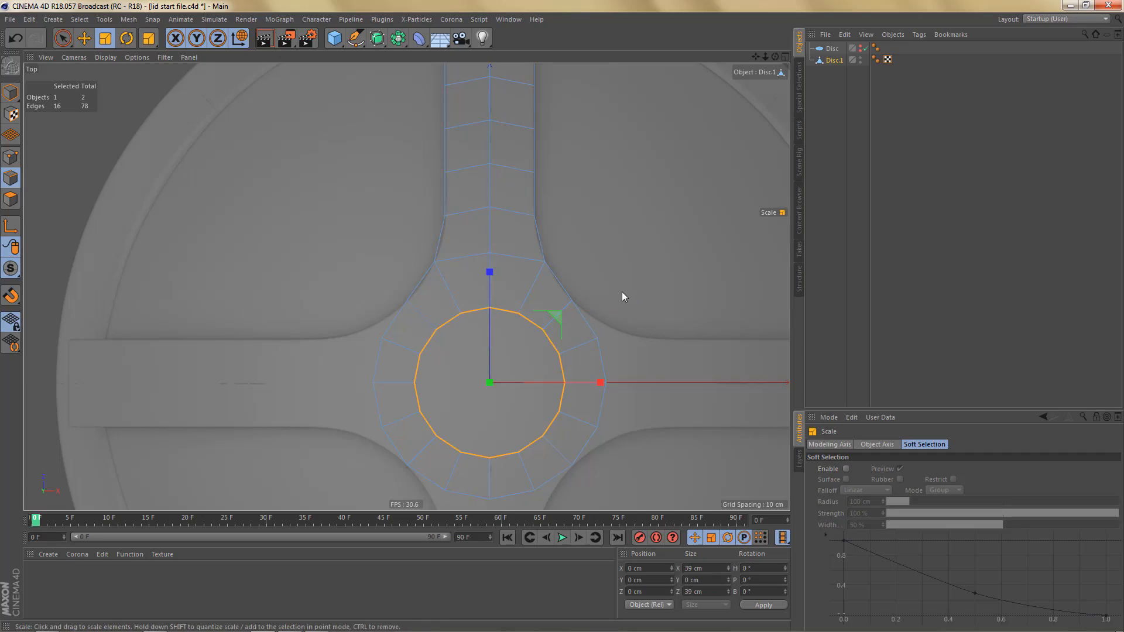
left_click_drag(622, 296, 636, 283)
- Delete the points of the spoke's right half and the rest of the hub, keeping the centre line and upper-left part
scroll(579, 315, "down", 3)
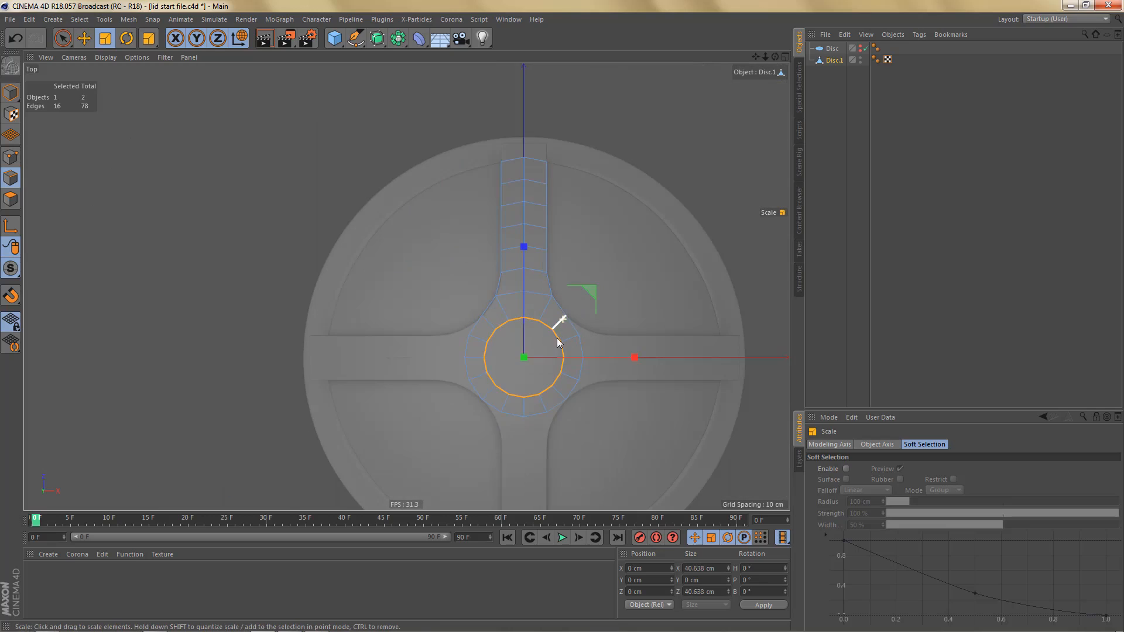
middle_click_drag(557, 339, 496, 336, "alt")
right_click_drag(500, 342, 511, 341, "alt")
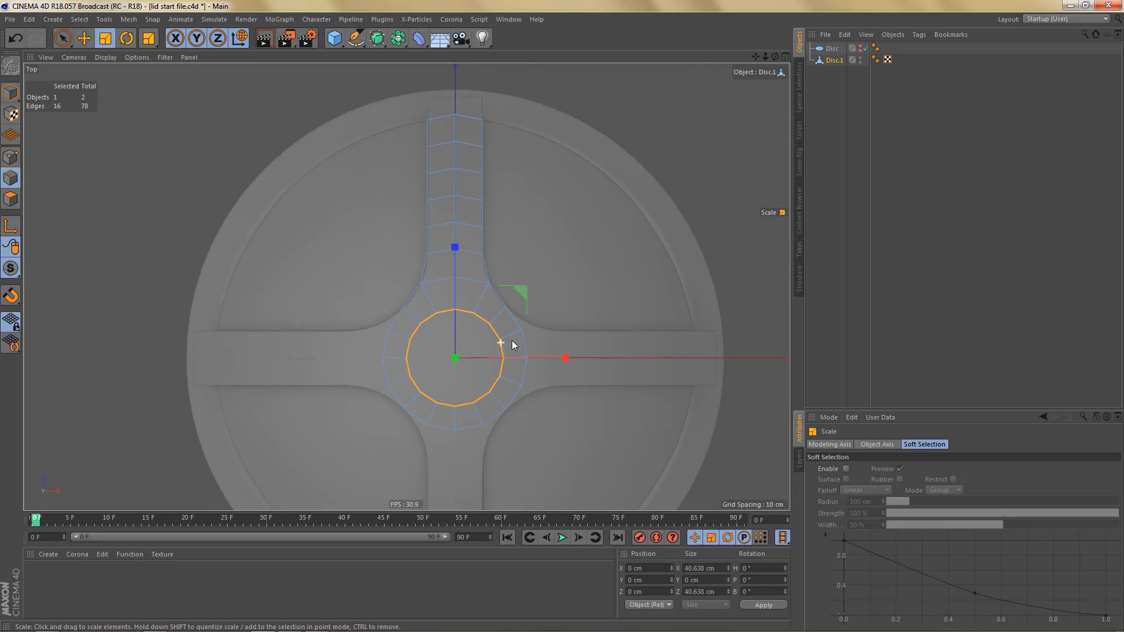
middle_click_drag(501, 341, 526, 338, "alt")
middle_click_drag(491, 373, 510, 360, "alt")
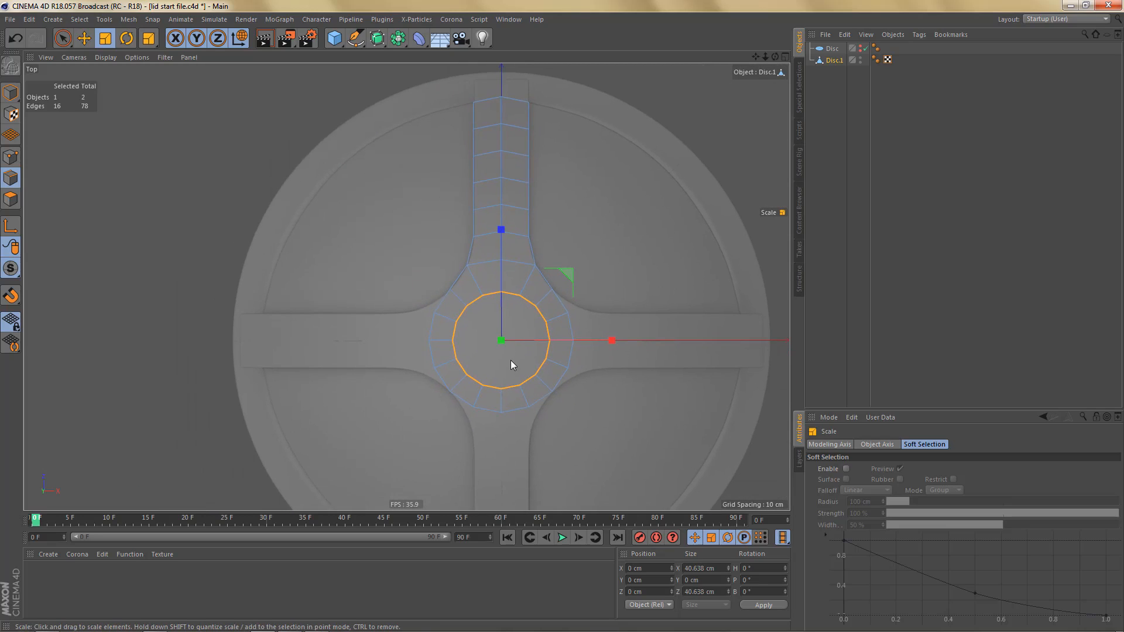
key("Return")
key("Return")
key("0")
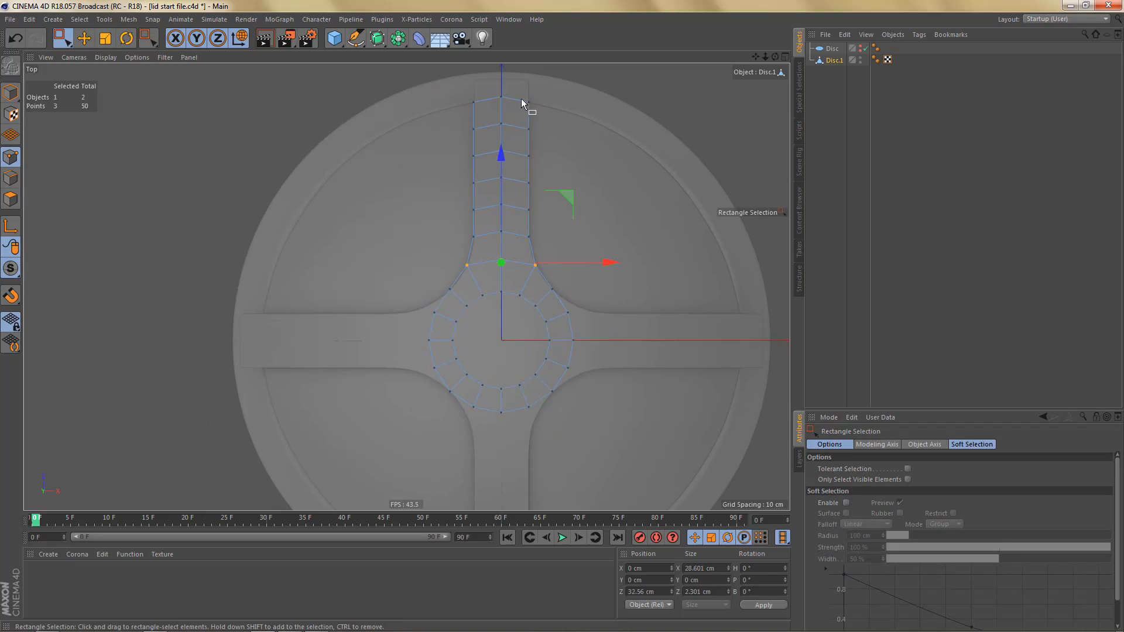
left_click_drag(513, 95, 673, 479)
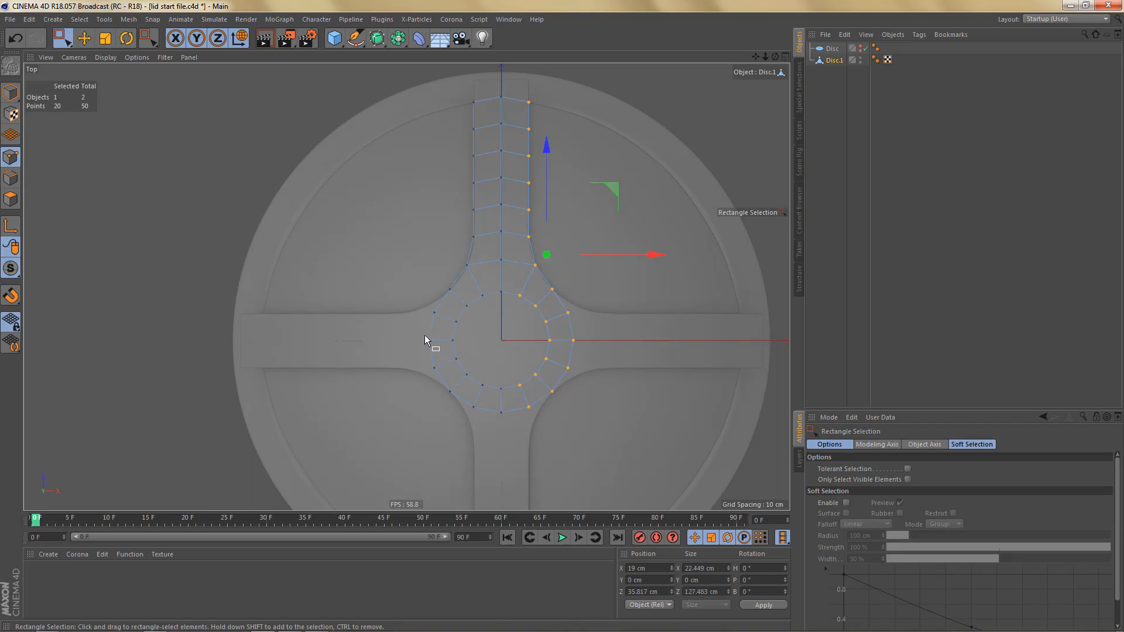
left_click_drag(423, 327, 612, 448, "shift")
left_click_drag(423, 304, 463, 341, "shift")
key("Delete")
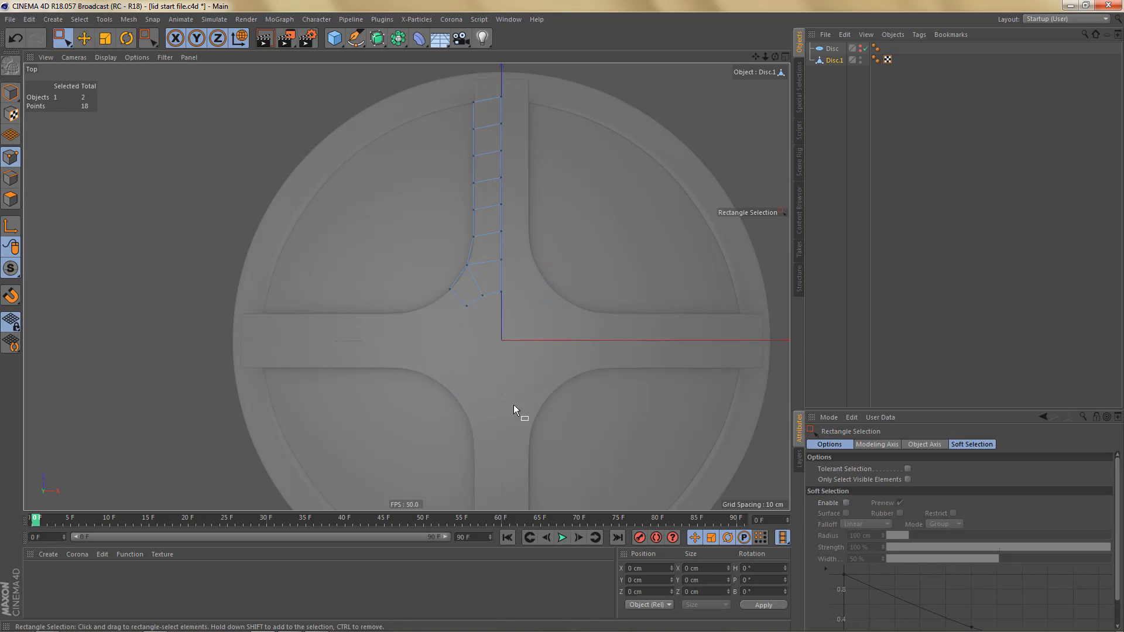
- Rotate the Top viewport's background image top.png by 45°
middle_click_drag(495, 292, 557, 385, "alt")
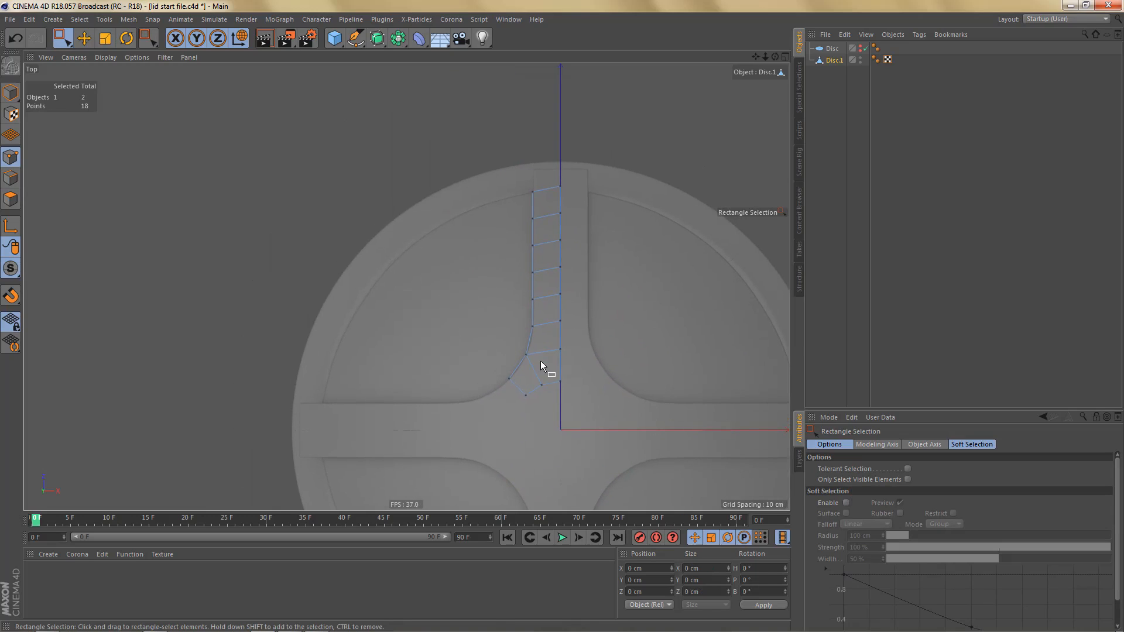
scroll(570, 361, "up", 2)
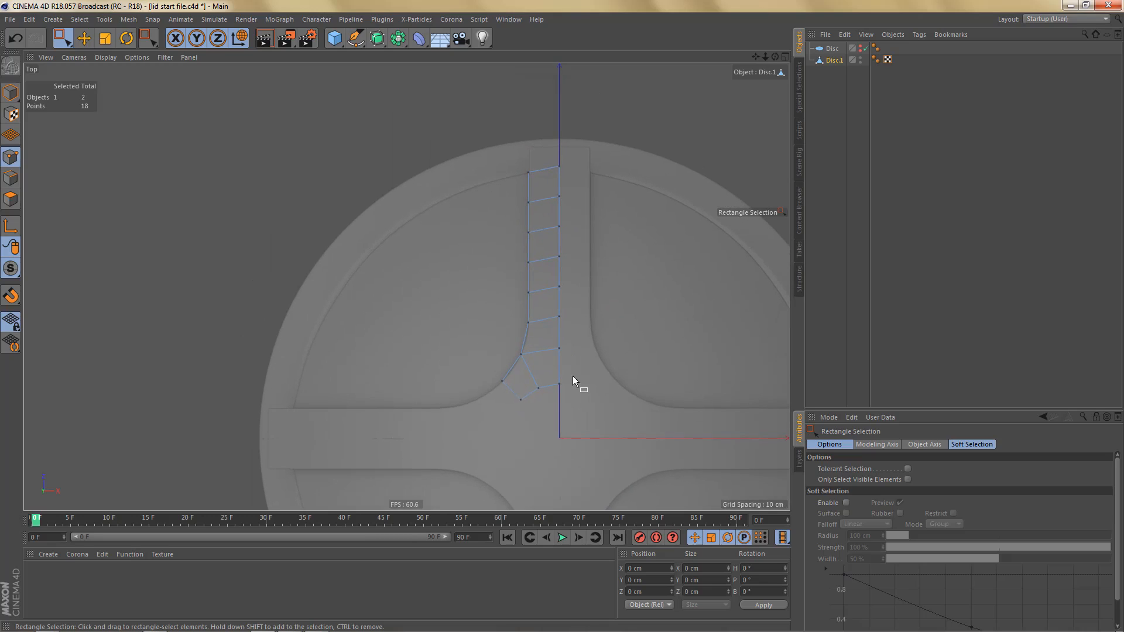
middle_click_drag(573, 380, 529, 379, "alt")
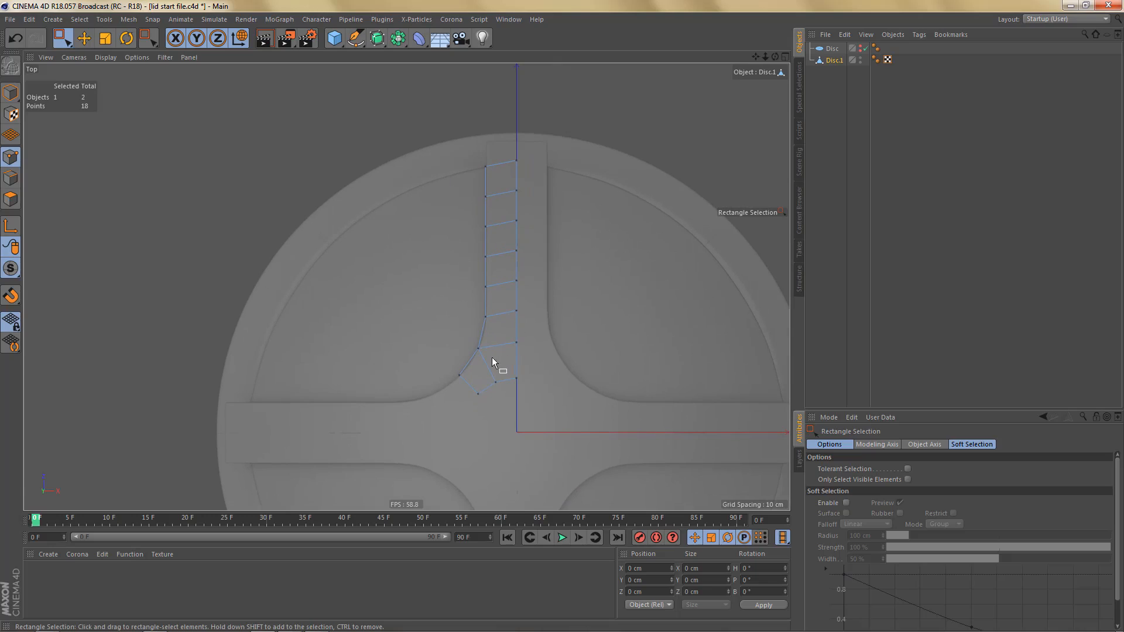
key("shift+v")
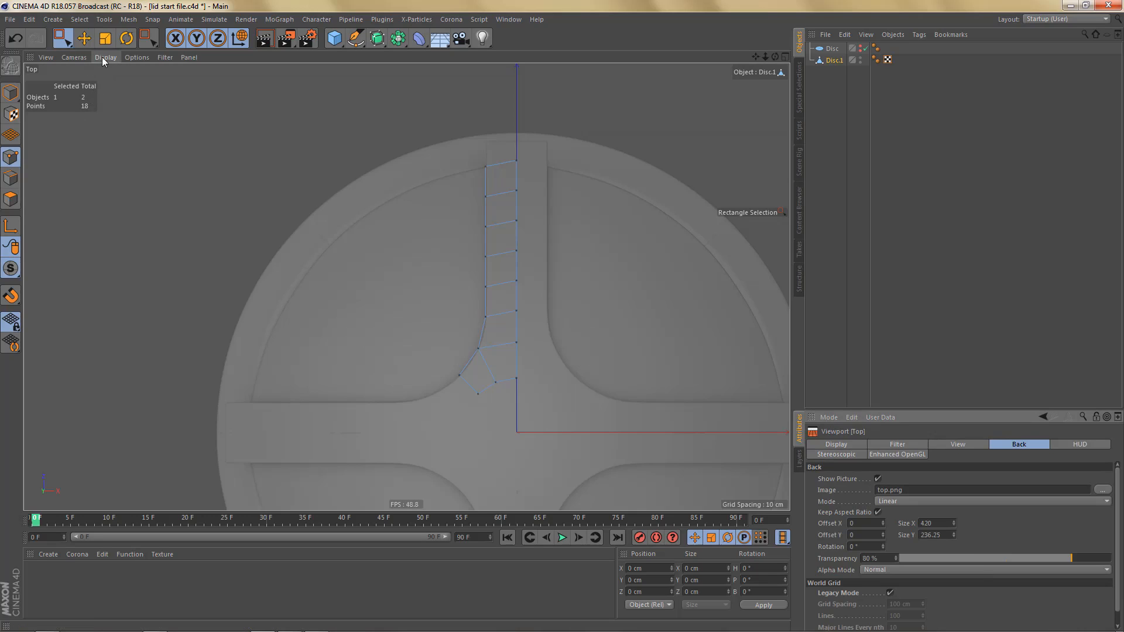
left_click(127, 58)
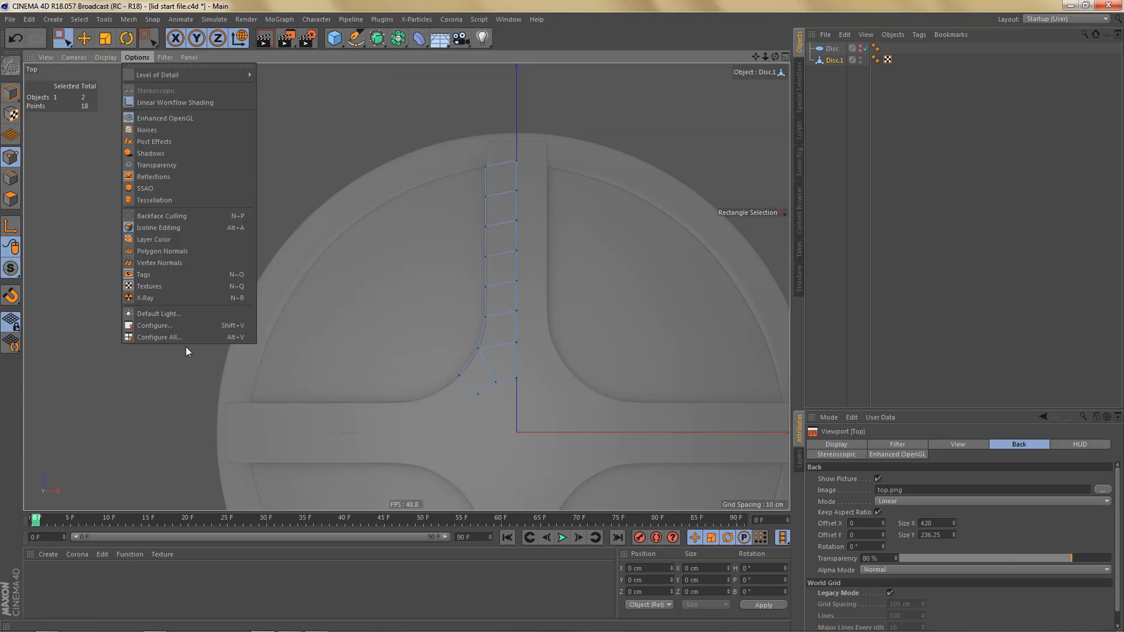
left_click(181, 328)
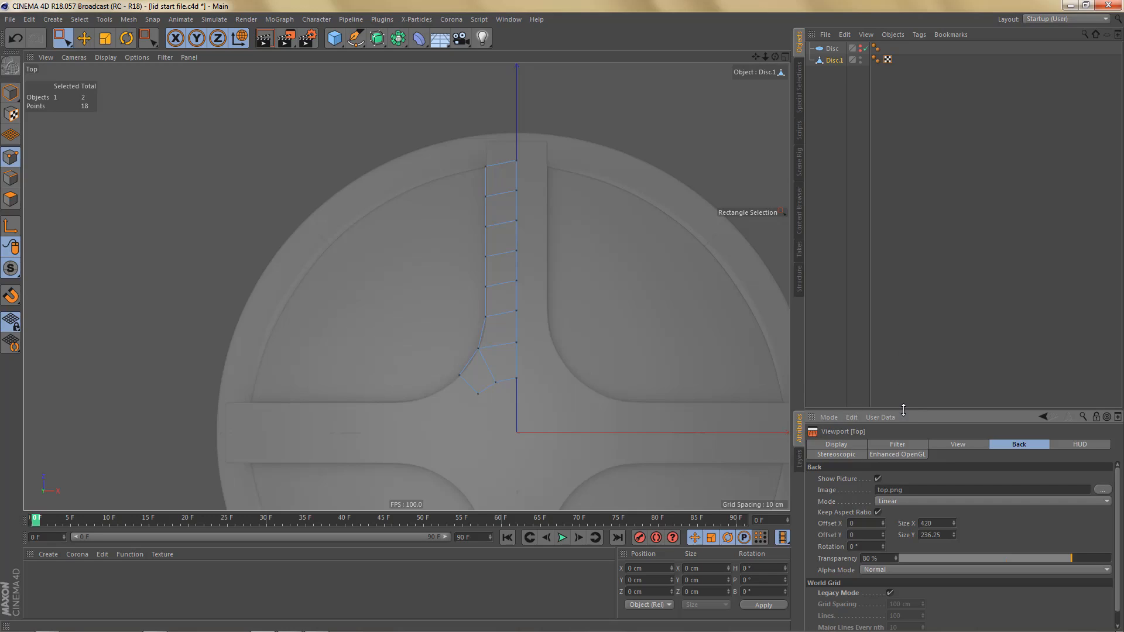
left_click_drag(904, 408, 903, 349)
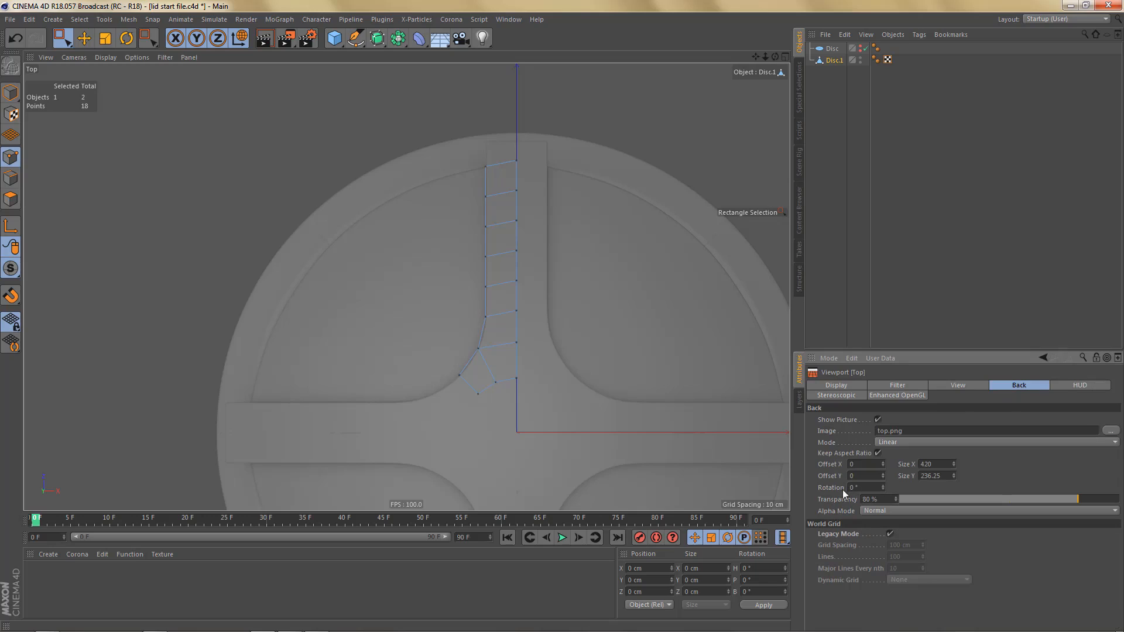
left_click_drag(882, 486, 925, 486)
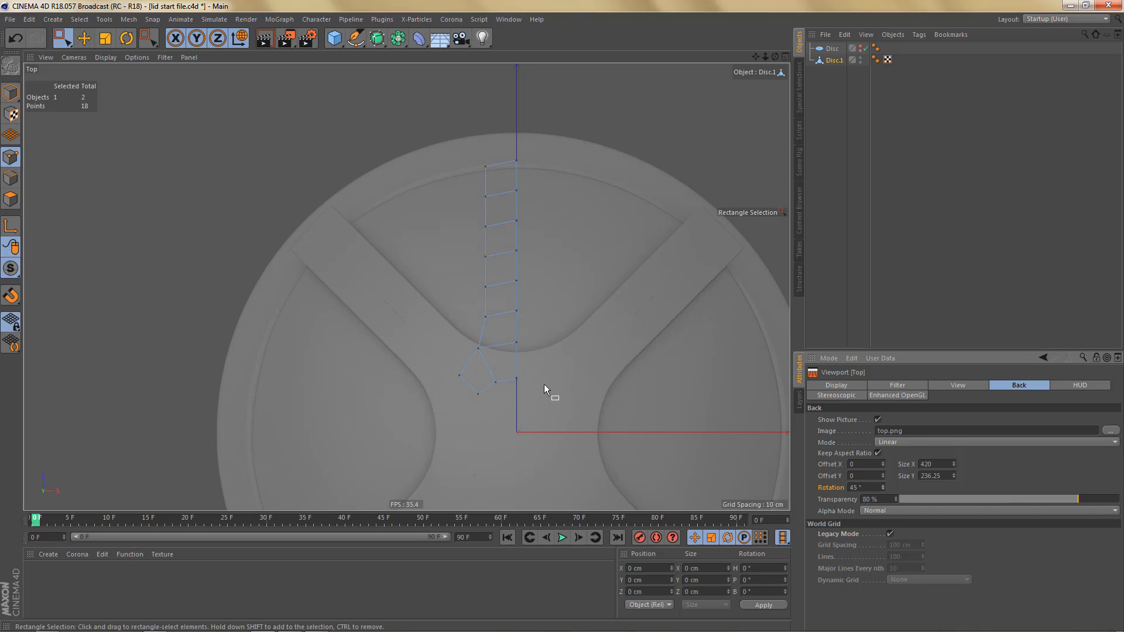
- Rotate the Disc.1 half-spoke section in the Top view to a heading of -45° so it follows the diagonal spoke
middle_click_drag(543, 384, 534, 411, "alt")
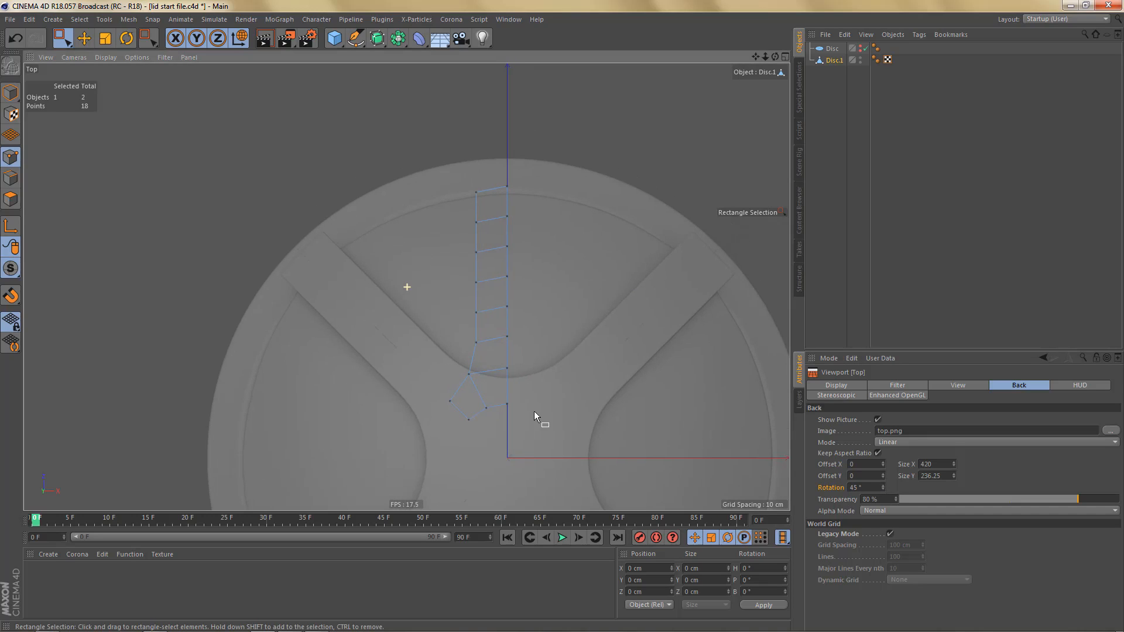
left_click(834, 62)
left_click(557, 298)
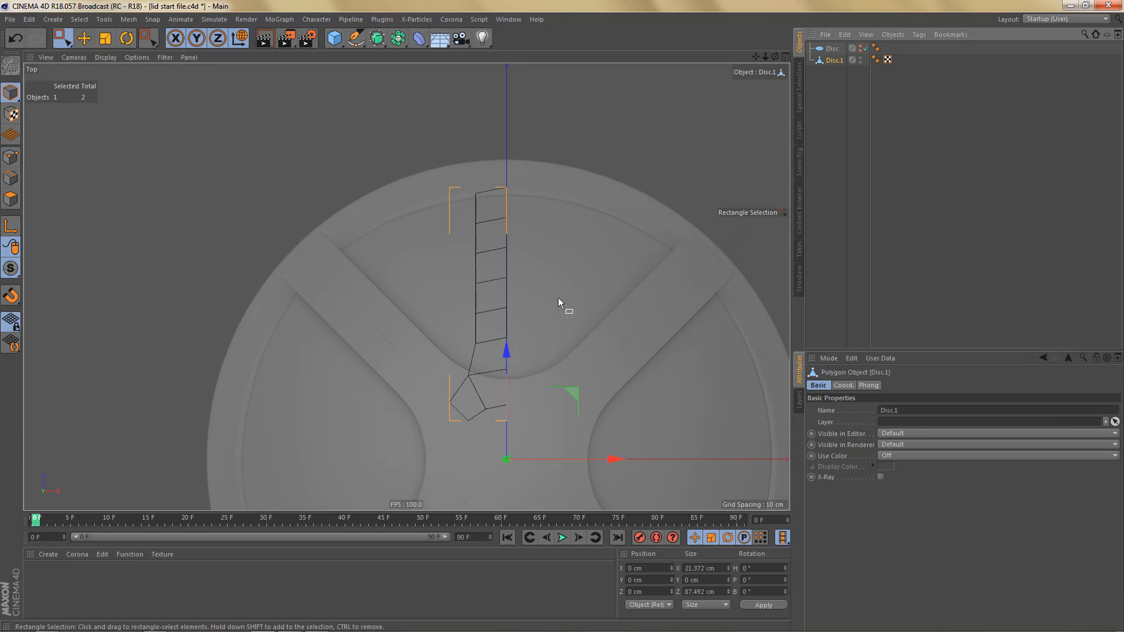
middle_click_drag(558, 345, 560, 307, "alt")
key("r")
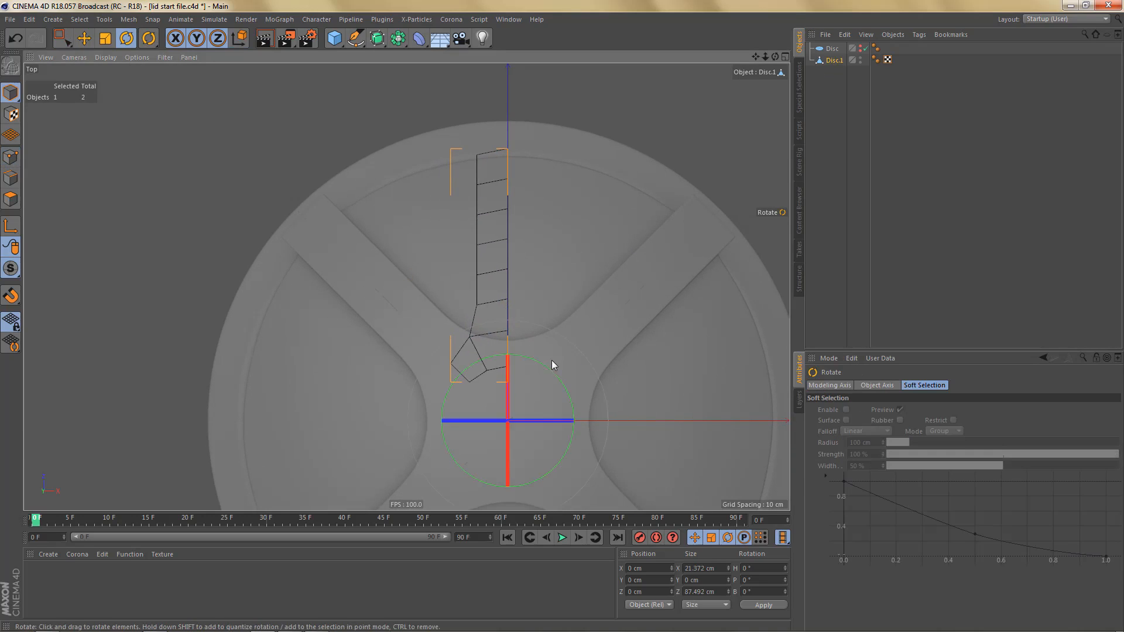
left_click_drag(529, 356, 596, 377)
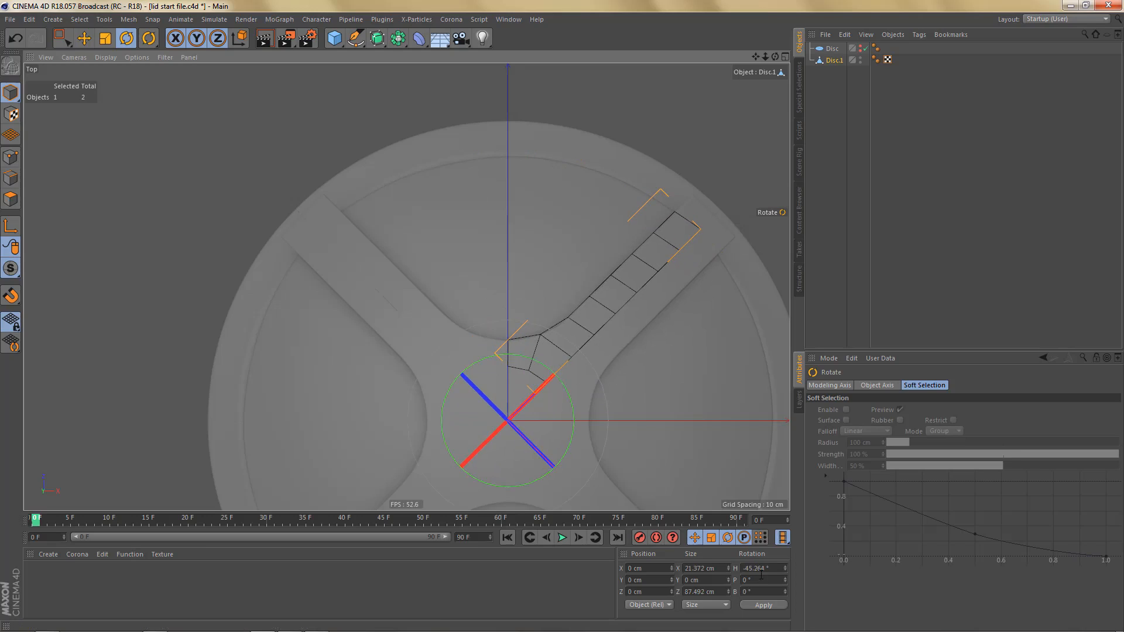
left_click_drag(751, 569, 789, 568)
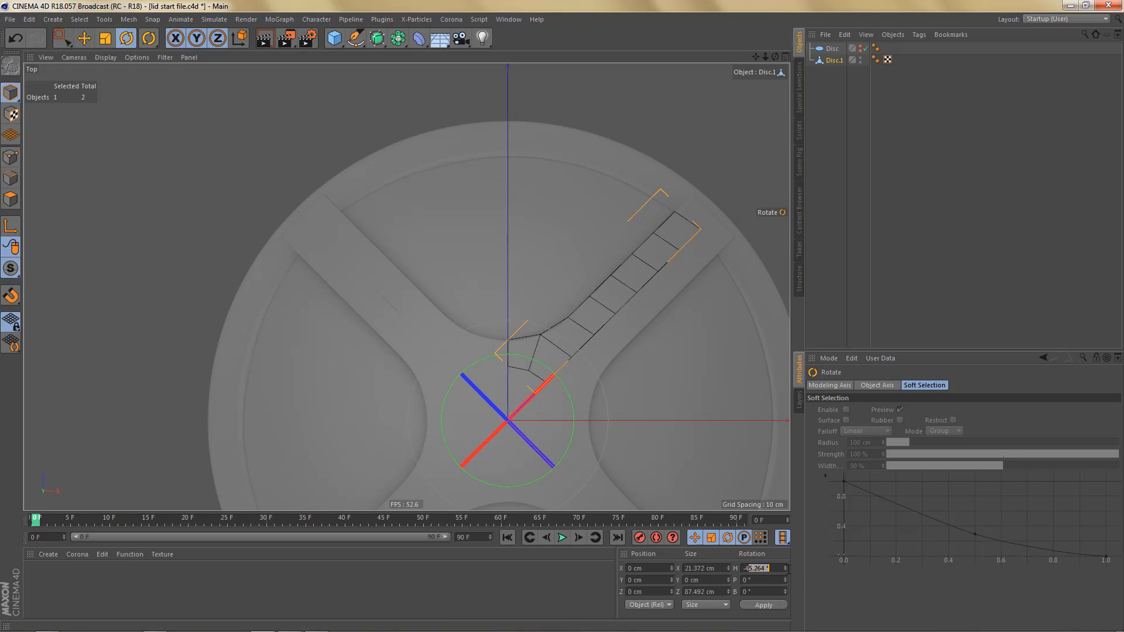
key("Return")
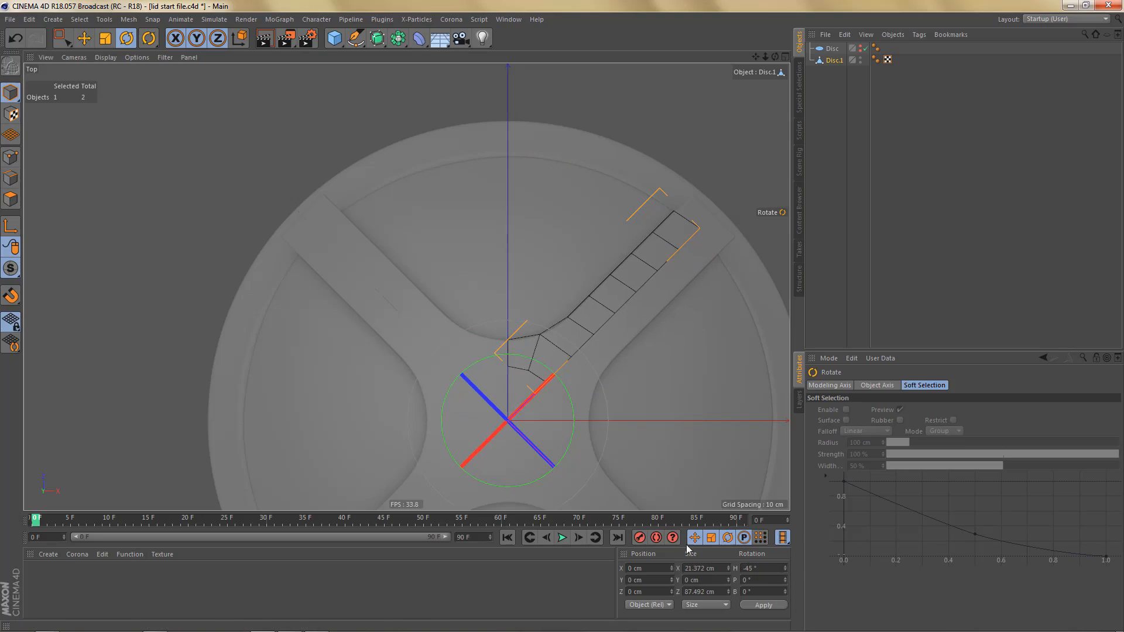
- Enable axis editing and reset only Disc.1's axis heading to 0°, keeping the geometry in its diagonal position
left_click(9, 227)
left_click_drag(765, 570, 699, 566)
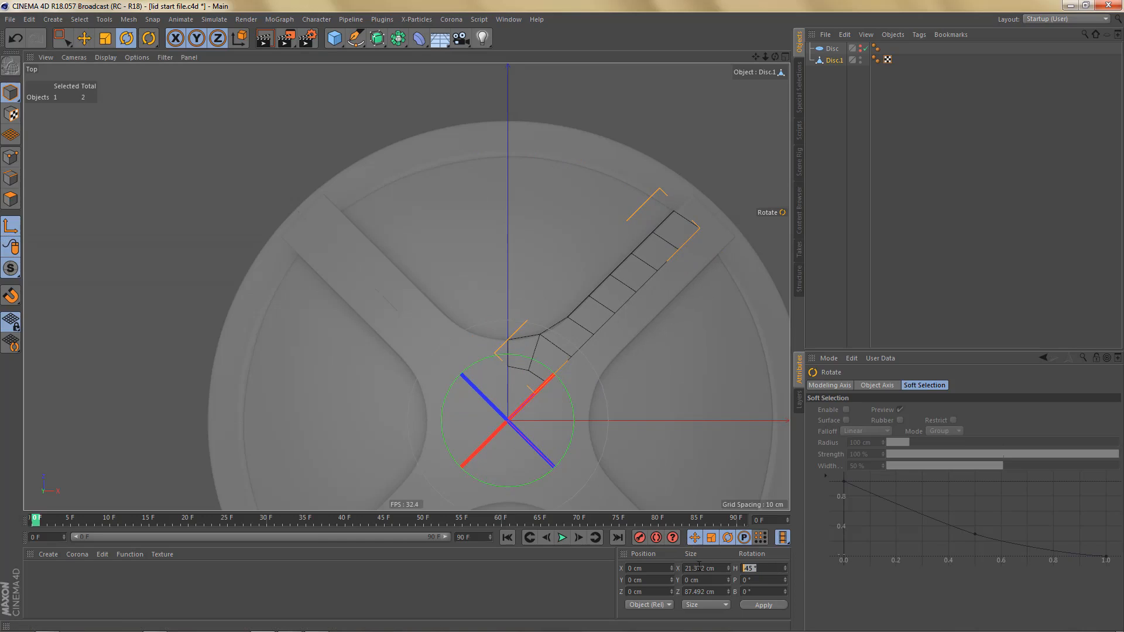
type("0")
key("Return")
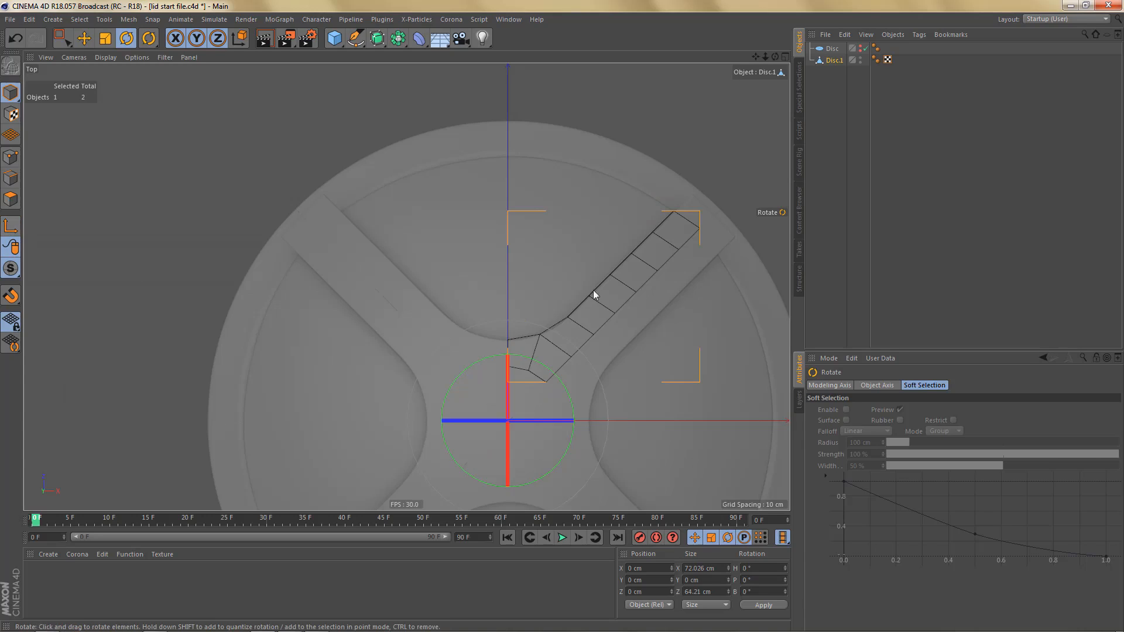
- Add a Symmetry object as the parent of Disc.1, mirroring the half-spoke across the ZY plane
left_click_drag(398, 39, 512, 102)
left_click(511, 102, "alt")
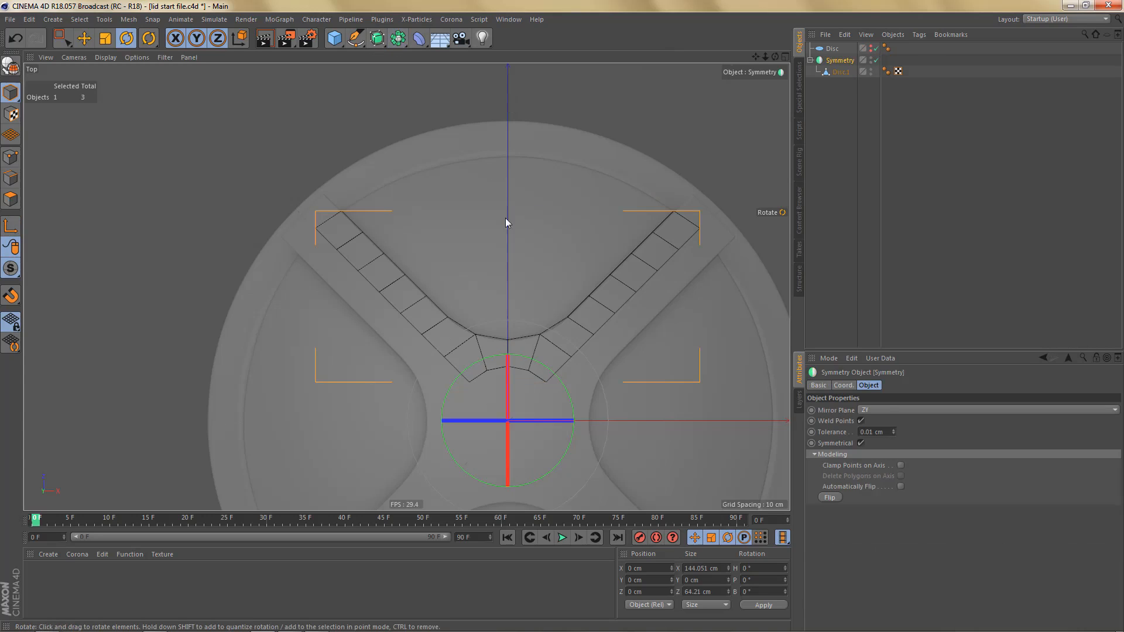
middle_click_drag(624, 364, 520, 353, "alt")
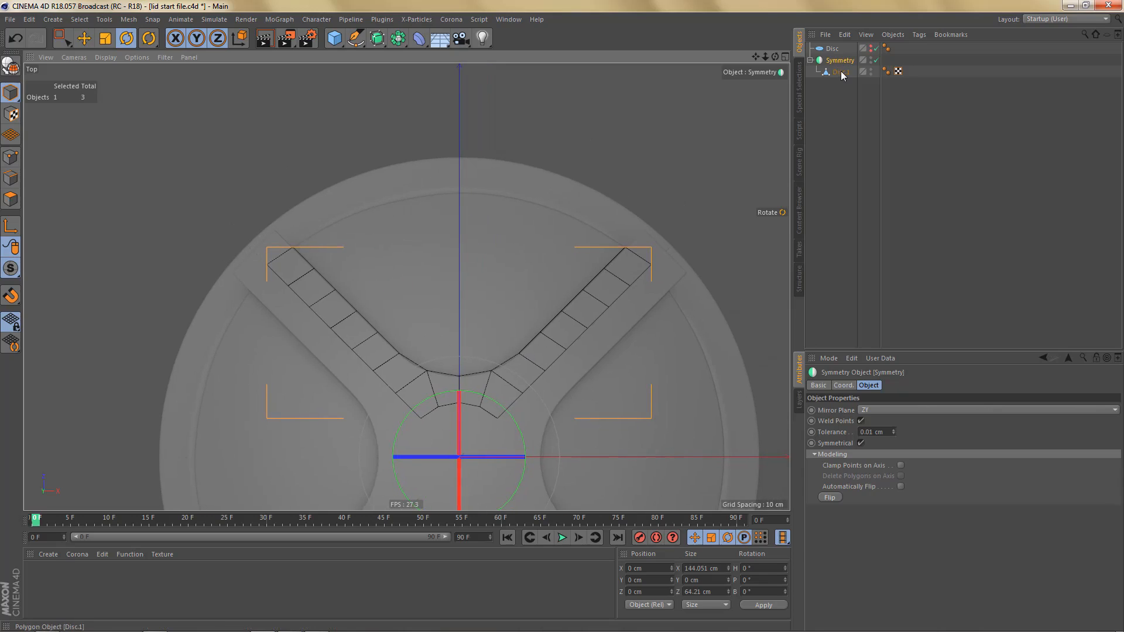
- Extrude the outermost inner-side edge of the spoke towards the centre line and flatten it along X
left_click(611, 267)
key("Return")
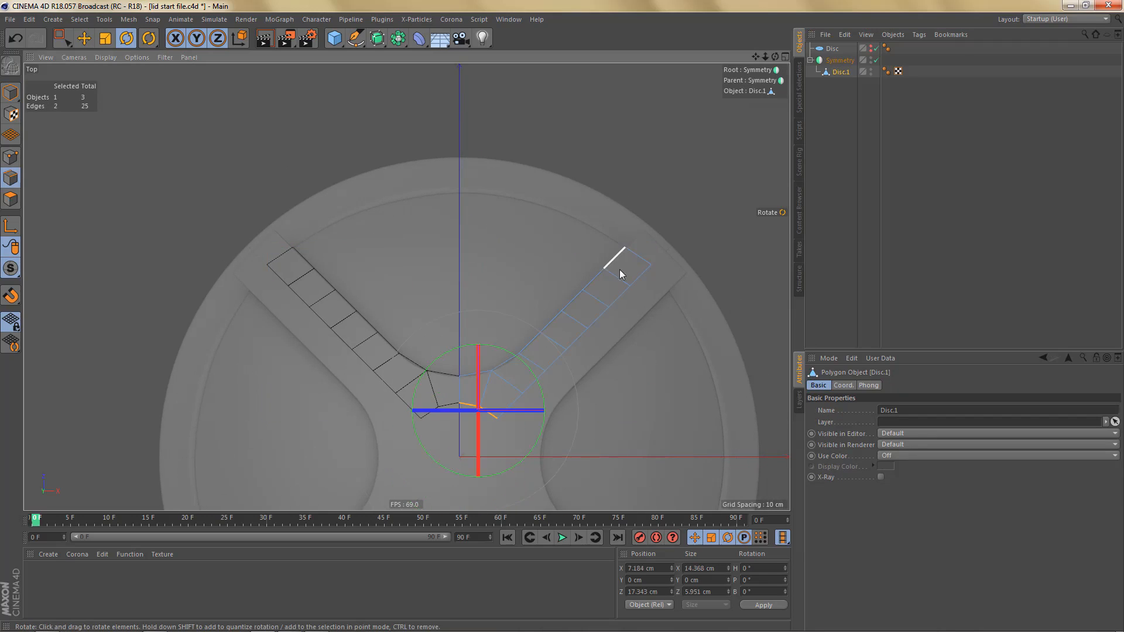
left_click(609, 262)
key("e")
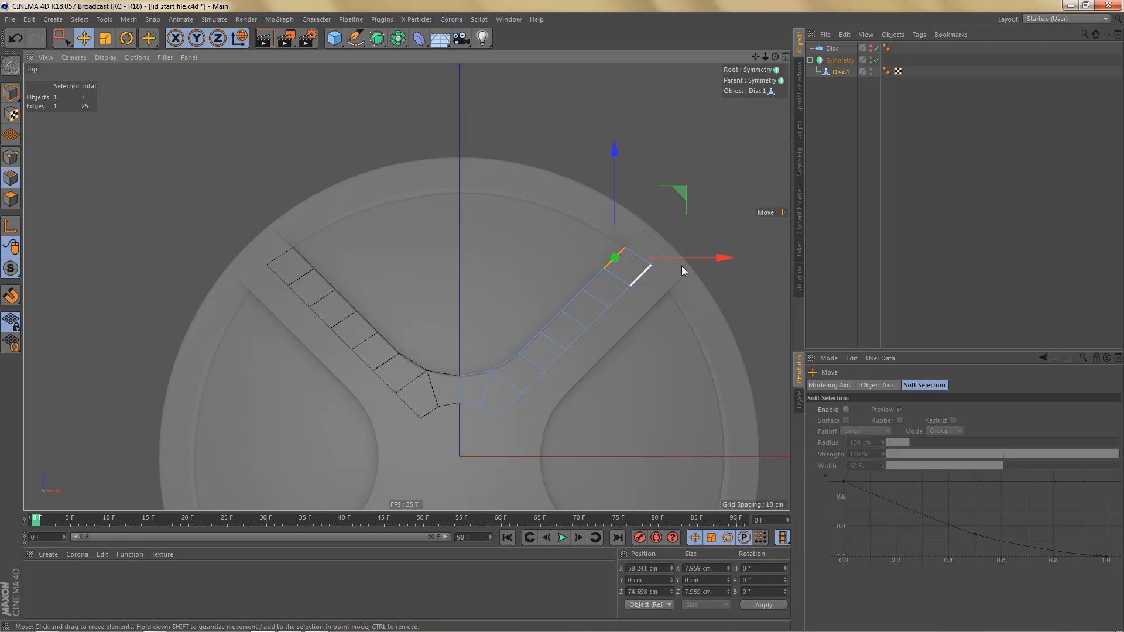
left_click_drag(723, 259, 481, 266, "ctrl")
key("t")
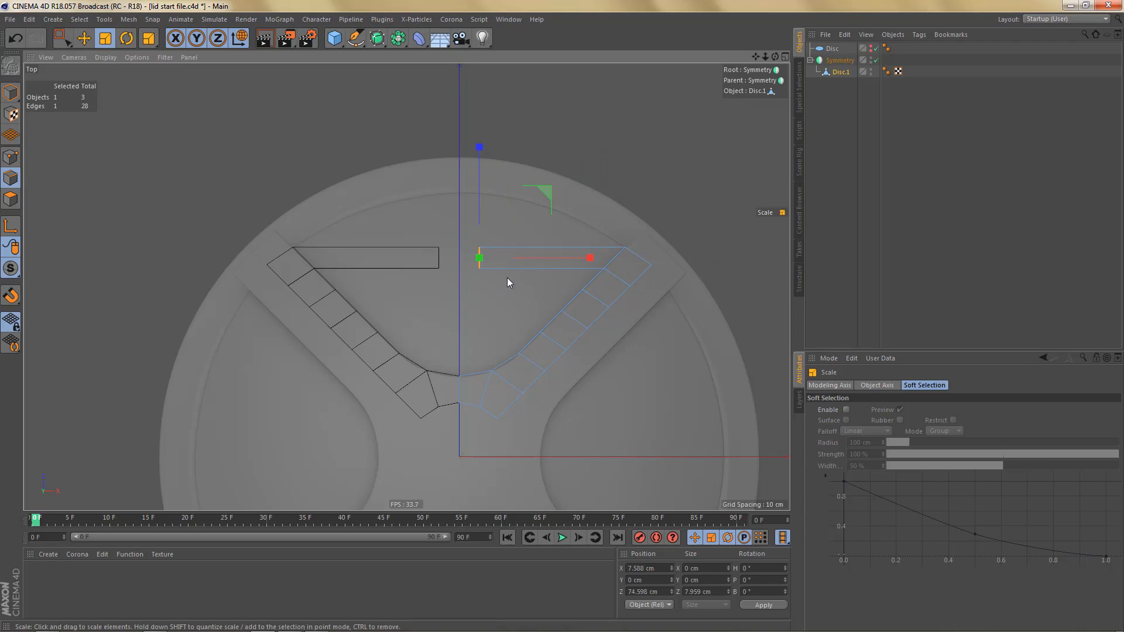
- Set the flattened edge's X position to 0 cm so it meets its mirrored copy
left_click_drag(659, 569, 590, 564)
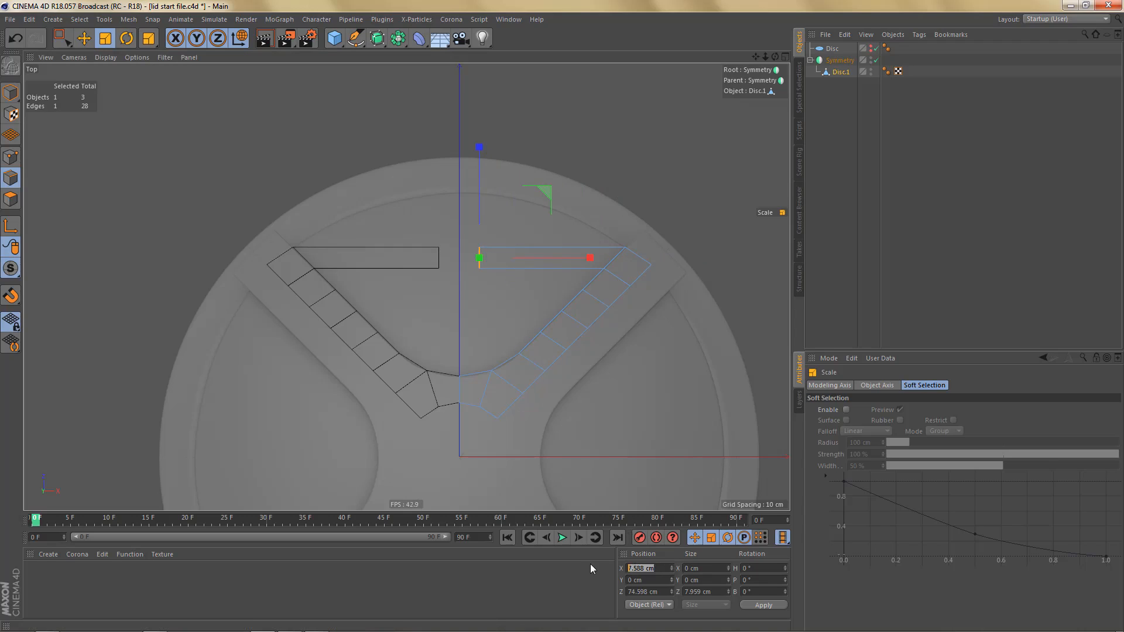
type("0")
key("Return")
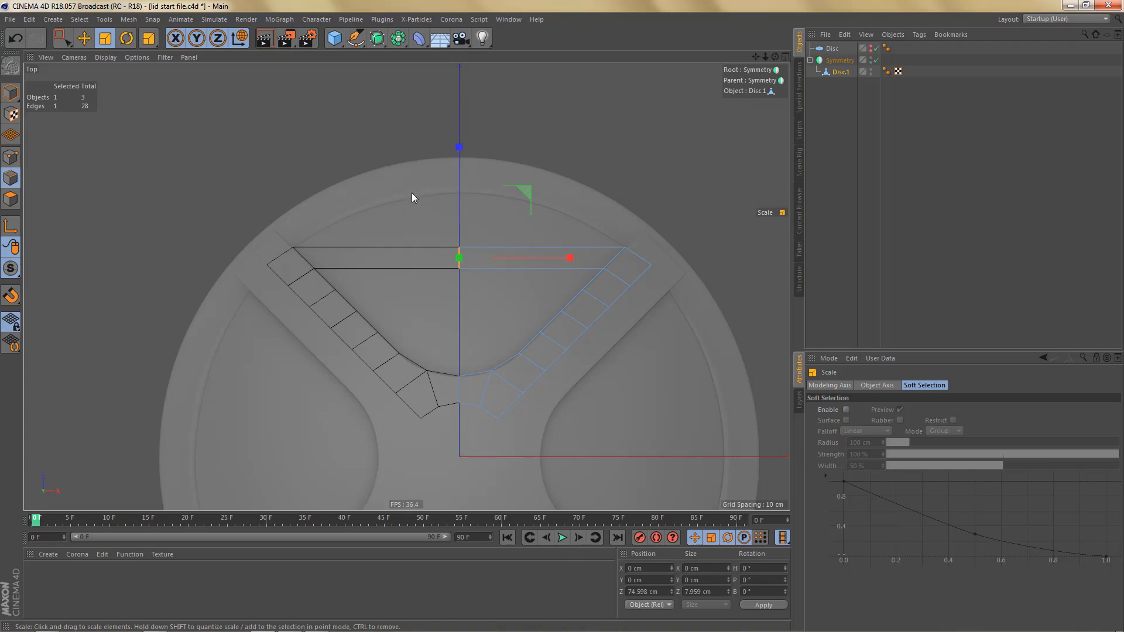
- Move the centre edge outward along Z to about 95.1 cm, close to the reference's inner rim line
key("e")
left_click_drag(461, 154, 464, 105)
scroll(466, 142, "up", 5)
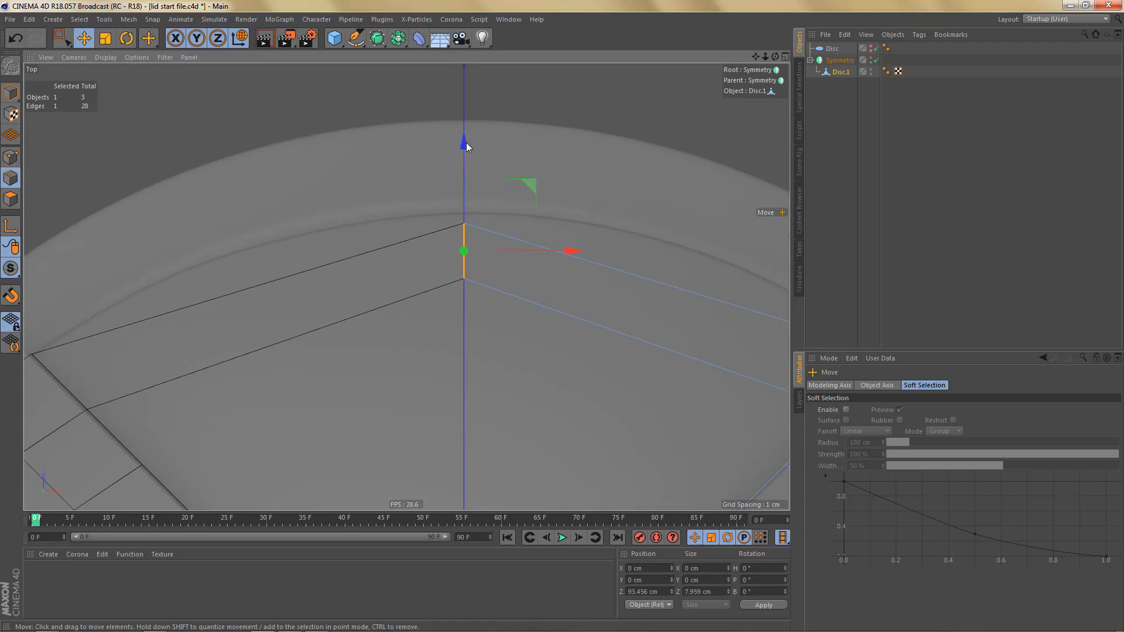
left_click_drag(467, 144, 468, 133)
scroll(396, 220, "down", 5)
middle_click_drag(474, 332, 470, 287)
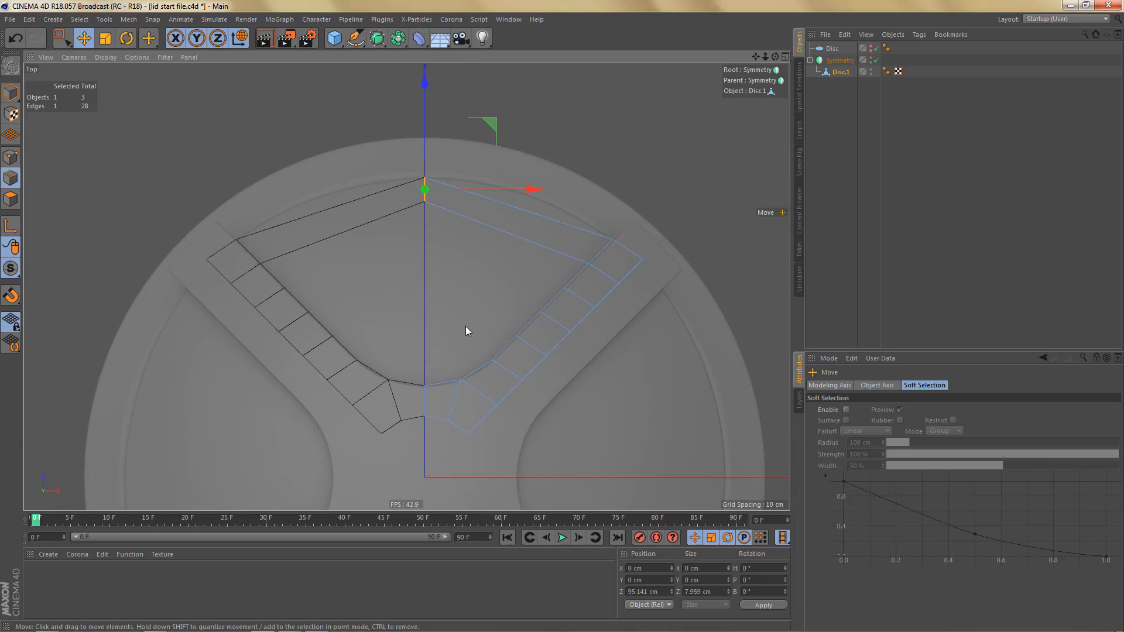
- Show the original Disc in the viewport and set its rotation segments to 36, comparing its divisions with the spoke
left_click(873, 48)
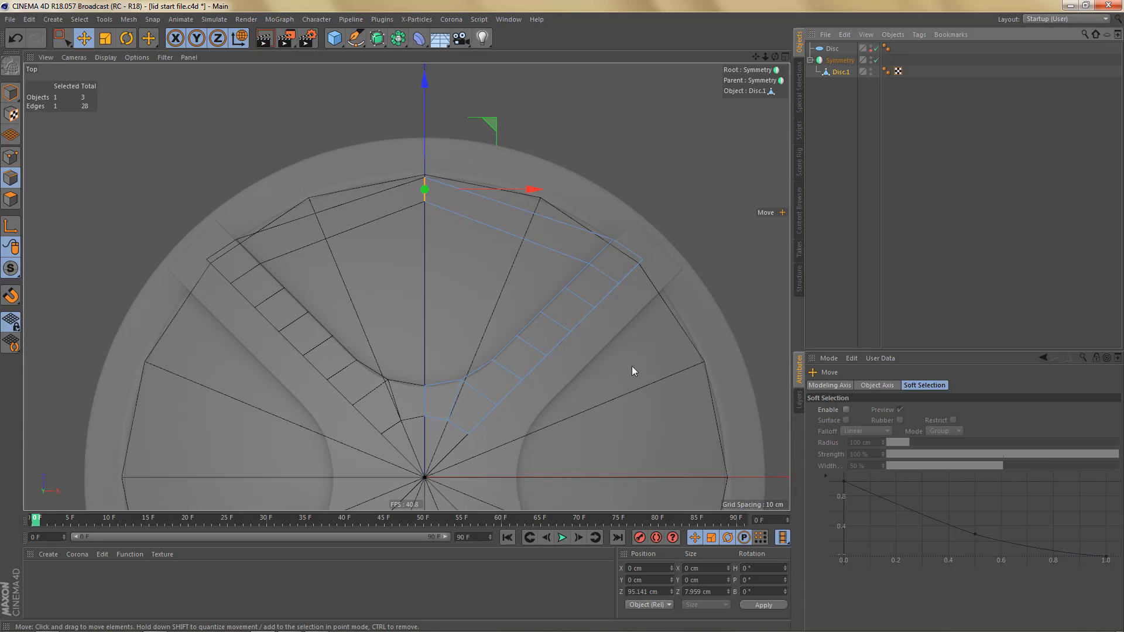
middle_click_drag(625, 342, 639, 321, "alt")
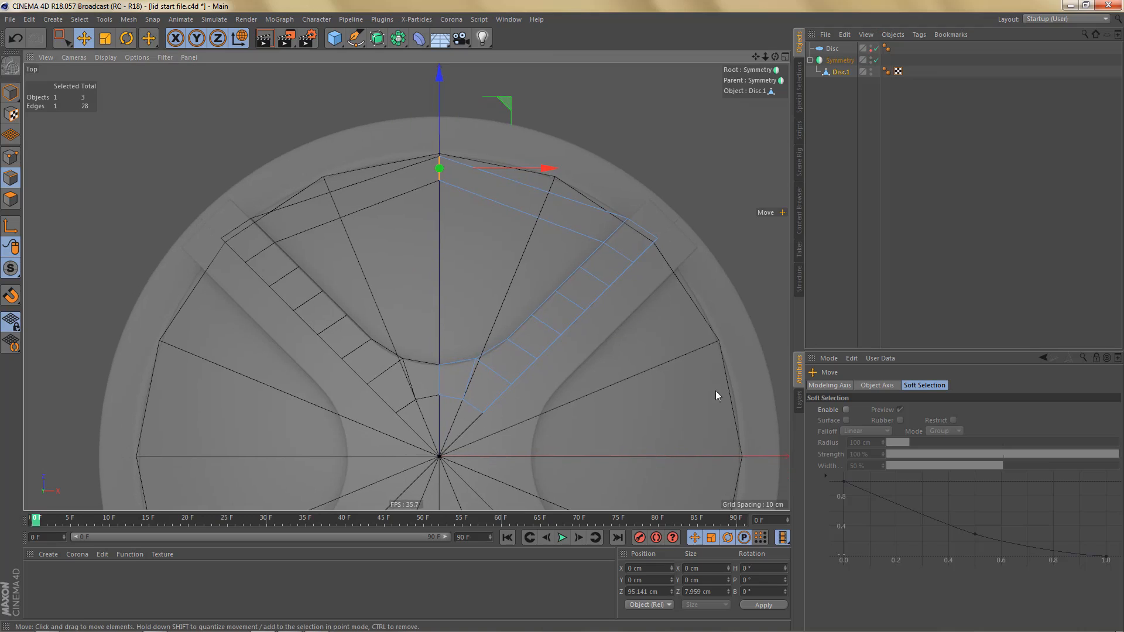
left_click(833, 49)
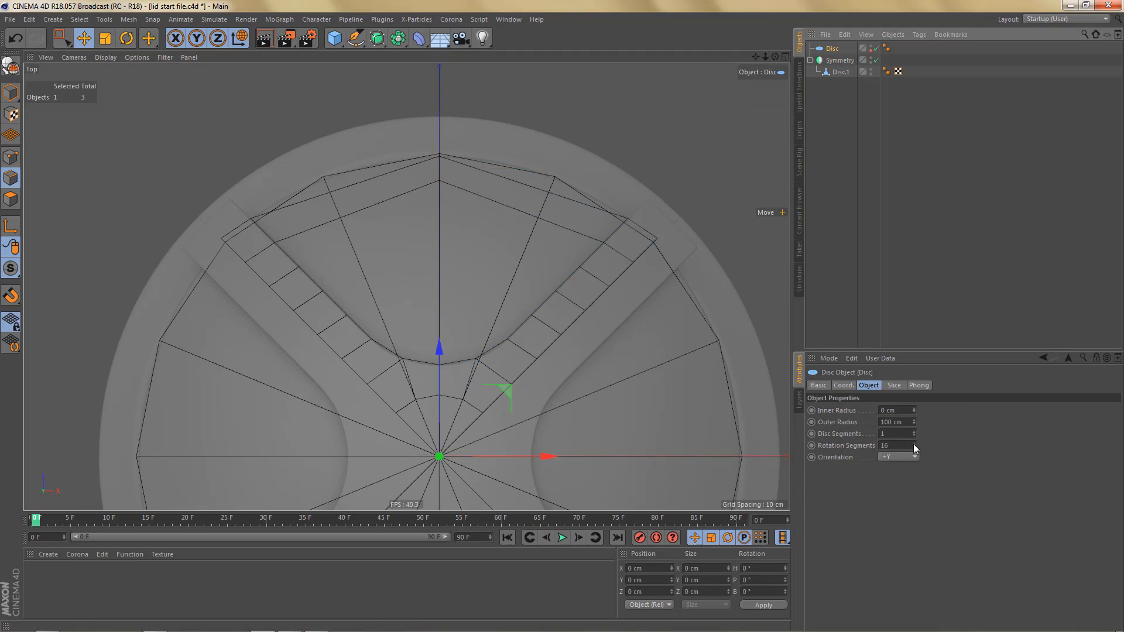
left_click_drag(914, 444, 933, 439)
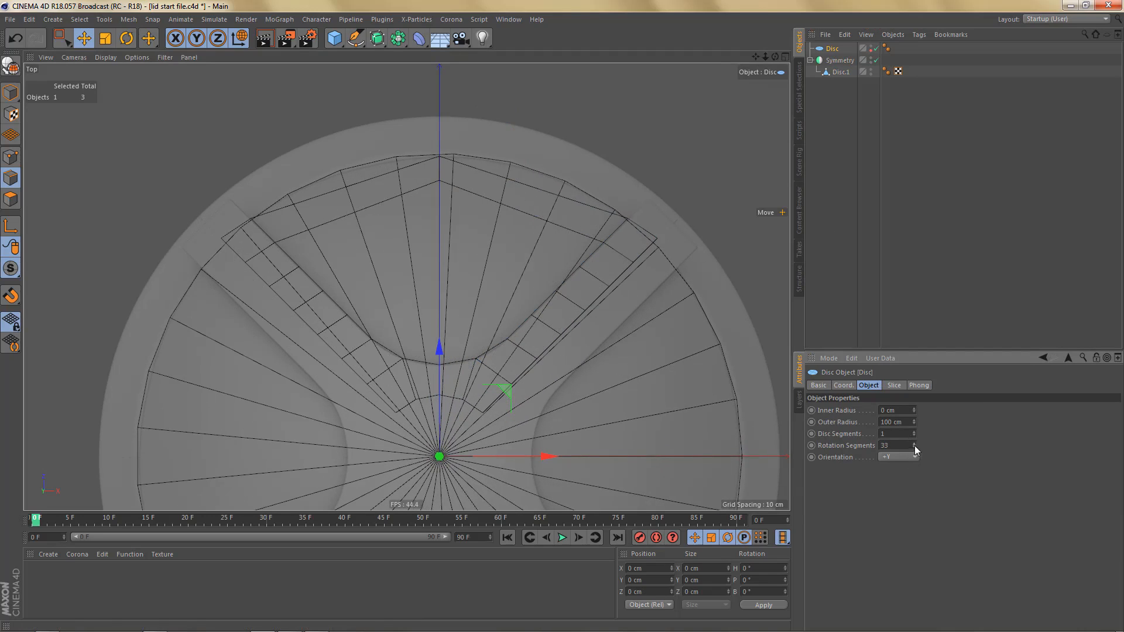
scroll(274, 212, "up", 3)
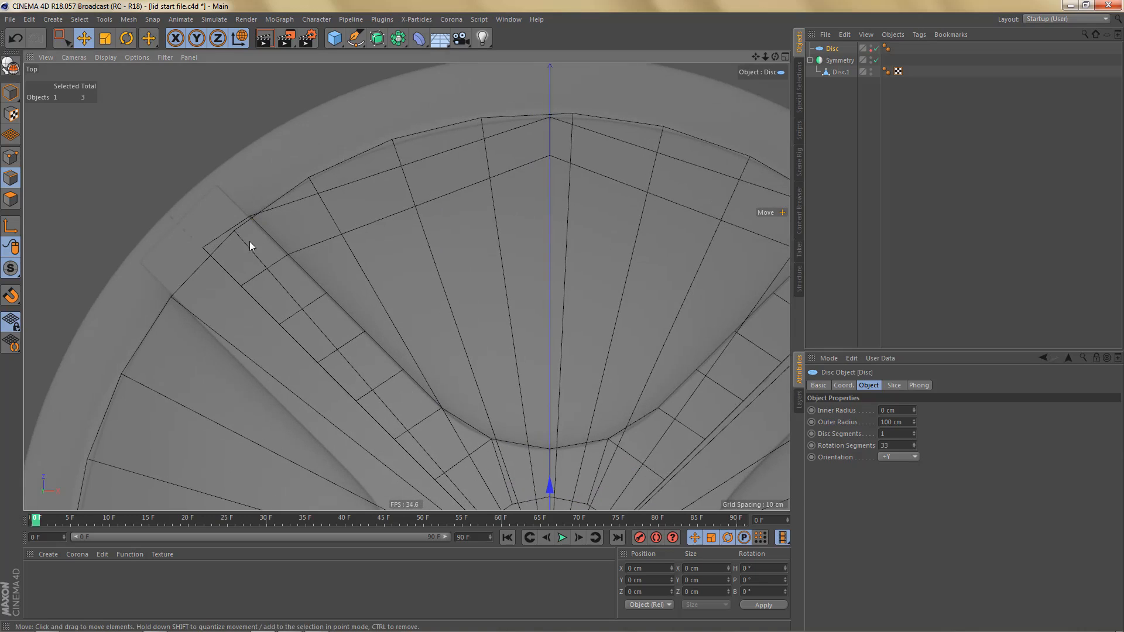
left_click(915, 443)
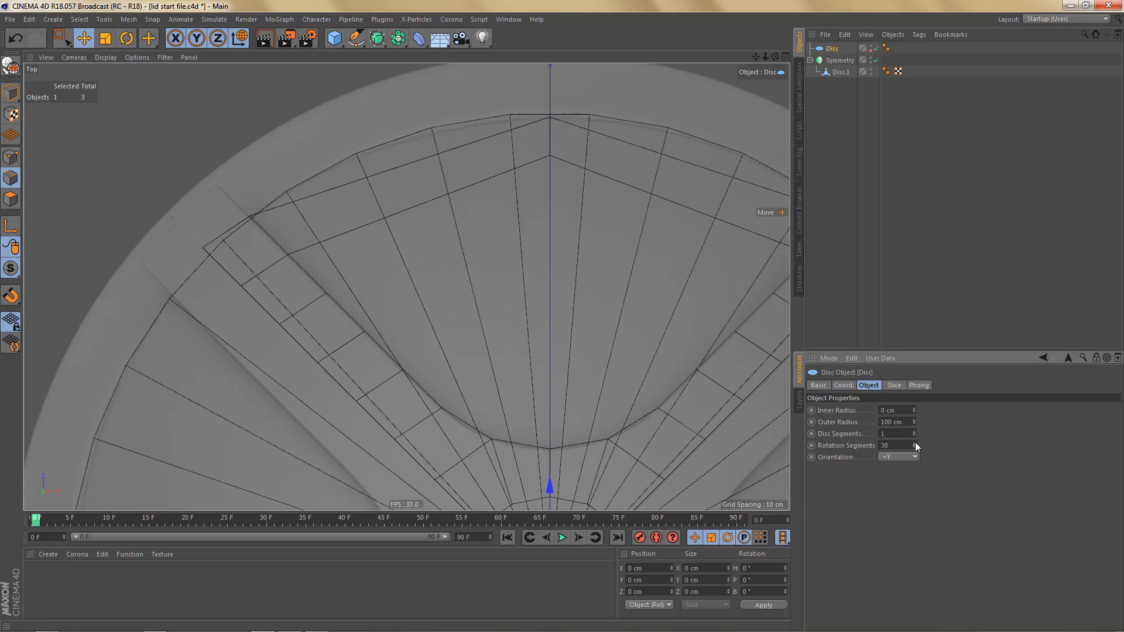
left_click(914, 448)
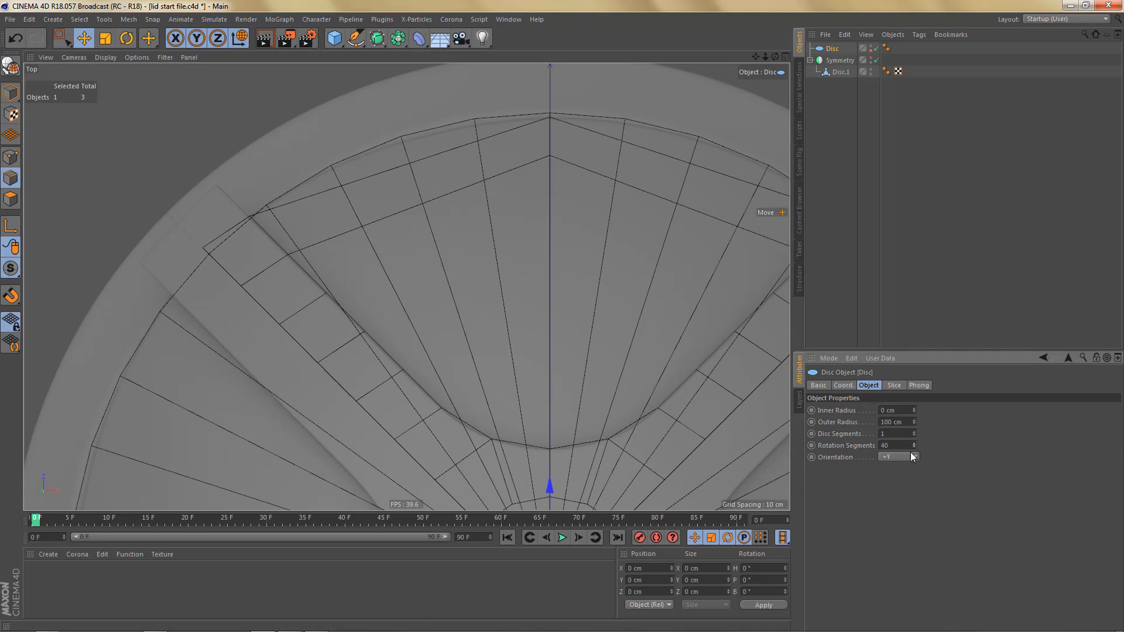
left_click(917, 448)
left_click(917, 448)
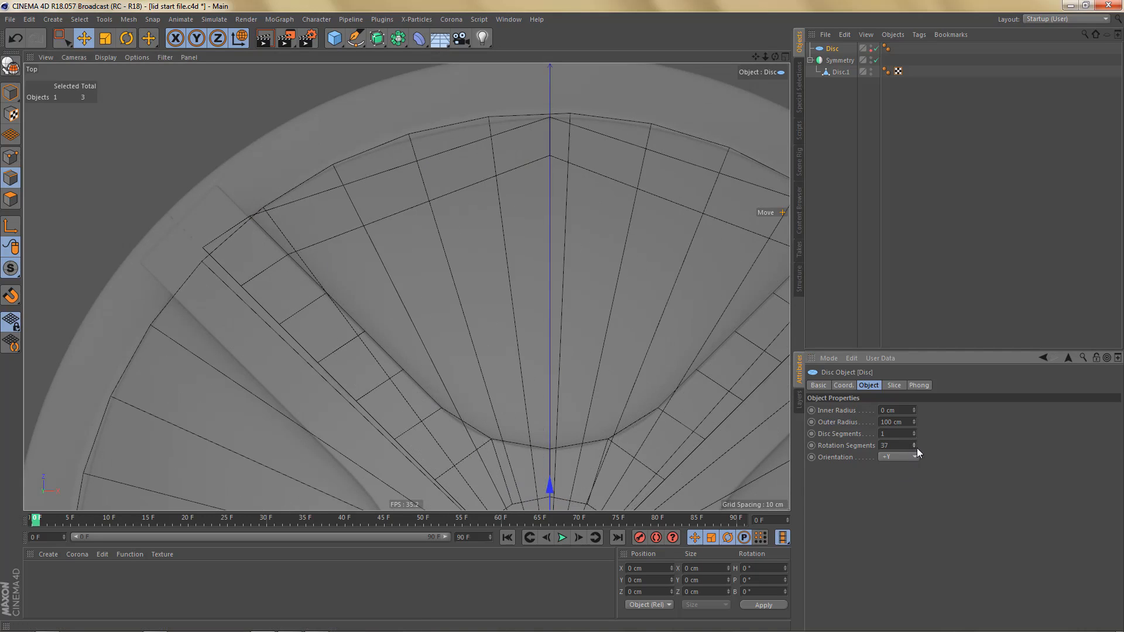
left_click(917, 448)
left_click(916, 448)
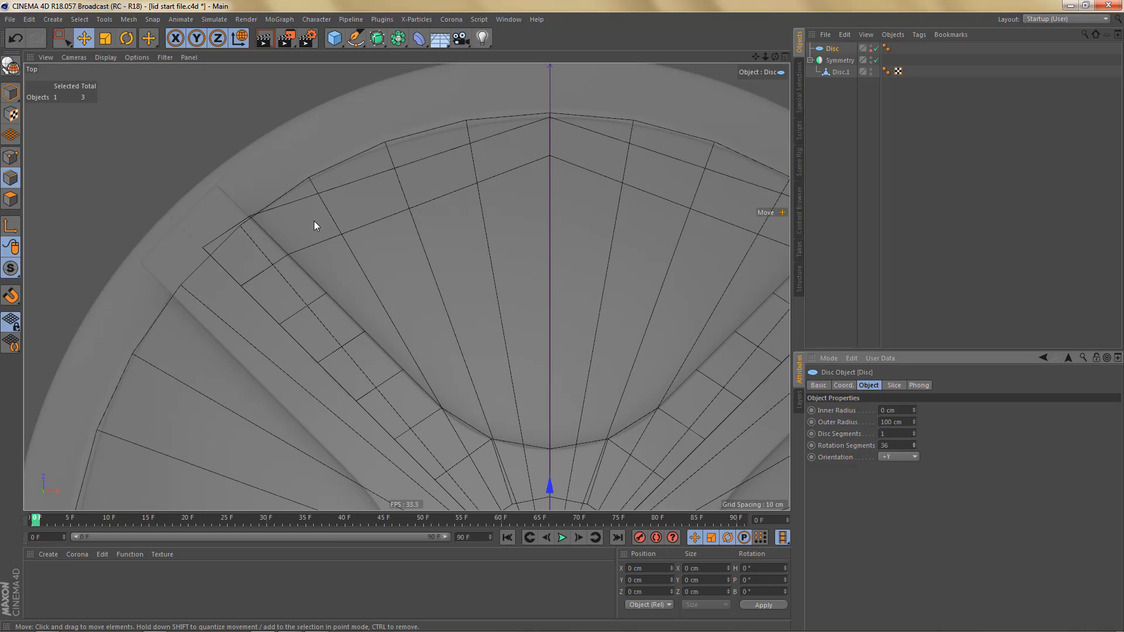
scroll(342, 223, "down", 3)
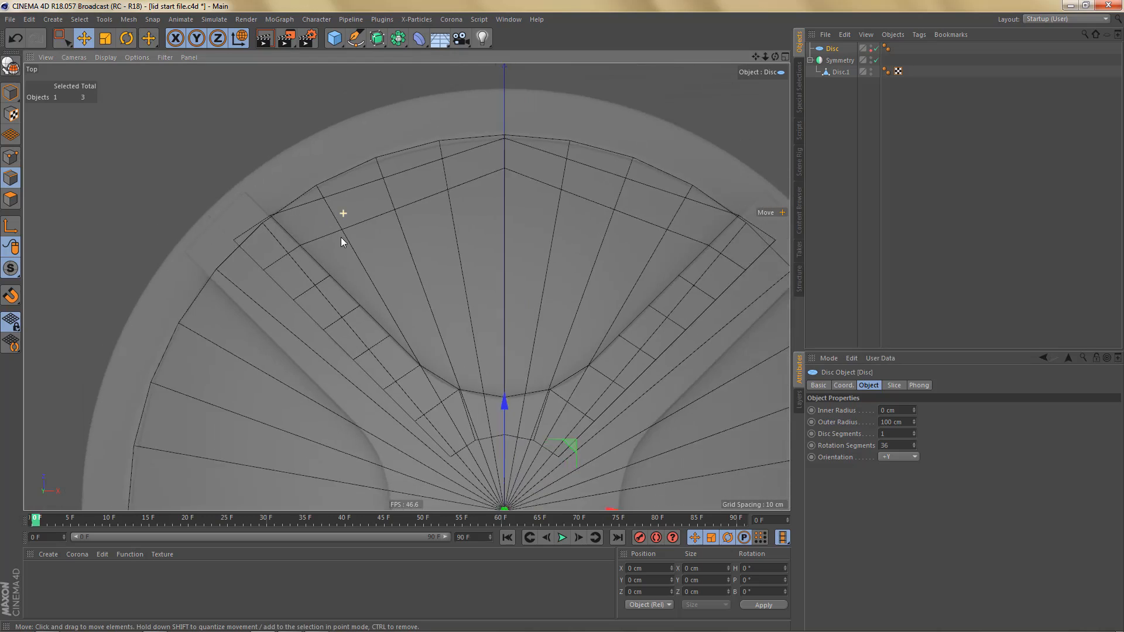
scroll(341, 244, "up", 1)
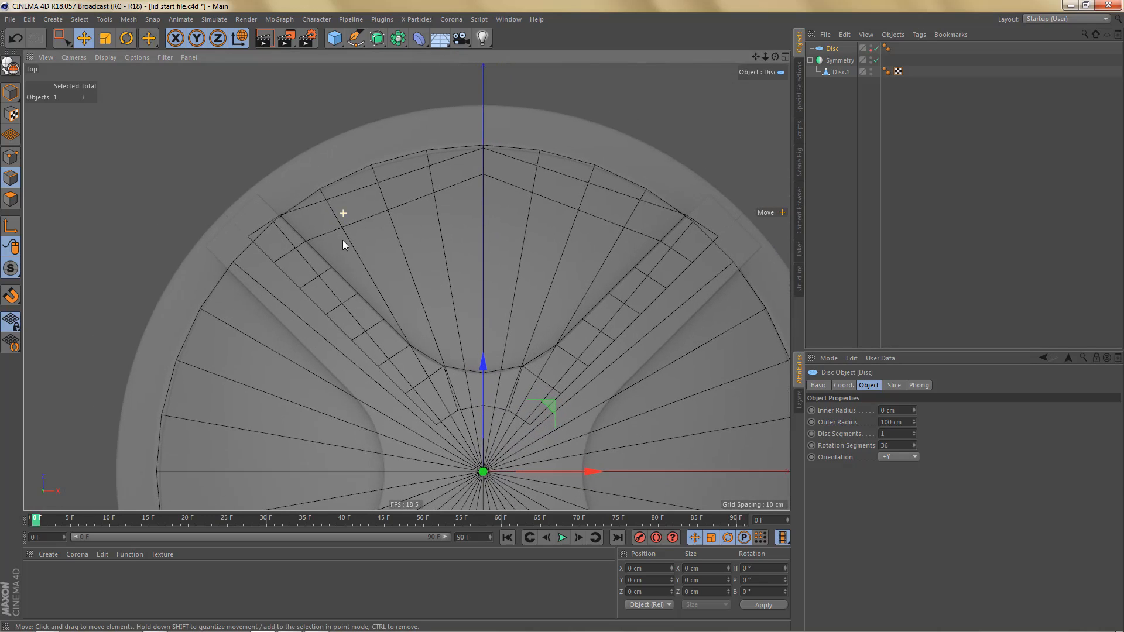
- Enable snapping and move Disc.1's outer centre-line point onto the disc's rim at Z 100 cm
left_click(841, 72)
middle_click_drag(565, 205, 553, 259, "alt")
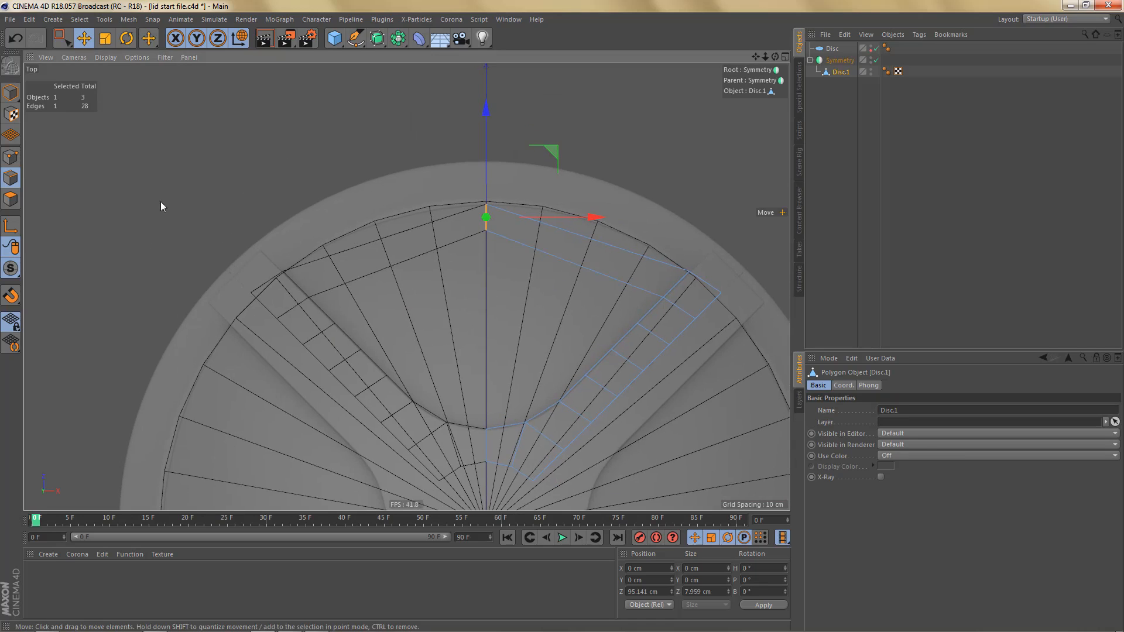
left_click(11, 157)
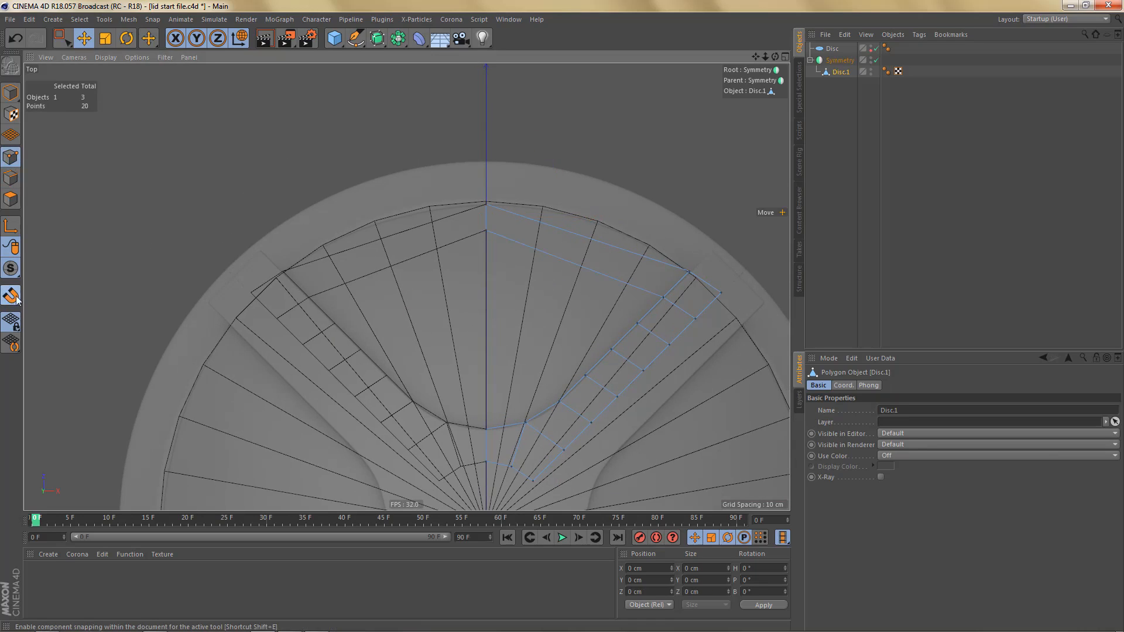
key("0")
scroll(486, 205, "up", 5)
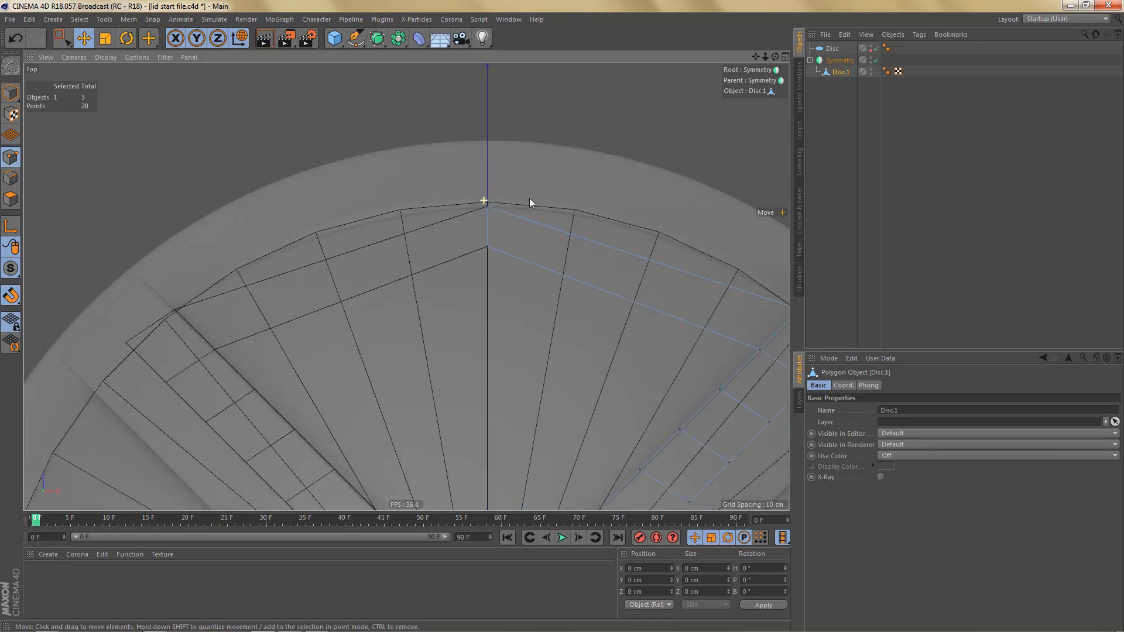
left_click(486, 205)
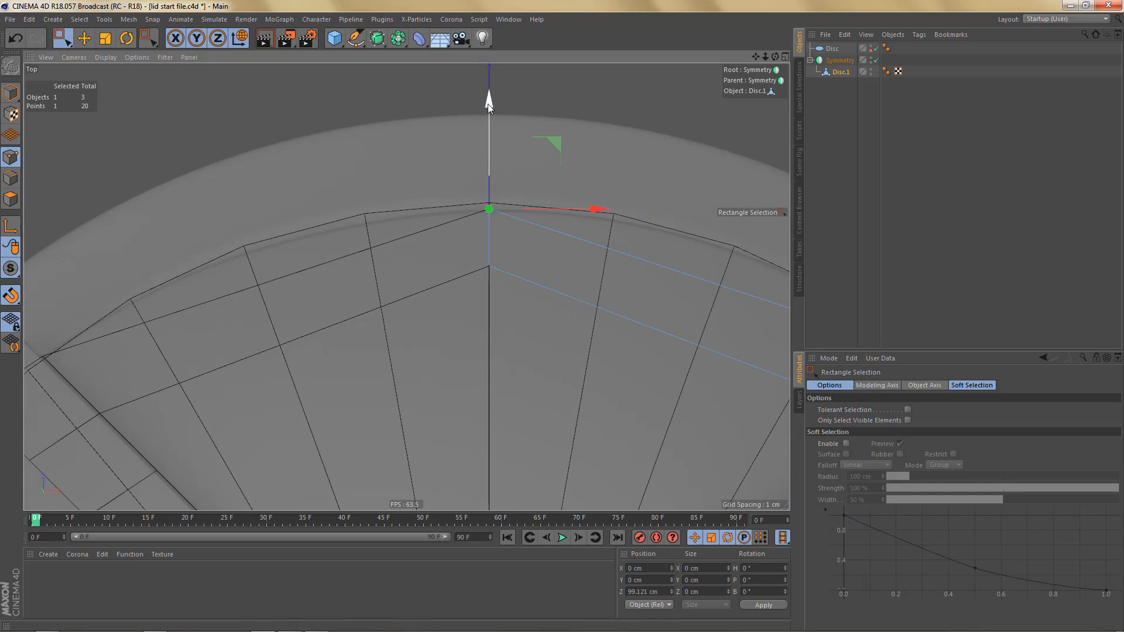
scroll(464, 327, "down", 5)
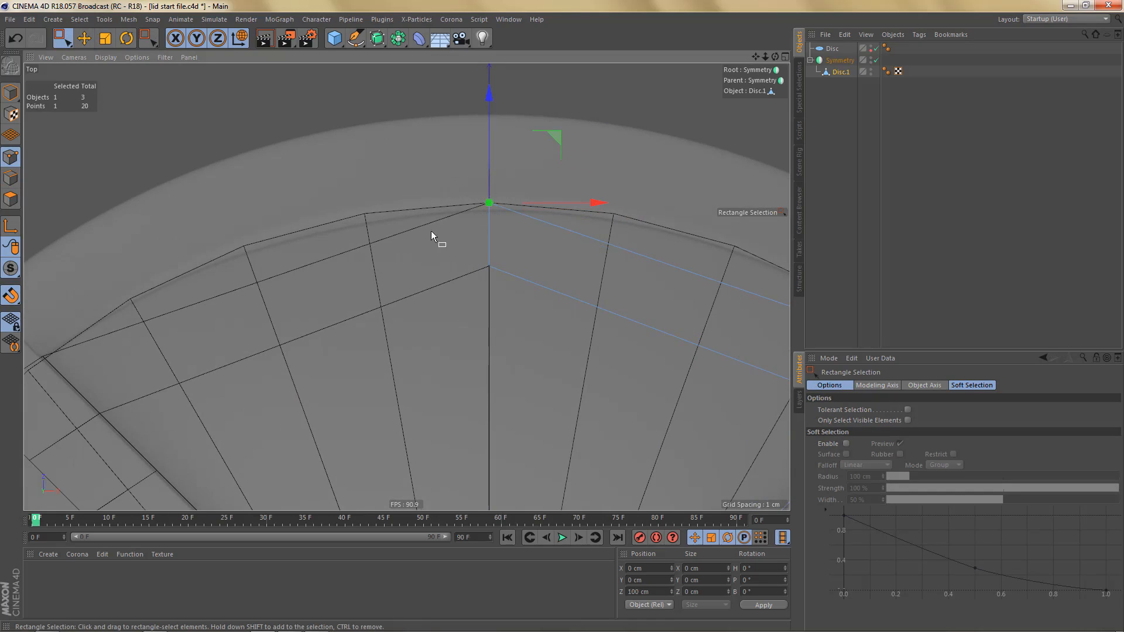
- Set the reference Disc's disc segments to 9
left_click(832, 48)
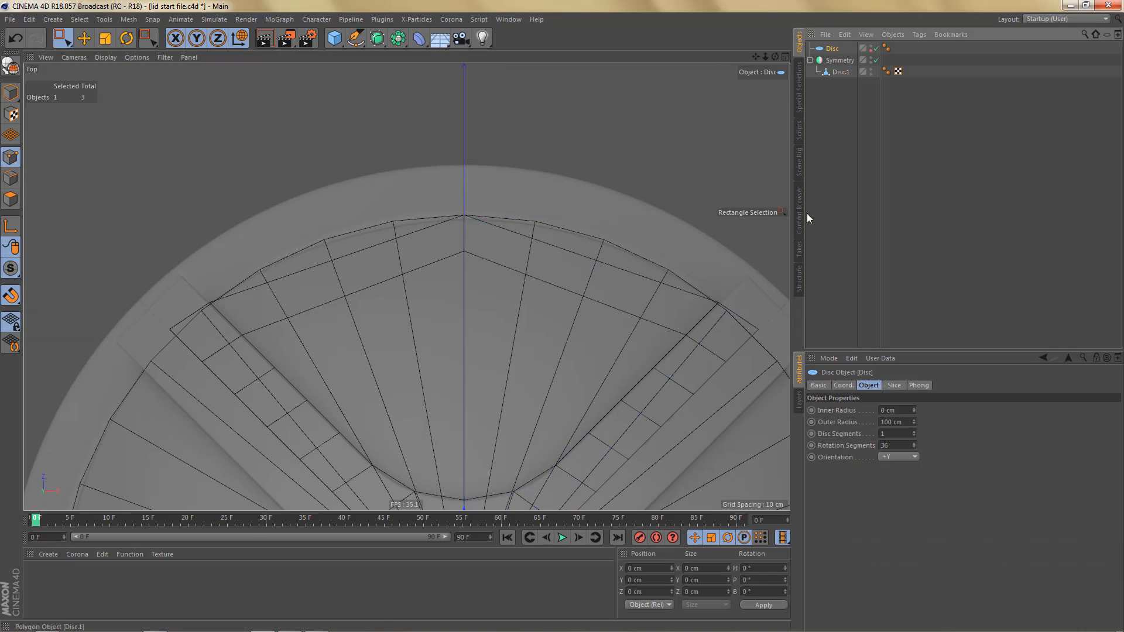
left_click(913, 434)
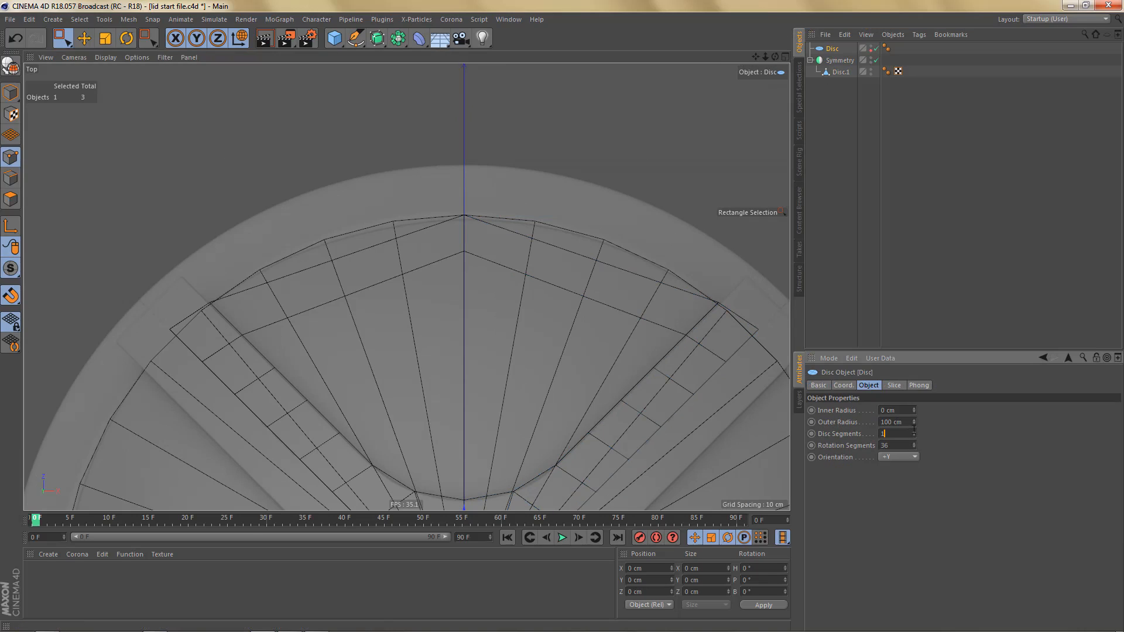
left_click_drag(915, 432, 914, 414)
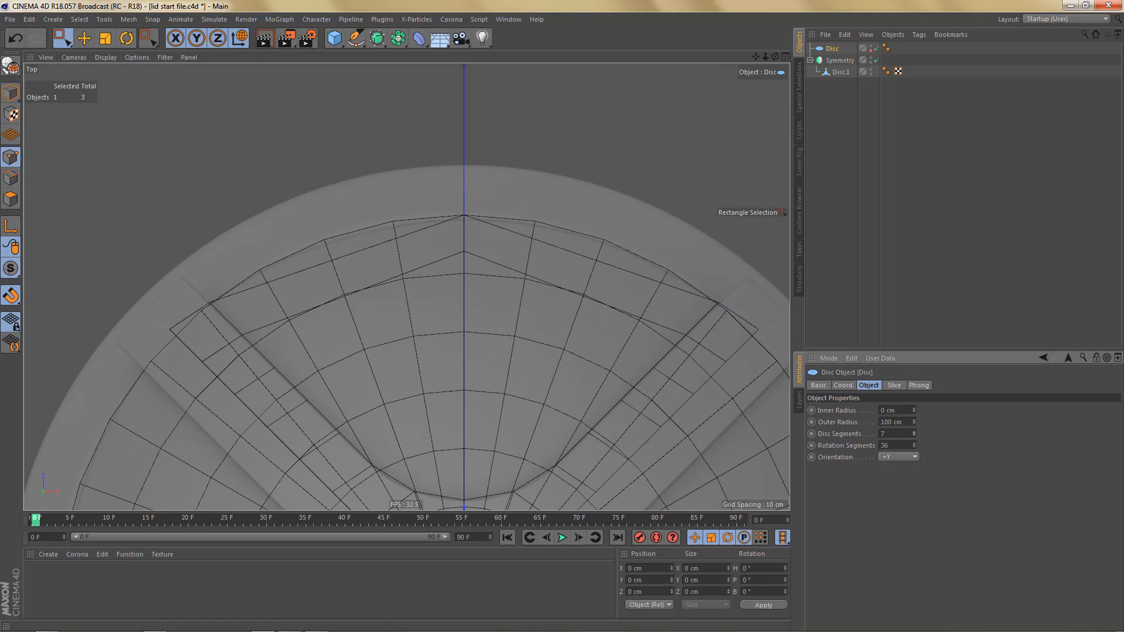
left_click(915, 431)
left_click(915, 432)
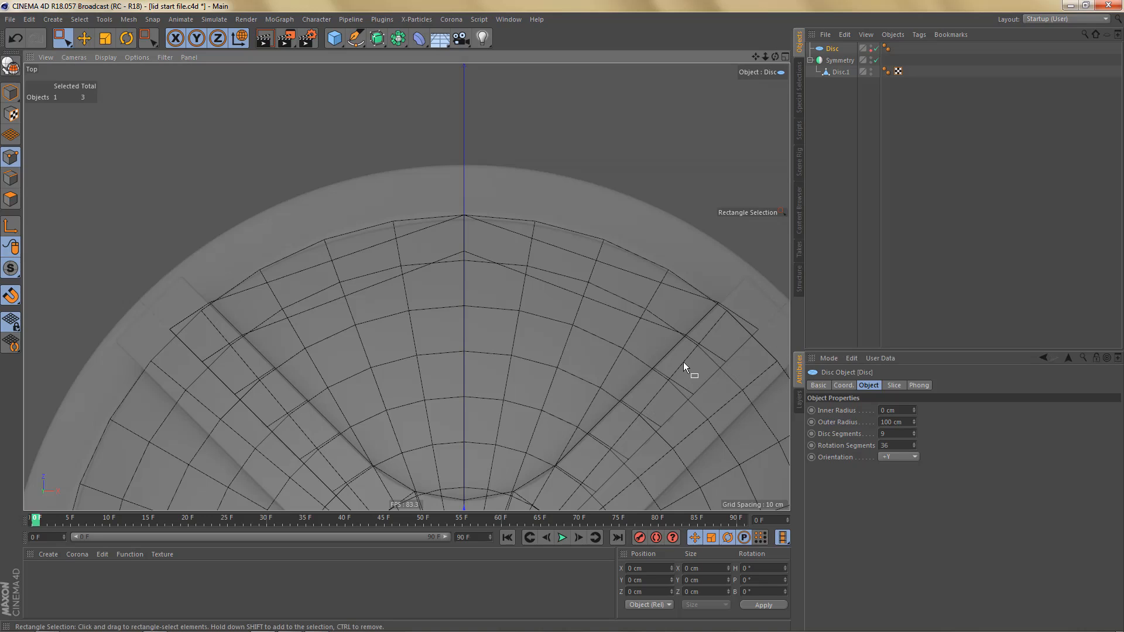
- Snap Disc.1's inner centre-line point onto the reference disc's second ring at Z 88.889 cm
middle_click_drag(683, 362, 686, 410, "alt")
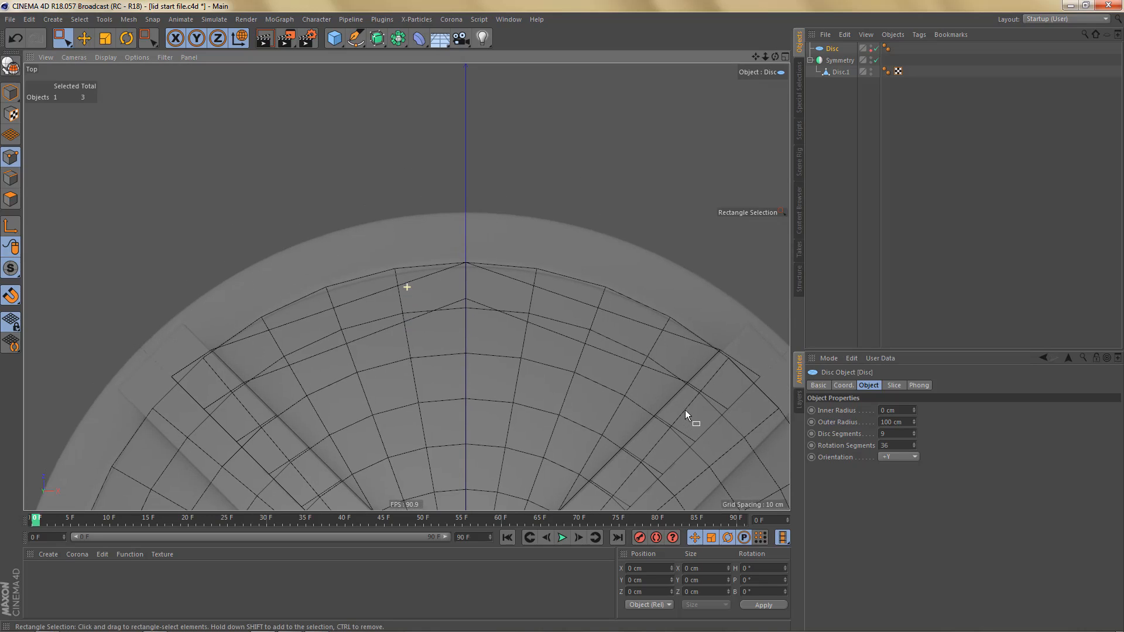
left_click(841, 72)
left_click(465, 264)
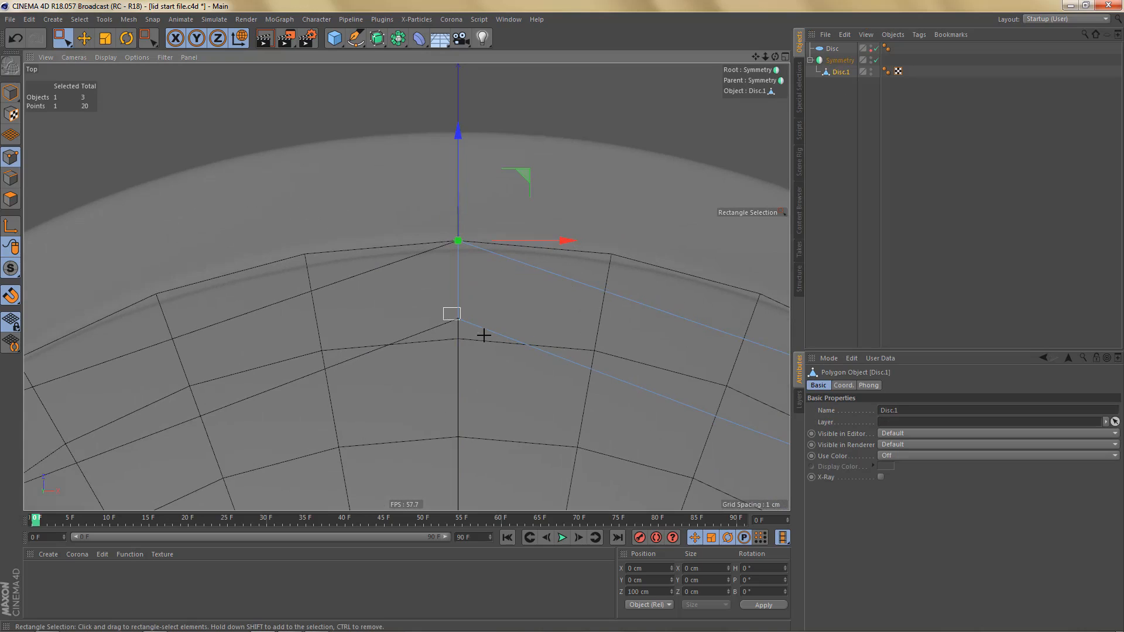
left_click_drag(457, 213, 454, 337)
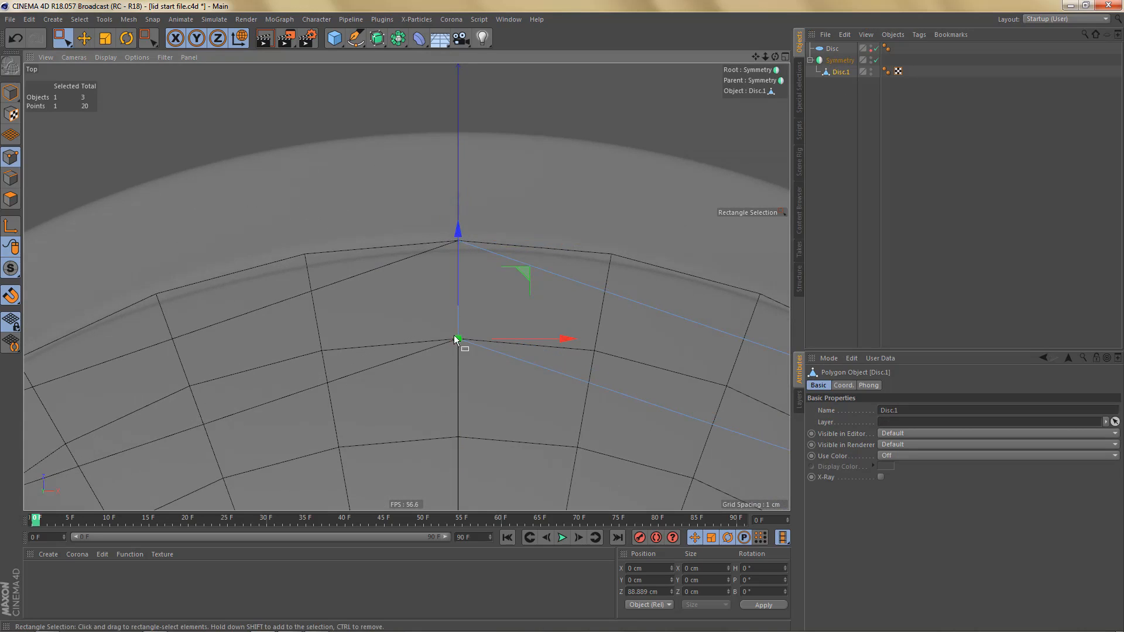
scroll(430, 243, "down", 5)
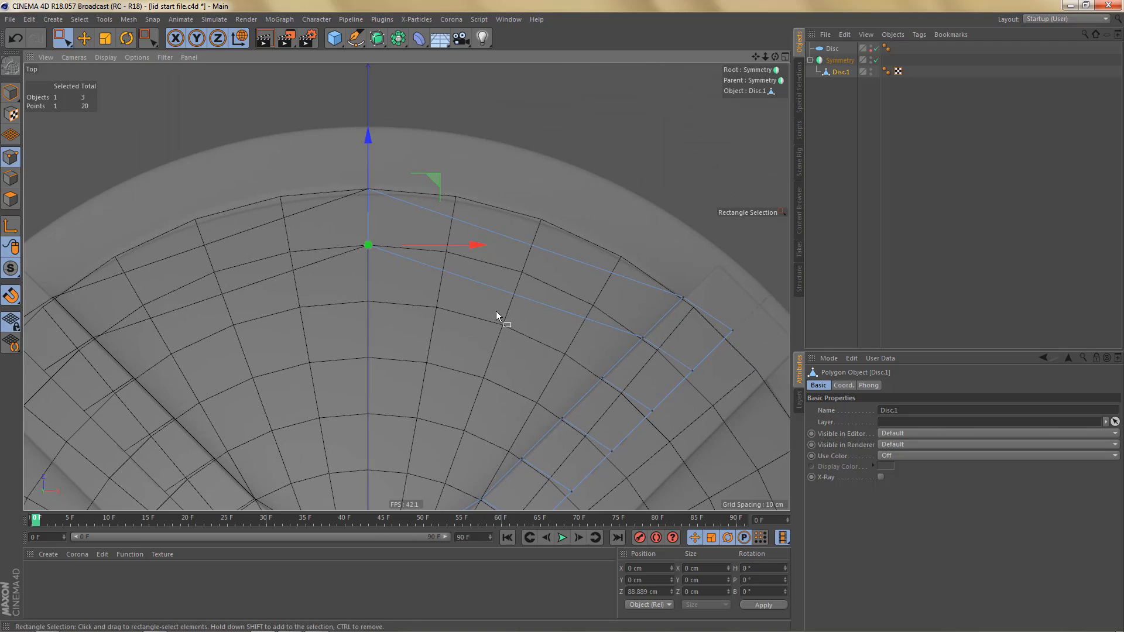
- Cut Disc.1's two long edges between the centre line and the spoke with an Edge Cut of 3 subdivisions
key("9")
key("Return")
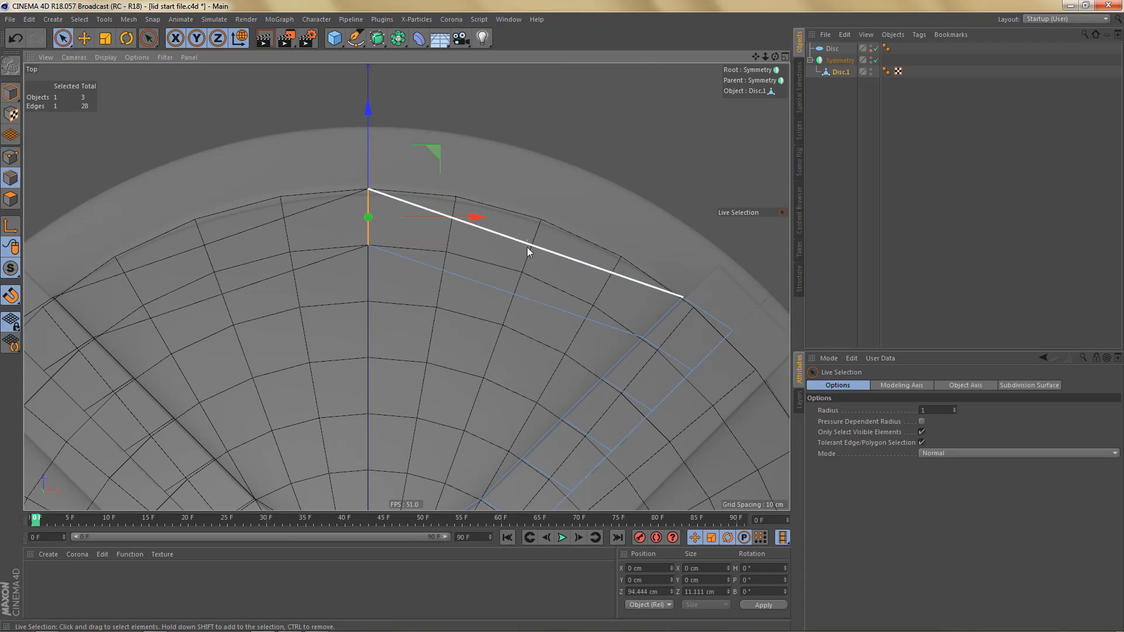
left_click_drag(536, 227, 503, 335)
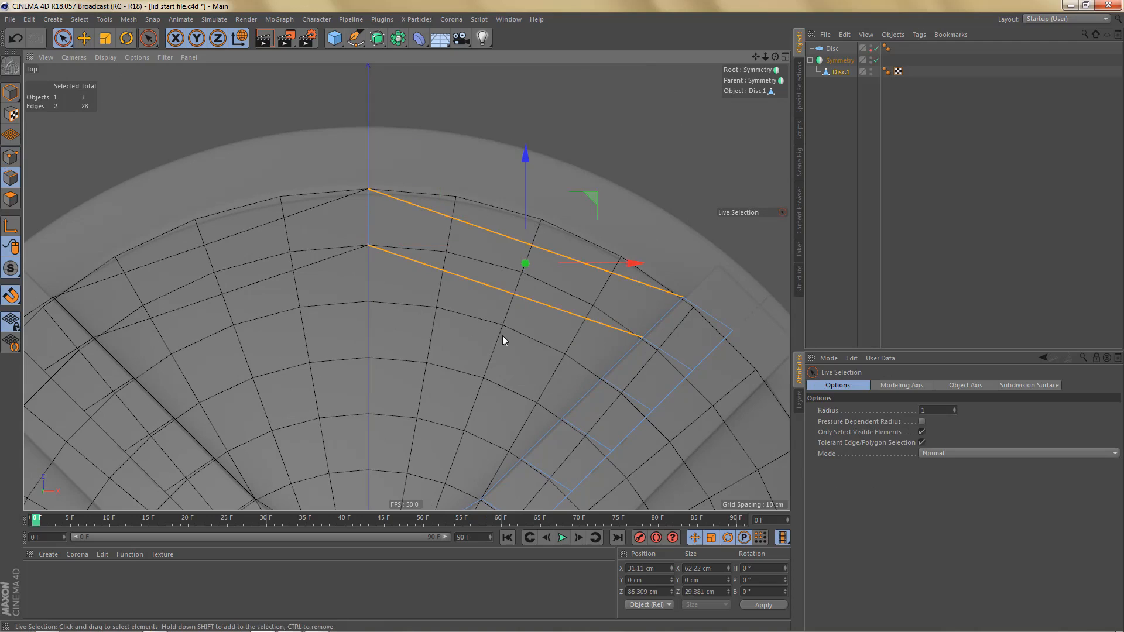
key("m")
key("f")
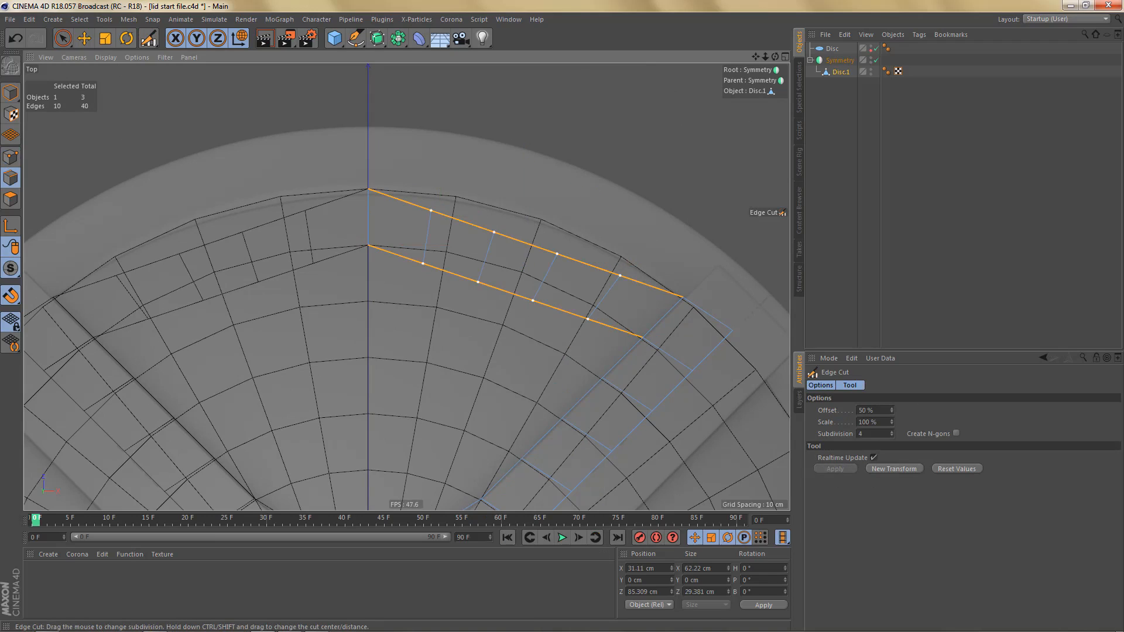
left_click_drag(503, 335, 490, 336)
middle_click_drag(520, 231, 529, 281, "alt")
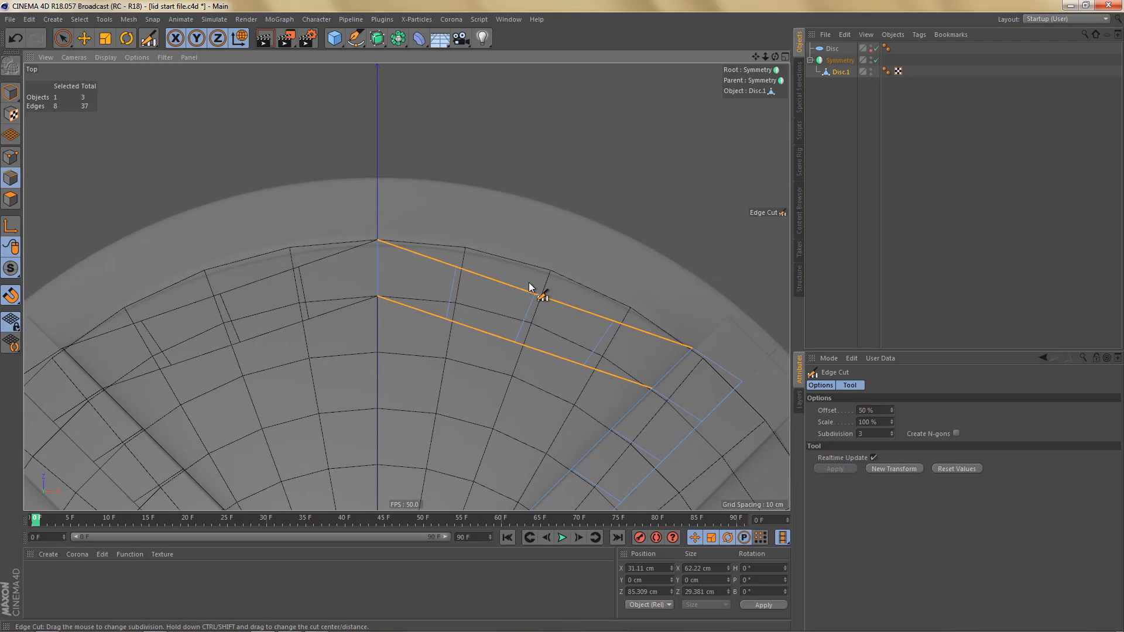
- Snap the first cut's outer point to the disc's rim vertex and its inner point to X 15.435, Z 87.538 cm
key("Return")
key("Return")
key("e")
scroll(468, 292, "up", 3)
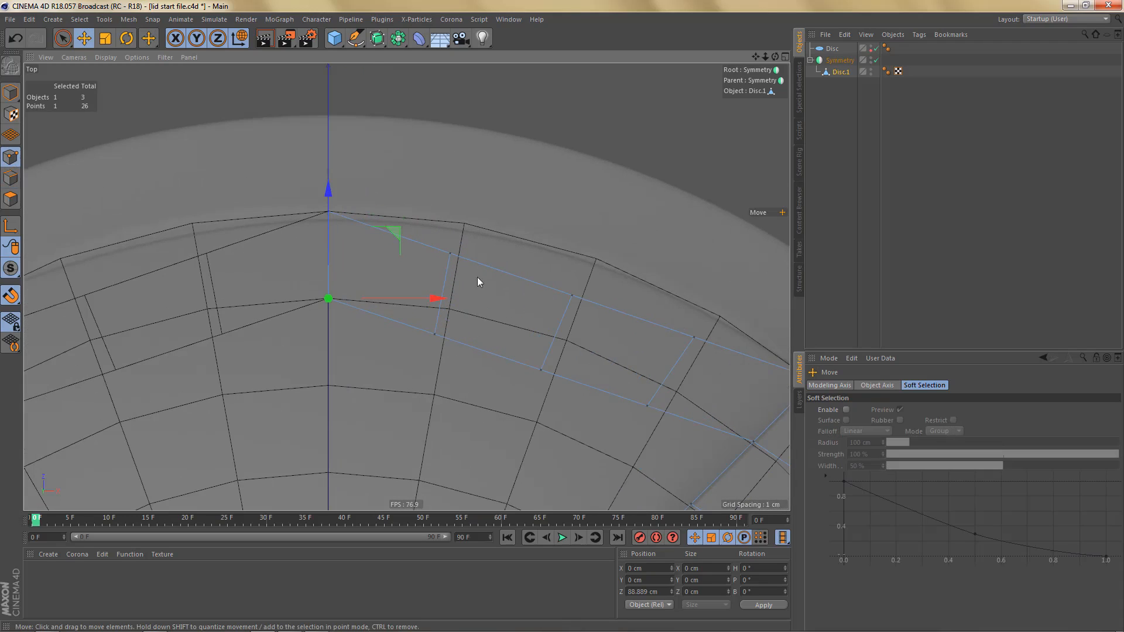
left_click_drag(507, 272, 462, 227)
left_click(436, 357)
left_click(434, 335)
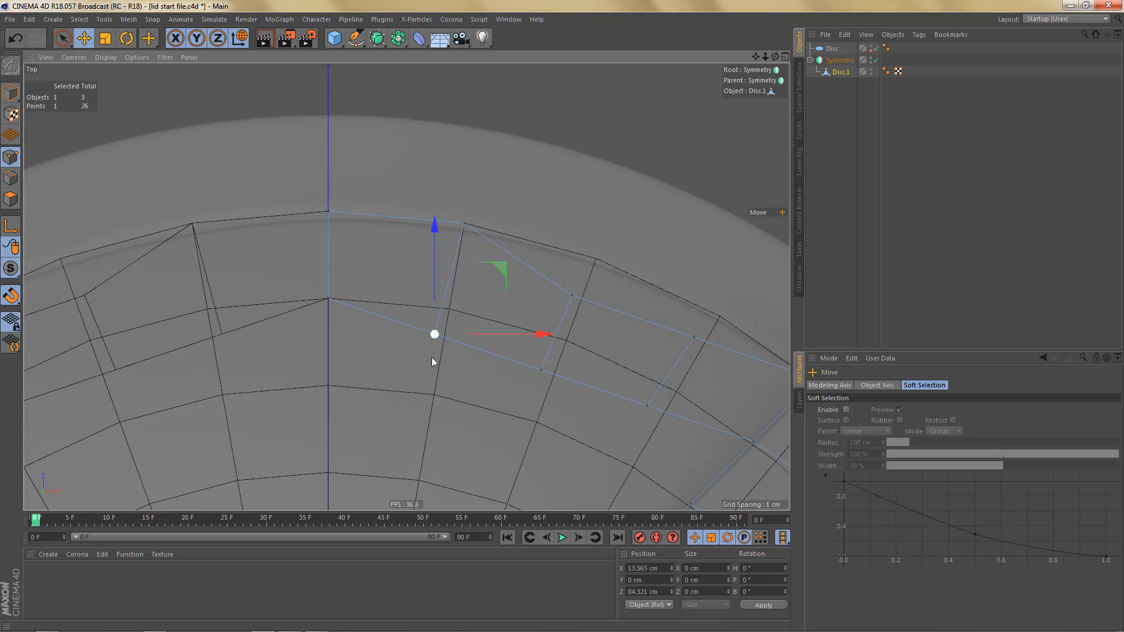
left_click_drag(432, 362, 448, 335)
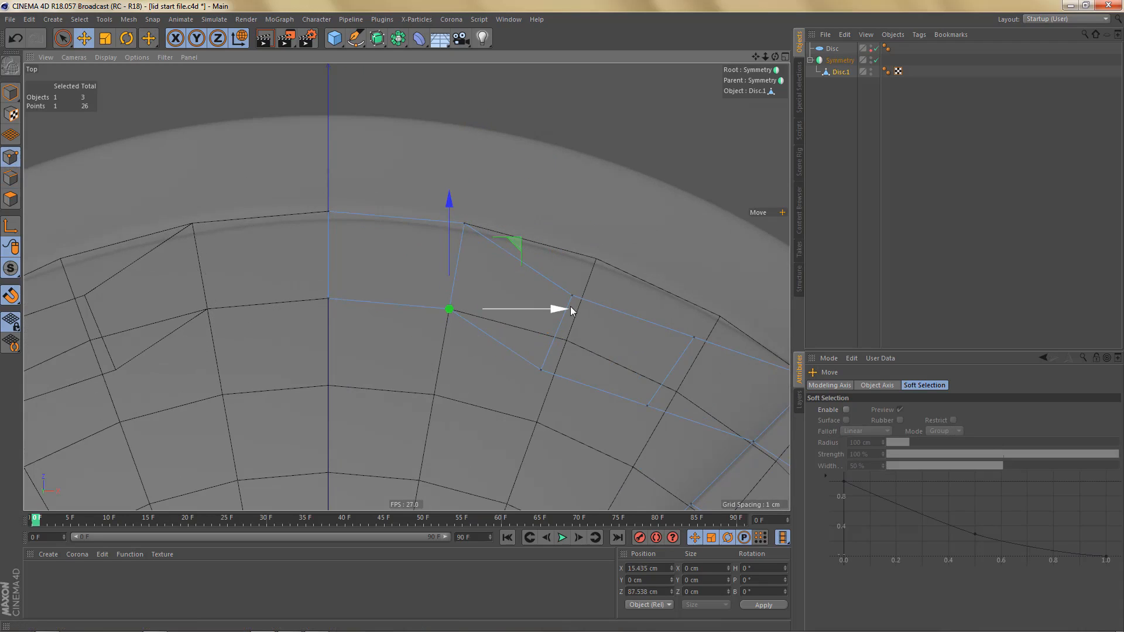
- Snap the second cut's outer point to X 34.202, Z 93.969 cm and its inner point to X 30.402, Z 83.528 cm
left_click(576, 305)
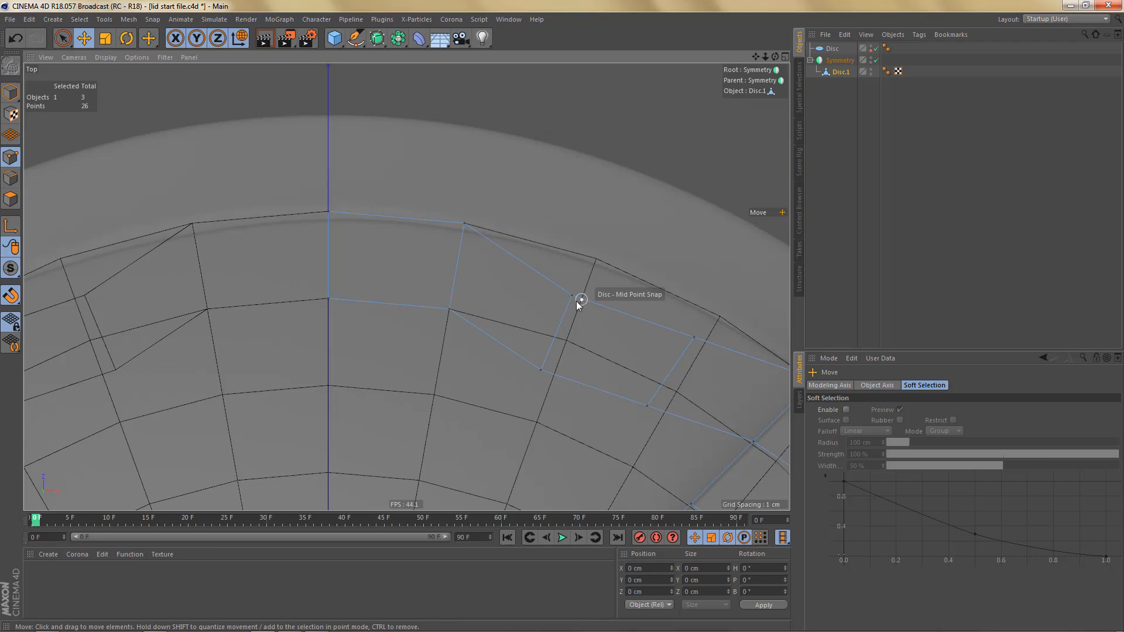
left_click(572, 296)
left_click_drag(573, 296, 597, 259)
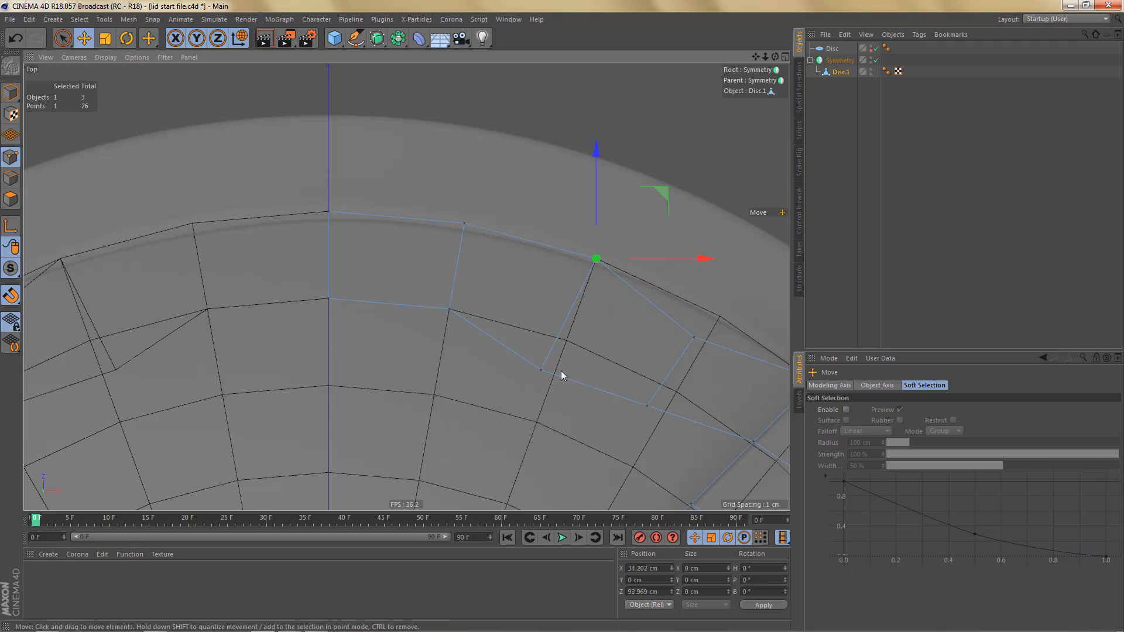
left_click_drag(540, 371, 566, 340)
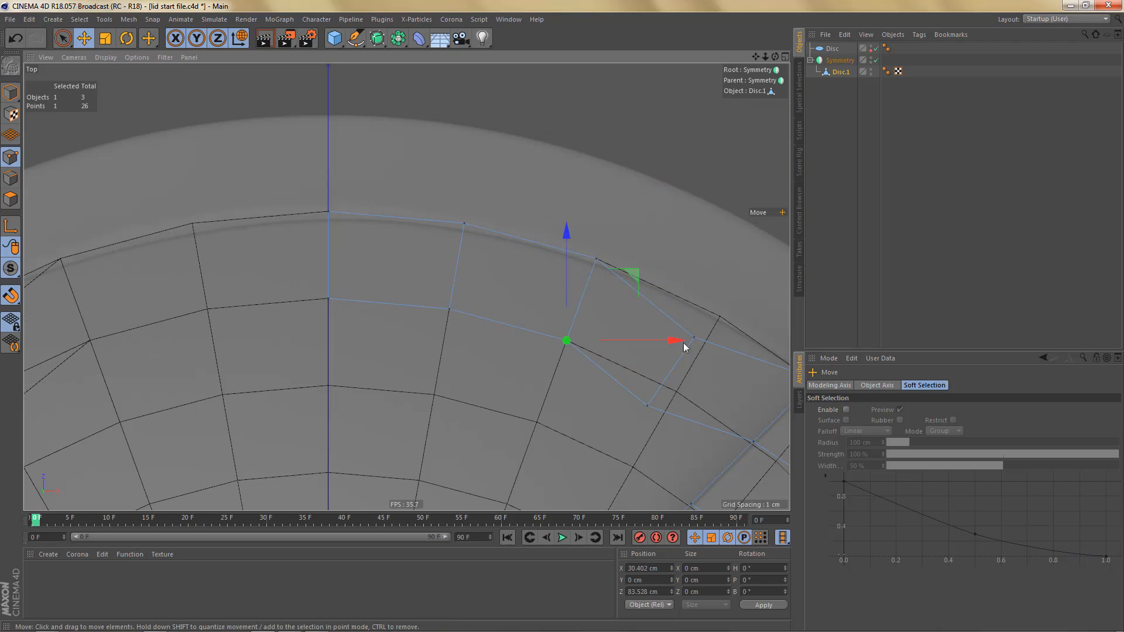
- Snap the third cut's outer point to X 50, Z 86.603 cm and its inner point to X 44.444, Z 76.98 cm
left_click(694, 338)
left_click_drag(700, 354, 722, 321)
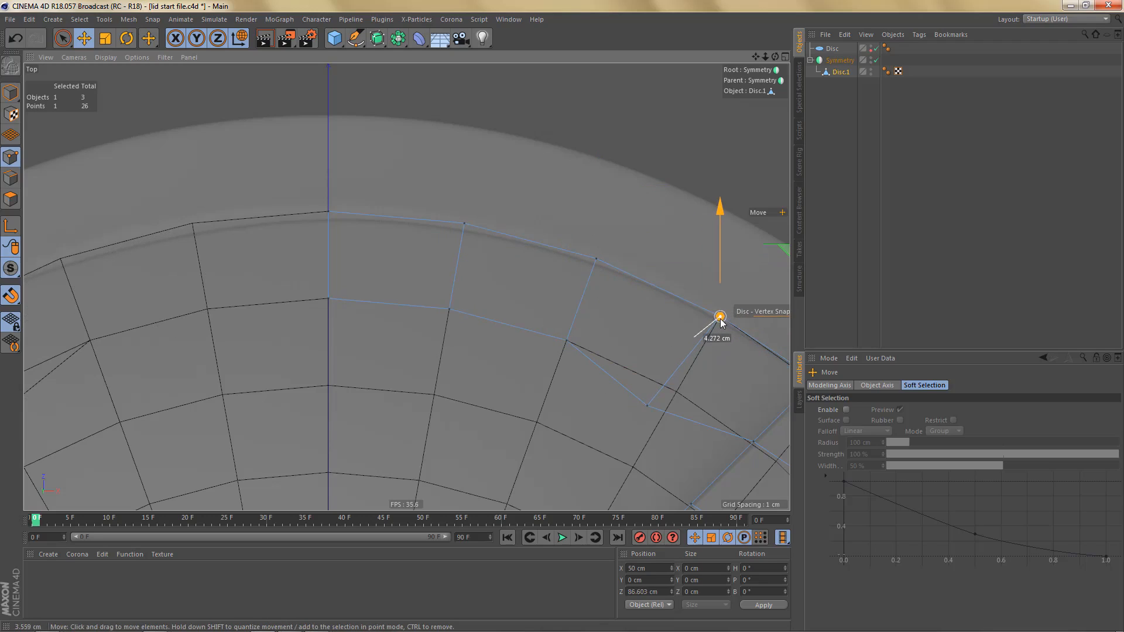
left_click(641, 419)
left_click_drag(640, 424, 677, 400)
scroll(620, 361, "down", 5)
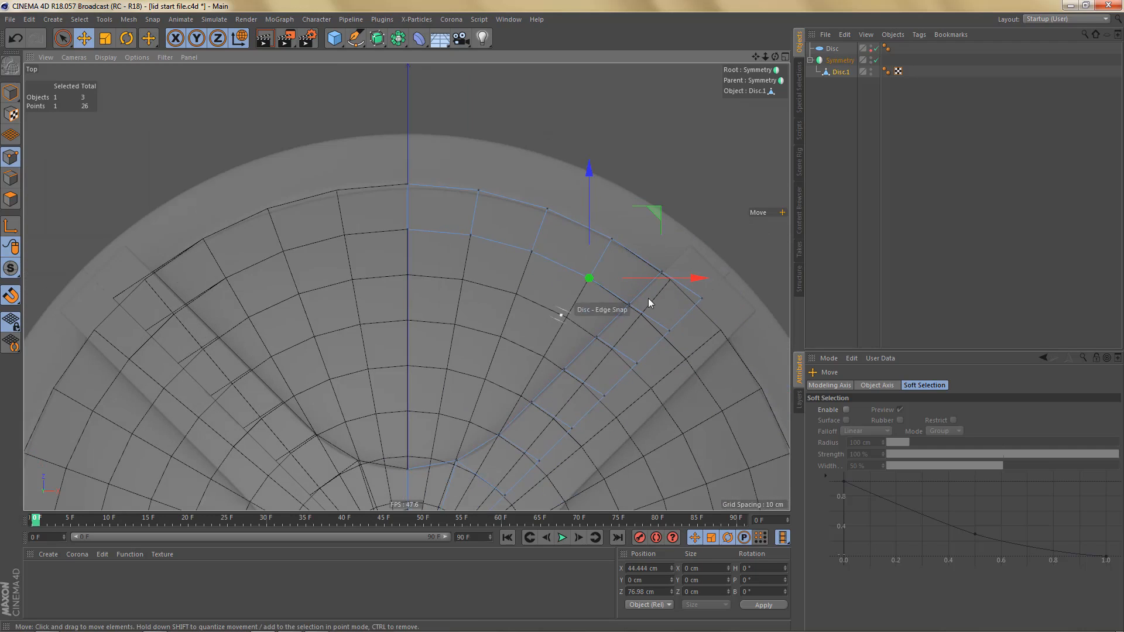
- Slide the outer points of the spoke's middle edge along it onto the rim and rings of the reference disc
scroll(654, 304, "up", 1)
middle_click_drag(645, 317, 592, 258, "alt")
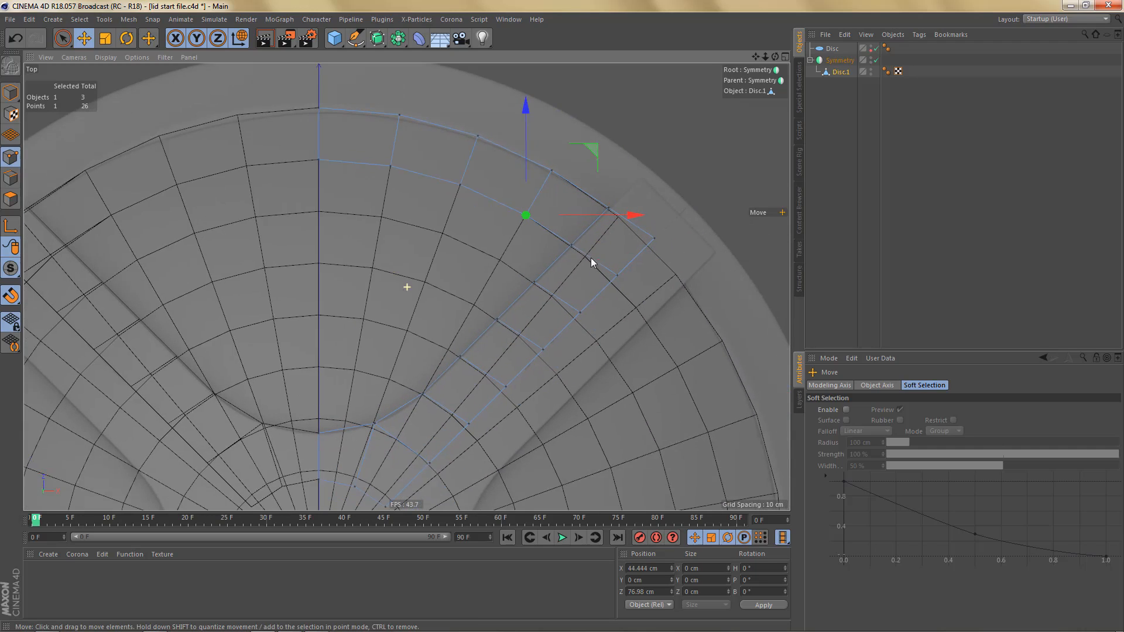
right_click(605, 310)
left_click(644, 498)
scroll(638, 271, "up", 3)
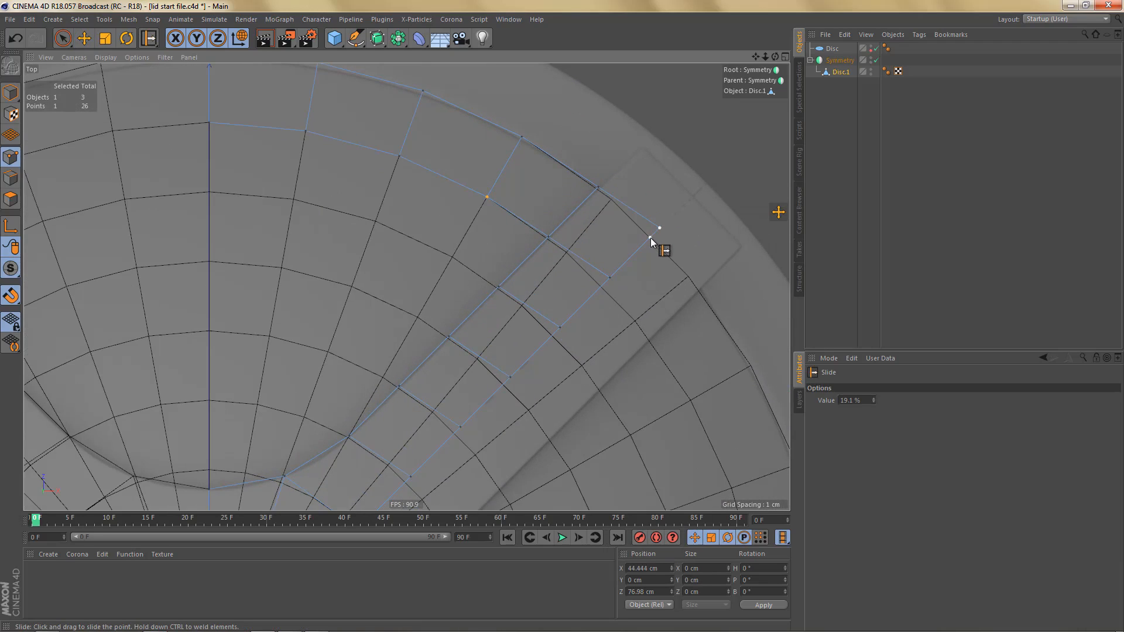
left_click_drag(651, 237, 549, 343)
left_click_drag(510, 376, 455, 434)
middle_click_drag(412, 463, 525, 338, "alt")
- Slide the remaining points near the hub along the spoke's edges to line up with the disc's inner rings
scroll(524, 338, "up", 3)
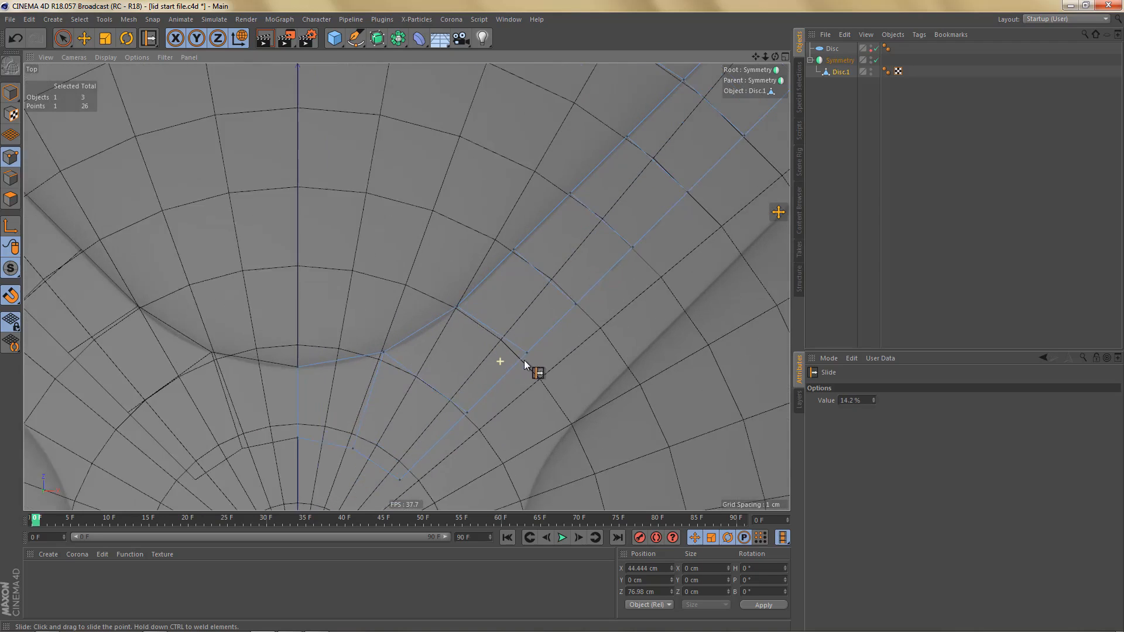
left_click_drag(533, 350, 527, 366)
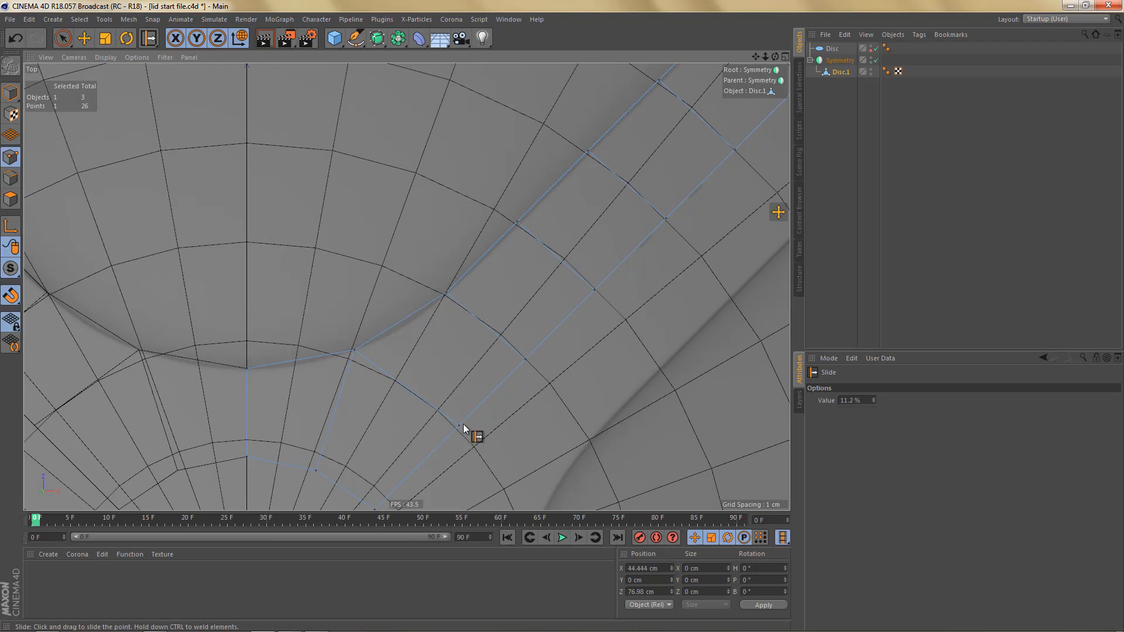
left_click_drag(460, 426, 460, 432)
scroll(503, 357, "down", 4)
middle_click_drag(530, 347, 531, 370, "alt")
- Select the three inner edges of the outer band from the centre line and extrude them inward along Z as two new rows
scroll(542, 348, "down", 3)
key("Return")
key("e")
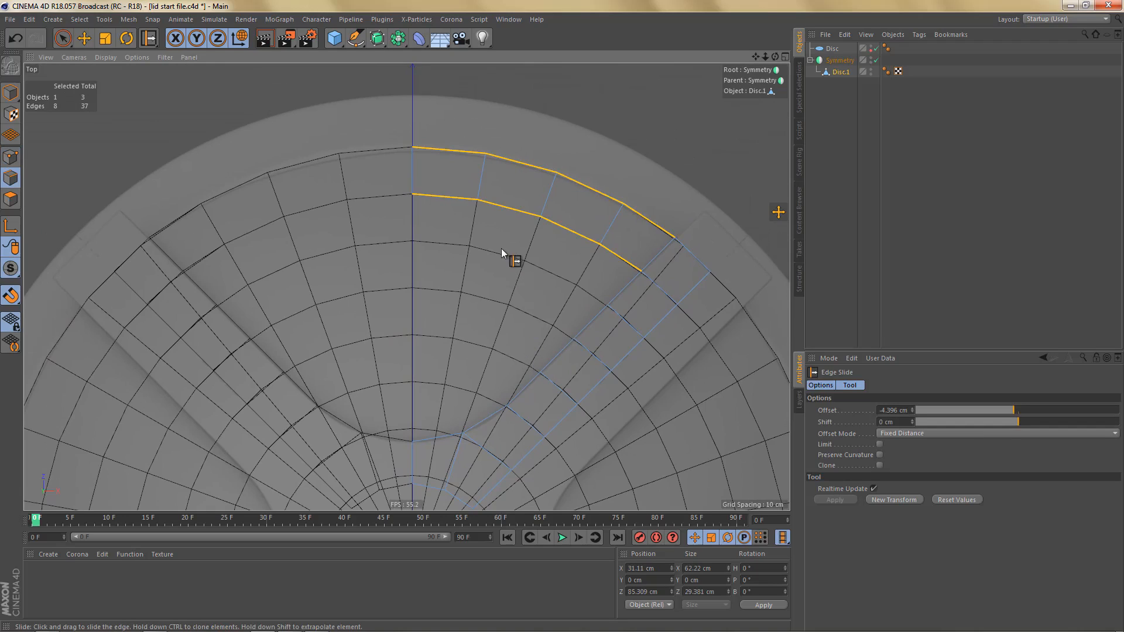
key("space")
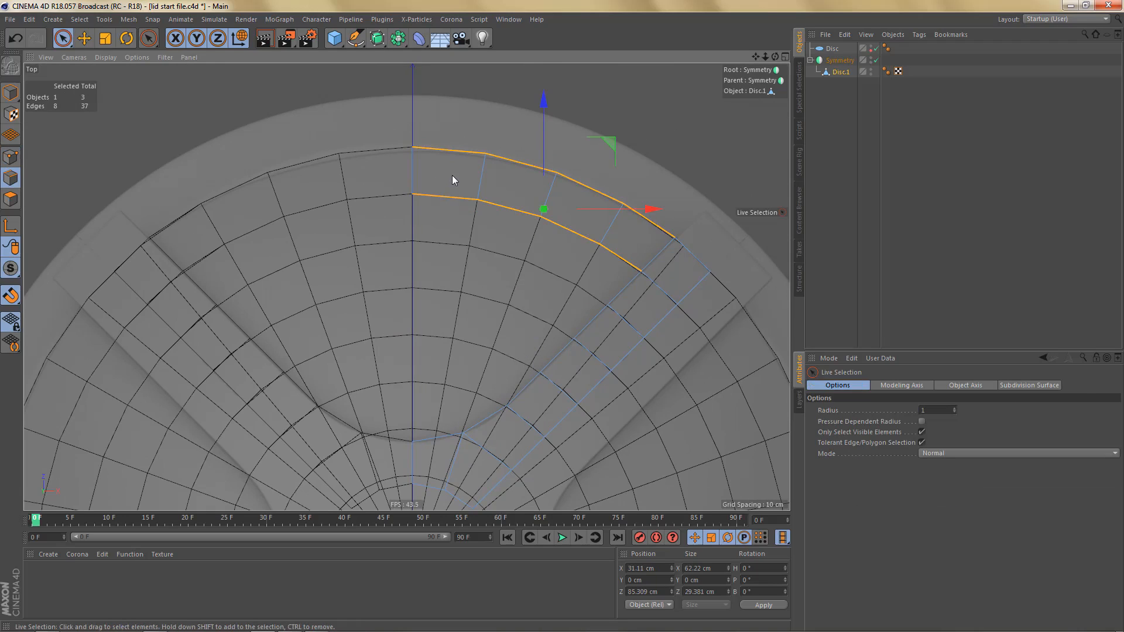
mouse_move(461, 206)
left_mouse_down()
mouse_move(466, 219)
mouse_move(579, 231)
left_mouse_up()
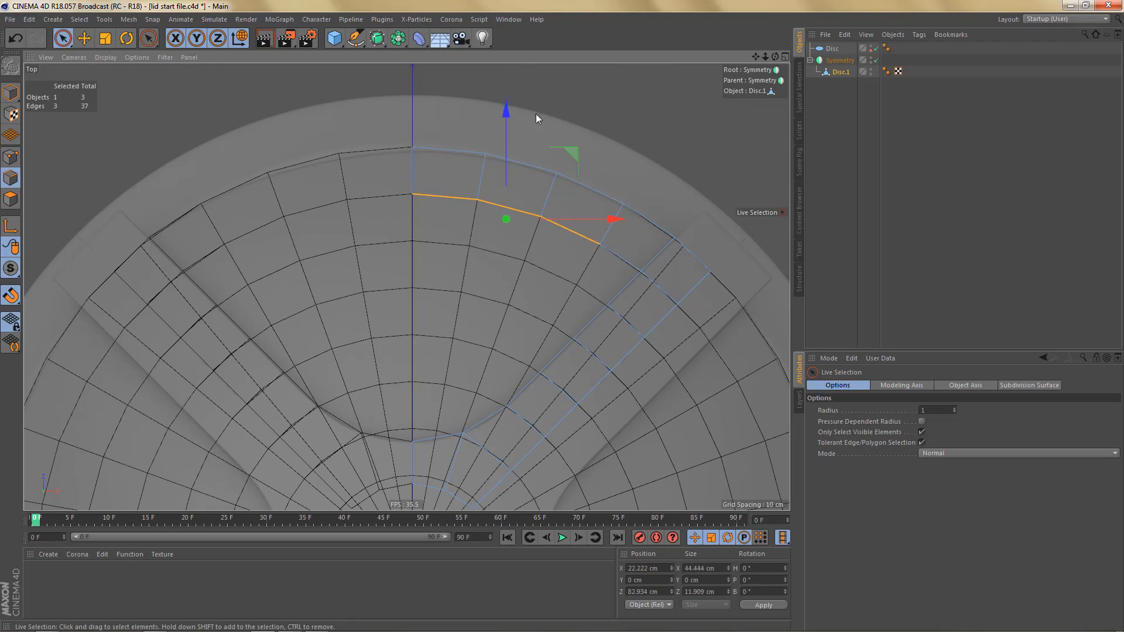
left_click_drag(500, 111, 501, 210)
right_click_drag(430, 178, 524, 192, "alt")
- Snap the new rows' first-column points to the disc's ring vertices, placing the lower one at X 11.577, Z 65.654 cm
key("Return")
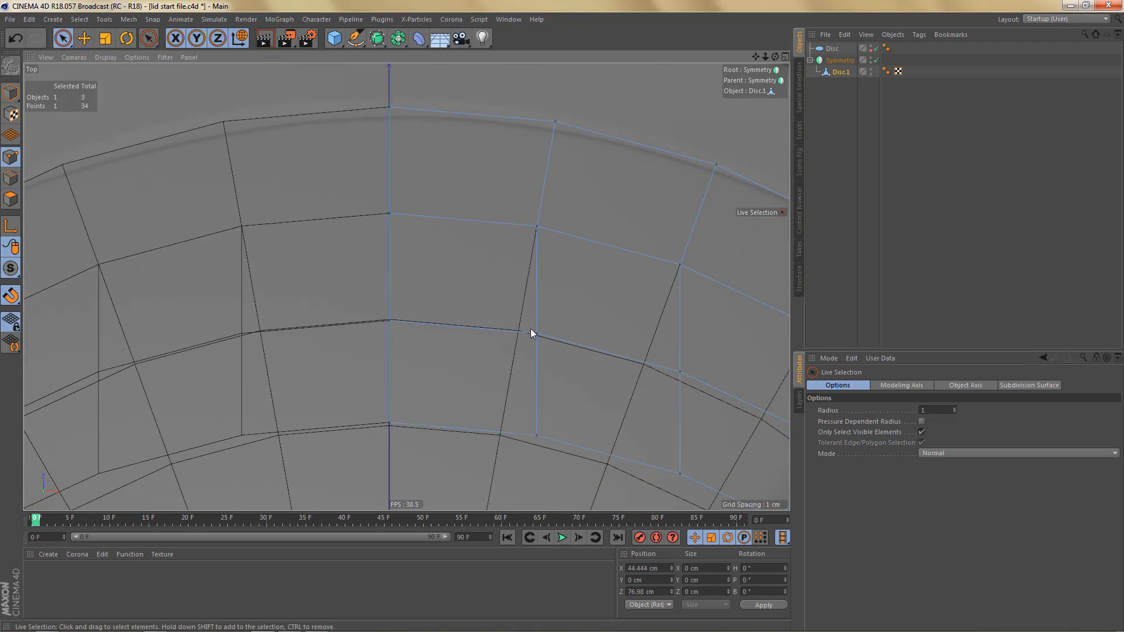
key("e")
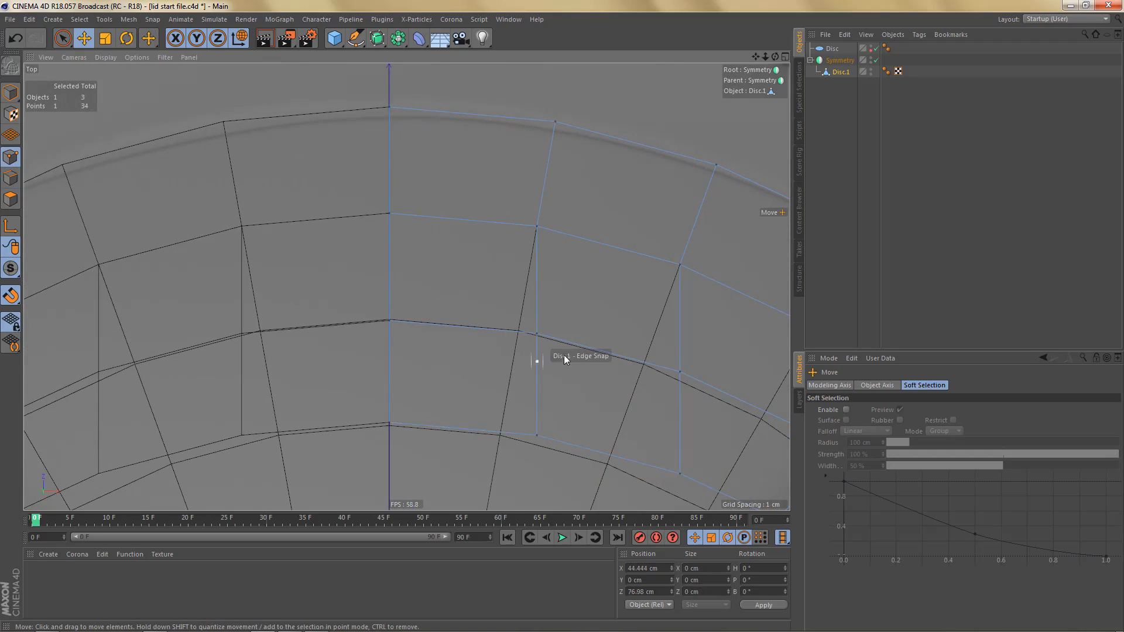
left_click(530, 335)
left_click_drag(543, 345, 528, 344)
left_click_drag(540, 438, 500, 437)
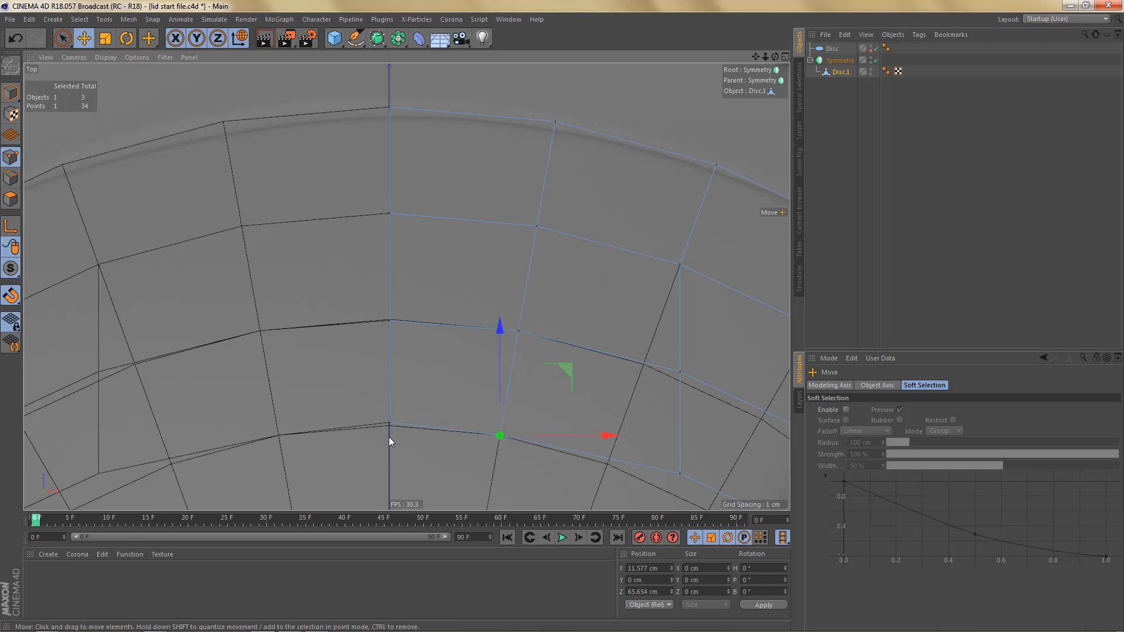
- Snap the new rows' centre-line points to the disc's rings at Z 77.778 cm and Z 66.667 cm
left_click(390, 321)
left_click_drag(391, 216, 392, 213)
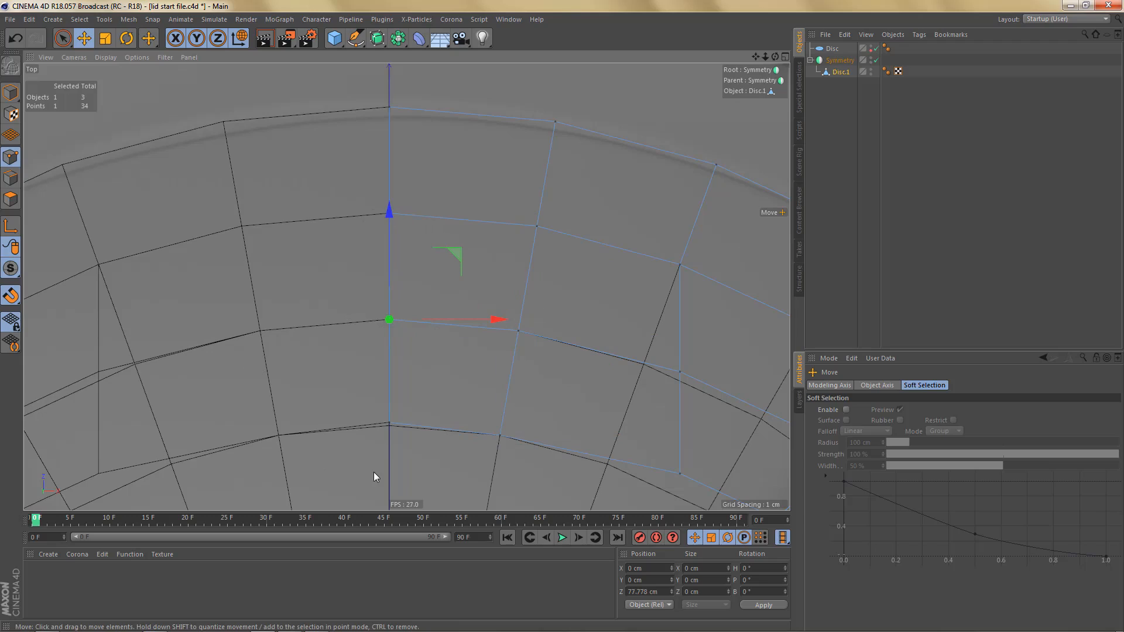
left_click(391, 427)
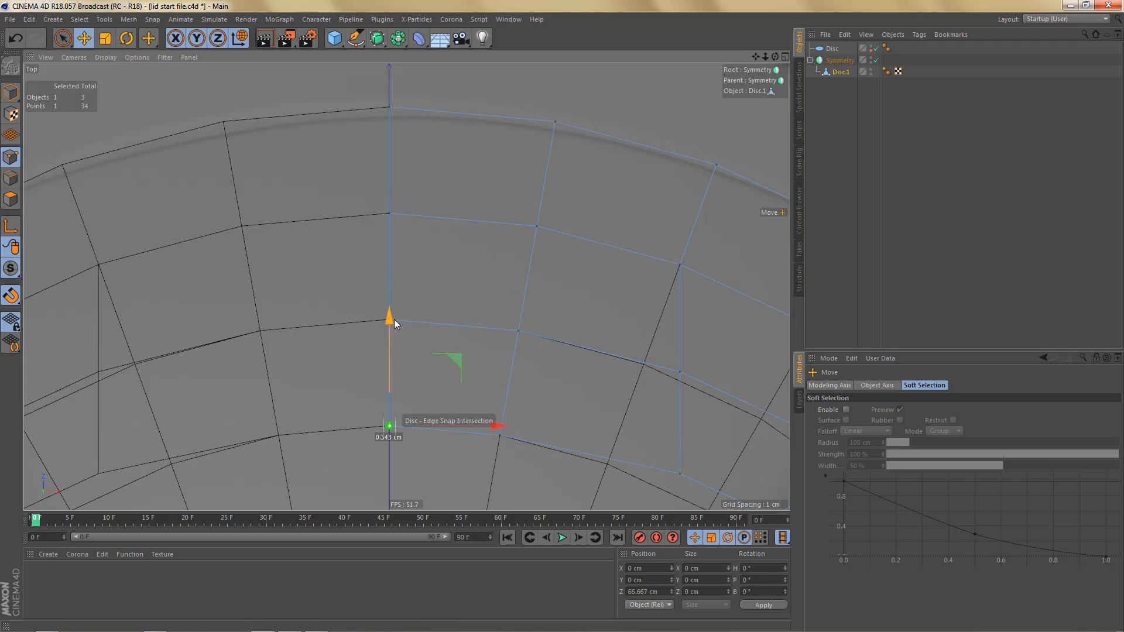
- Snap the new rows' second-column points to the disc's vertices at X 26.602, Z 73.087 cm and X 22.801, Z 62.646 cm
scroll(391, 322, "down", 1)
scroll(391, 325, "down", 1)
middle_click_drag(510, 382, 451, 339, "alt")
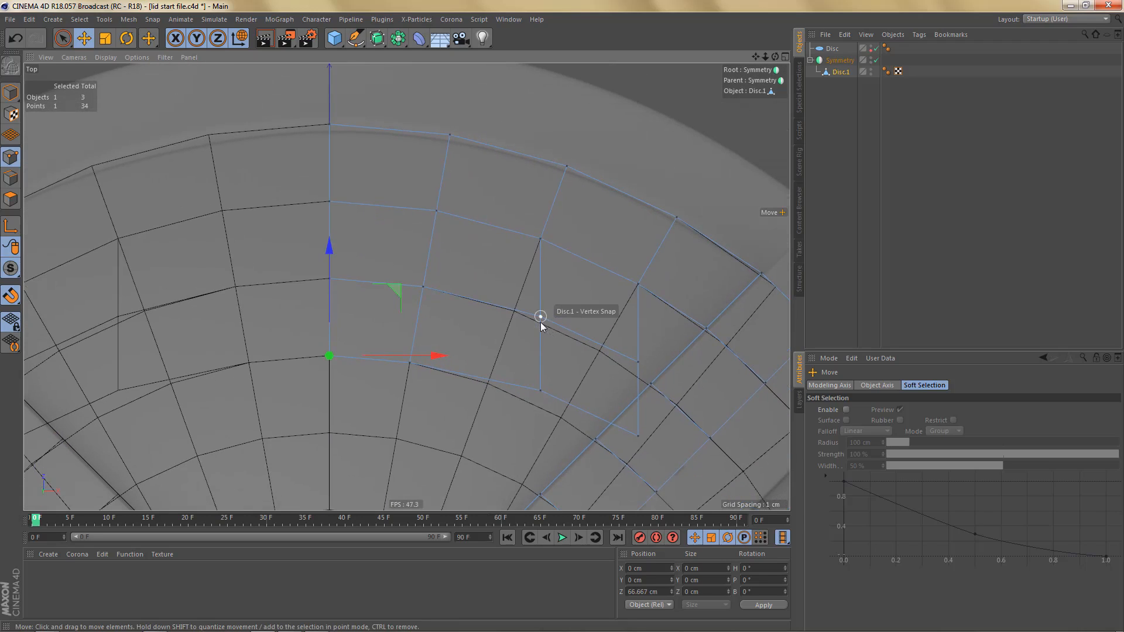
left_click(540, 319)
left_click_drag(516, 335, 514, 313)
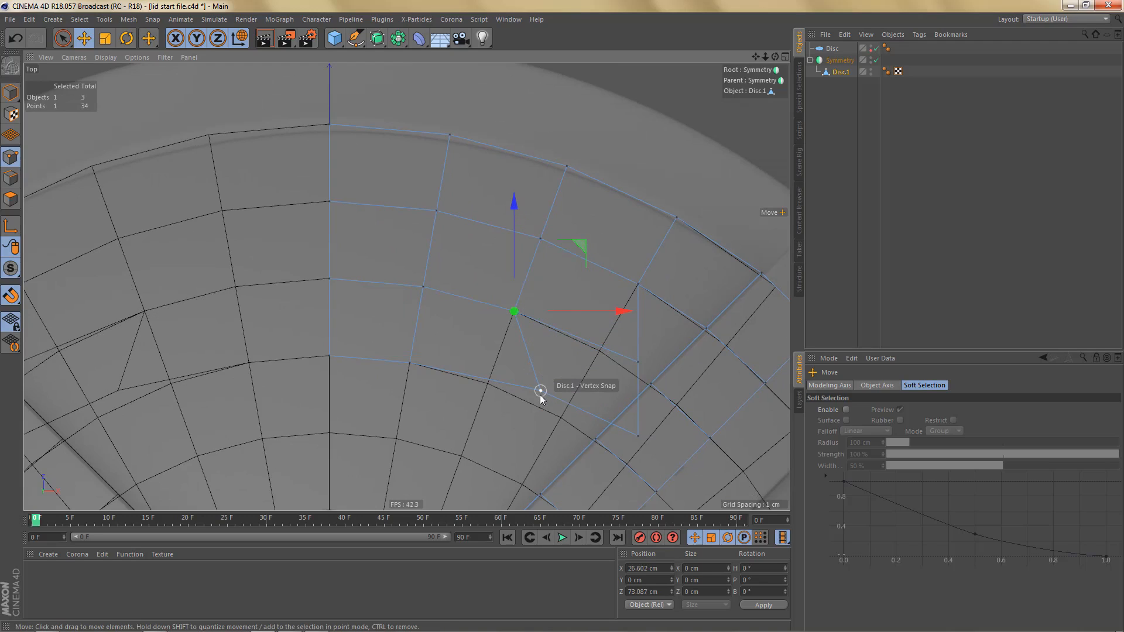
left_click(540, 394)
left_click_drag(511, 415, 490, 384)
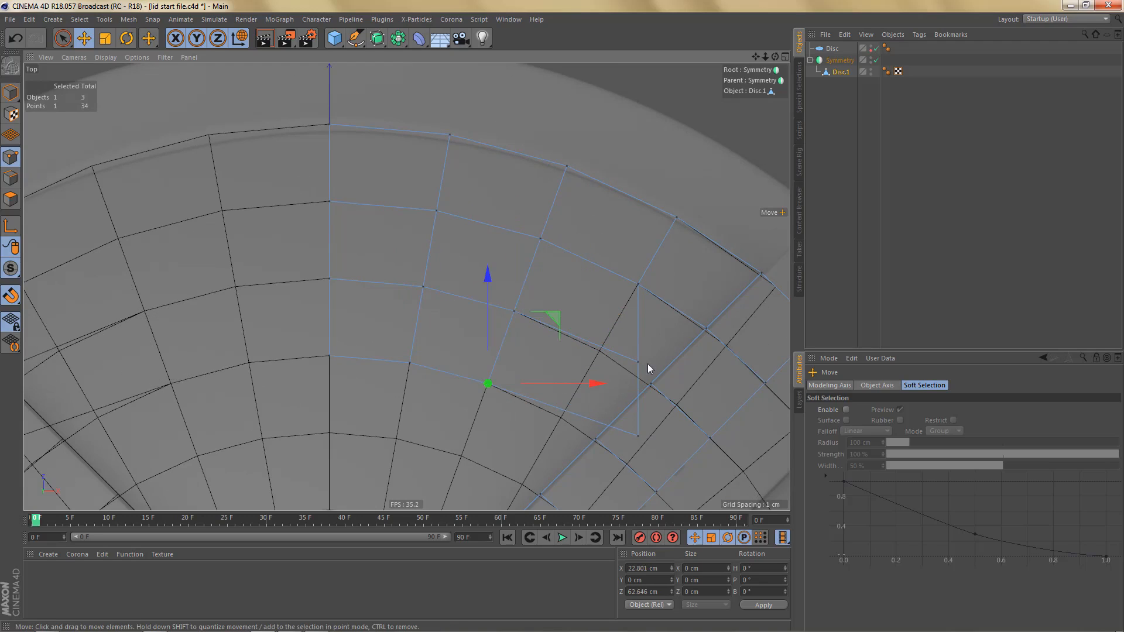
- Snap the new rows' third-column points to the disc's vertices at X 38.889, Z 67.358 cm and X 33.333, Z 57.735 cm
left_click_drag(638, 363, 599, 351)
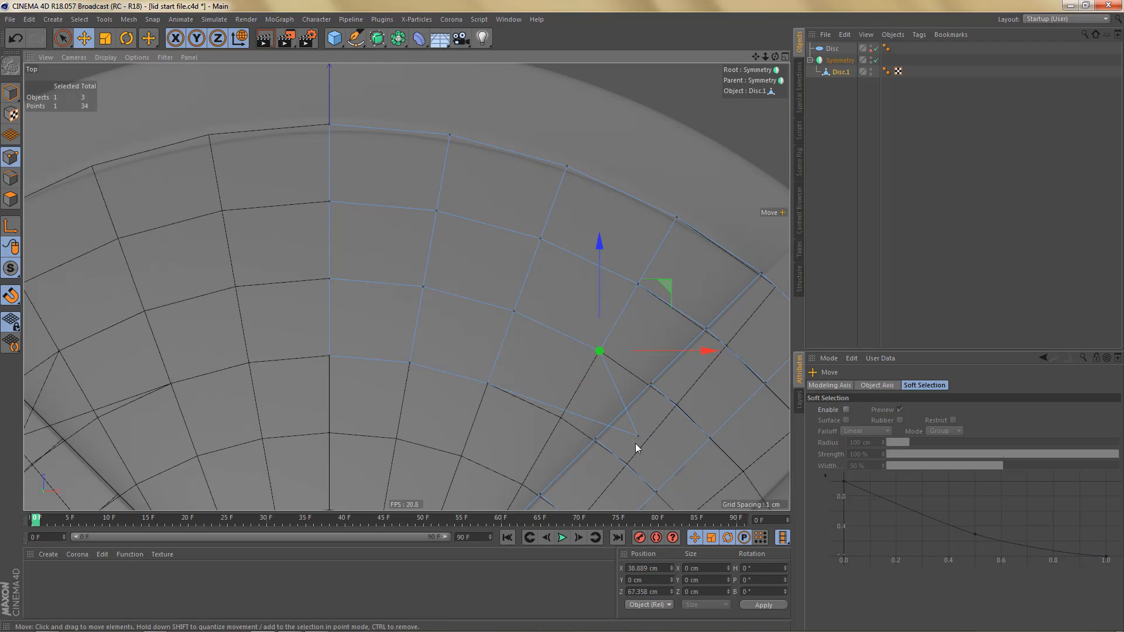
left_click(638, 438)
left_click_drag(580, 425, 561, 419)
middle_click_drag(543, 332, 545, 311, "alt")
scroll(545, 315, "down", 5)
middle_click_drag(550, 356, 546, 323, "alt")
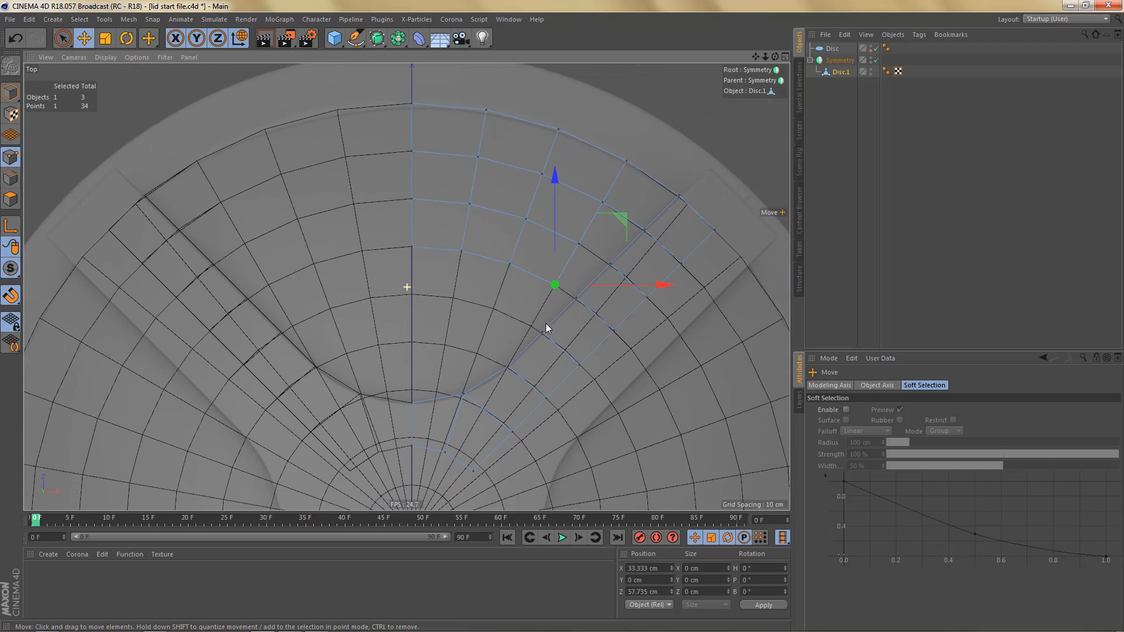
- Extrude the three innermost edges from the centre line inward along Z as one new row, undoing the surplus second extrusion
scroll(527, 328, "up", 2)
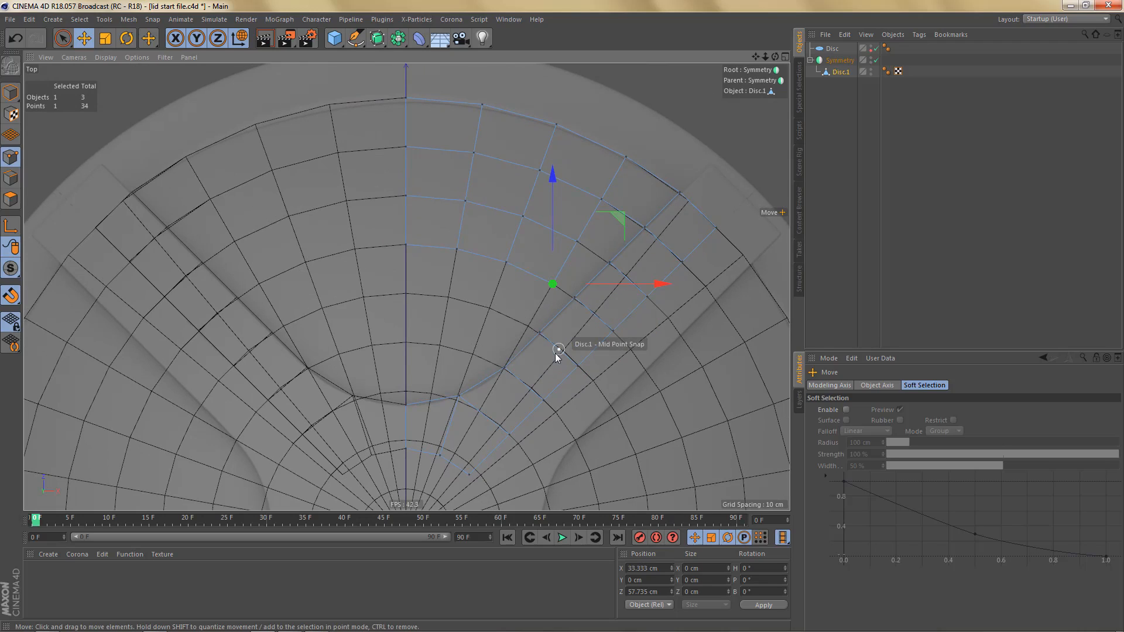
middle_click_drag(565, 379, 582, 416, "alt")
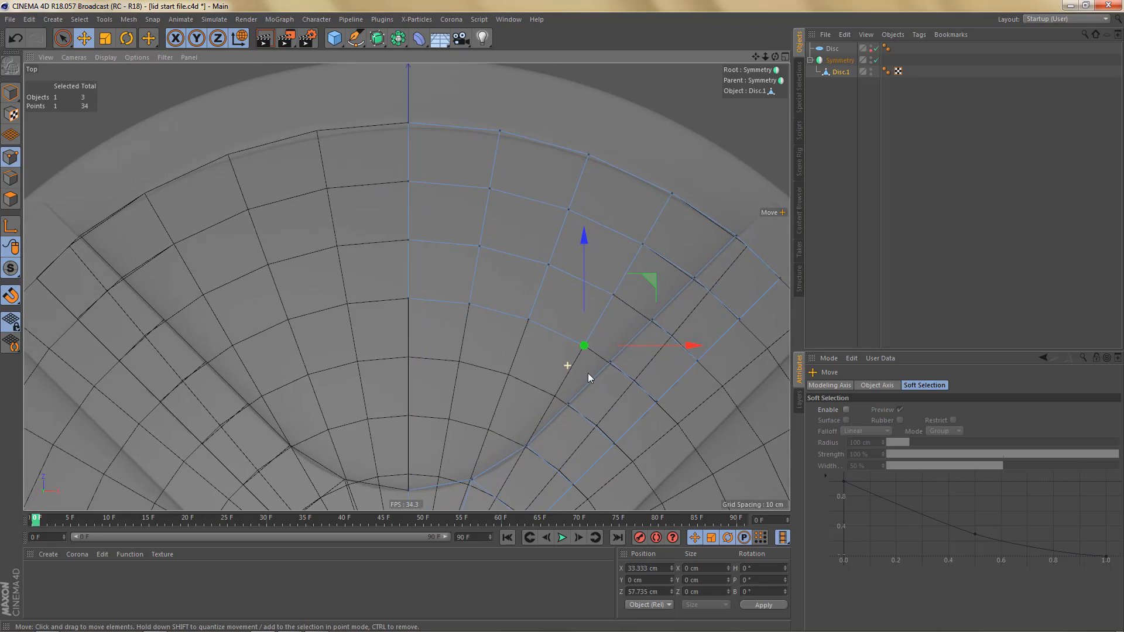
scroll(588, 374, "up", 3)
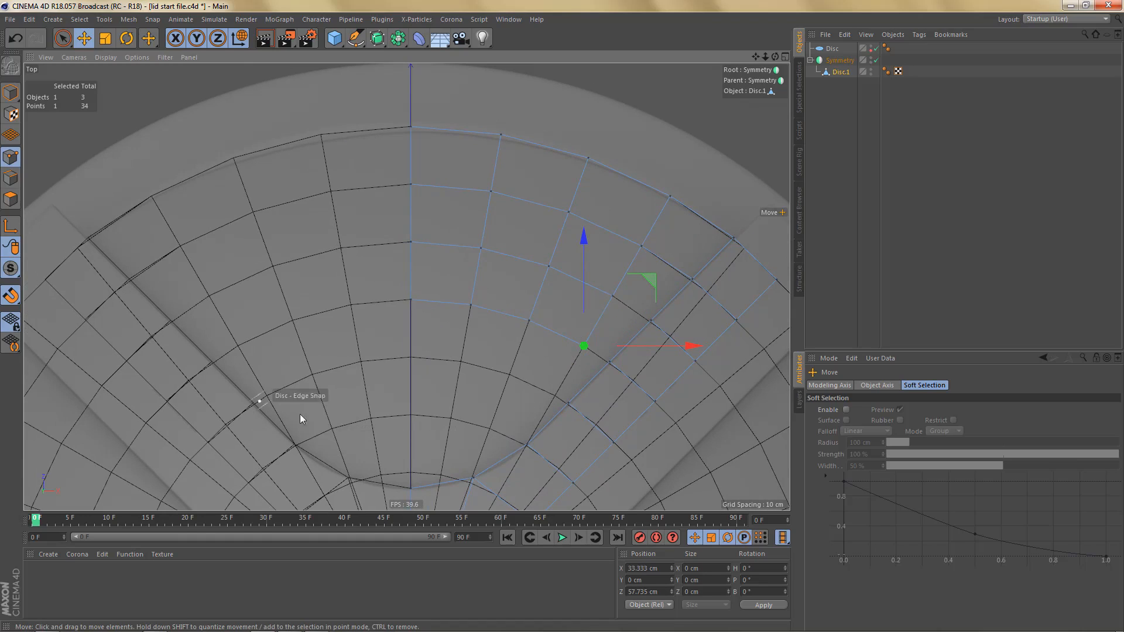
key("q")
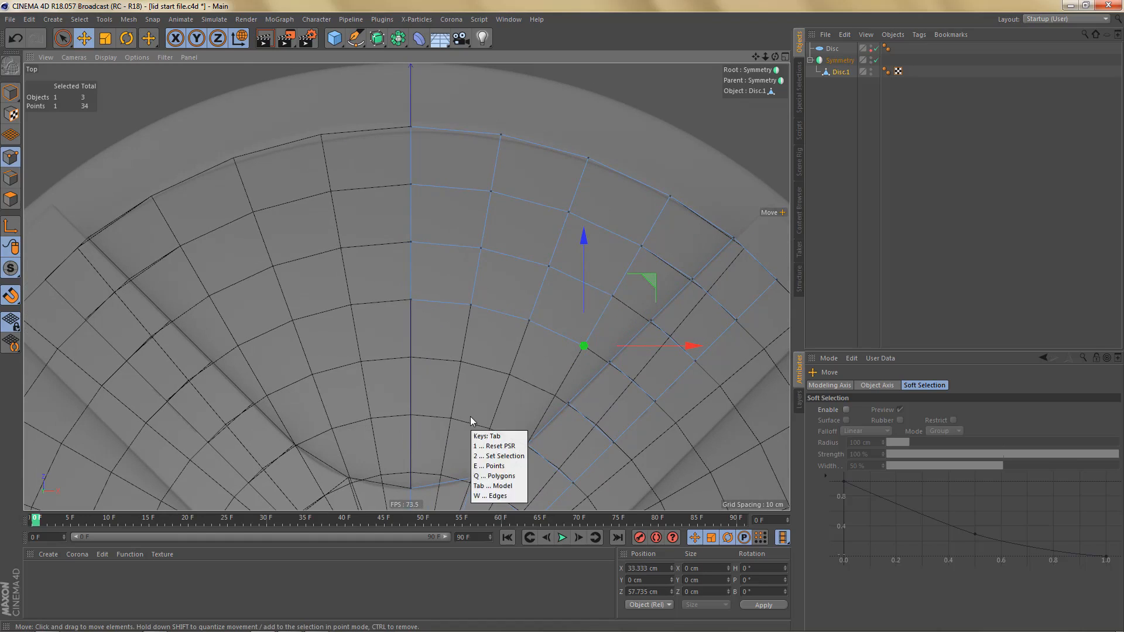
key("w")
middle_click_drag(544, 401, 559, 387, "alt")
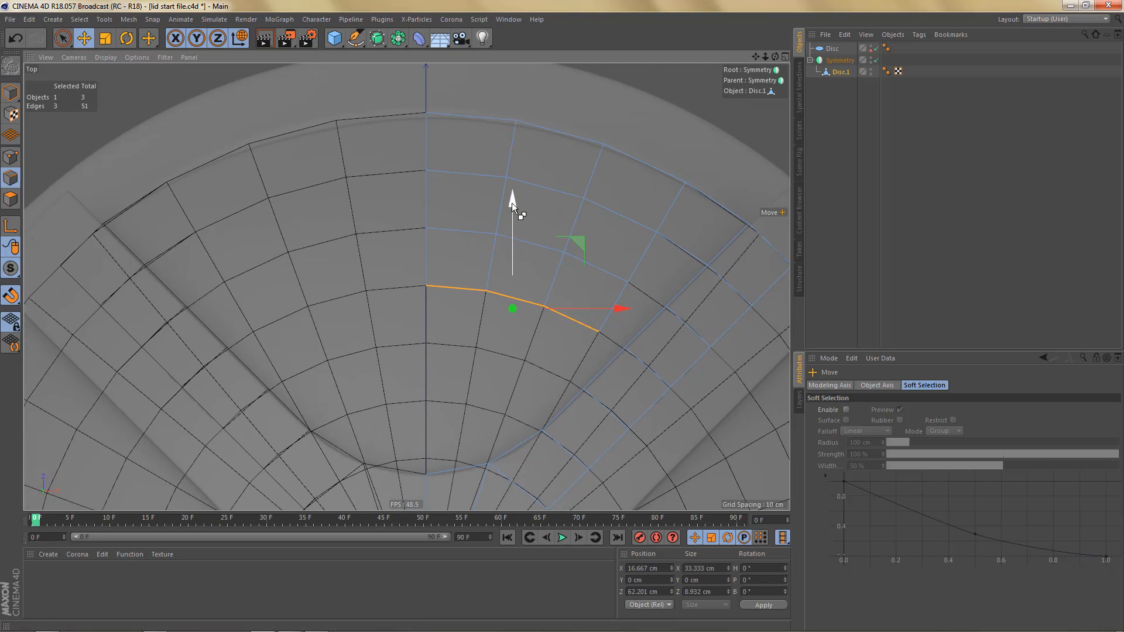
left_click_drag(512, 203, 507, 318)
scroll(460, 425, "up", 2)
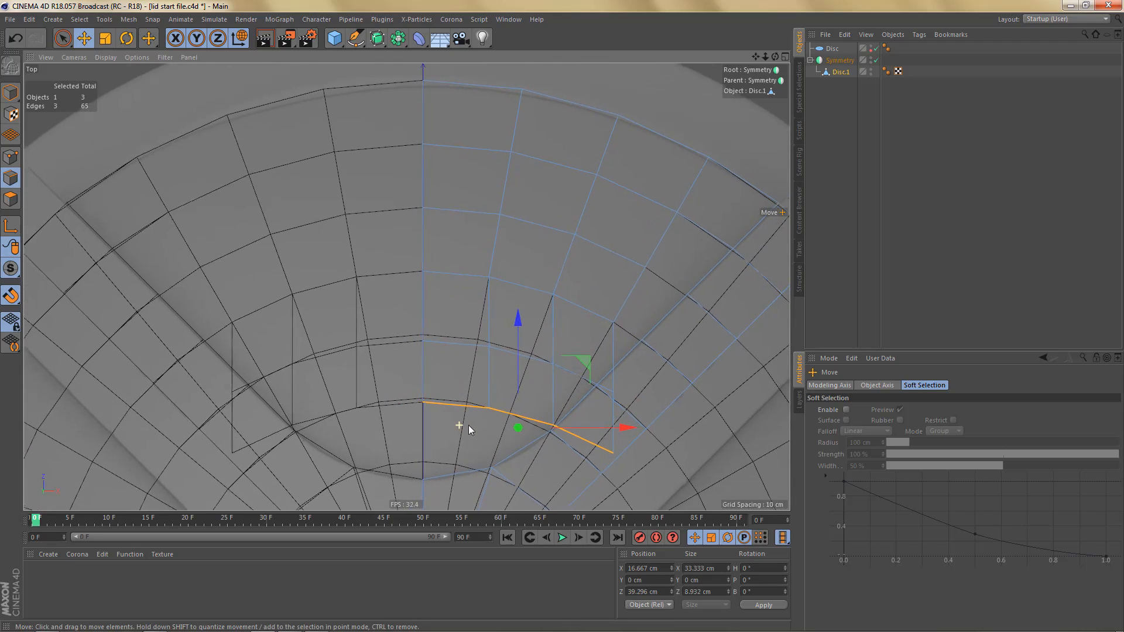
scroll(469, 425, "up", 1)
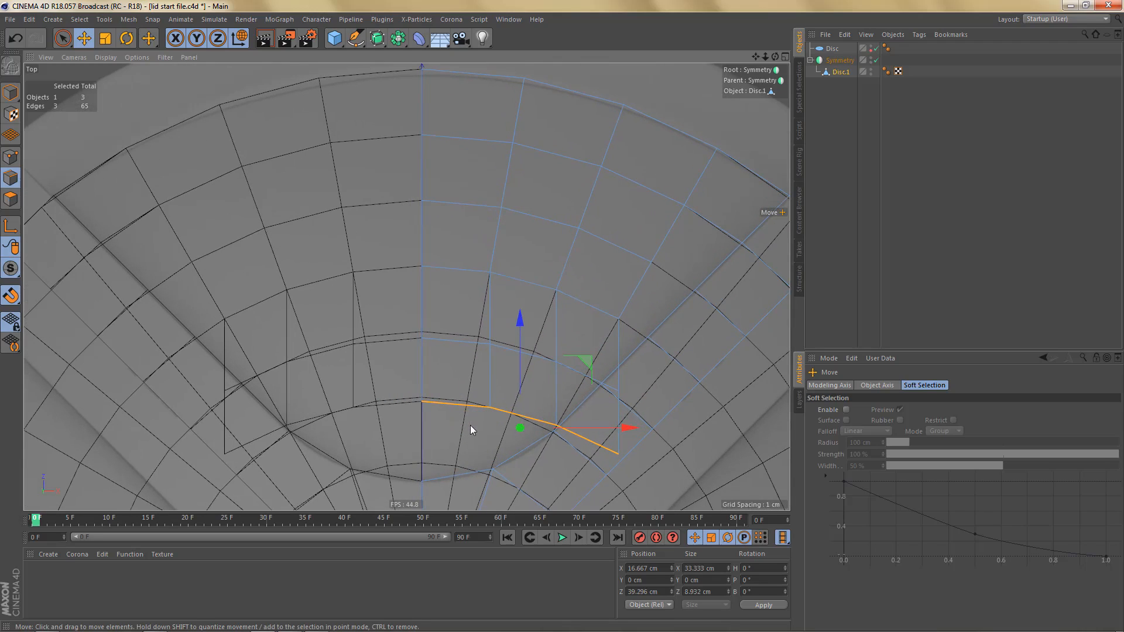
key("ctrl+z")
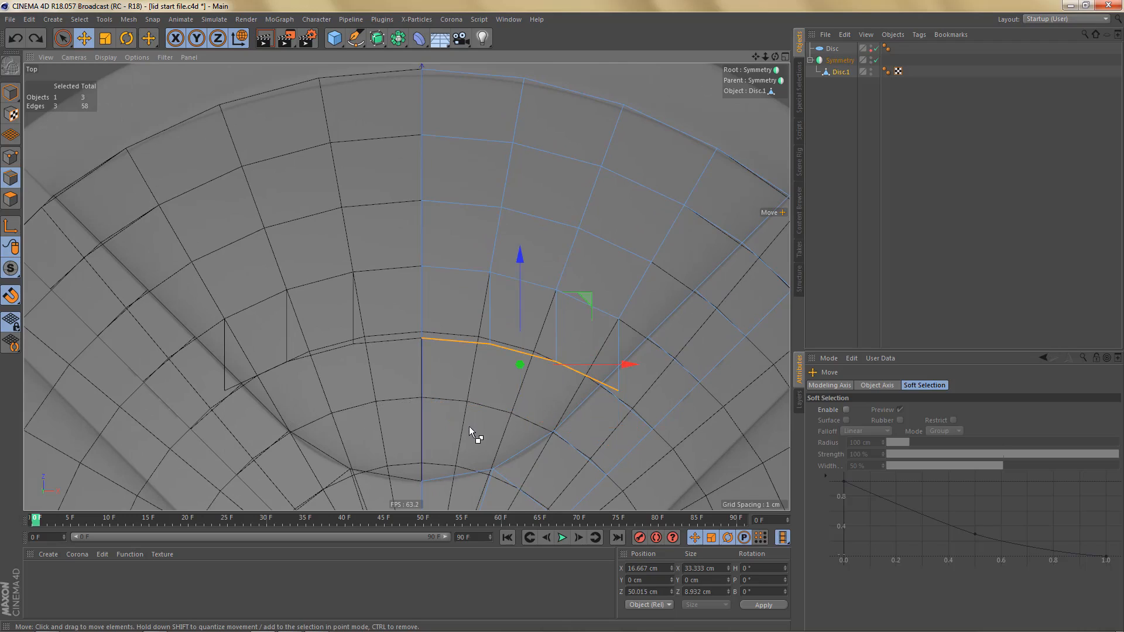
- Snap the new row's centre-line point to Z 55.556 cm and its first-column point to X 9.647, Z 54.712 cm on the disc
key("Return")
key("Return")
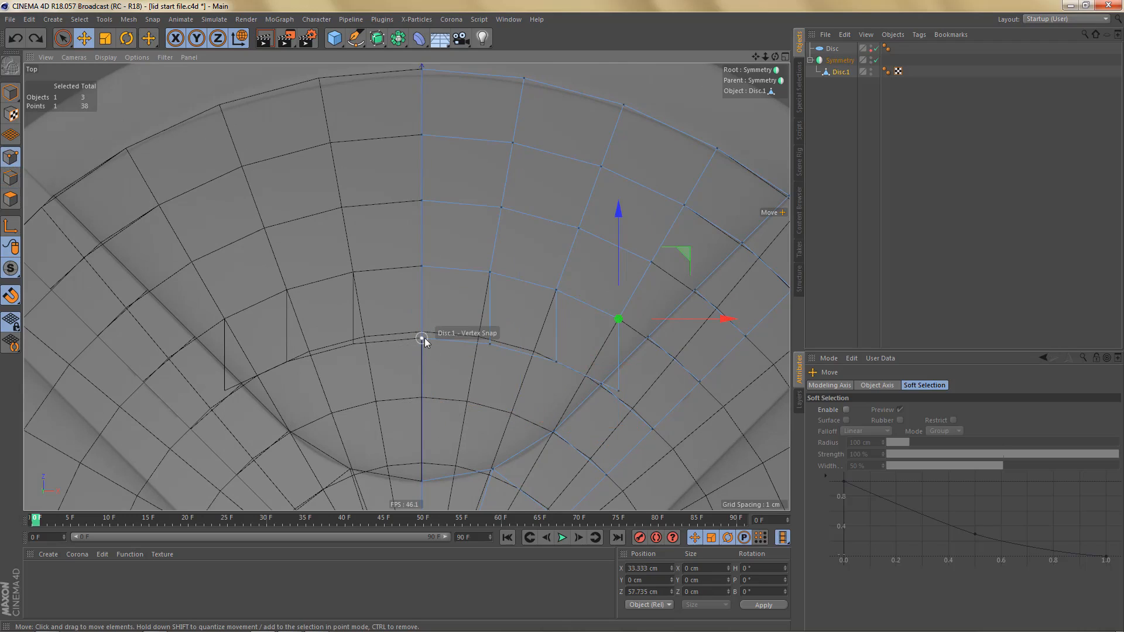
left_click(423, 339)
left_click(490, 345)
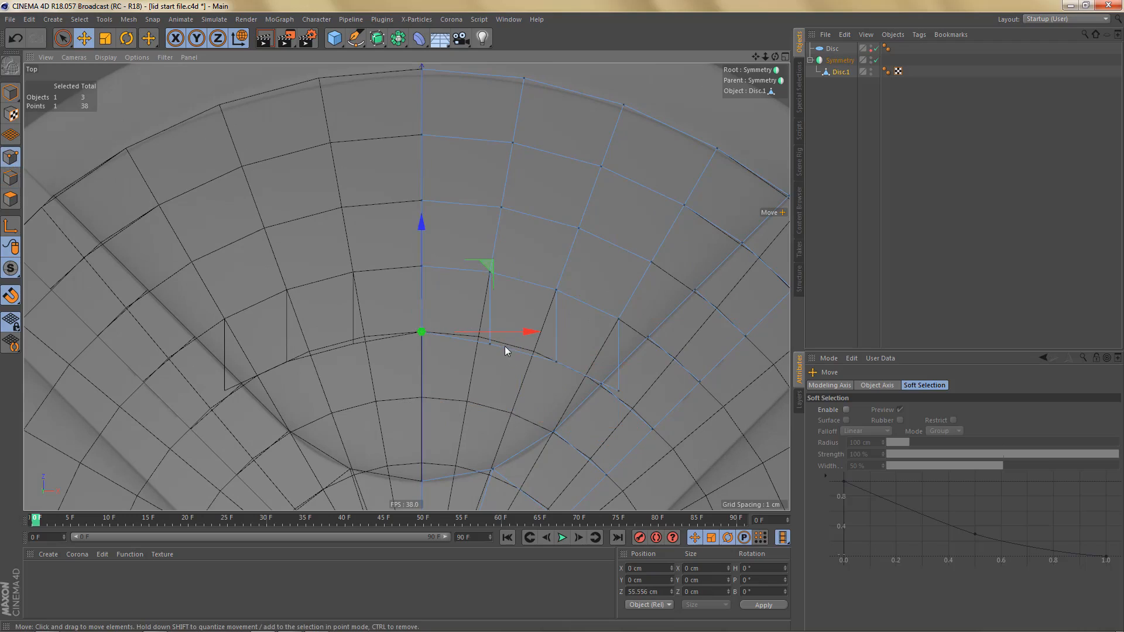
mouse_move(491, 344)
left_mouse_down()
mouse_move(481, 358)
mouse_move(479, 336)
left_mouse_up()
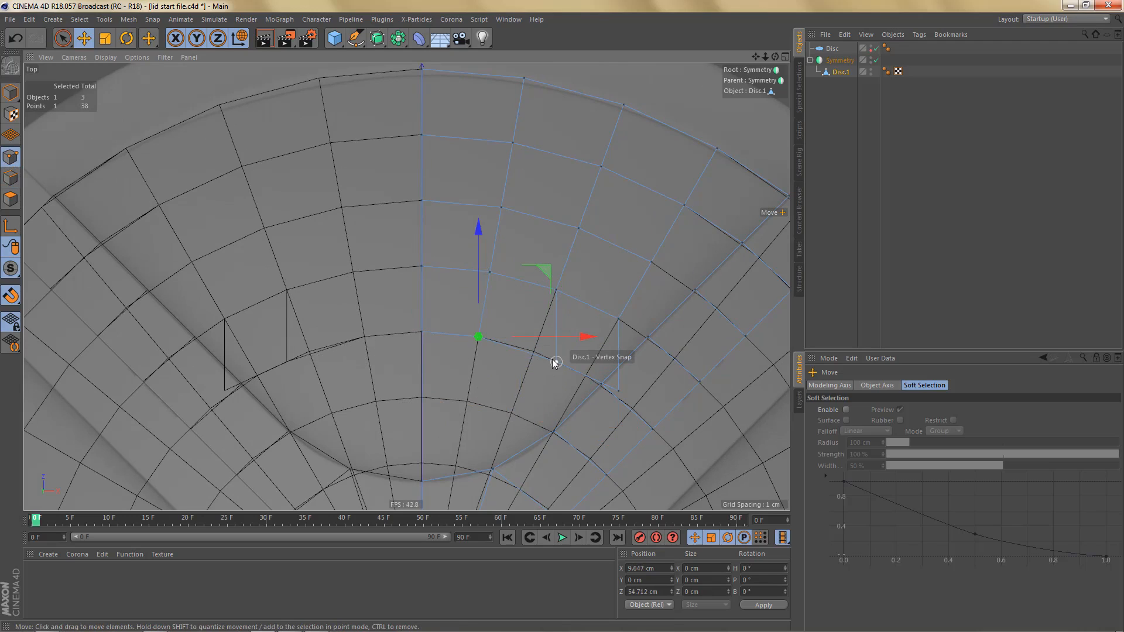
- Snap the row's second- and third-column points to the disc's vertices at X 19.001, Z 52.205 cm and X 27.778, Z 48.113 cm
left_click_drag(555, 361, 534, 354)
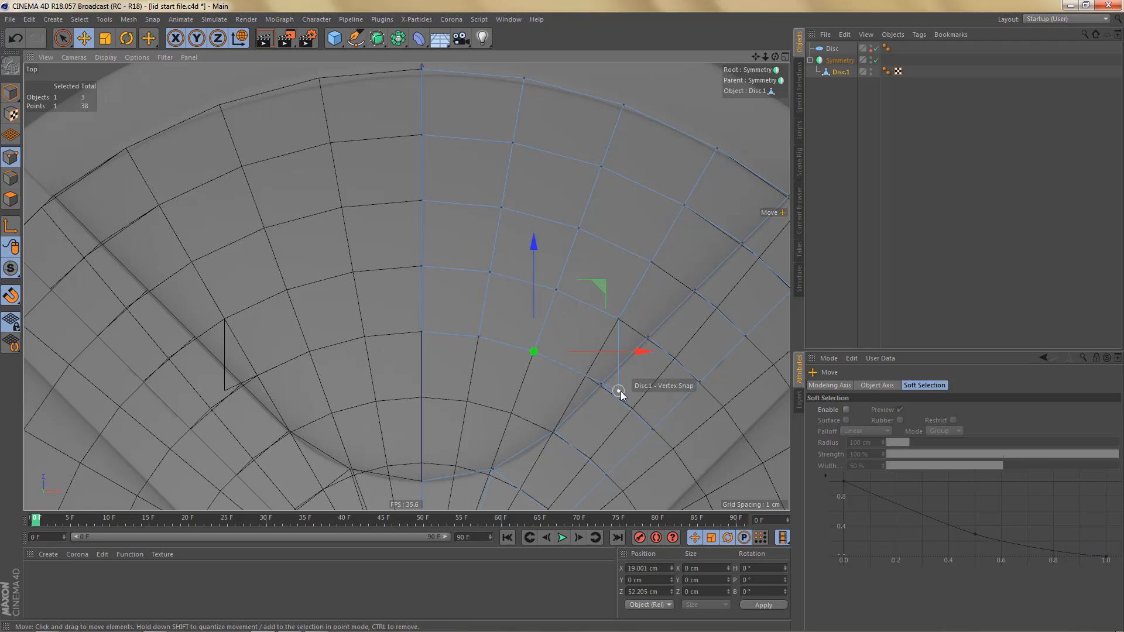
left_click_drag(620, 389, 588, 378)
scroll(499, 375, "down", 4)
middle_click_drag(540, 409, 499, 401, "alt")
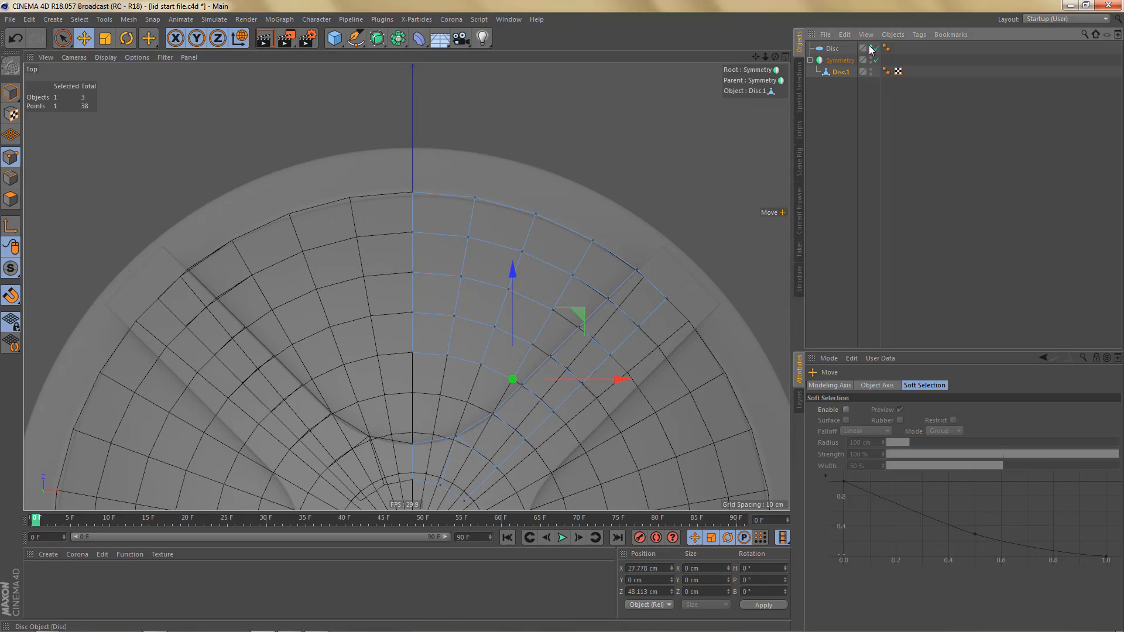
- Hide the reference disc and bridge the three open edge pairs between the wedge's outer column and the spoke with quads
scroll(570, 319, "up", 5)
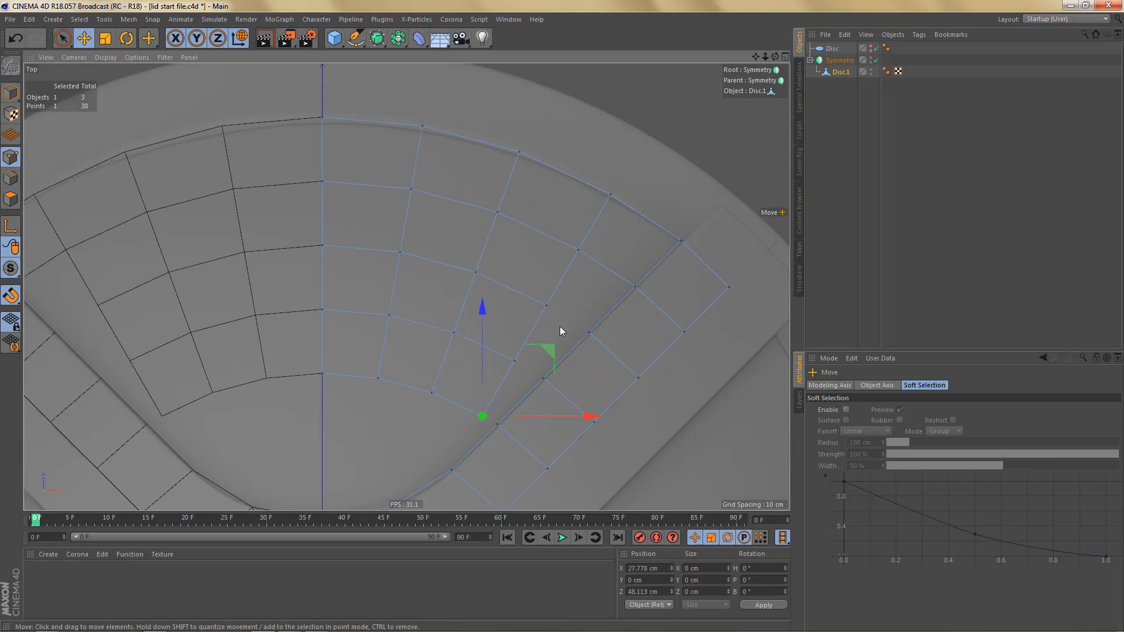
middle_click_drag(560, 327, 600, 354, "alt")
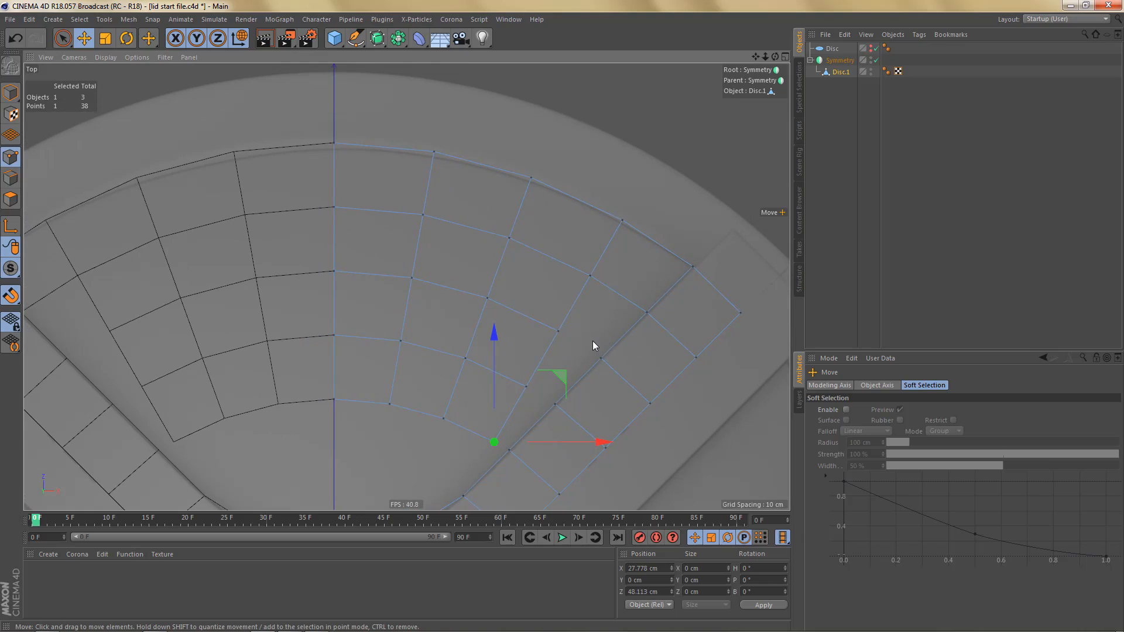
key("Return")
key("m")
key("b")
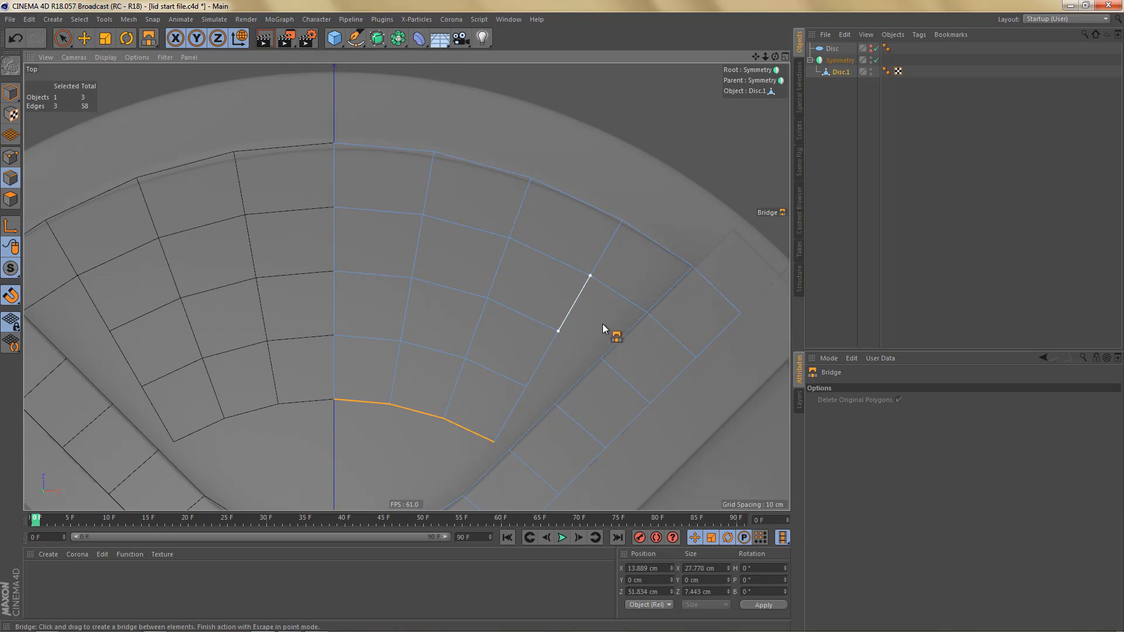
left_click_drag(603, 325, 616, 336)
left_click_drag(577, 378, 577, 378)
left_click_drag(533, 425, 526, 488)
middle_click_drag(571, 408, 568, 375, "alt")
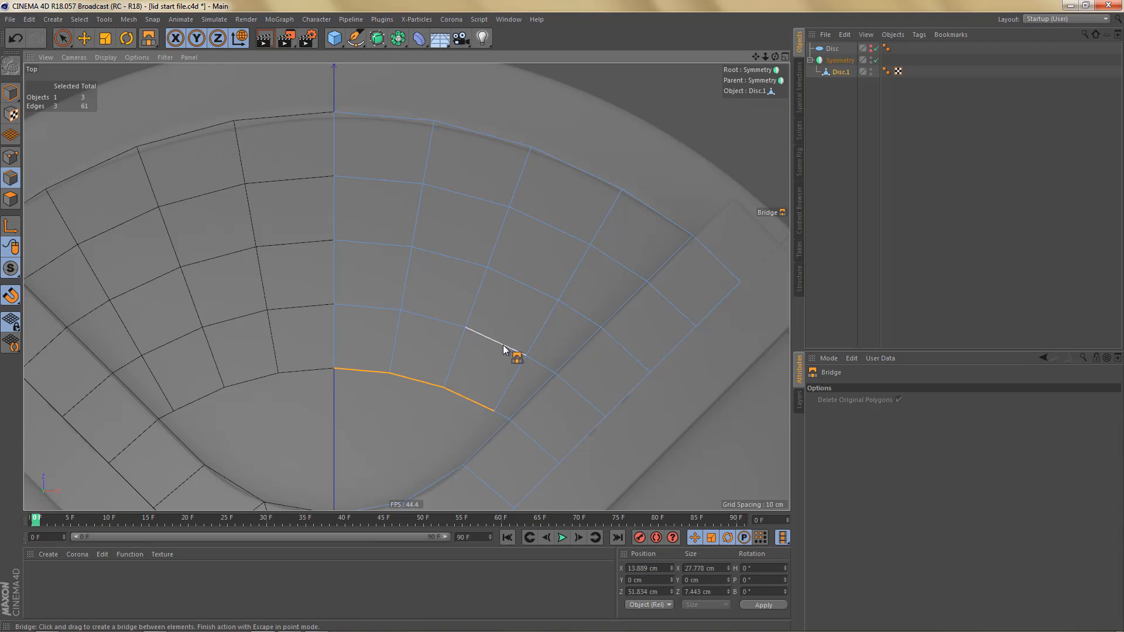
- Select all five edge rows running from the centre line to the spoke and space their points evenly with the HB_EvenDistribution script
key("e")
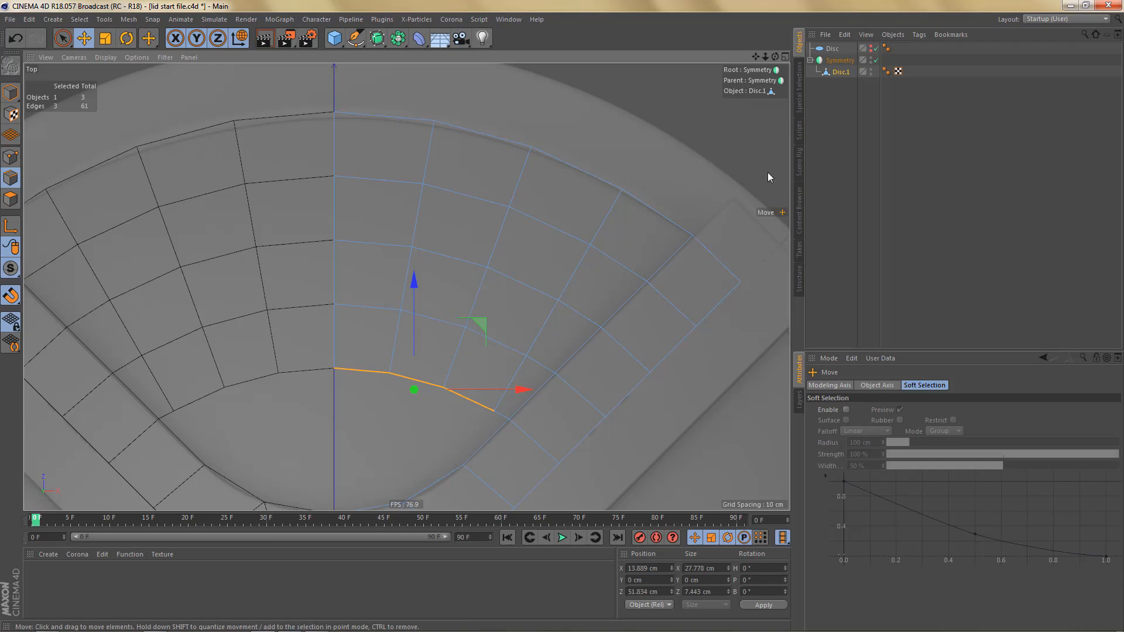
left_click(798, 136)
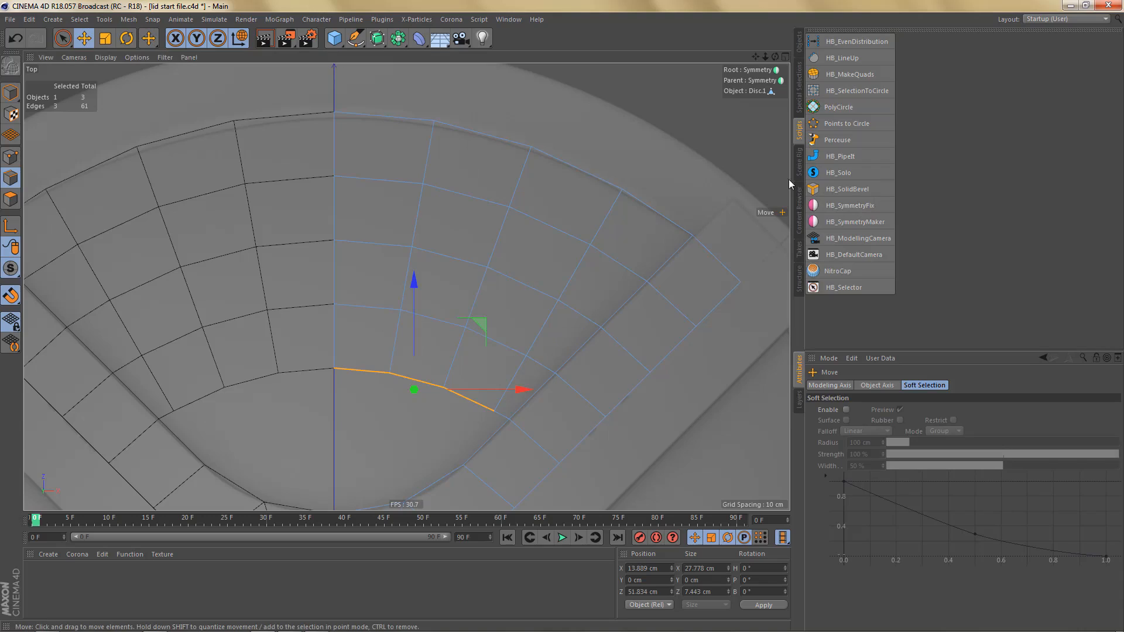
left_click(856, 41)
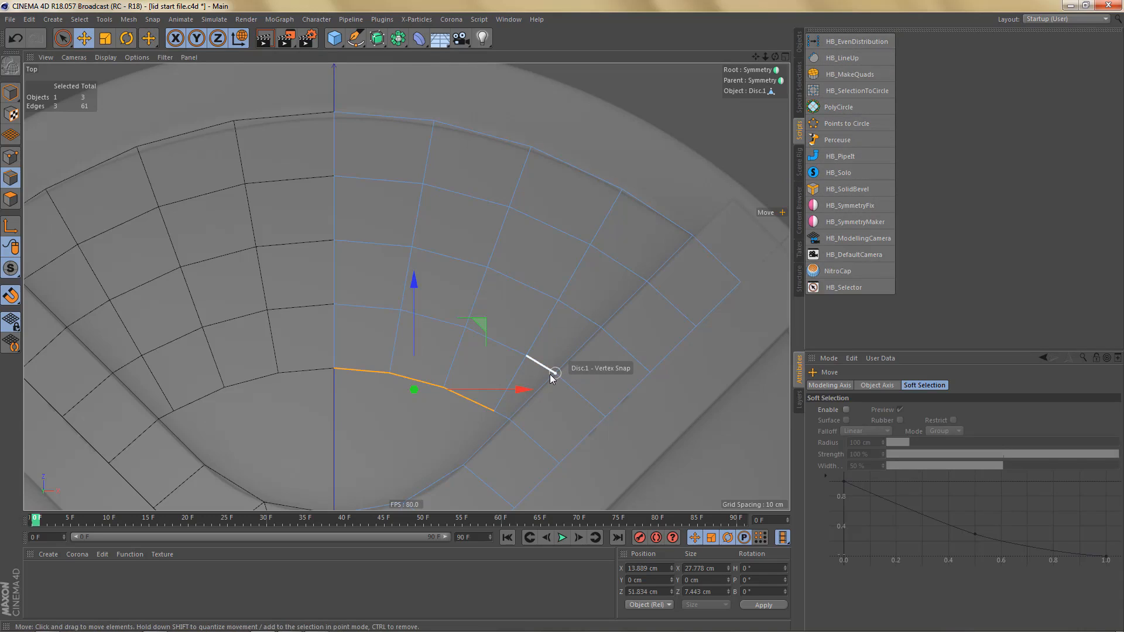
left_click(505, 426, "shift")
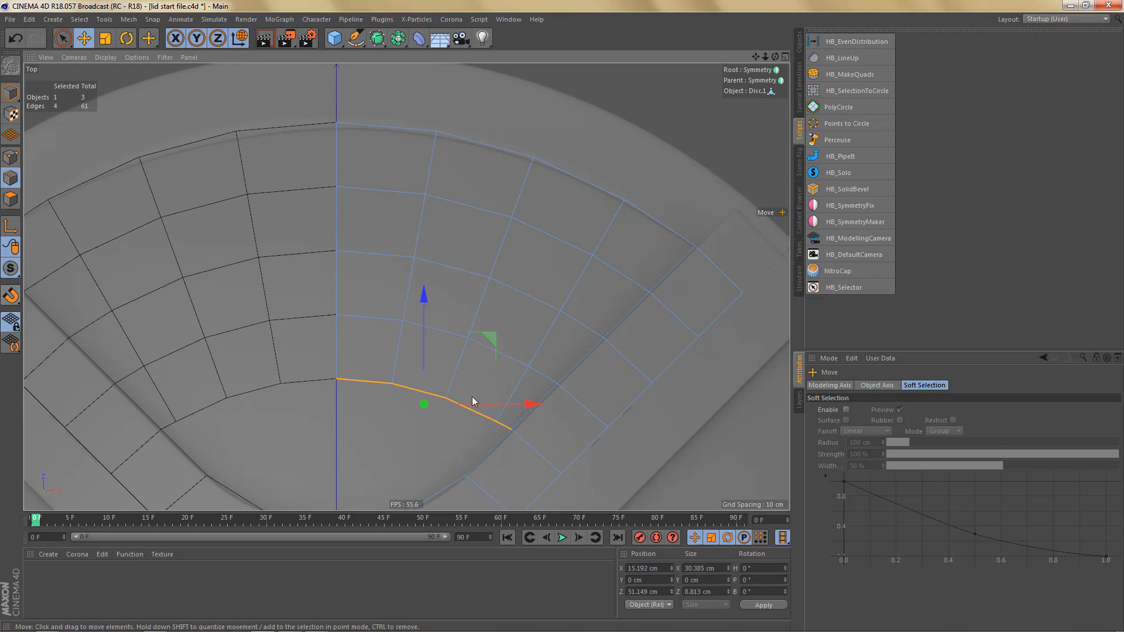
left_click(375, 317, "shift")
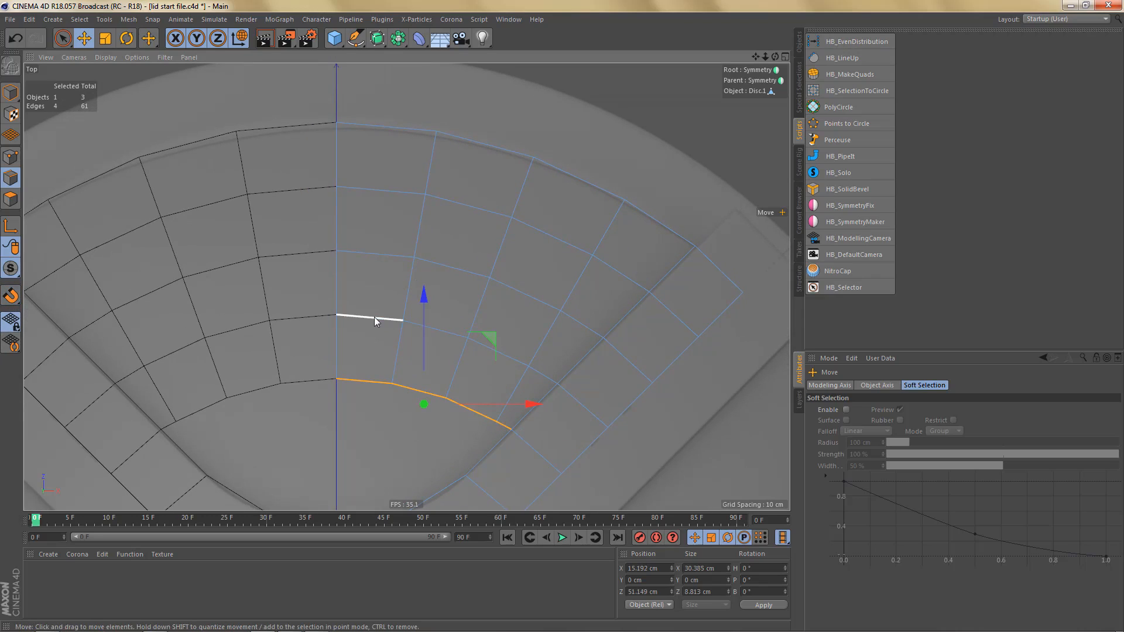
left_click(549, 378, "ctrl+shift")
left_click(357, 255, "shift")
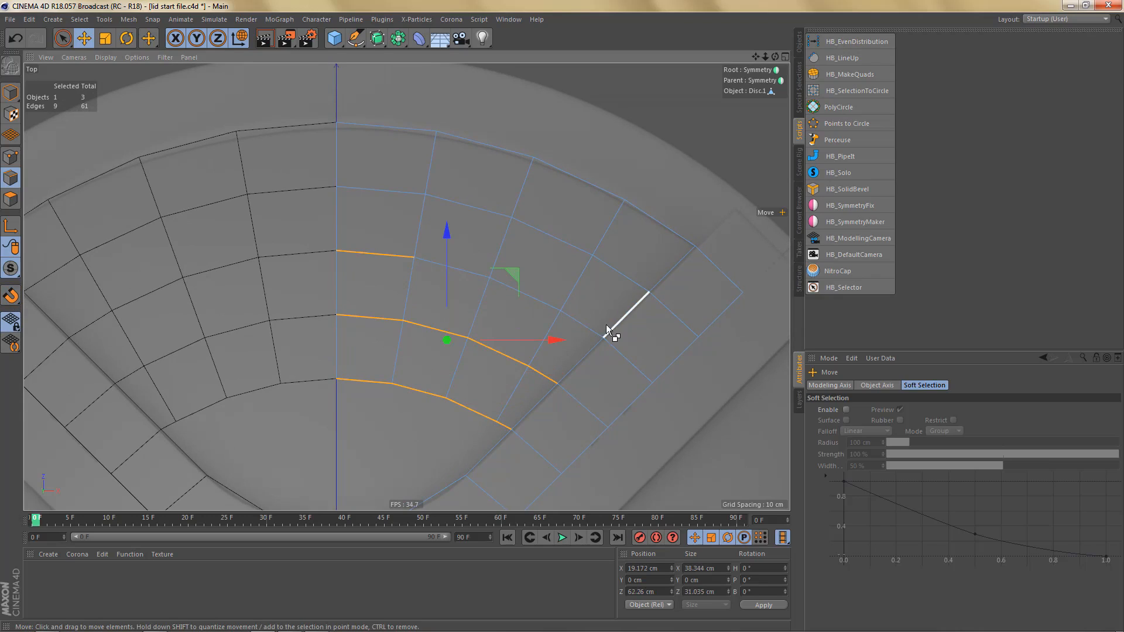
left_click(587, 321, "ctrl+shift")
left_click(385, 191, "shift")
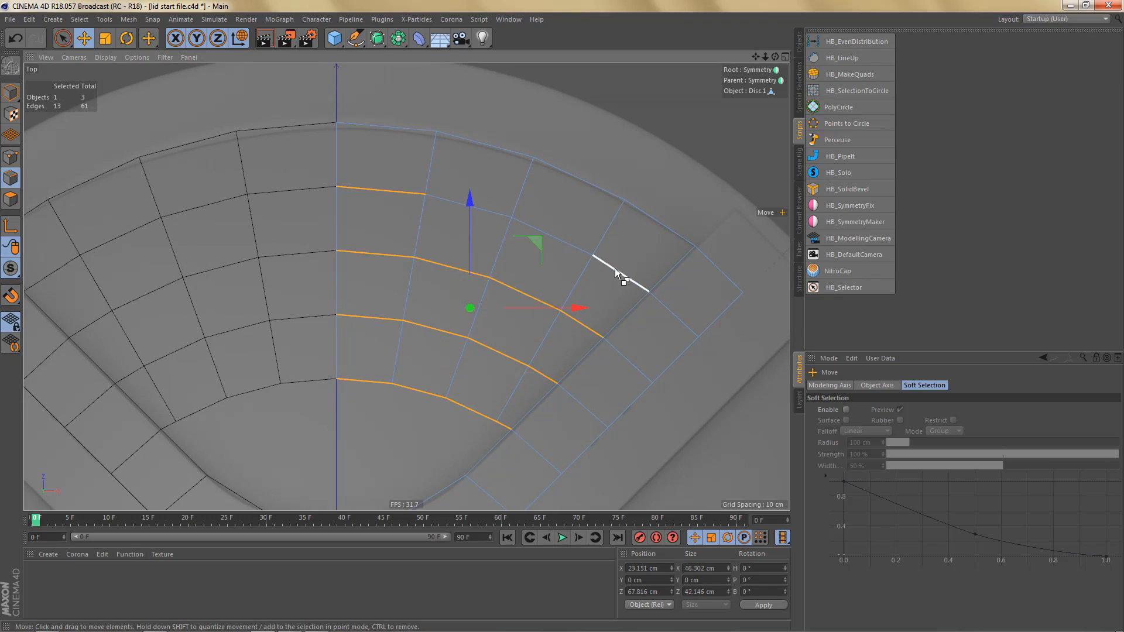
left_click(615, 269, "ctrl+shift")
left_click(367, 129, "shift")
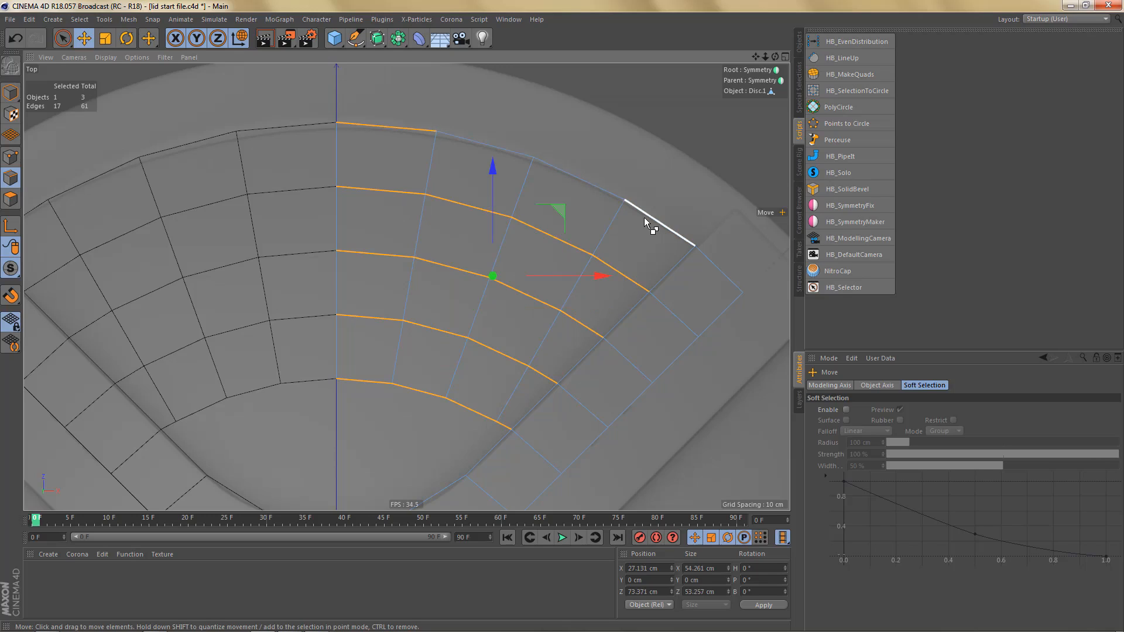
left_click(644, 216, "ctrl+shift")
key("shift+e")
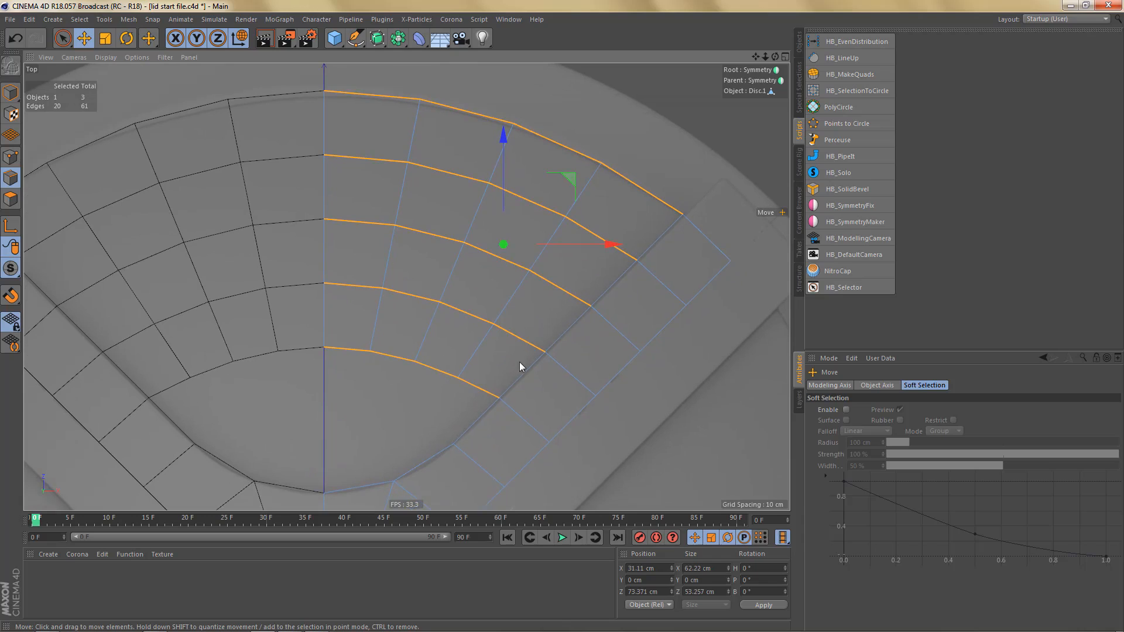
- Select the three innermost edges from the centre line and extrude them about 9 cm inward along Z as one new row
middle_click_drag(522, 369, 545, 281, "alt")
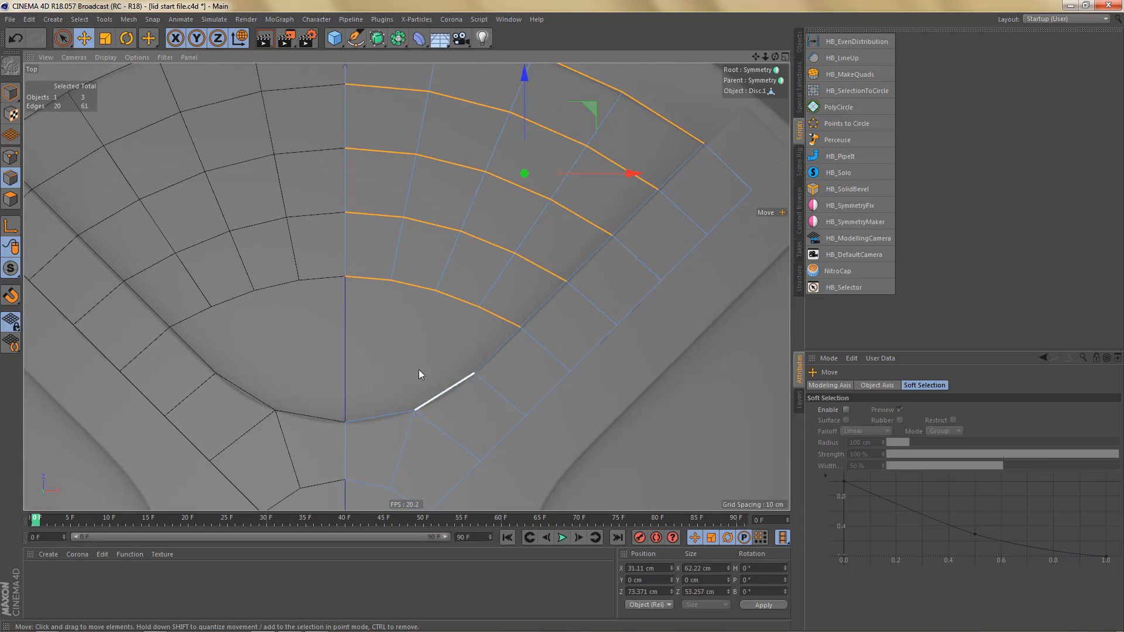
scroll(439, 380, "up", 2)
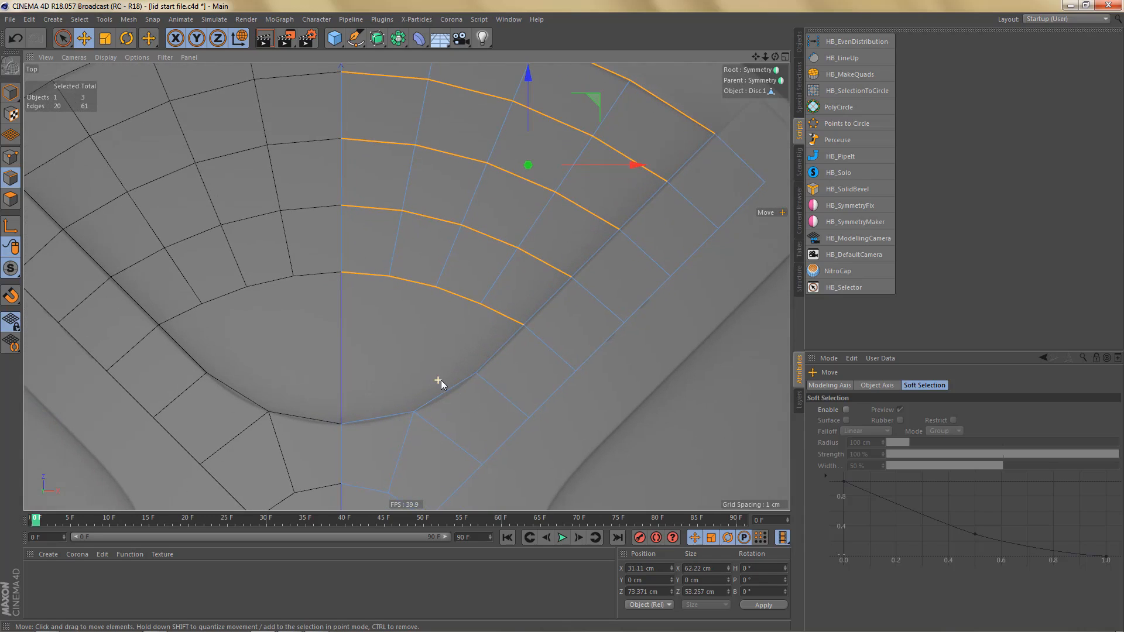
left_click(366, 273)
left_click(422, 284, "shift")
left_click(472, 301, "shift")
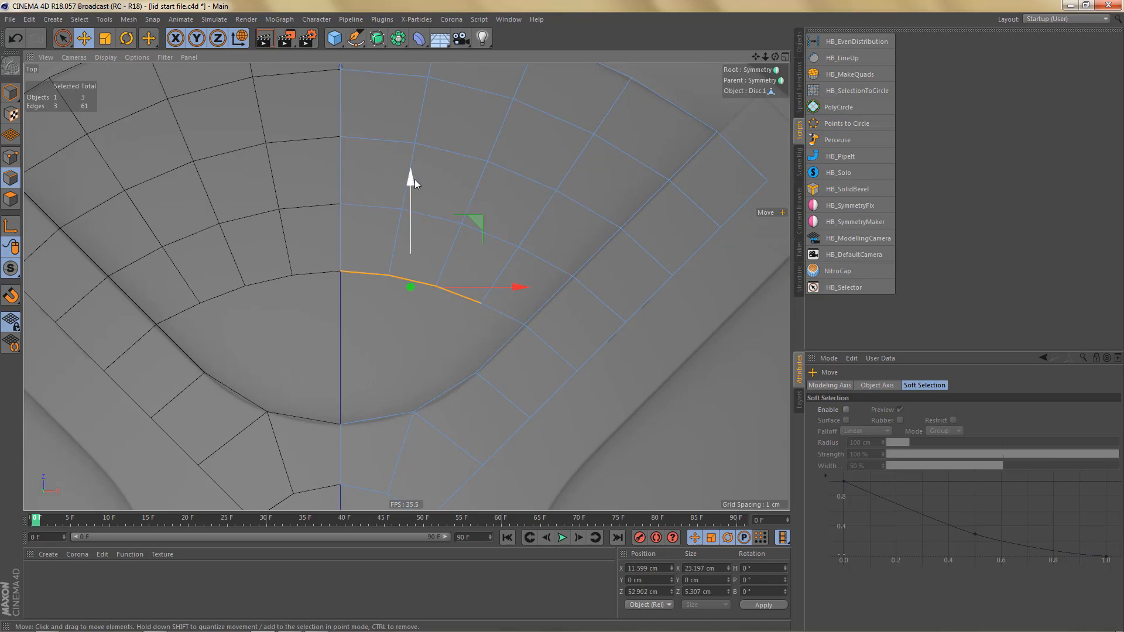
left_click_drag(408, 180, 417, 235, "ctrl")
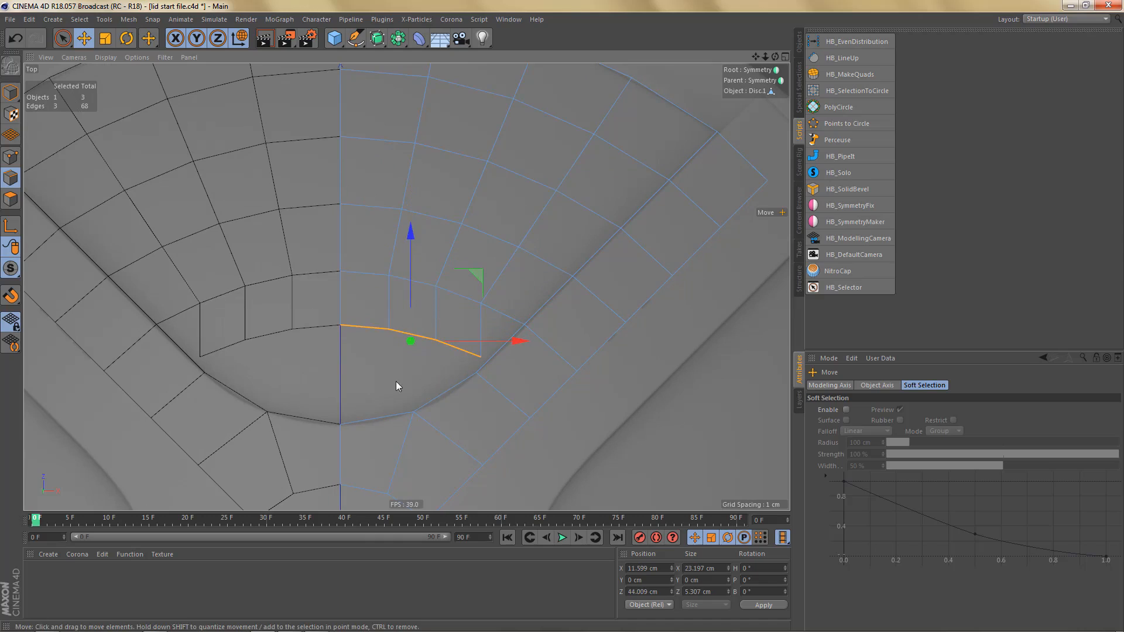
middle_click_drag(405, 375, 406, 384, "alt")
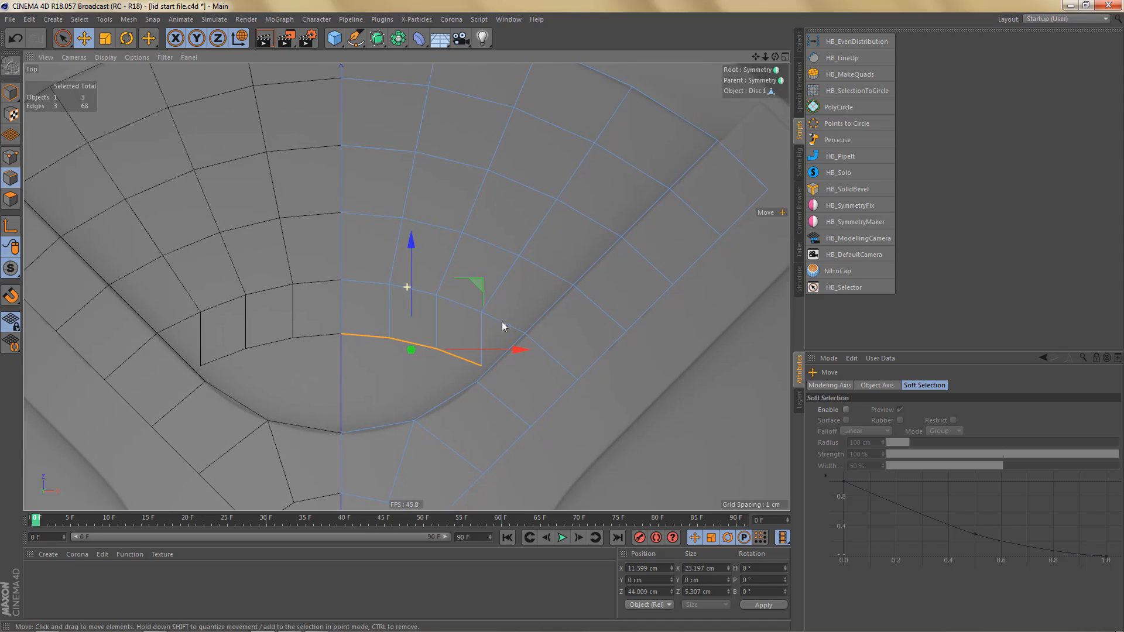
- Show the reference disc again in the viewport
left_click(794, 44)
left_click(870, 46)
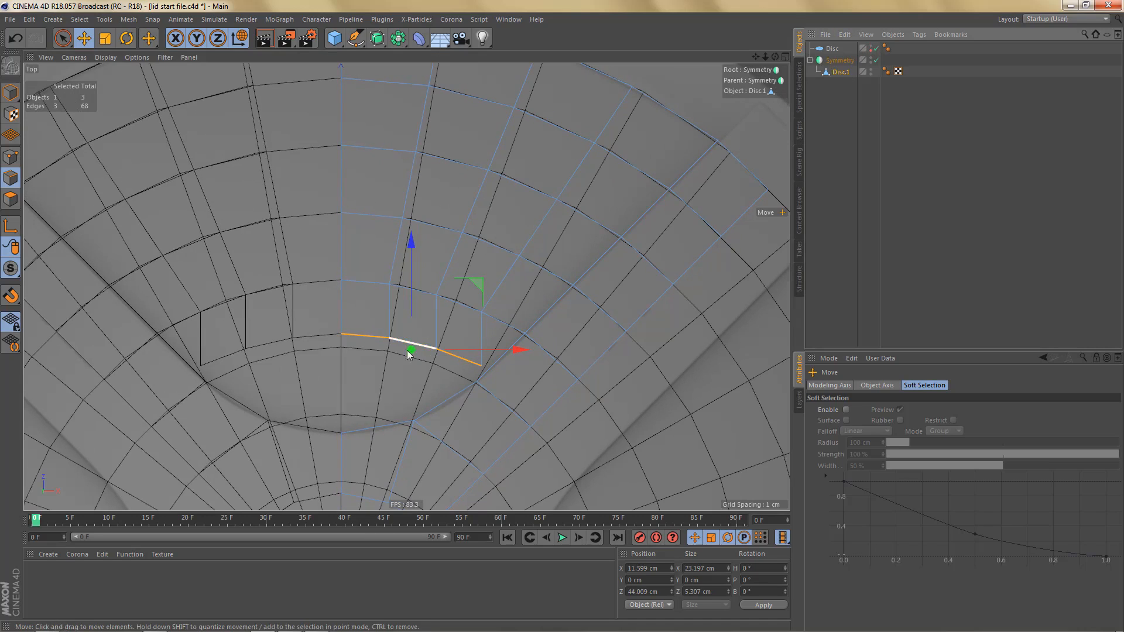
scroll(407, 350, "up", 4)
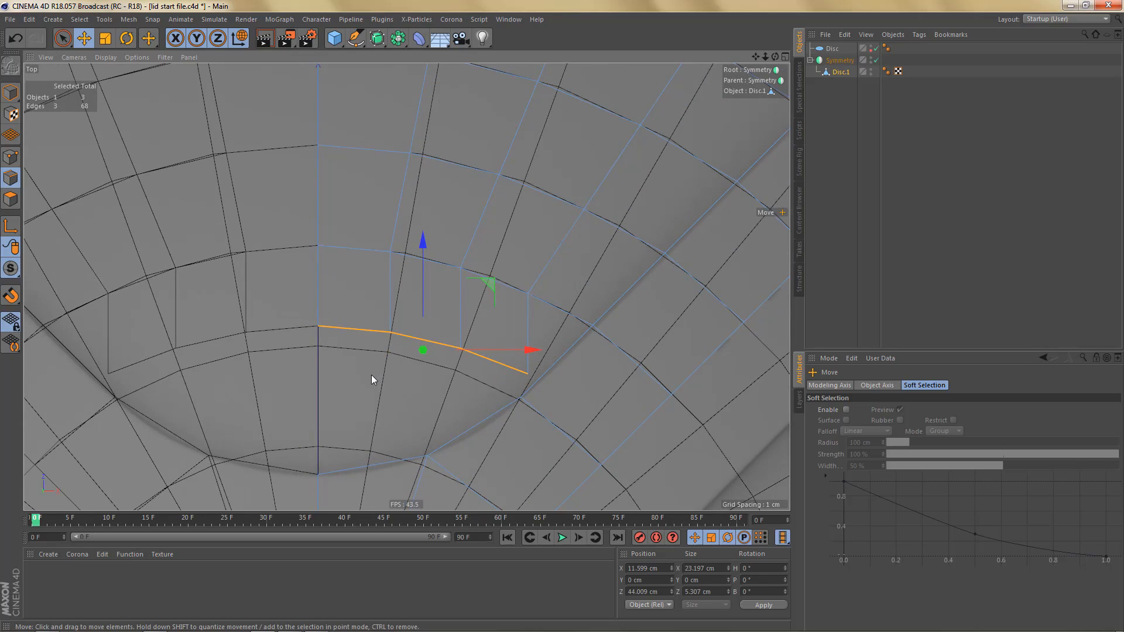
- Move the four points of the innermost row one by one onto the matching ring of the reference disc
key("Return")
left_click(317, 325)
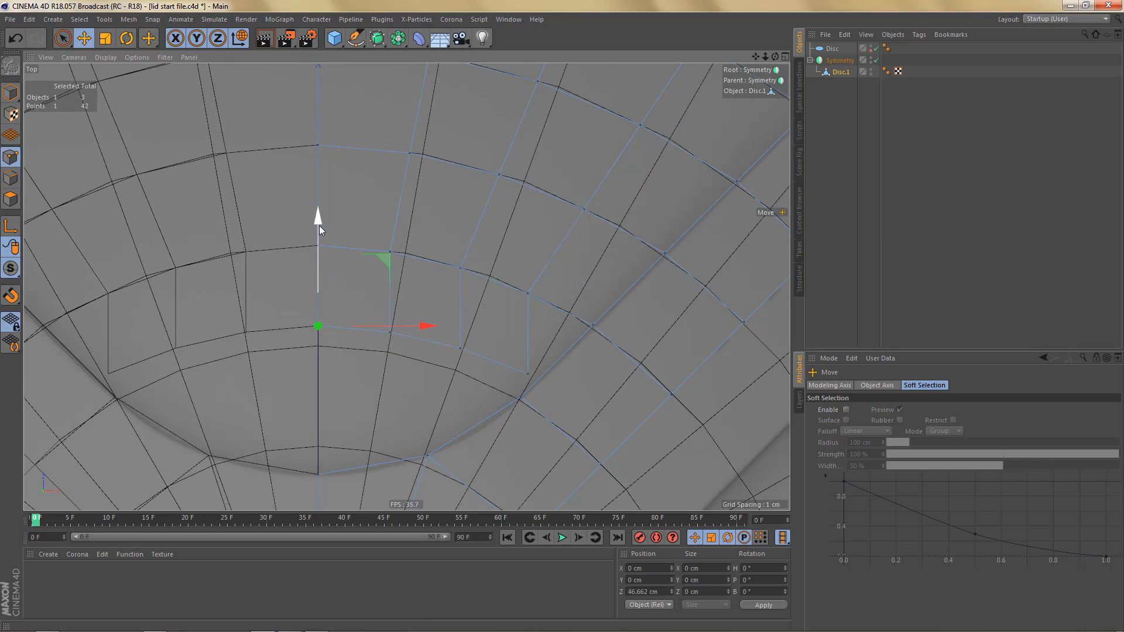
left_click_drag(318, 226, 336, 259)
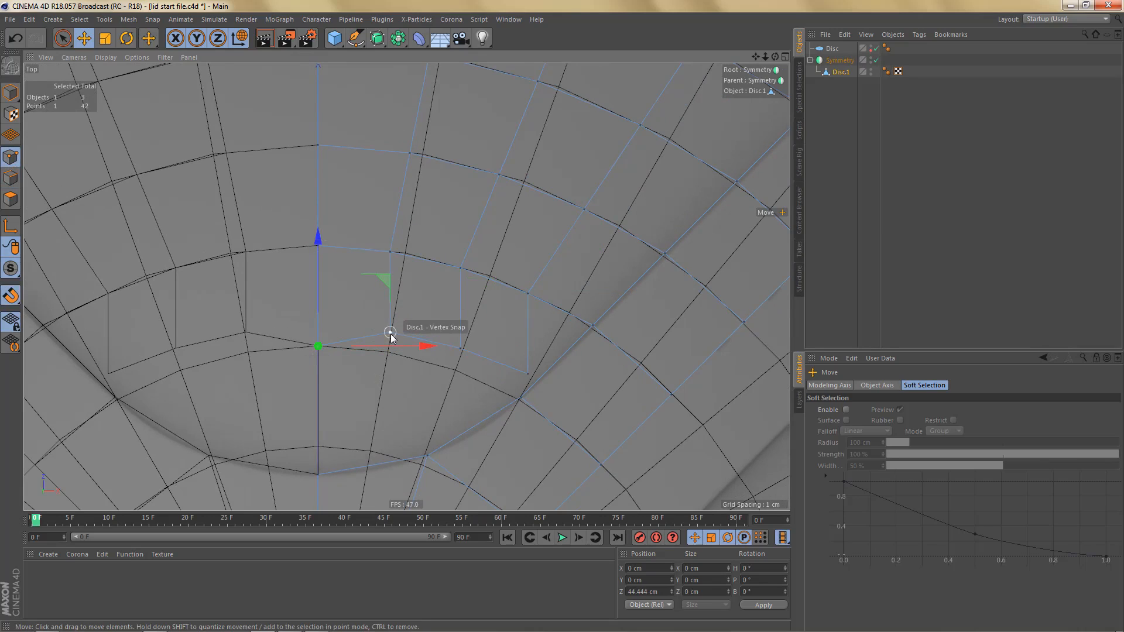
mouse_move(391, 334)
left_mouse_down()
mouse_move(396, 368)
mouse_move(389, 354)
left_mouse_up()
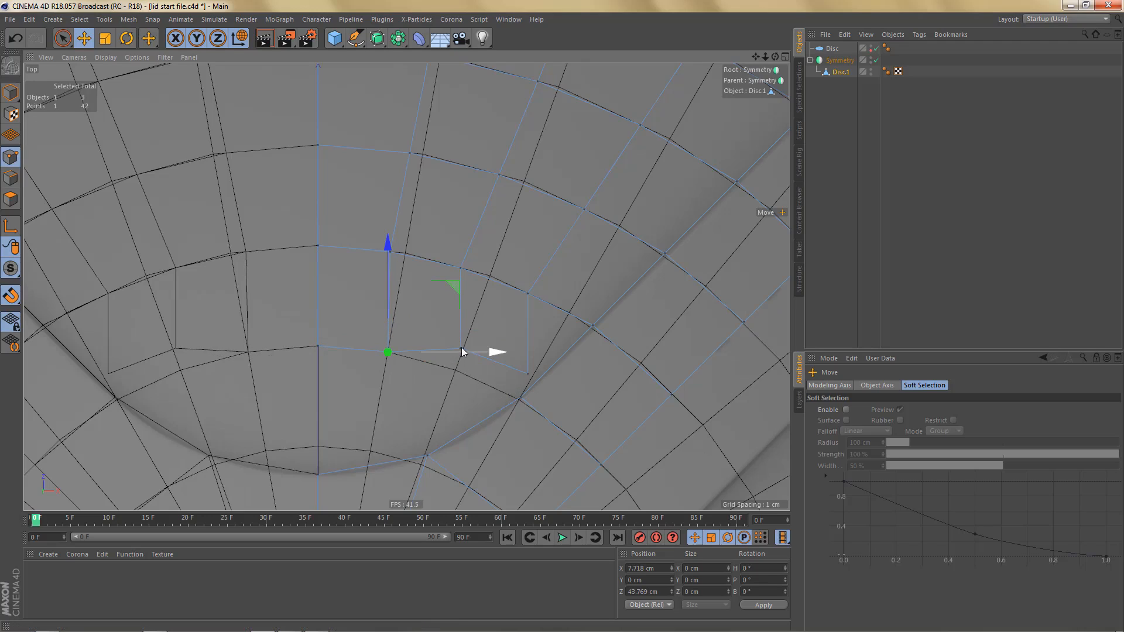
left_click_drag(463, 353, 435, 372)
left_click_drag(528, 376, 459, 377)
- Hide the reference disc and bridge the open end of the innermost row to the spoke with one quad
left_click(871, 49)
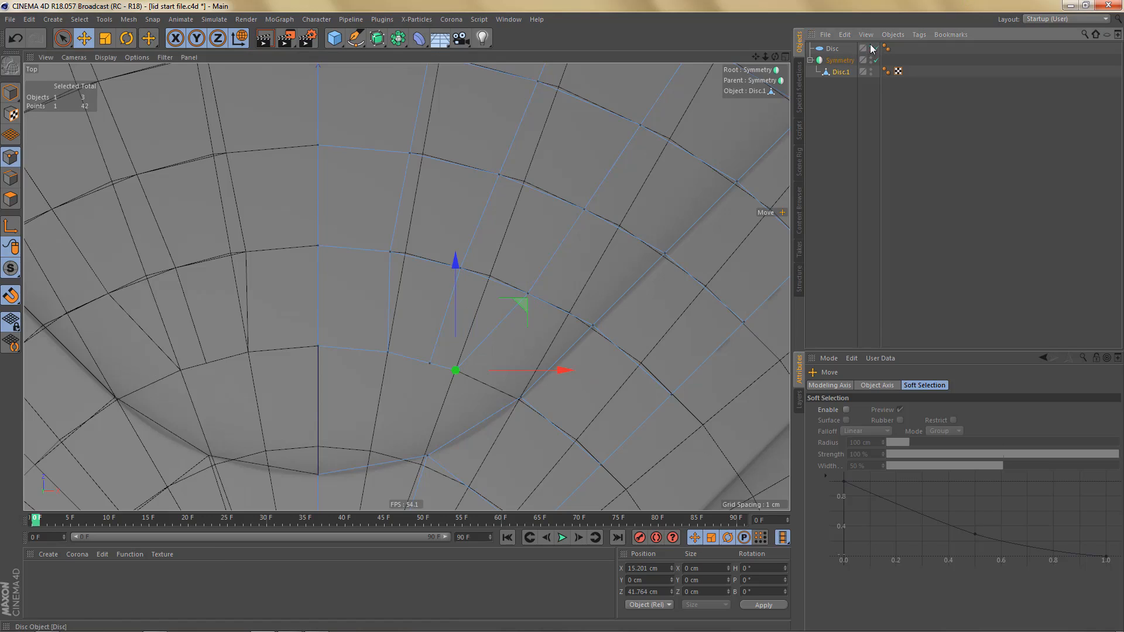
left_click(871, 49)
scroll(516, 360, "down", 2)
middle_click_drag(508, 360, 502, 351, "alt")
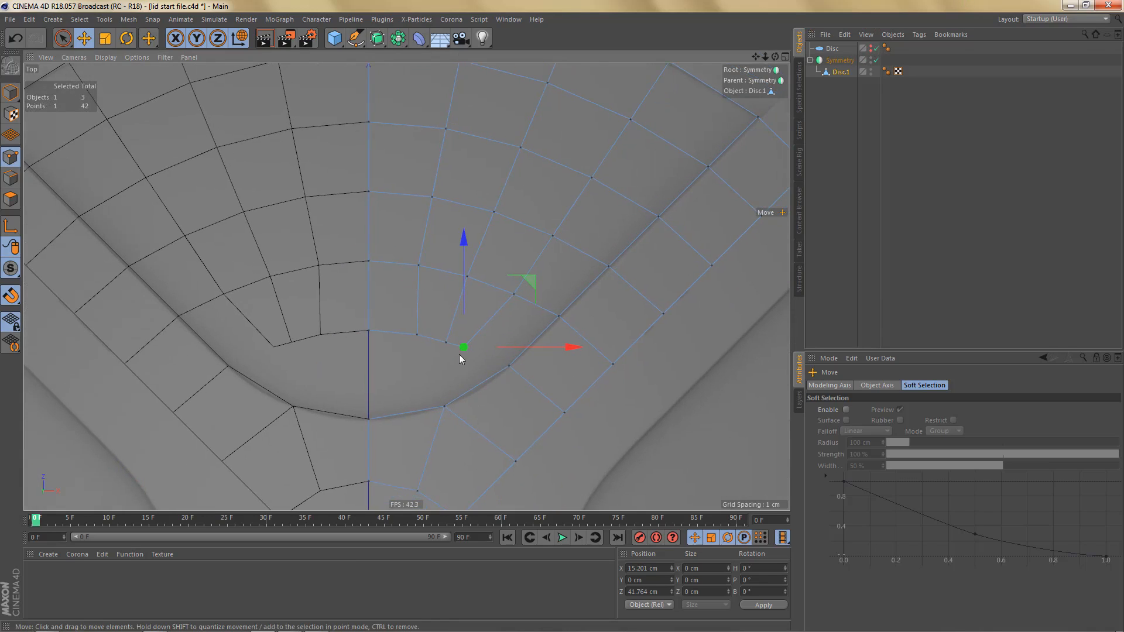
right_click_drag(459, 353, 486, 359, "alt")
key("Return")
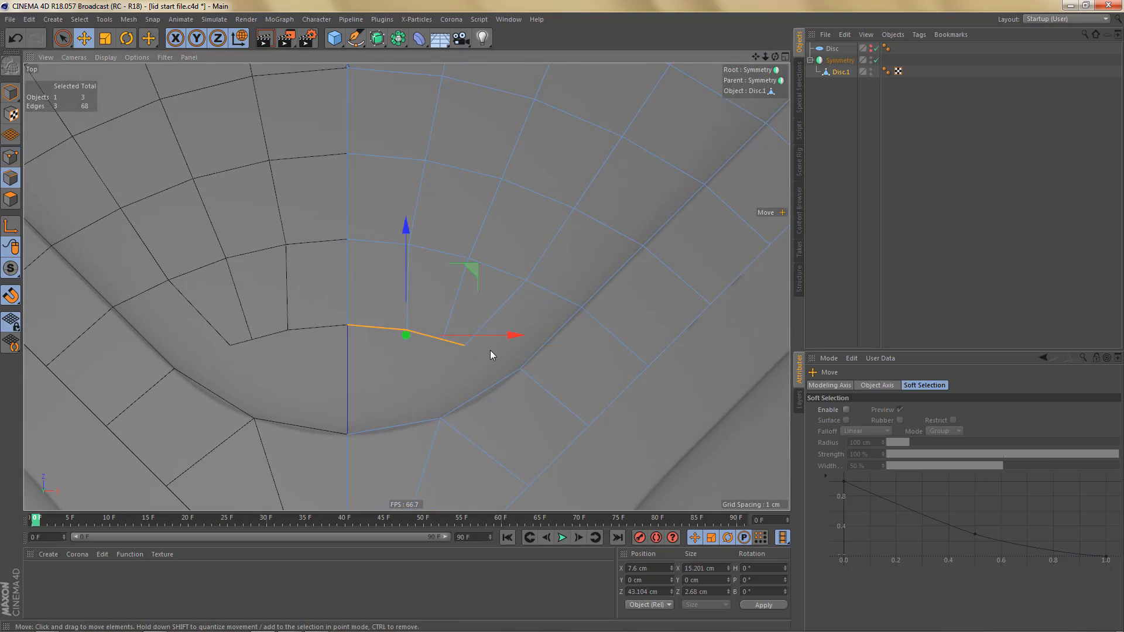
key("m")
key("b")
left_click_drag(531, 332, 536, 347)
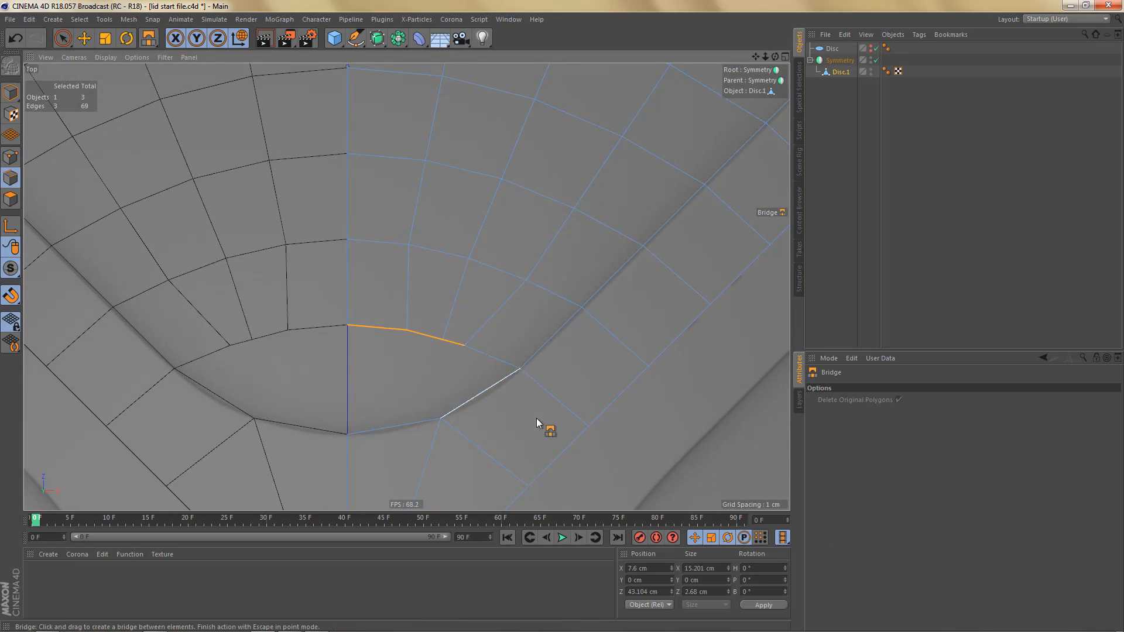
middle_click_drag(542, 395, 521, 392, "alt")
- Select the four innermost row edges from the centre line to the spoke and space their points evenly
key("e")
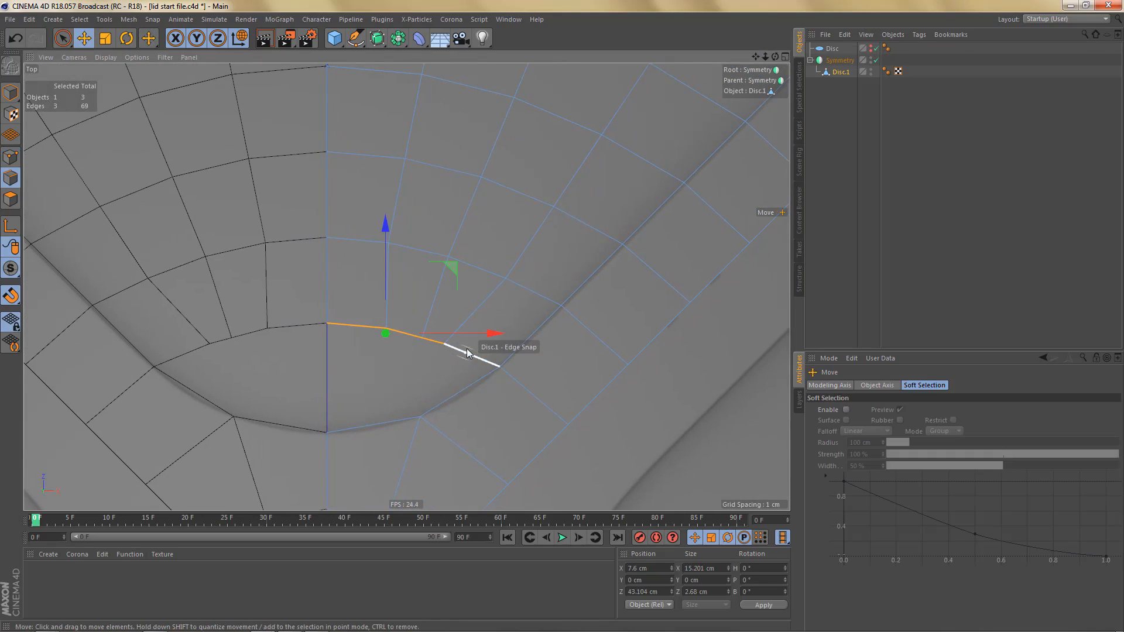
left_click(467, 353, "shift")
key("h")
key("e")
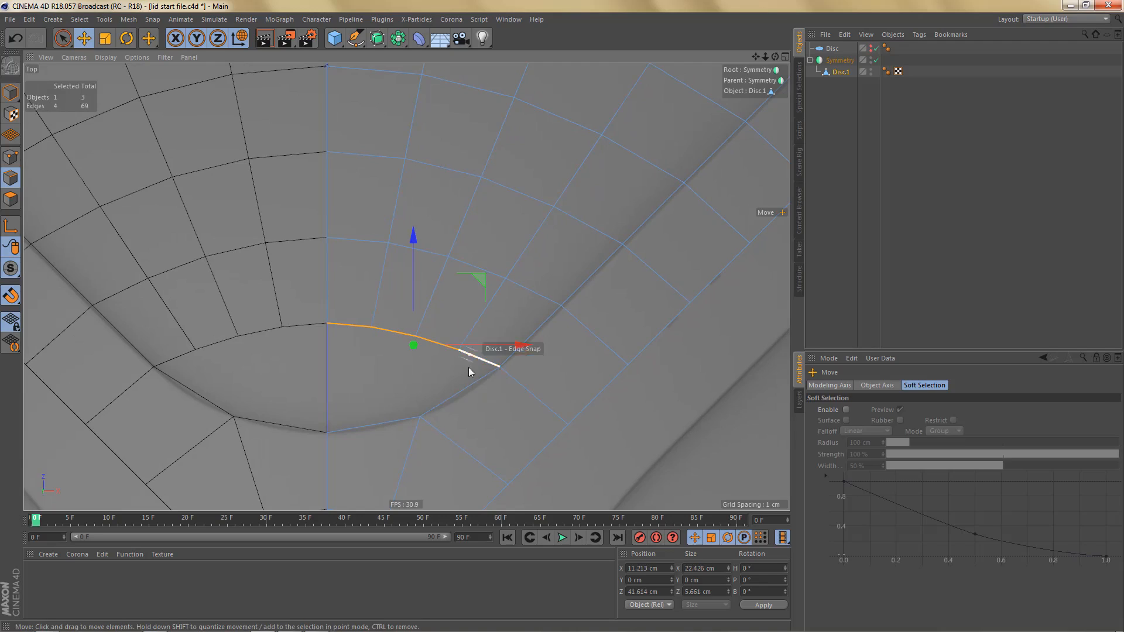
- Bridge the innermost row's edge at the centre line to the spoke's curved inner edge beside the centre line
middle_click_drag(479, 393, 515, 389, "alt")
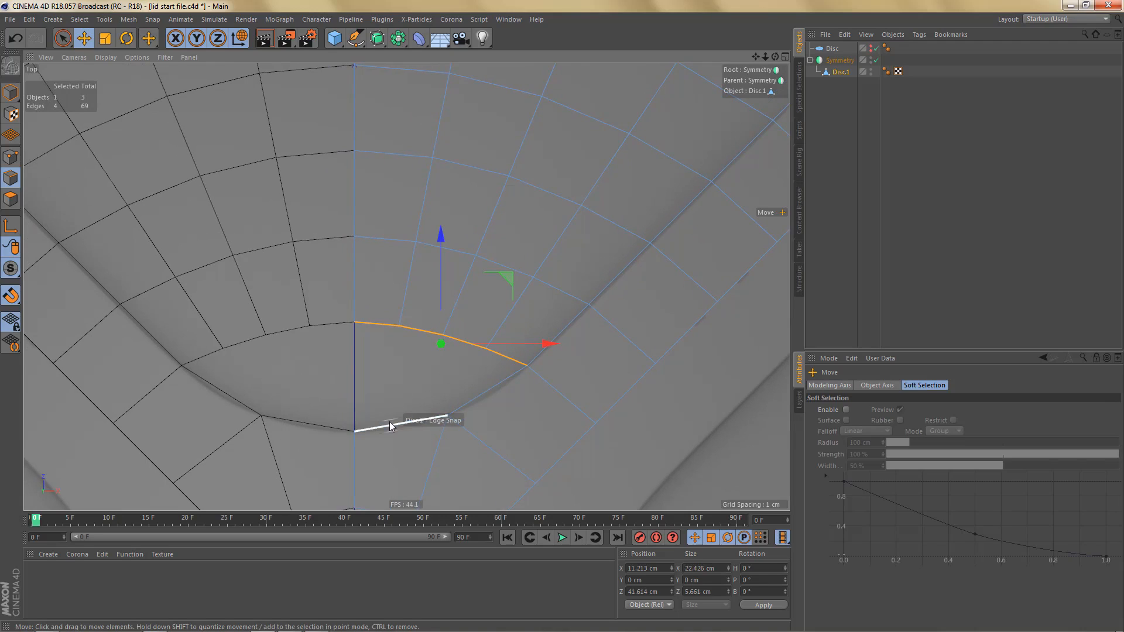
left_click_drag(388, 422, 374, 340)
key("ctrl+z")
key("m")
key("b")
middle_click_drag(508, 402, 546, 411, "alt")
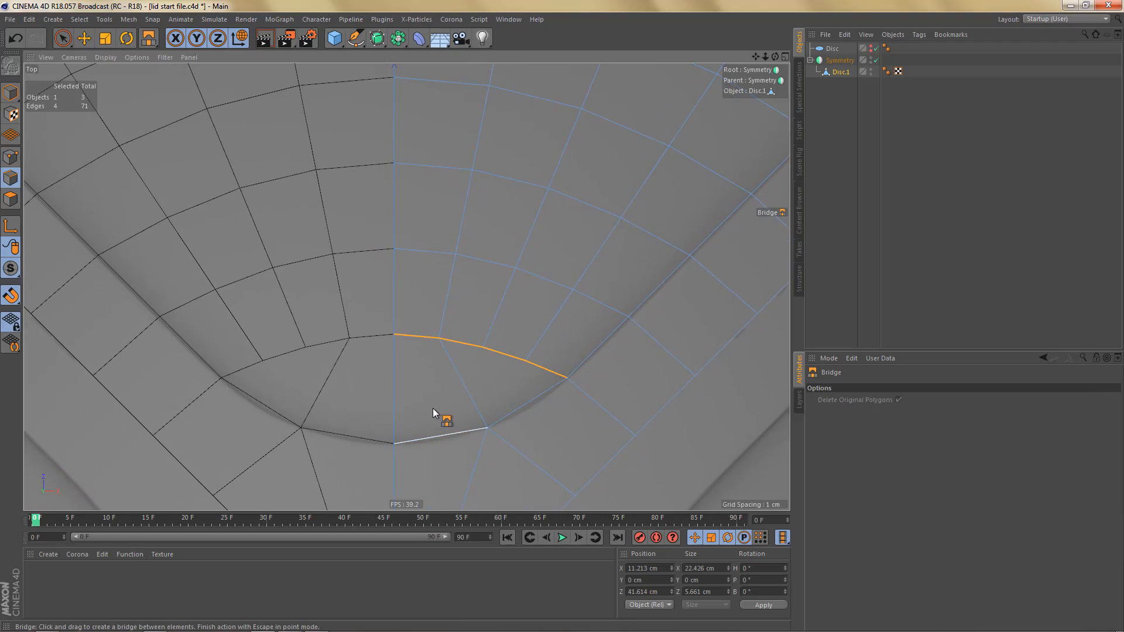
- Select the two long side edges of the new bridge polygon and connect them to split it across the middle
key("space")
left_click_drag(392, 394, 469, 382)
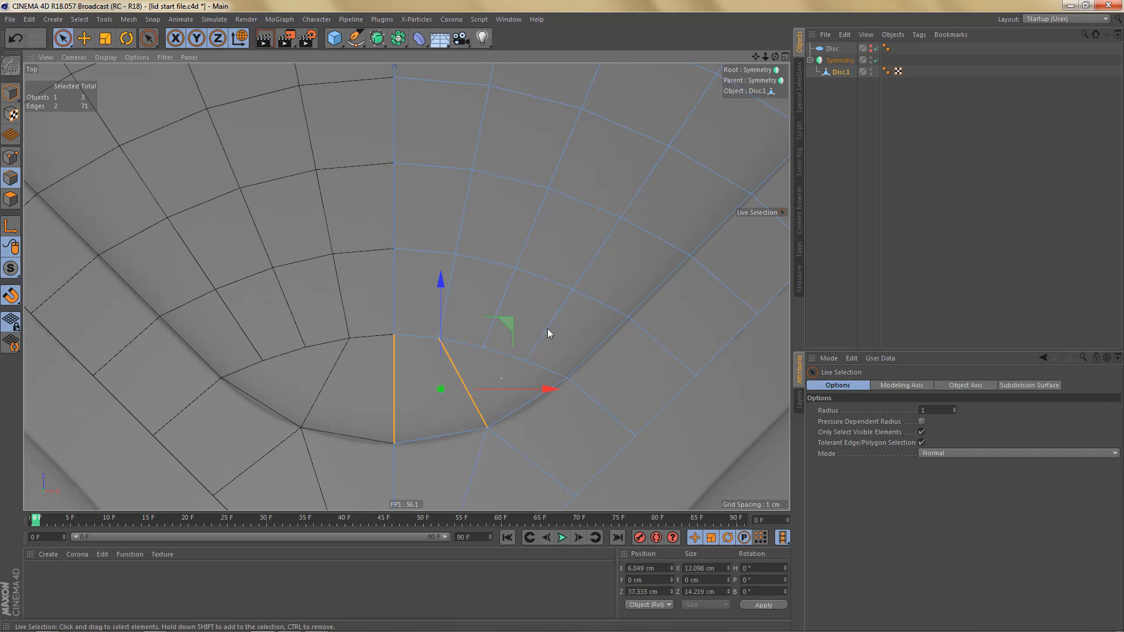
right_click(561, 234)
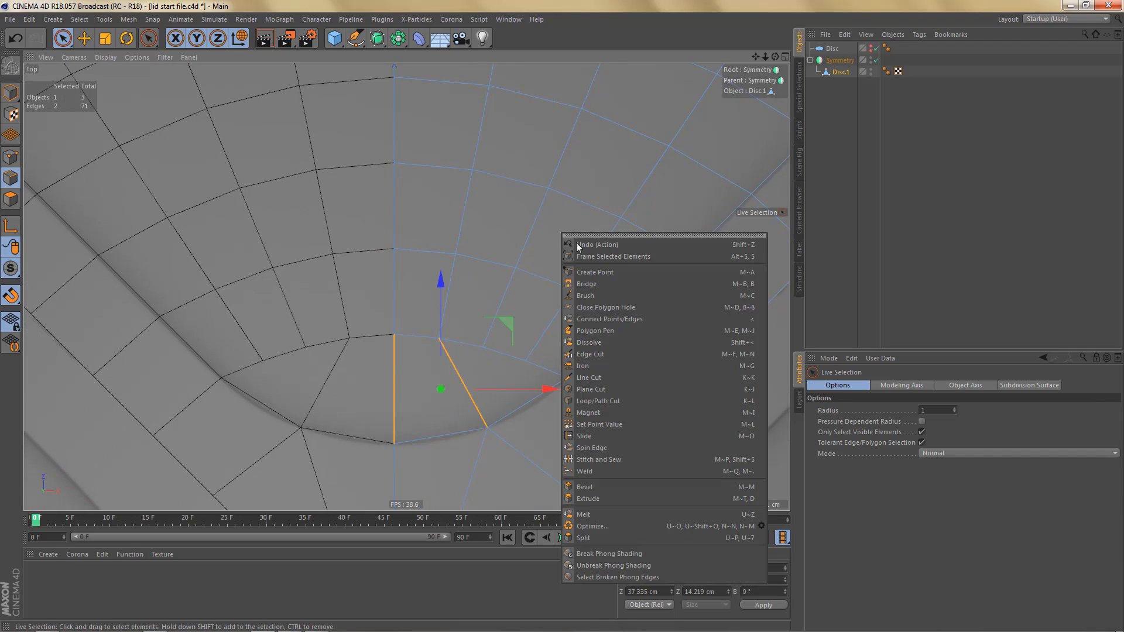
left_click(603, 320)
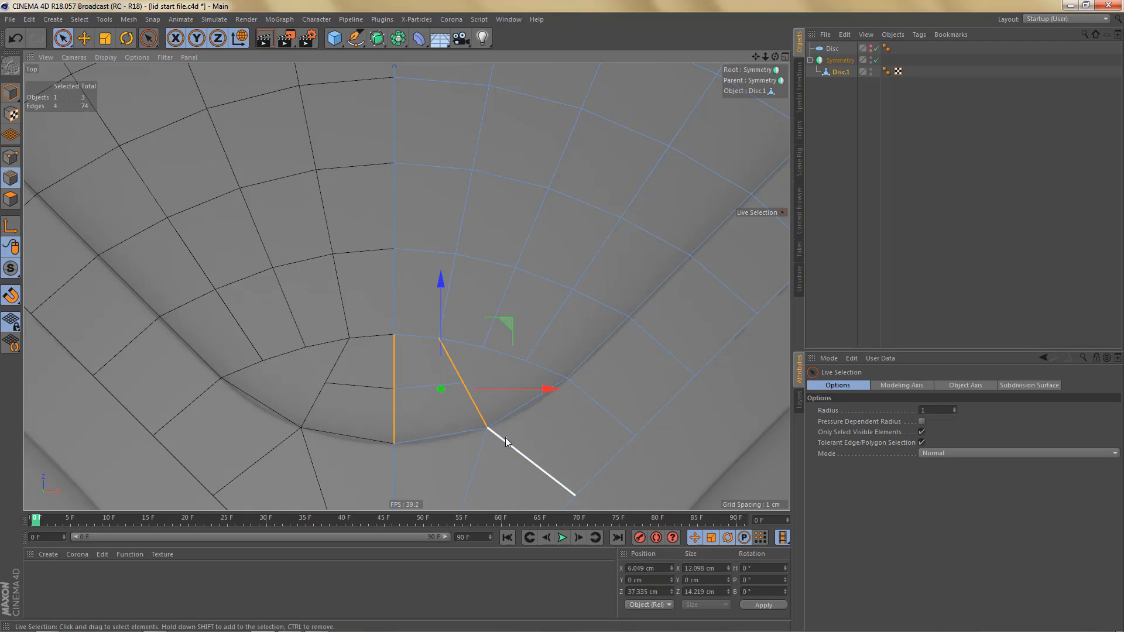
- Bridge the lower half of the split side edge to the row's last edge and close the remaining polygon hole
middle_click_drag(505, 437, 455, 438, "alt")
right_click_drag(436, 397, 452, 396, "alt")
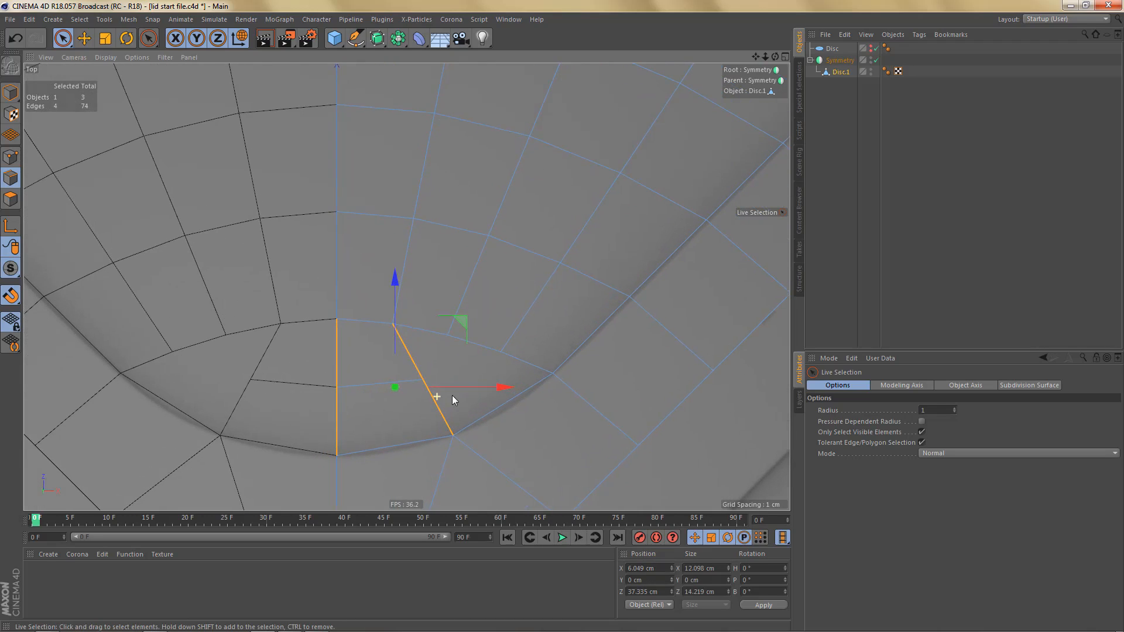
key("b")
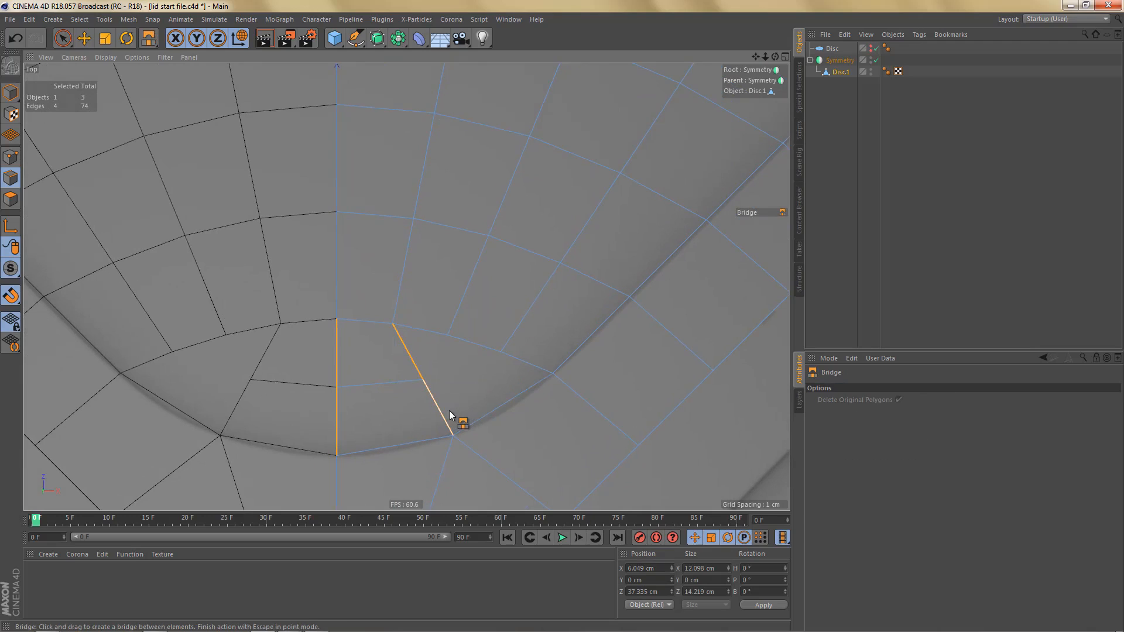
left_click_drag(447, 414, 511, 368)
right_click(430, 337)
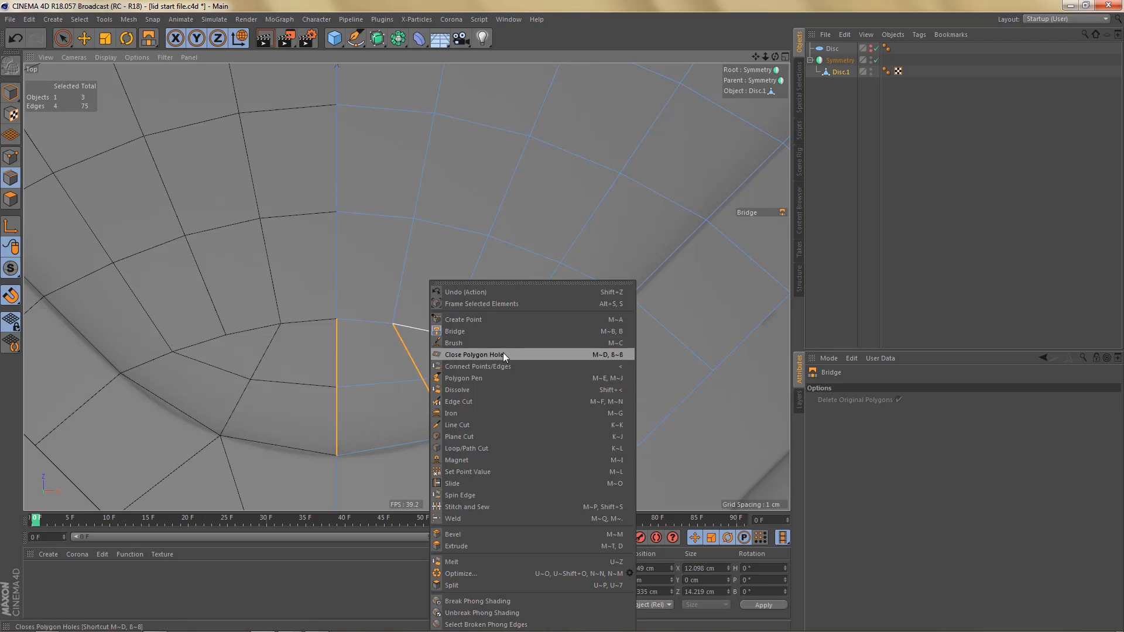
left_click(503, 353)
left_click(450, 342)
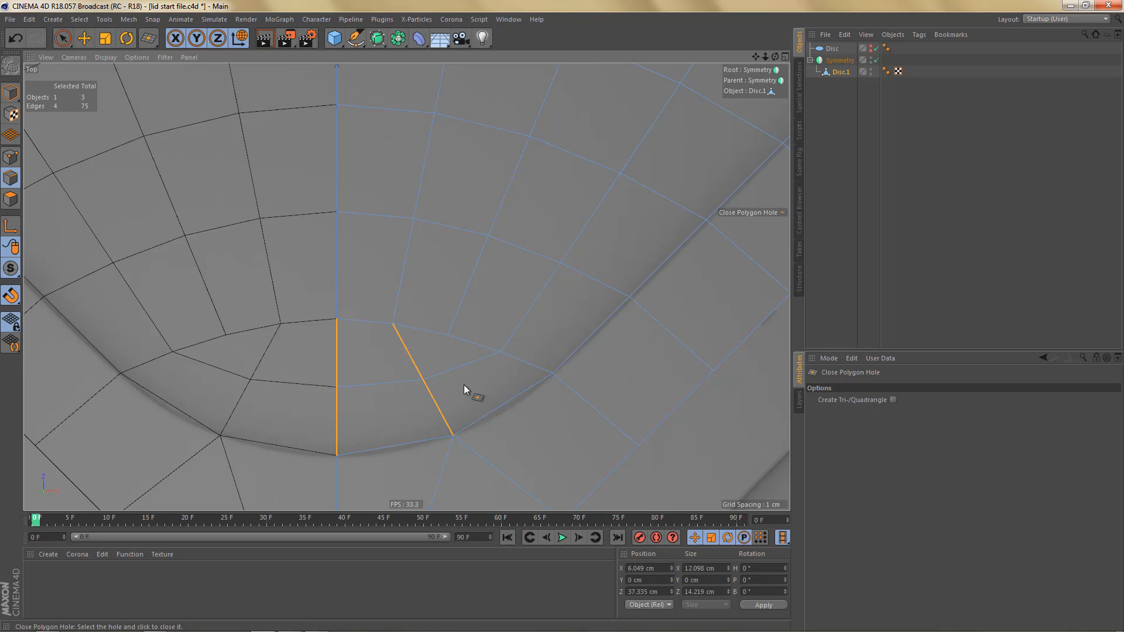
- Set the top view's background image transparency to 92 %
scroll(464, 385, "down", 6)
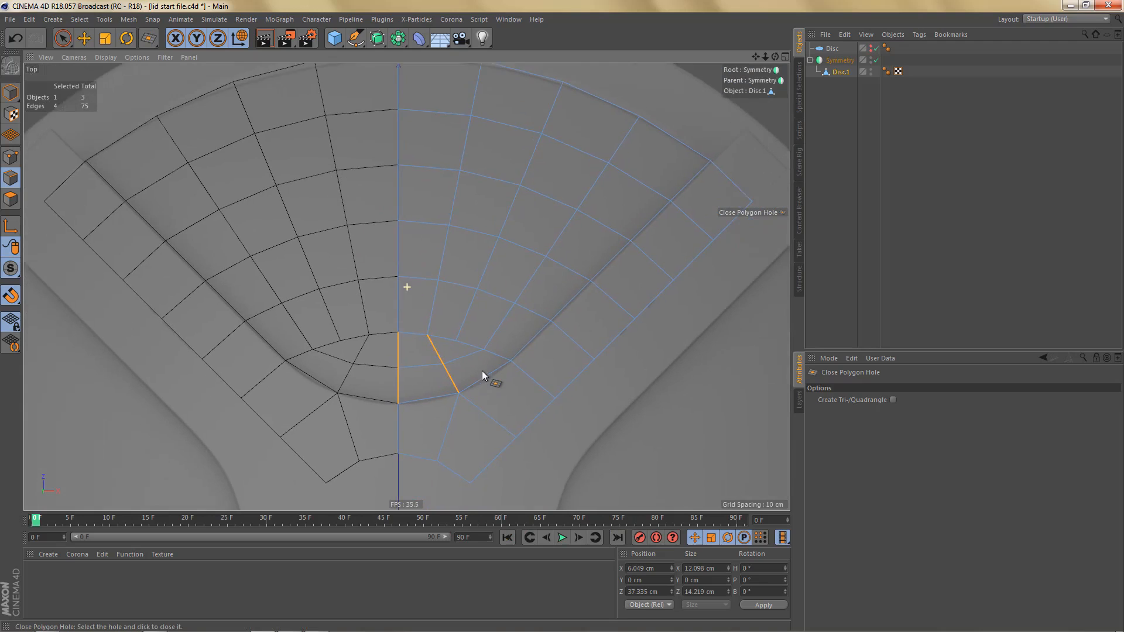
middle_click_drag(483, 371, 481, 351, "alt")
key("shift+v")
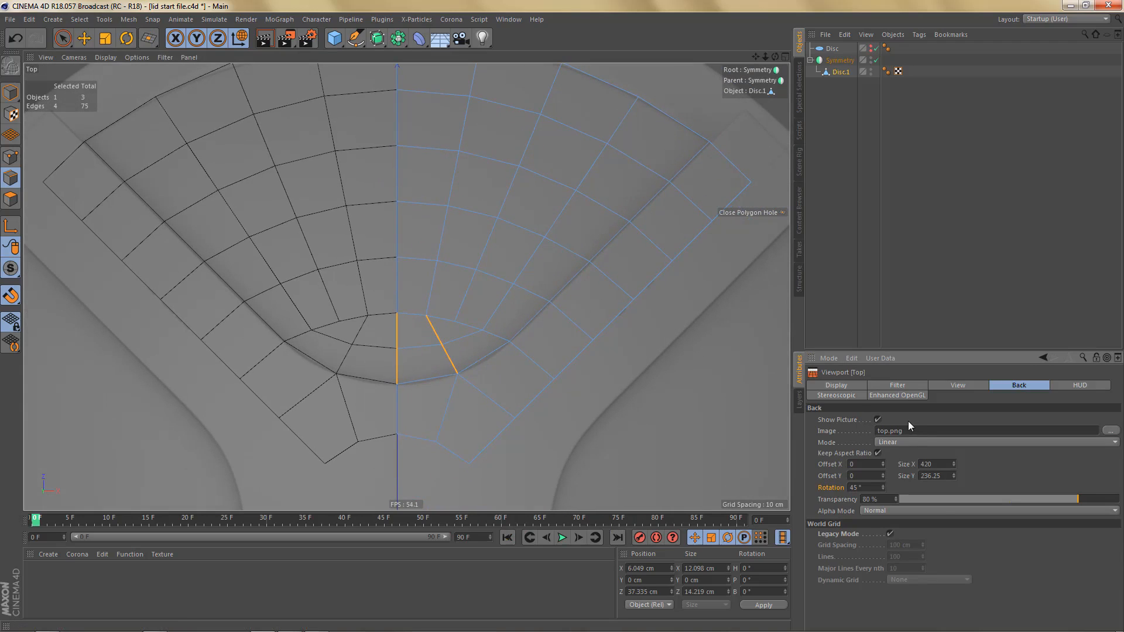
left_click_drag(1086, 497, 1105, 499)
middle_click_drag(454, 301, 502, 451, "alt")
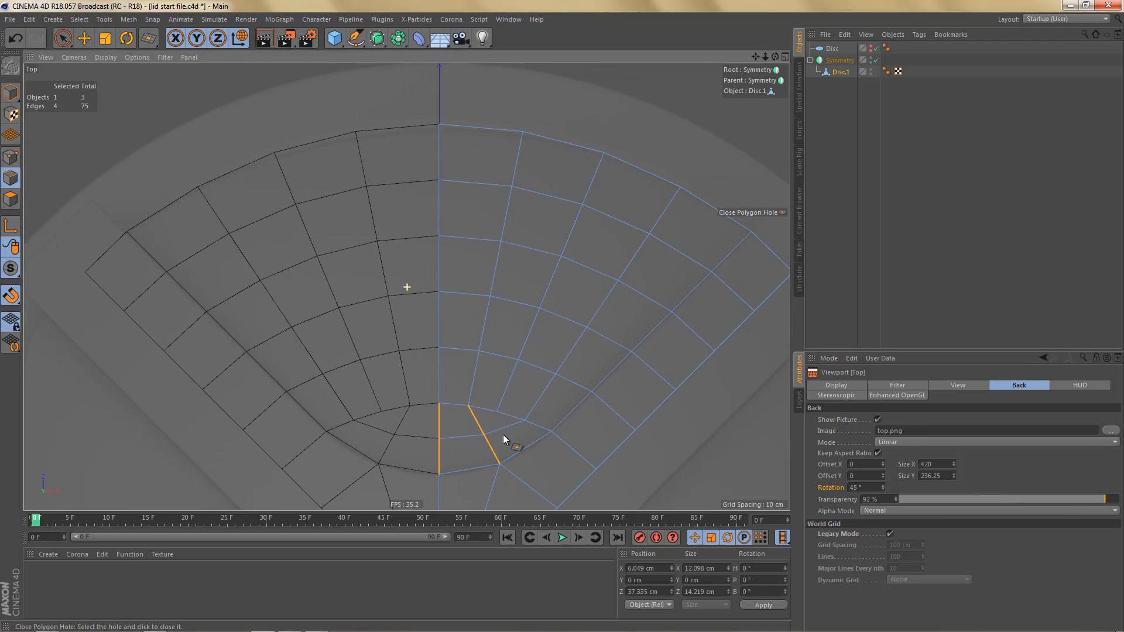
mouse_move(504, 435)
middle_mouse_down("alt")
mouse_move(500, 419)
mouse_move(493, 432)
middle_mouse_up("alt")
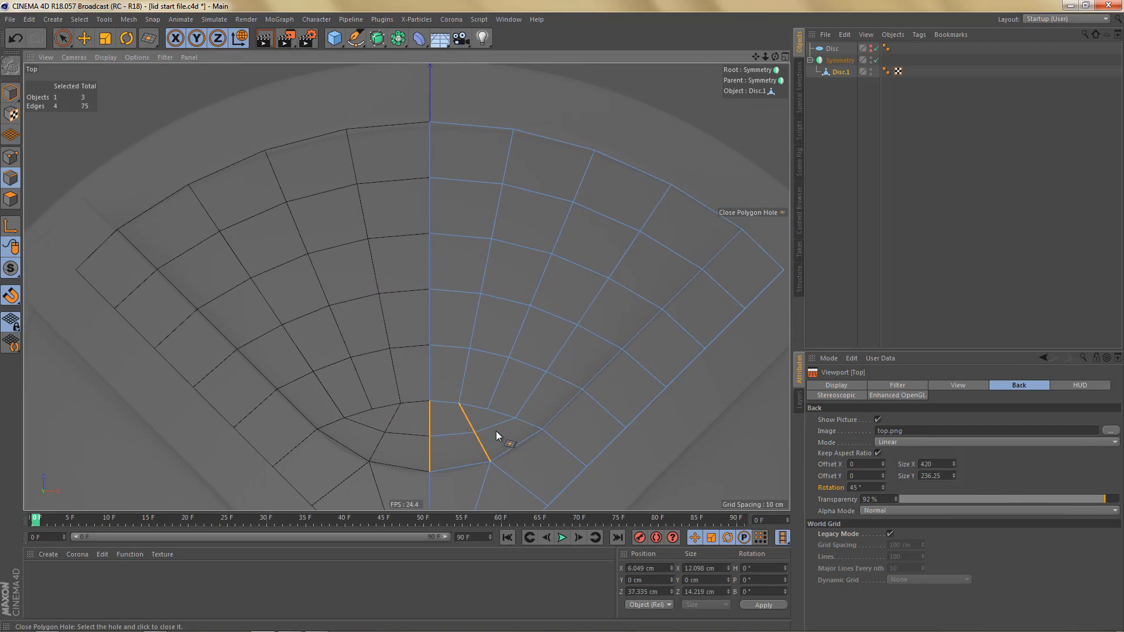
- Slide the innermost row's three points off the centre line outward and shift the corner patch's interior point toward that row
scroll(497, 425, "up", 2)
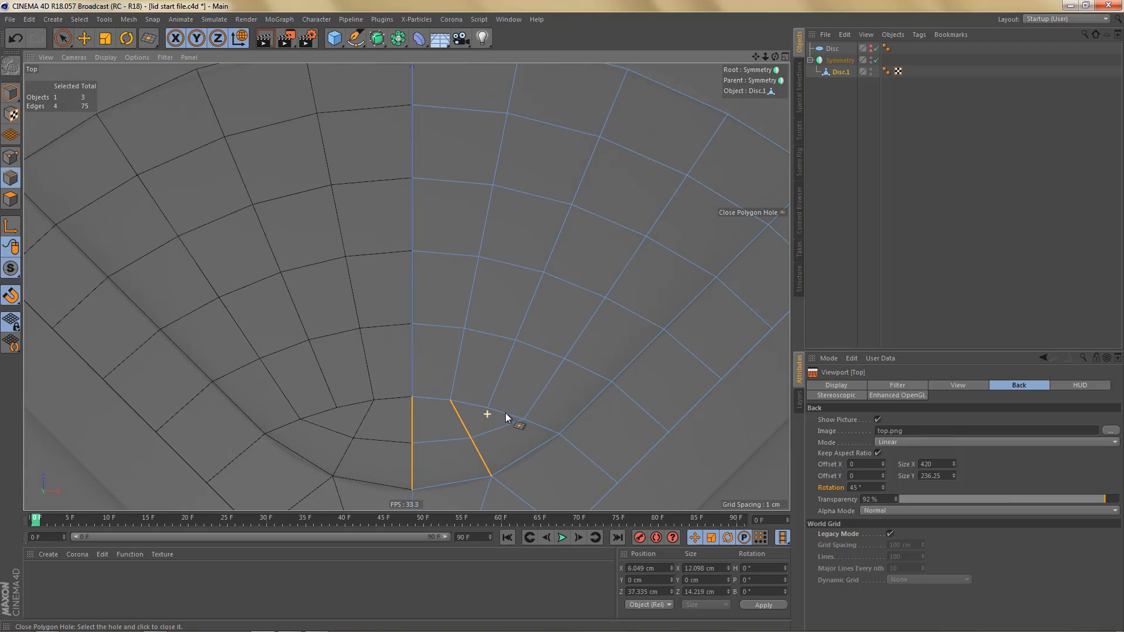
key("Return")
key("Return")
key("m")
key("o")
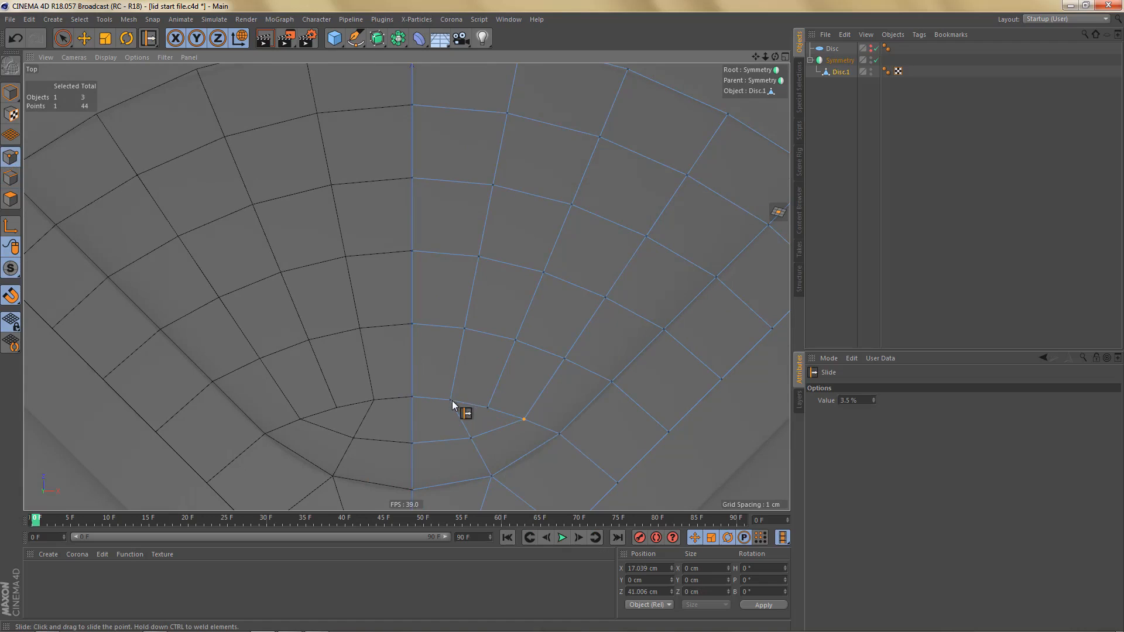
left_click_drag(450, 400, 521, 404)
left_click_drag(472, 438, 476, 427)
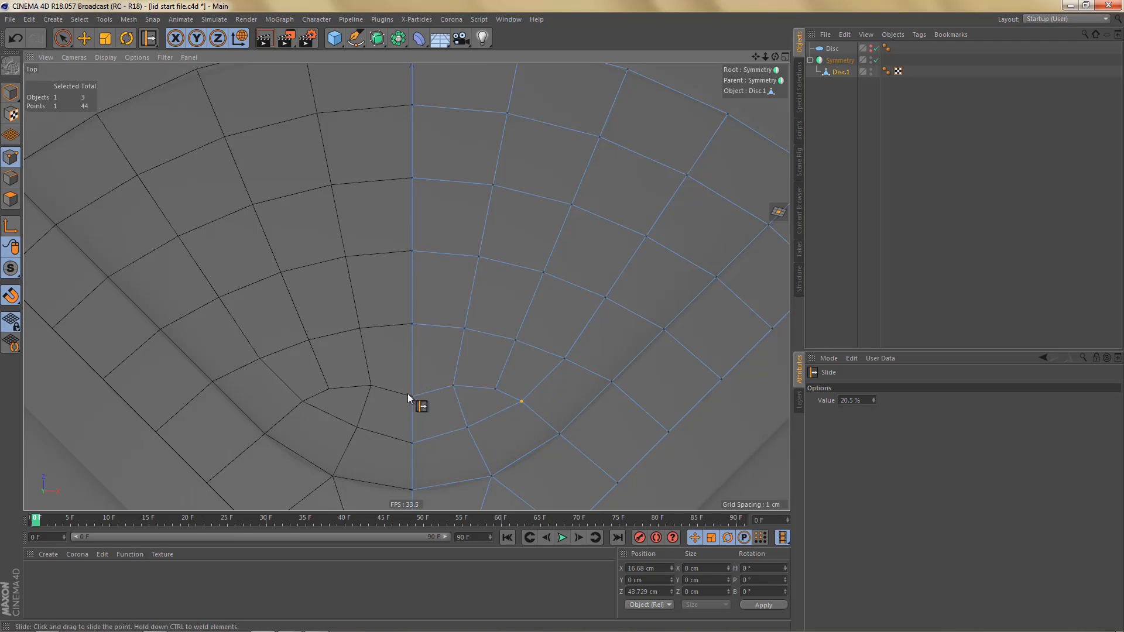
- Slide the centre-line points of the two innermost rows outward and adjust their neighbouring points to even out the quads
left_click_drag(413, 379, 497, 385)
left_click_drag(412, 318, 568, 356)
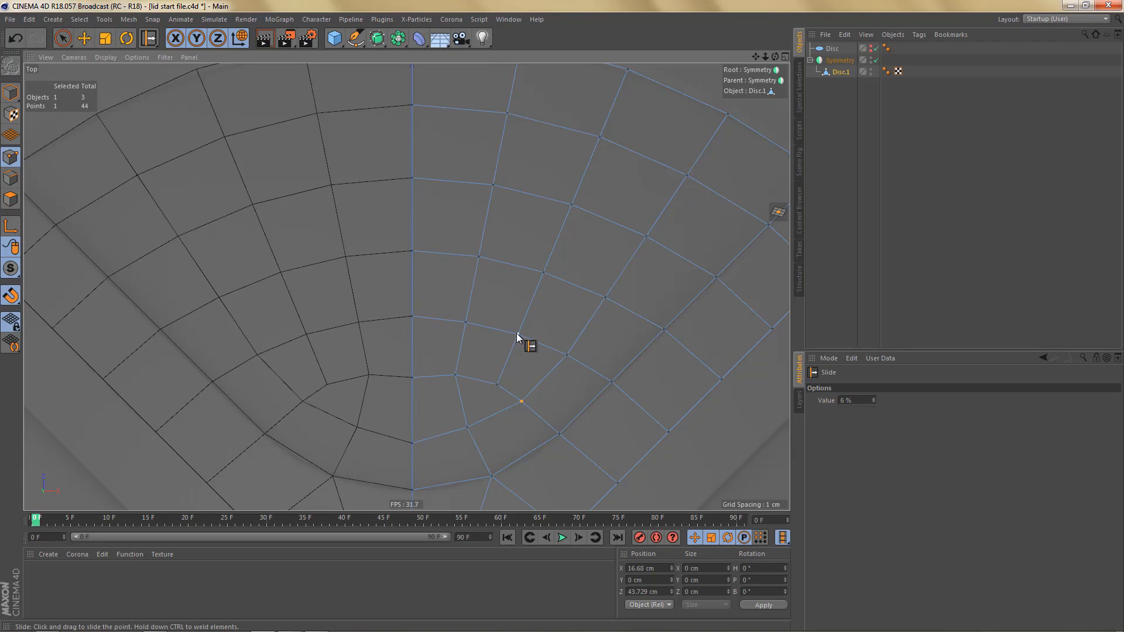
scroll(492, 347, "up", 1)
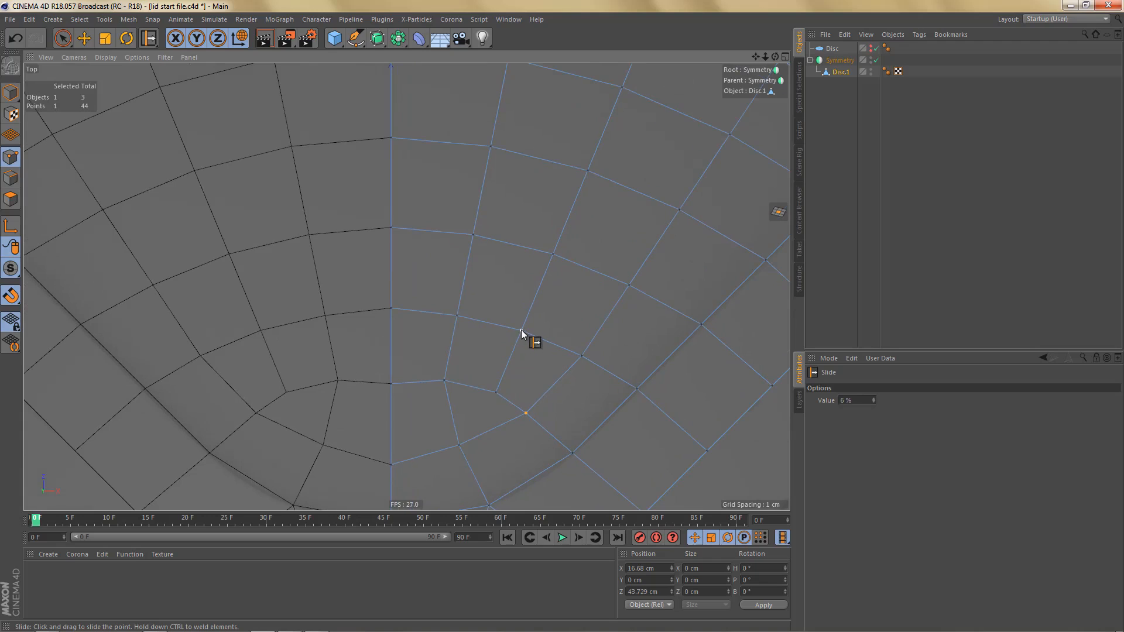
left_click_drag(521, 330, 460, 308)
middle_click_drag(493, 336, 480, 295, "alt")
right_click_drag(481, 302, 492, 324, "alt")
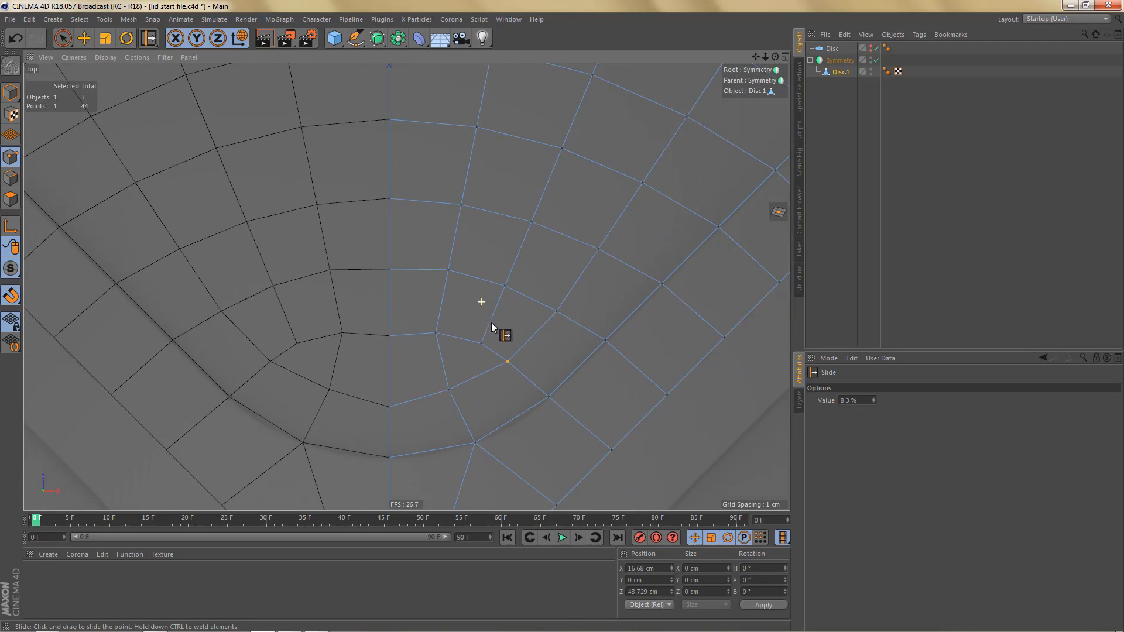
- Select each of the two innermost edge rows from the centre line to the spoke and space their points evenly
key("Return")
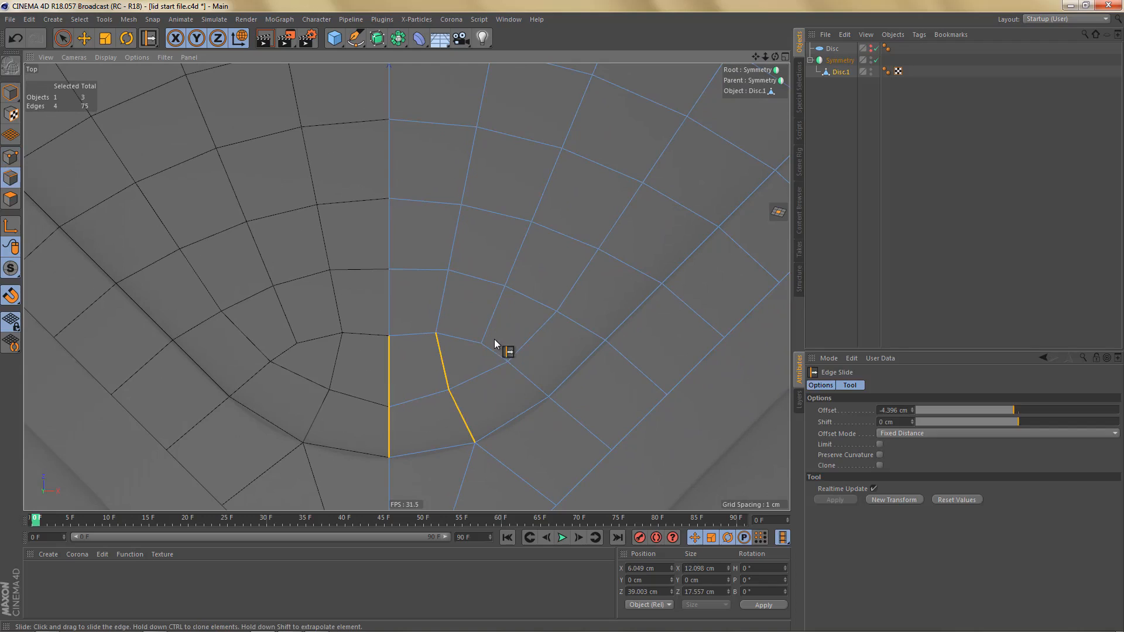
left_click(411, 275)
left_click(576, 328, "ctrl+shift")
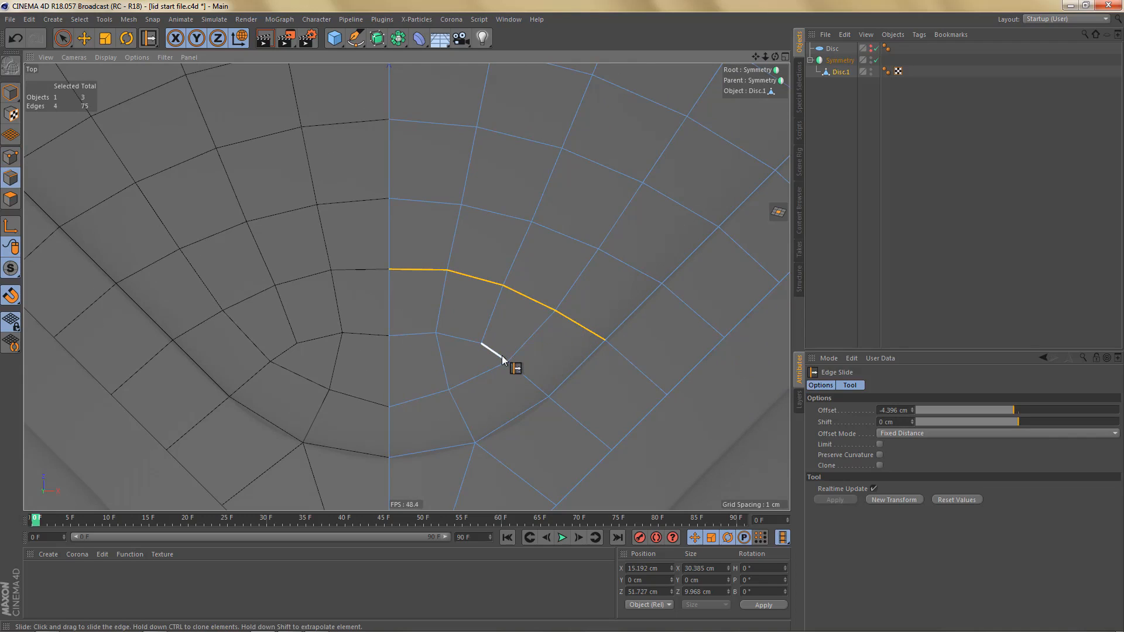
left_click(526, 375, "ctrl+shift")
left_click(404, 334)
key("e")
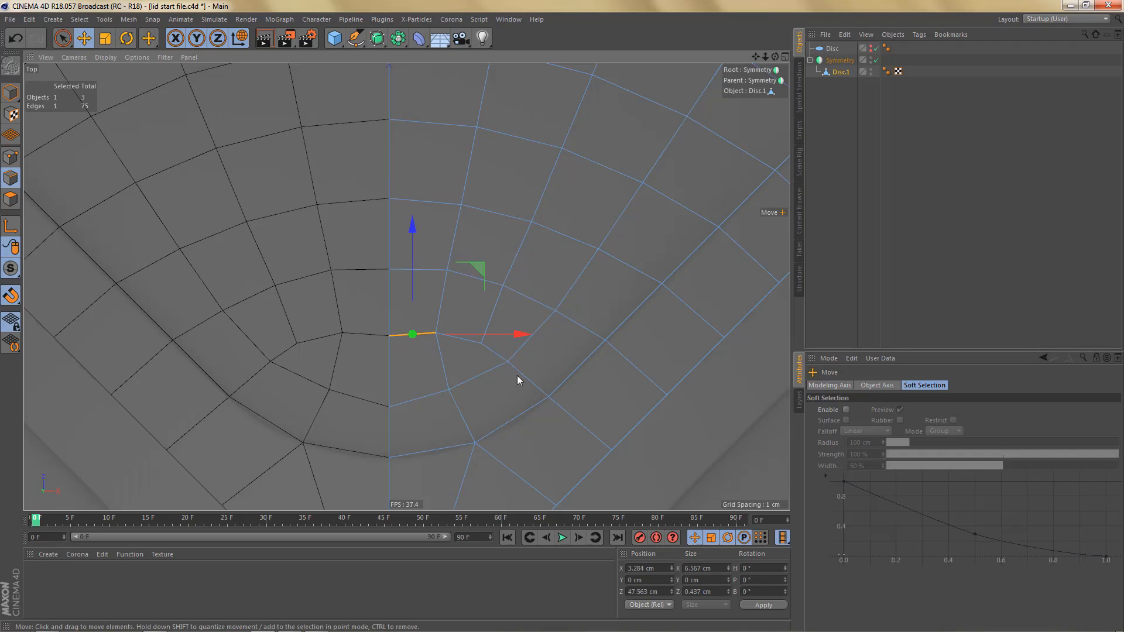
left_click(514, 376, "ctrl+shift")
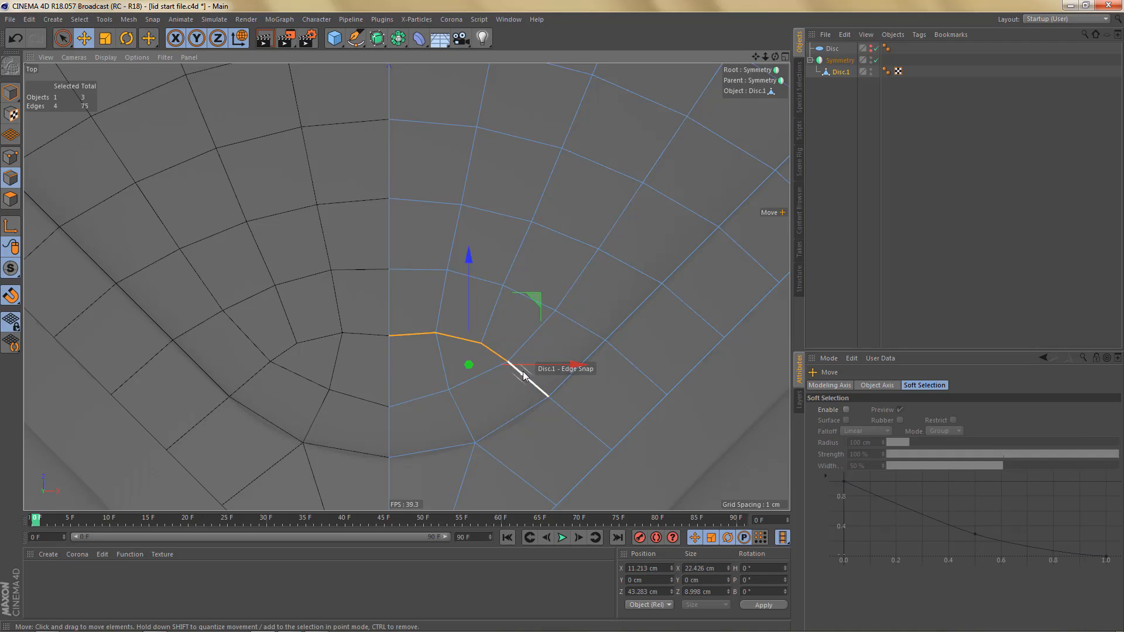
middle_click_drag(476, 396, 481, 375, "alt")
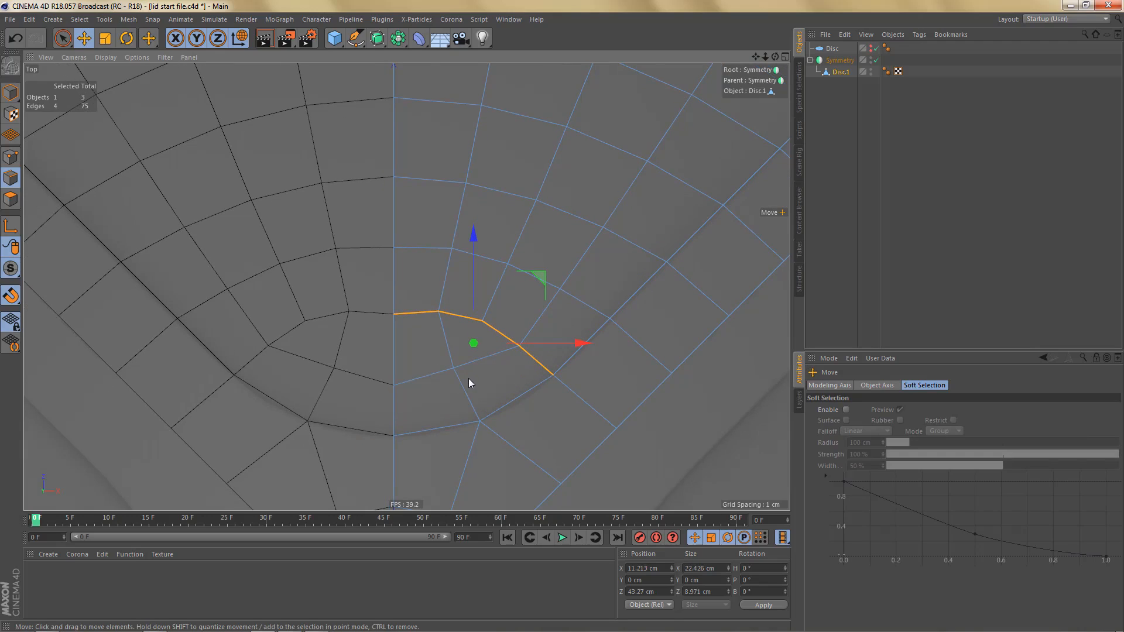
- Slide the corner patch's interior point and the innermost row's first two points slightly inward to smooth the quad flow
key("p")
key("m")
key("o")
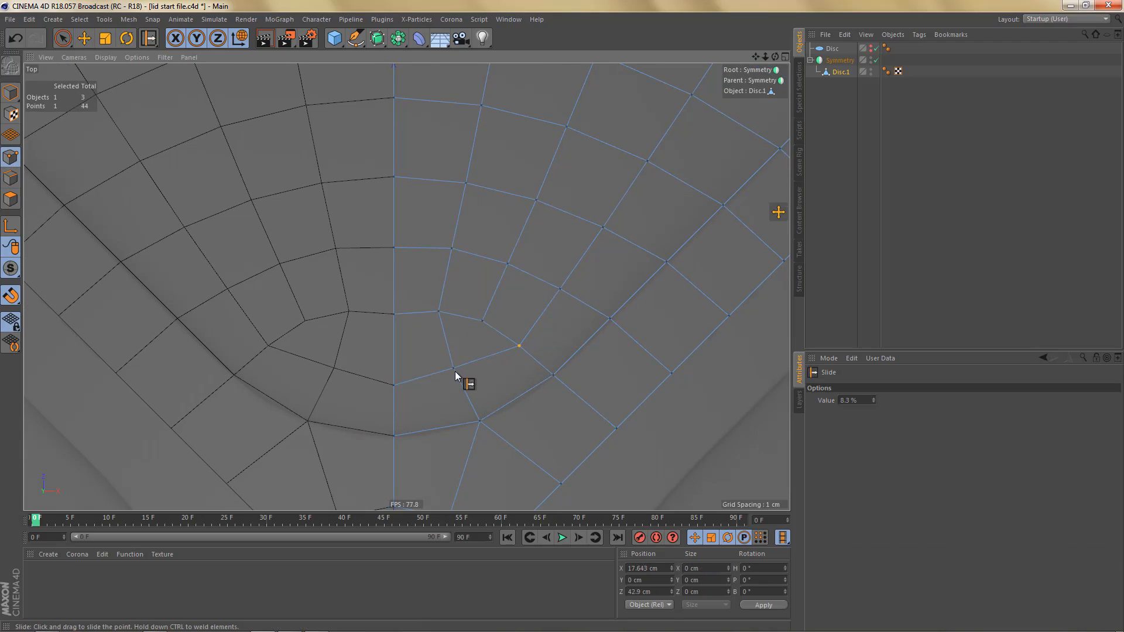
left_click_drag(456, 374, 457, 374)
left_click_drag(440, 318, 395, 319)
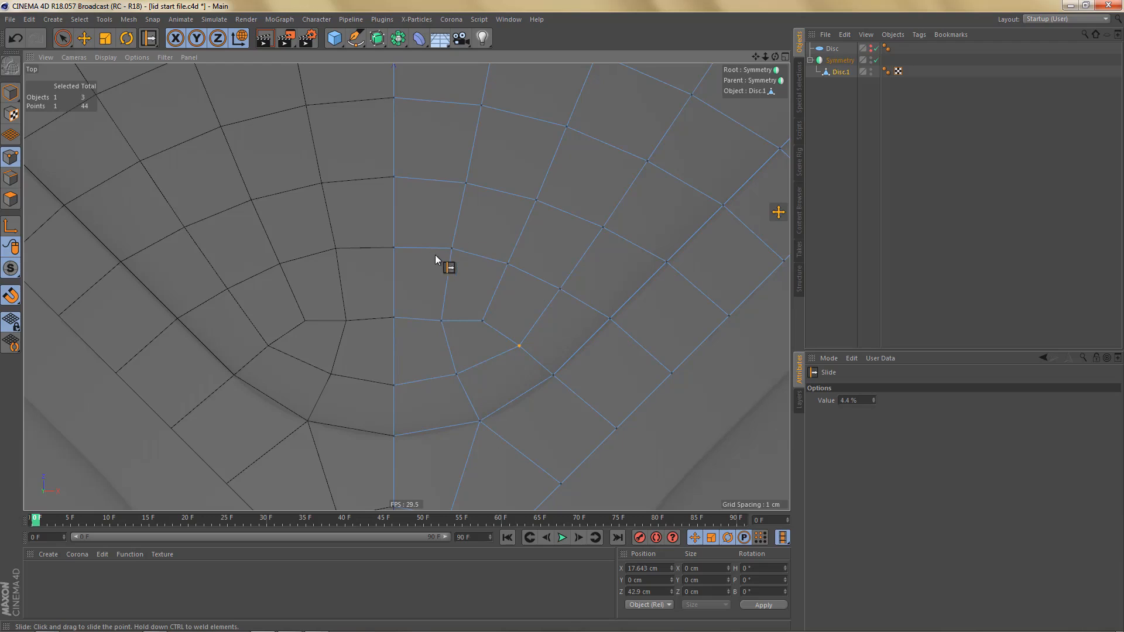
- Convert the Symmetry object to editable geometry, take Disc.1 out of its null and delete the leftover null
scroll(451, 252, "down", 8)
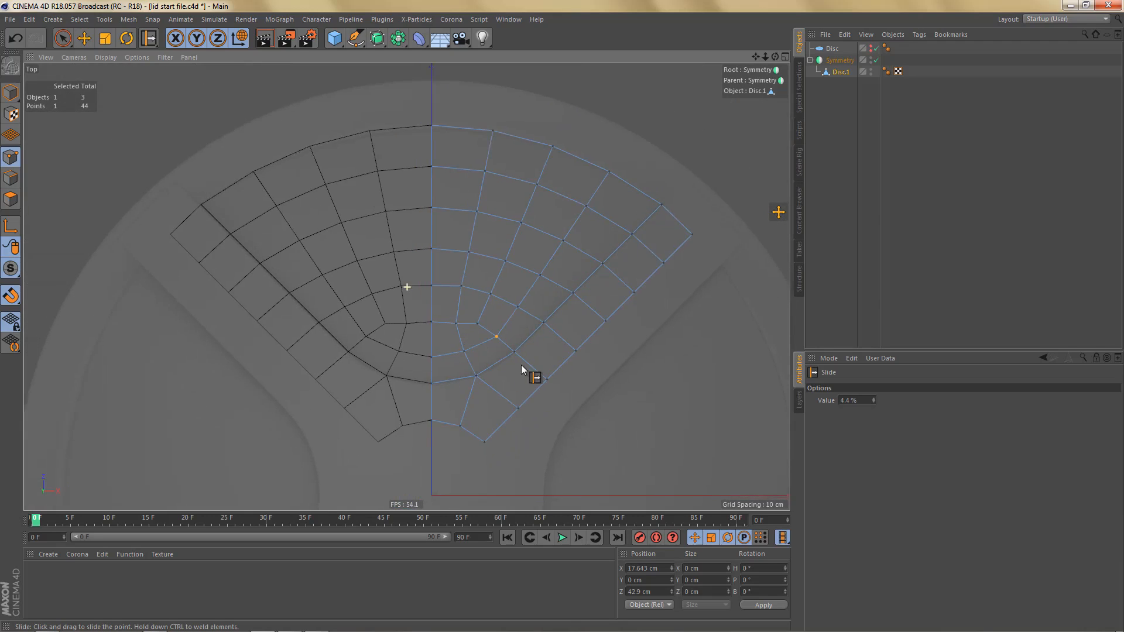
right_click_drag(486, 388, 481, 404, "alt")
middle_click_drag(471, 425, 435, 450, "alt")
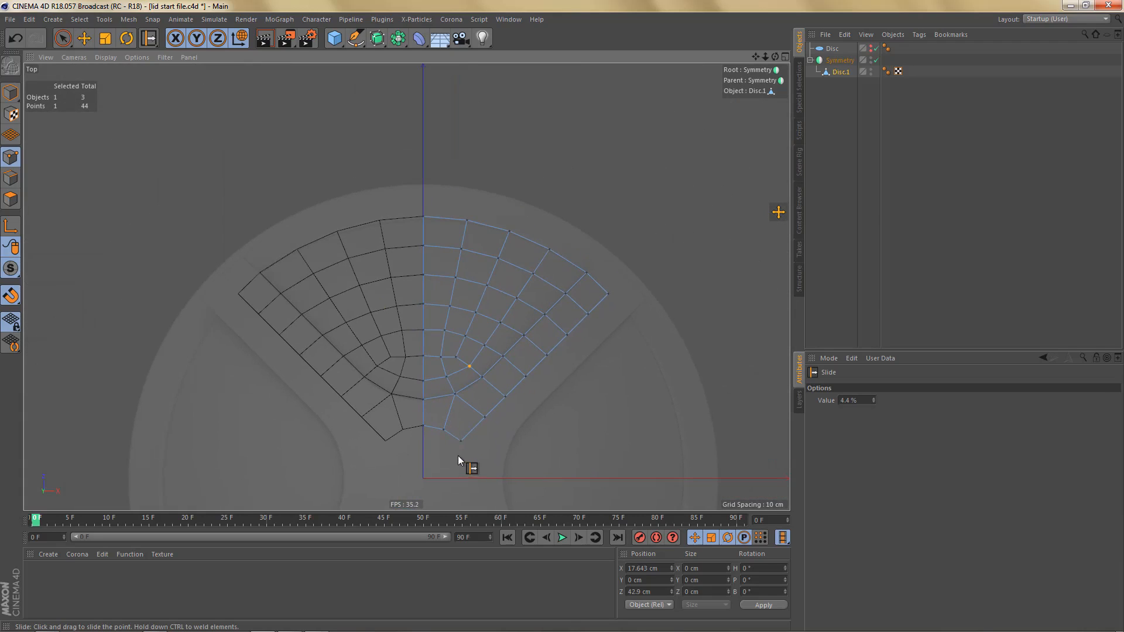
middle_click_drag(507, 393, 563, 277, "alt")
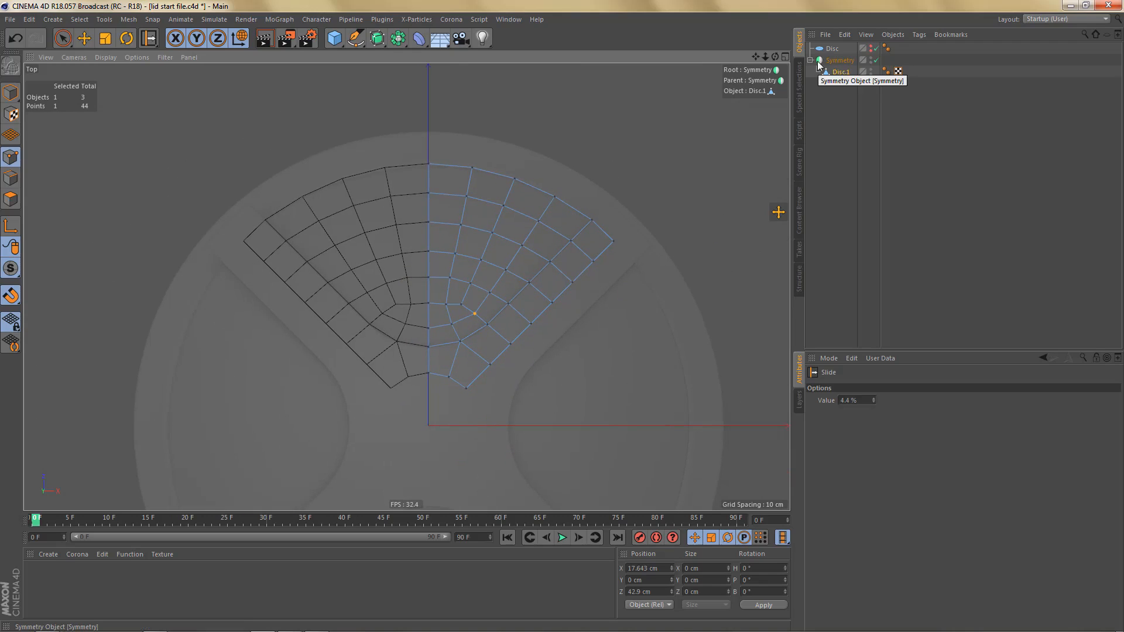
left_click(836, 63)
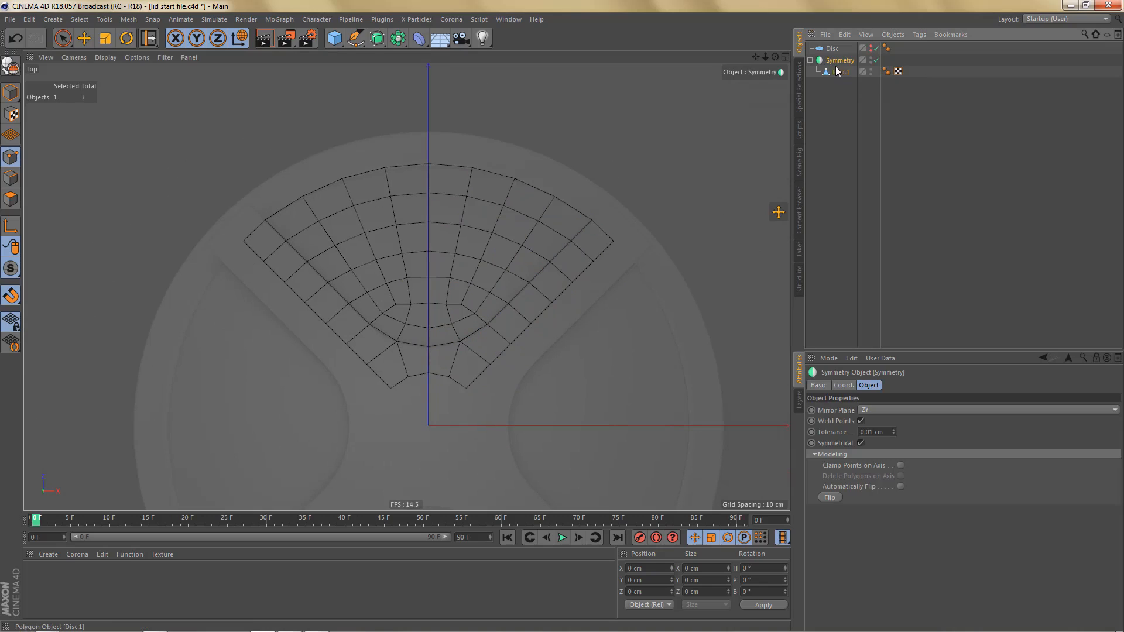
key("c")
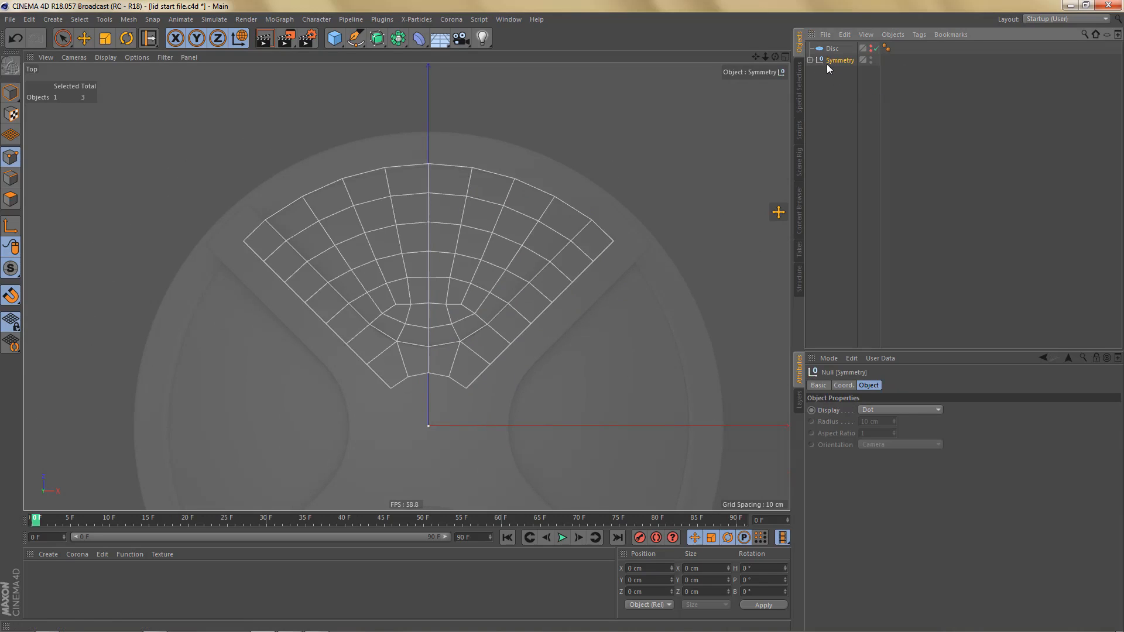
left_click_drag(841, 74, 838, 86)
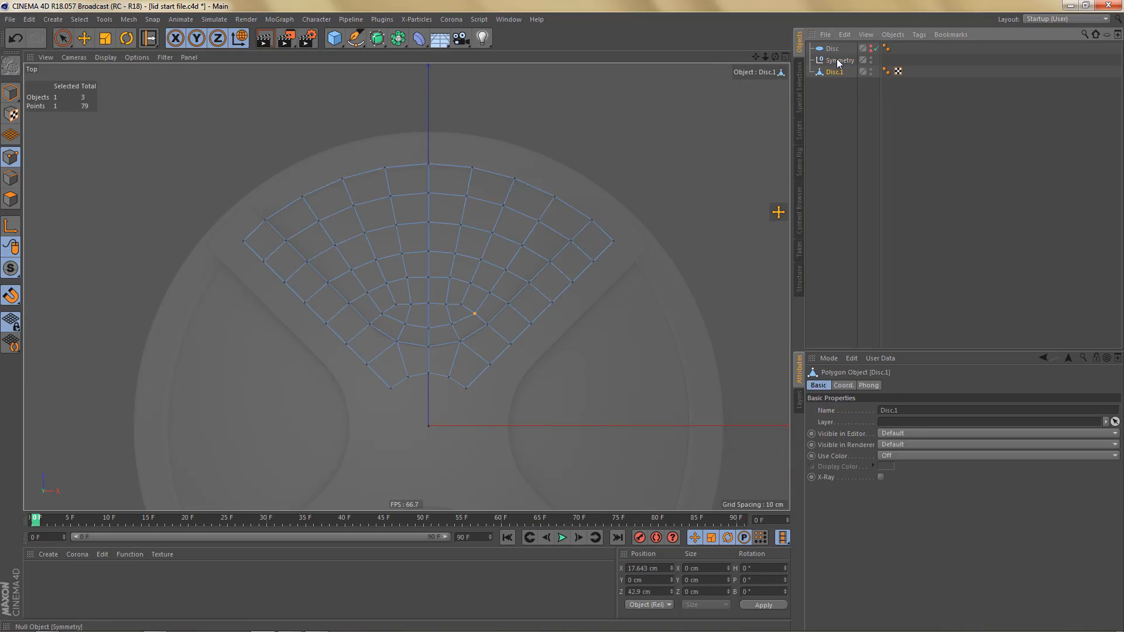
left_click(839, 62)
key("Delete")
left_click(832, 60)
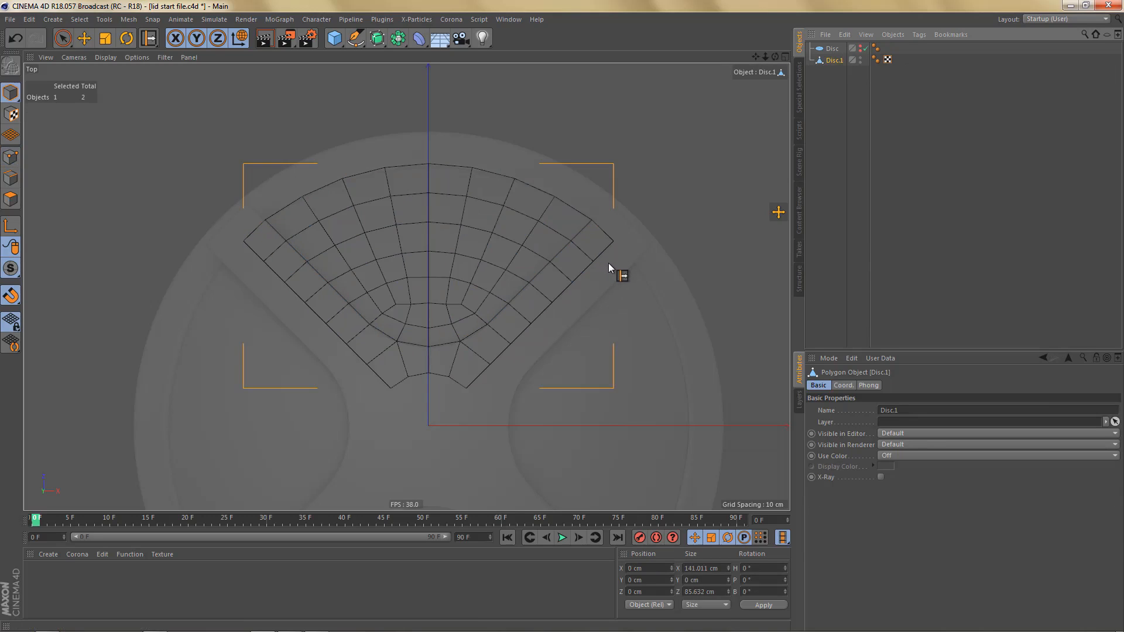
- Reset the rotation of the top view's background picture so the reference cross lines up with the world axes
key("shift+v")
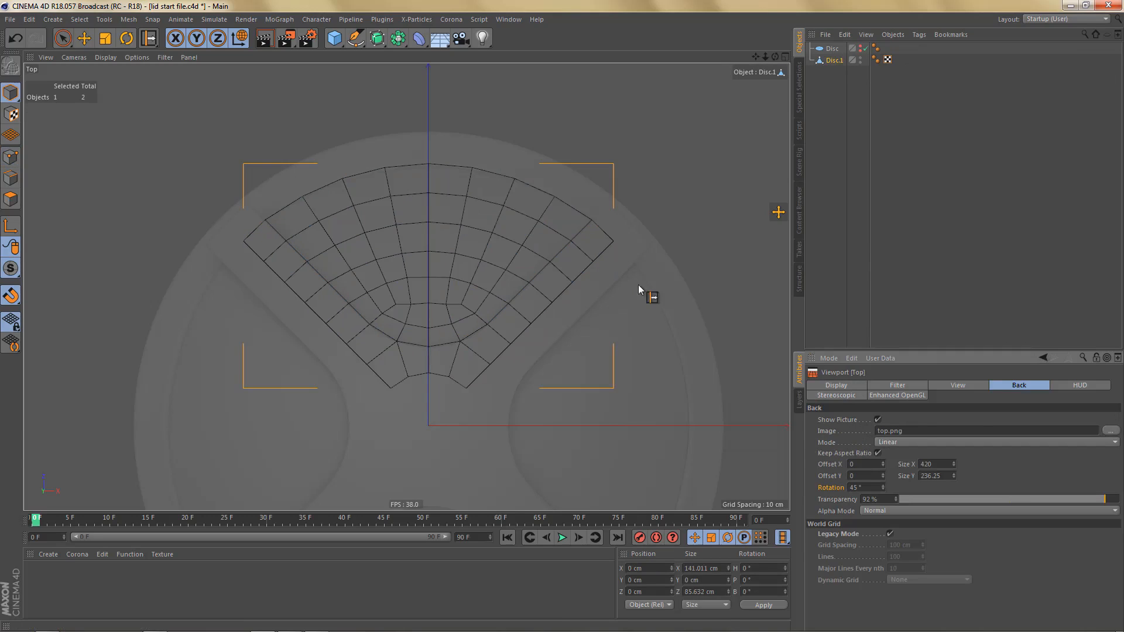
right_click(882, 489)
middle_click_drag(603, 275, 614, 275, "alt")
- Rotate Disc.1 about the vertical axis to a heading of 45°, covering one quarter of the lid
left_click(836, 61)
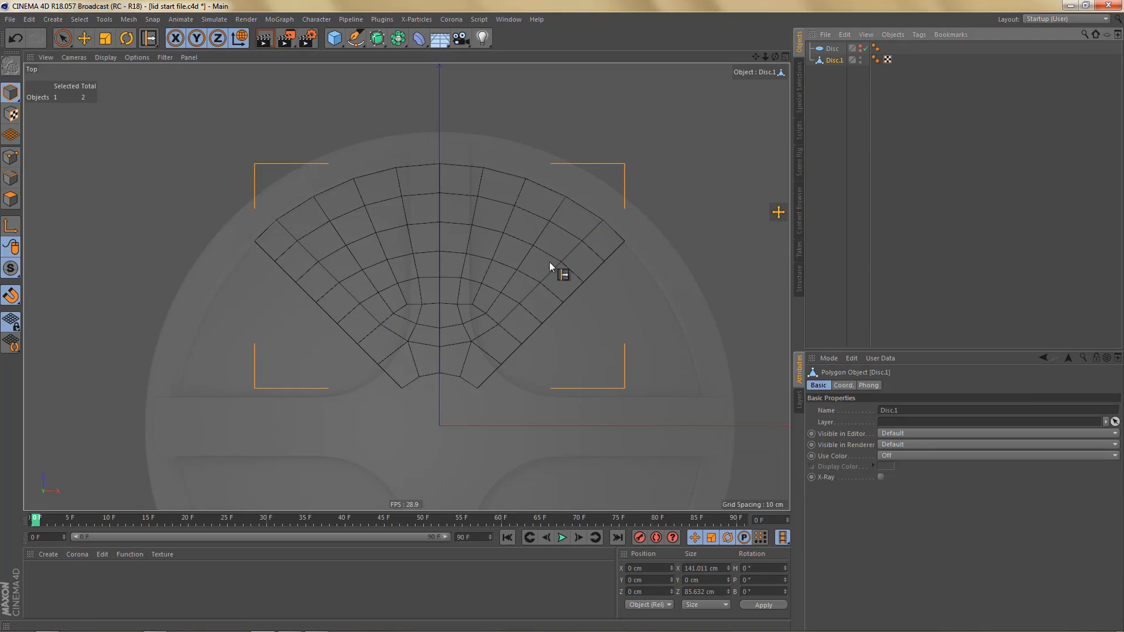
key("r")
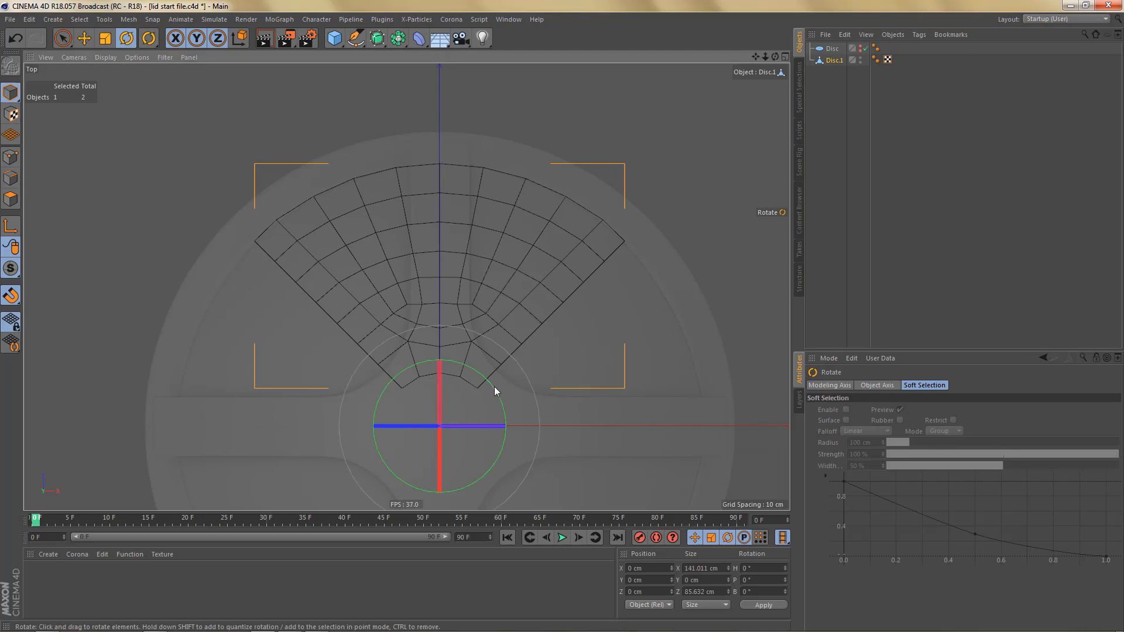
left_click_drag(497, 392, 451, 372)
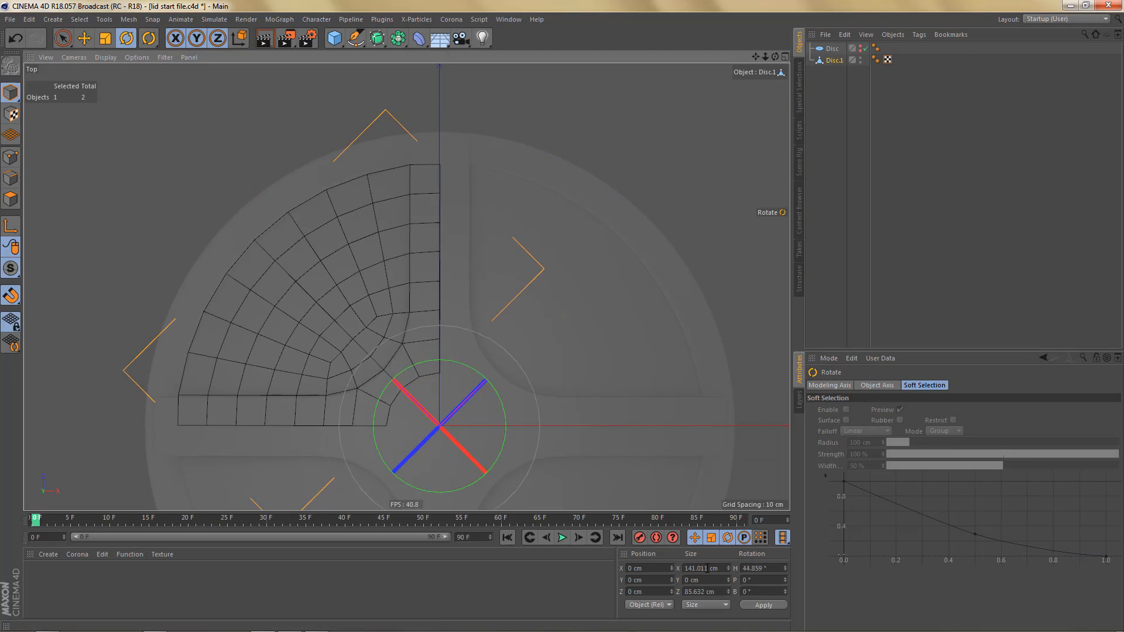
double_click(753, 568)
type("45")
key("Return")
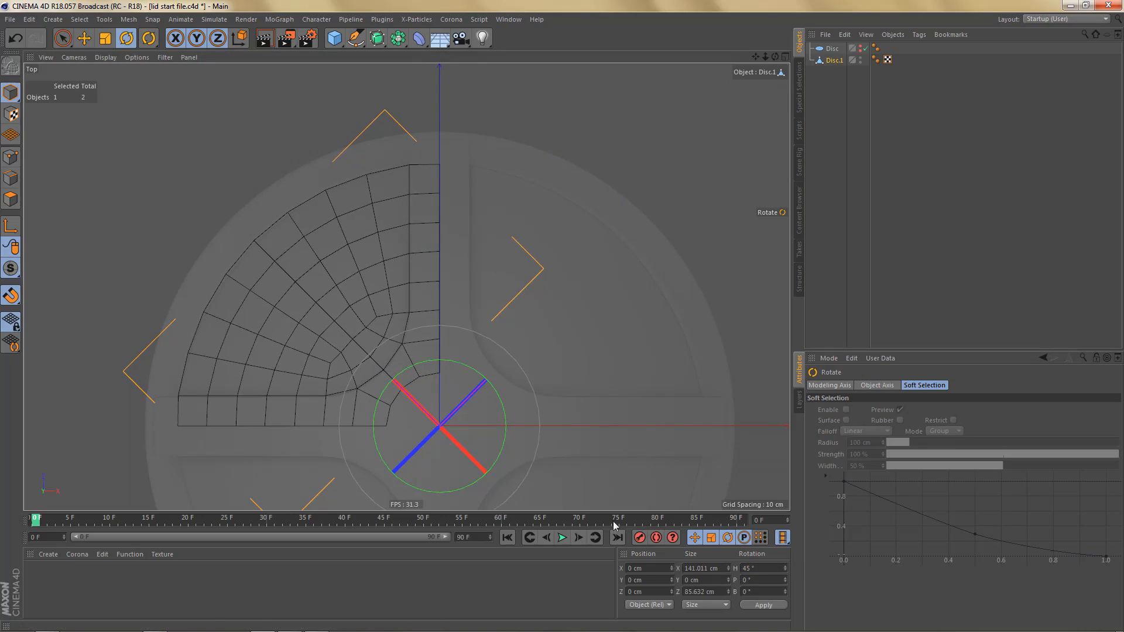
- Enable axis editing and set the heading of Disc.1's axis to 0° without rotating its geometry
left_click(11, 226)
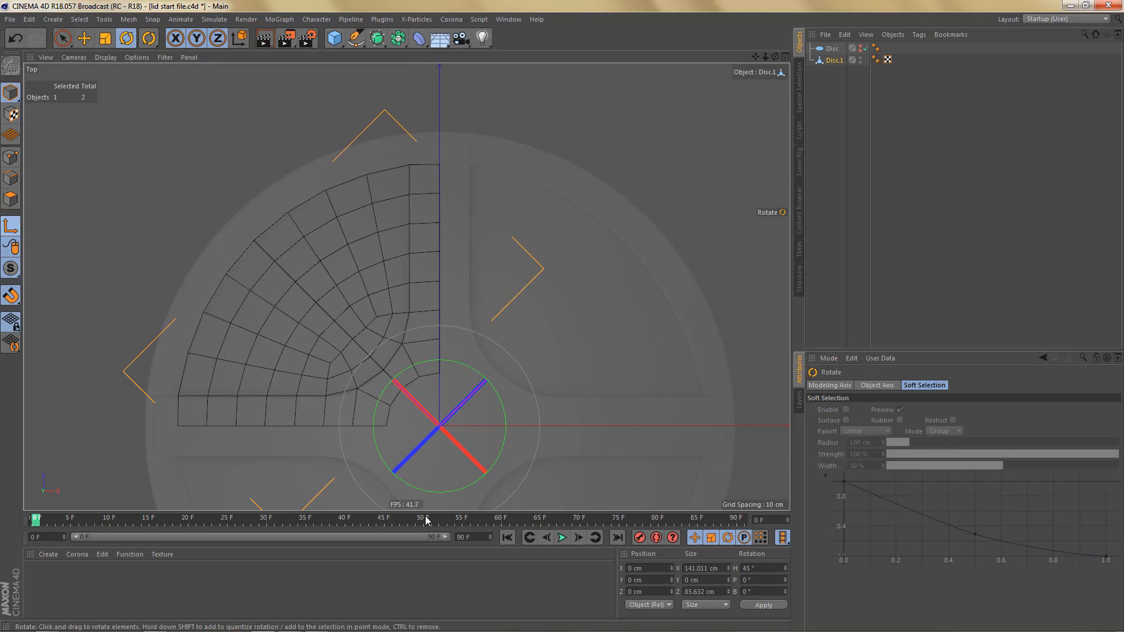
double_click(758, 568)
type("0")
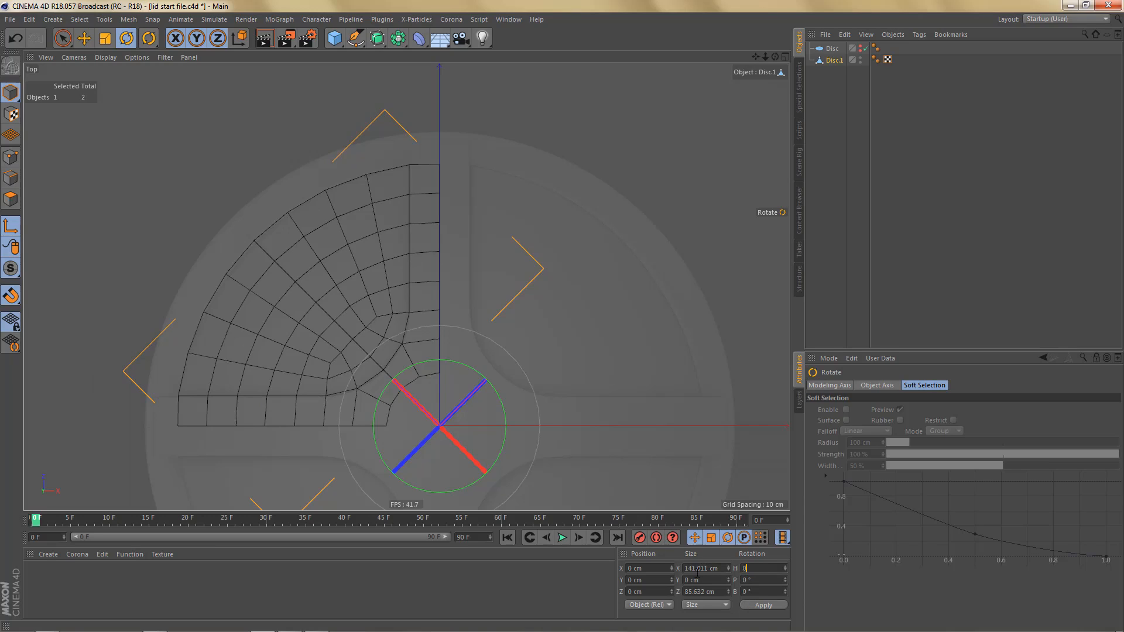
key("Return")
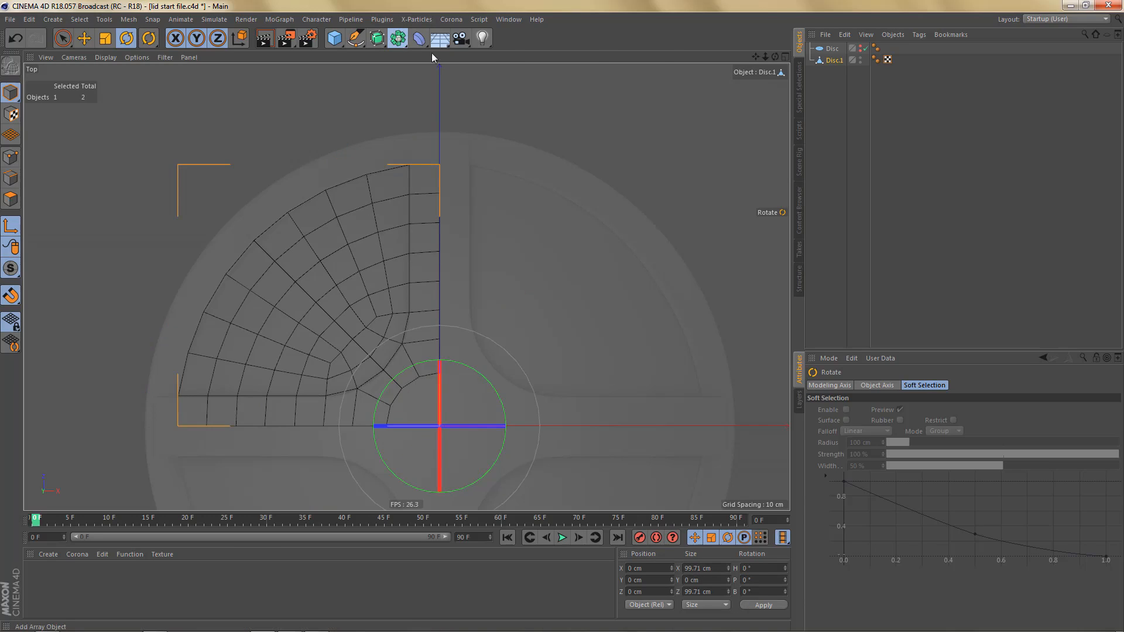
- Nest Disc.1 in two Symmetry generators, the inner mirroring across ZY and the outer across XY
left_click_drag(398, 38, 515, 100)
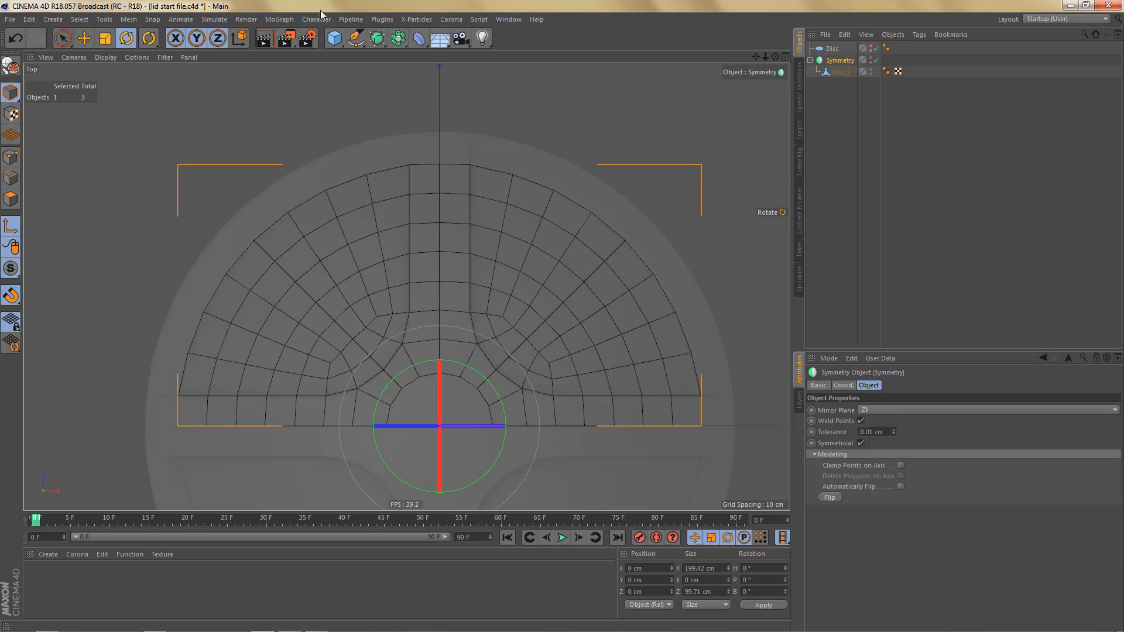
left_click(398, 38)
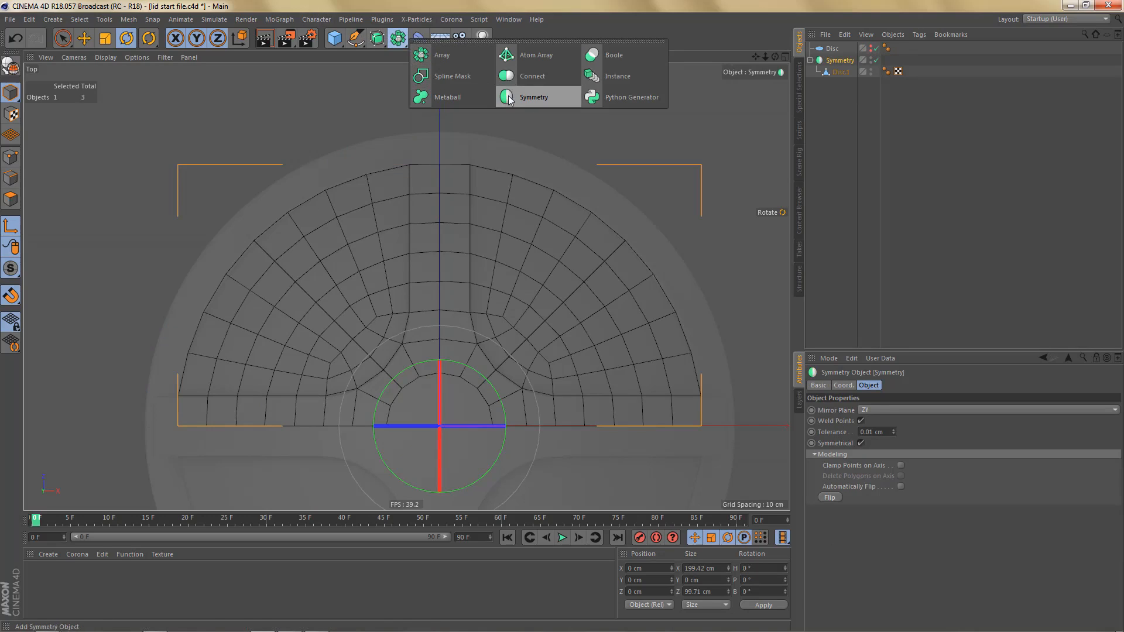
left_click(530, 97)
left_click(862, 408)
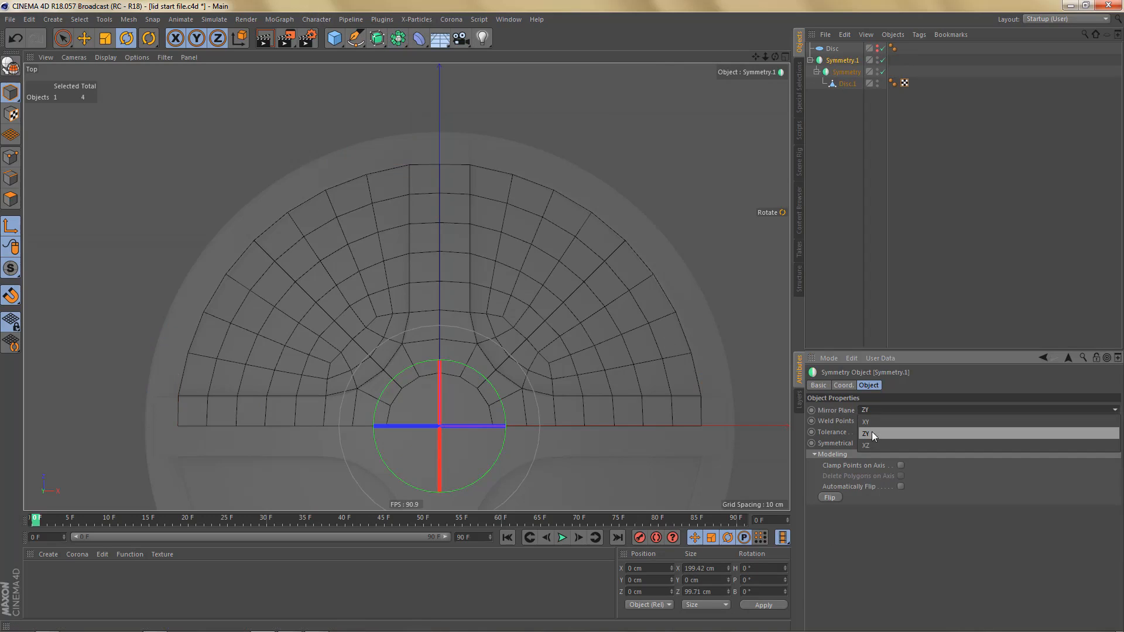
left_click(872, 431)
left_click(884, 408)
left_click(889, 423)
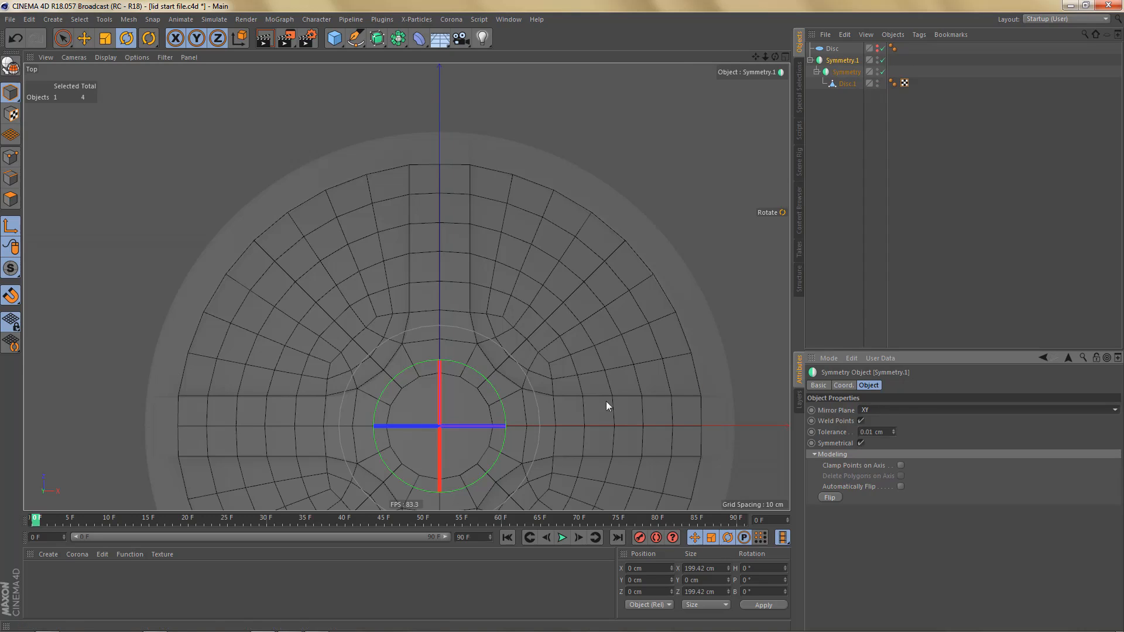
- Convert the nested Symmetry objects to editable geometry, take out the full Disc.1 mesh and delete the remaining nulls
scroll(470, 205, "down", 4)
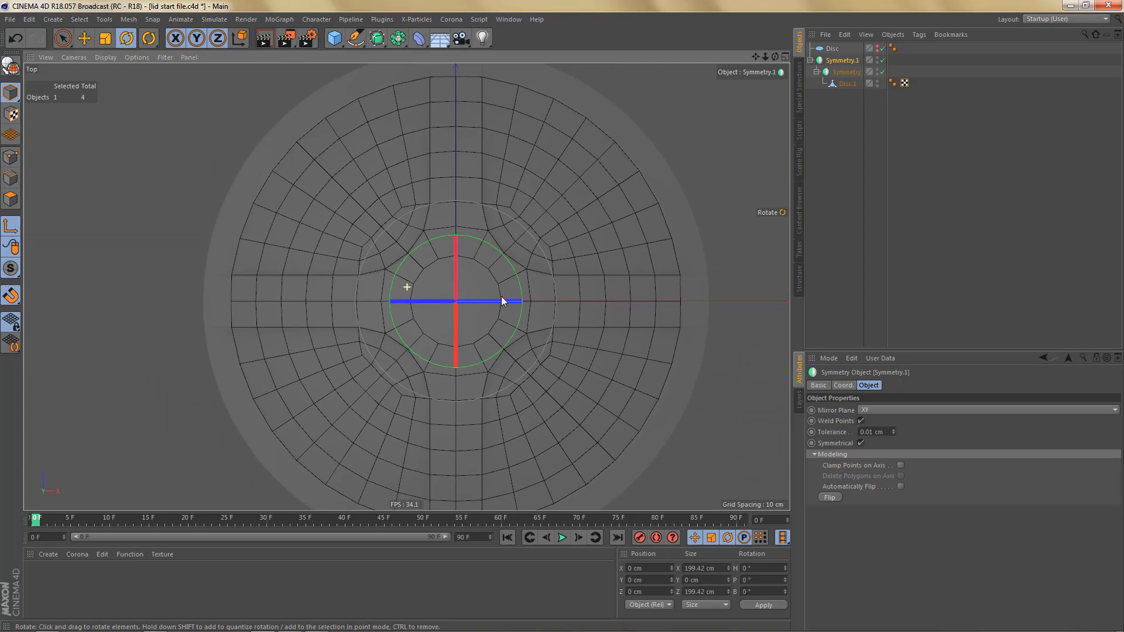
scroll(483, 315, "down", 2)
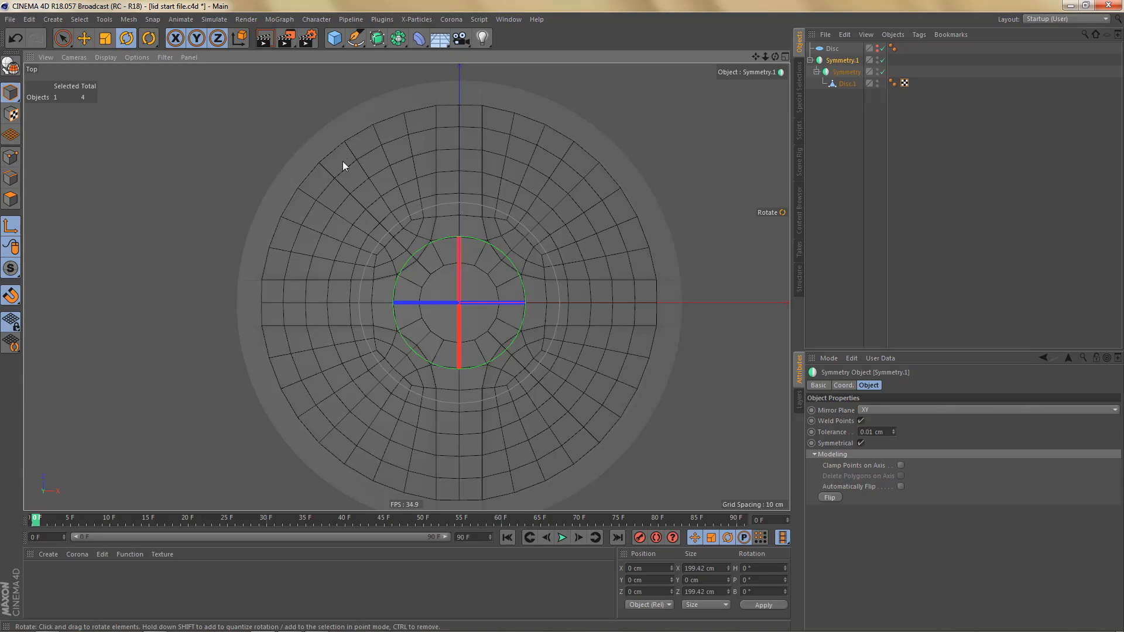
scroll(346, 158, "up", 3)
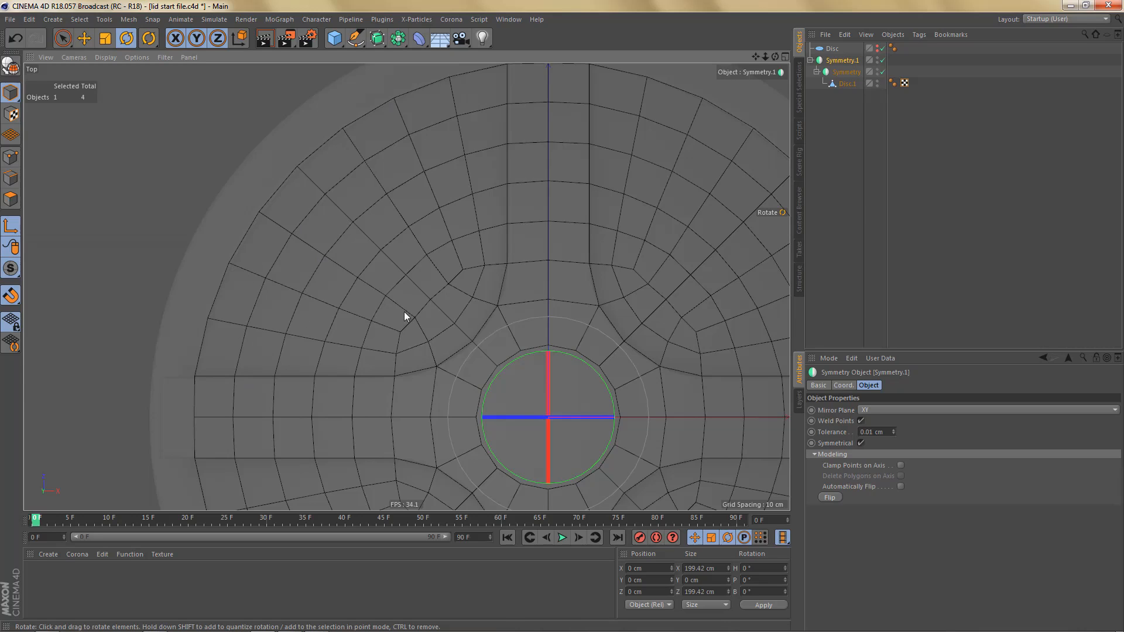
scroll(404, 316, "down", 6)
scroll(489, 314, "up", 1)
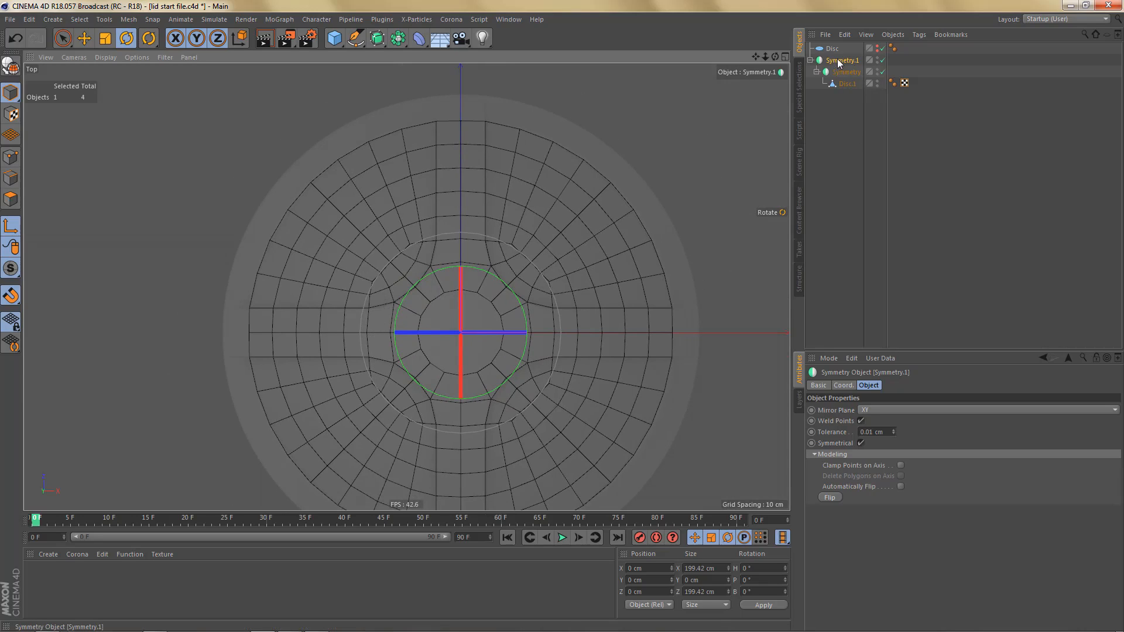
key("c")
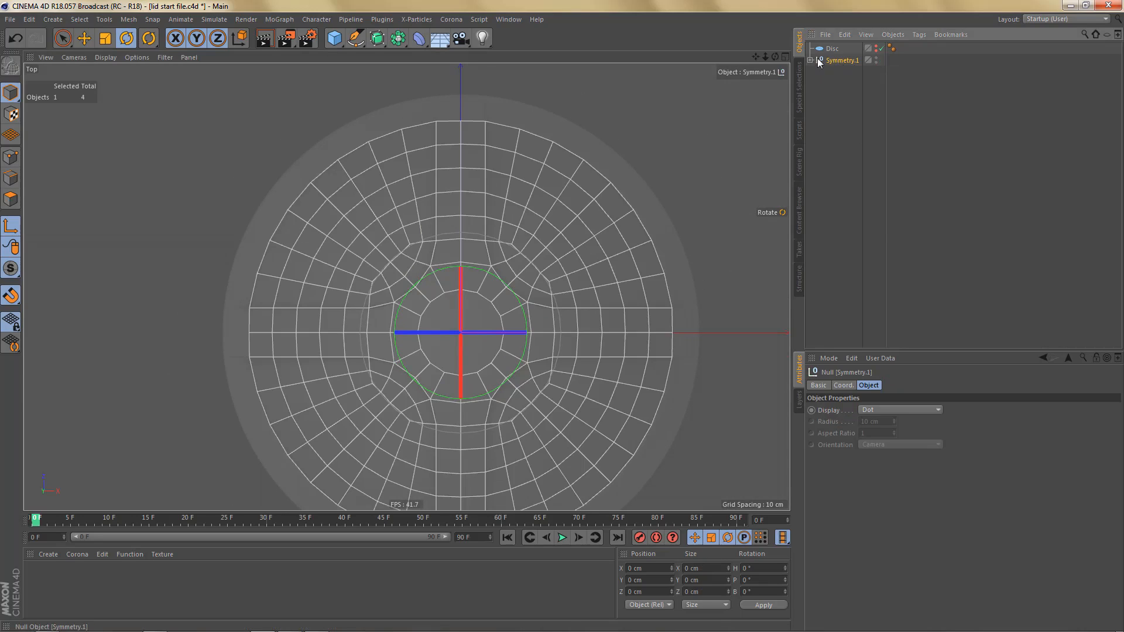
left_click(810, 60)
left_click(841, 86)
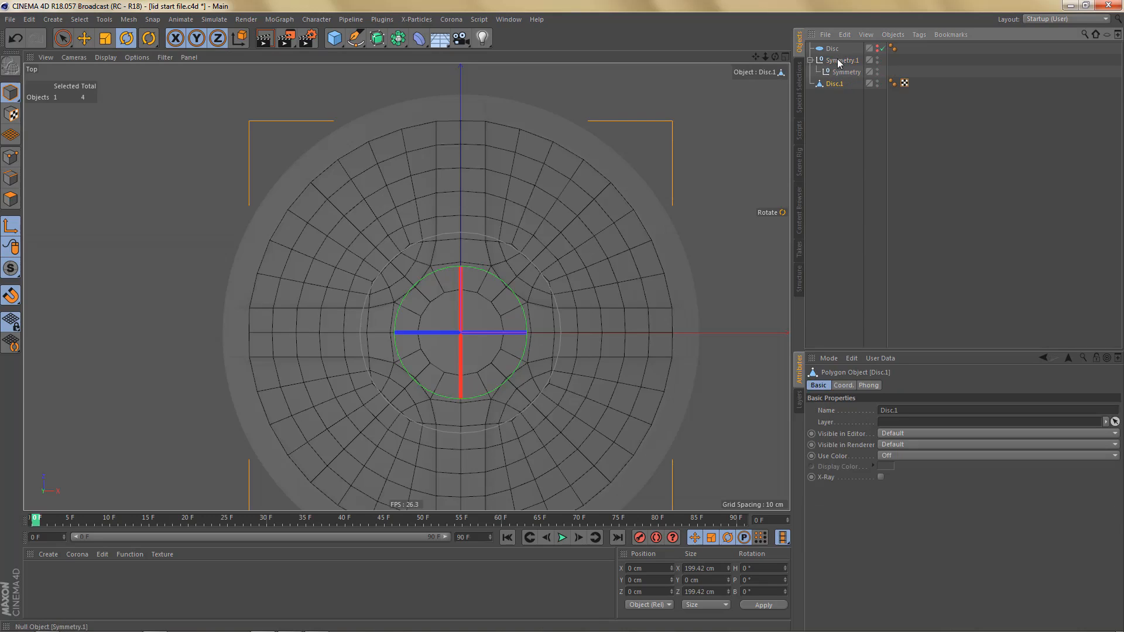
left_click(839, 61)
key("Delete")
left_click(826, 60)
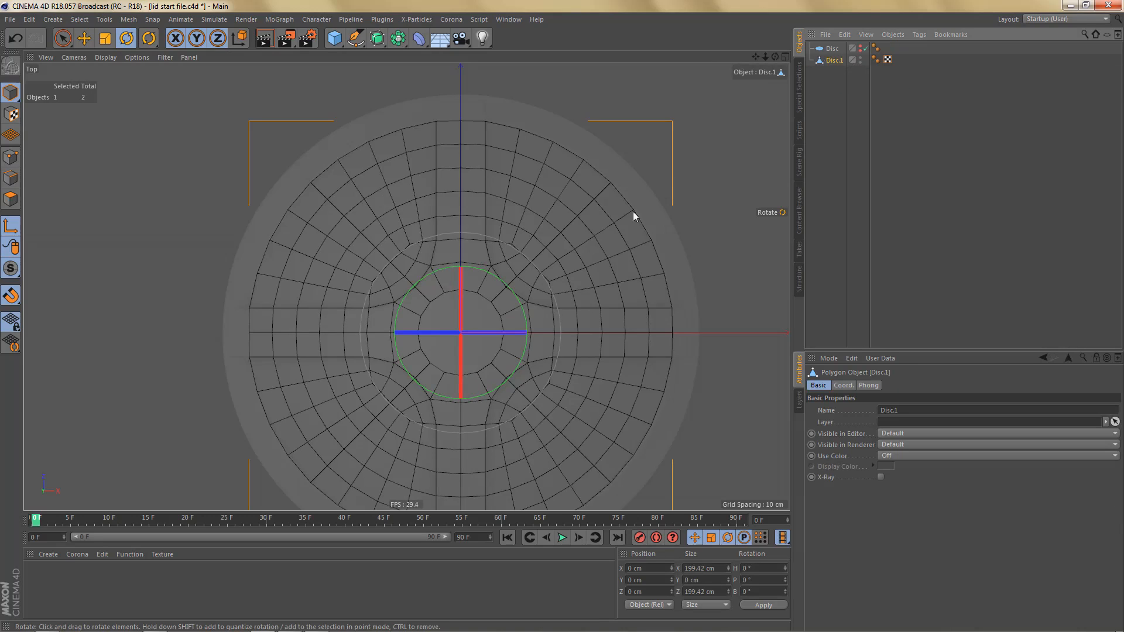
- Switch to the perspective view and polygon mode, and fill Disc.1's central opening with Close Polygon Hole
key("F1")
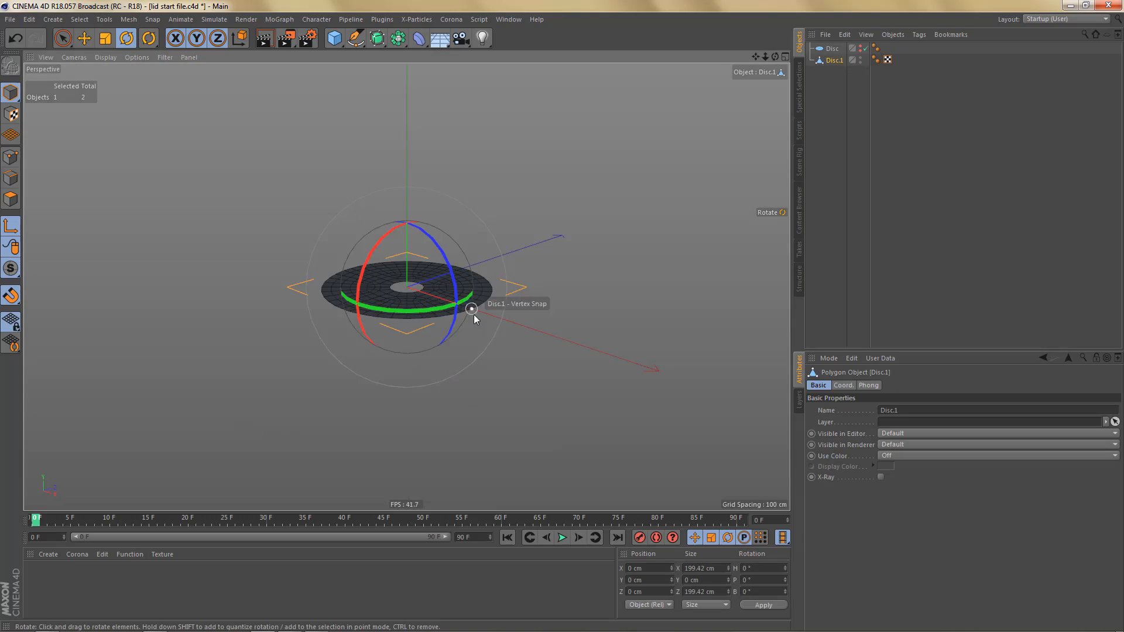
left_click_drag(424, 278, 425, 354, "alt")
scroll(420, 274, "up", 6)
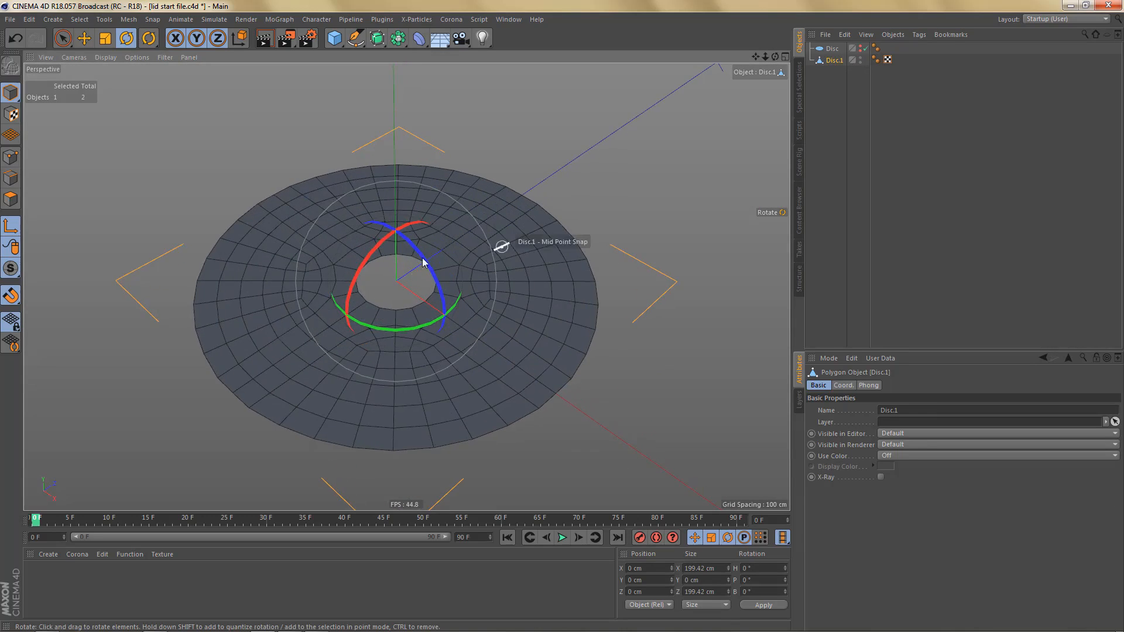
left_click_drag(425, 263, 468, 316, "alt")
right_click_drag(451, 262, 489, 249, "alt")
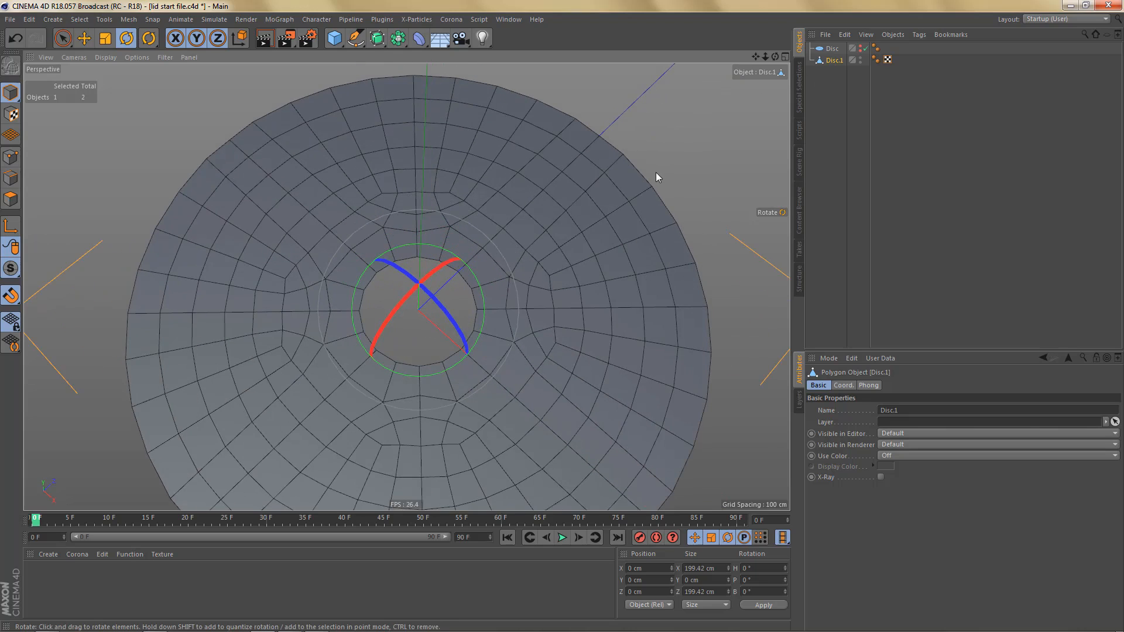
key("v")
key("p")
left_click_drag(493, 290, 534, 280, "alt")
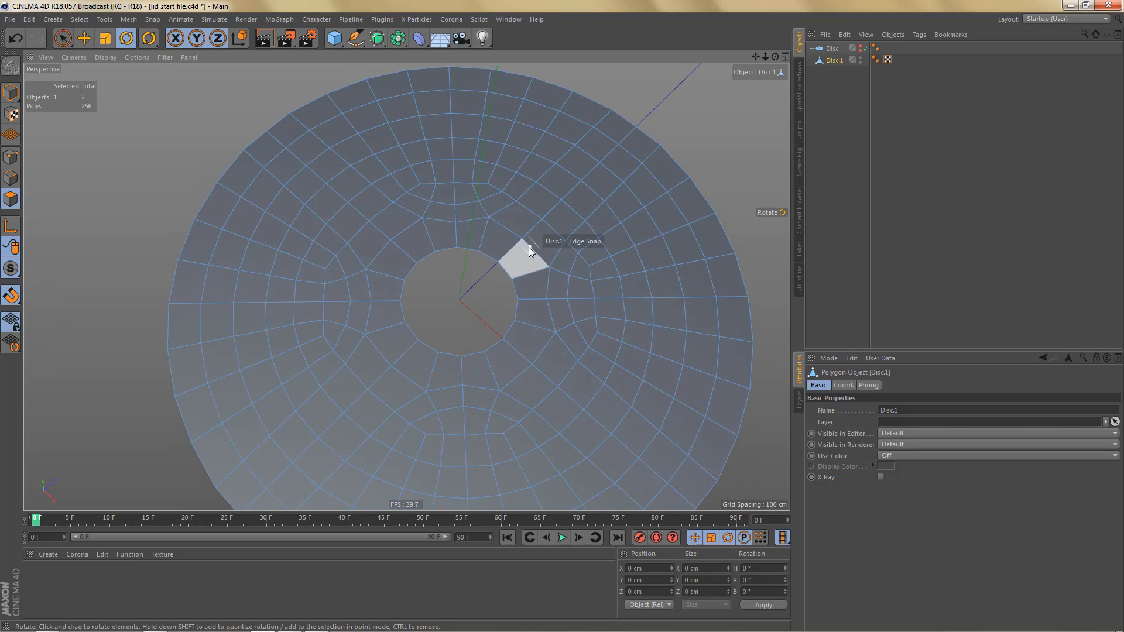
left_click(574, 199)
right_click(582, 202)
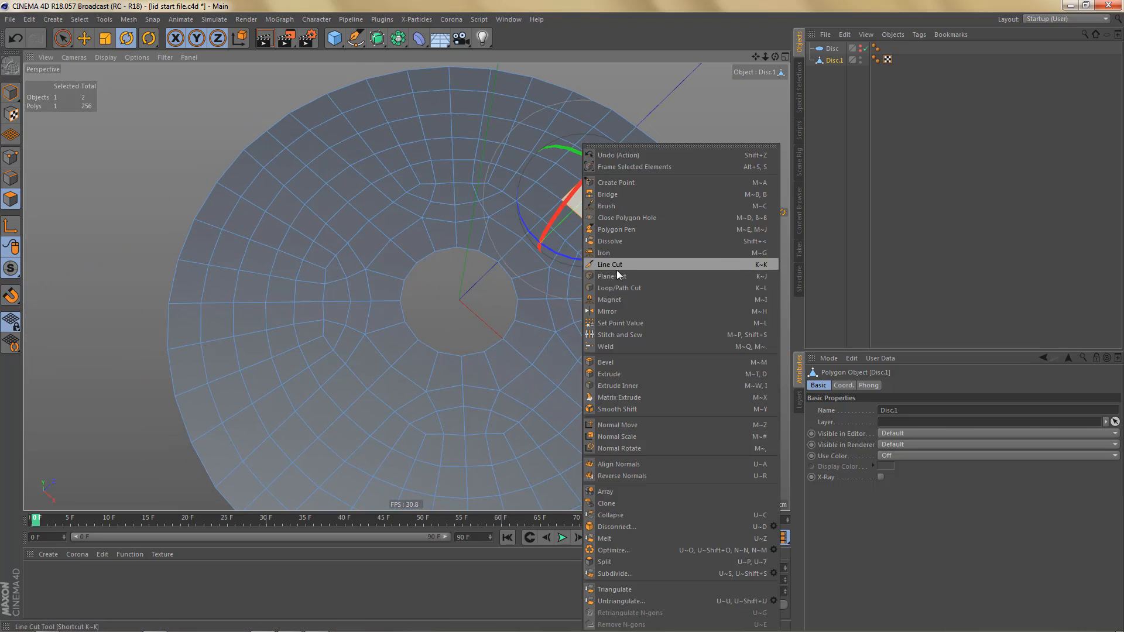
left_click(625, 218)
left_click(464, 245)
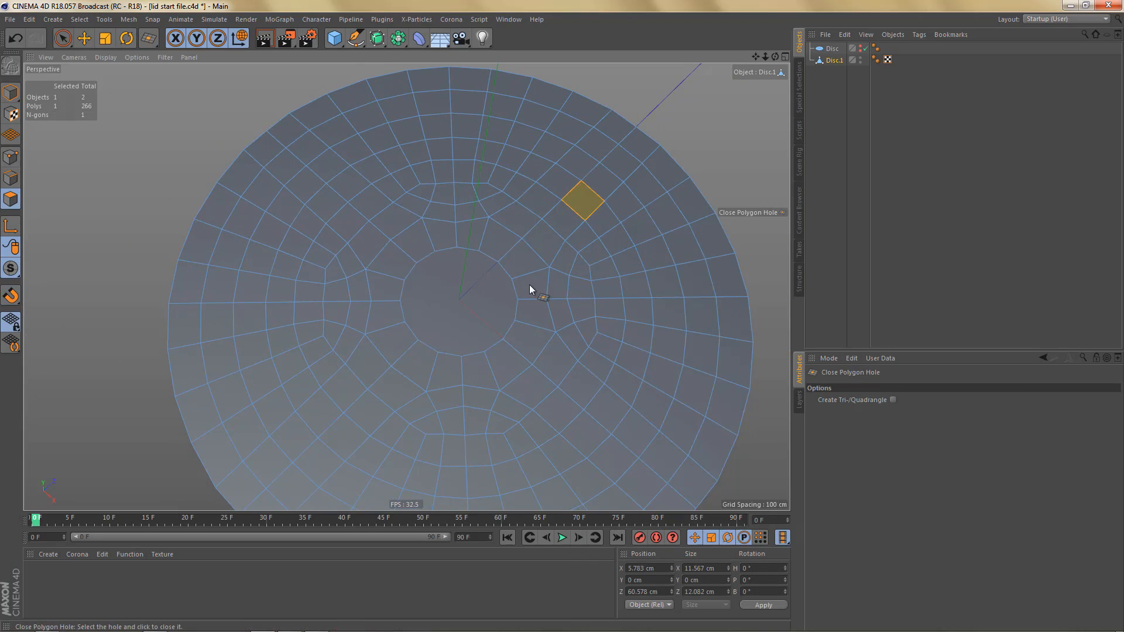
- Select the central cap polygon and inner-extrude it with an offset of about 9.3 cm
right_click_drag(502, 261, 529, 257, "alt")
left_click_drag(470, 270, 472, 230, "alt")
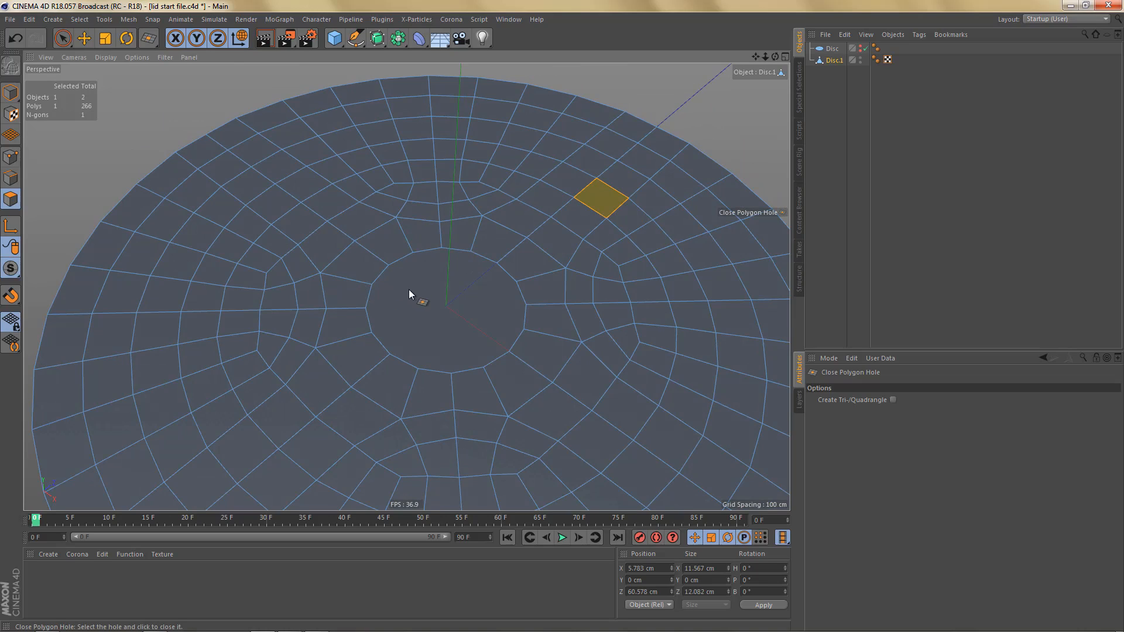
key("space")
left_click(427, 290)
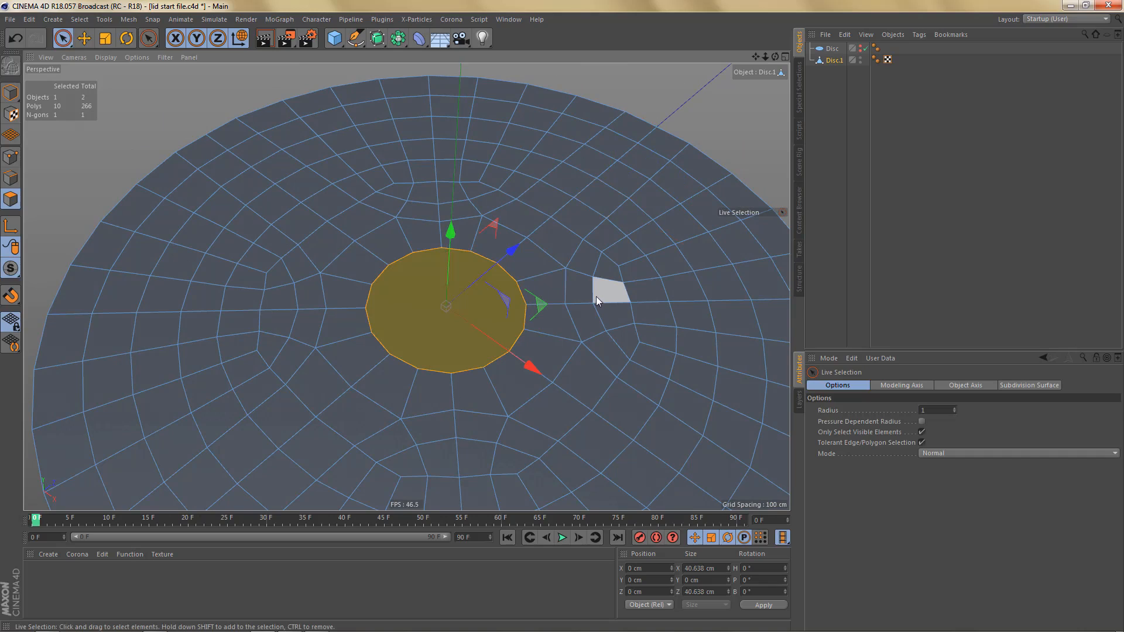
key("t")
left_click_drag(606, 290, 700, 265)
key("i")
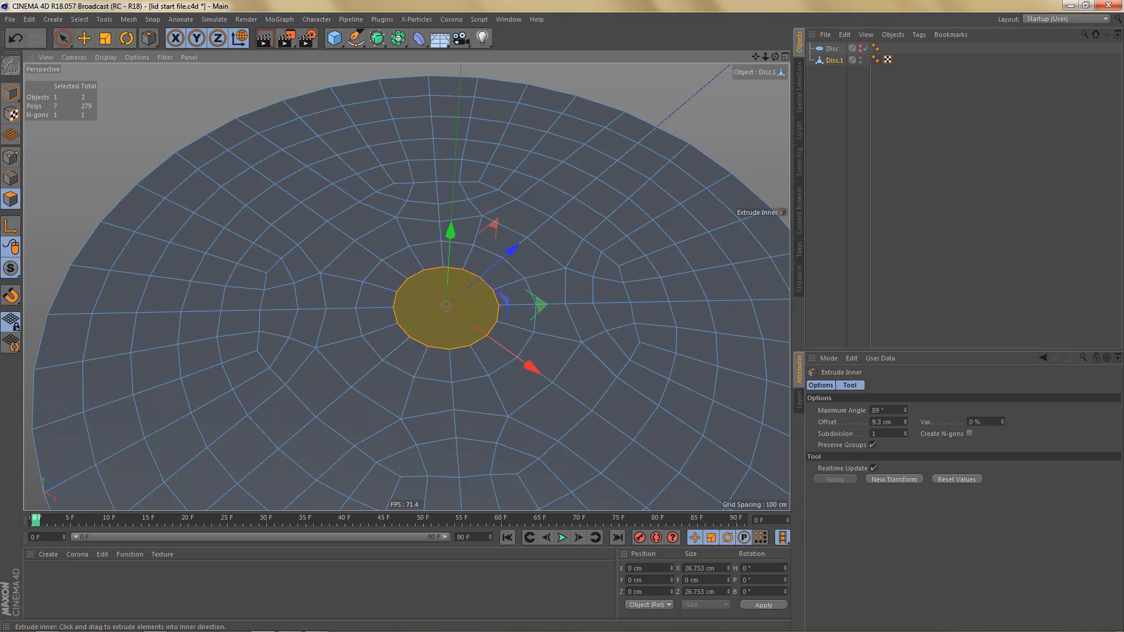
- In the top view and point mode, connect three pairs of opposite rim points across the central cap with parallel vertical edges
scroll(503, 269, "up", 2)
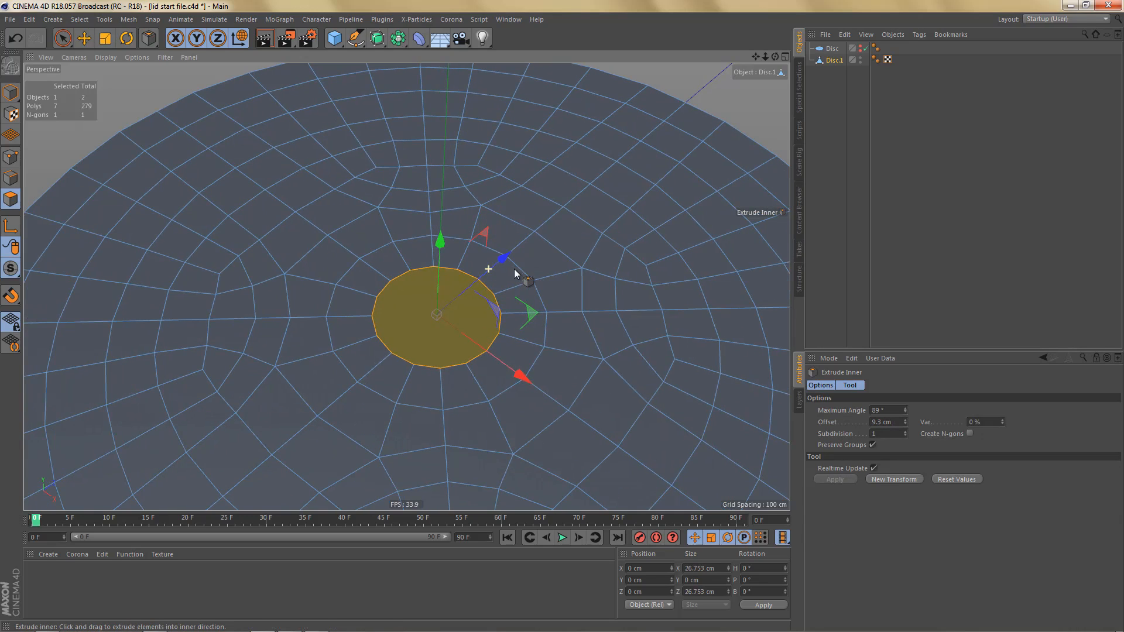
middle_click(514, 268)
middle_click(607, 163)
scroll(466, 337, "up", 3)
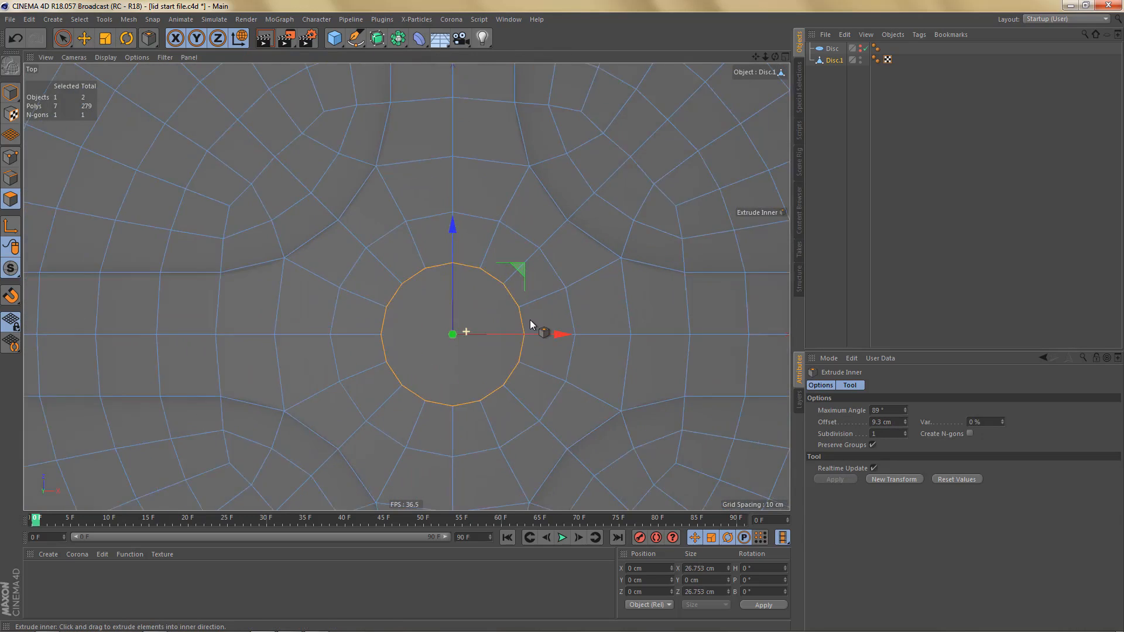
scroll(527, 310, "up", 2)
key("Return")
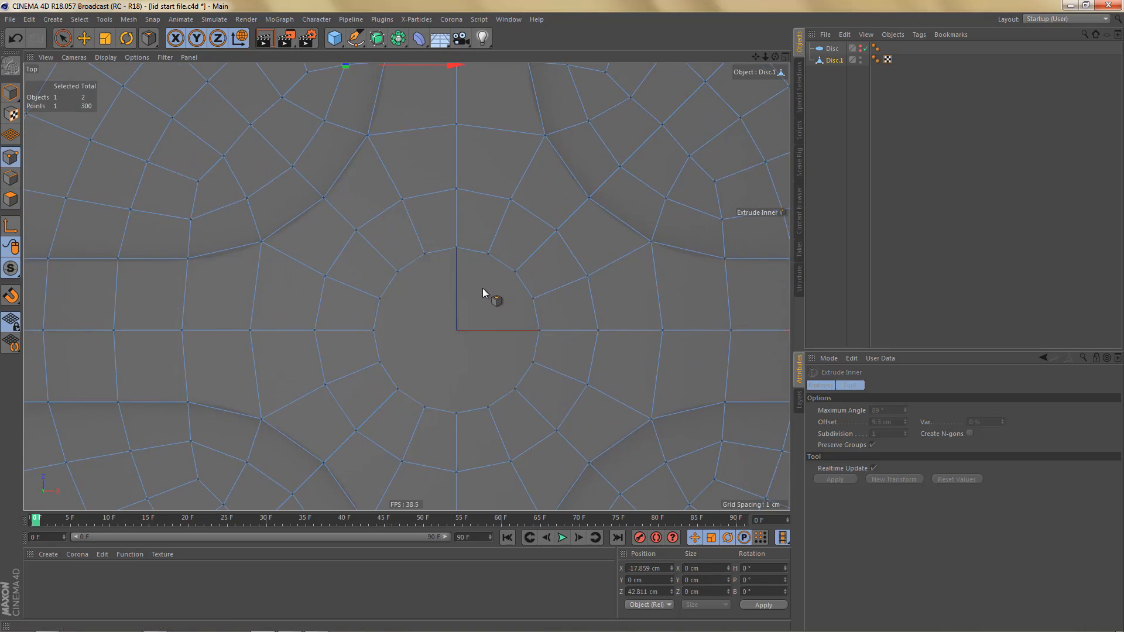
key("0")
left_click_drag(448, 237, 472, 436)
left_click_drag(477, 237, 496, 451)
left_click_drag(417, 243, 440, 436)
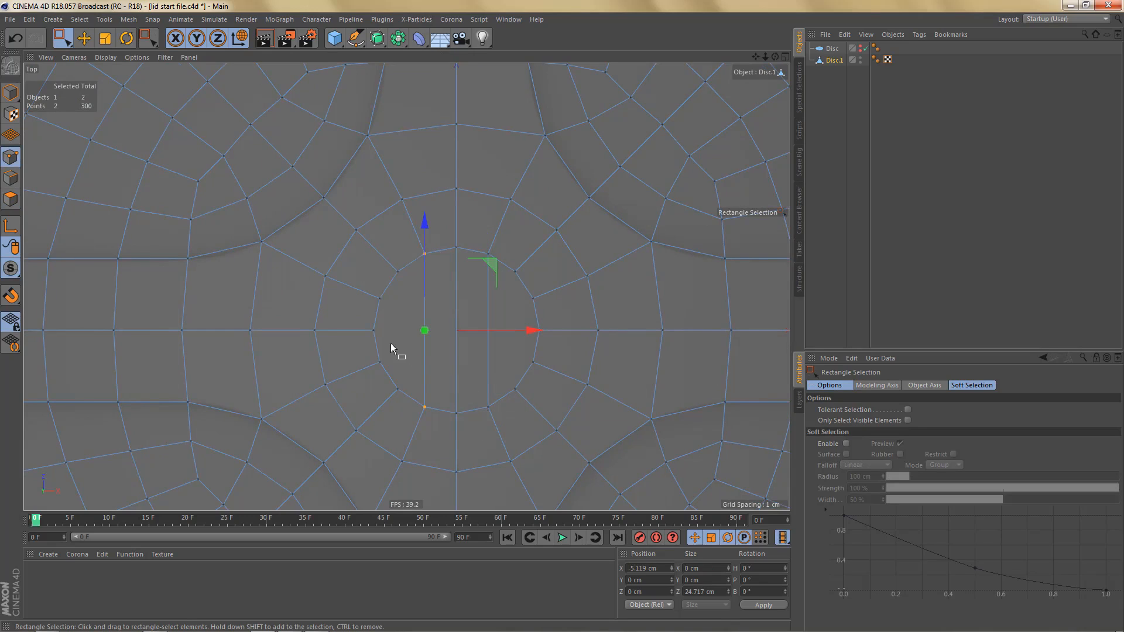
- Line Cut three parallel horizontal edges across the central cap between opposite rim points, crossing the vertical edges to form a grid
key("k")
key("k")
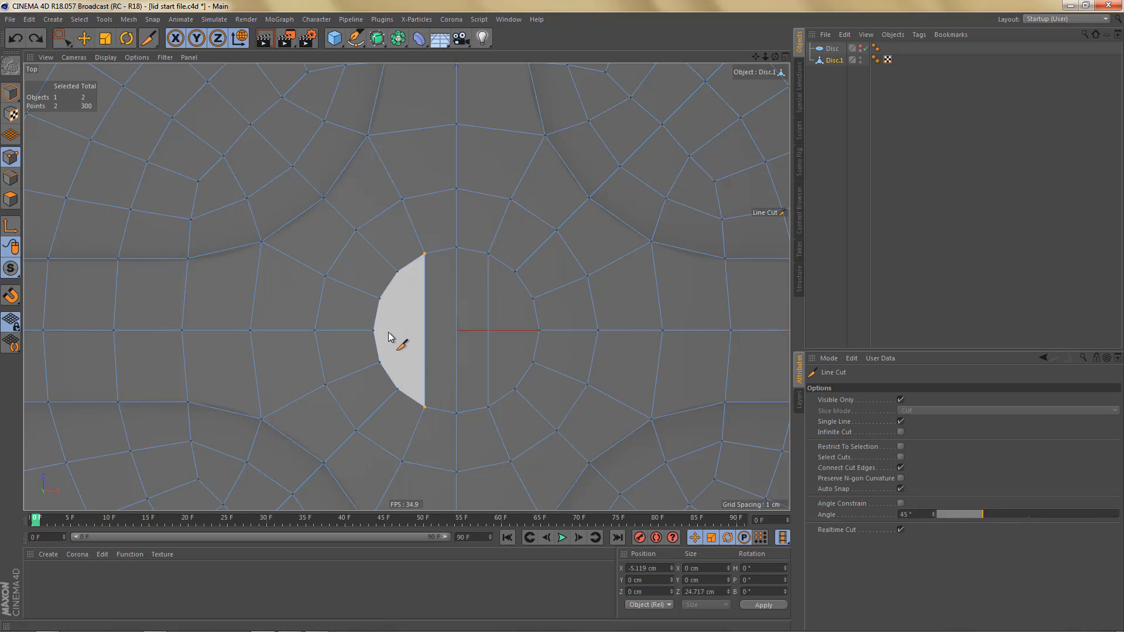
left_click_drag(375, 331, 549, 335)
left_click_drag(381, 300, 538, 310)
left_click_drag(382, 363, 526, 363)
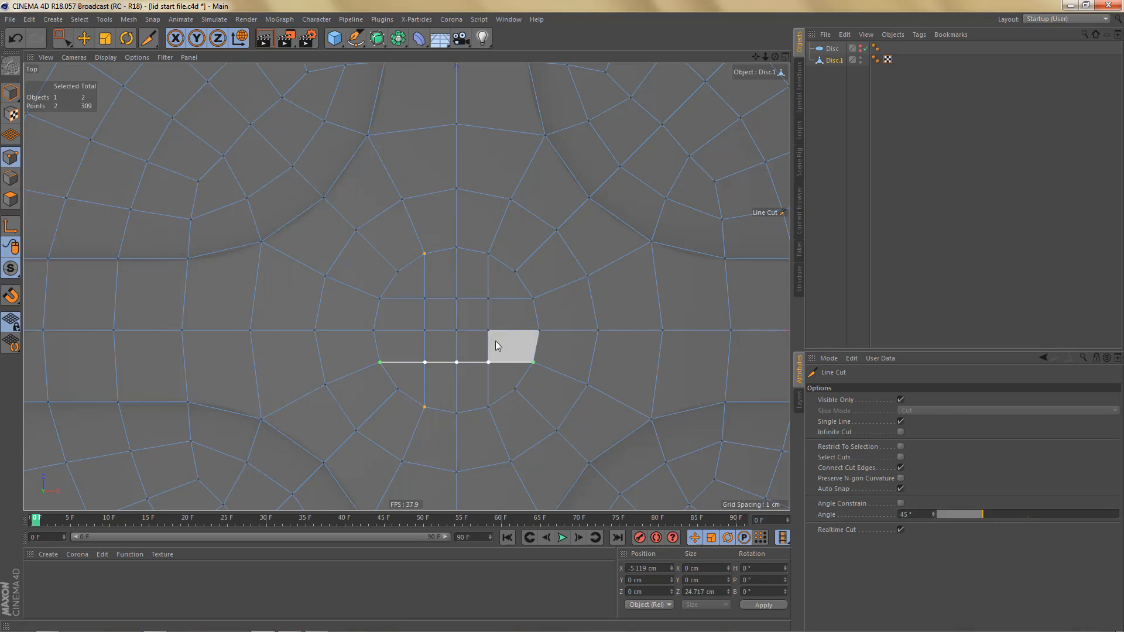
- Select the nine inner points of the central grid and relax them with the Brush in Smooth mode
key("space")
middle_click_drag(466, 350, 447, 335)
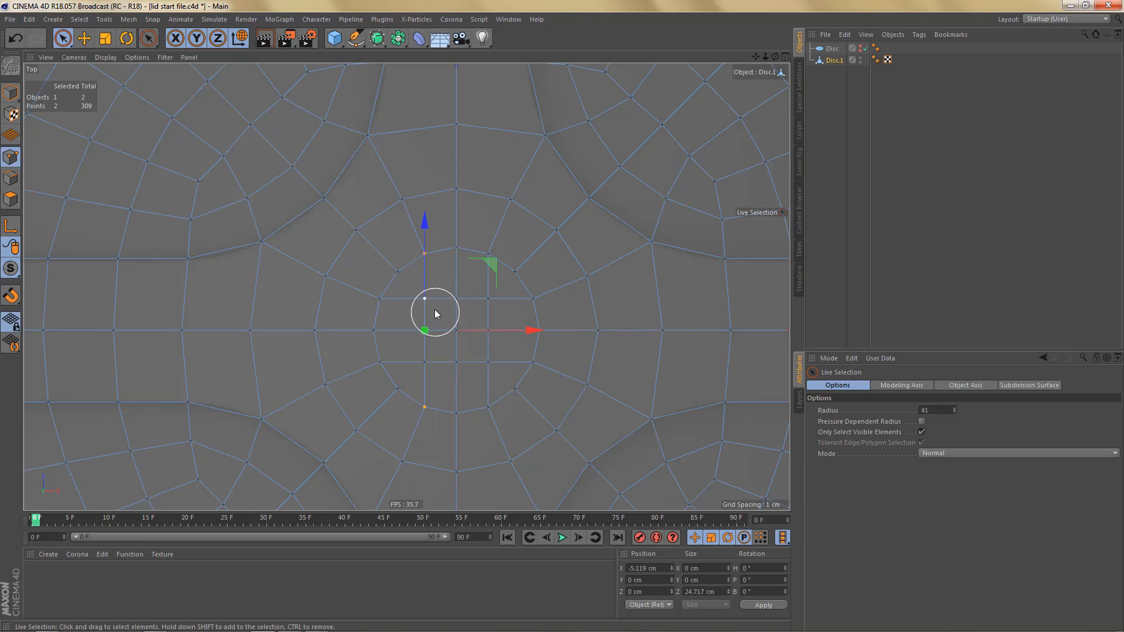
mouse_move(435, 309)
left_mouse_down()
mouse_move(477, 345)
mouse_move(453, 311)
mouse_move(434, 351)
mouse_move(468, 355)
mouse_move(472, 367)
left_mouse_up()
left_click(129, 19)
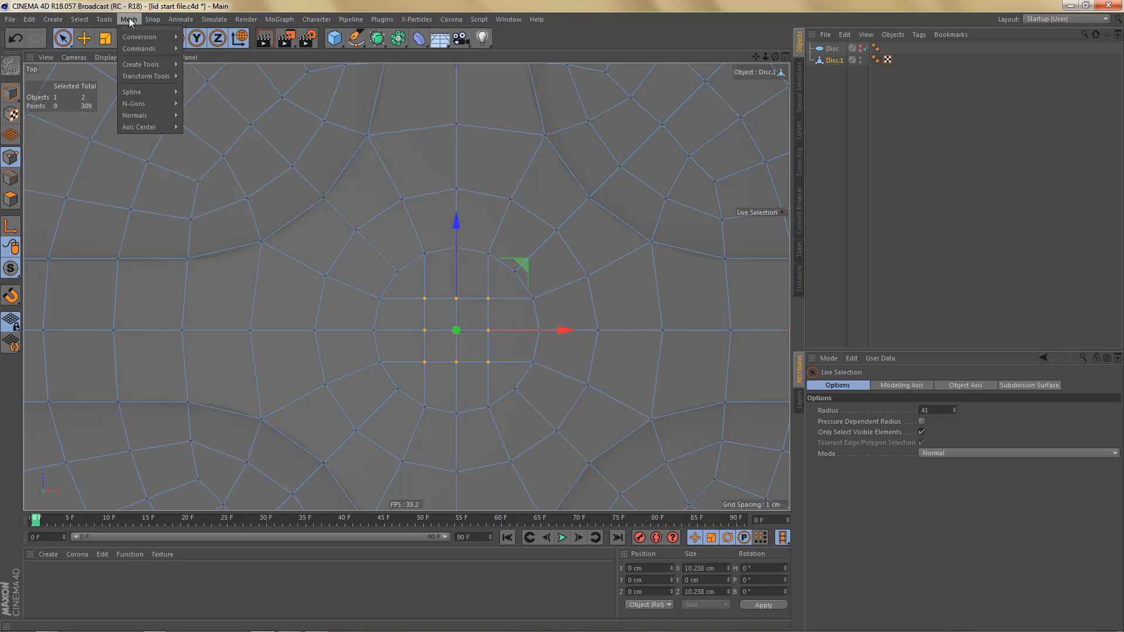
mouse_move(139, 77)
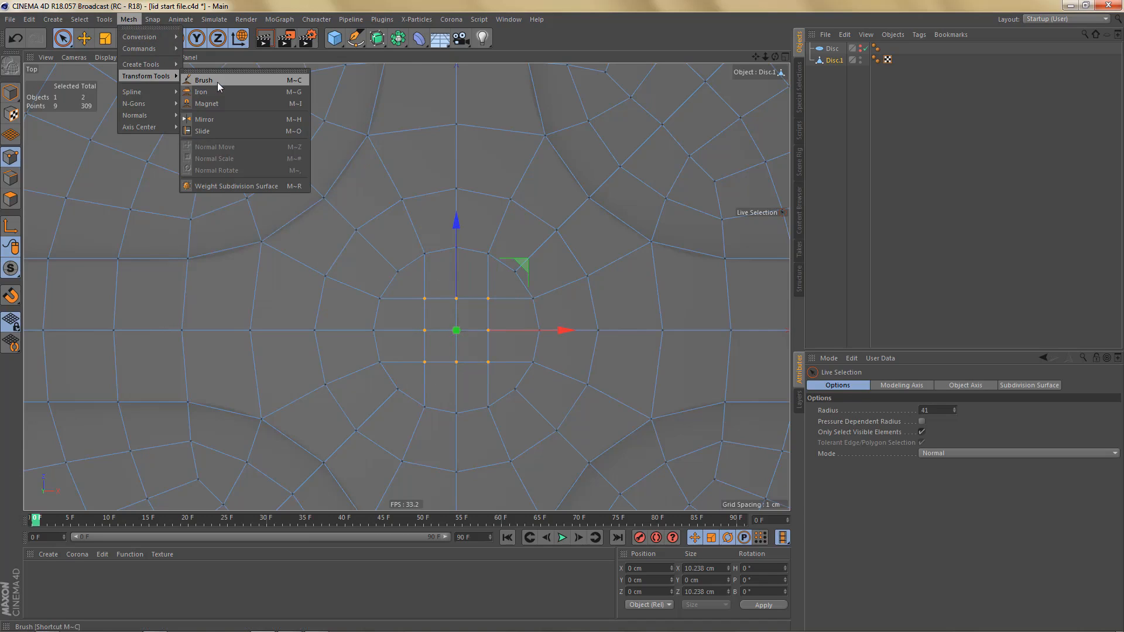
left_click(215, 80)
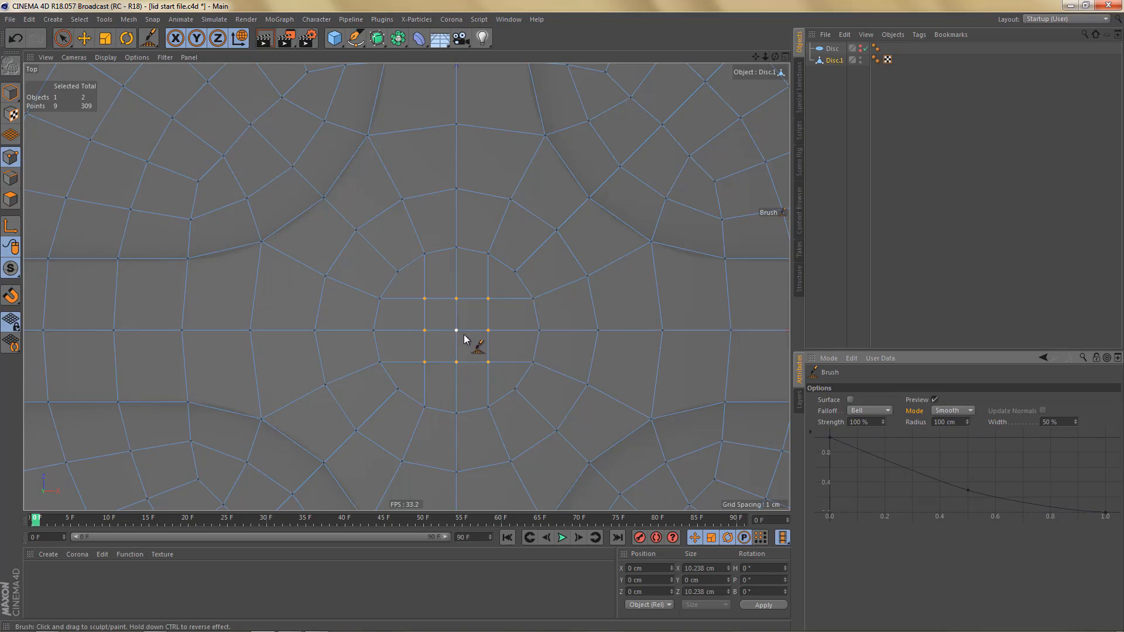
mouse_move(474, 341)
left_mouse_down()
mouse_move(494, 355)
mouse_move(443, 396)
left_mouse_up()
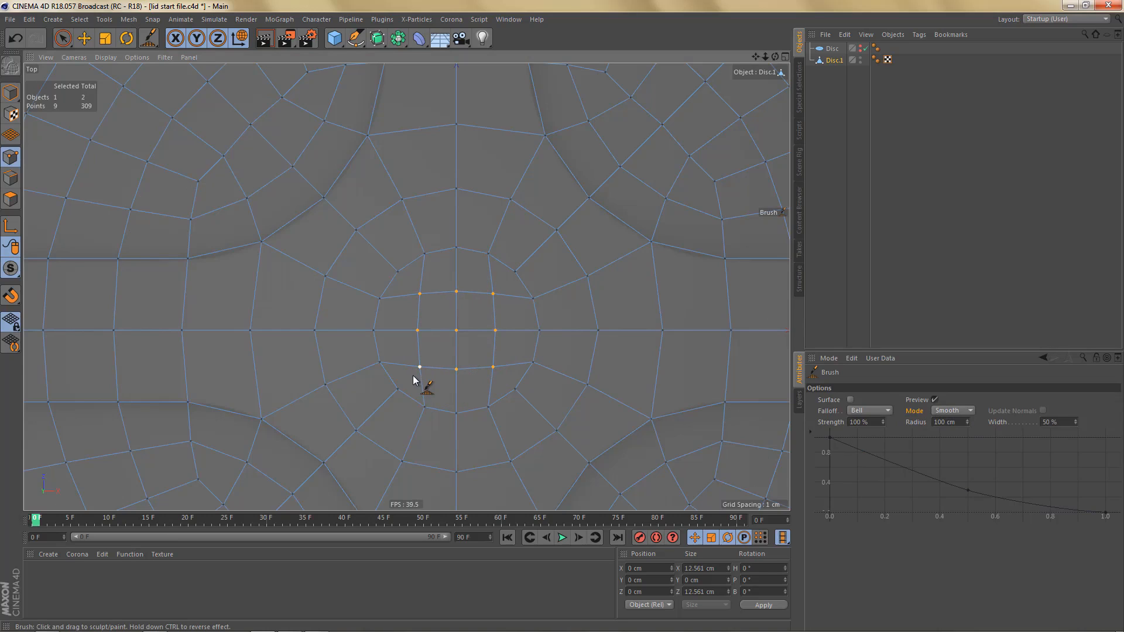
- Scale the nine inner grid points outward evenly to a size of about 13.55 cm in X and Z
key("t")
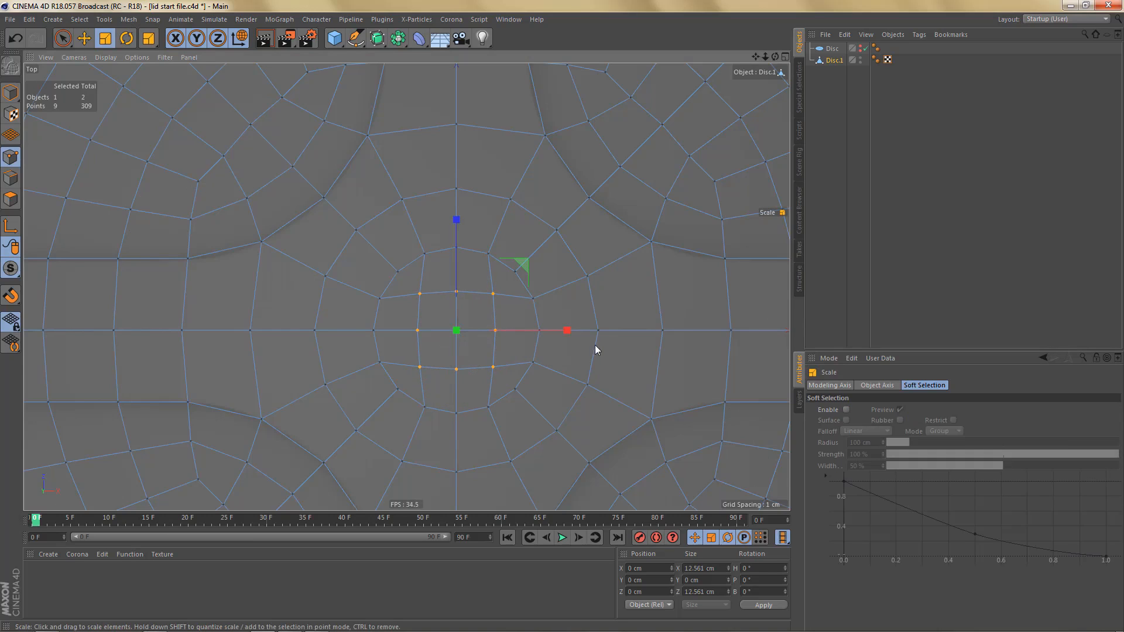
left_click_drag(596, 346, 637, 336)
middle_click_drag(501, 330, 499, 333, "alt")
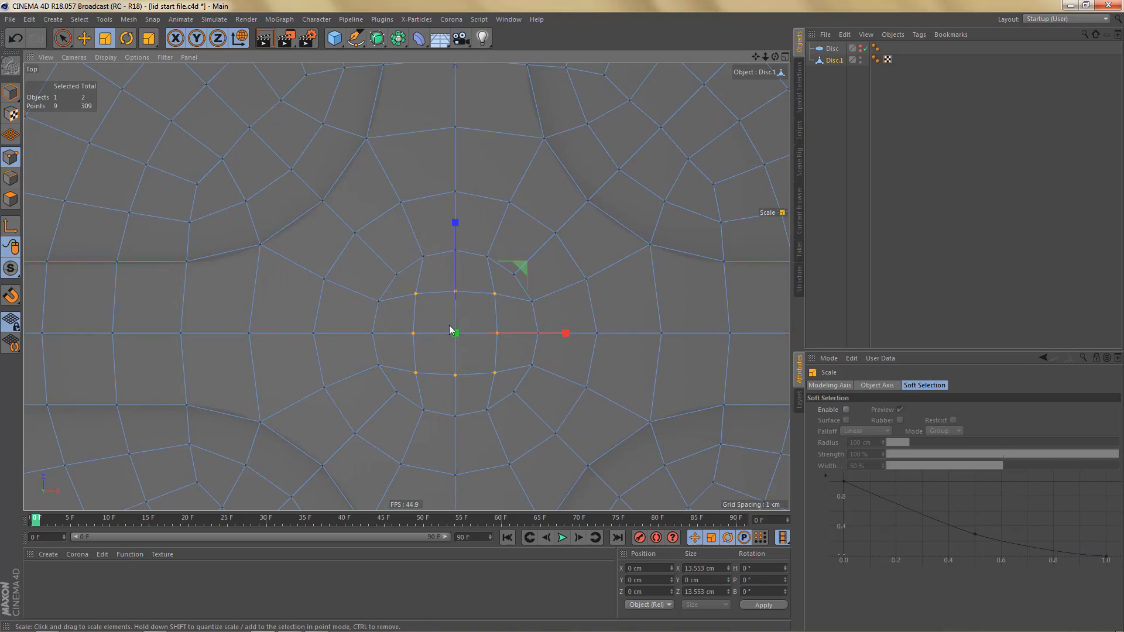
- Switch to polygon mode and scale the 16 central cap polygons up to about 29.5 cm across
key("Return")
key("Return")
left_click_drag(597, 293, 642, 277)
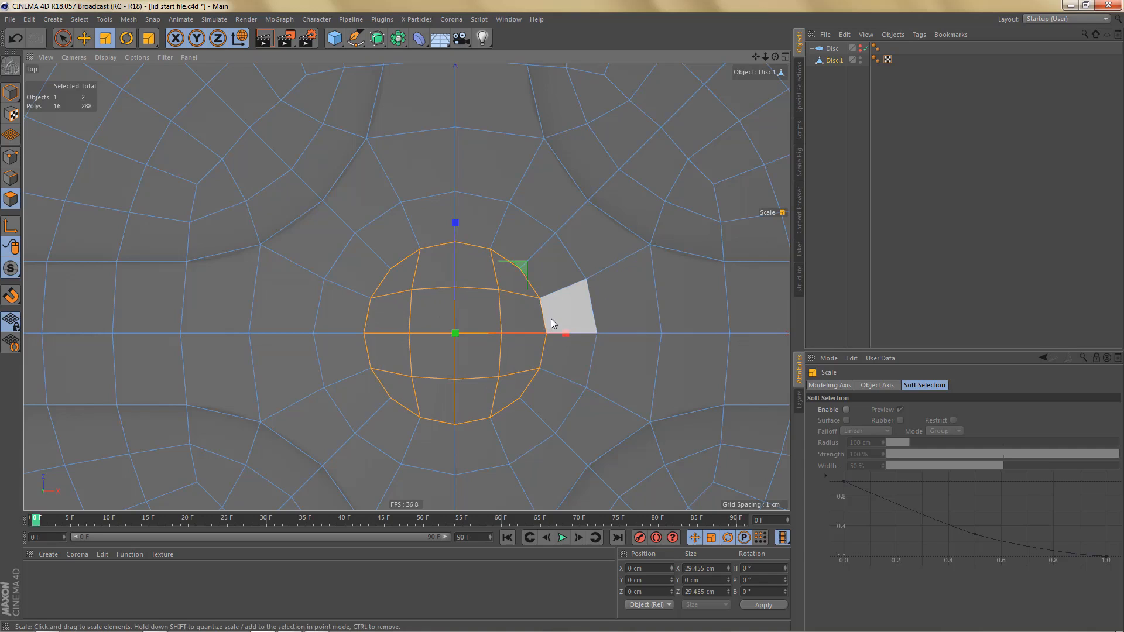
scroll(543, 314, "down", 7)
middle_click(543, 315)
middle_click(283, 164)
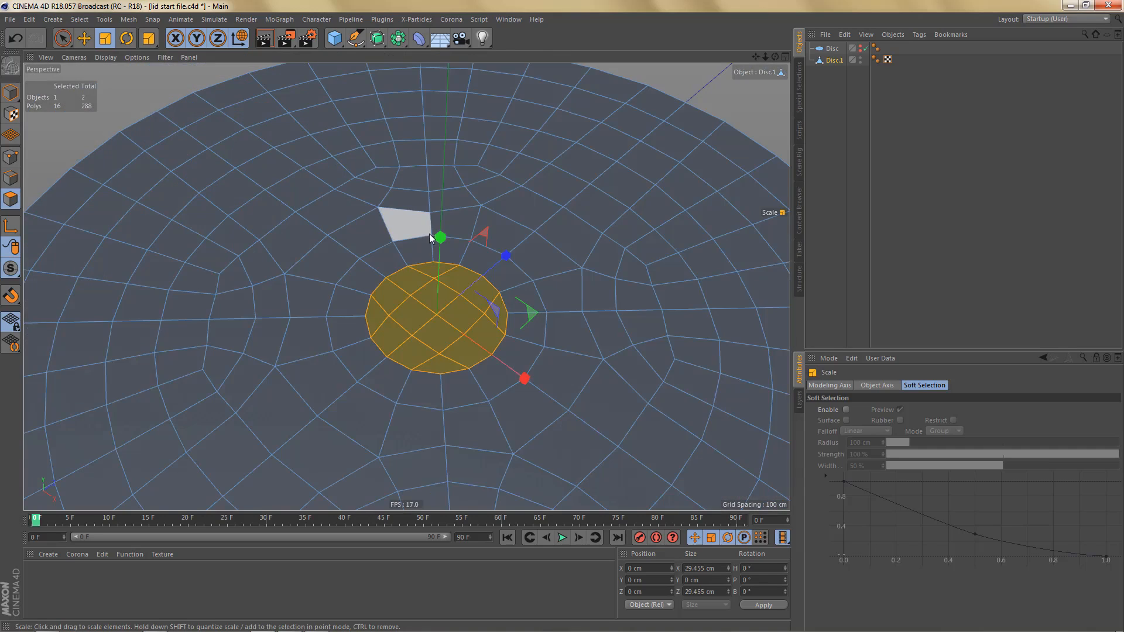
scroll(430, 233, "down", 6)
left_click_drag(446, 273, 402, 315, "alt")
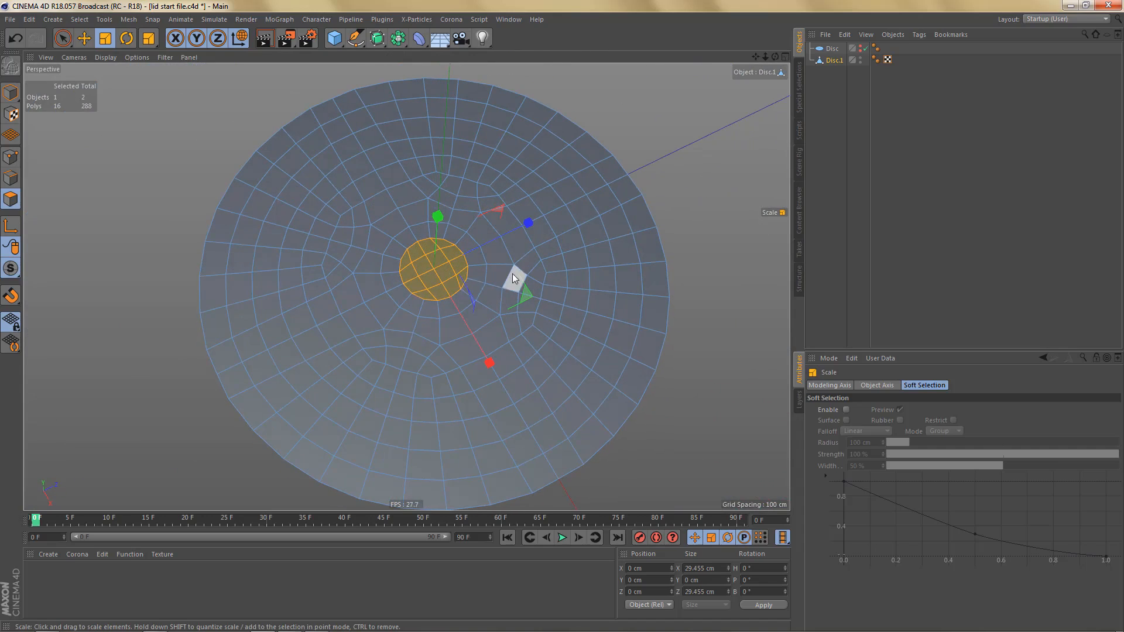
- In the top view and point mode, slide the points beside the upper-left quadrant's inner corner to even out the polygon spacing
middle_click(513, 278)
middle_click(562, 239)
scroll(501, 296, "up", 6)
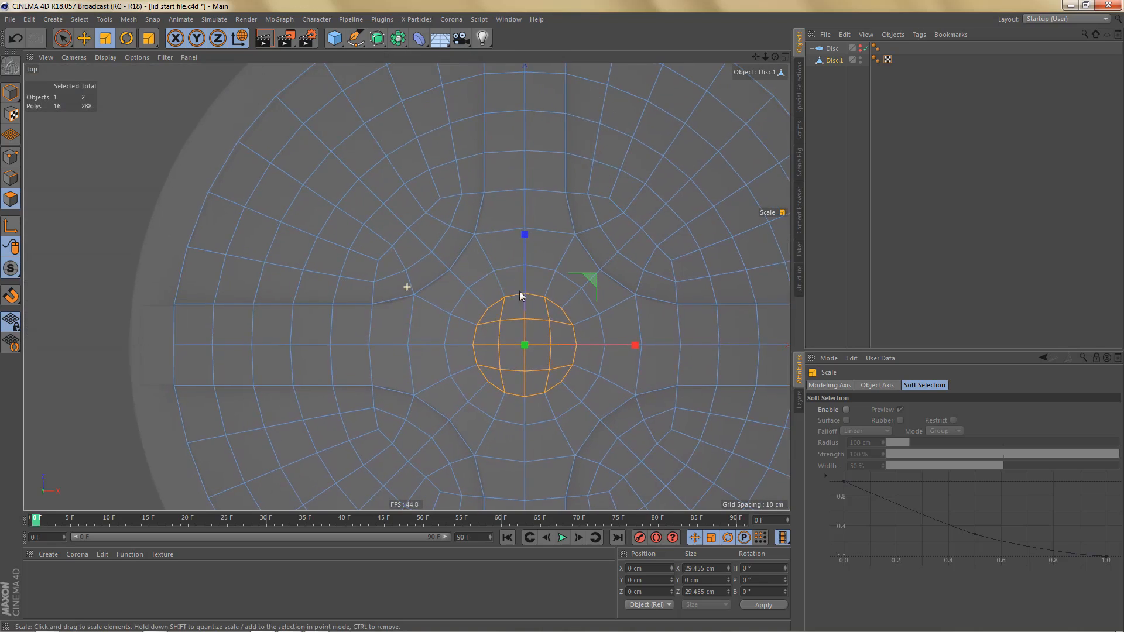
middle_click_drag(519, 291, 477, 334, "alt")
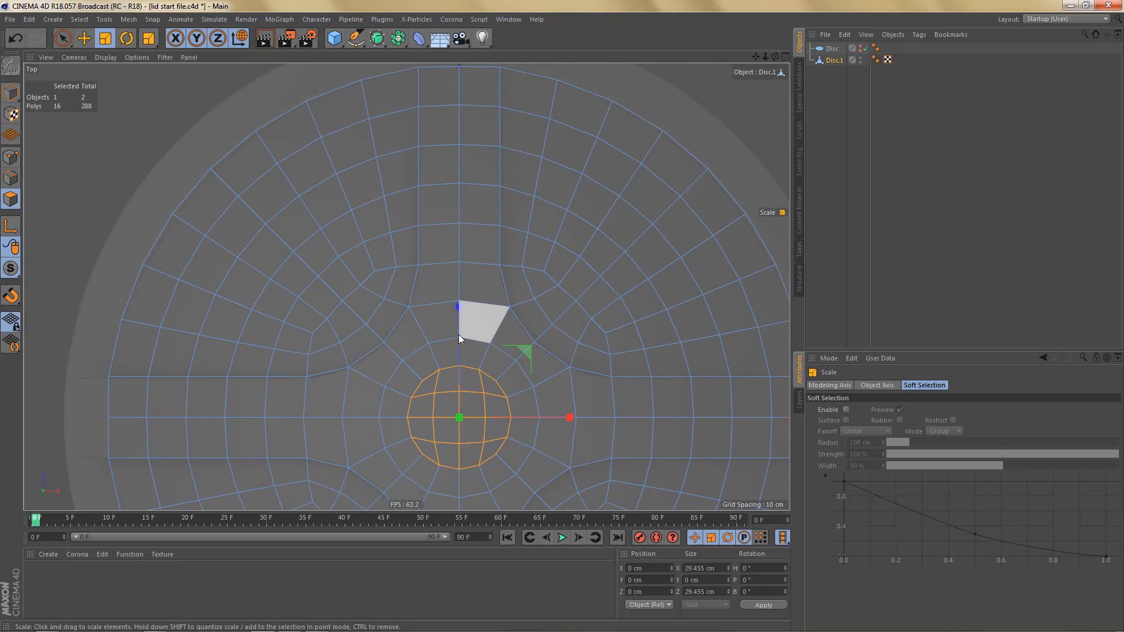
scroll(369, 305, "up", 2)
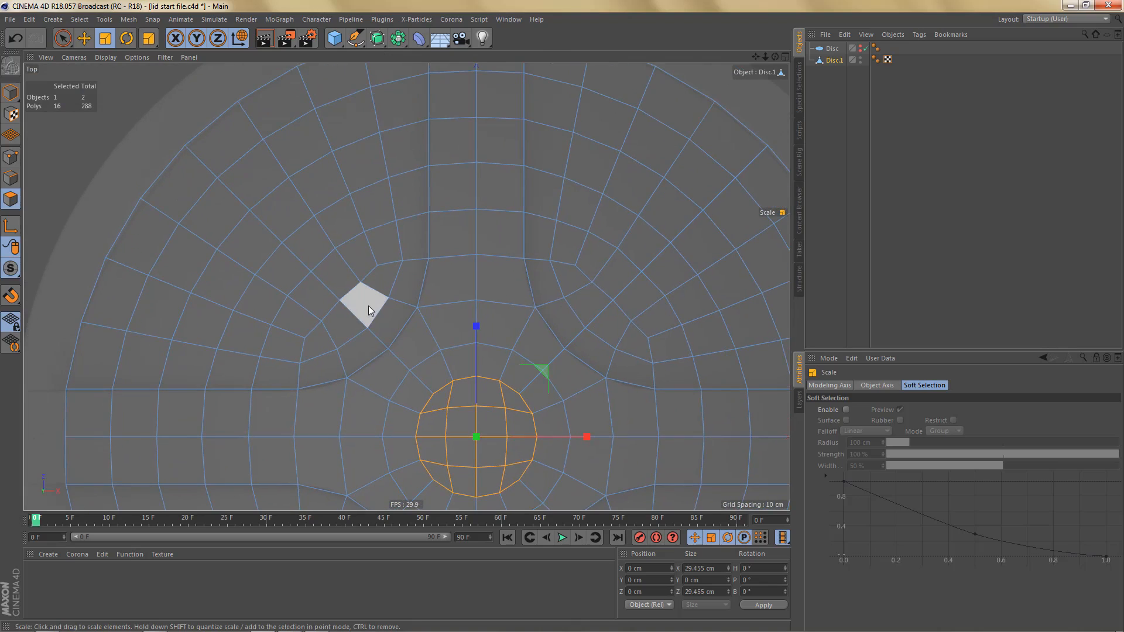
key("Return")
key("m")
key("o")
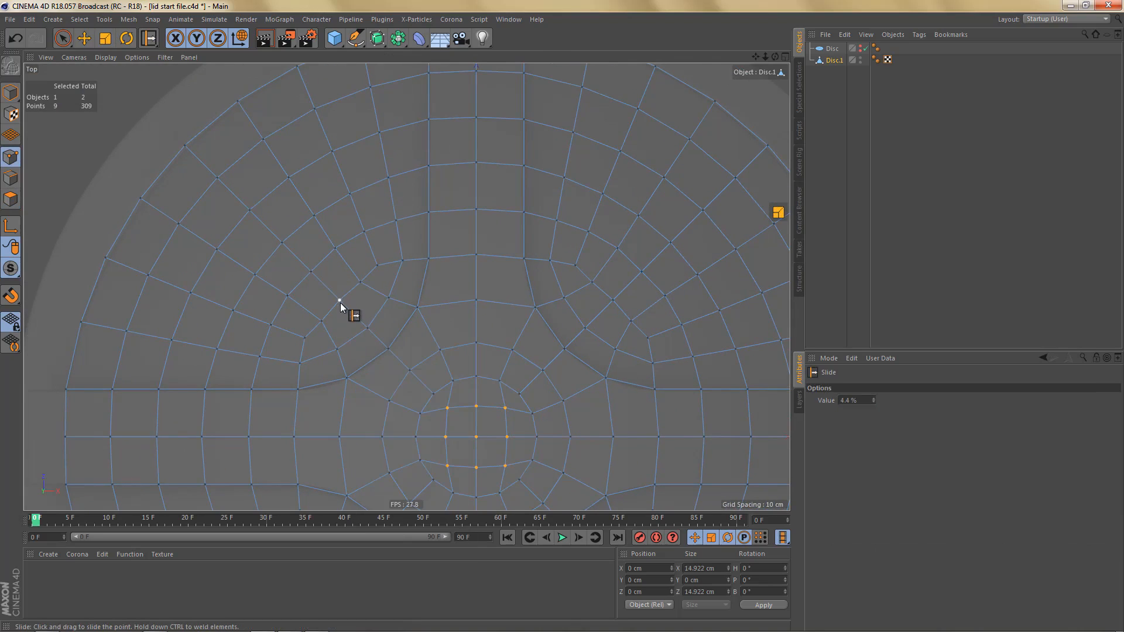
left_click_drag(341, 302, 325, 322)
left_click_drag(360, 283, 344, 313)
- Delete all points right of the vertical axis and below the horizontal axis, keeping only the upper-left quadrant of Disc.1
scroll(309, 335, "down", 5)
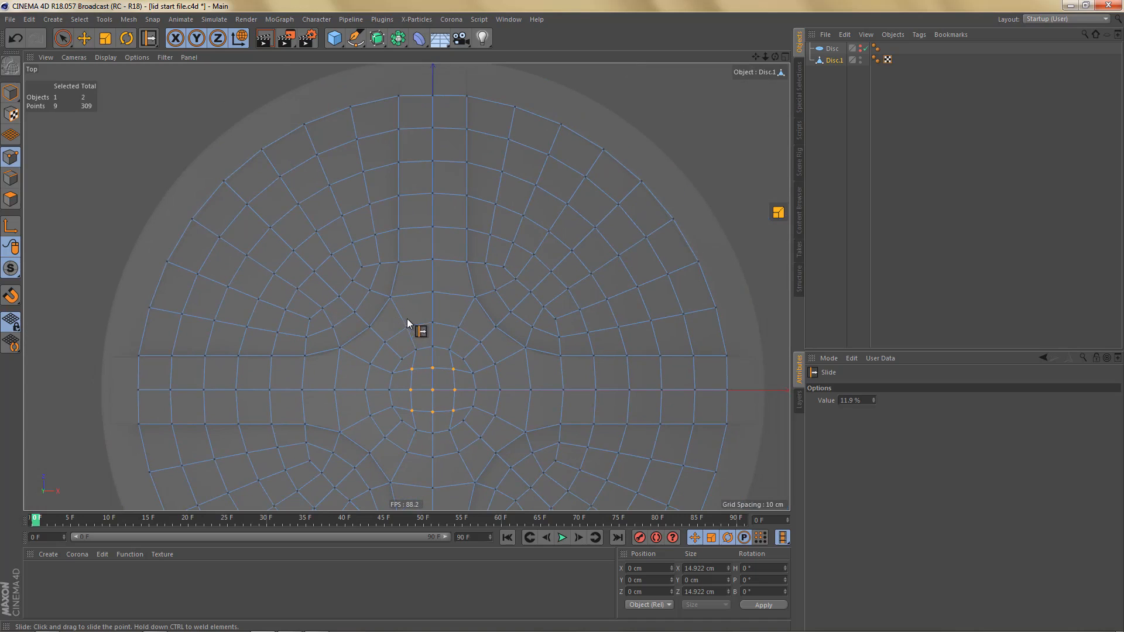
scroll(407, 347, "down", 2)
middle_click_drag(407, 346, 421, 320, "alt")
scroll(417, 309, "down", 3)
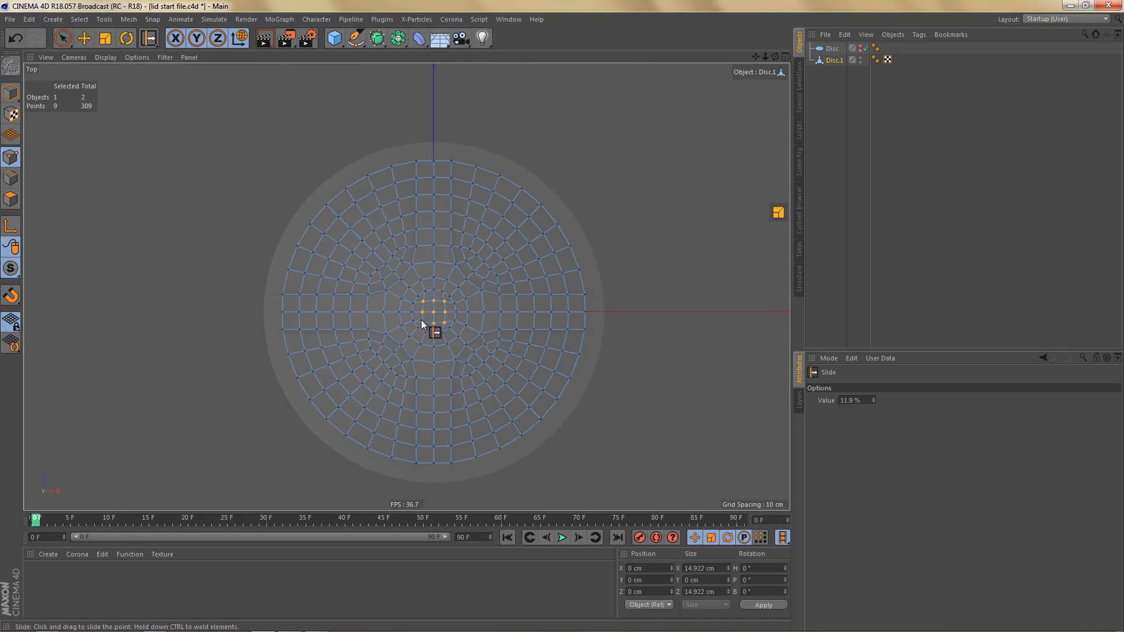
key("0")
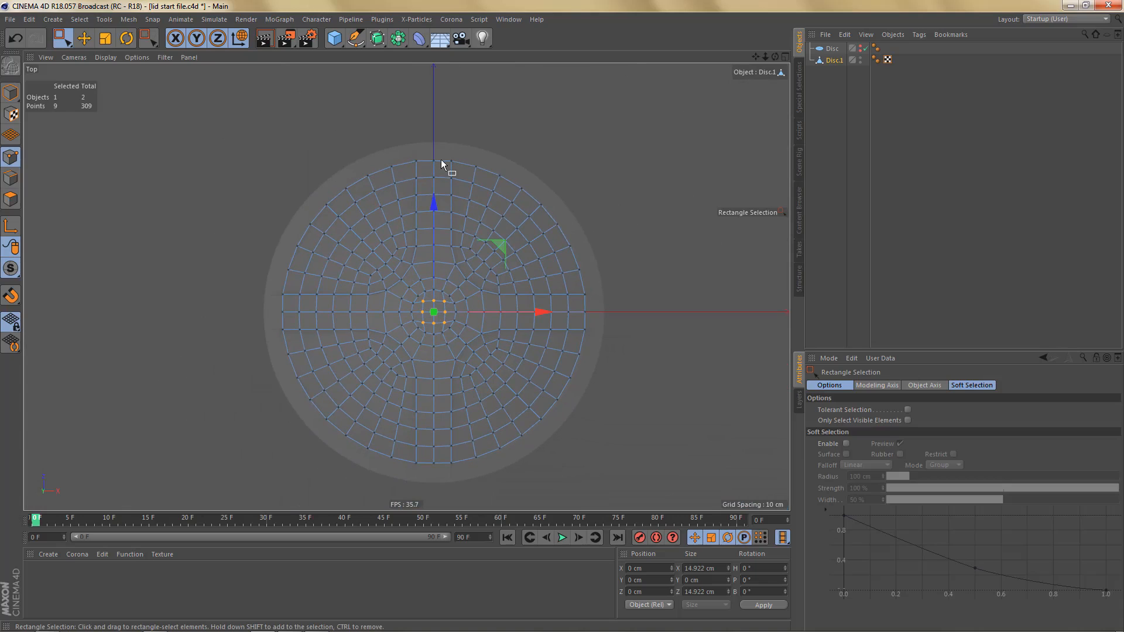
left_click_drag(440, 159, 600, 495)
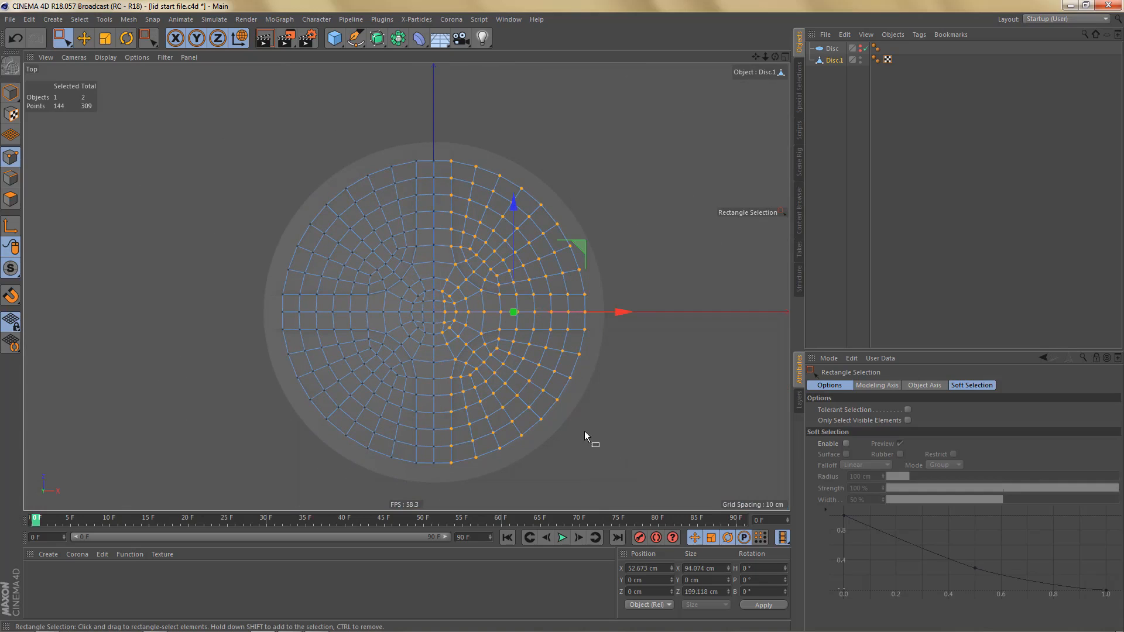
key("Delete")
left_click_drag(275, 321, 515, 488)
key("Delete")
- Place the remaining quadrant in two nested Symmetry generators, the inner mirroring across ZY and the outer across XY
left_click(399, 38)
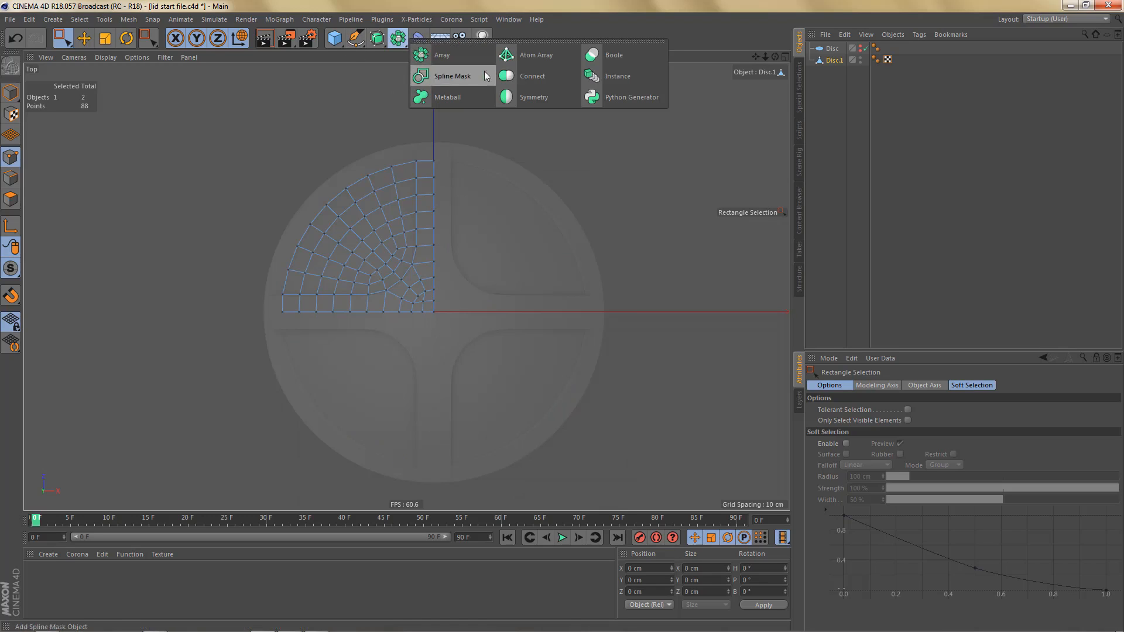
left_click(530, 98)
left_click(398, 38)
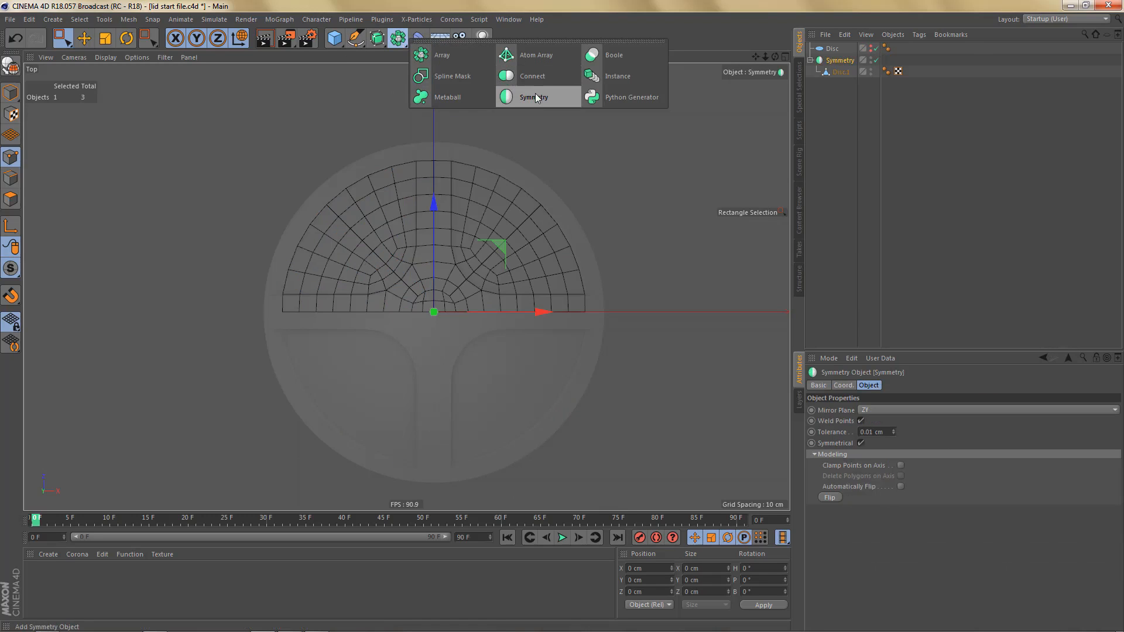
left_click(536, 97)
left_click(876, 411)
left_click(876, 421)
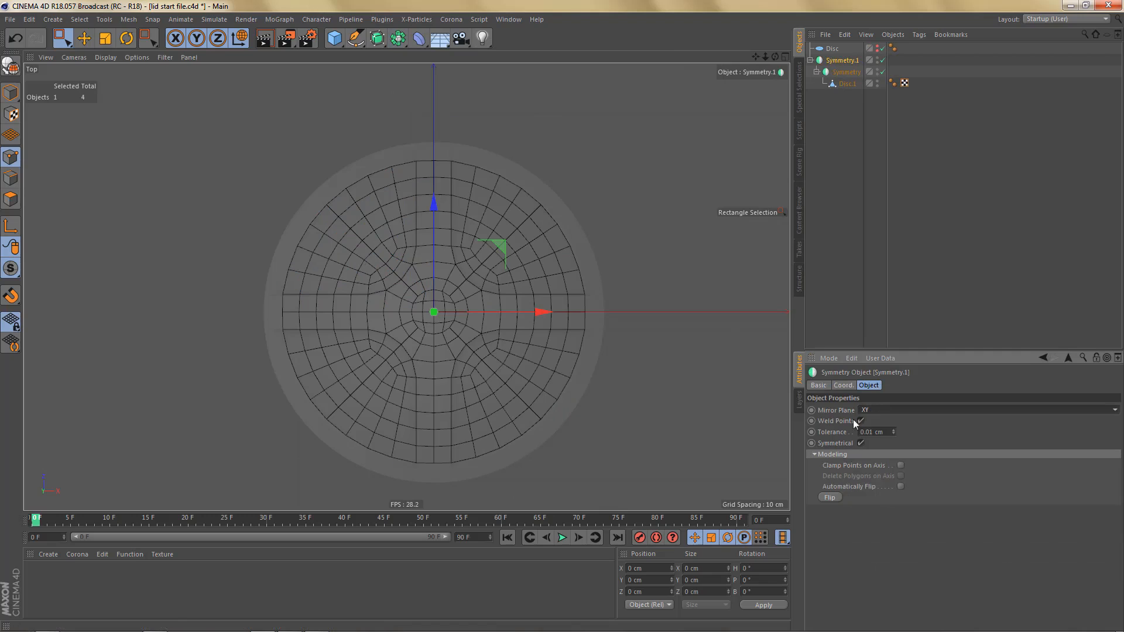
- Make the Symmetry hierarchy editable, pull the mirrored Disc.1 mesh out of it and delete the leftover nulls
left_click(845, 62)
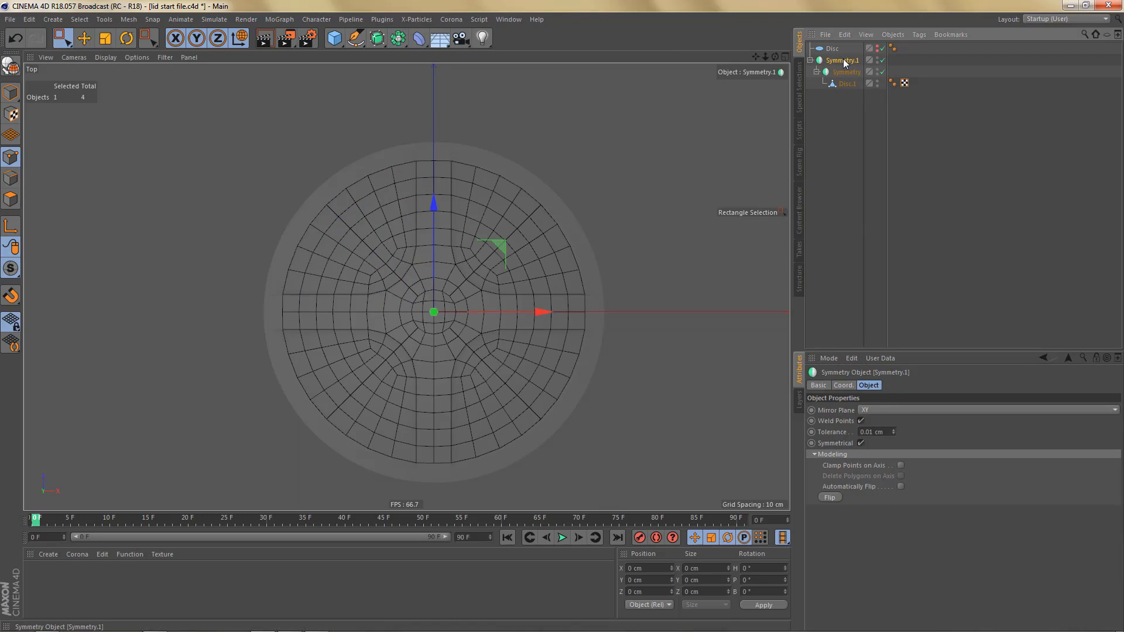
key("c")
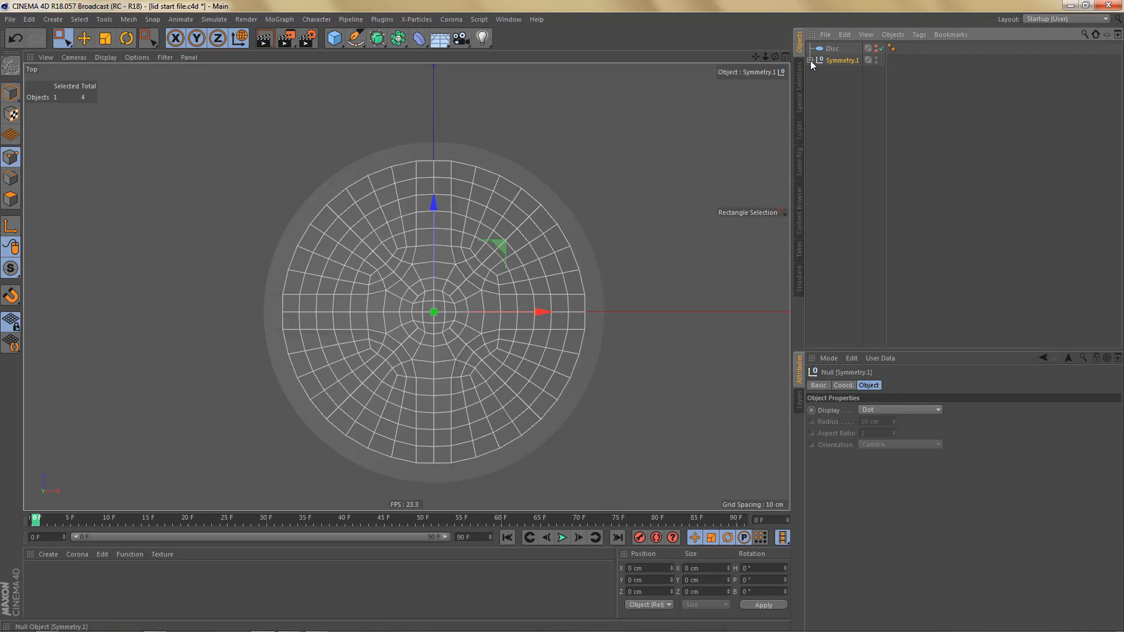
left_click(810, 61)
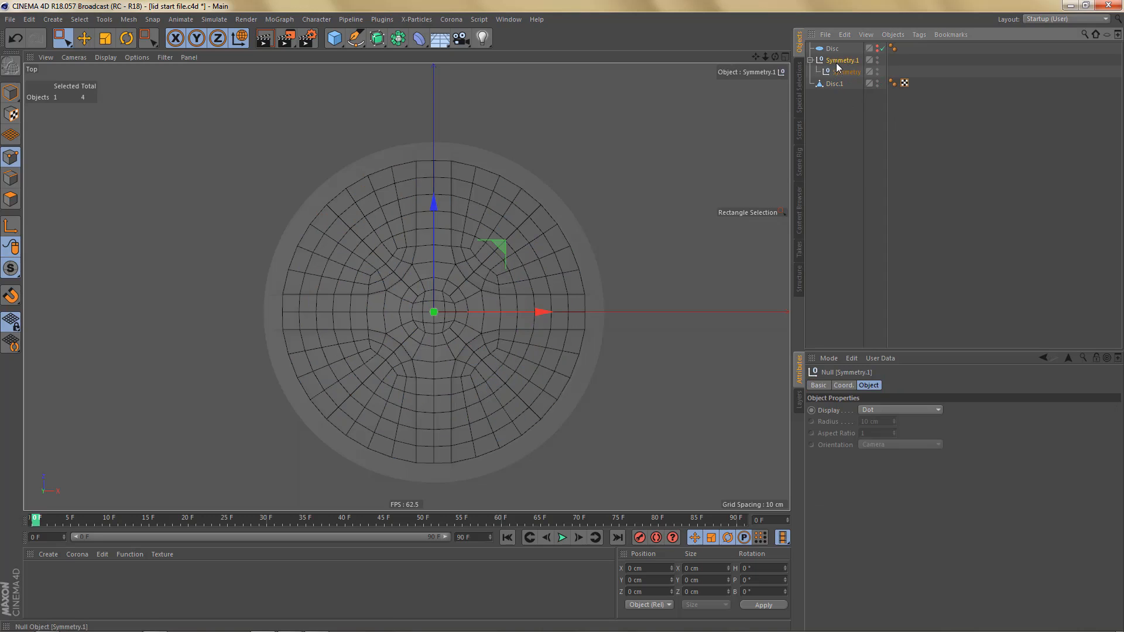
key("Delete")
- Examine the rebuilt disc's centre and overall polygon flow from several angles in the perspective view
key("F1")
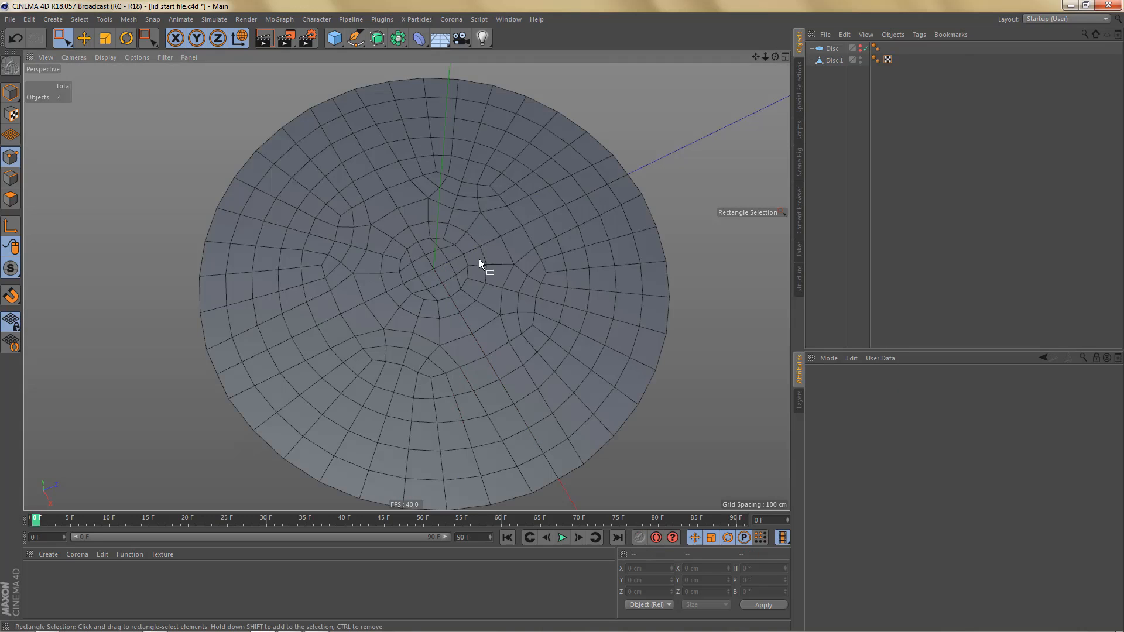
scroll(475, 273, "up", 5)
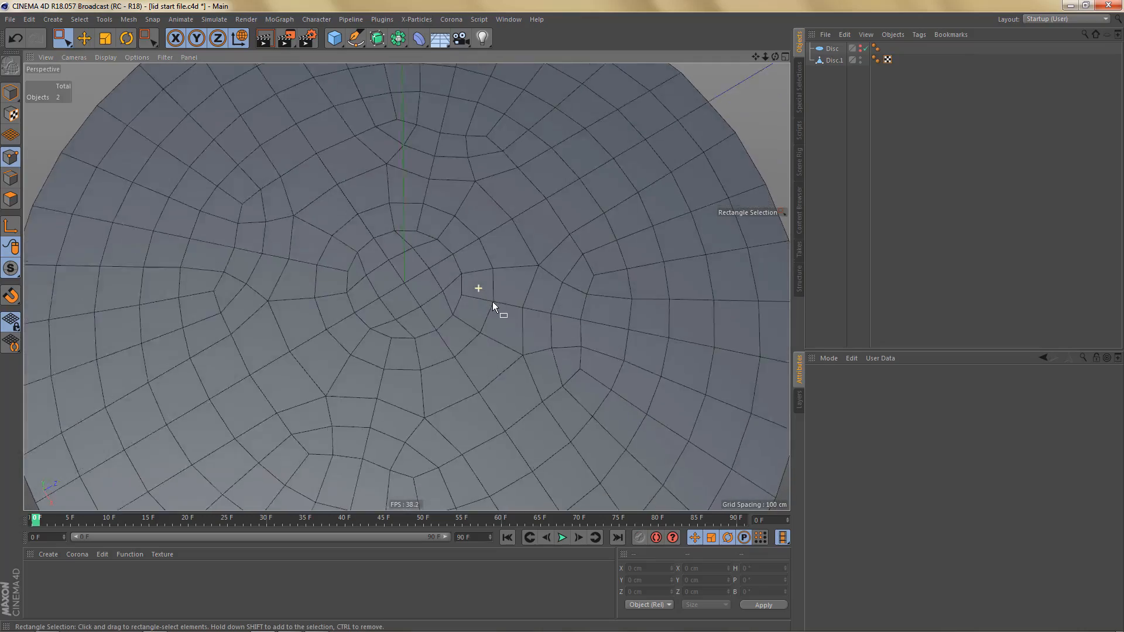
left_click_drag(493, 304, 470, 290, "alt")
right_click_drag(451, 293, 456, 350, "alt")
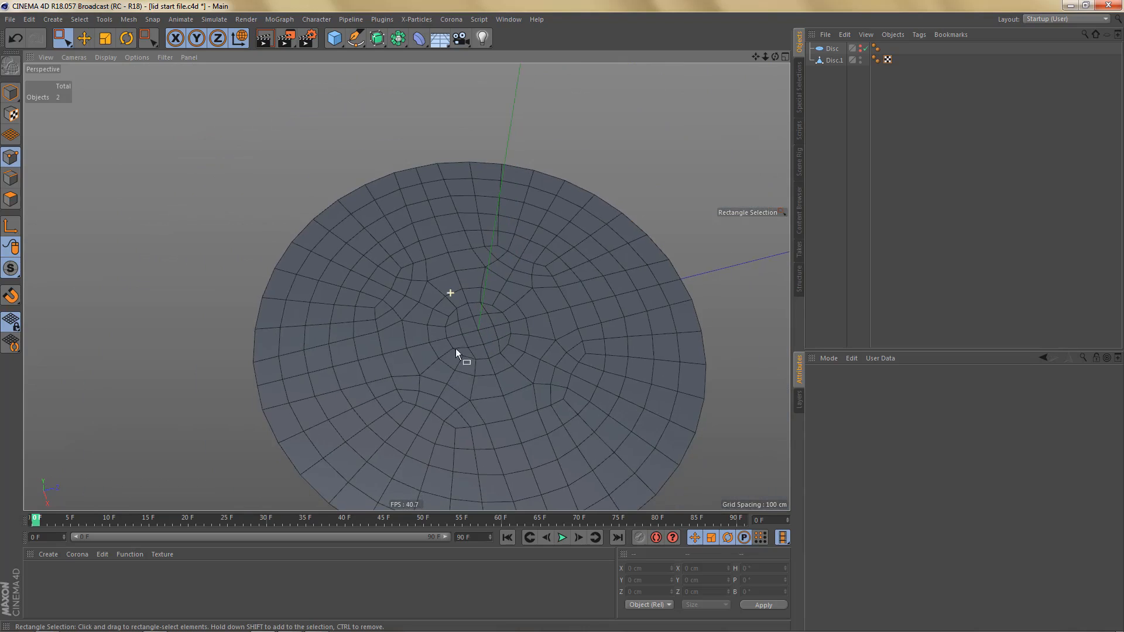
middle_click_drag(424, 320, 406, 287, "alt")
left_click_drag(459, 324, 472, 321, "alt")
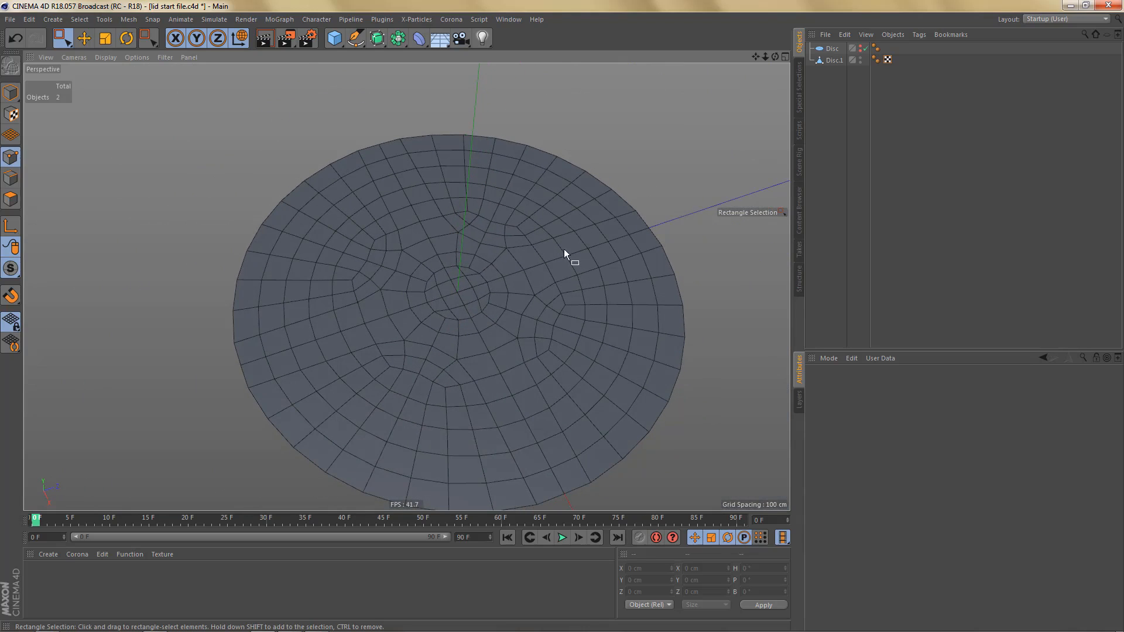
left_click_drag(520, 267, 440, 216, "alt")
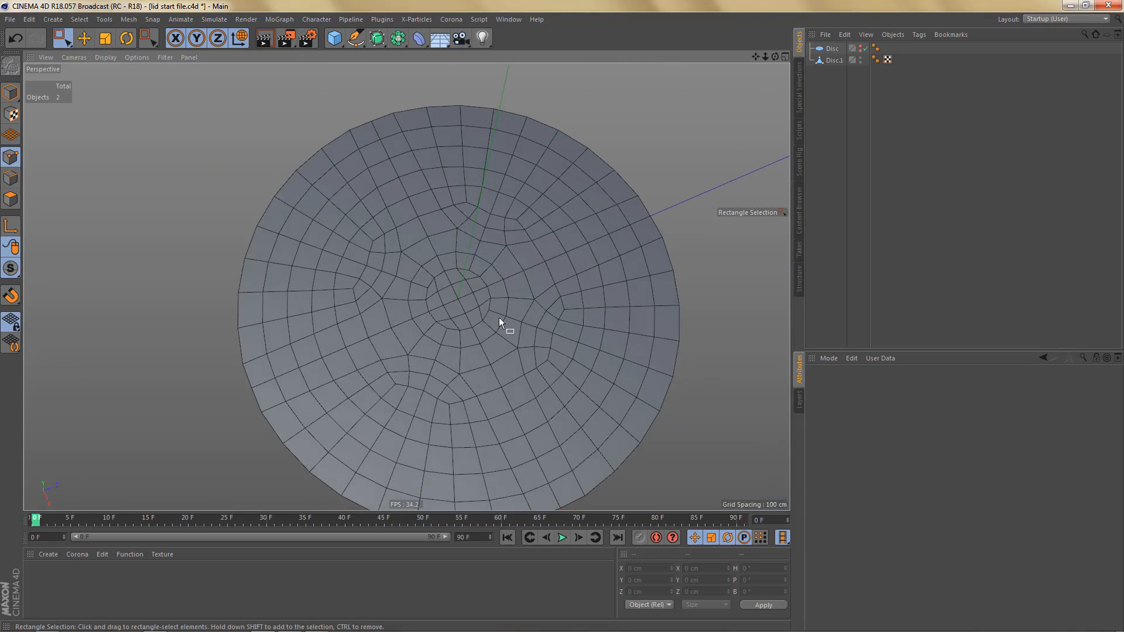
mouse_move(500, 319)
left_mouse_down("alt")
mouse_move(497, 309)
mouse_move(498, 319)
left_mouse_up("alt")
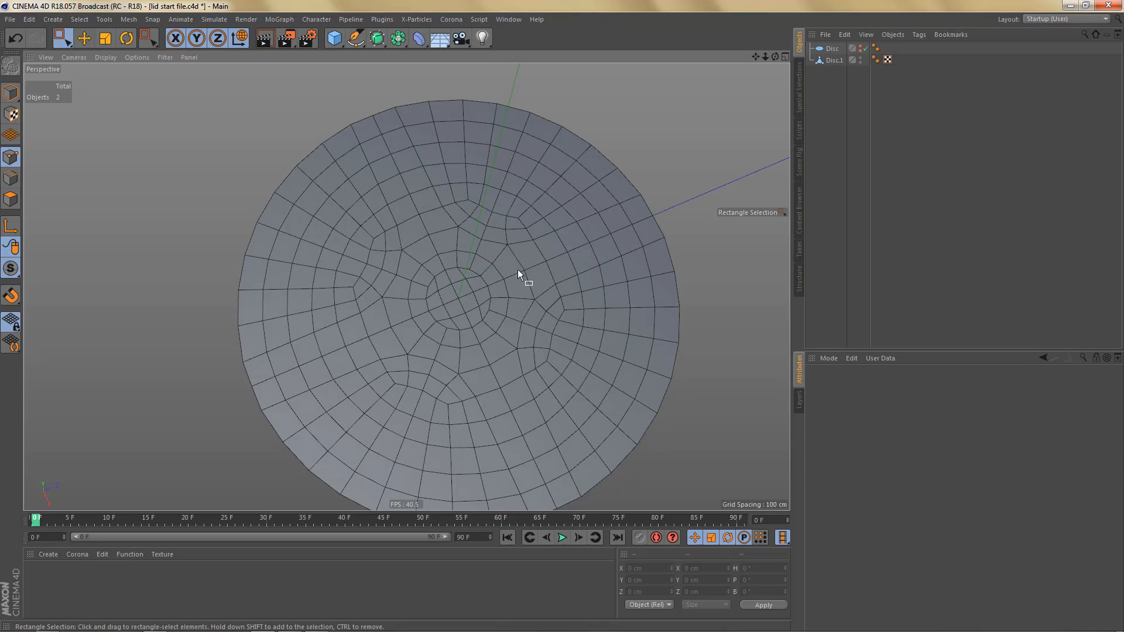
left_click_drag(518, 269, 511, 248, "alt")
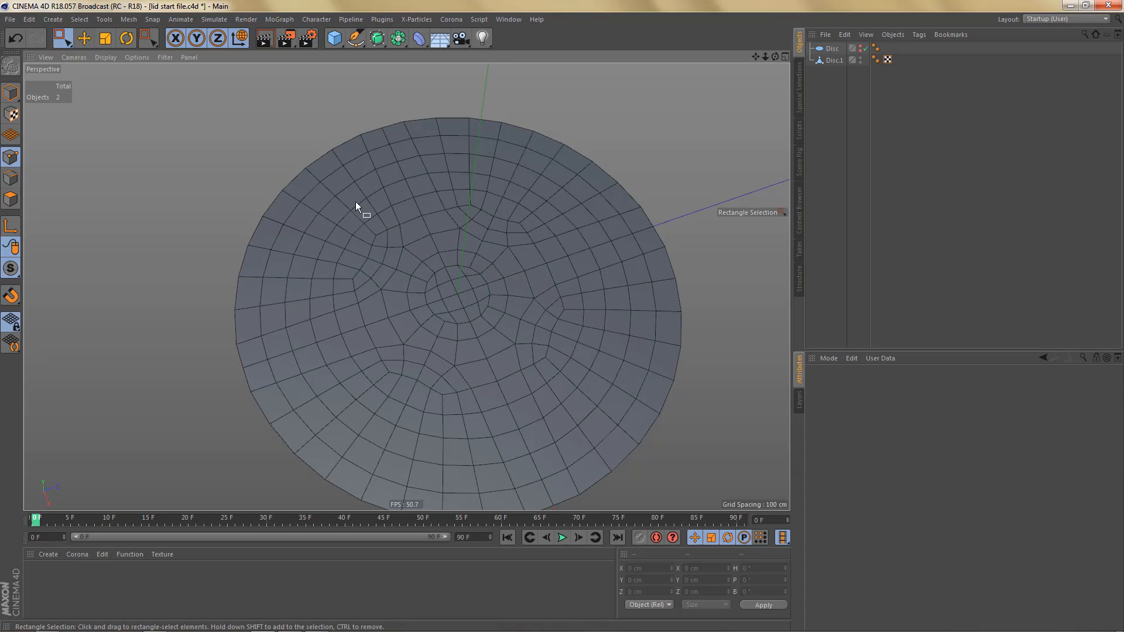
- Duplicate Disc.1 as a working copy and hide the original in the editor and renderer
left_click(833, 61)
left_click_drag(832, 64, 831, 79, "ctrl")
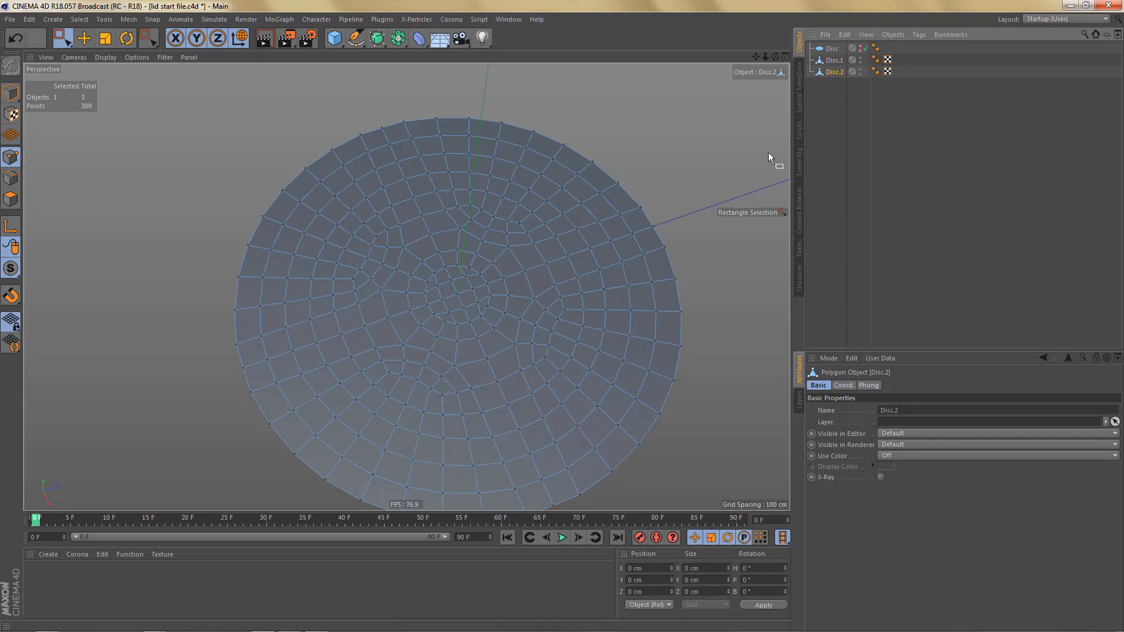
double_click(861, 62, "alt")
middle_click_drag(536, 244, 531, 227, "alt")
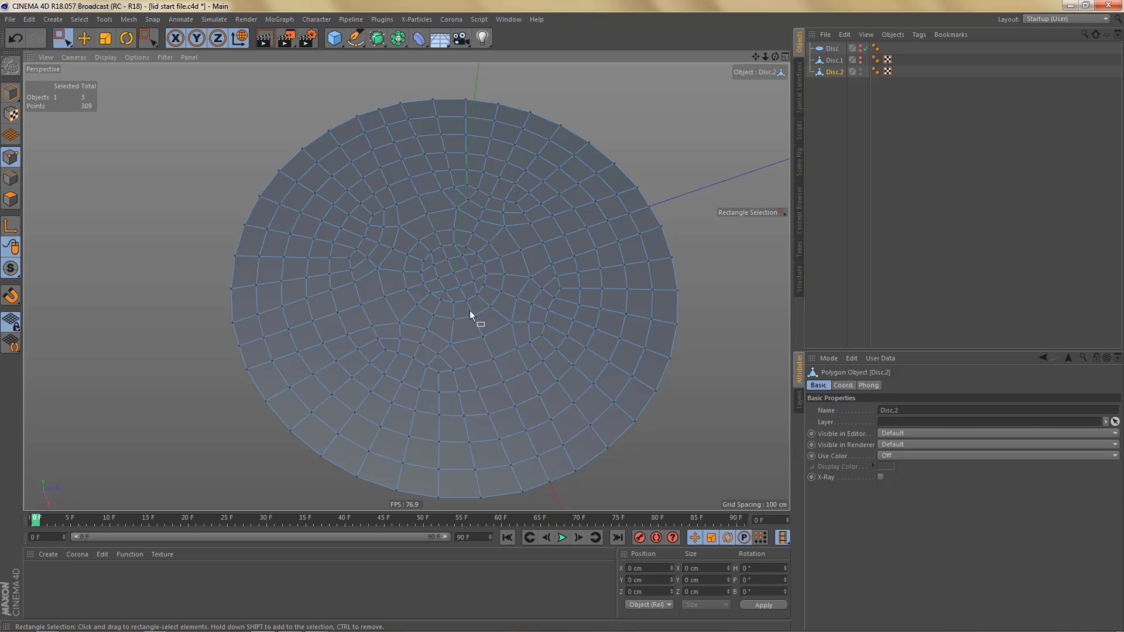
- Try subdividing all polygons of the Disc.2 mesh, and undo the subdivision
key("Return")
key("Return")
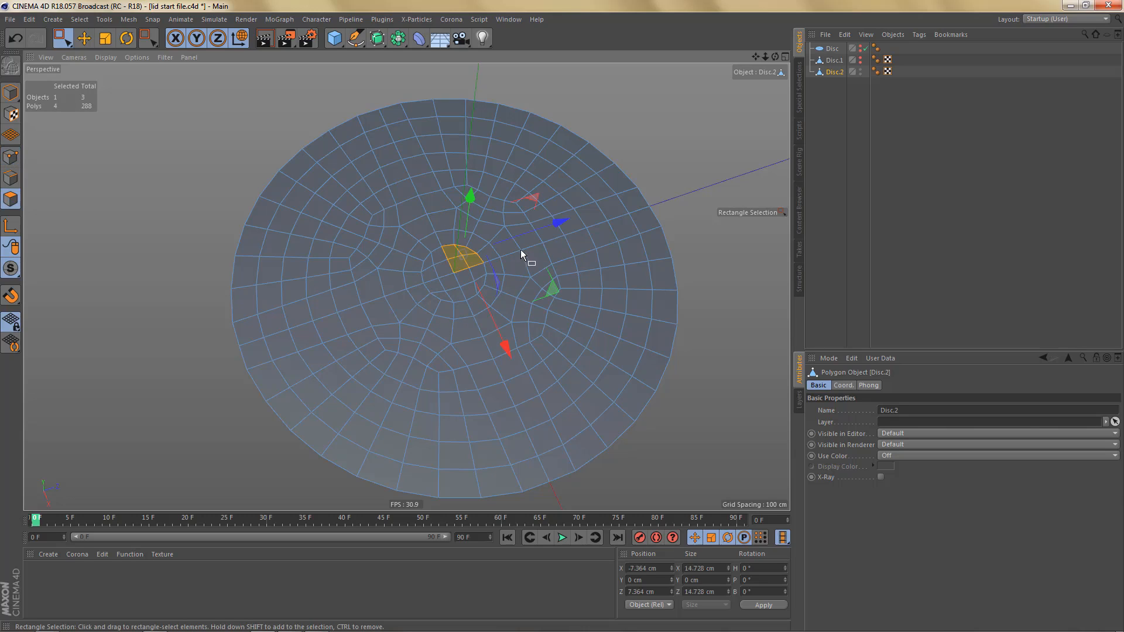
left_click(553, 271)
right_click(570, 227)
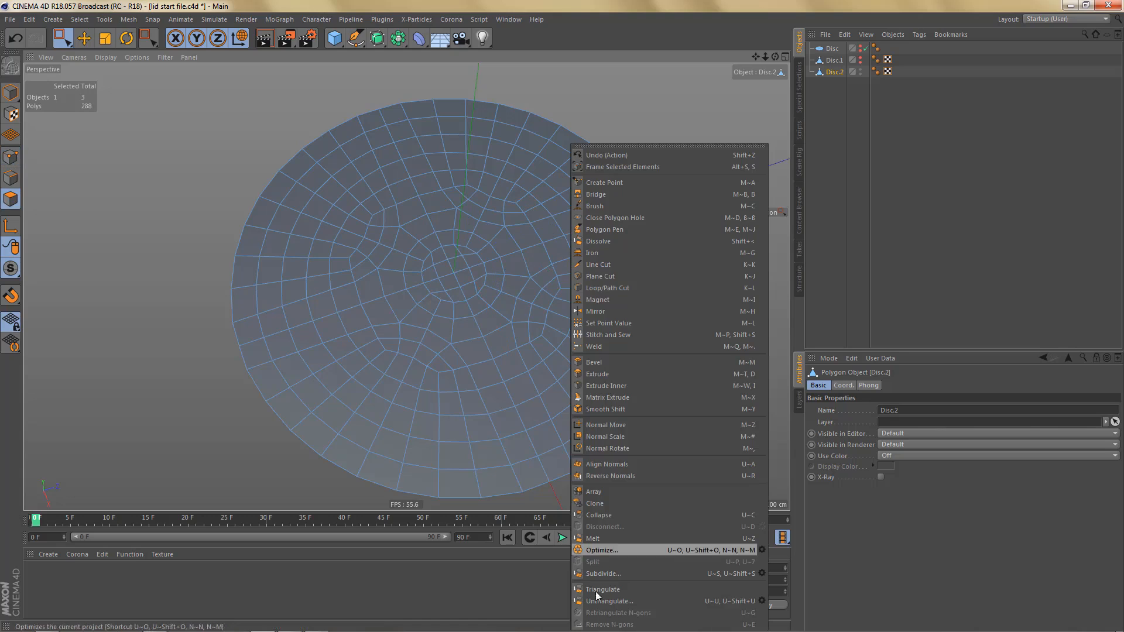
left_click(611, 572)
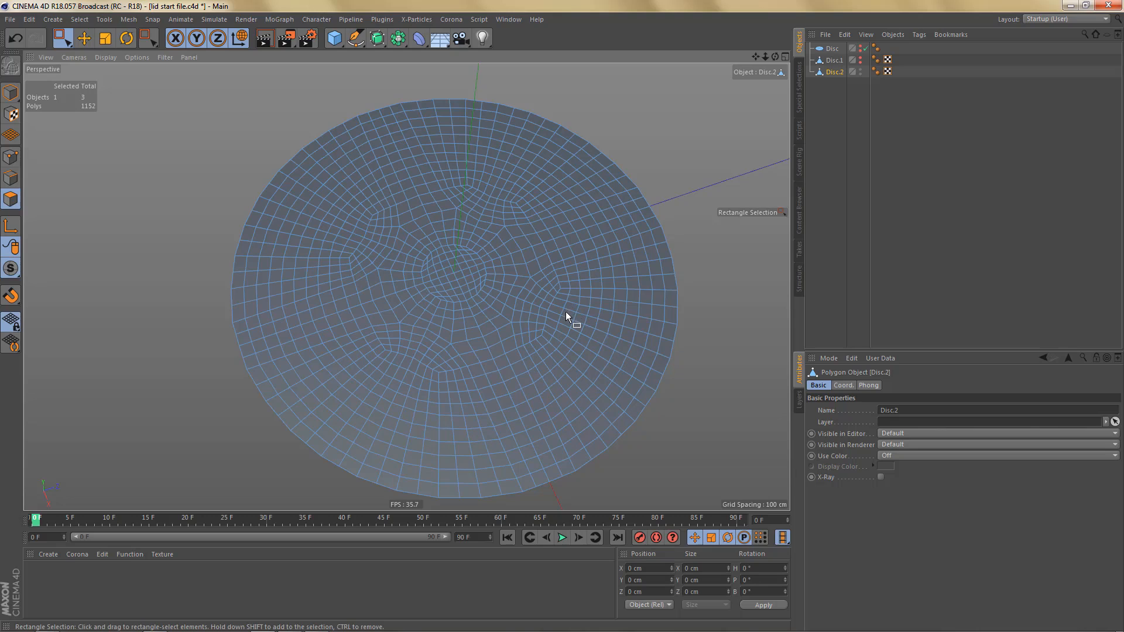
key("ctrl+z")
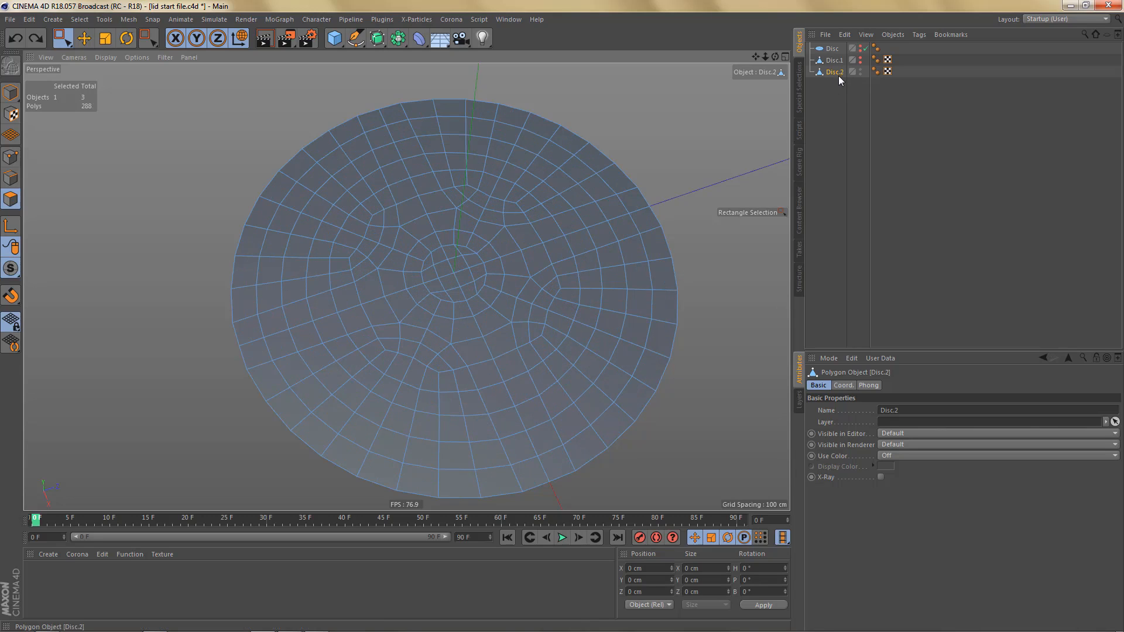
- Raise the whole Disc.2 object to Y 130 cm, above the reference lid in the front view
left_click_drag(538, 288, 538, 280, "alt")
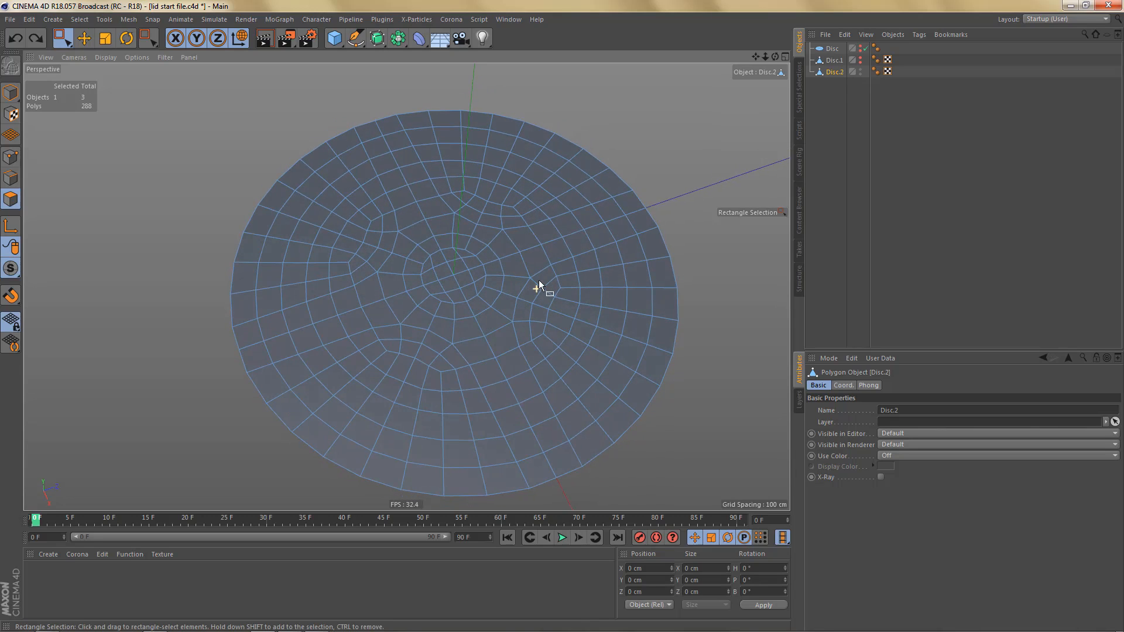
middle_click(529, 301)
middle_click(582, 410)
scroll(500, 375, "down", 3)
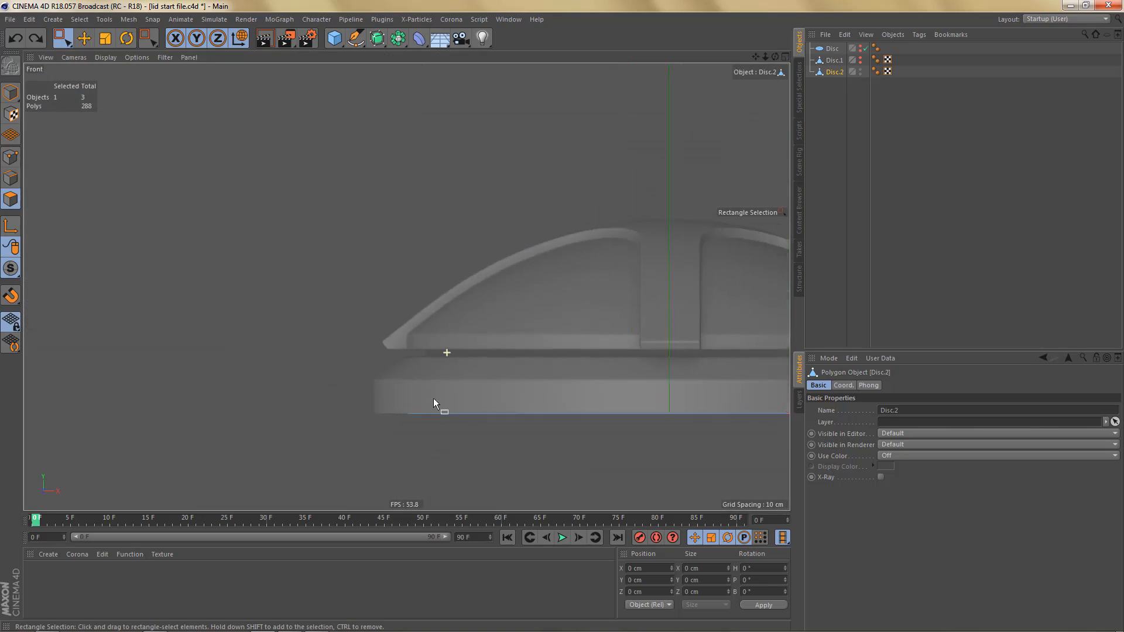
right_click_drag(498, 353, 473, 364, "alt")
middle_click_drag(473, 371, 480, 345, "alt")
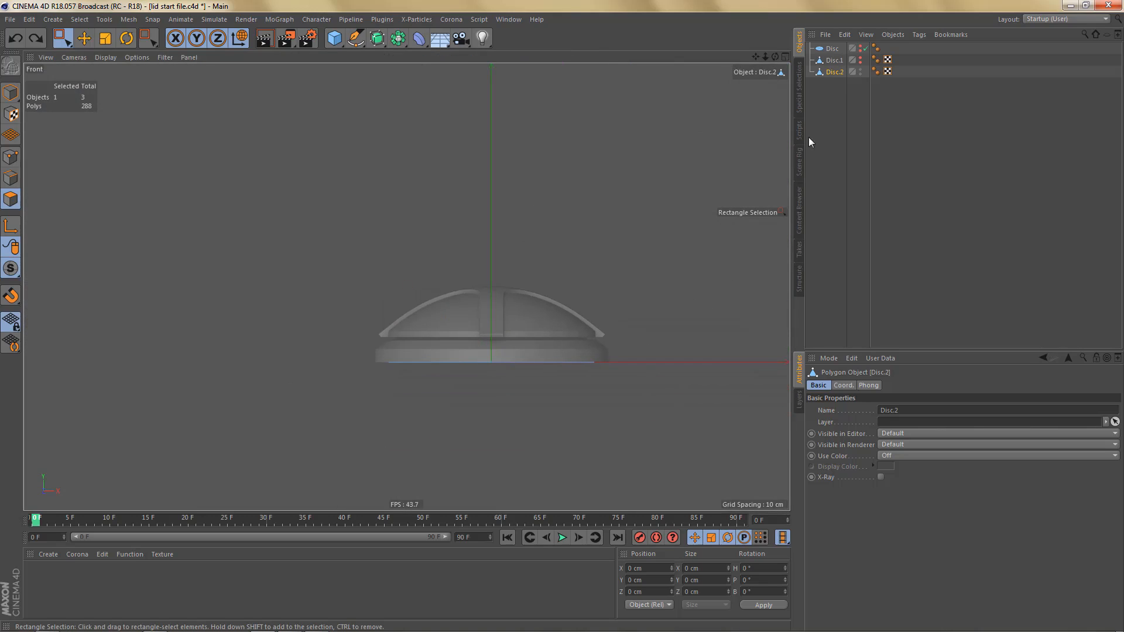
key("Return")
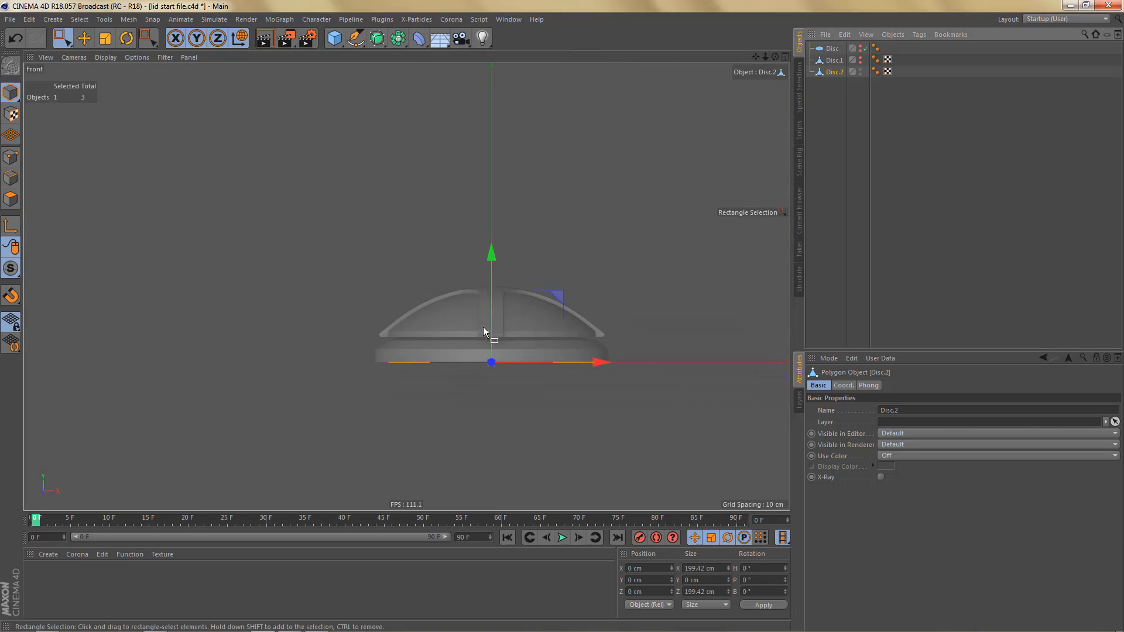
left_click_drag(489, 253, 508, 122)
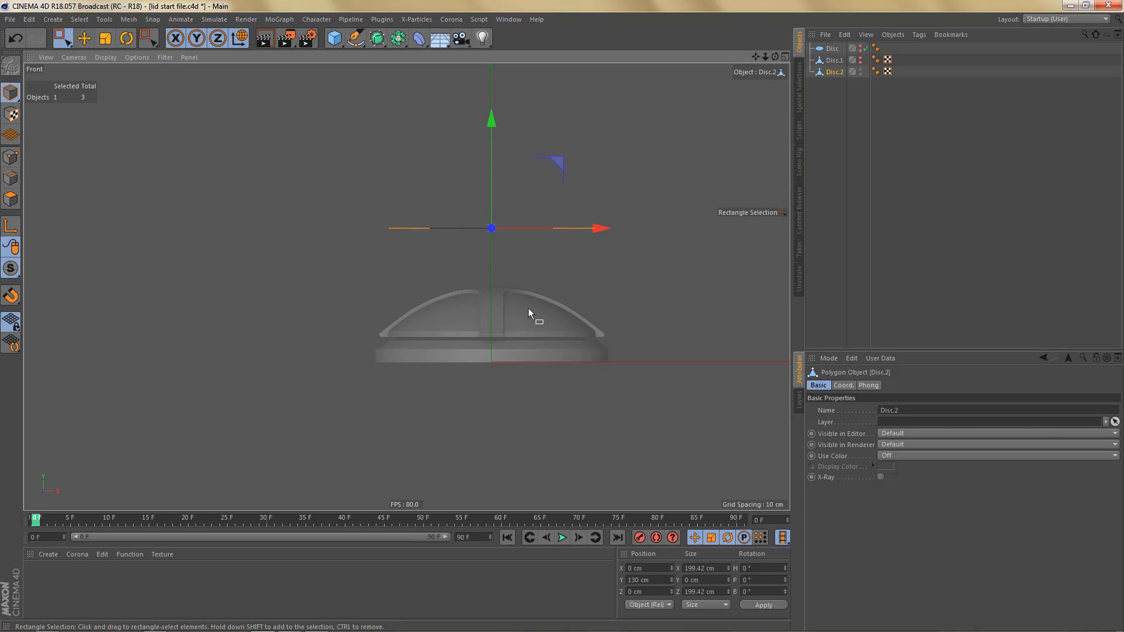
- Add a sphere, lower it to about Y -67 cm and scale it uniformly to about 275 cm across
scroll(492, 333, "up", 2)
left_click(335, 38)
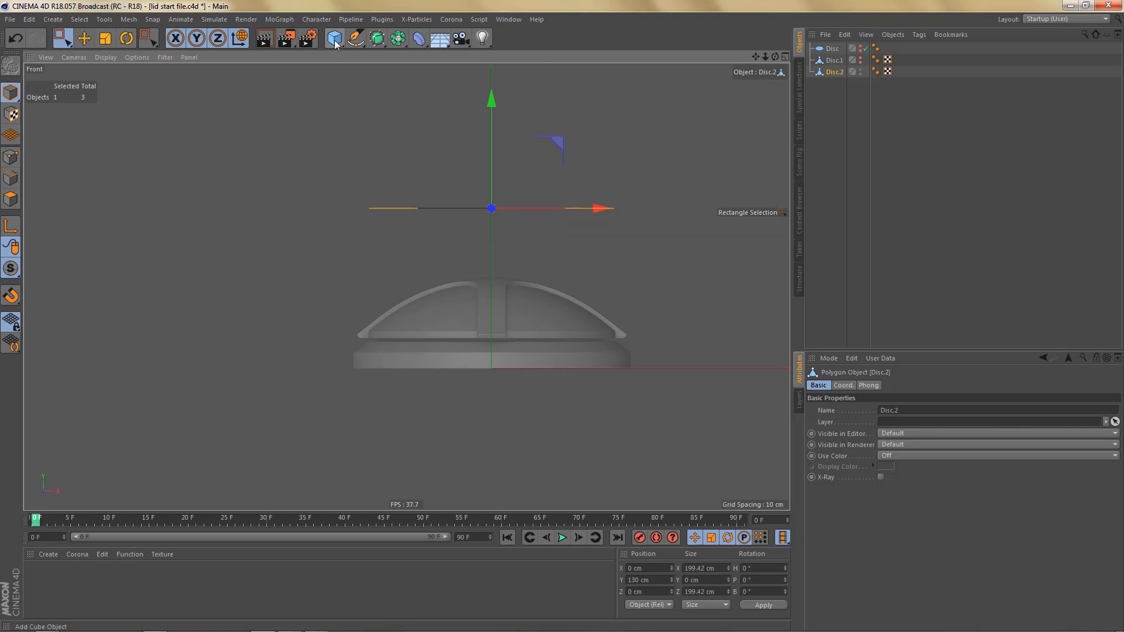
left_click(570, 76)
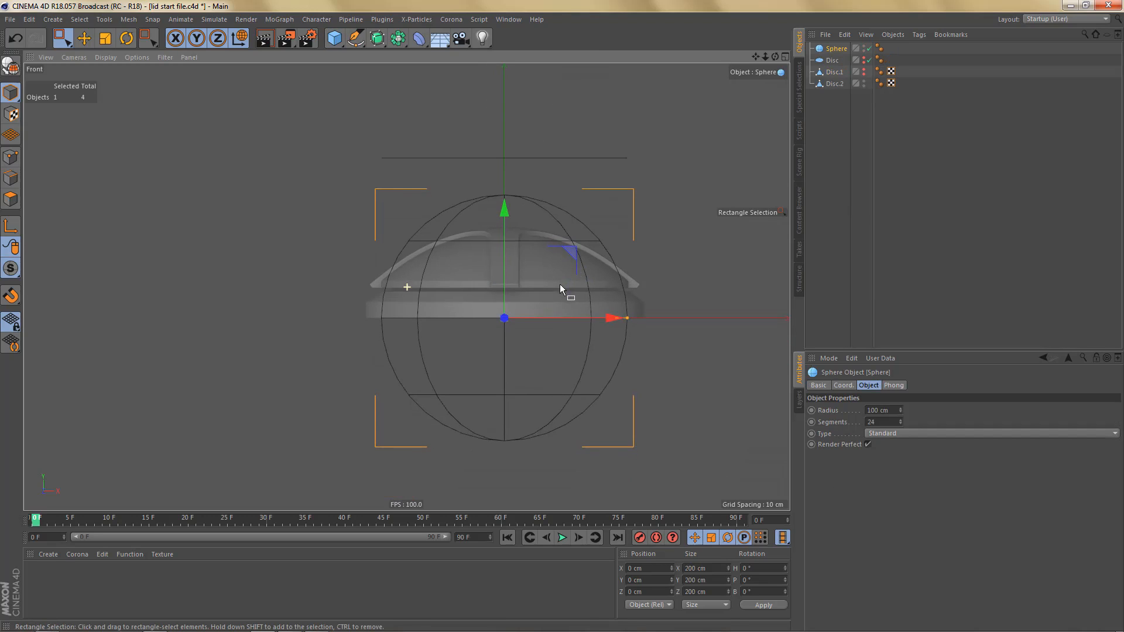
left_click_drag(504, 219, 520, 291)
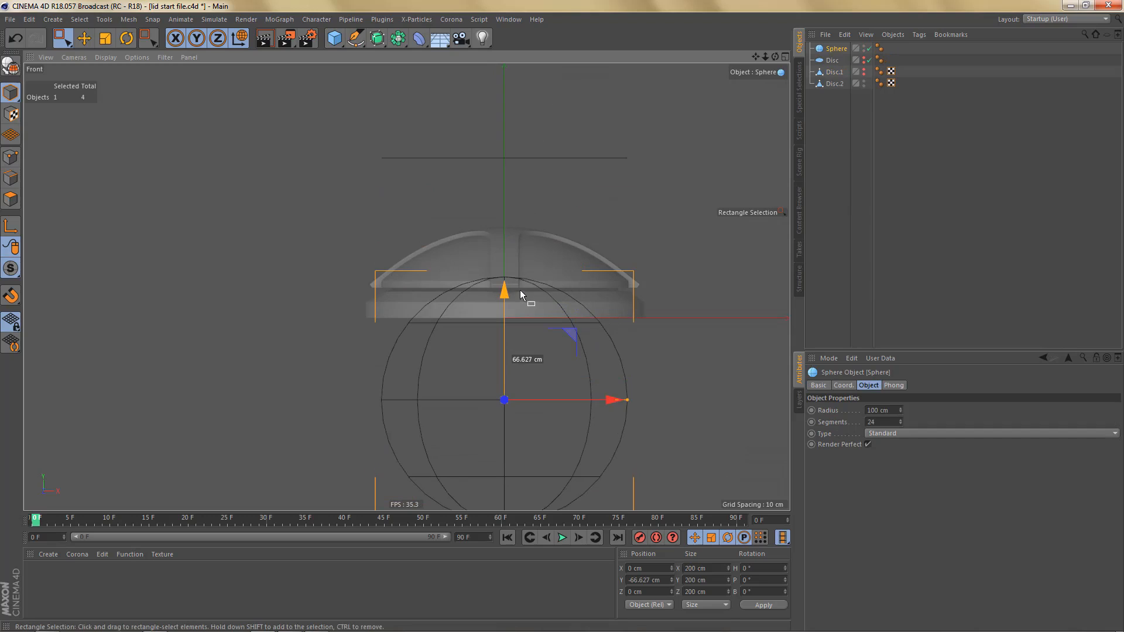
key("t")
left_click_drag(609, 310, 732, 247)
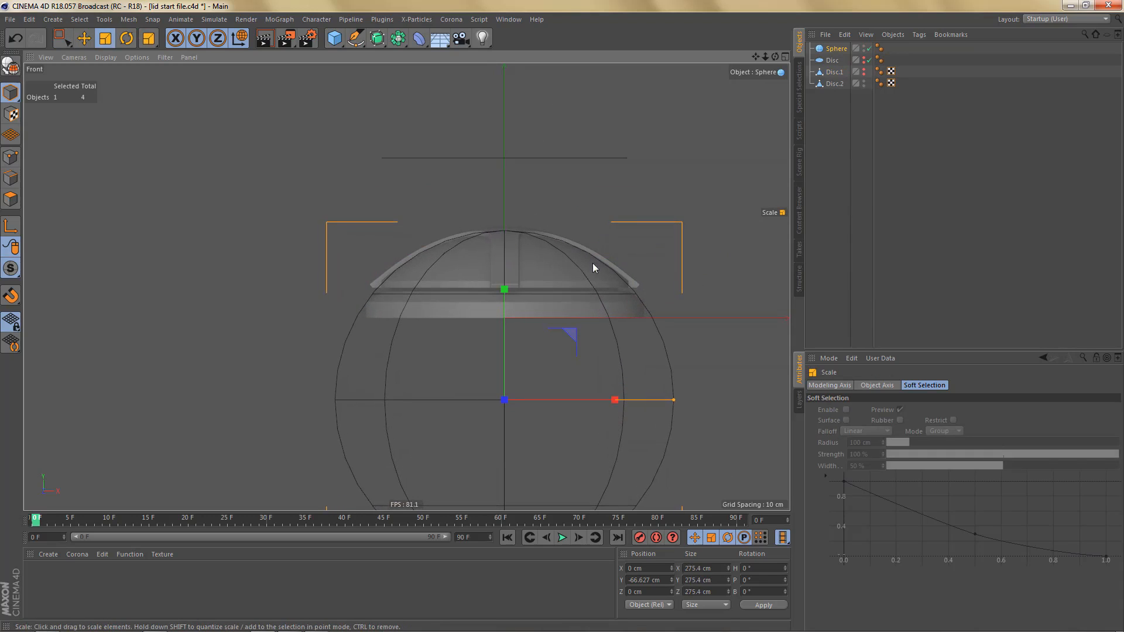
- Match the sphere to the reference dome's curve by lowering it to about Y -74 cm and scaling it to about 289.5 cm
scroll(593, 262, "up", 5)
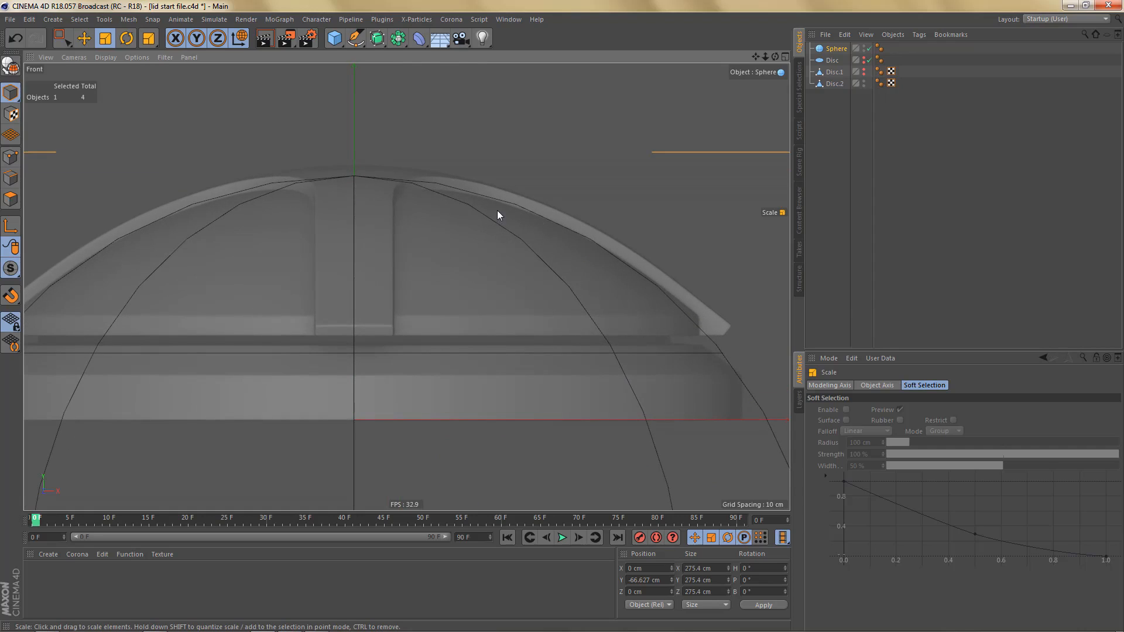
scroll(357, 193, "down", 5)
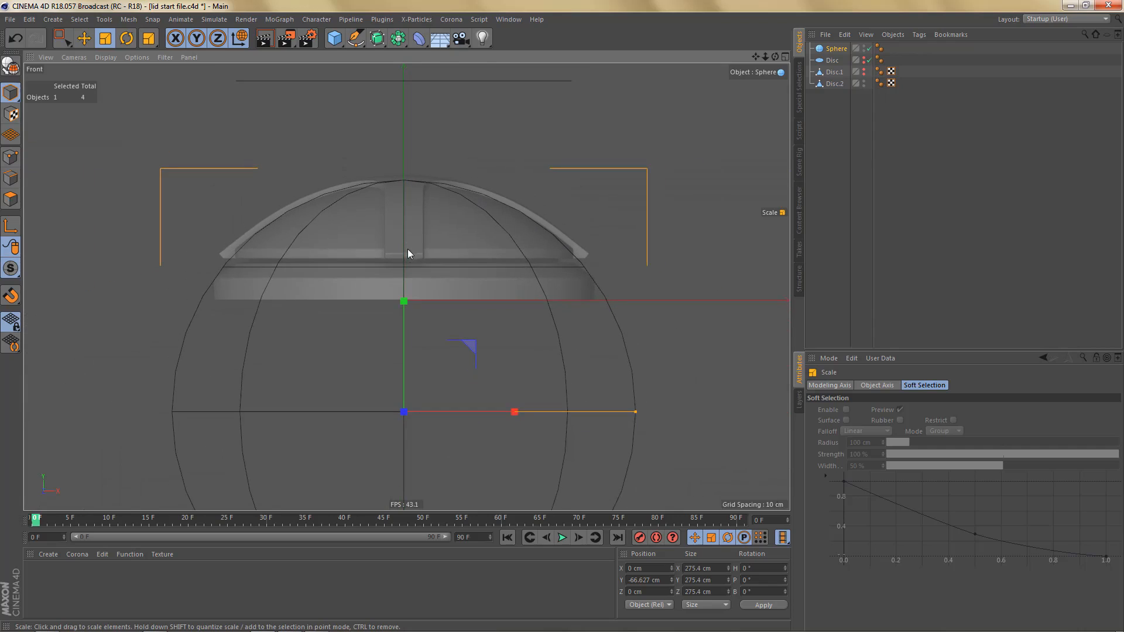
key("e")
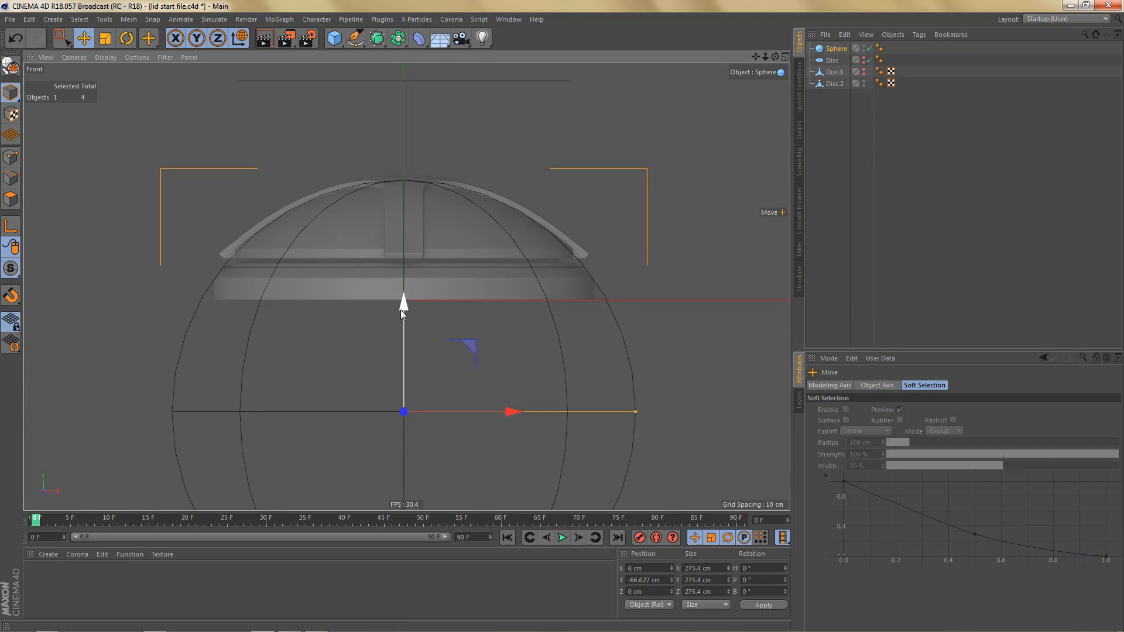
left_click_drag(401, 310, 409, 319)
key("t")
left_click_drag(538, 304, 558, 292)
scroll(546, 213, "up", 4)
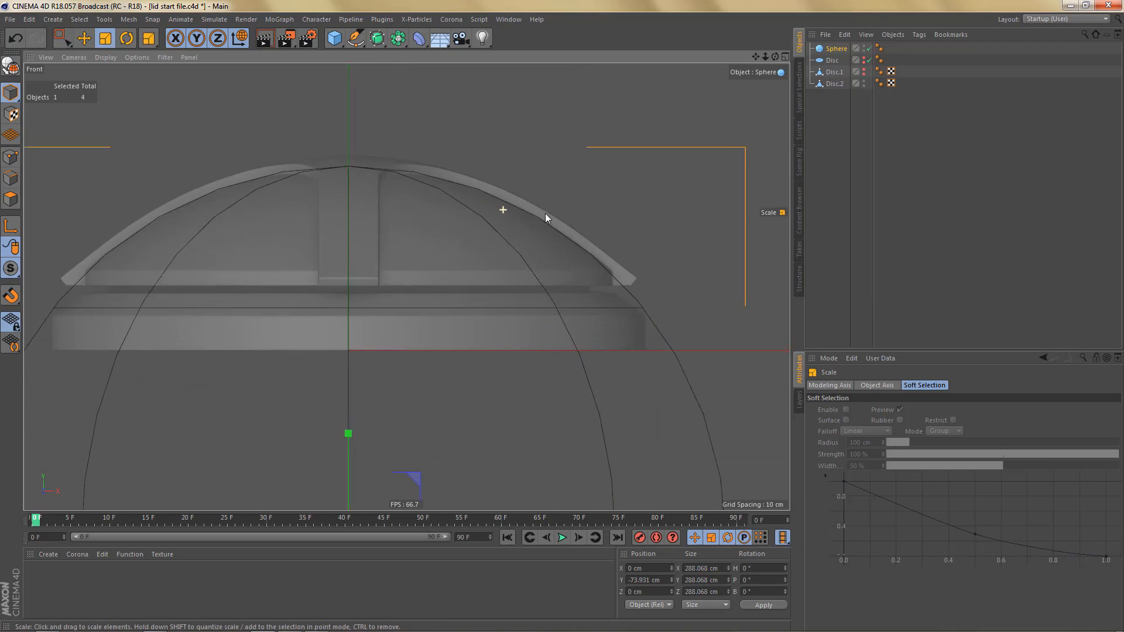
scroll(559, 212, "down", 2)
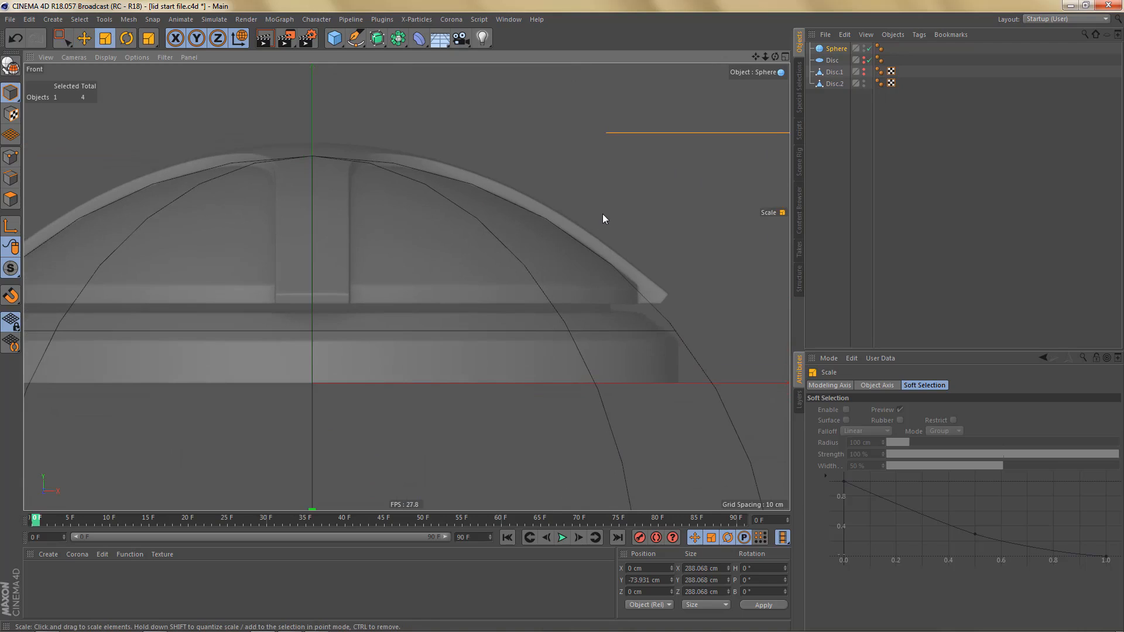
left_click_drag(603, 215, 605, 214)
scroll(589, 229, "down", 3)
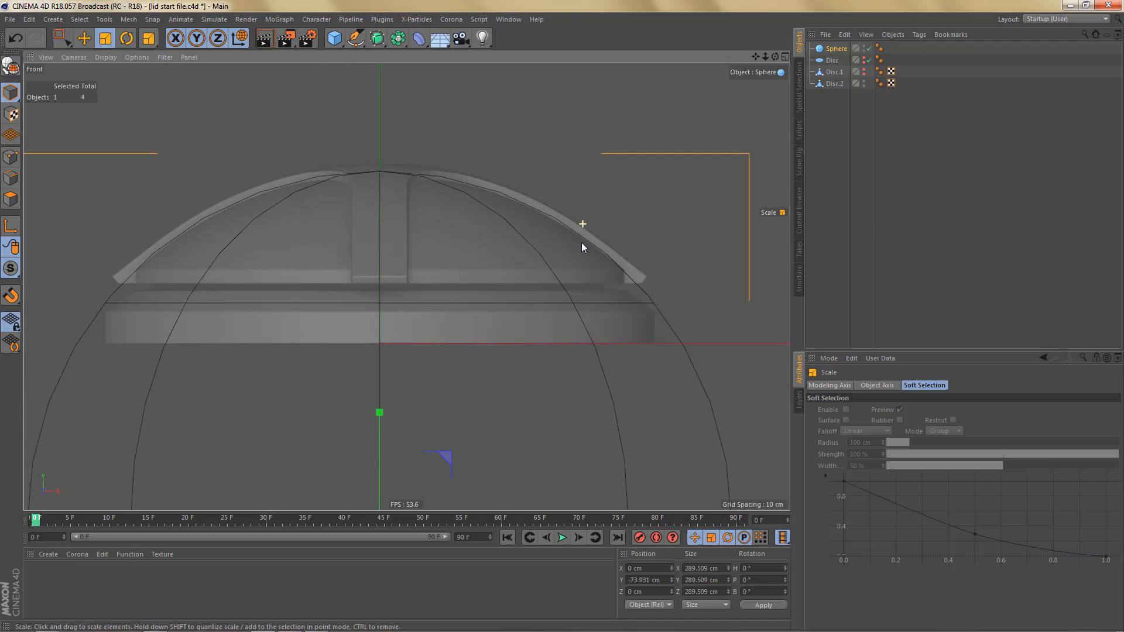
scroll(581, 244, "down", 2)
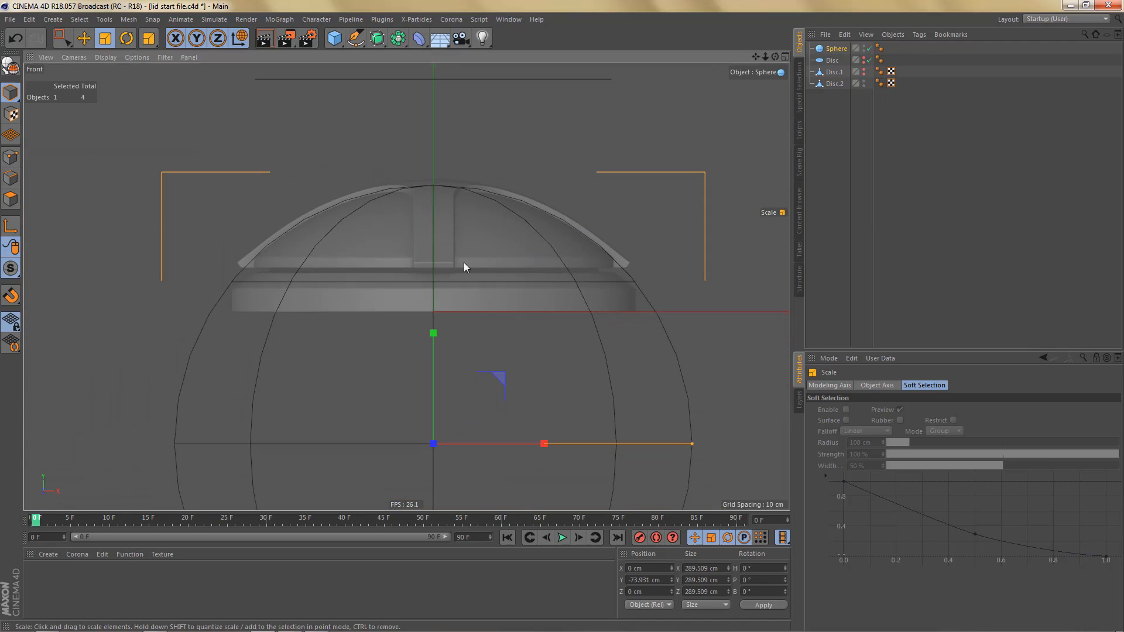
- Rename the raised working copy Disc.2 as "lid" and the hidden original Disc.1 as "lid flat final"
key("F1")
left_click_drag(494, 212, 462, 275, "alt")
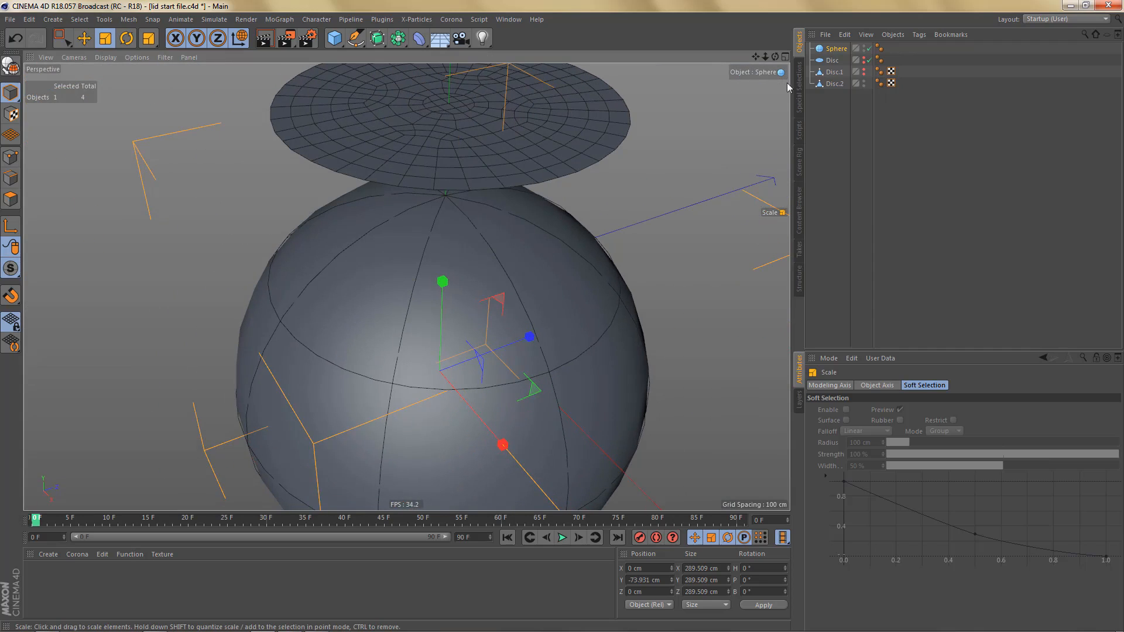
double_click(834, 84)
type("lid")
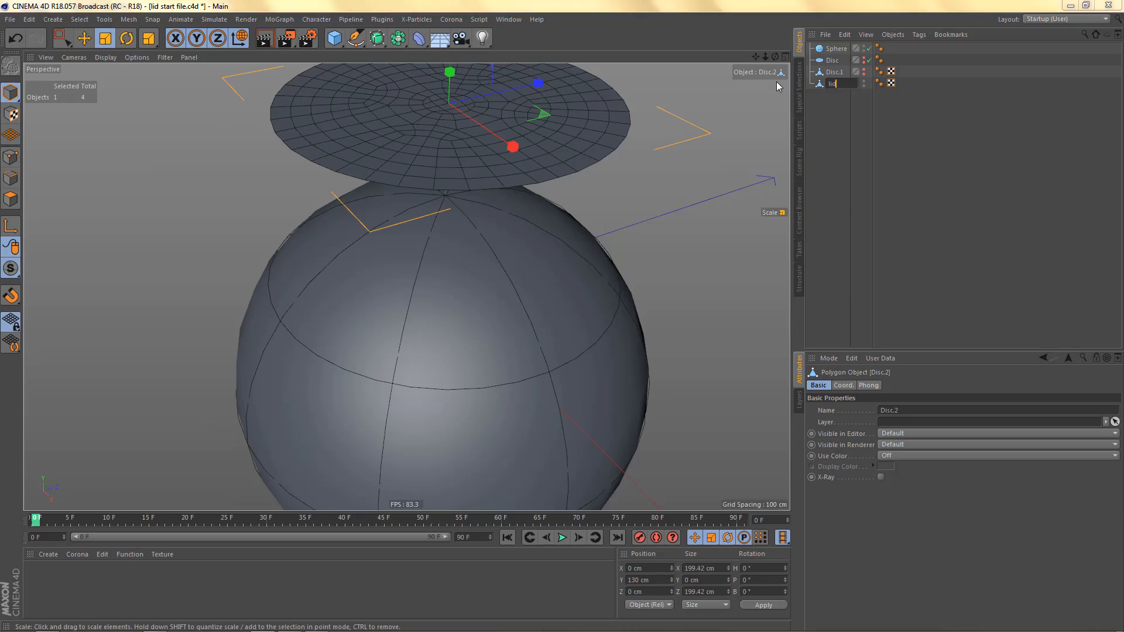
key("Return")
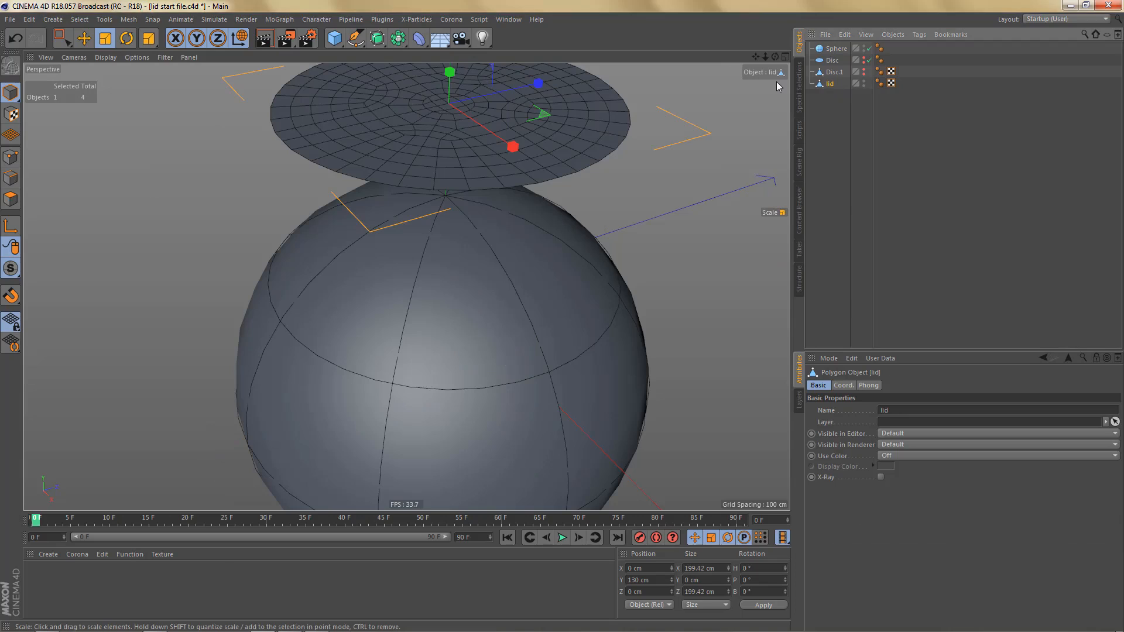
double_click(835, 72)
type("lid")
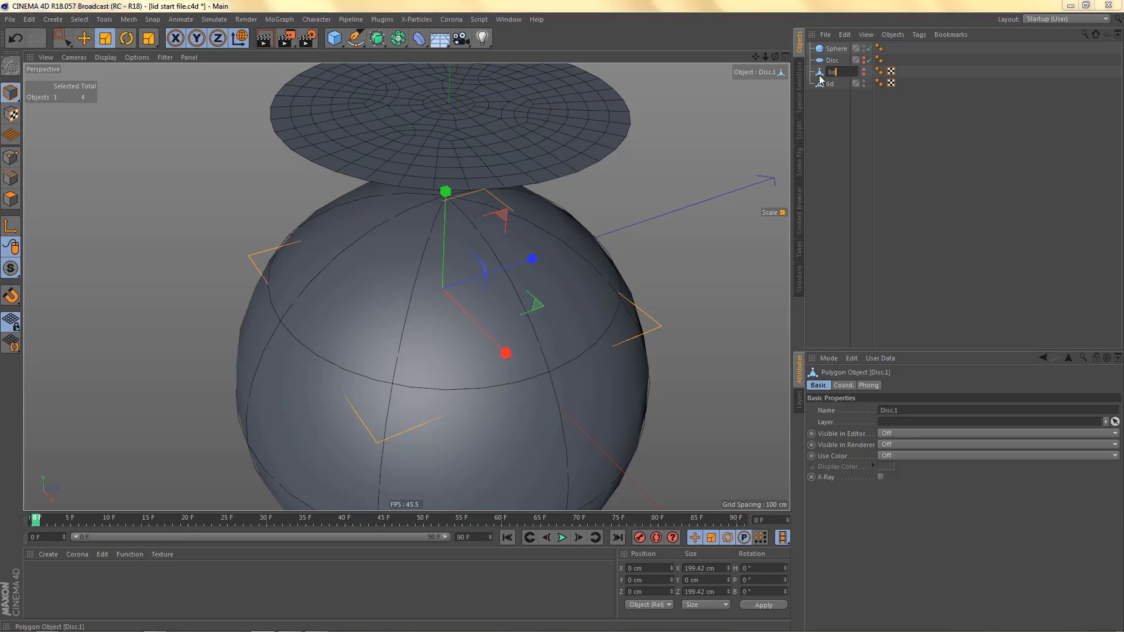
type(" flat final")
key("Return")
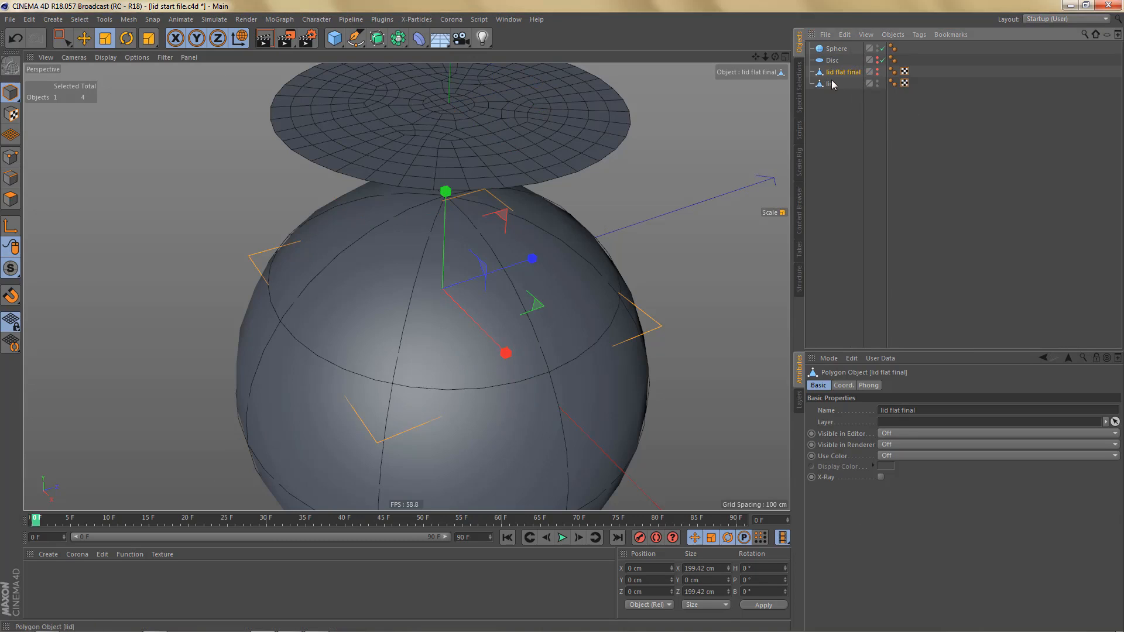
- Add a Shrink Wrap deformer as a child of lid, with Sphere as its target object, and place Sphere below lid in the hierarchy
left_click(831, 83)
middle_click_drag(416, 266, 417, 267, "alt")
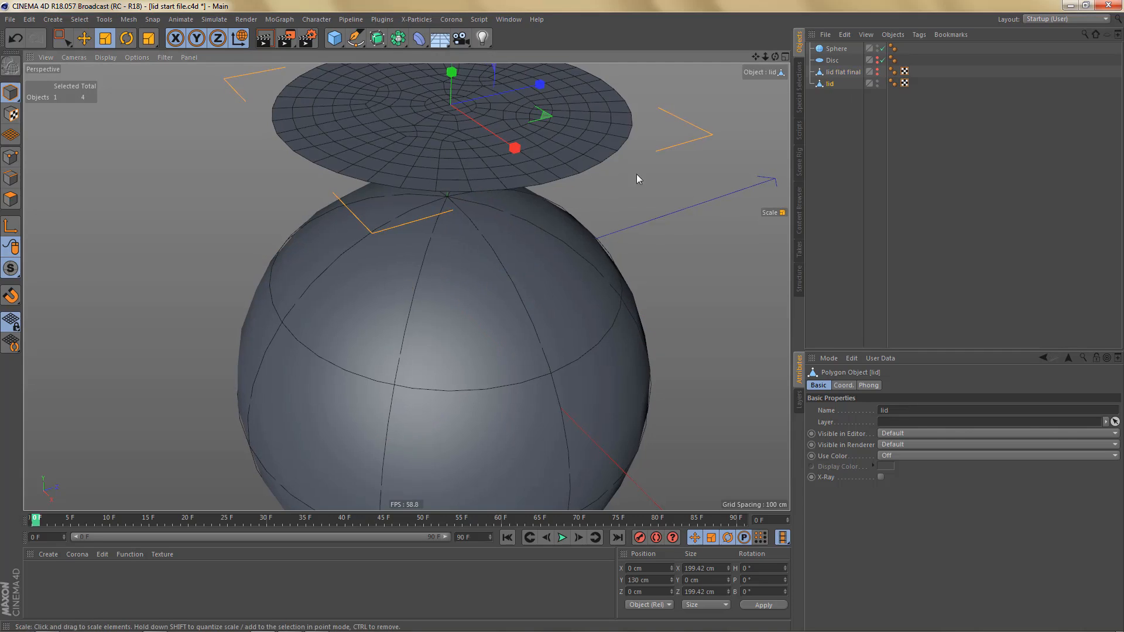
left_click(419, 38)
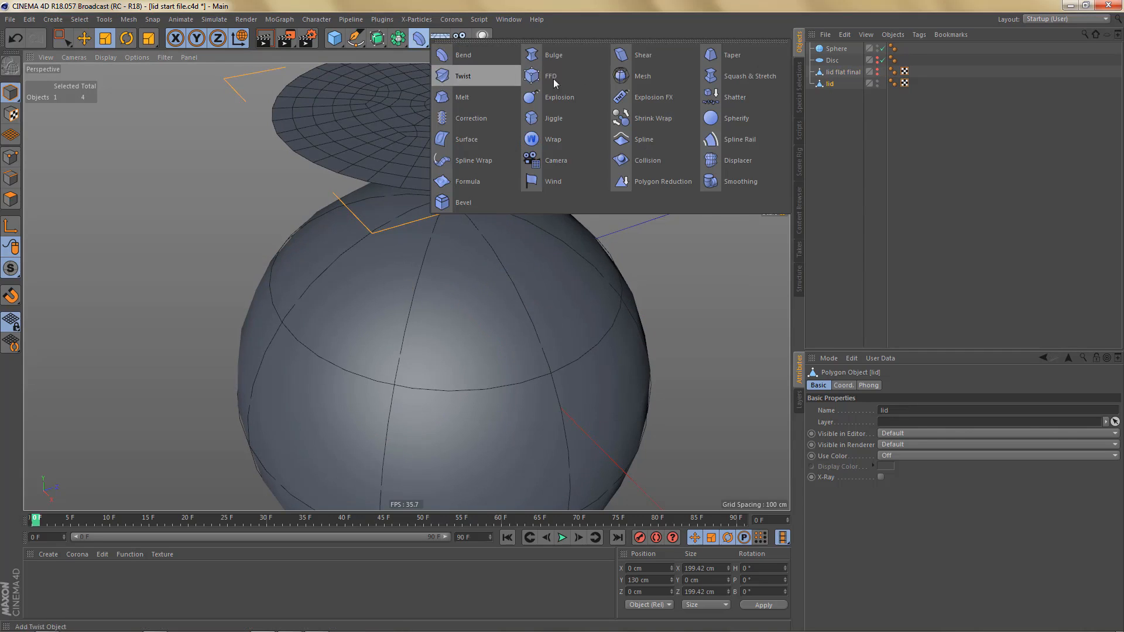
left_click(647, 120)
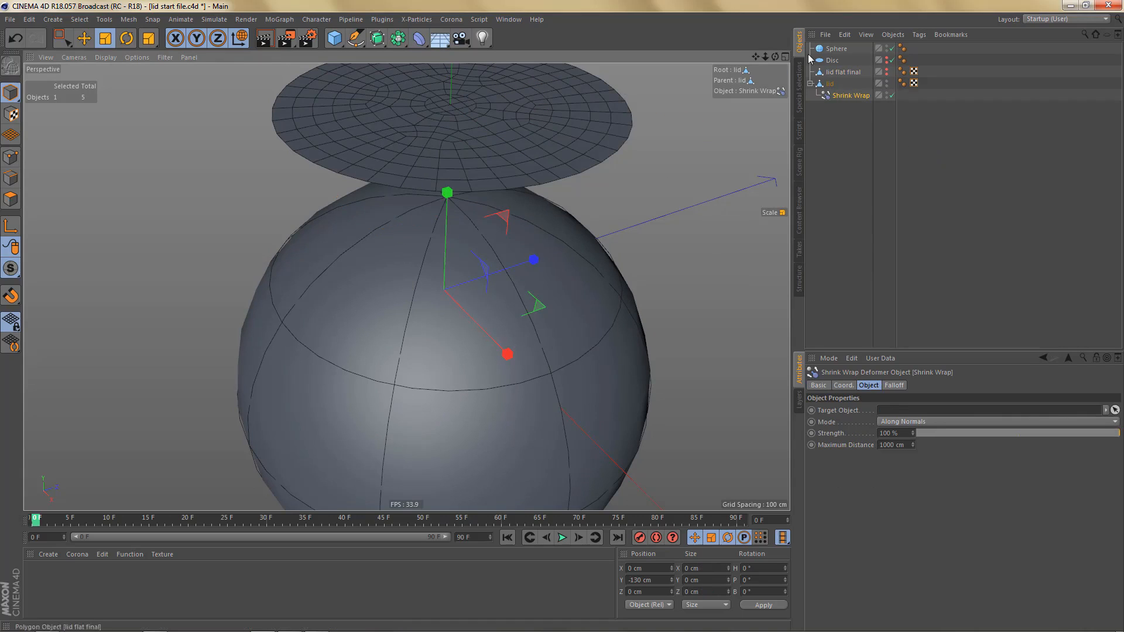
left_click_drag(837, 49, 882, 416)
left_click(841, 88)
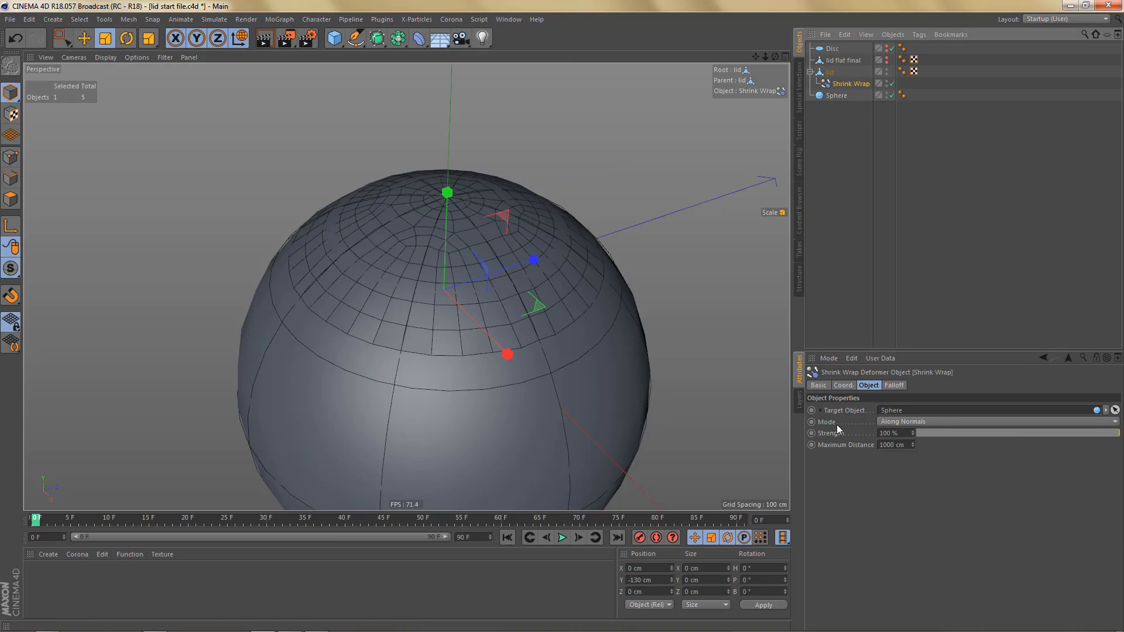
- Show the full wireframe in the perspective view and examine how the lid mesh follows the sphere
key("n")
key("h")
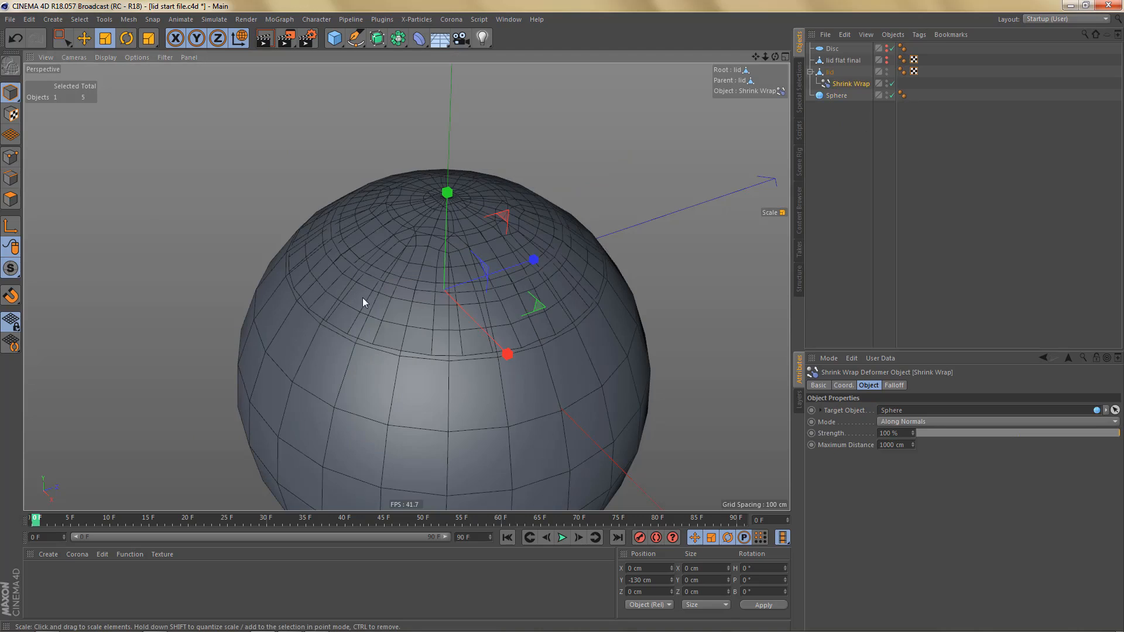
middle_click_drag(580, 365, 561, 307, "alt")
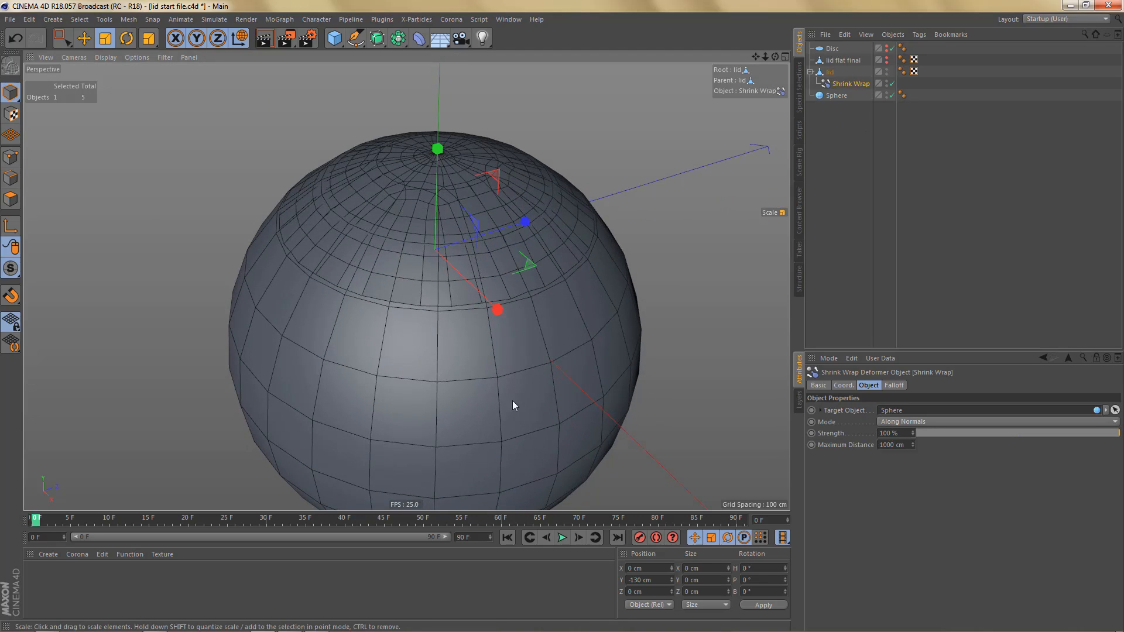
left_click_drag(547, 326, 521, 291, "alt")
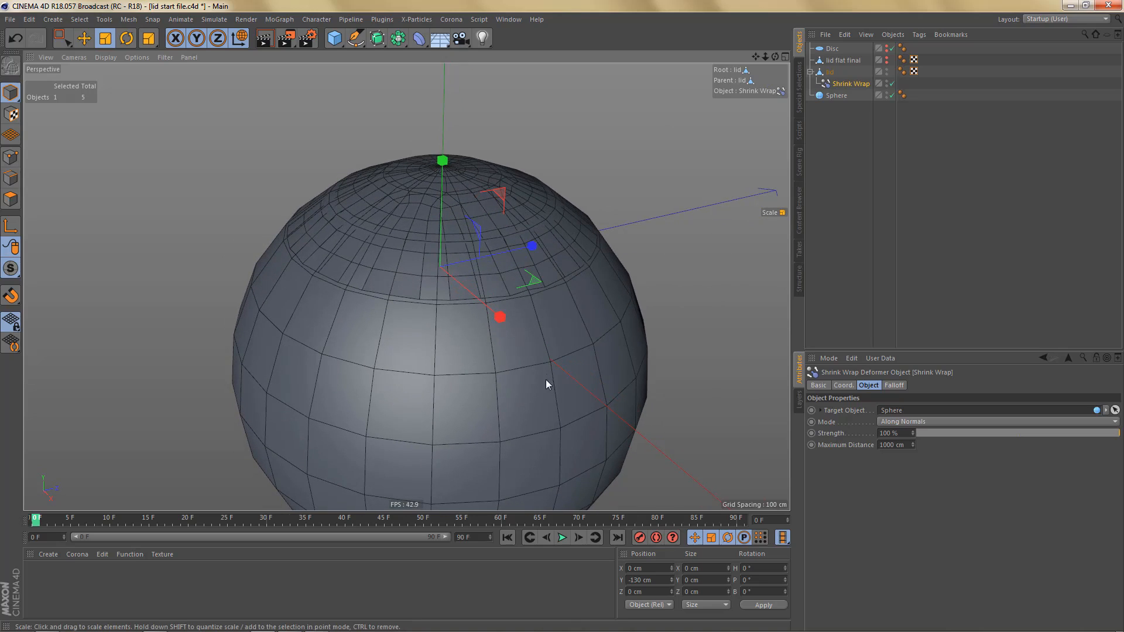
- Hide the sphere in the editor and renderer, and set its segments to 60
left_click(839, 97)
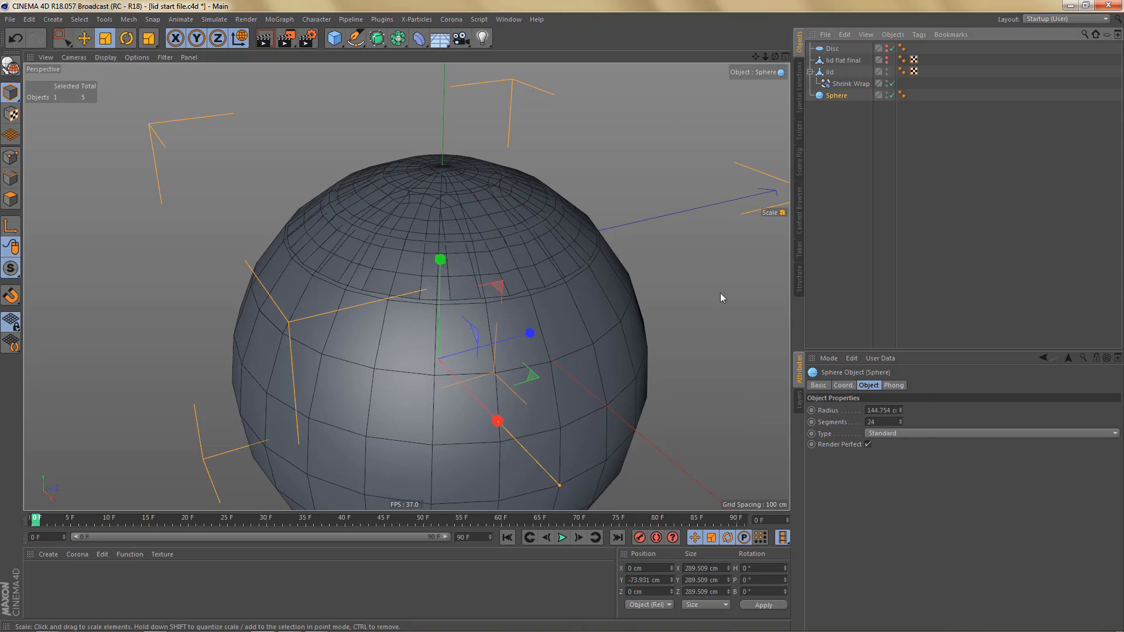
double_click(887, 97, "alt")
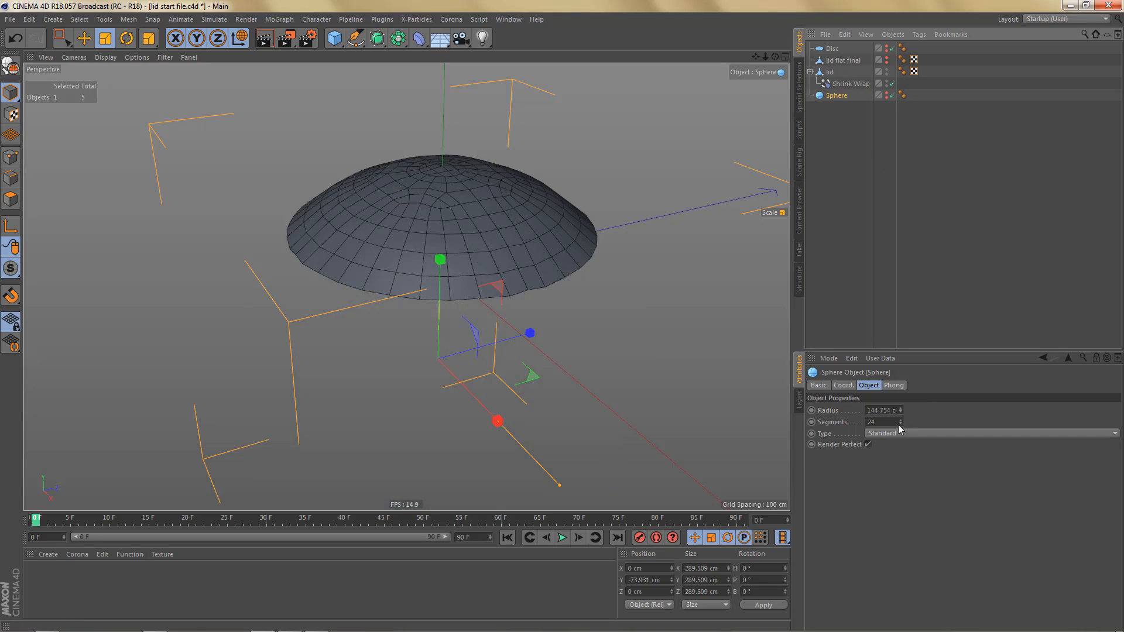
mouse_move(901, 422)
left_mouse_down()
mouse_move(864, 423)
mouse_move(933, 421)
left_mouse_up()
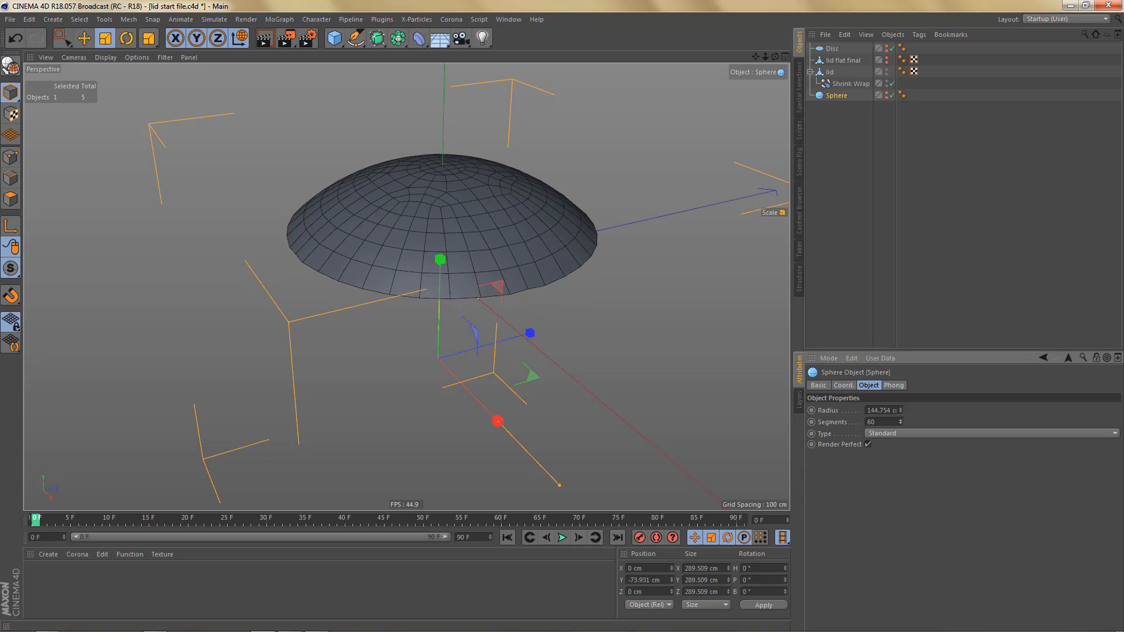
- Increase the sphere's segments to 103 and check how smoothly the lid mesh follows it
scroll(547, 319, "up", 5)
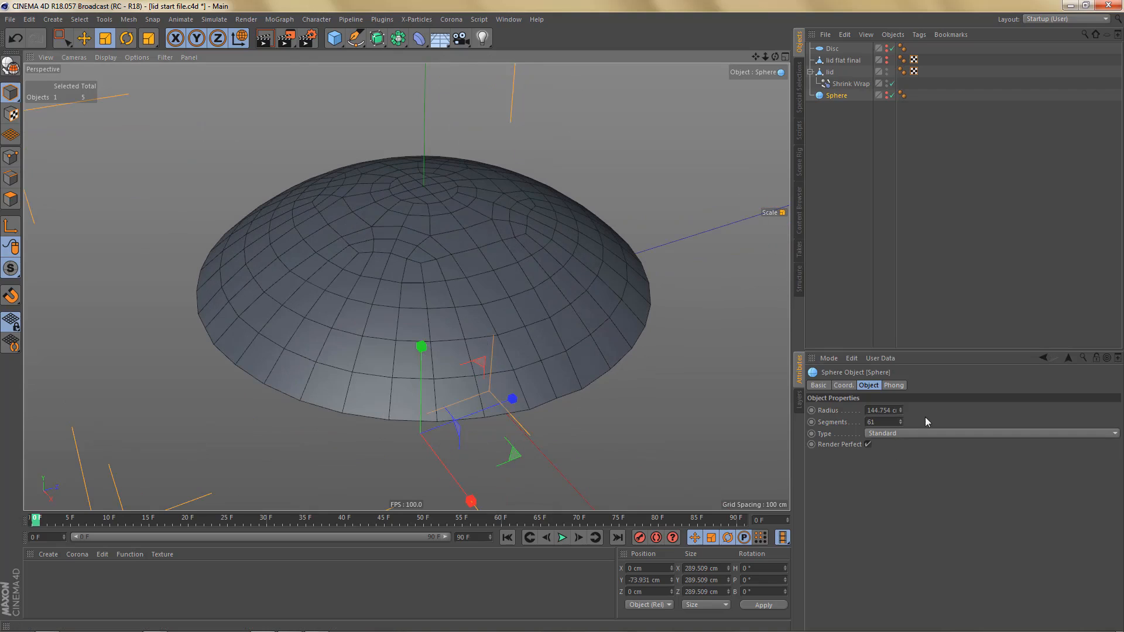
left_click_drag(901, 421, 909, 420)
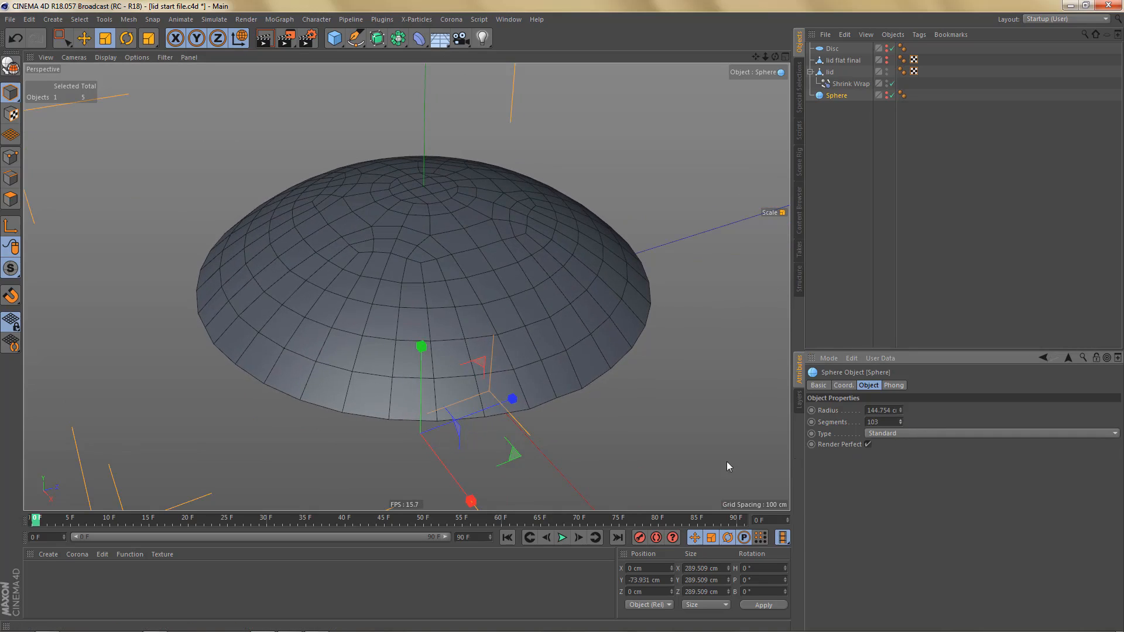
scroll(552, 311, "up", 3)
left_click_drag(549, 320, 542, 335, "alt")
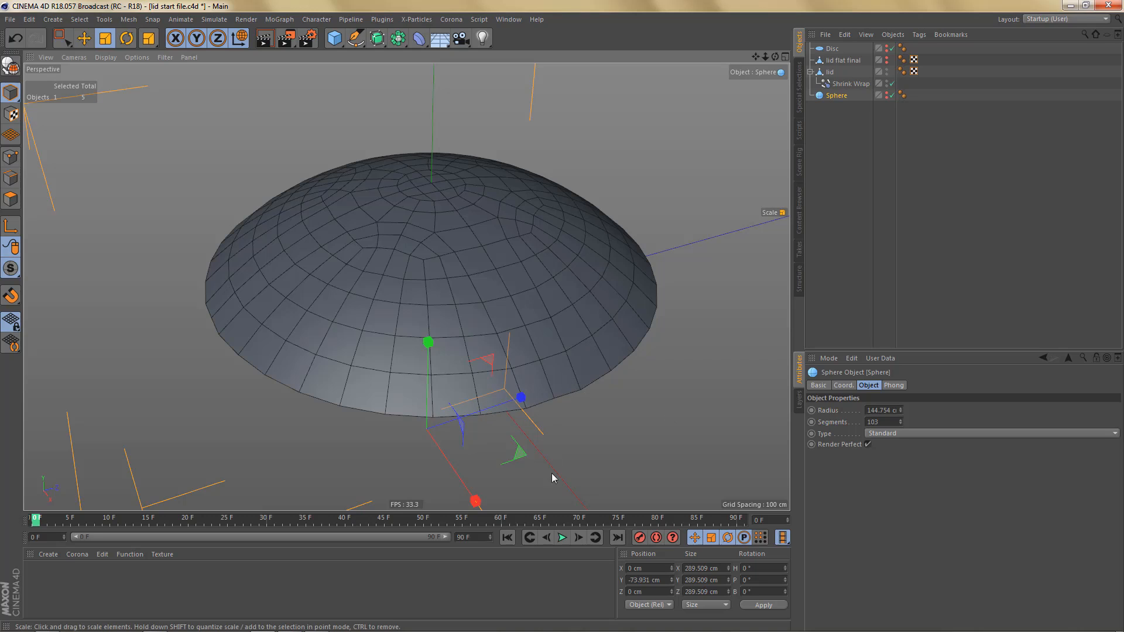
left_click_drag(578, 451, 523, 279, "alt")
right_click_drag(523, 279, 576, 277, "alt")
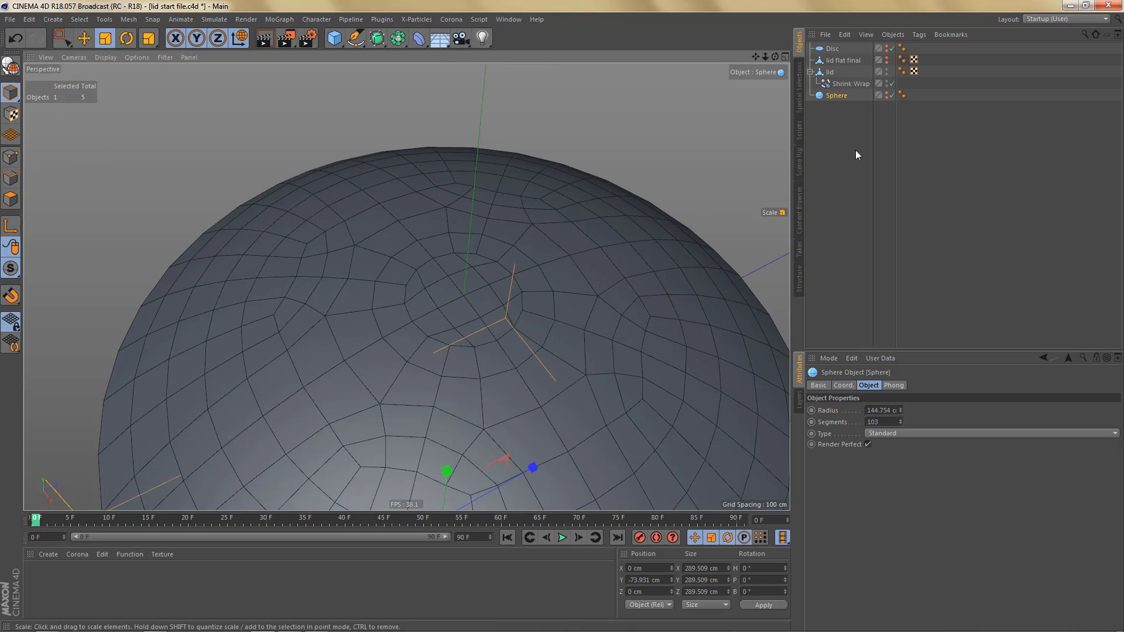
- Select the edge loop just outside the central circle of the lid and scale it slightly outward
left_click(831, 73)
key("Return")
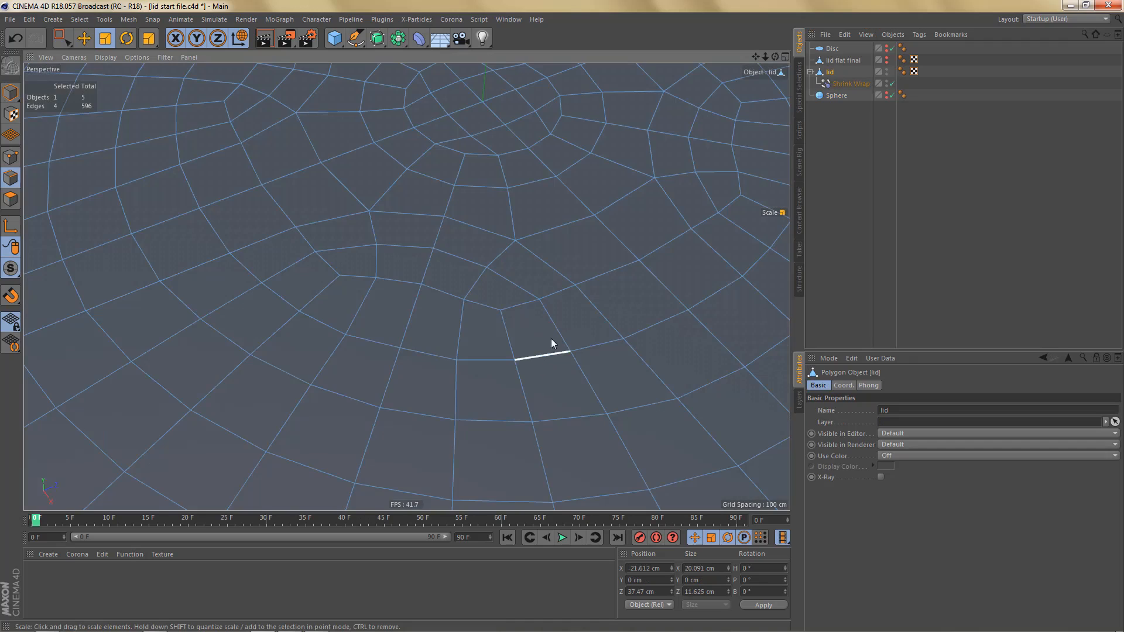
right_click_drag(544, 387, 549, 352, "alt")
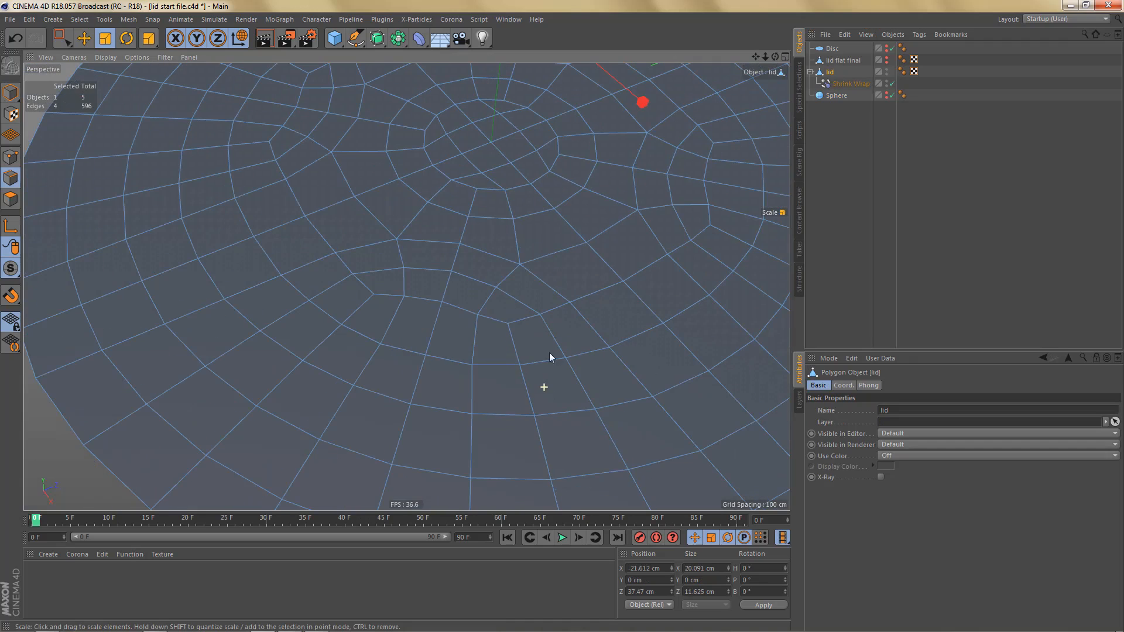
double_click(539, 211)
middle_click_drag(658, 220, 651, 329, "alt")
left_click_drag(658, 329, 682, 326)
- Select the 16 polygons of the lid's central circle and scale them up slightly, to about 30.5 cm across
key("Return")
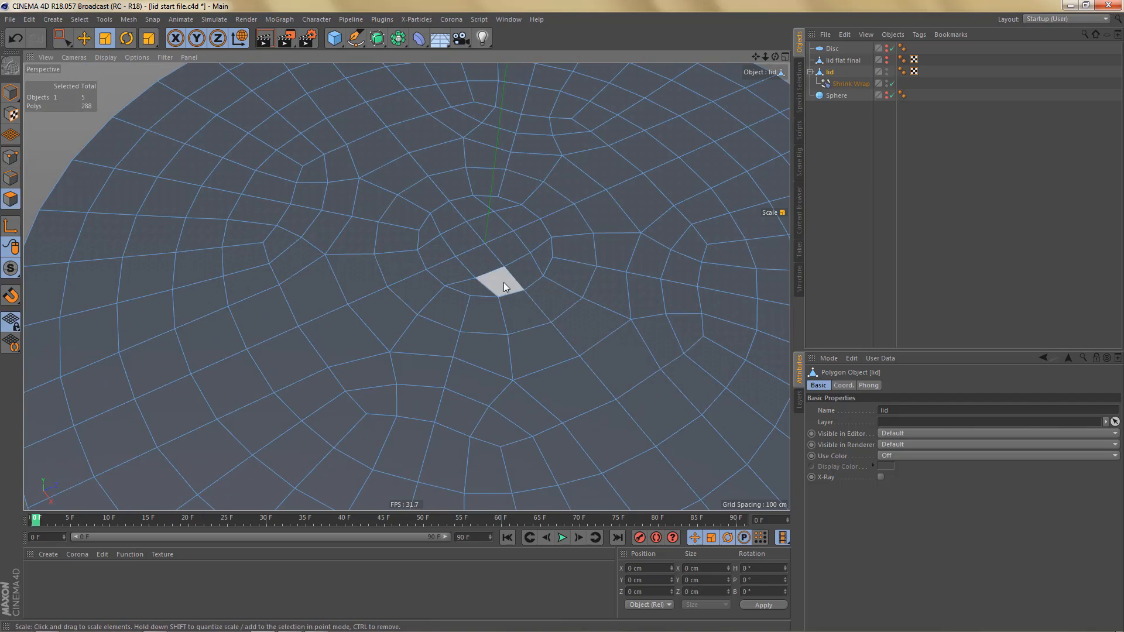
key("9")
mouse_move(463, 220)
left_mouse_down()
mouse_move(455, 231)
mouse_move(505, 263)
mouse_move(500, 230)
left_mouse_up()
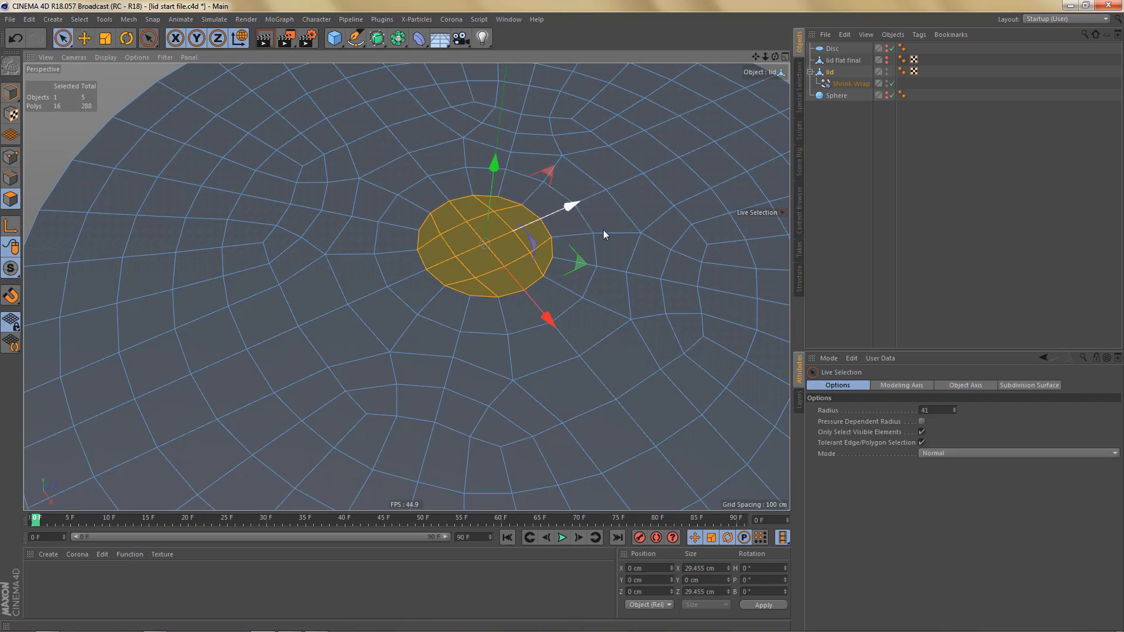
key("t")
left_click_drag(645, 223, 660, 220)
- Examine the wrapped dome from several angles and compare its profile with the reference image in the front view
left_click(849, 86)
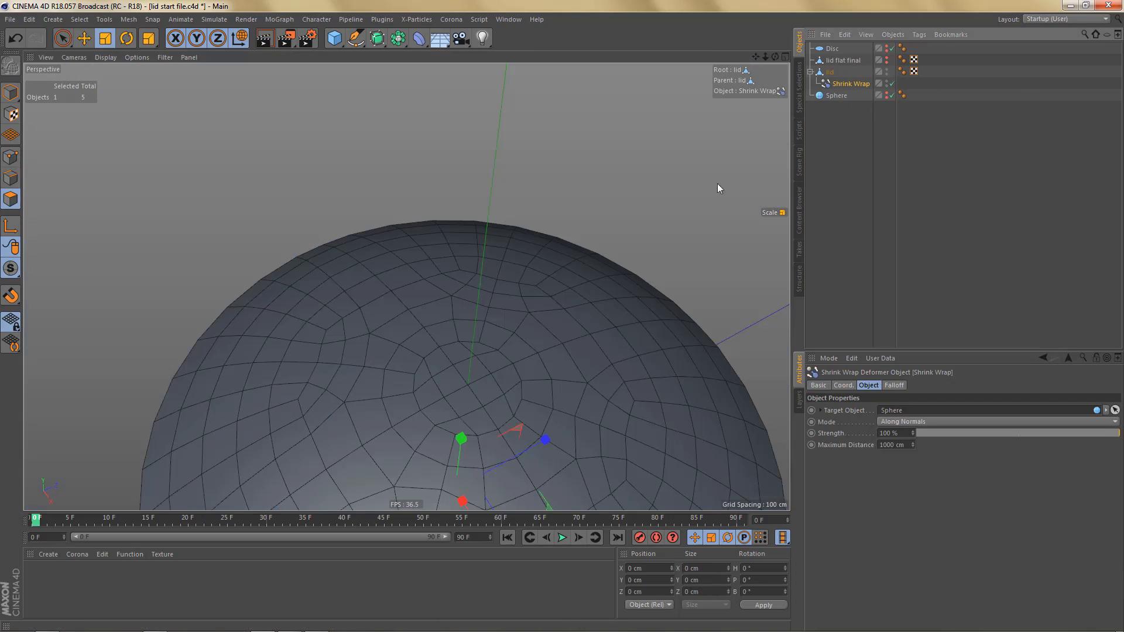
left_click_drag(534, 226, 542, 315, "alt")
middle_click_drag(542, 315, 499, 283, "alt")
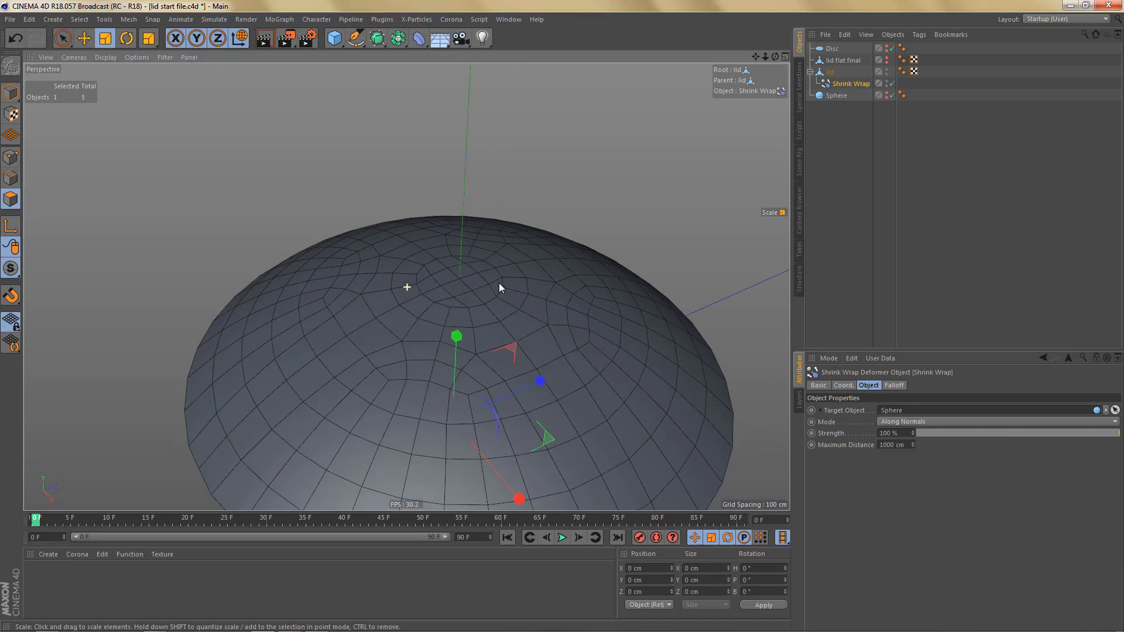
left_click_drag(505, 301, 532, 310, "alt")
right_click_drag(532, 311, 513, 366, "alt")
middle_click_drag(513, 366, 477, 320, "alt")
left_click_drag(565, 367, 553, 364, "alt")
middle_click(553, 364)
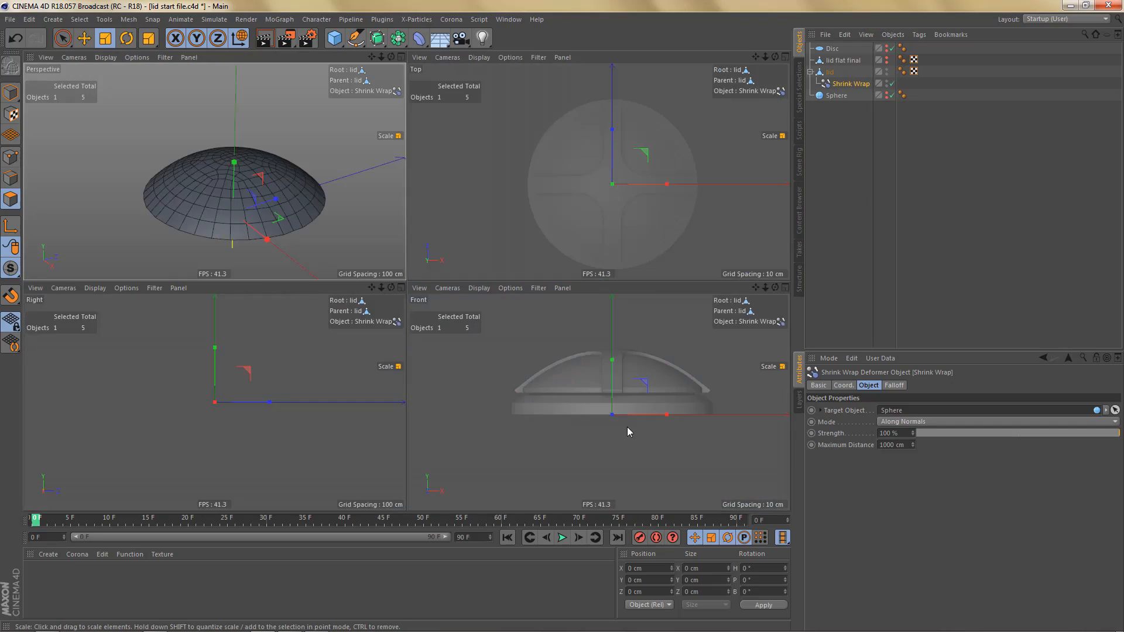
middle_click(627, 427)
middle_click_drag(525, 351, 572, 433, "alt")
right_click_drag(543, 314, 488, 315, "alt")
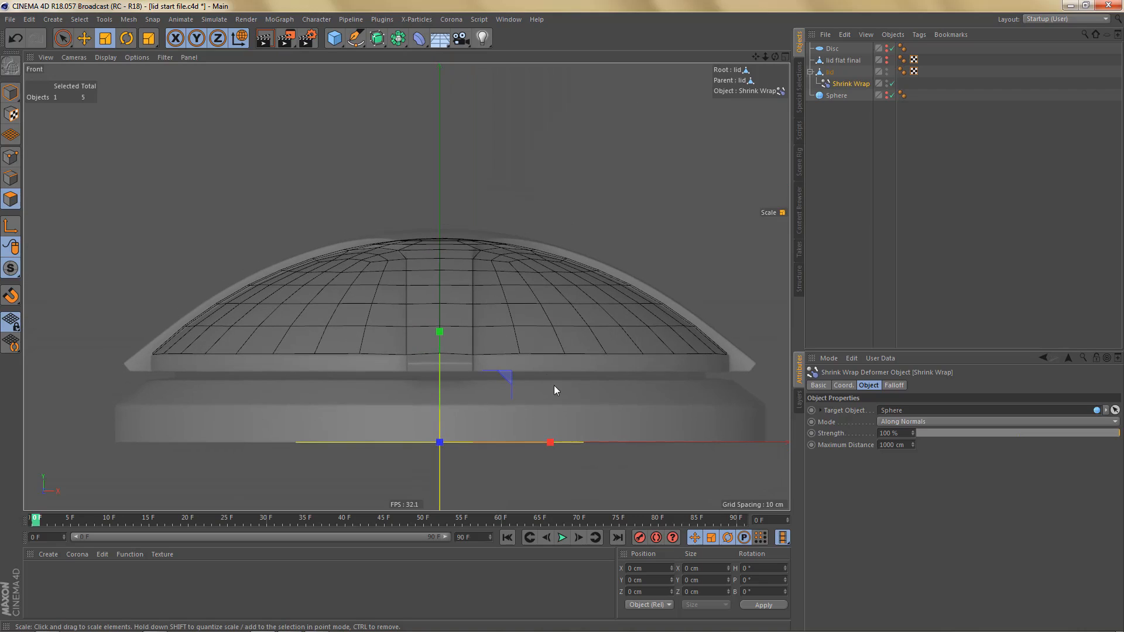
- Bake the wrapped lid into a separate mesh with Current State to Object and hide the original lid
left_click(811, 72)
left_click(831, 71)
right_click(831, 70)
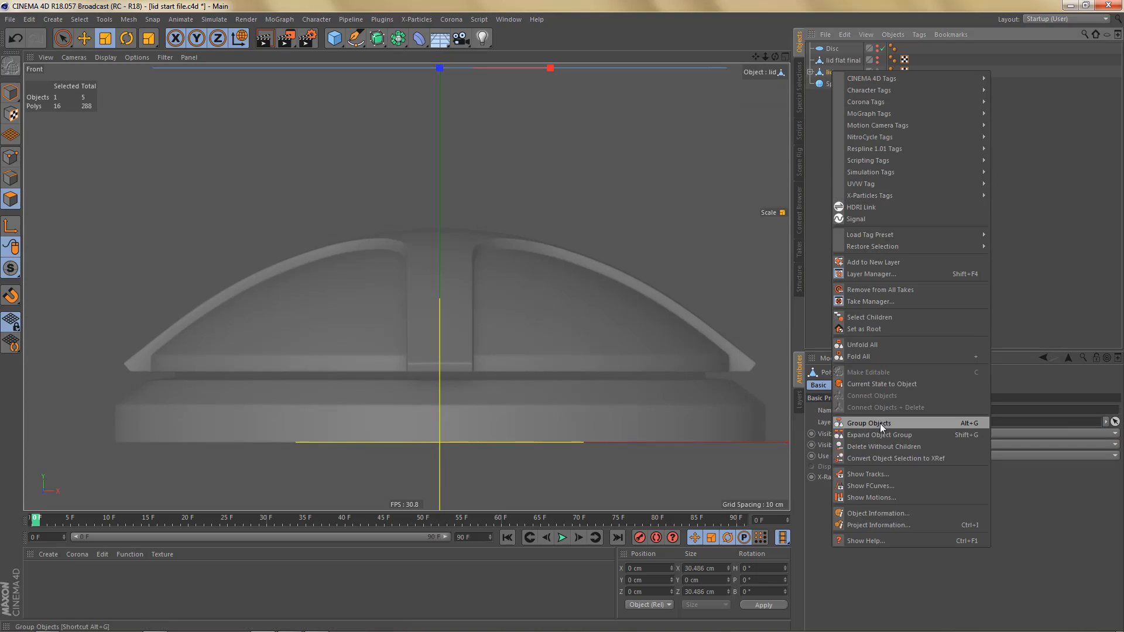
left_click(871, 384)
left_click(869, 96)
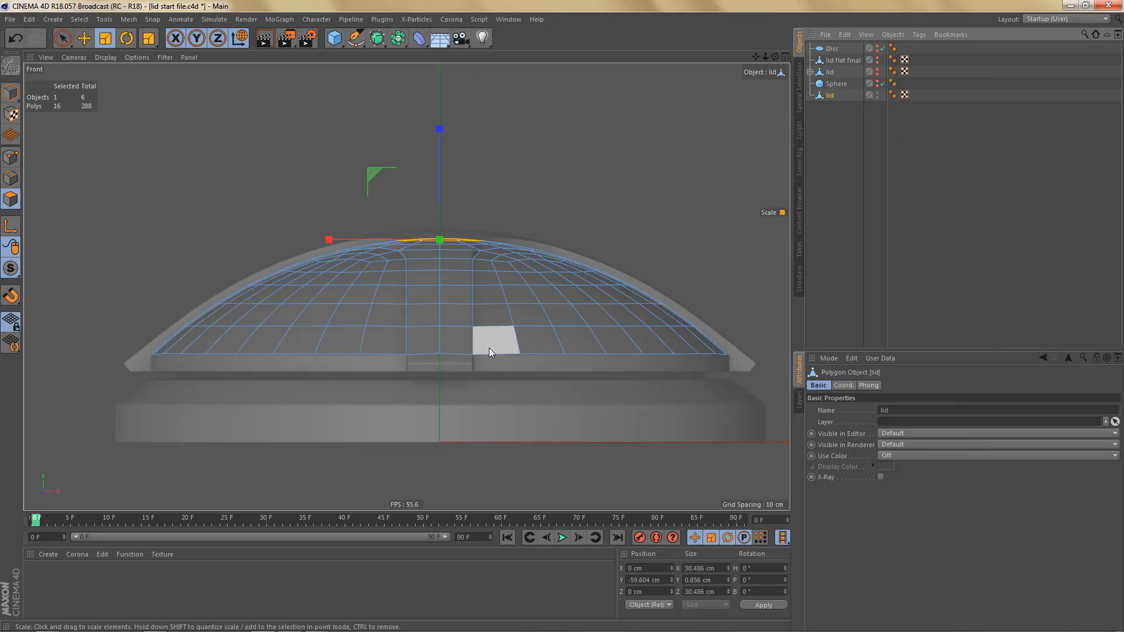
- Select the bottom rim edge loop of the baked lid and flatten it vertically to zero height
key("Return")
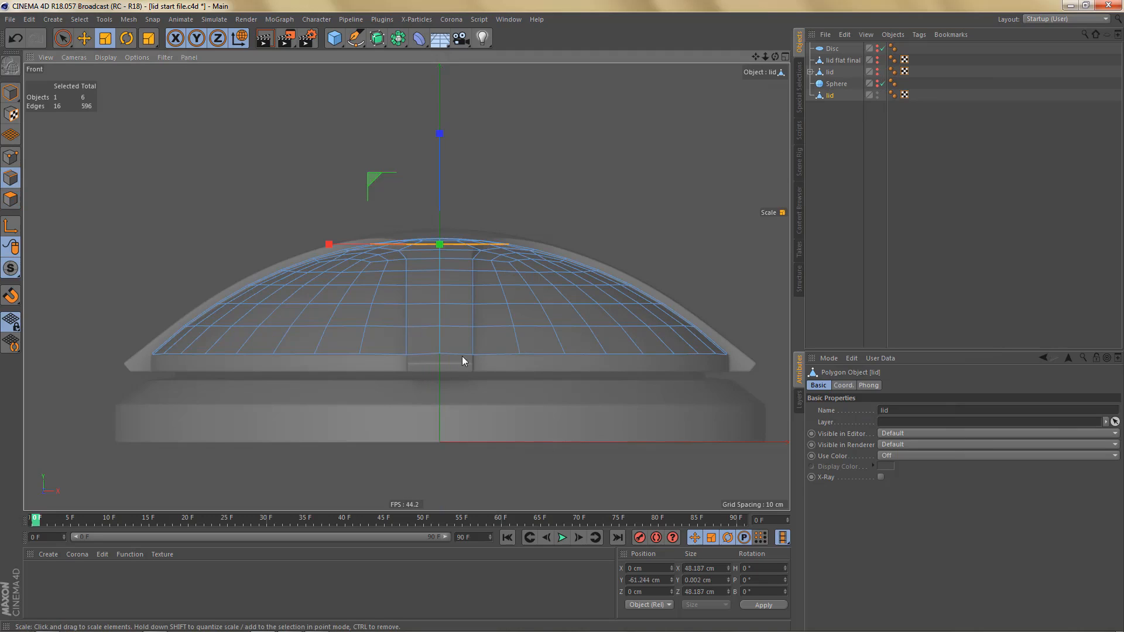
double_click(491, 353)
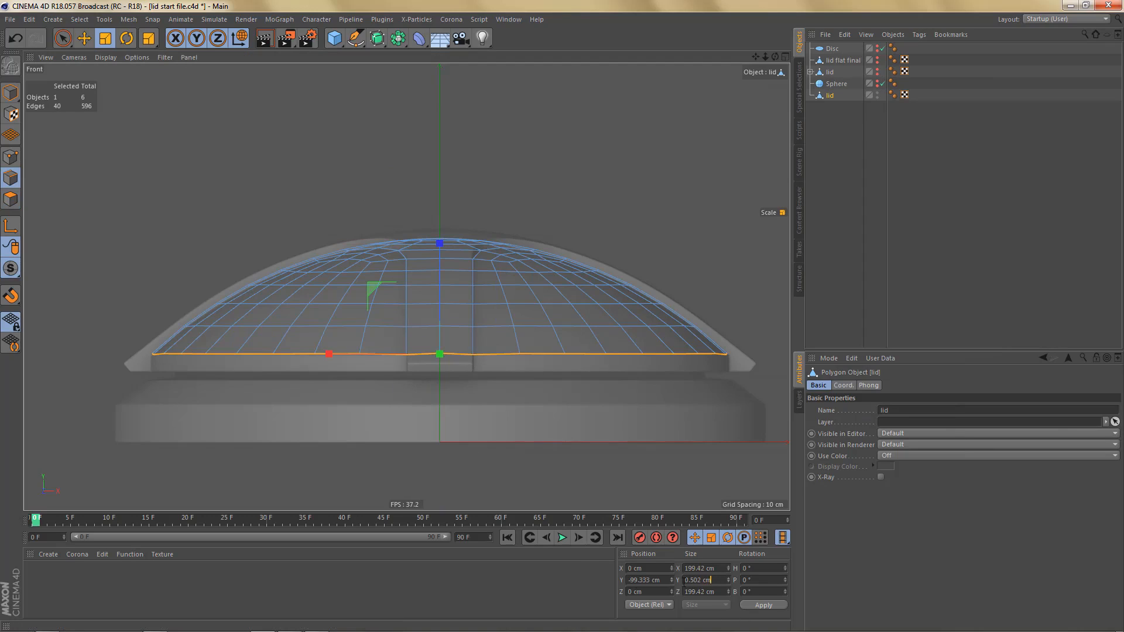
left_click(716, 579)
scroll(441, 277, "up", 1)
left_click_drag(439, 258, 416, 339)
- Flatten each of the next four edge loops above the rim vertically to a Y size of 0 cm
double_click(421, 335)
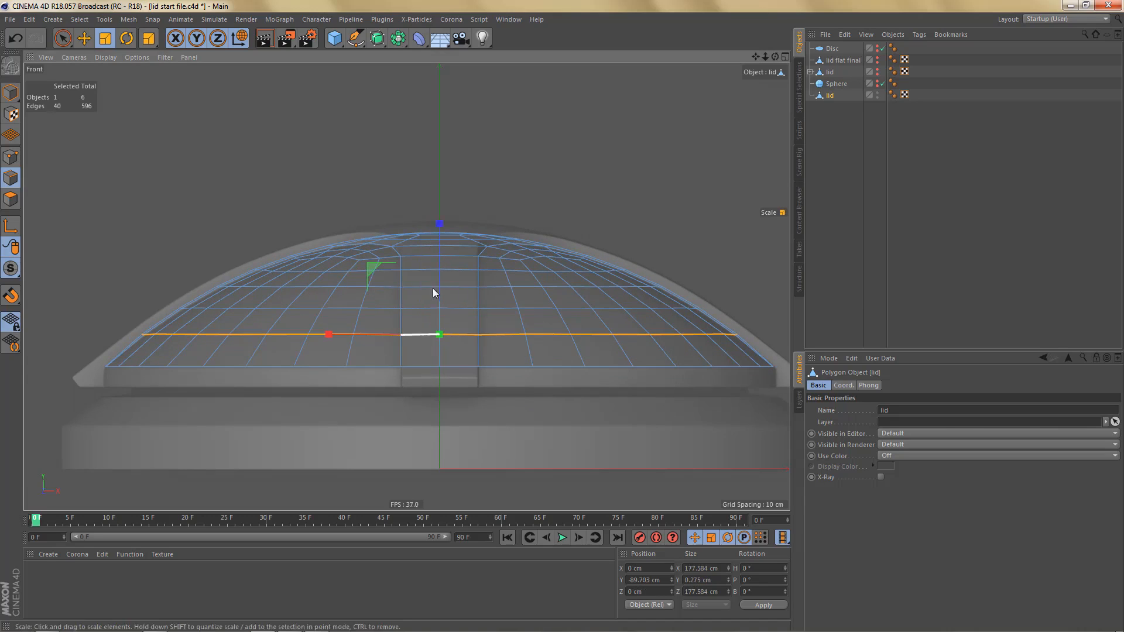
left_click_drag(438, 233, 433, 329, "shift")
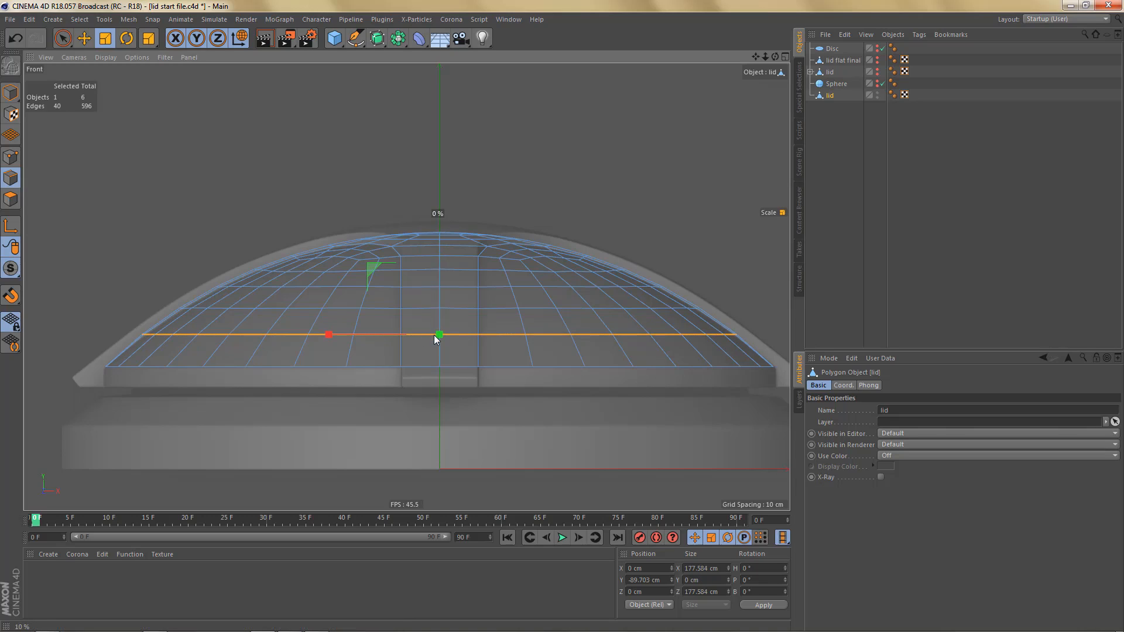
double_click(378, 308)
left_click_drag(439, 199, 433, 305, "shift")
double_click(425, 287)
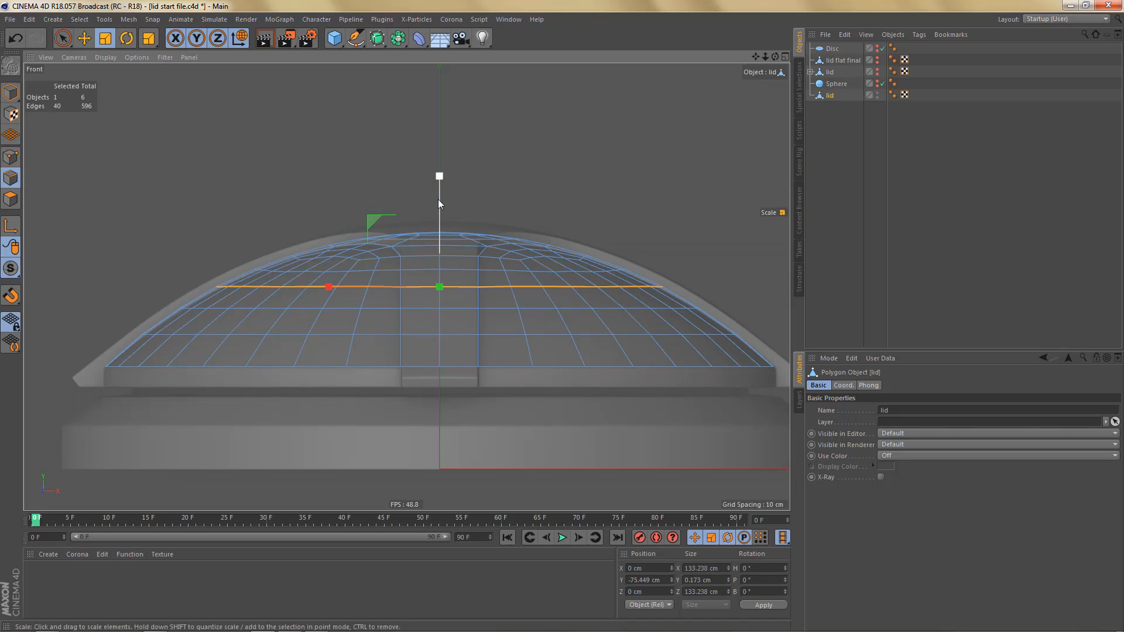
left_click_drag(436, 177, 434, 281, "shift")
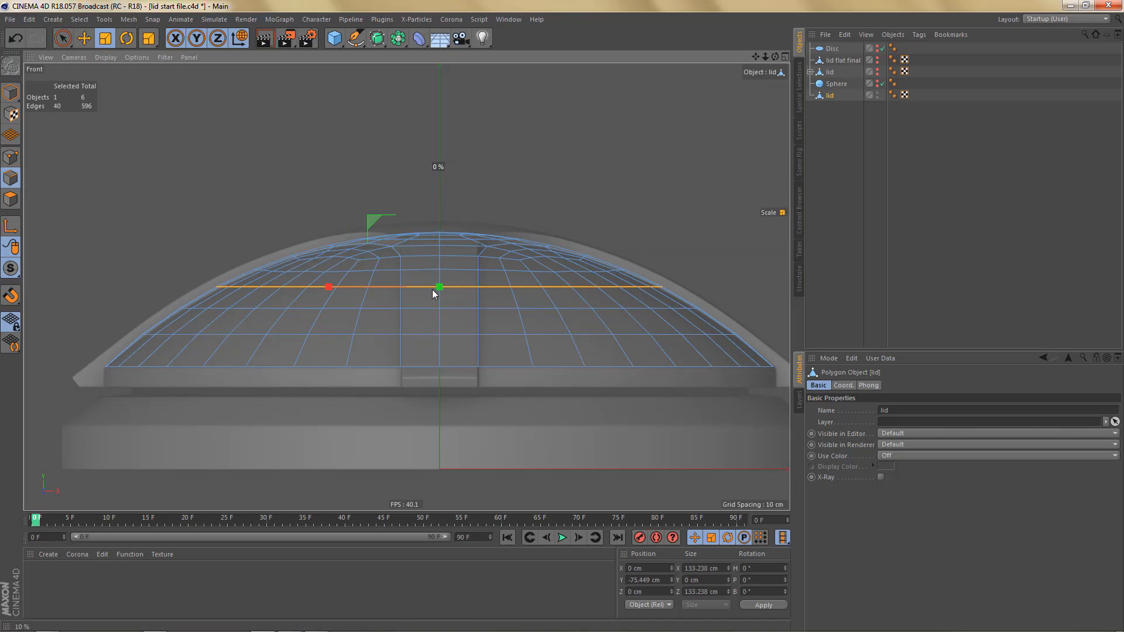
double_click(414, 270)
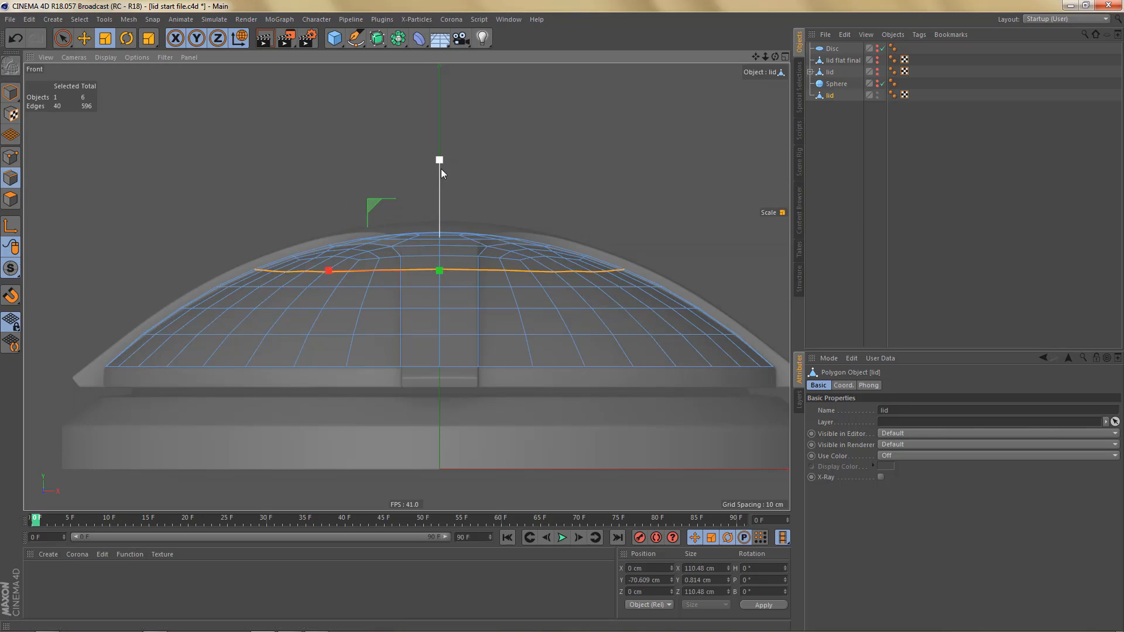
left_click_drag(441, 169, 436, 269, "shift")
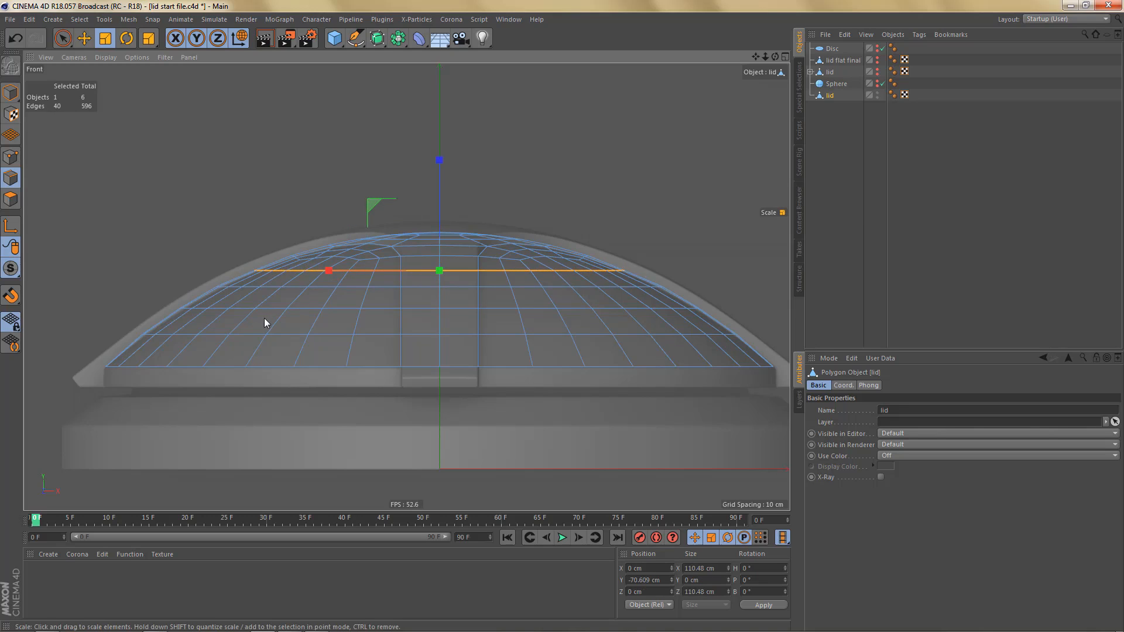
- Copy the Shrink Wrap deformer from the original lid and place the copy as a child of the flattened lid
scroll(259, 280, "up", 3)
middle_click_drag(308, 270, 359, 240, "alt")
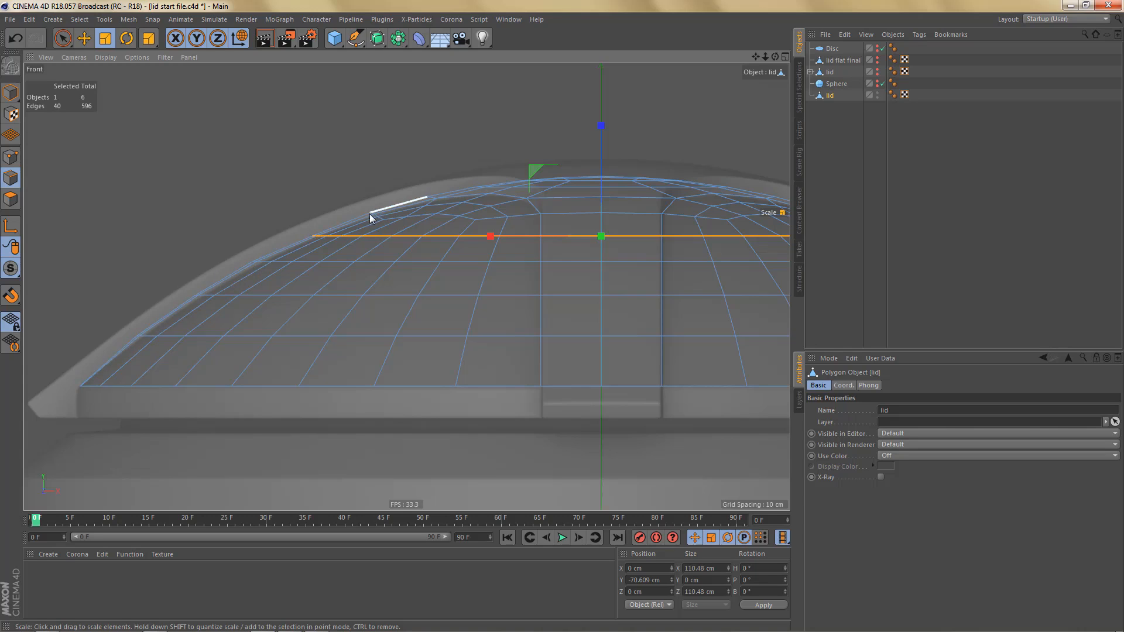
scroll(312, 240, "down", 3)
middle_click_drag(512, 338, 480, 320, "alt")
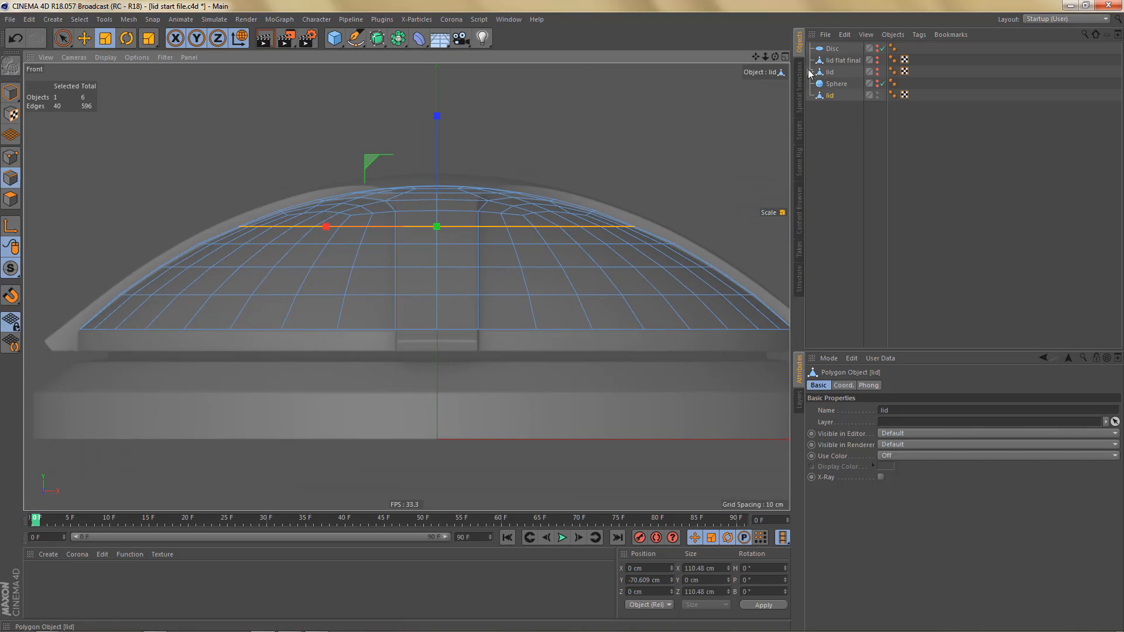
left_click(811, 72)
left_click(840, 86)
left_click_drag(840, 84, 831, 112, "ctrl")
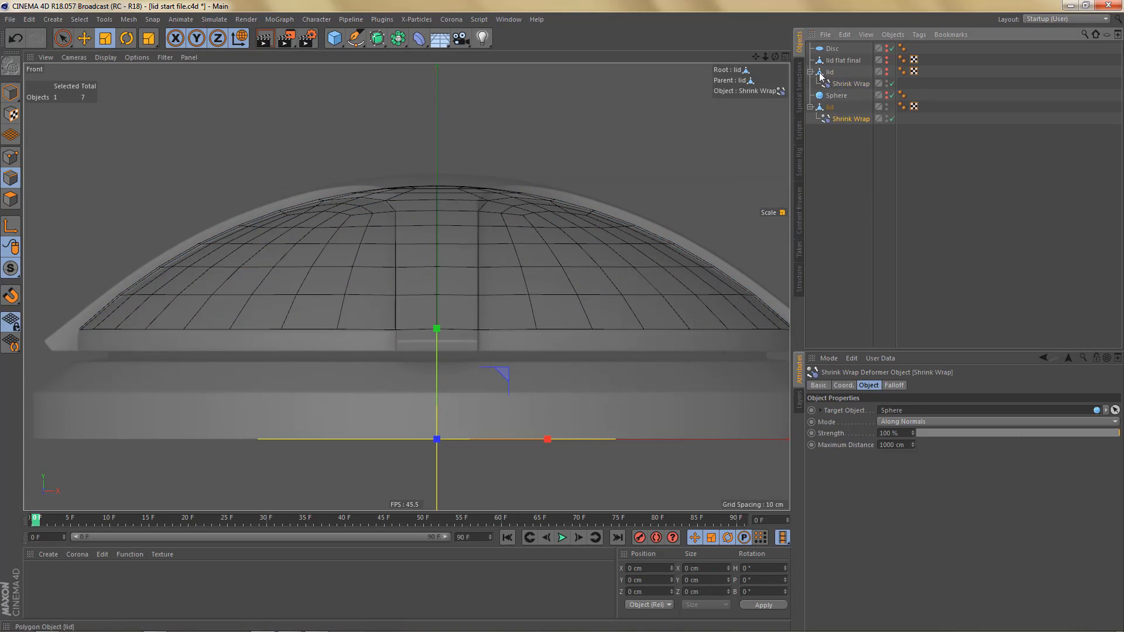
- Bake the re-wrapped lid with Current State to Object and hide the lid that carries the copied deformer
left_click(811, 72)
left_click(830, 95)
right_click(829, 96)
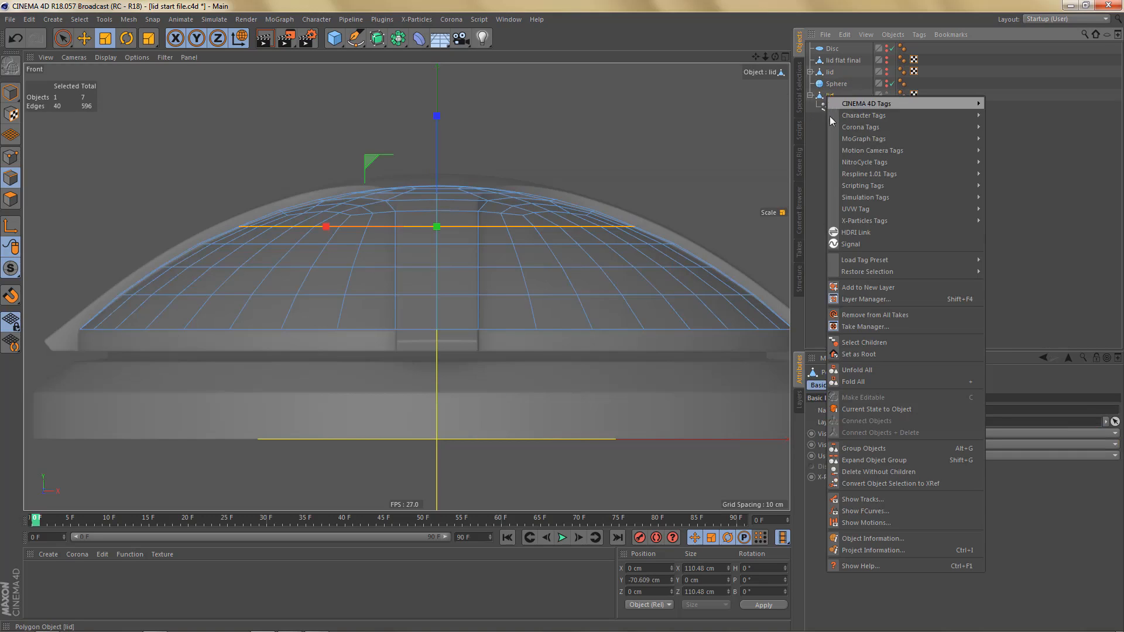
left_click(855, 408)
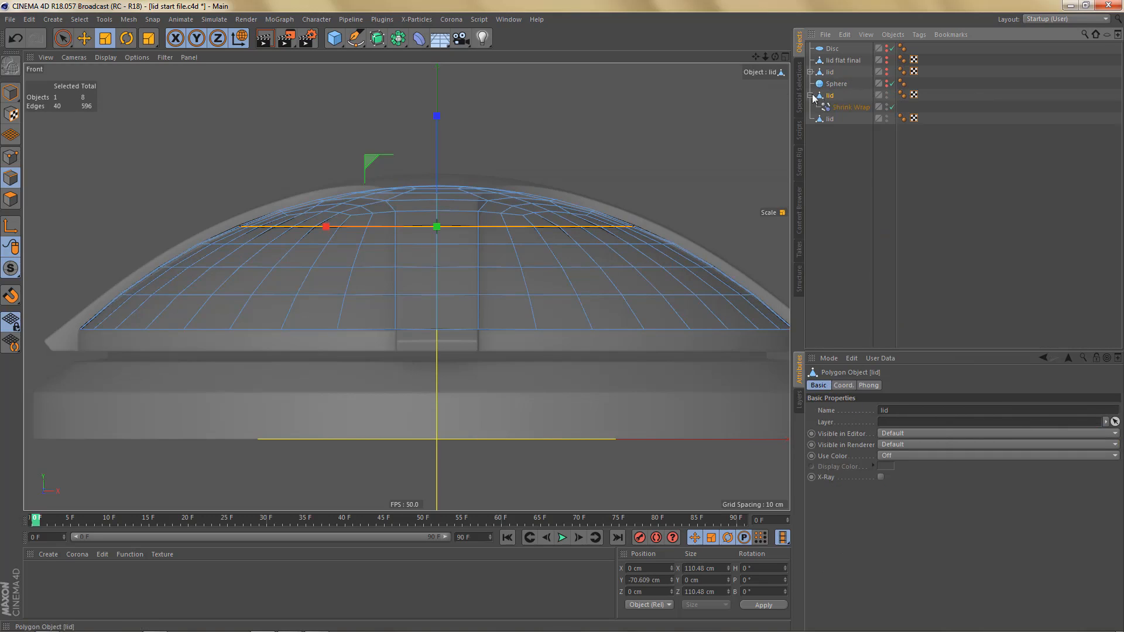
left_click(811, 95)
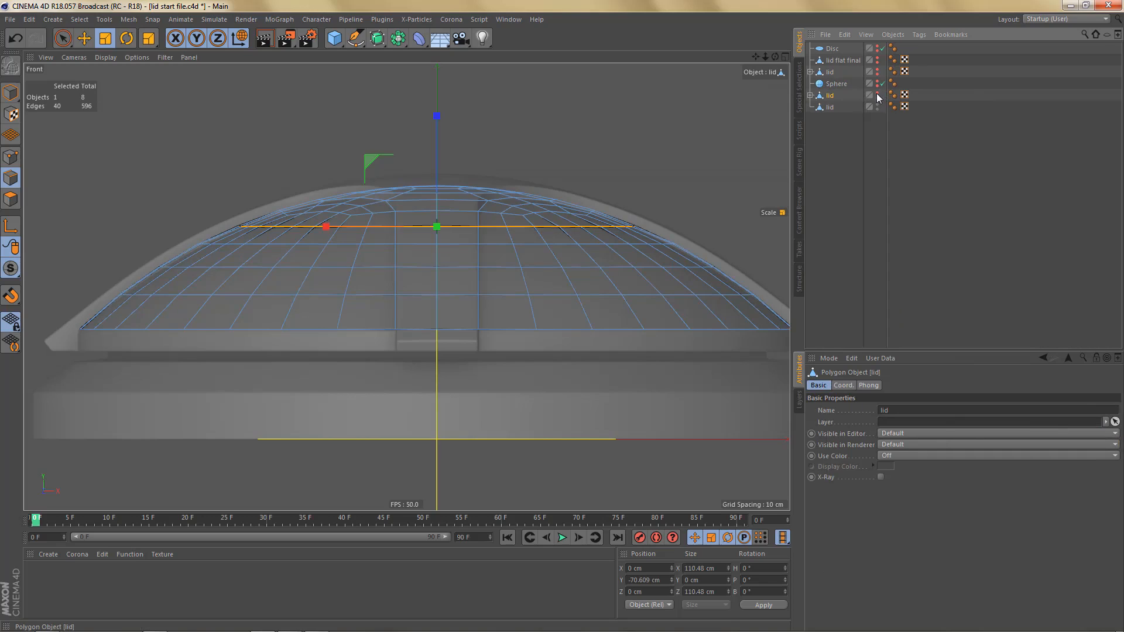
left_click(877, 93)
- Select the bottom rim edge loop of the newest lid and set its Y size to 0
left_click(828, 107)
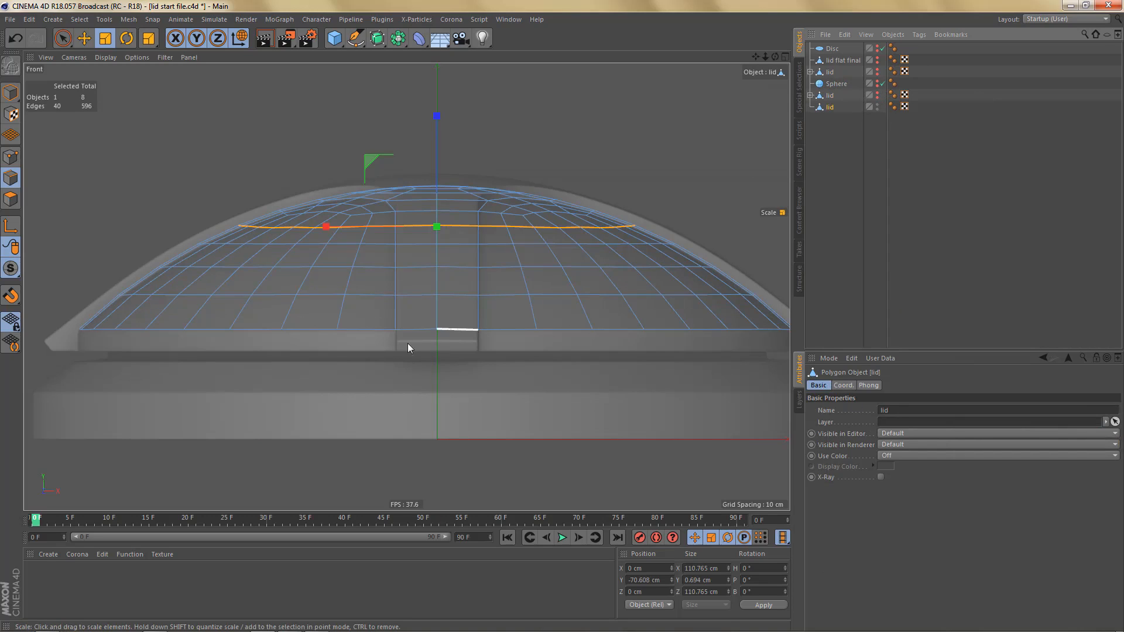
double_click(417, 329)
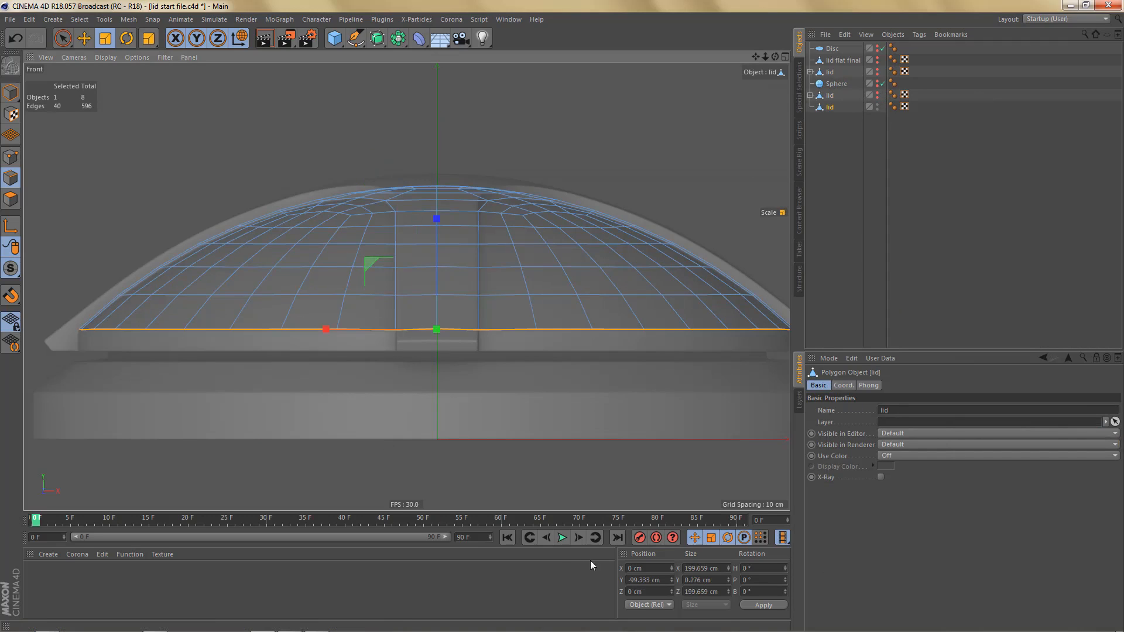
left_click(722, 580)
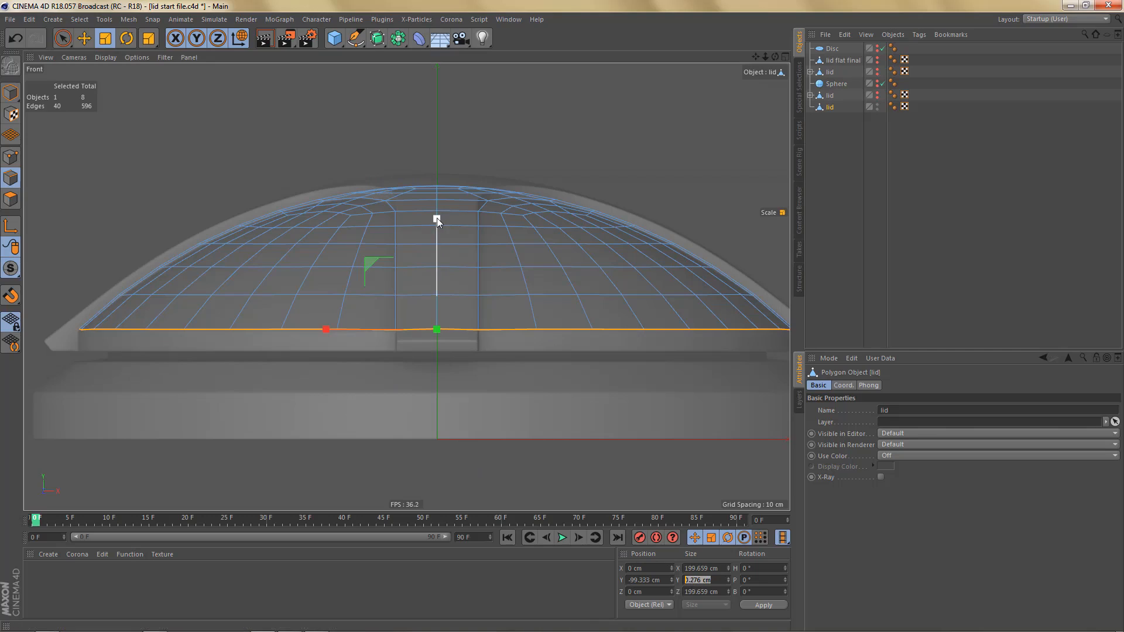
type("0")
key("Return")
- Flatten each of the three edge loops above the newest lid's rim to a Y size of 0 cm
double_click(406, 297)
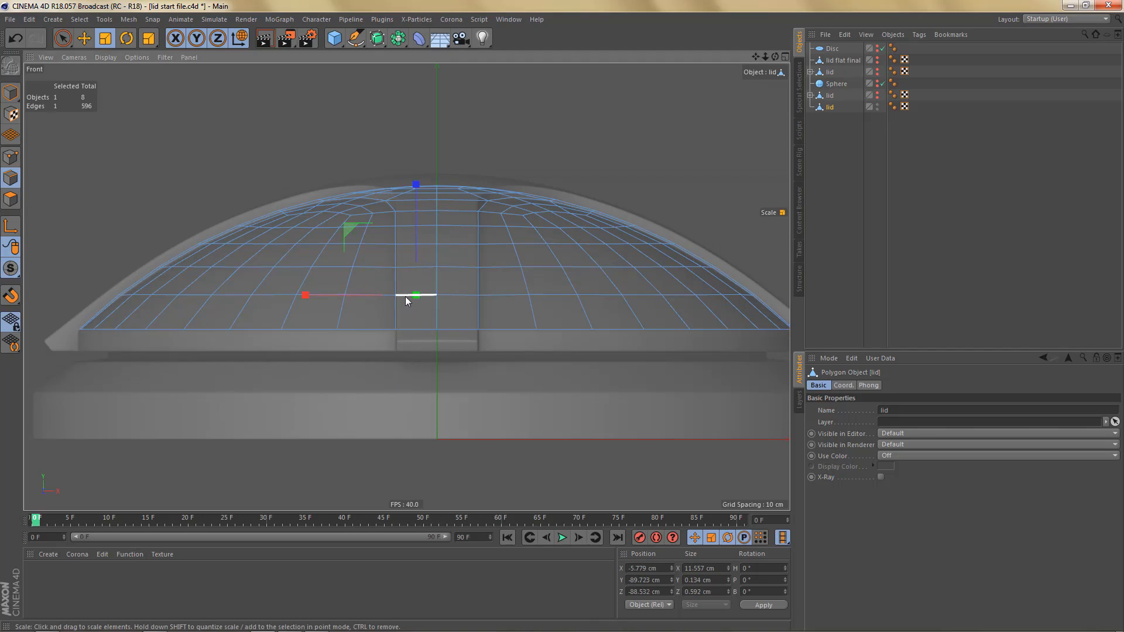
left_click_drag(436, 185, 431, 291, "shift")
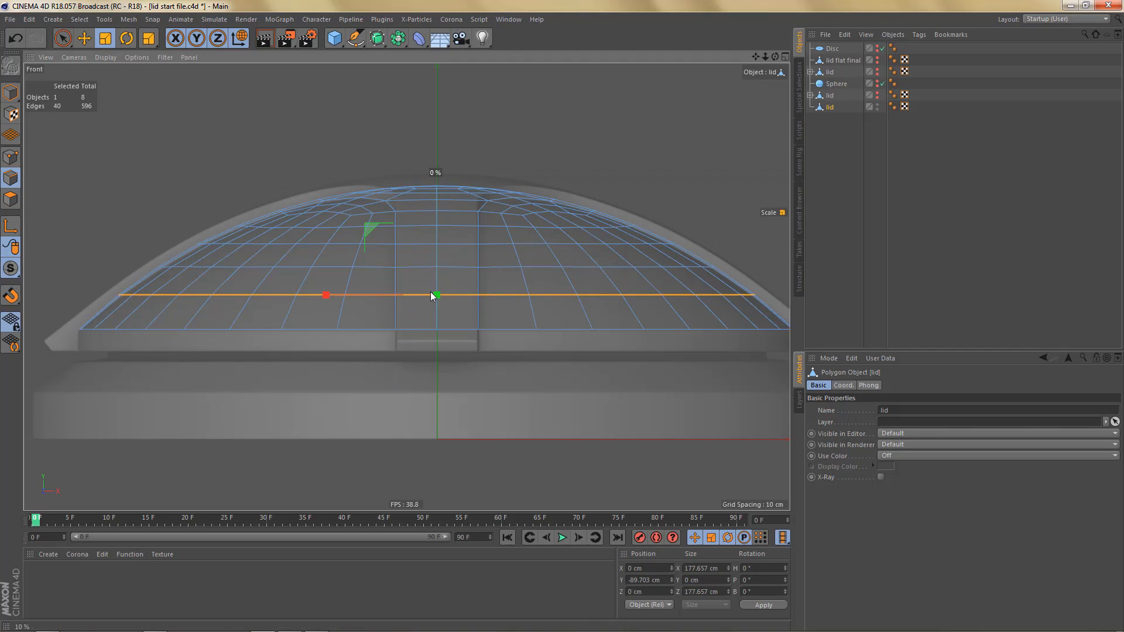
double_click(414, 268)
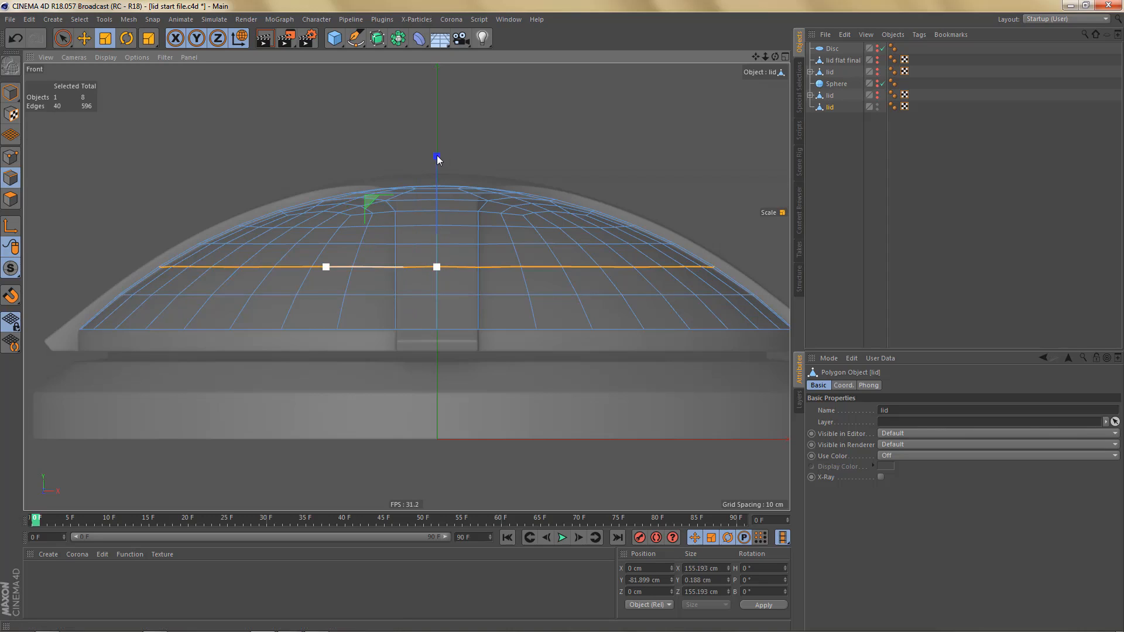
left_click_drag(438, 157, 446, 247, "shift")
key("ctrl+z")
left_click_drag(436, 156, 428, 254, "shift")
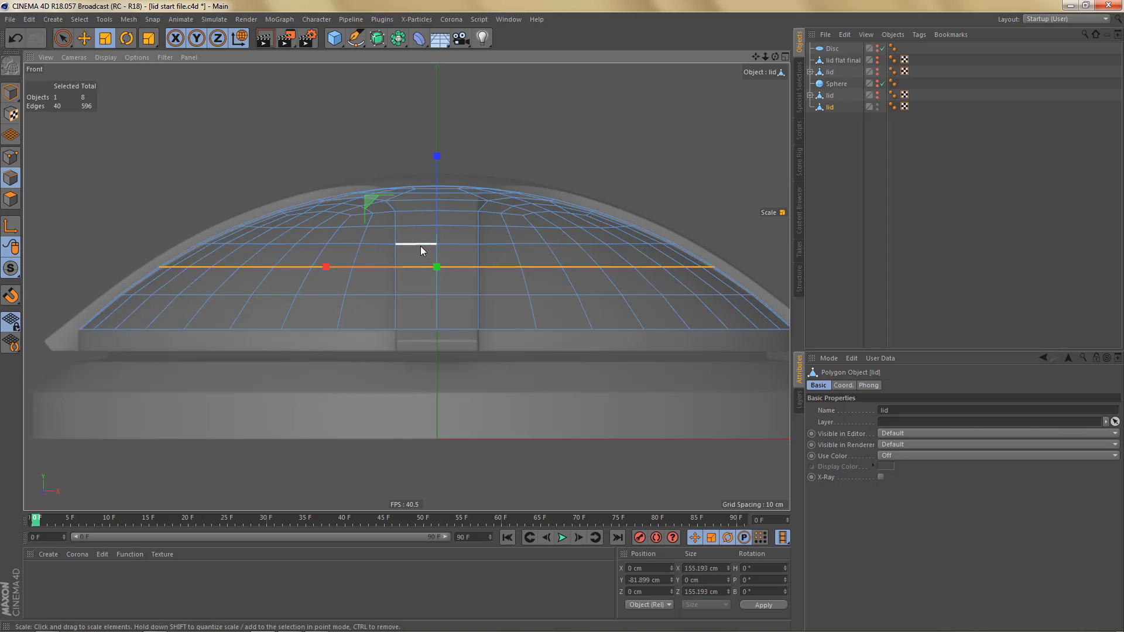
double_click(420, 246)
left_click_drag(438, 132, 437, 205)
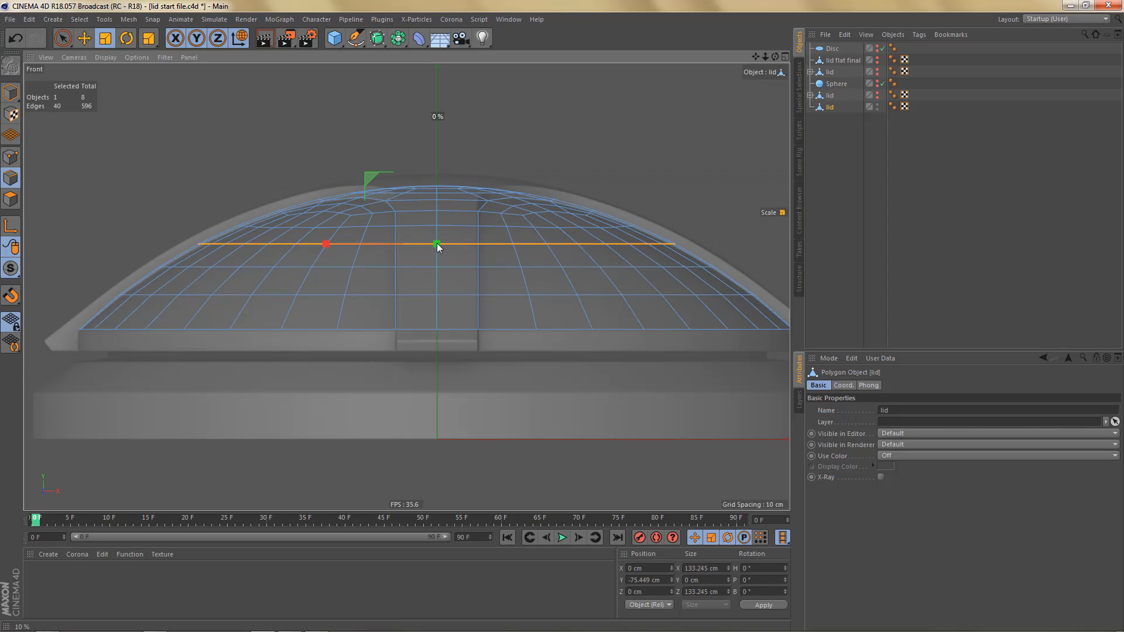
- Flatten the fourth edge loop above the rim to a Y size of 0 cm and copy the Shrink Wrap deformer under that lid
double_click(420, 227)
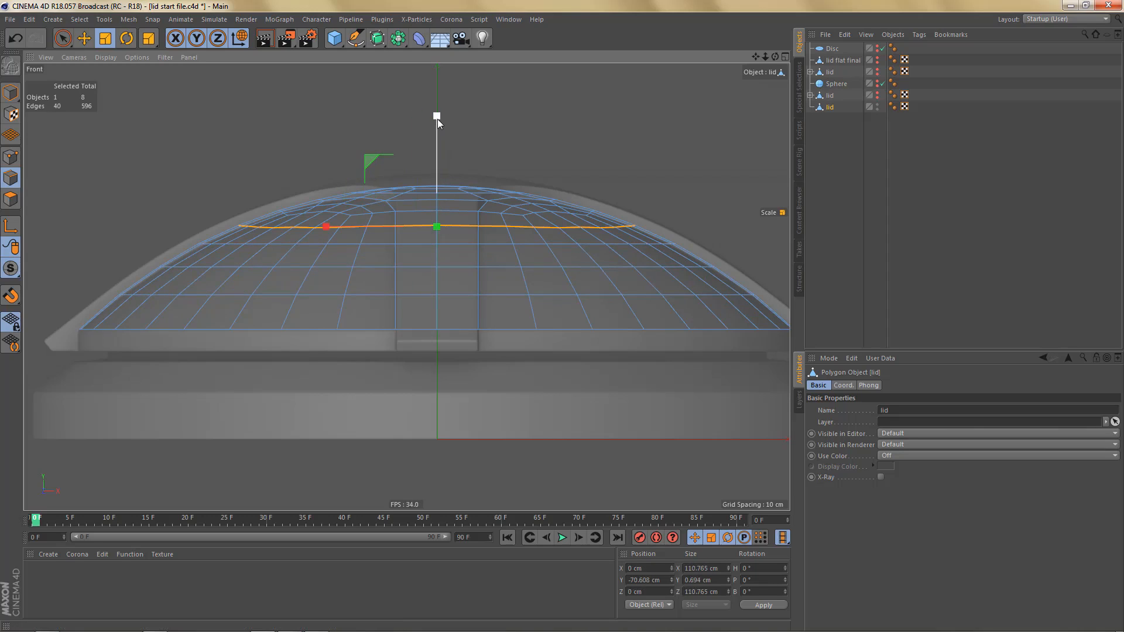
left_click_drag(437, 119, 437, 234, "shift")
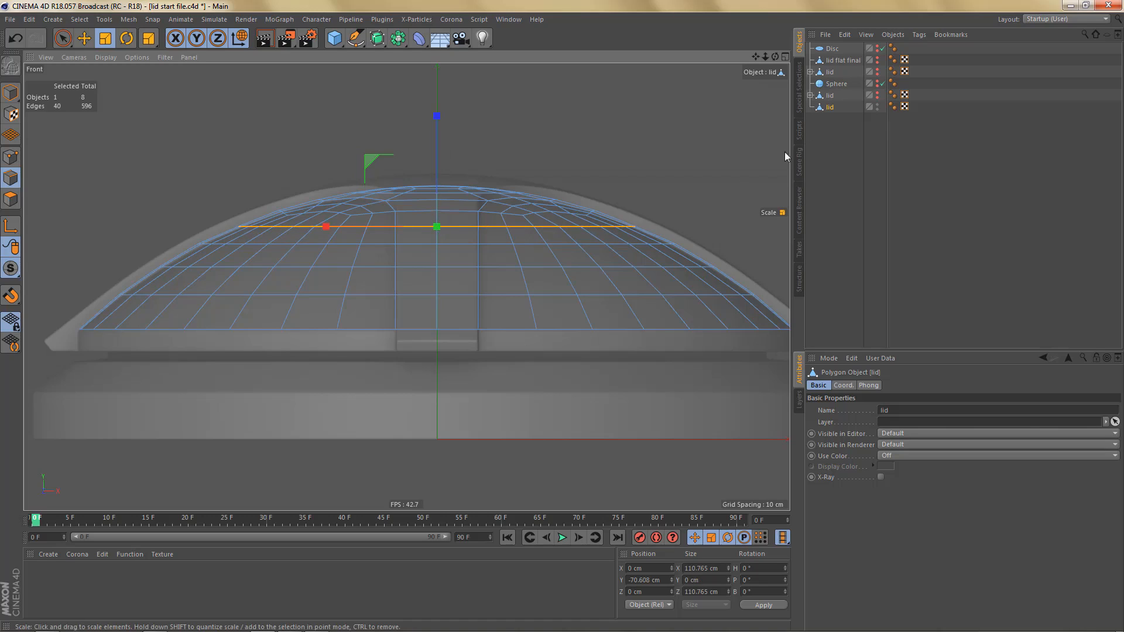
left_click(810, 94)
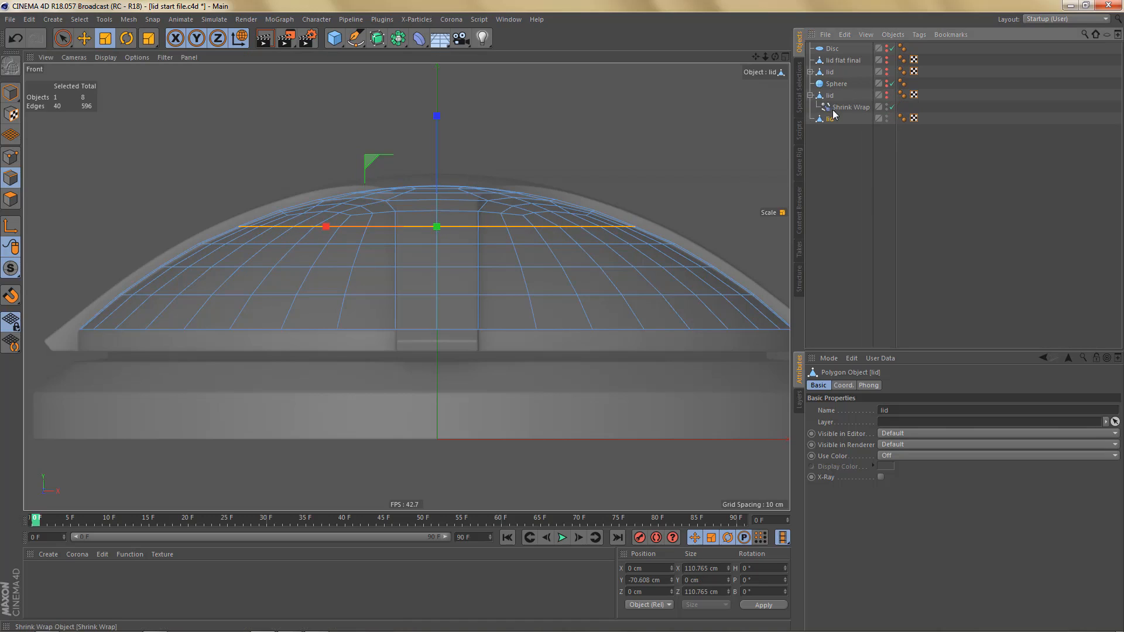
left_click_drag(846, 107, 830, 119)
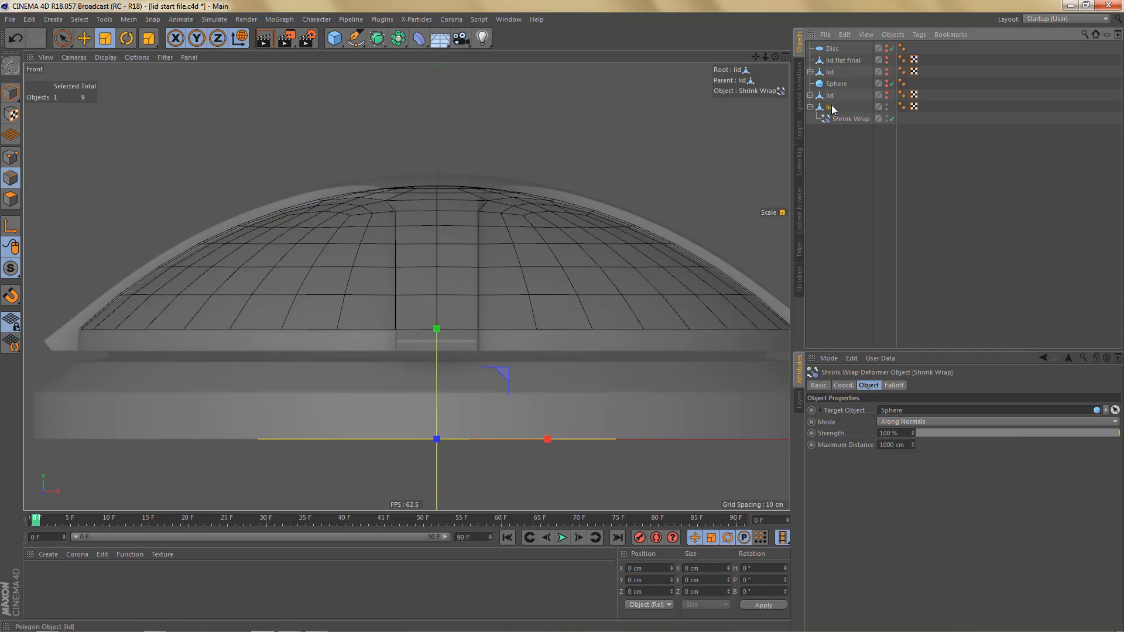
- Bake the lid holding the new deformer copy with Current State to Object, hide it and select the baked lid
right_click(832, 108)
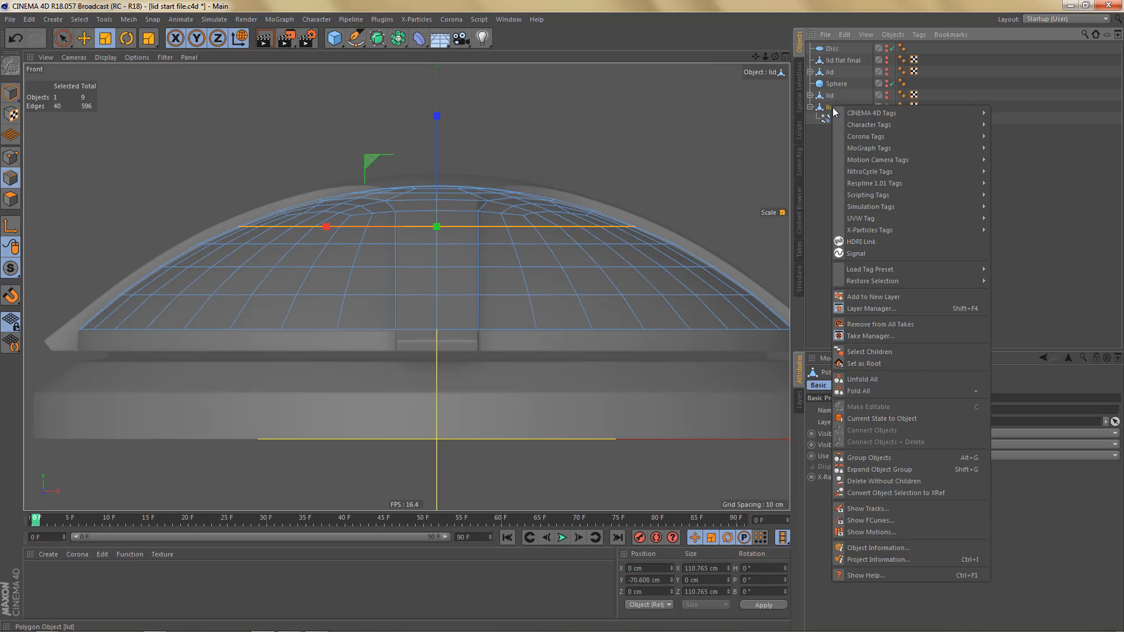
left_click(870, 418)
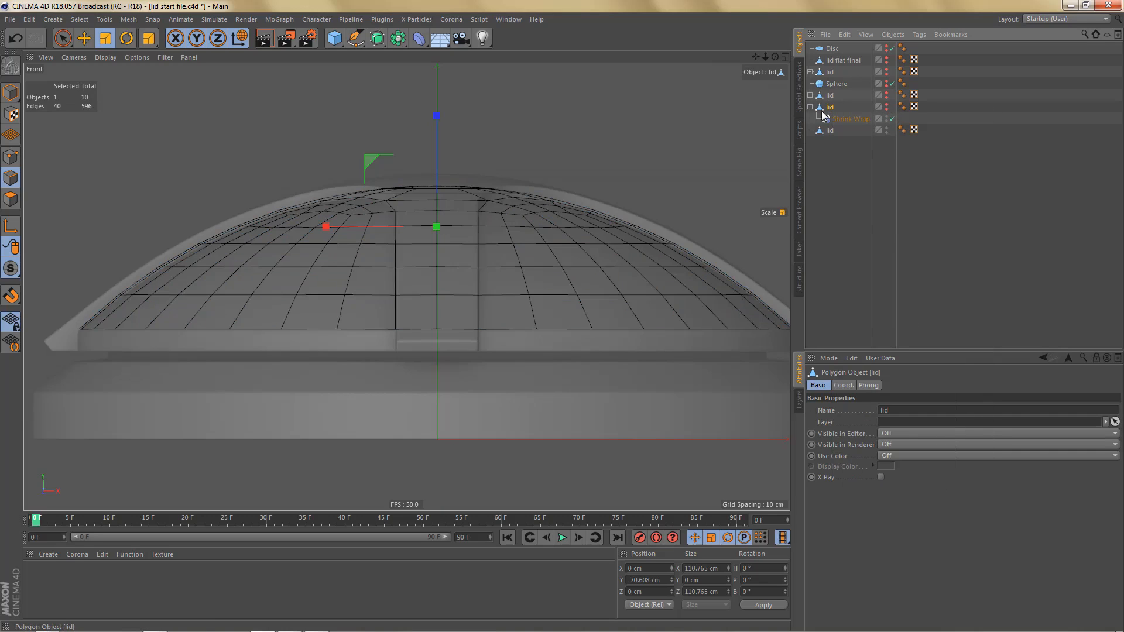
left_click(810, 107)
left_click(829, 119)
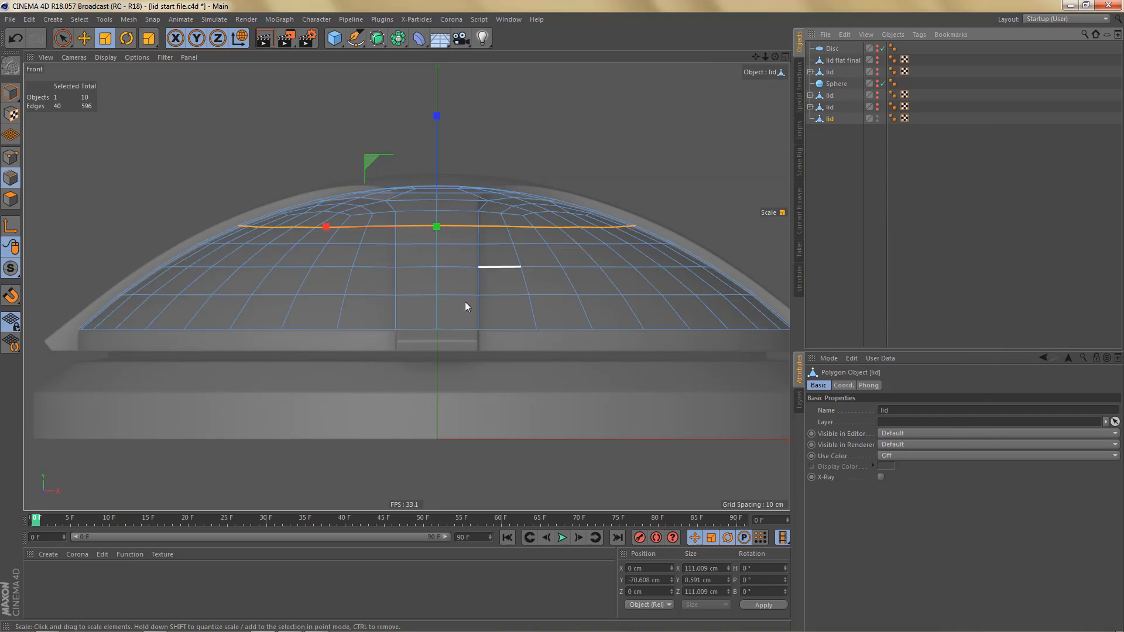
- Scale the baked lid's rim loop and each of the four edge loops above it flat to a Y size of 0 cm
double_click(454, 325)
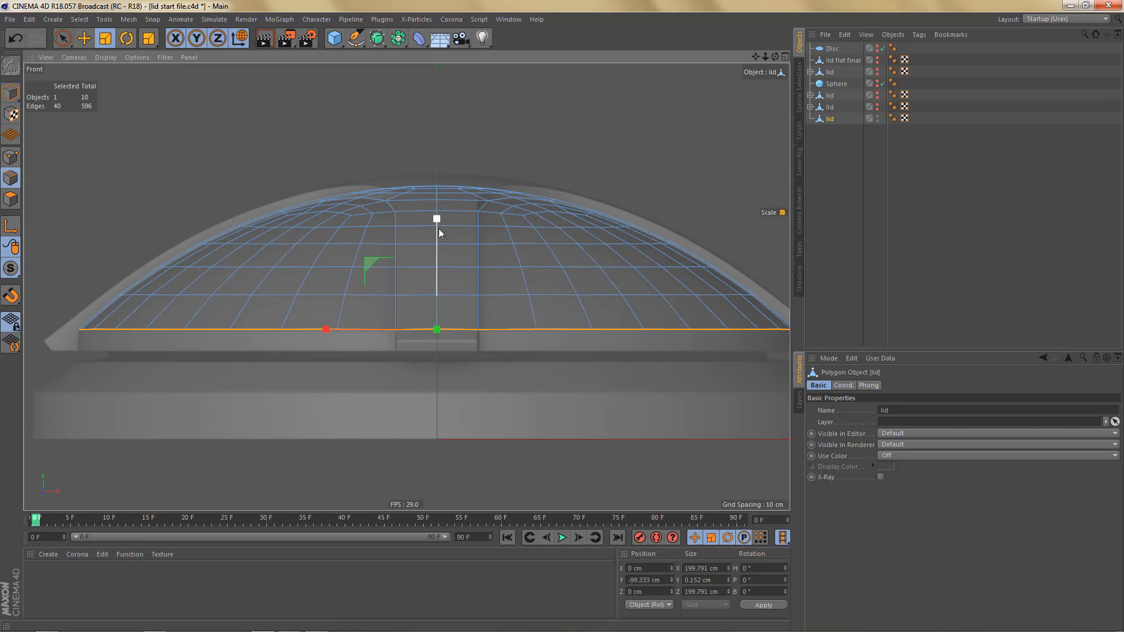
double_click(420, 295)
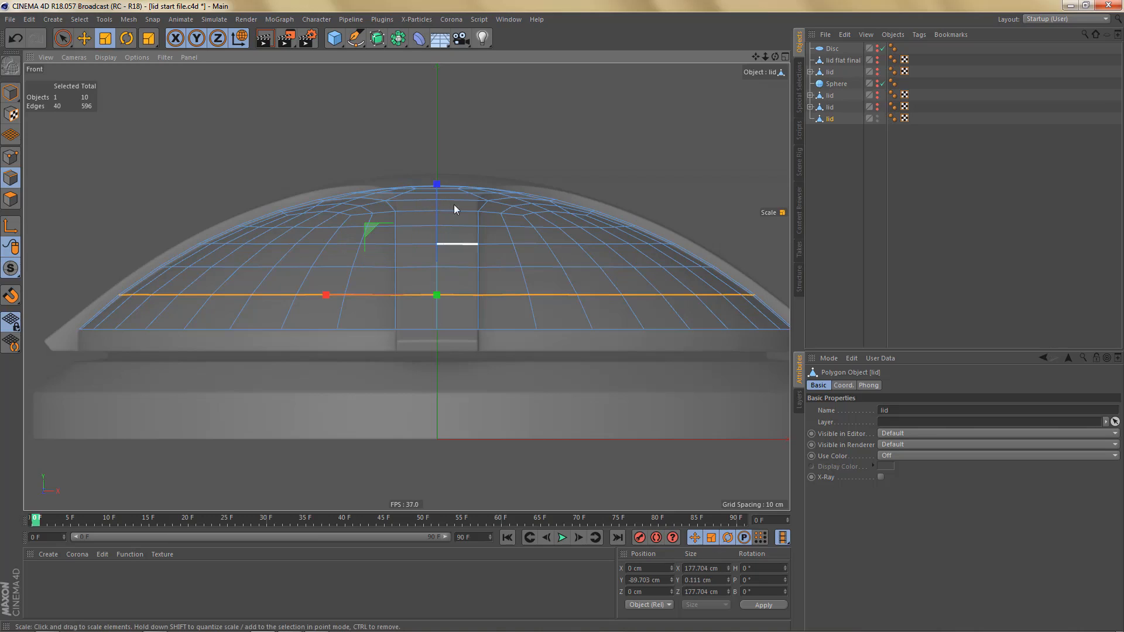
left_click_drag(441, 185, 416, 275)
double_click(417, 267)
left_click_drag(436, 157, 409, 244)
double_click(409, 243)
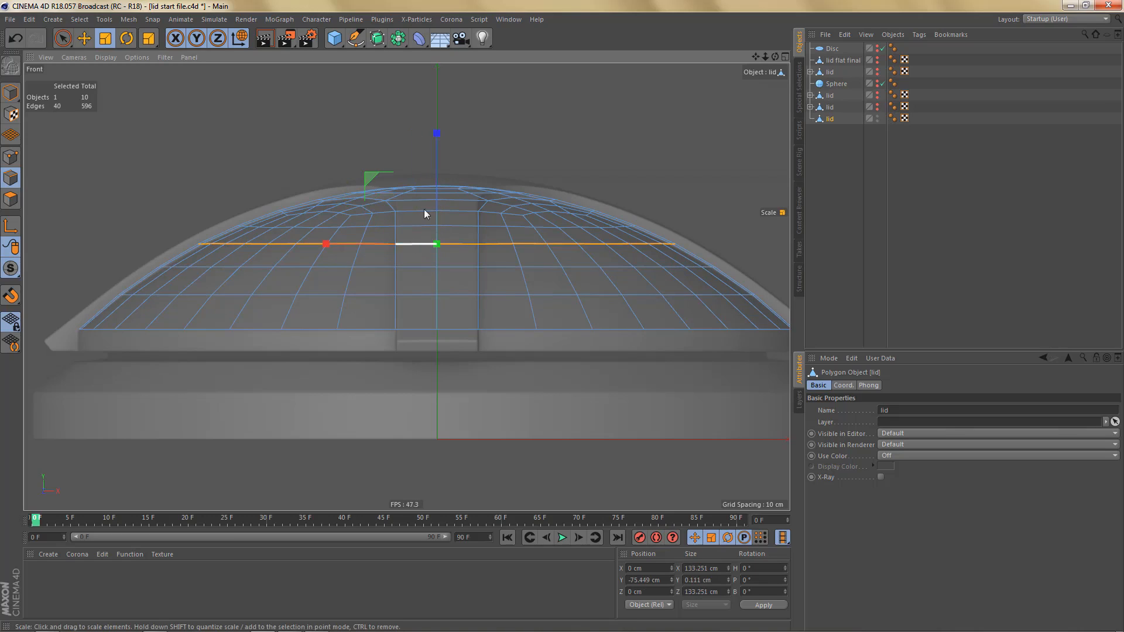
left_click_drag(438, 137, 437, 245)
double_click(427, 226)
left_click_drag(438, 117, 438, 228)
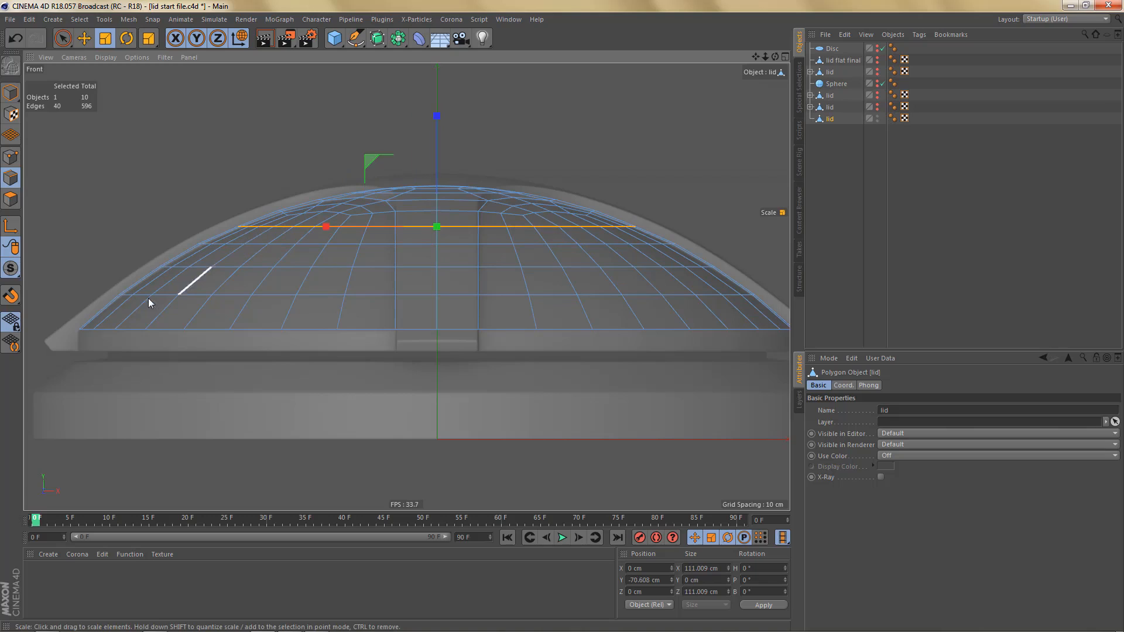
- Copy the Shrink Wrap deformer from the hidden lid and place the copy as a child of the newly levelled lid
left_click(810, 107)
left_click(844, 119)
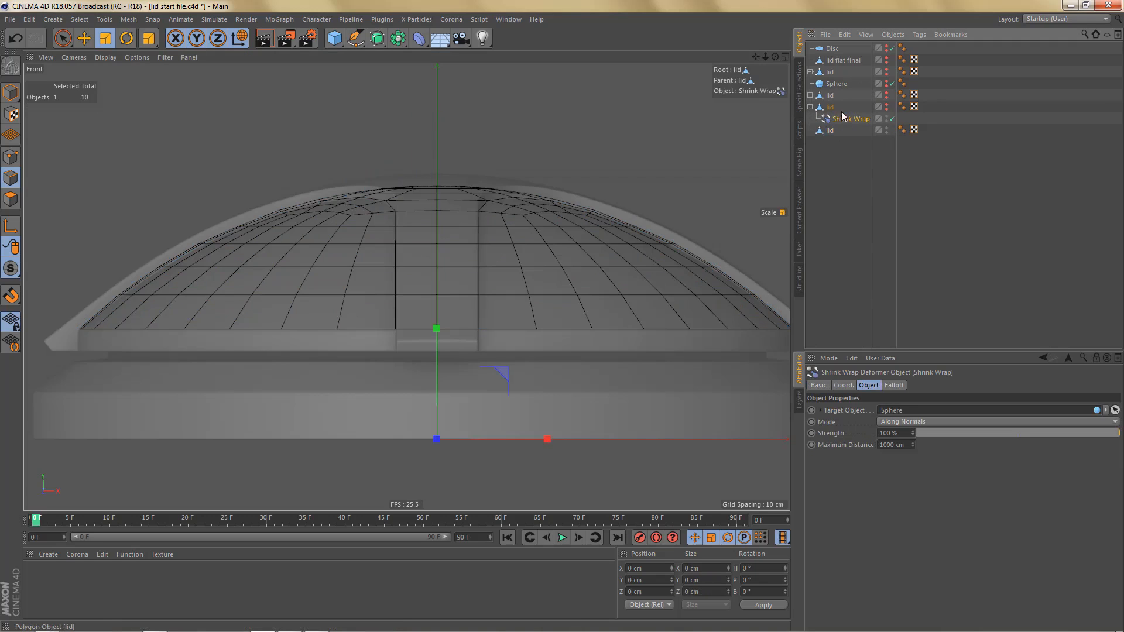
left_click_drag(844, 119, 831, 132, "ctrl")
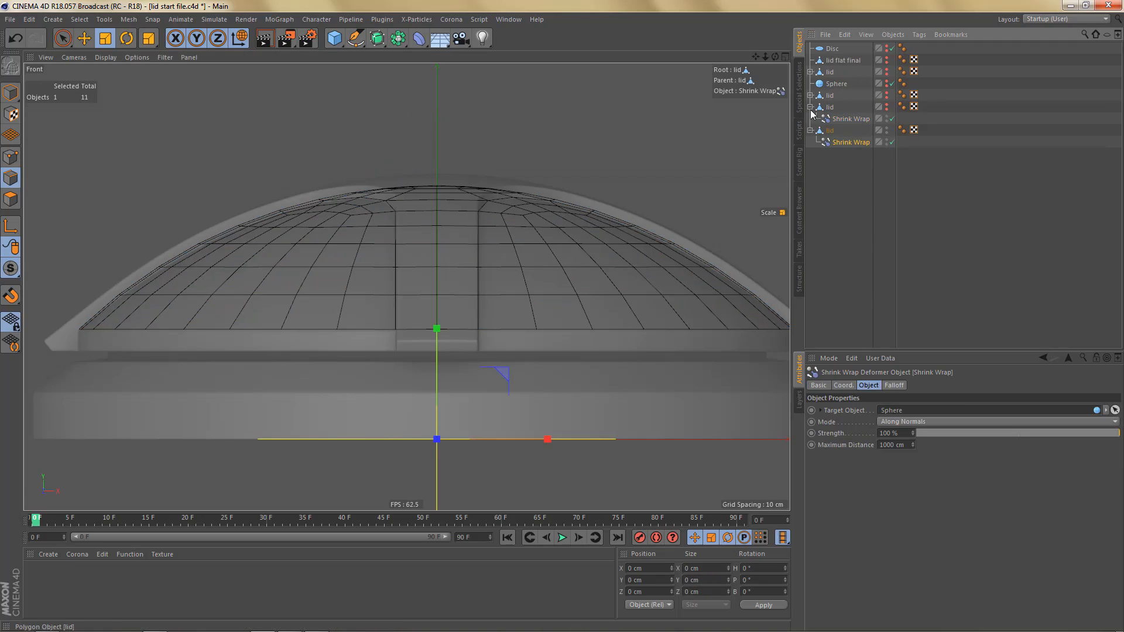
left_click(810, 108)
- Convert the levelled lid with its Shrink Wrap into a new mesh using Current State to Object and select the result
right_click(831, 119)
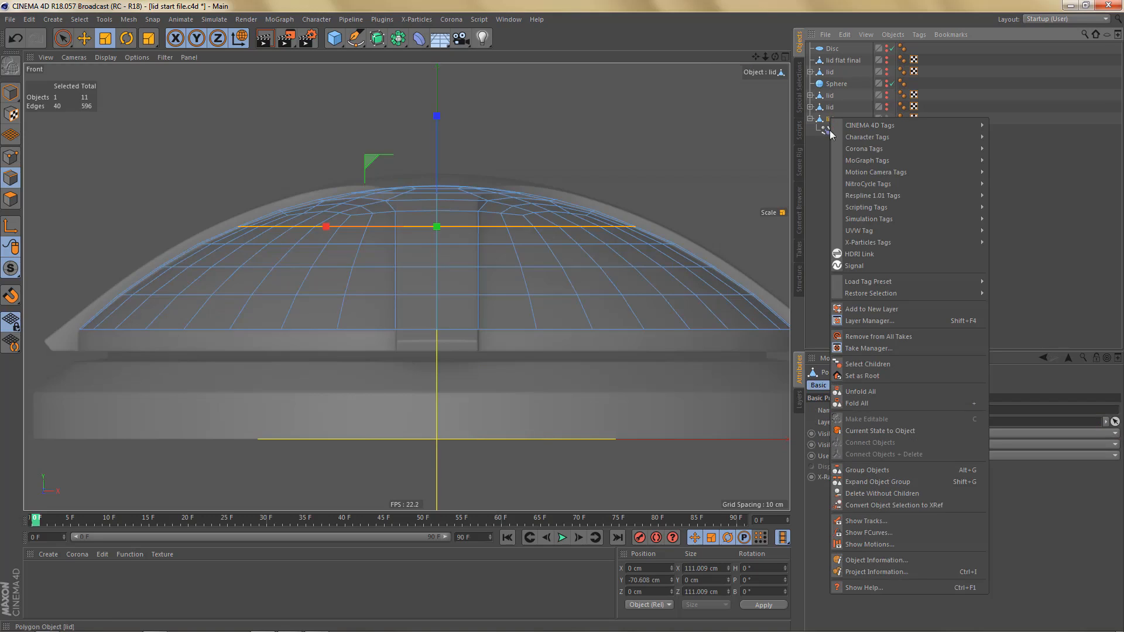
left_click(863, 429)
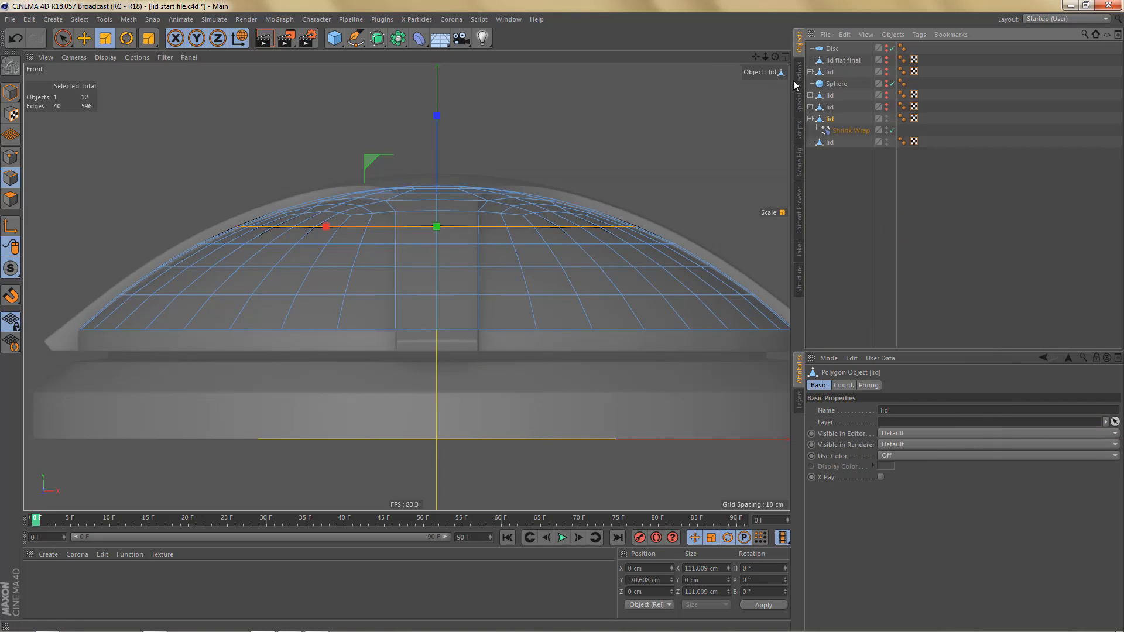
left_click(812, 119)
left_click(827, 131)
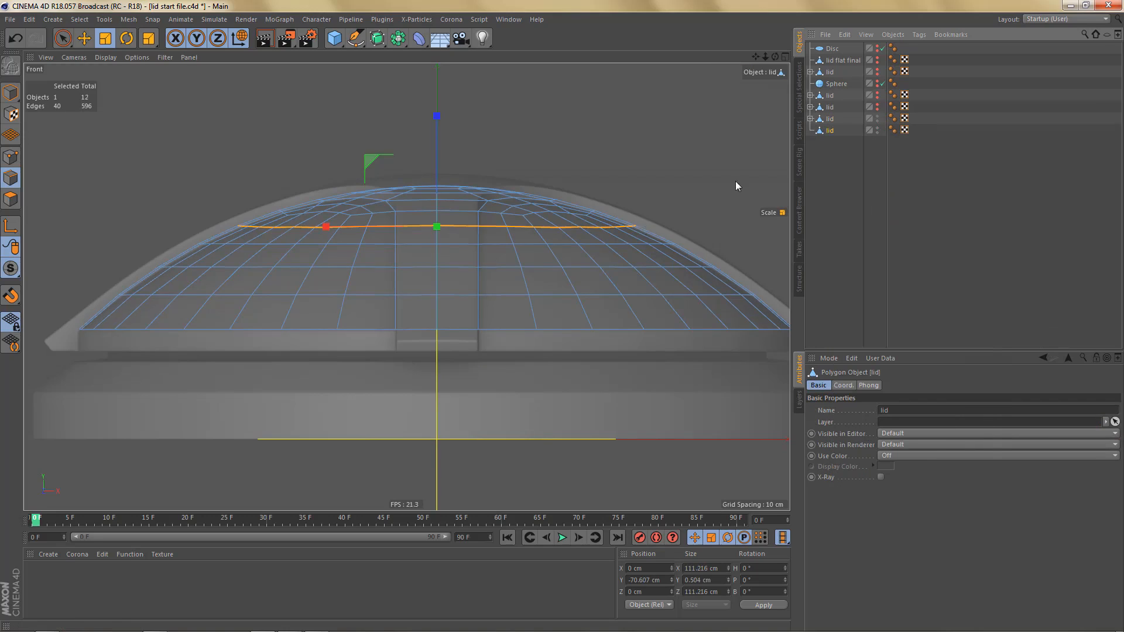
- Select the rim edge loop of the newest lid and flatten it to a Y size of 0 cm
double_click(510, 329)
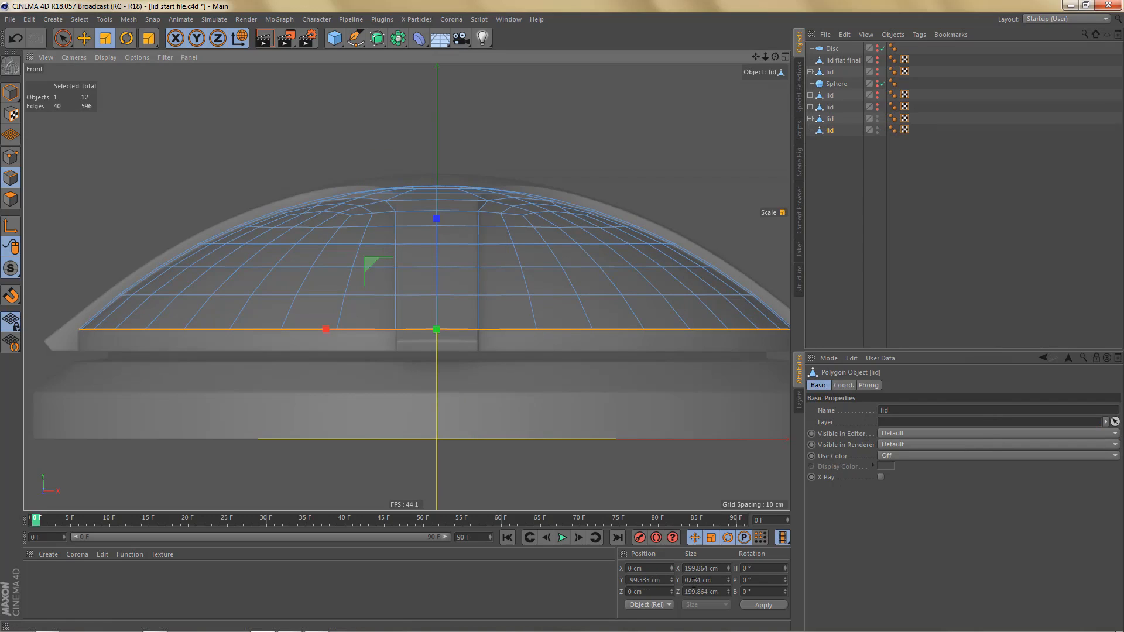
left_click_drag(715, 578, 675, 580)
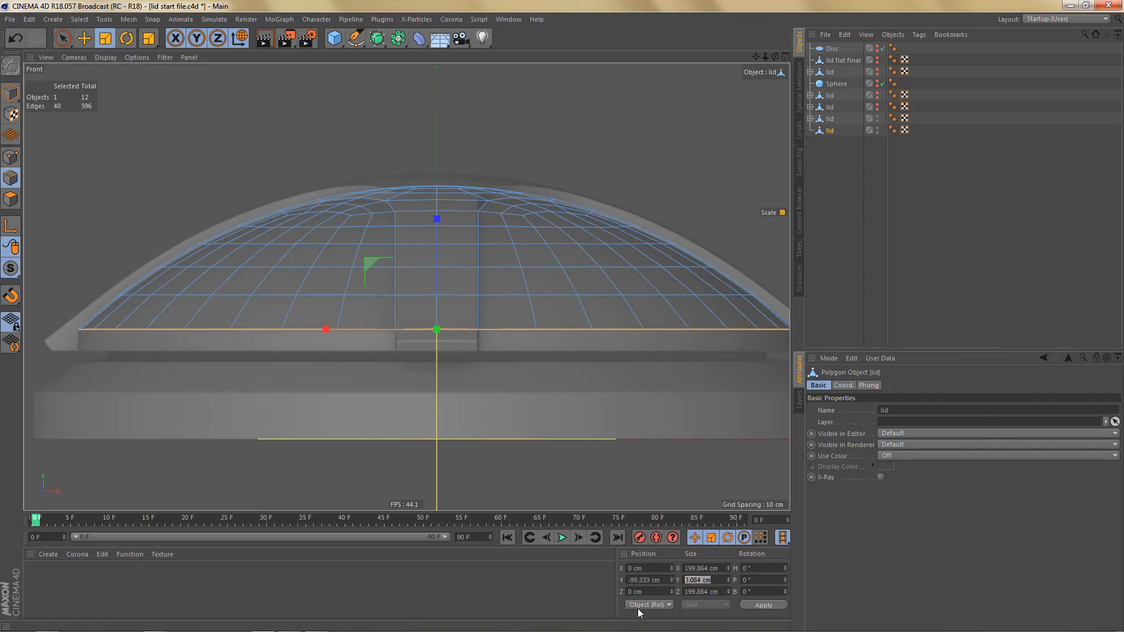
left_click(507, 330)
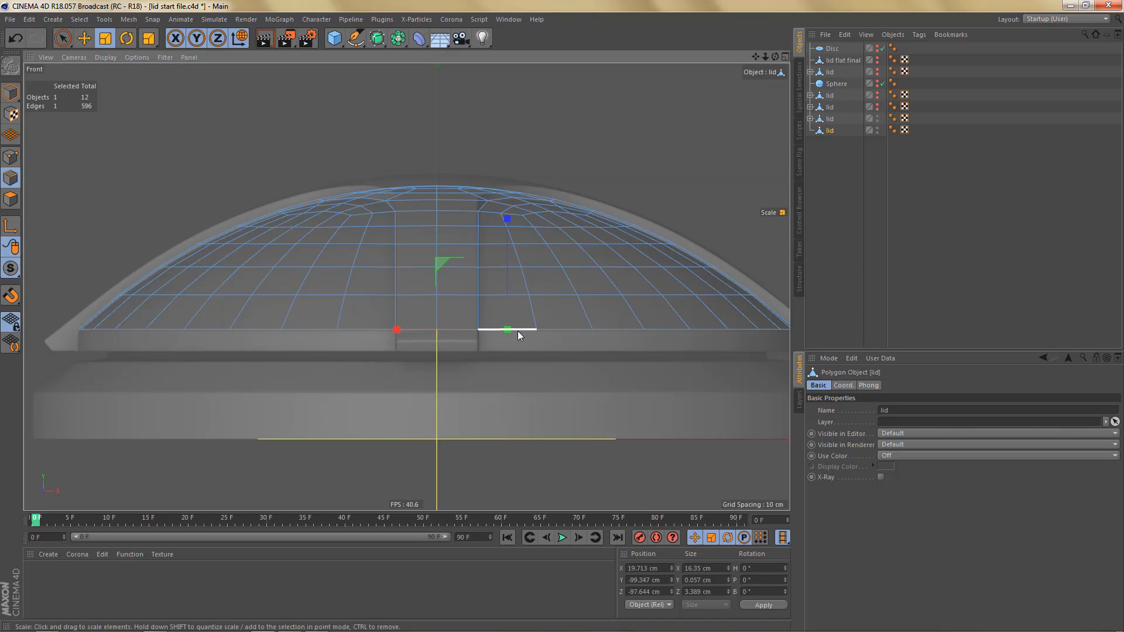
left_click(368, 329)
double_click(370, 329)
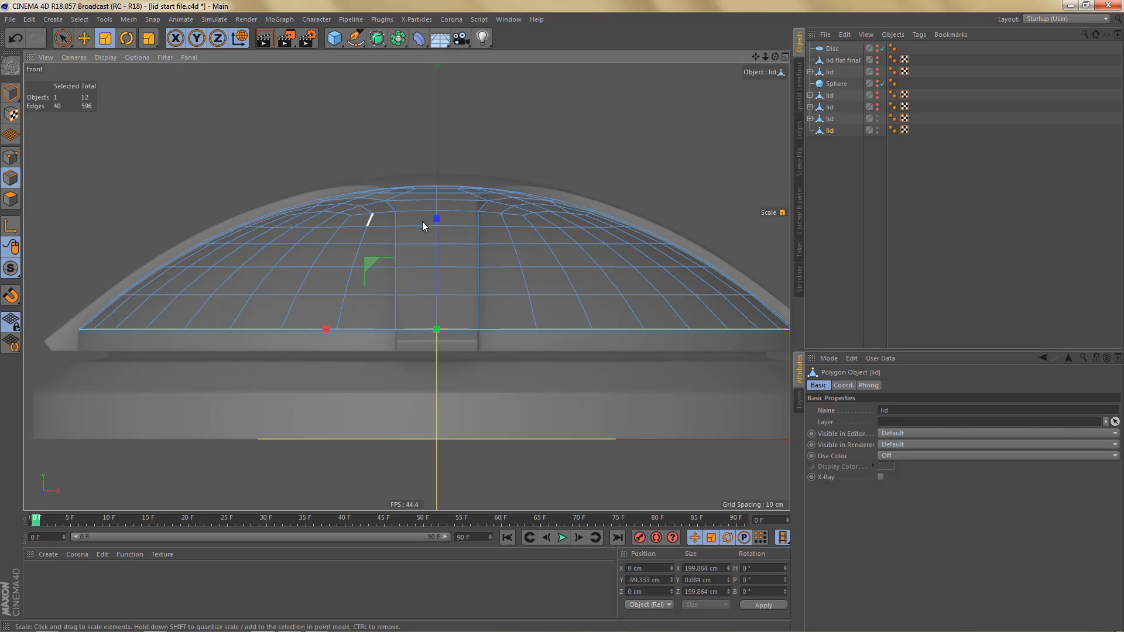
left_click_drag(434, 283, 434, 339)
- Flatten each of the four edge loops above the newest lid's rim to a Y size of 0 cm
double_click(420, 297)
left_click_drag(441, 191, 431, 291)
double_click(420, 267)
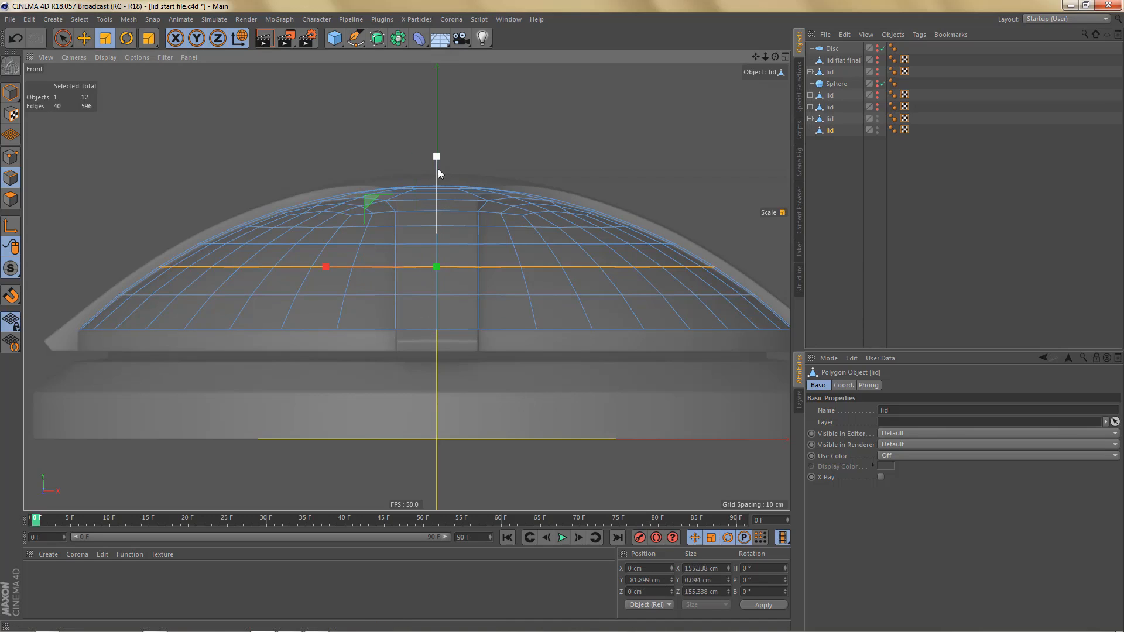
left_click_drag(435, 161, 437, 263)
double_click(427, 245)
left_click_drag(437, 136, 433, 245)
double_click(422, 225)
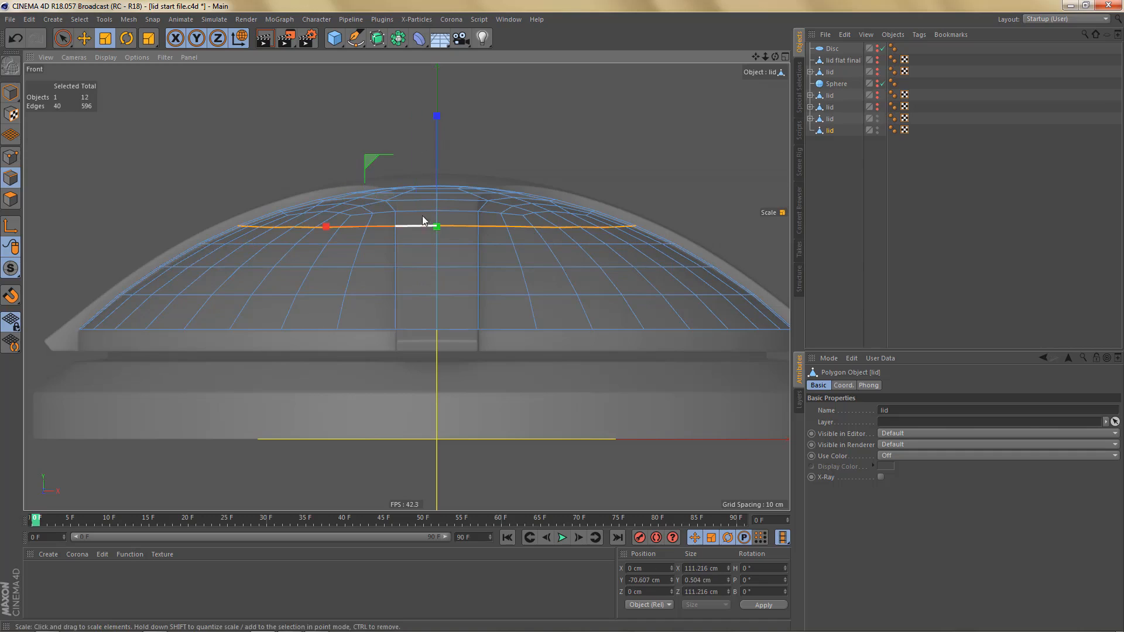
left_click_drag(438, 115, 378, 188)
- Extrude the newest lid's rim edge loop straight down by about 7 cm to form a vertical side wall
middle_click(387, 254)
middle_click(252, 117)
middle_click_drag(514, 305, 479, 234, "alt")
middle_click(541, 260)
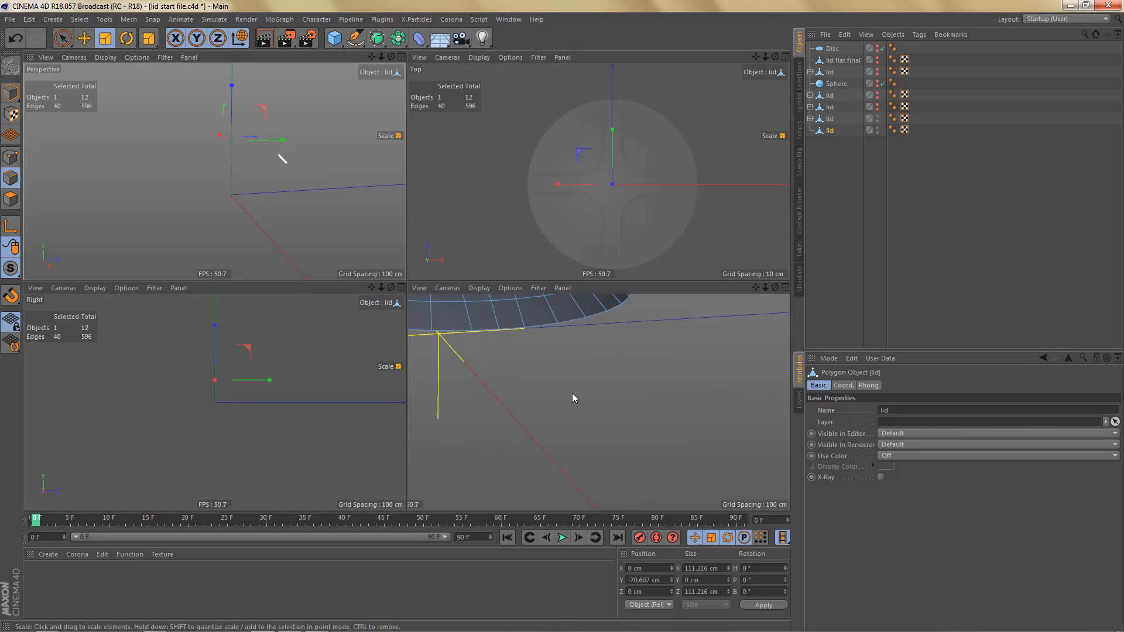
middle_click(573, 398)
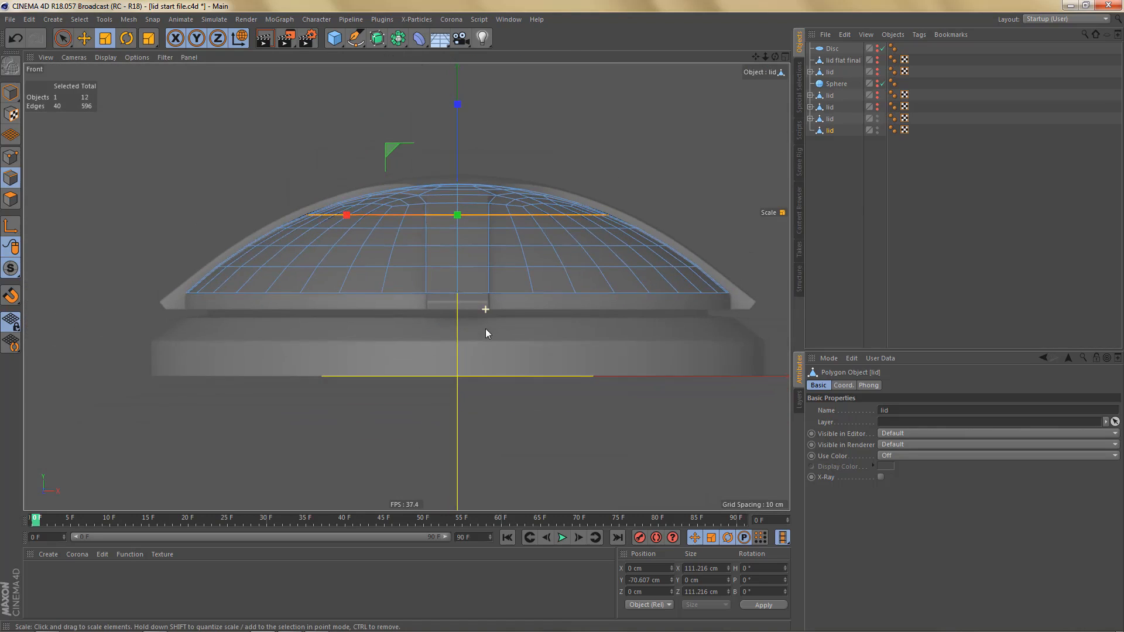
scroll(489, 333, "up", 2)
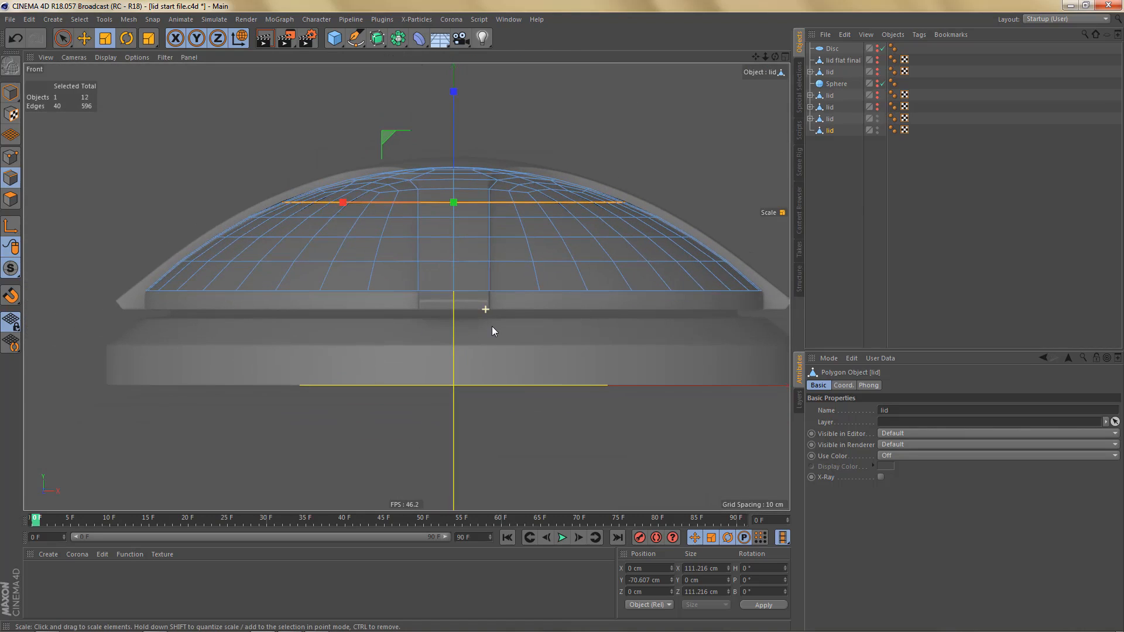
double_click(398, 291)
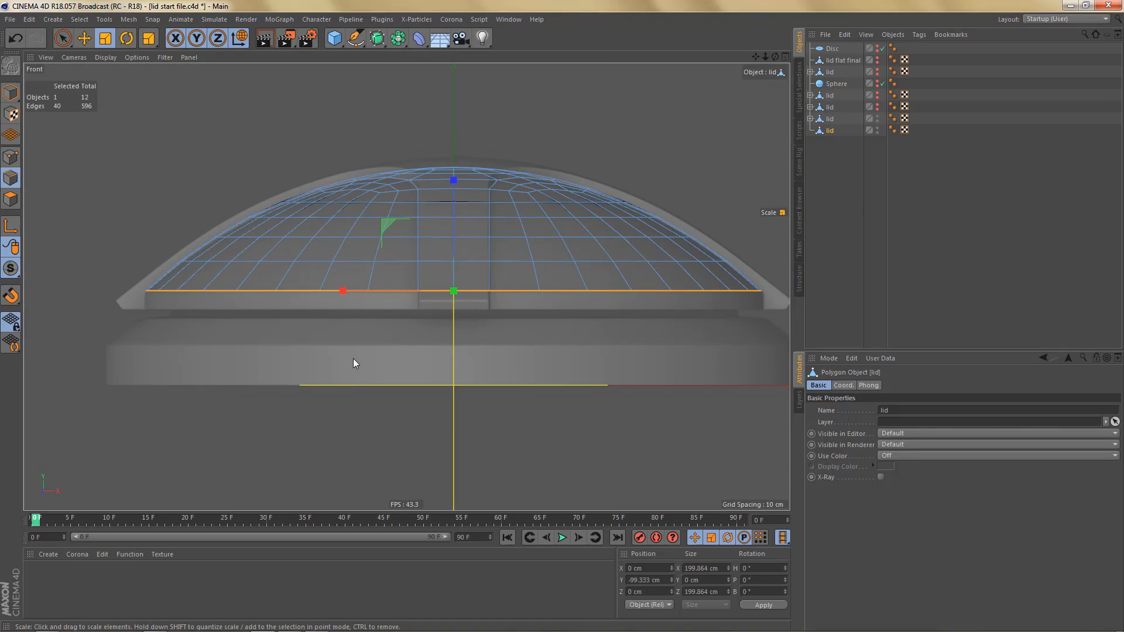
key("e")
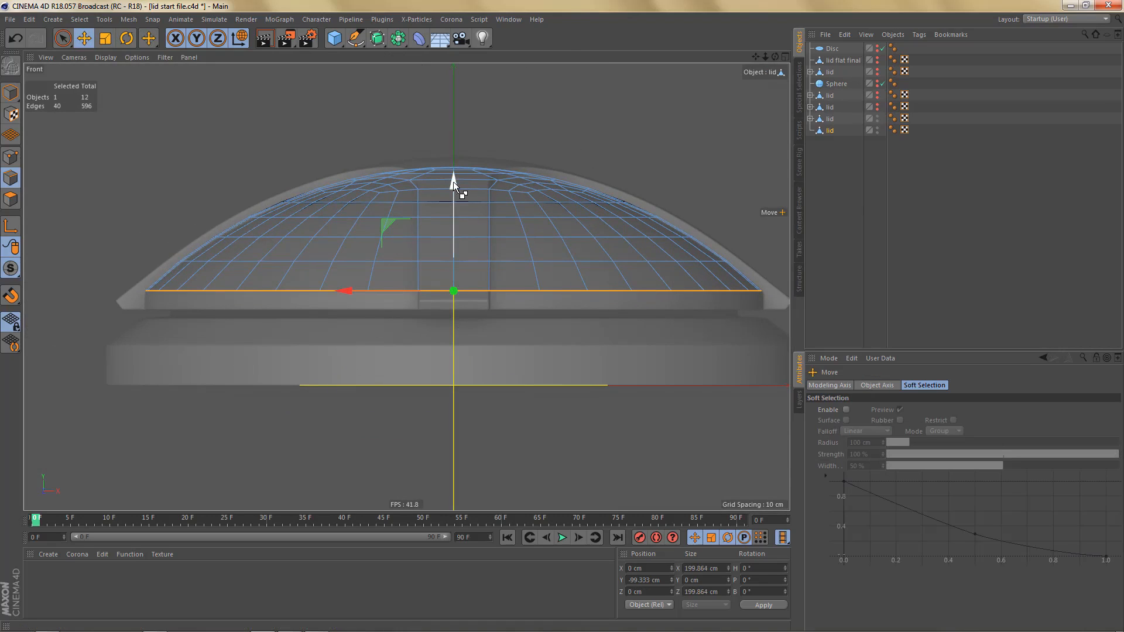
left_click_drag(454, 183, 471, 202, "ctrl")
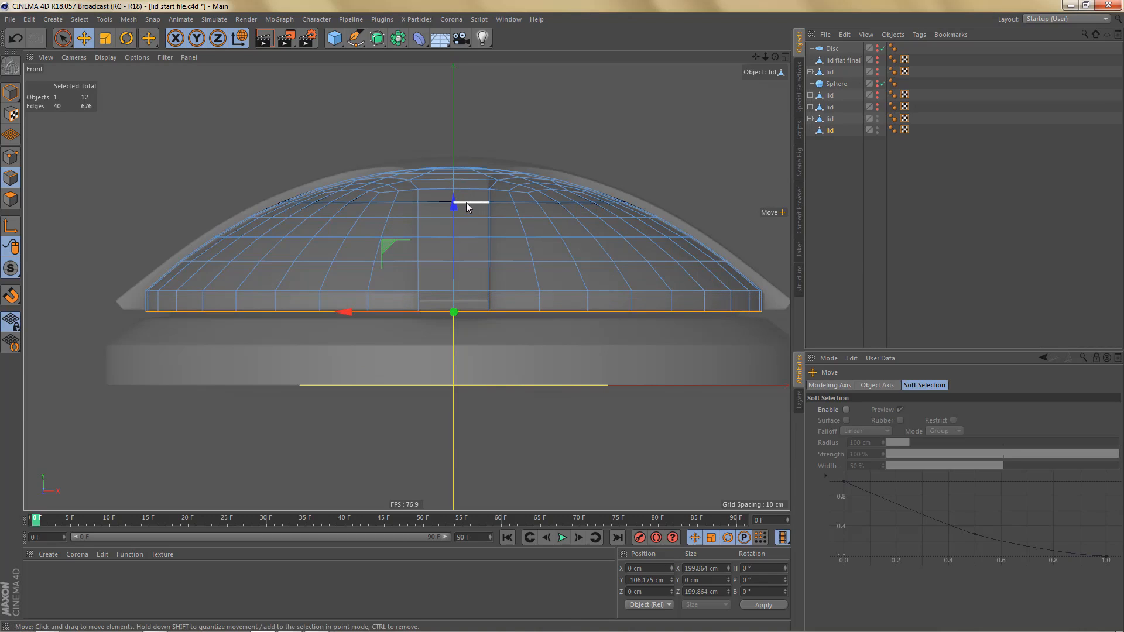
- Cap the open underside of the lid with Close Polygon Hole
key("F1")
left_click_drag(472, 262, 520, 117, "alt")
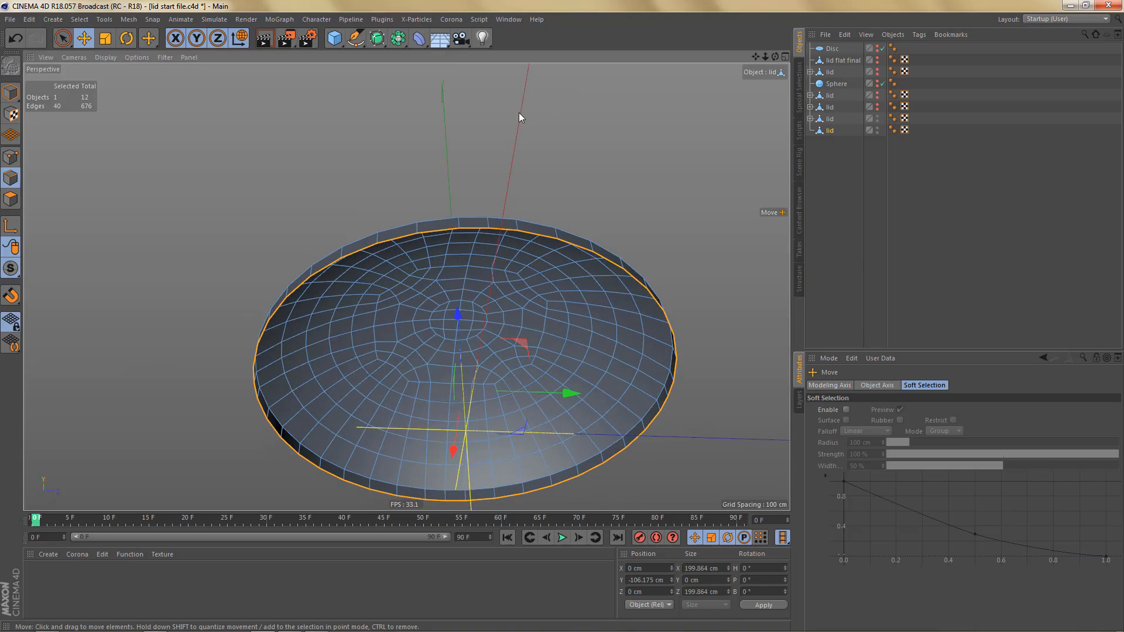
key("m")
key("d")
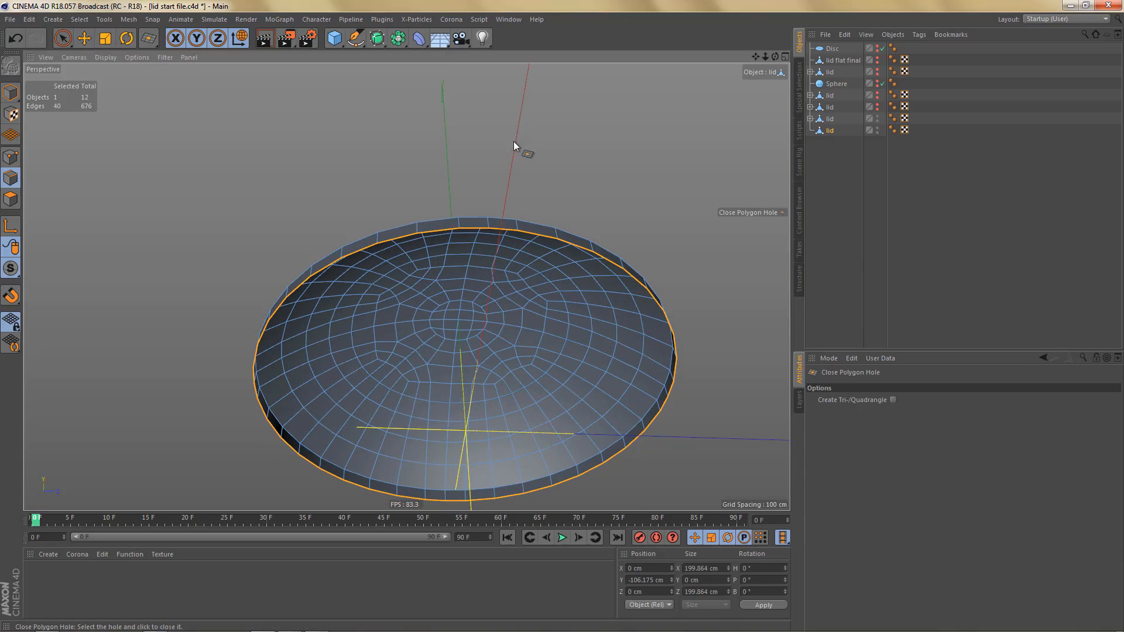
left_click(482, 256)
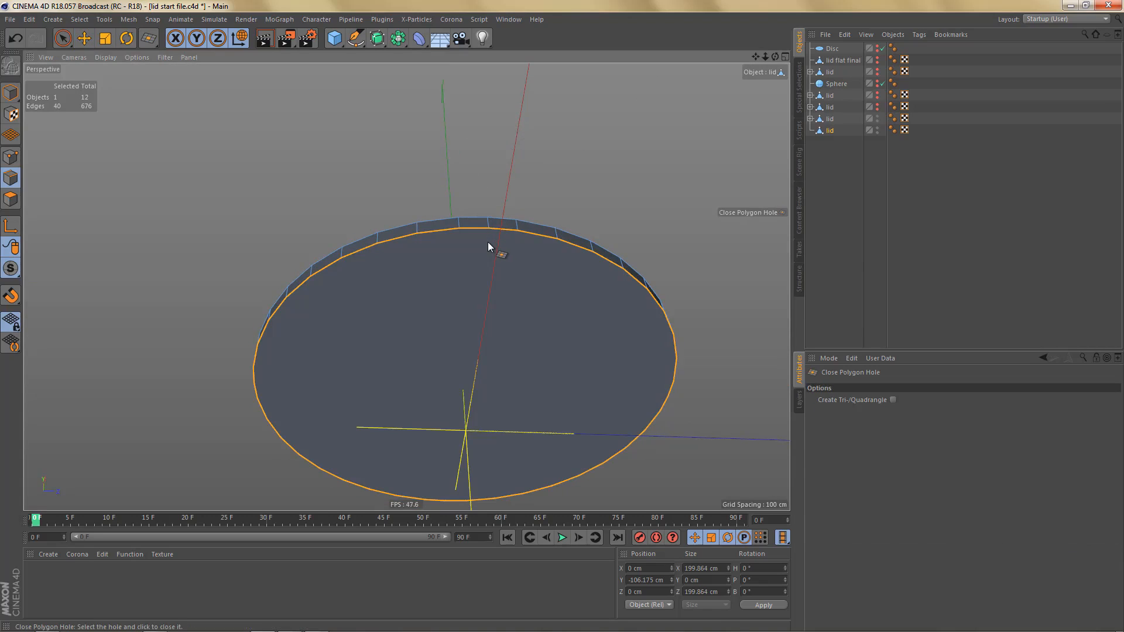
- Inset the lid's bottom cap polygon by about 13.2 cm with Extrude Inner and delete the inner face
key("shift+a")
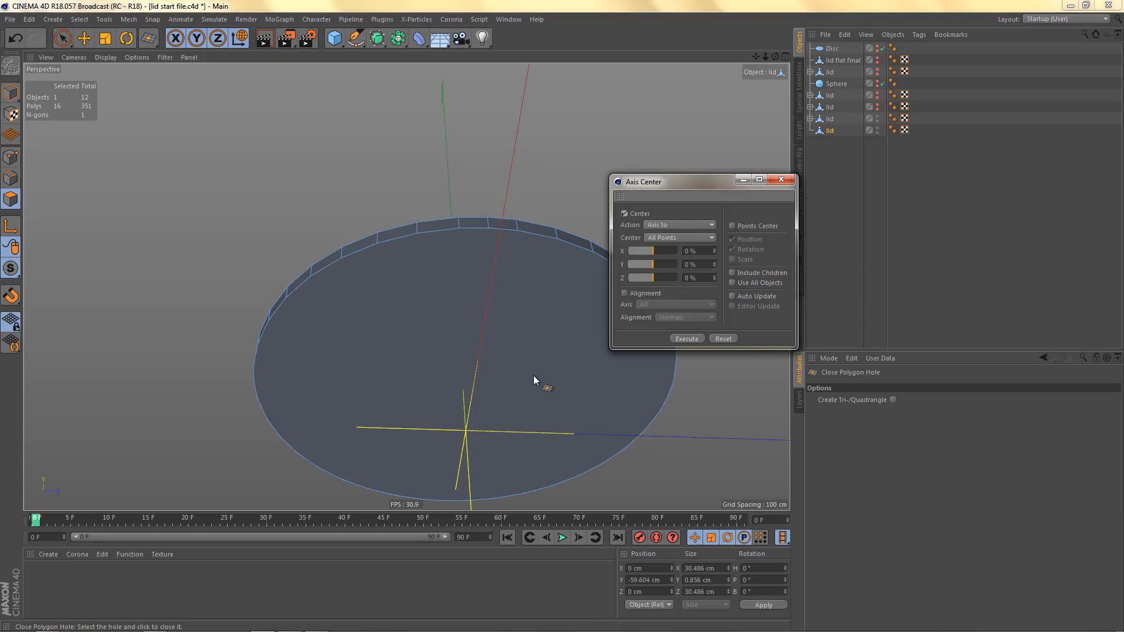
left_click(788, 180)
key("9")
left_click(540, 343)
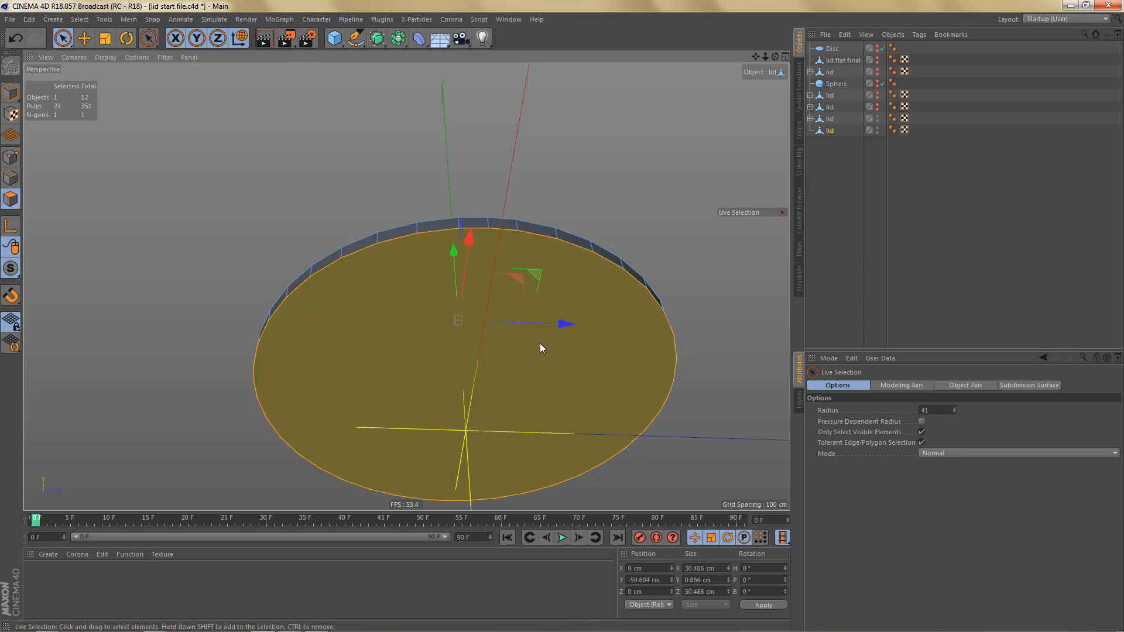
left_click_drag(613, 206, 651, 205)
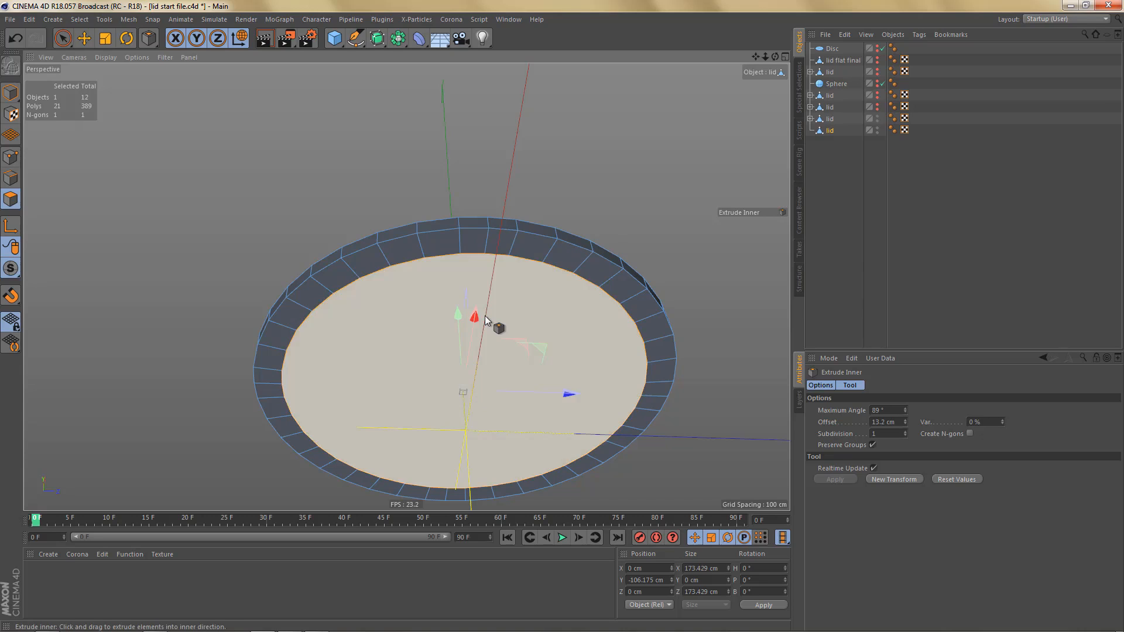
key("Delete")
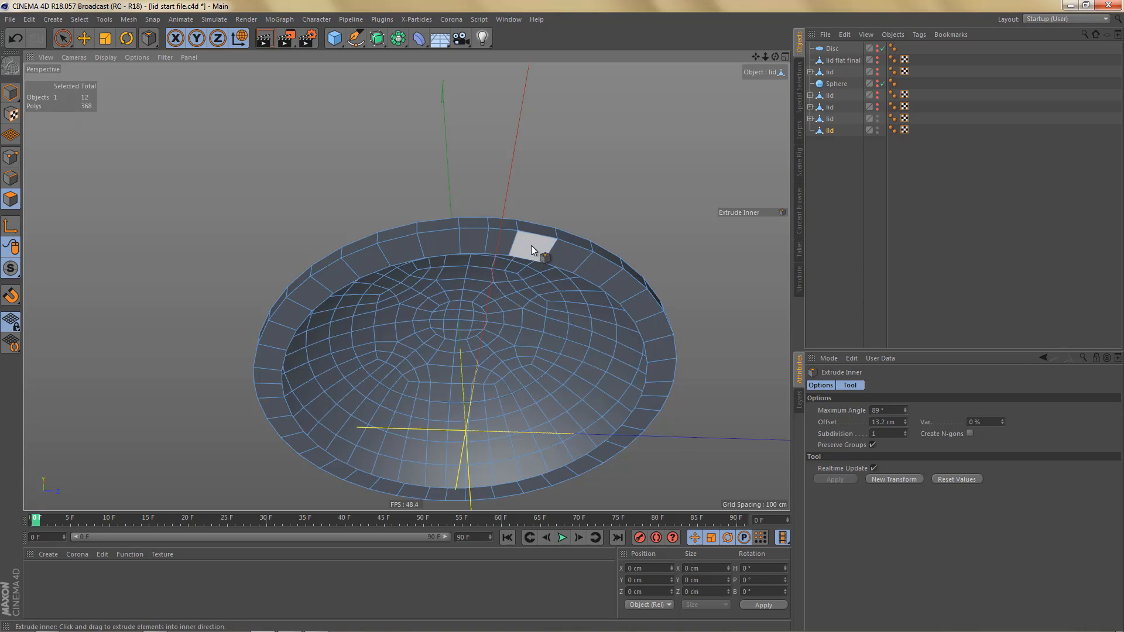
- Select the small round patch of polygons at the centre of the newest lid's dome, working in the top view
left_click_drag(532, 245, 516, 323, "alt")
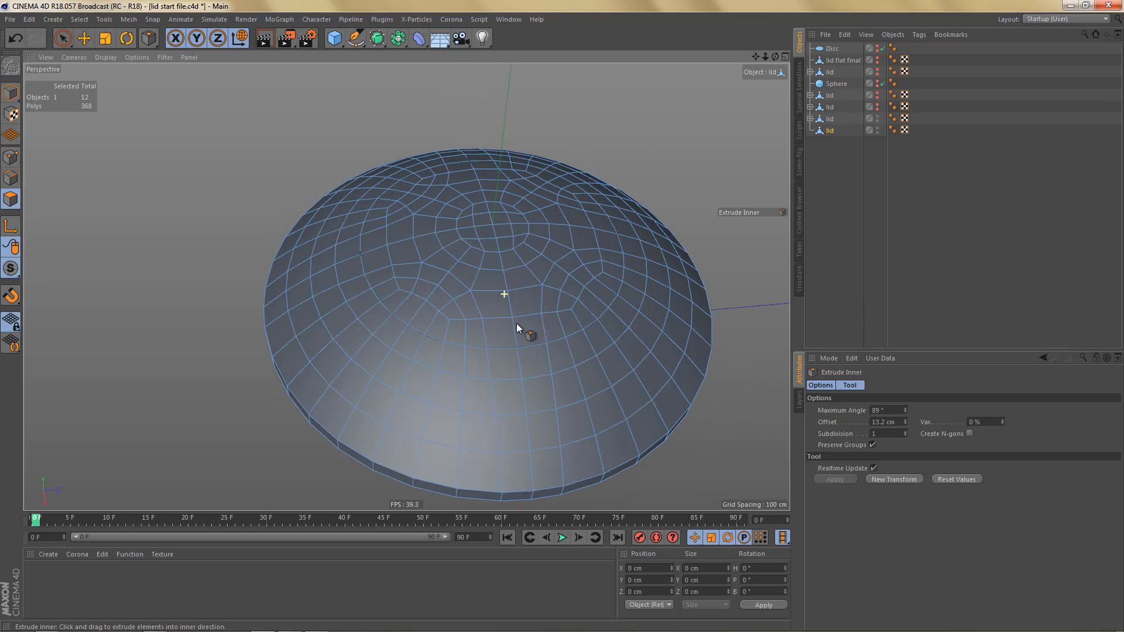
key("u")
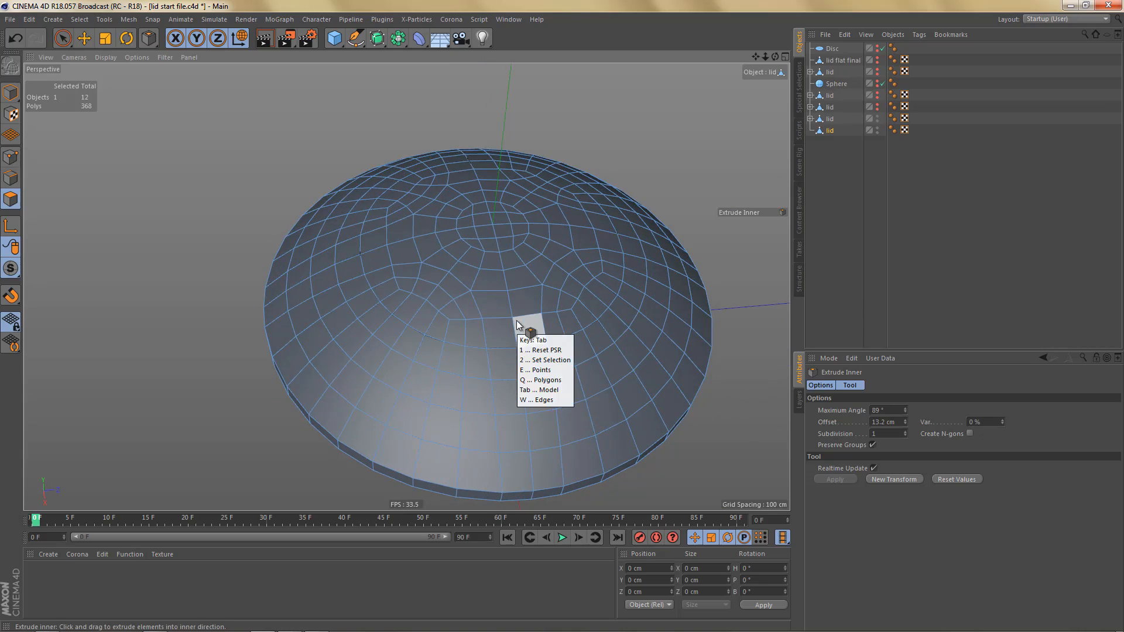
key("space")
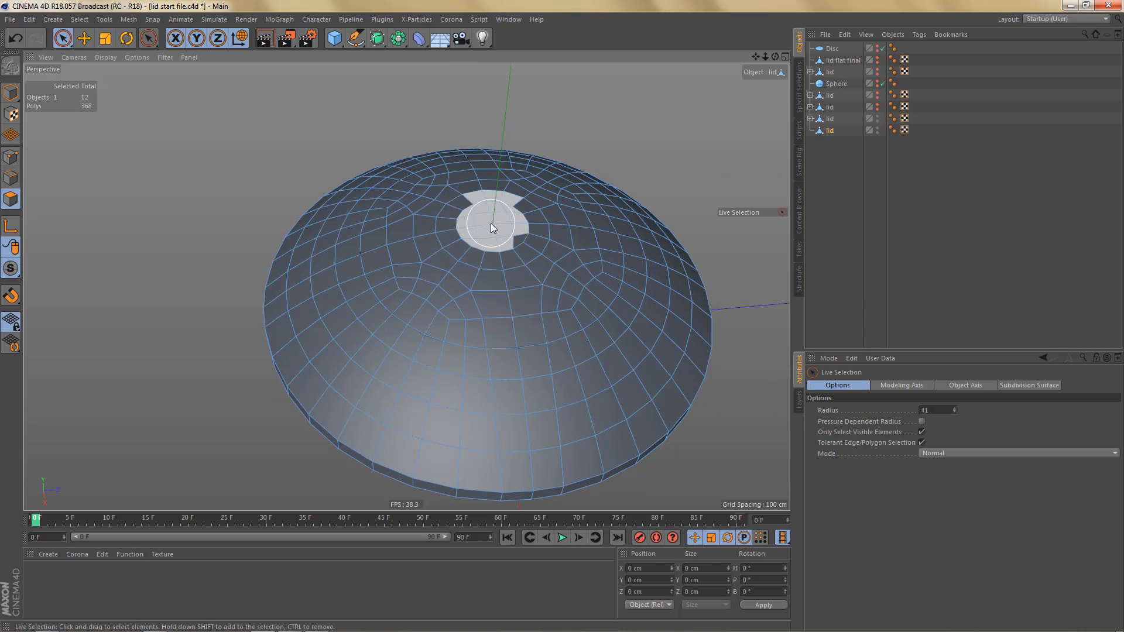
left_click(490, 223)
scroll(566, 245, "up", 2)
middle_click(567, 243)
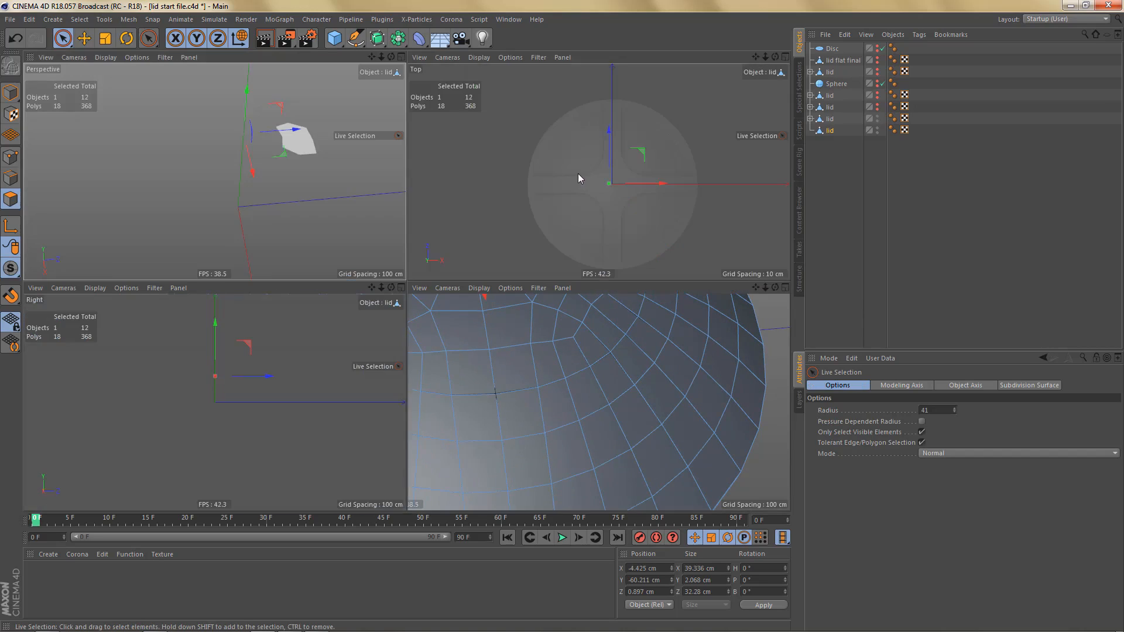
middle_click(567, 223)
scroll(527, 272, "up", 3)
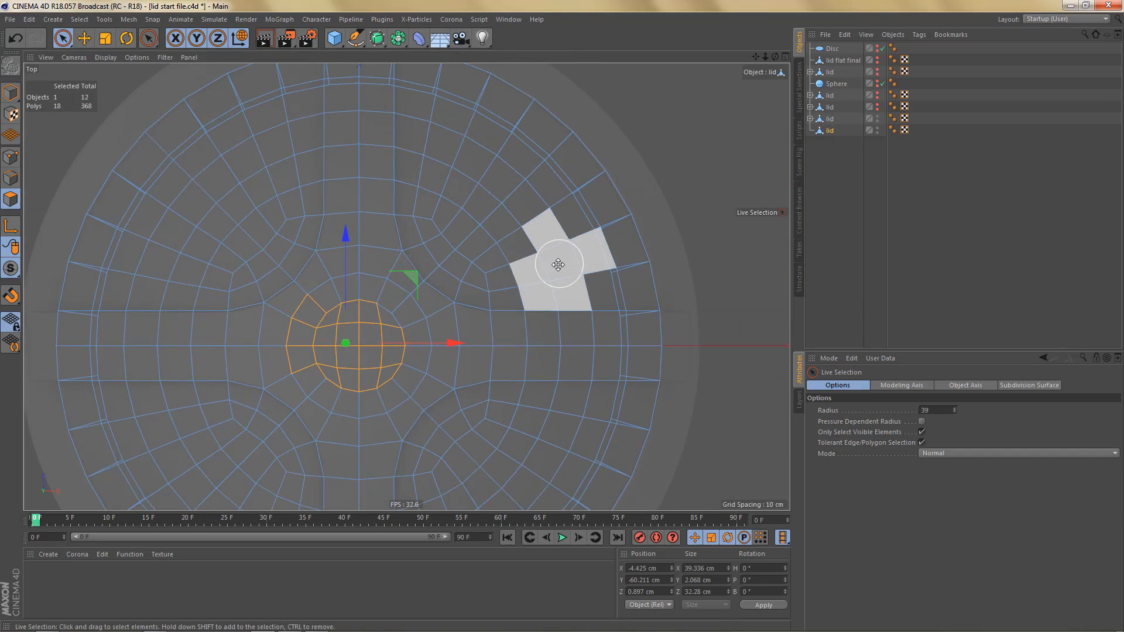
middle_click_drag(457, 320, 532, 293, "alt")
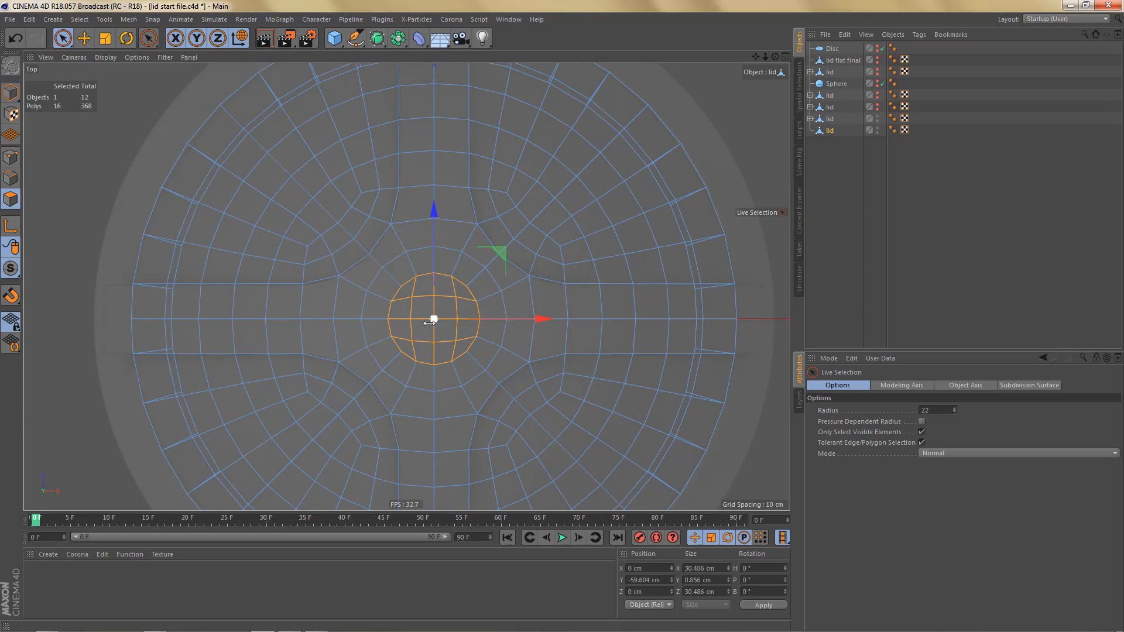
- Grow the central polygon selection twice so it reaches the inner ends of the cross arms
key("u")
key("y")
key("u")
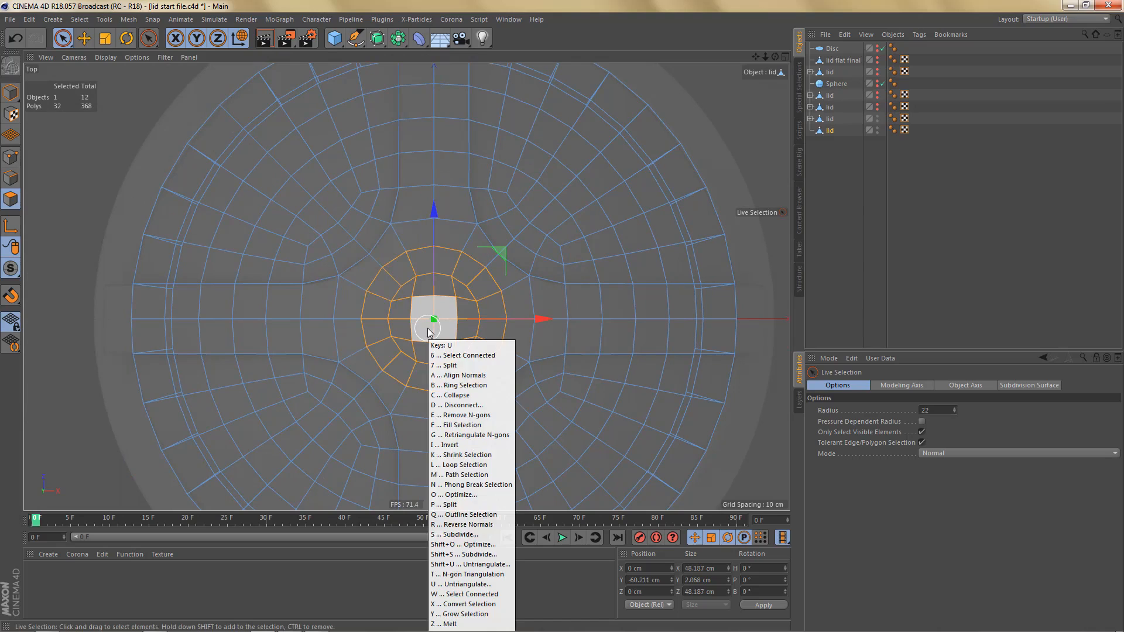
key("y")
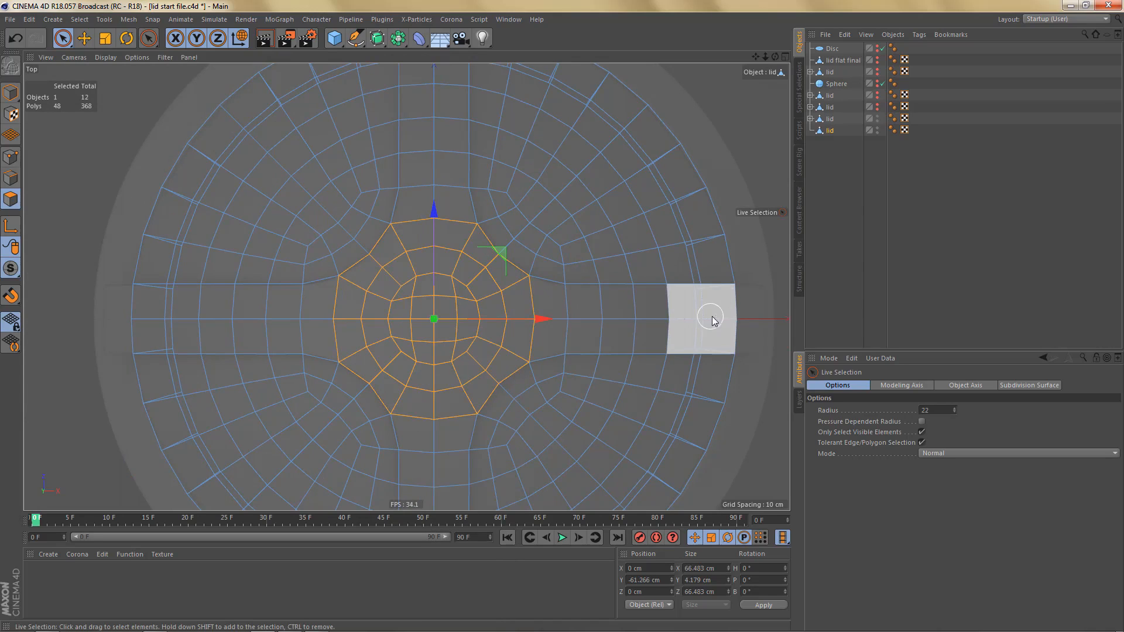
- Add the two-polygon-wide strips of all four cross arms to the selection, out to the rim
left_click_drag(543, 316, 490, 316, "shift")
scroll(478, 373, "down", 1)
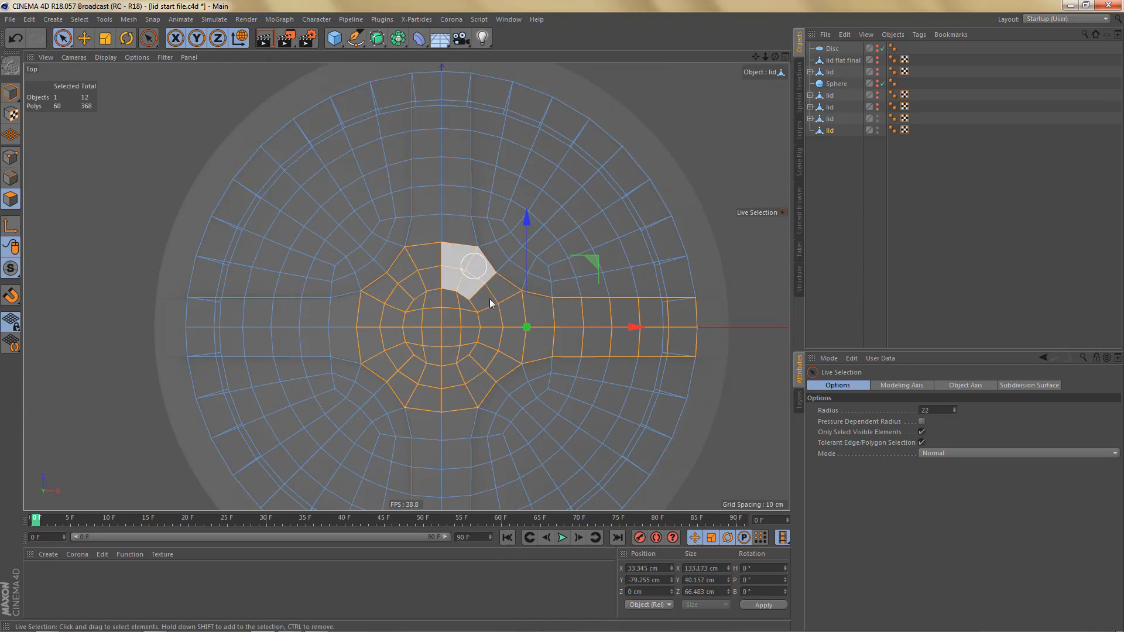
middle_click_drag(490, 300, 518, 372, "alt")
left_click_drag(474, 180, 472, 314, "shift")
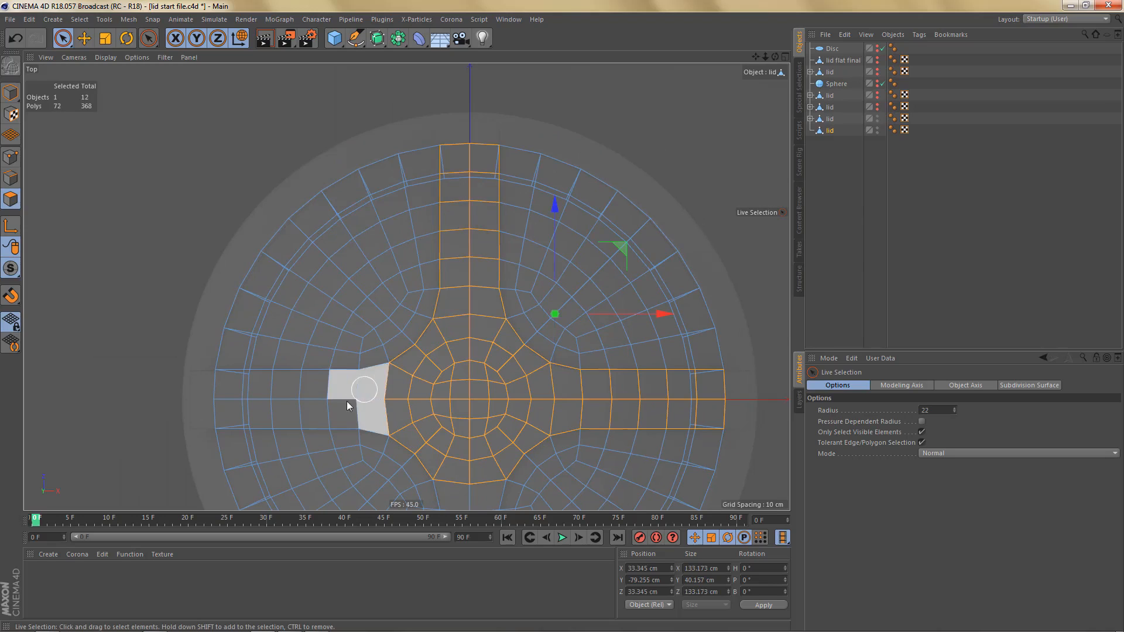
mouse_move(347, 399)
left_mouse_down("shift")
mouse_move(243, 389)
mouse_move(388, 386)
mouse_move(383, 413)
left_mouse_up("shift")
middle_click_drag(511, 339, 505, 100, "alt")
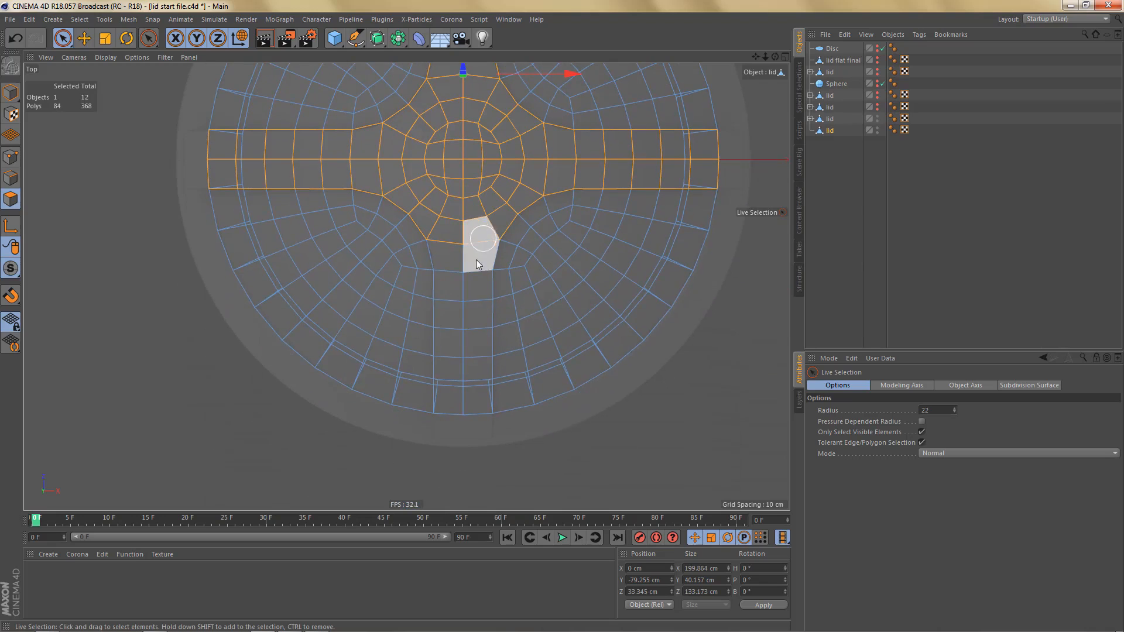
left_click_drag(460, 258, 459, 385, "shift")
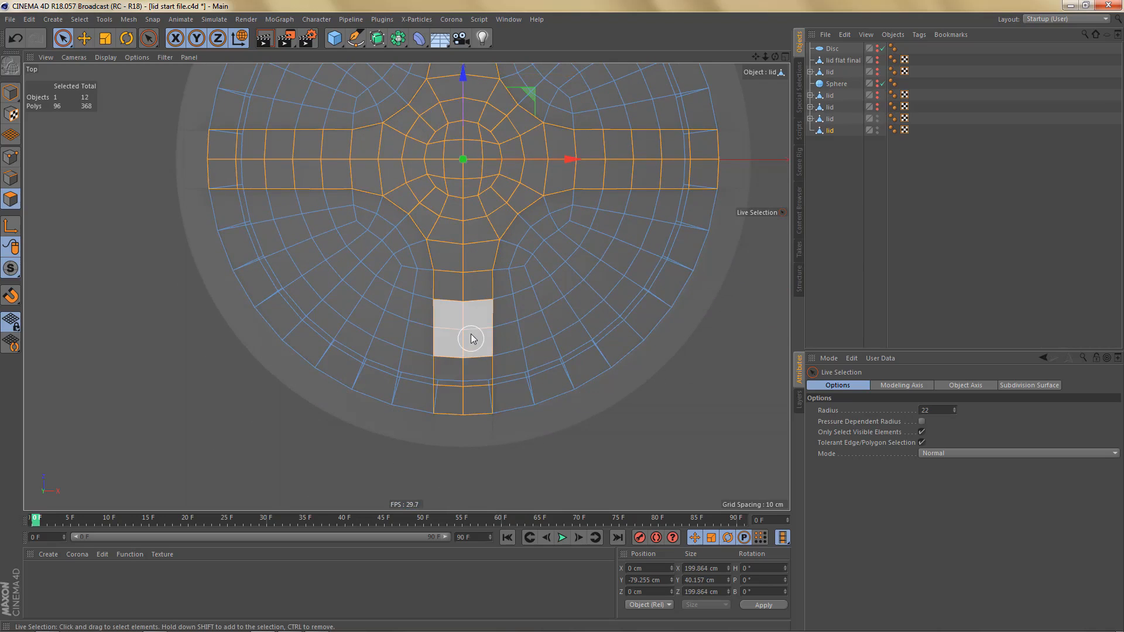
- Hide the previous lid copy that overlaps the newest lid in the perspective view
key("F1")
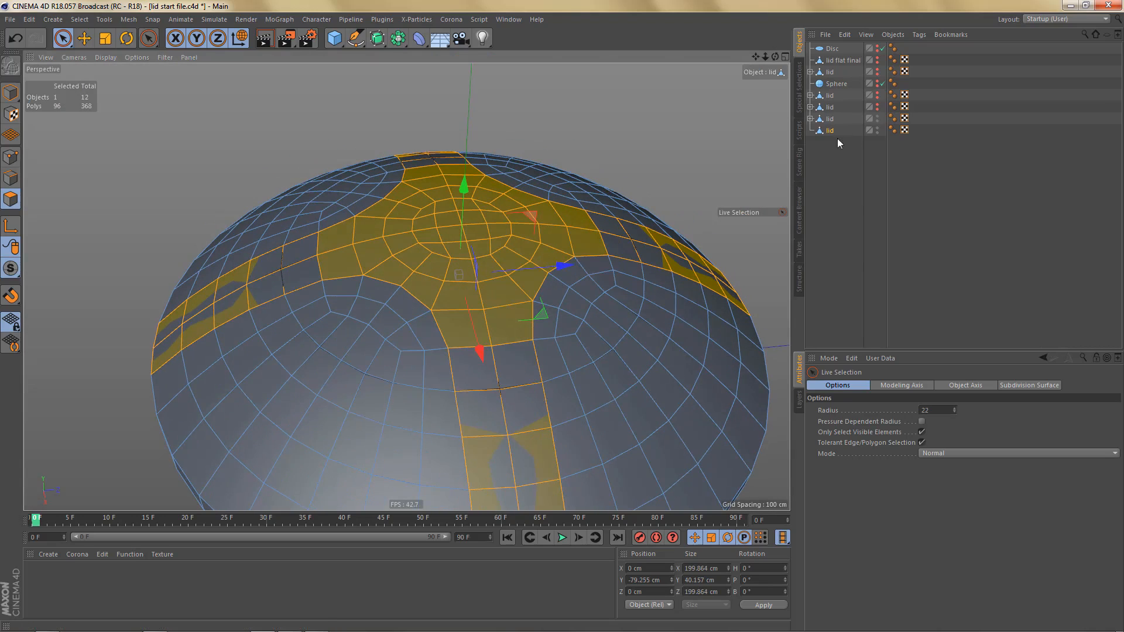
double_click(878, 118, "alt")
middle_click_drag(657, 281, 619, 200, "alt")
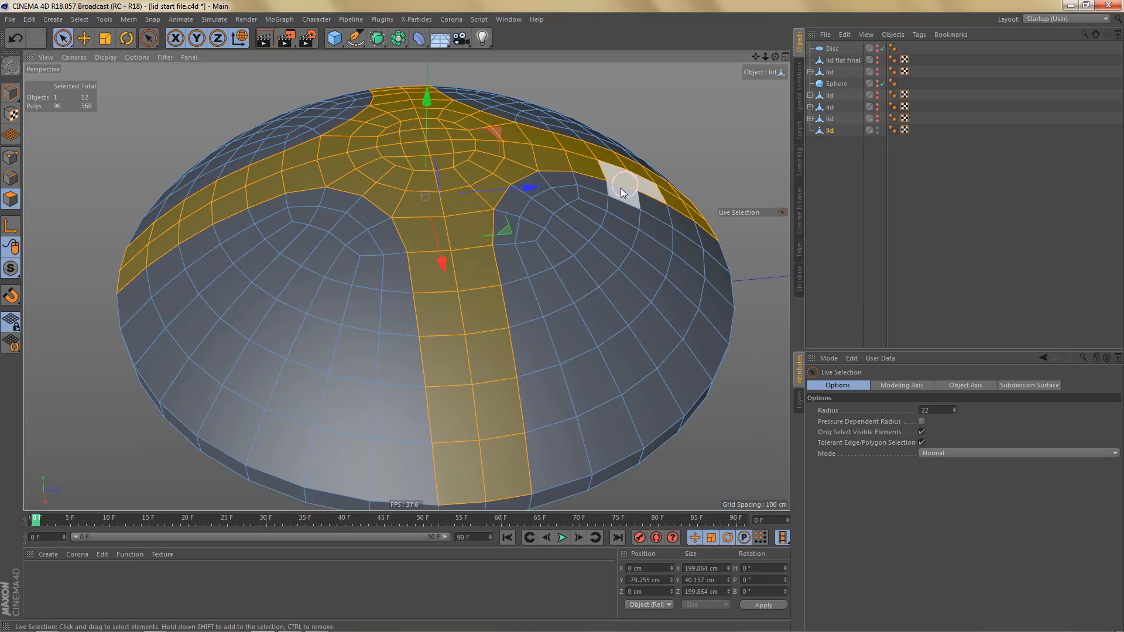
- Extrude the selected cross polygons outward with an offset of 5 cm
right_click_drag(619, 202, 606, 245, "alt")
left_click_drag(606, 249, 586, 296, "alt")
key("d")
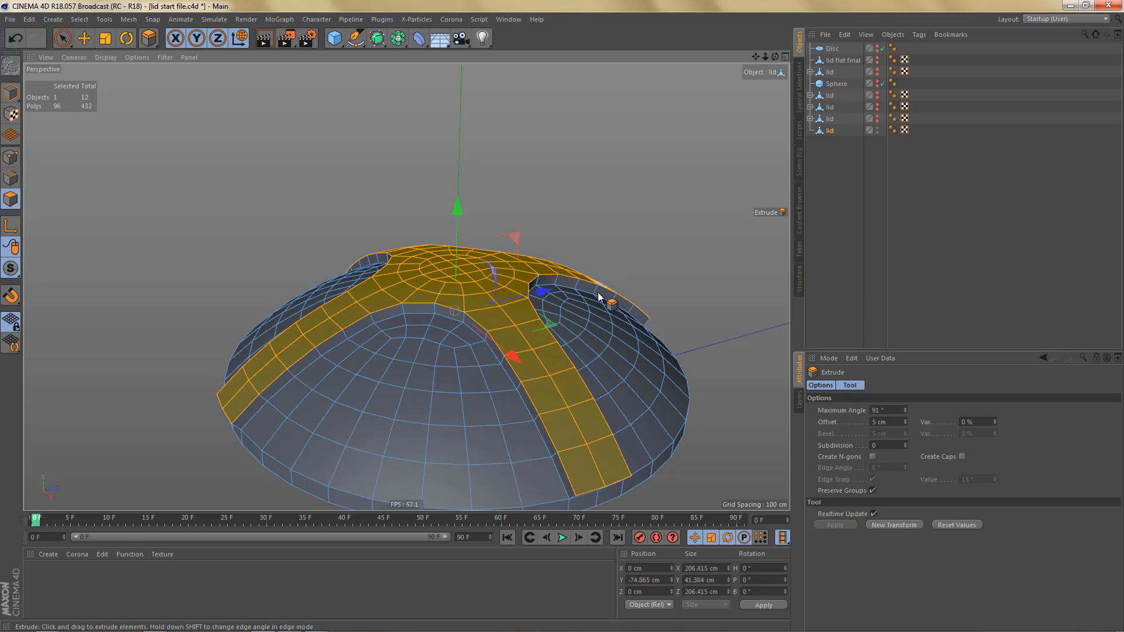
middle_click_drag(551, 321, 540, 276, "alt")
left_click_drag(539, 277, 477, 272, "alt")
middle_click(558, 397)
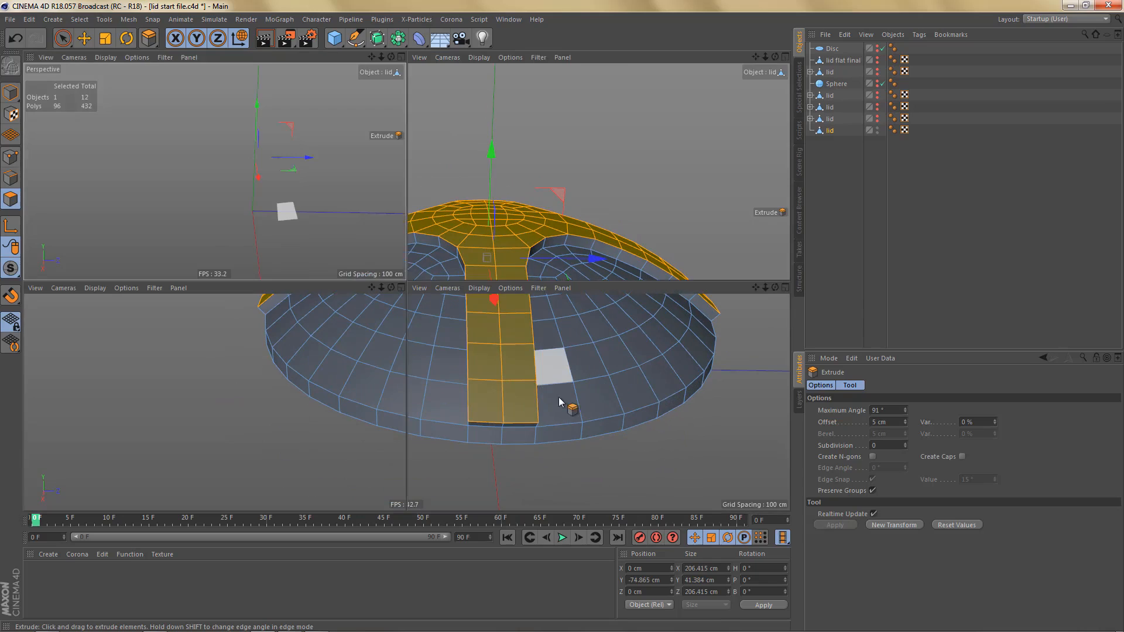
middle_click(535, 447)
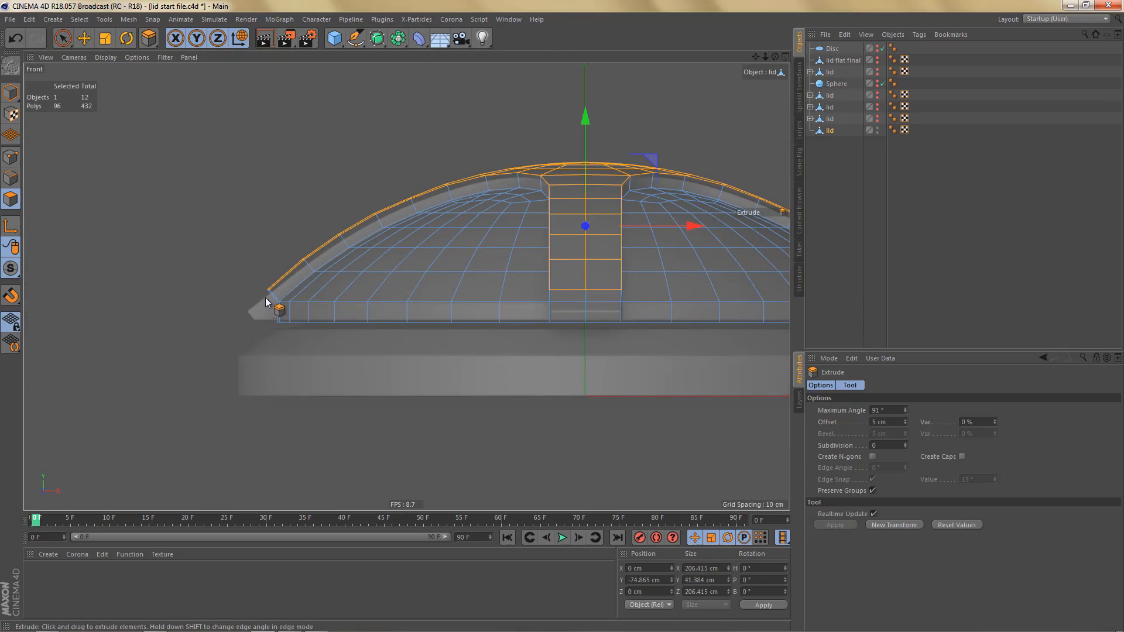
middle_click_drag(469, 284, 493, 333, "alt")
middle_click(493, 333)
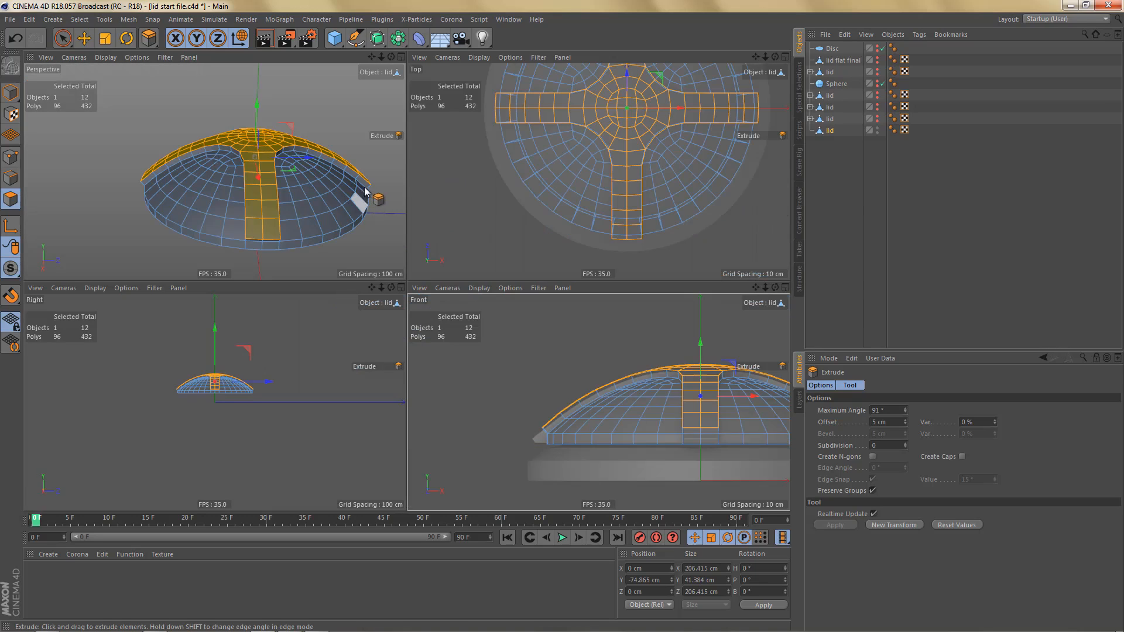
middle_click(325, 215)
left_click_drag(390, 216, 408, 261, "alt")
right_click_drag(319, 283, 440, 249, "alt")
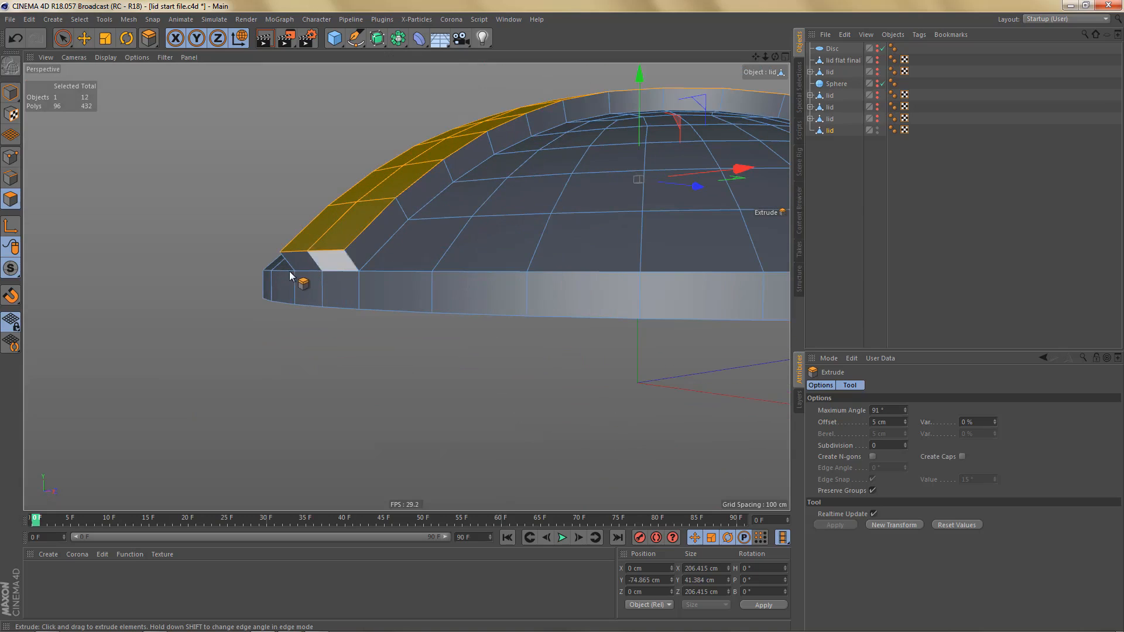
left_click(296, 267)
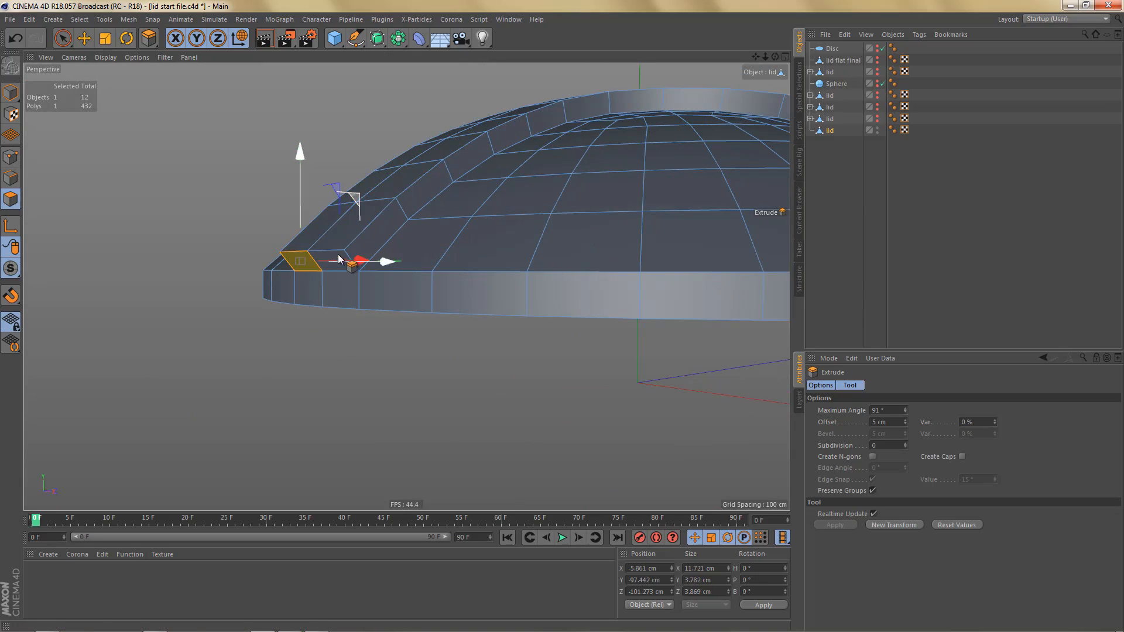
left_click(338, 258, "shift")
middle_click(512, 321)
middle_click(588, 411)
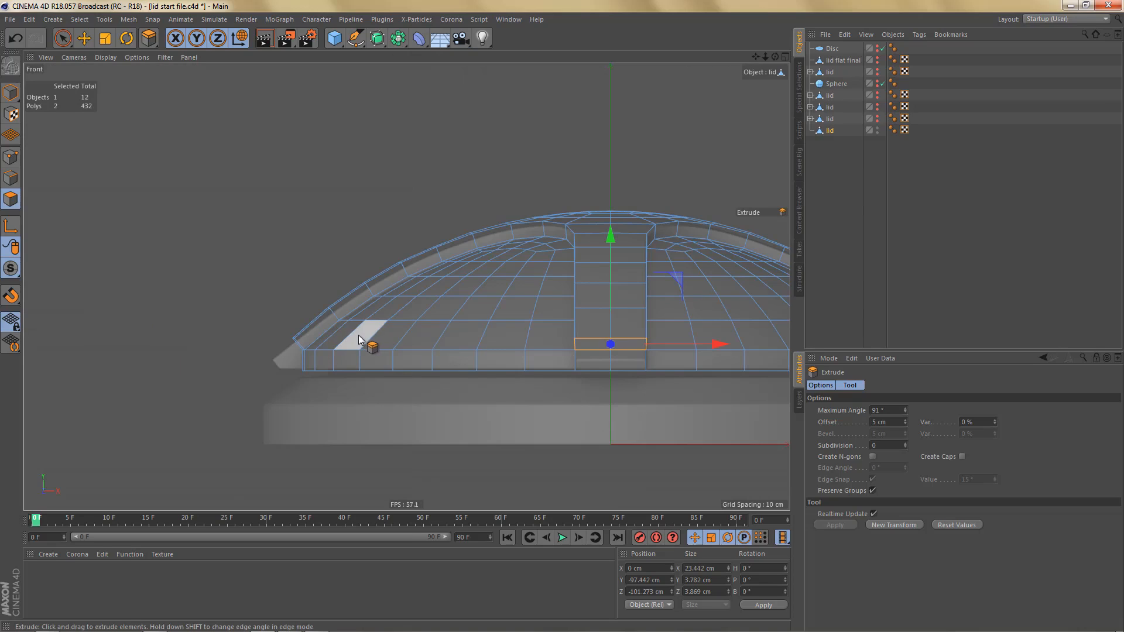
- Select the two end faces of the raised cross arm on the negative X side with Rectangle Selection in the front view
key("0")
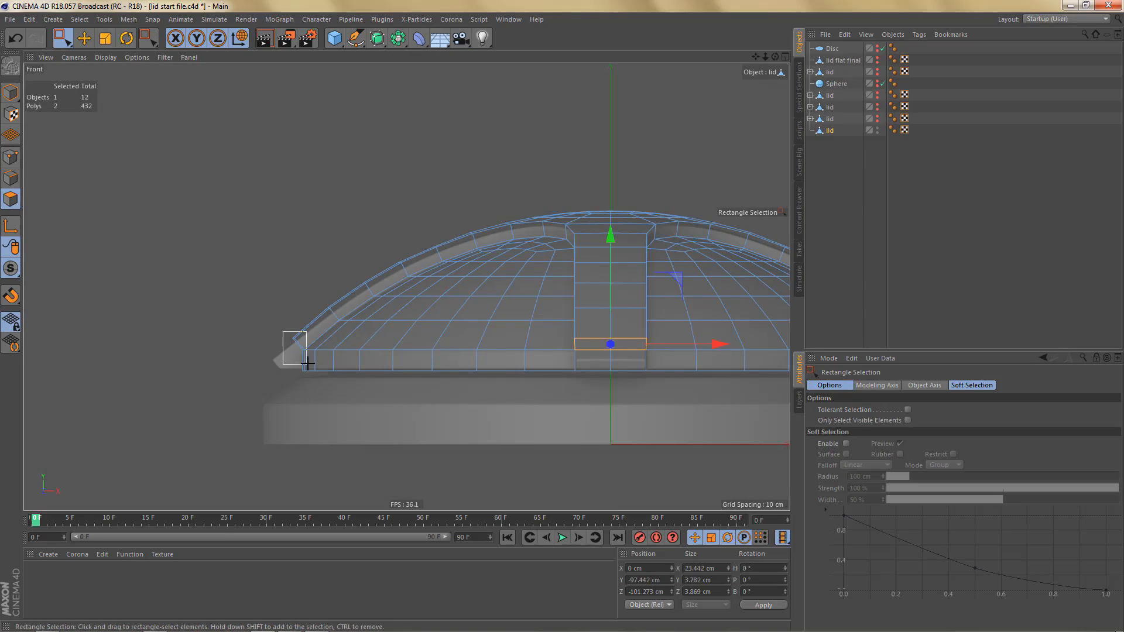
left_click_drag(310, 355, 310, 355)
middle_click(284, 412)
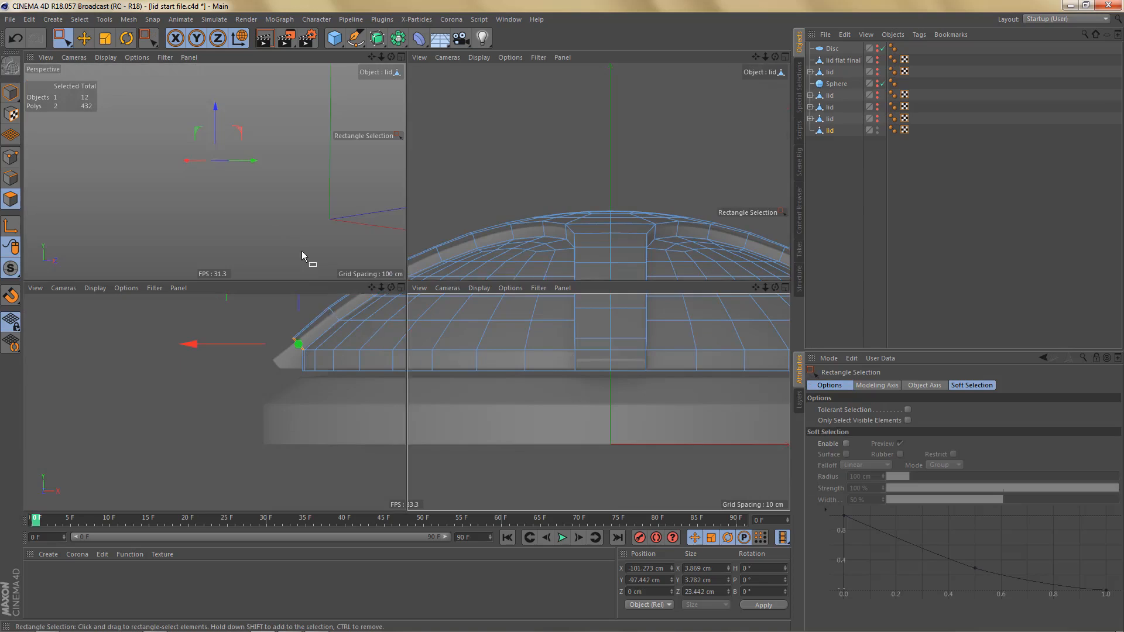
middle_click(301, 251)
left_click_drag(363, 217, 445, 246, "alt")
middle_click(463, 275)
middle_click(569, 392)
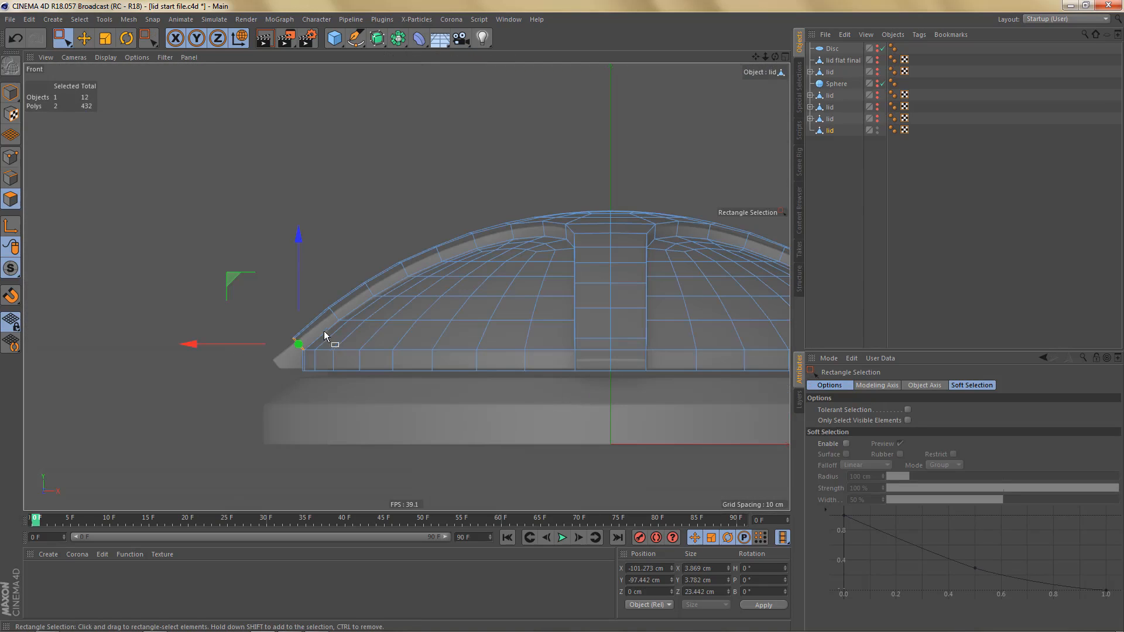
- Extrude the negative X arm's end faces by 10.06 cm and lower them about 0.8 cm to follow the reference profile
middle_click_drag(328, 331, 458, 312, "alt")
scroll(458, 311, "up", 4)
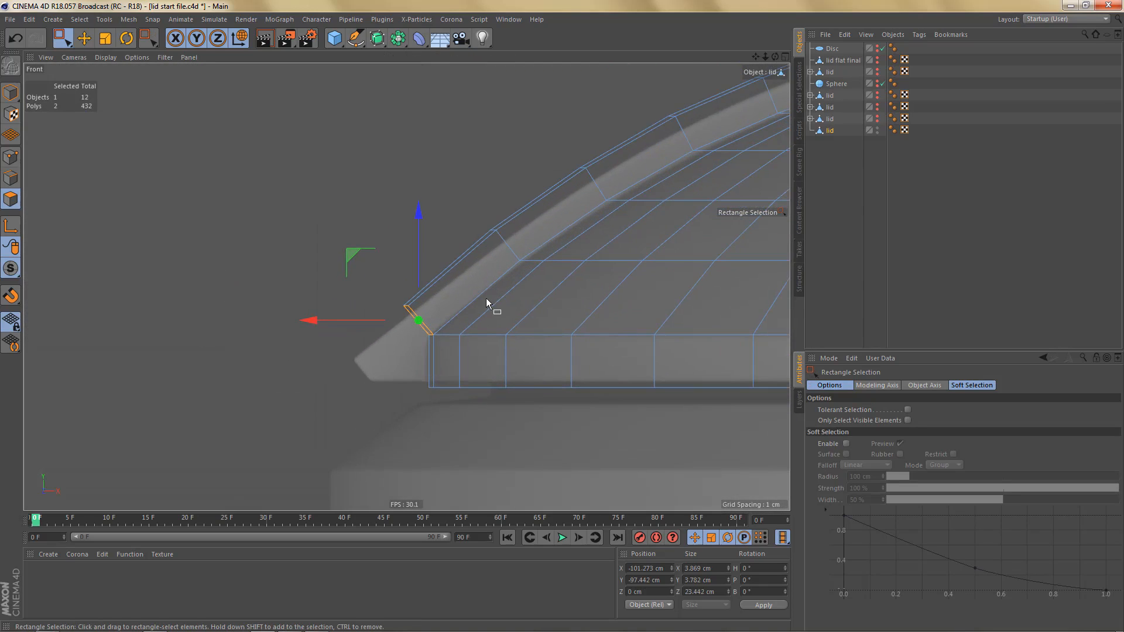
key("d")
left_click_drag(491, 302, 563, 302)
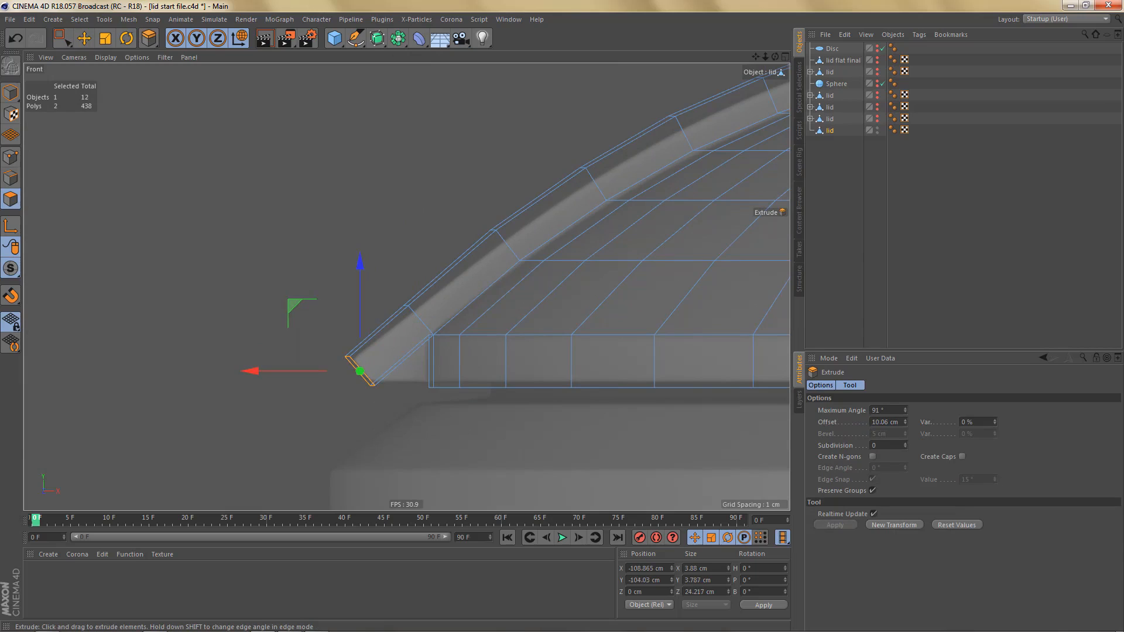
scroll(376, 371, "up", 3)
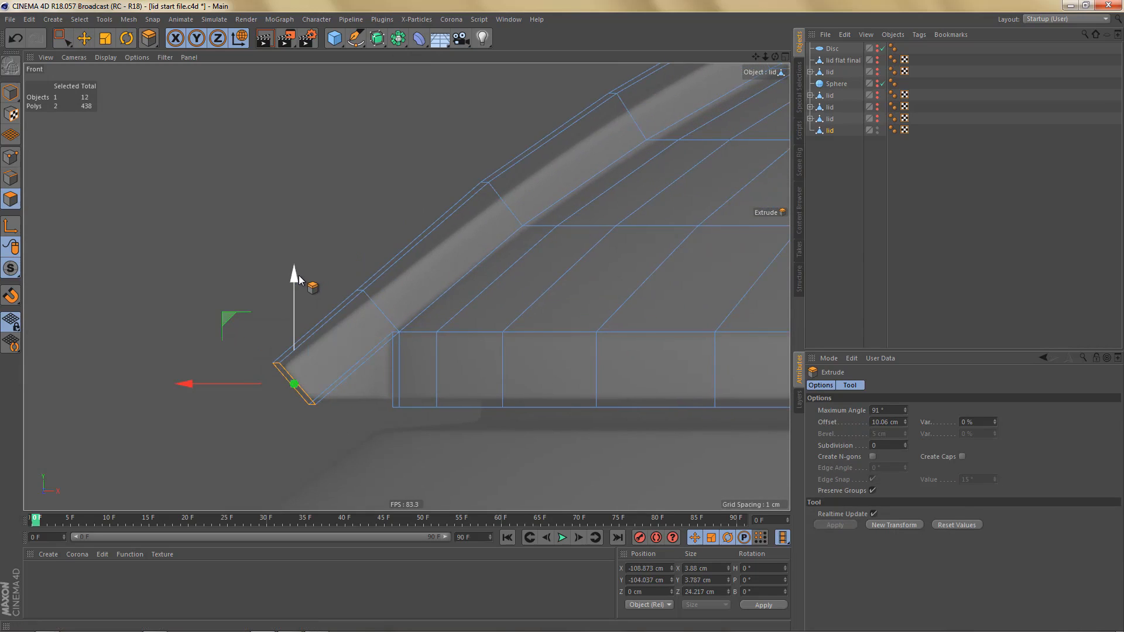
left_click_drag(299, 275, 304, 290)
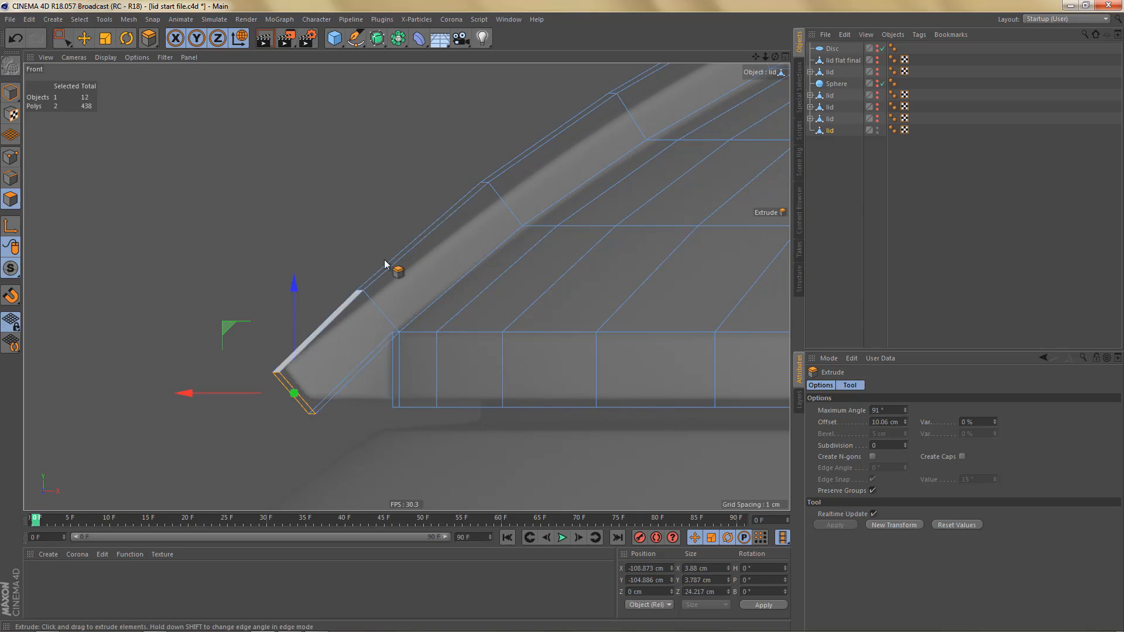
middle_click_drag(408, 318, 399, 302, "alt")
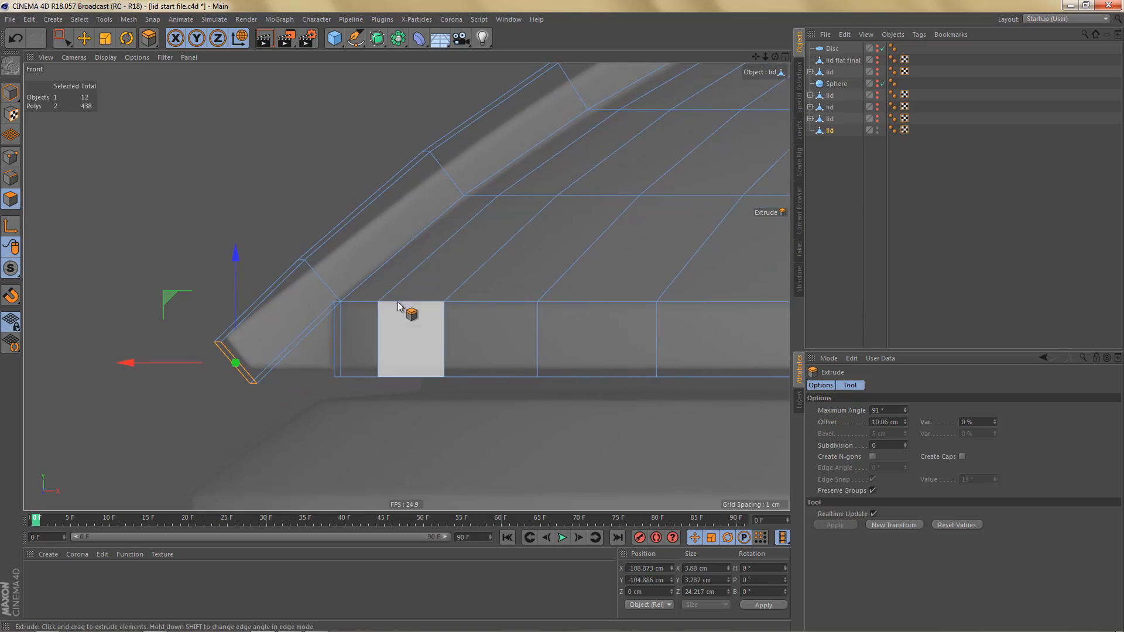
- Delete all points of the lid on the positive Z side of its centre line in point mode, using the top view
middle_click(395, 305)
middle_click(532, 123)
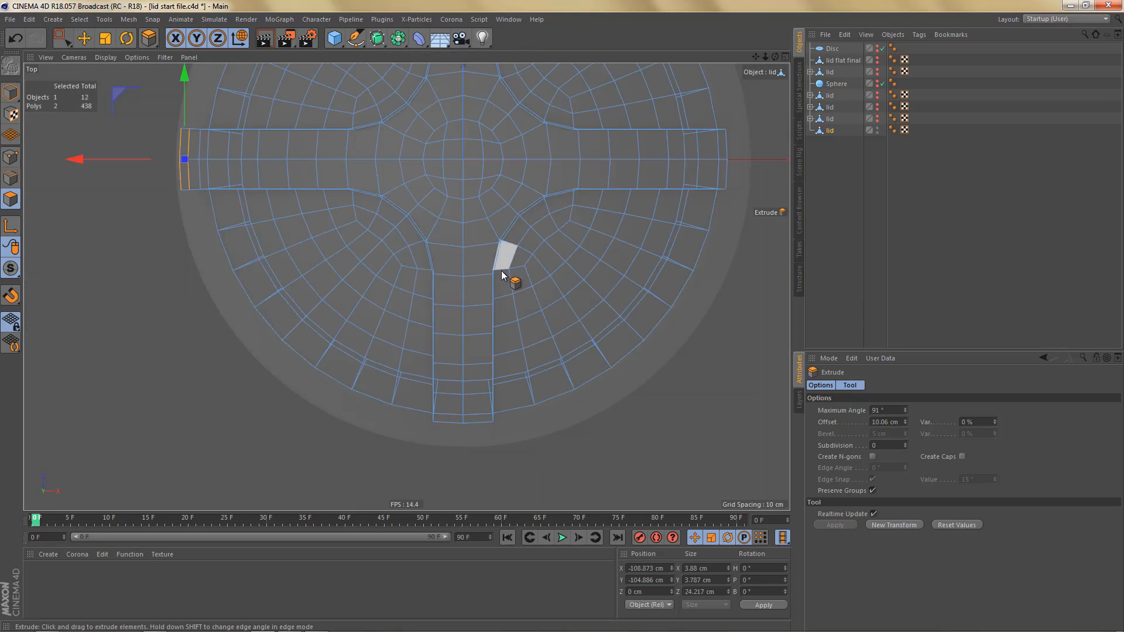
scroll(497, 297, "down", 3)
middle_click_drag(490, 284, 406, 384, "alt")
scroll(410, 381, "down", 1)
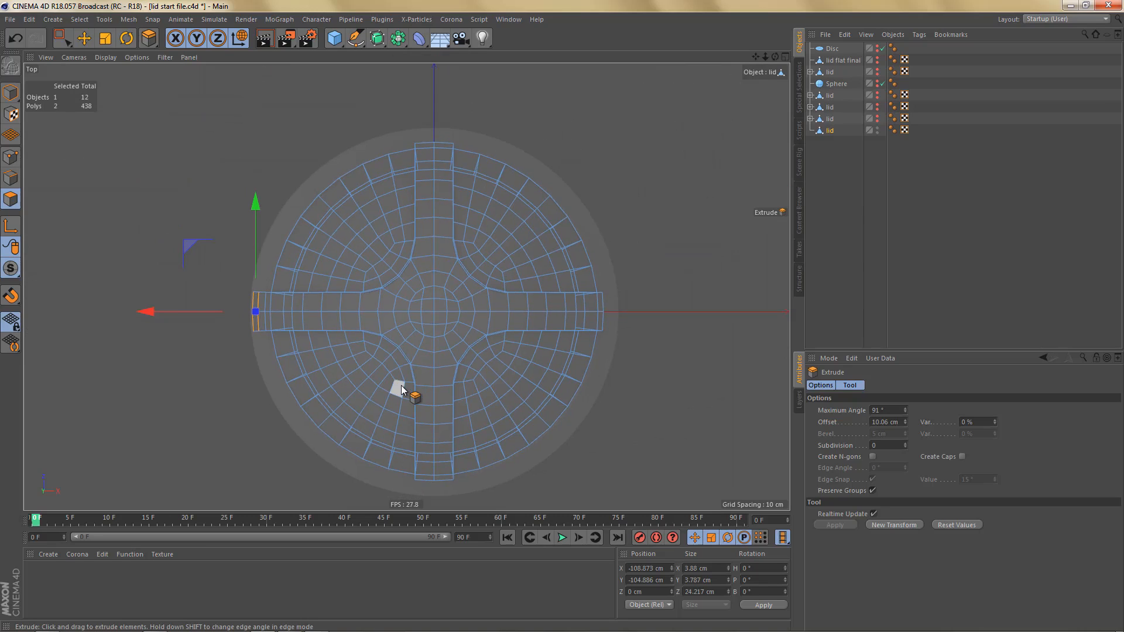
key("Return")
key("space")
left_click_drag(225, 124, 710, 308)
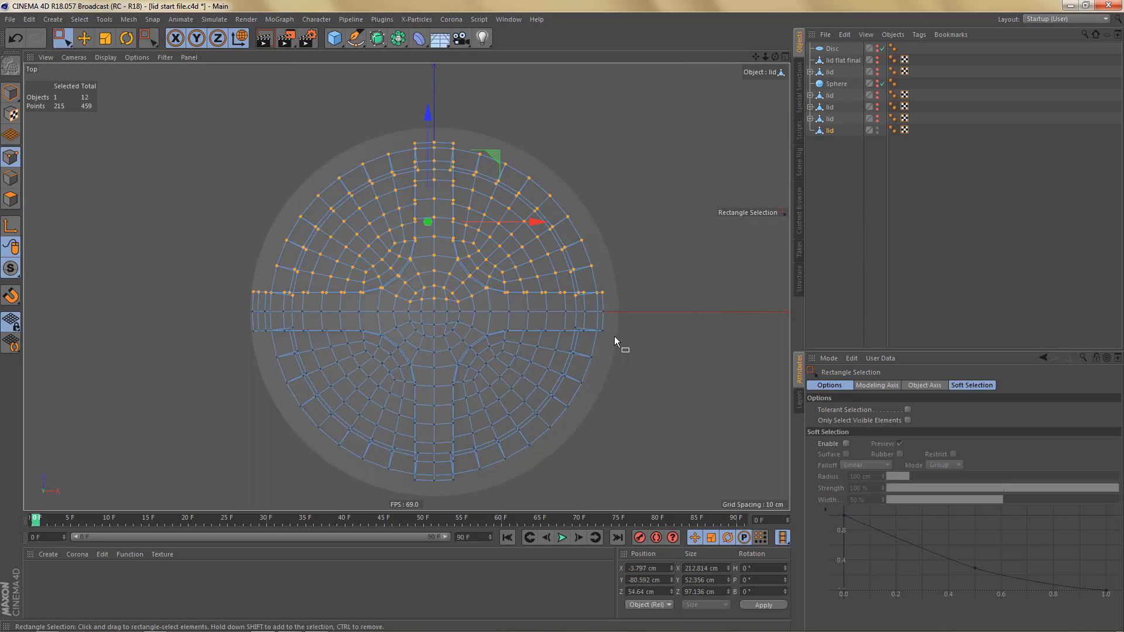
key("Delete")
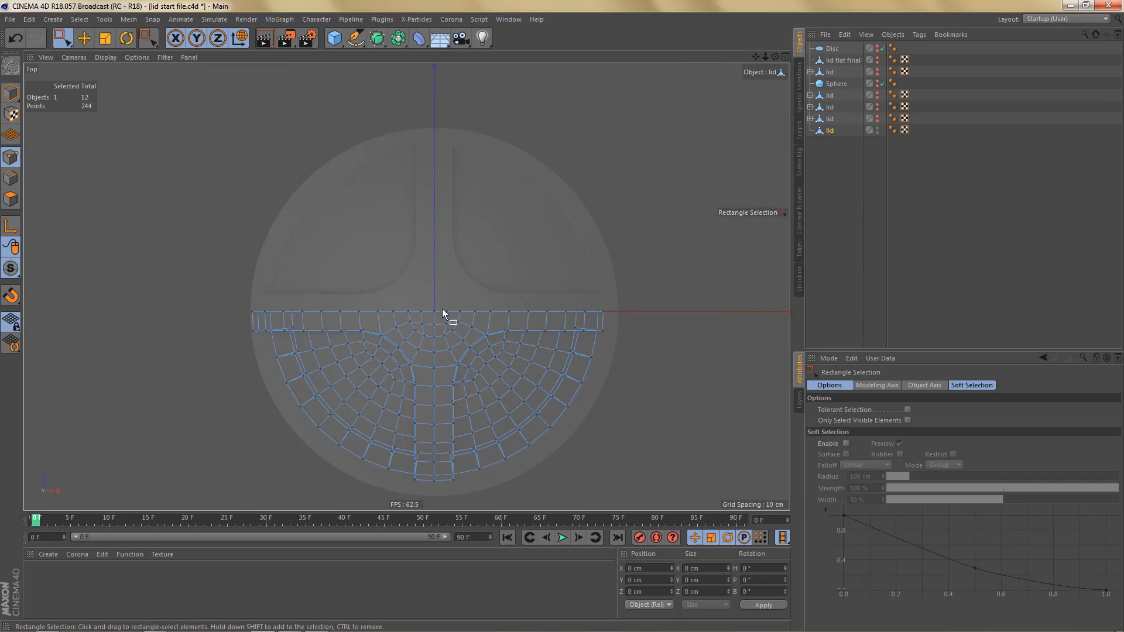
- Delete the remaining points on the positive X side of the centre line to keep only a quarter of the lid
left_click_drag(441, 306, 667, 485)
key("Delete")
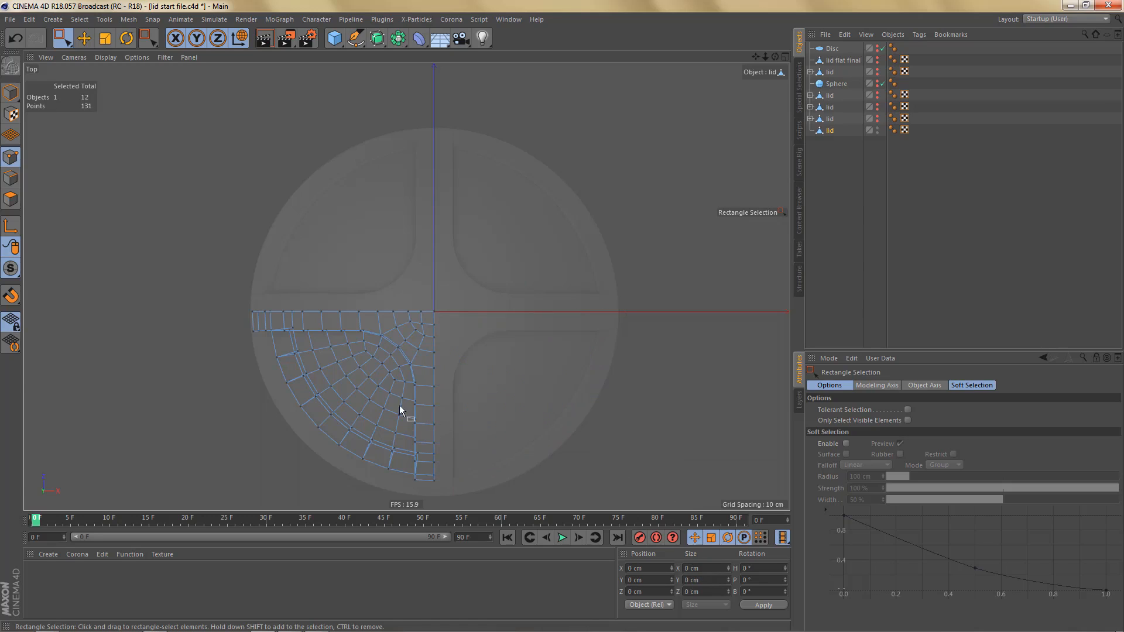
scroll(400, 410, "up", 6)
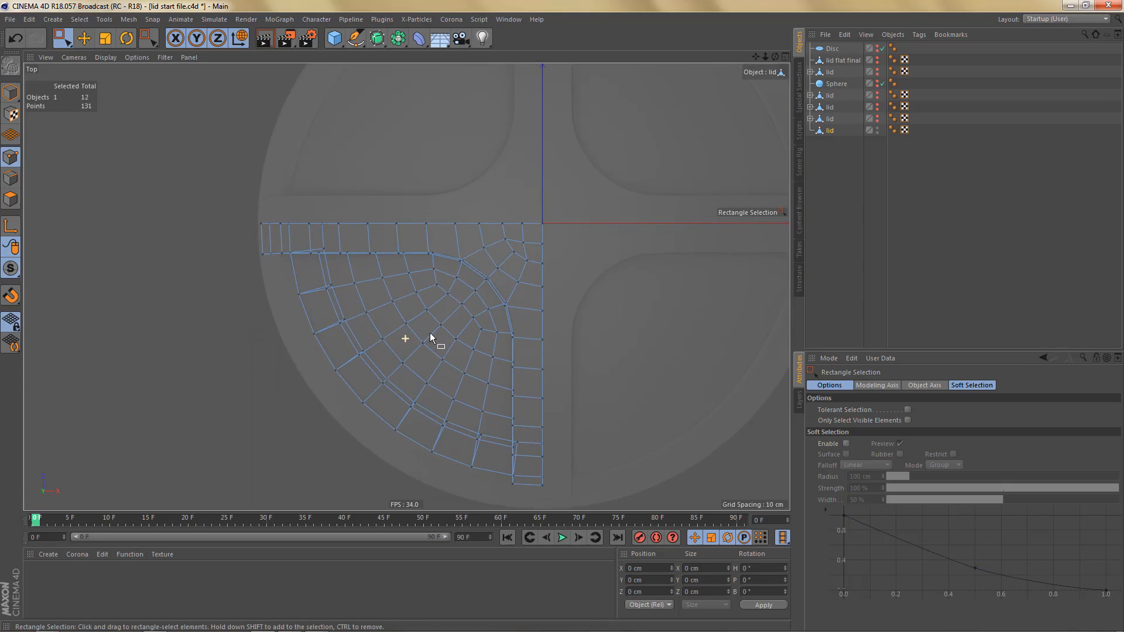
- Connect the apex point with the two nearest points on the lid's diagonal, working in the perspective view
scroll(431, 333, "up", 1)
scroll(434, 333, "up", 2)
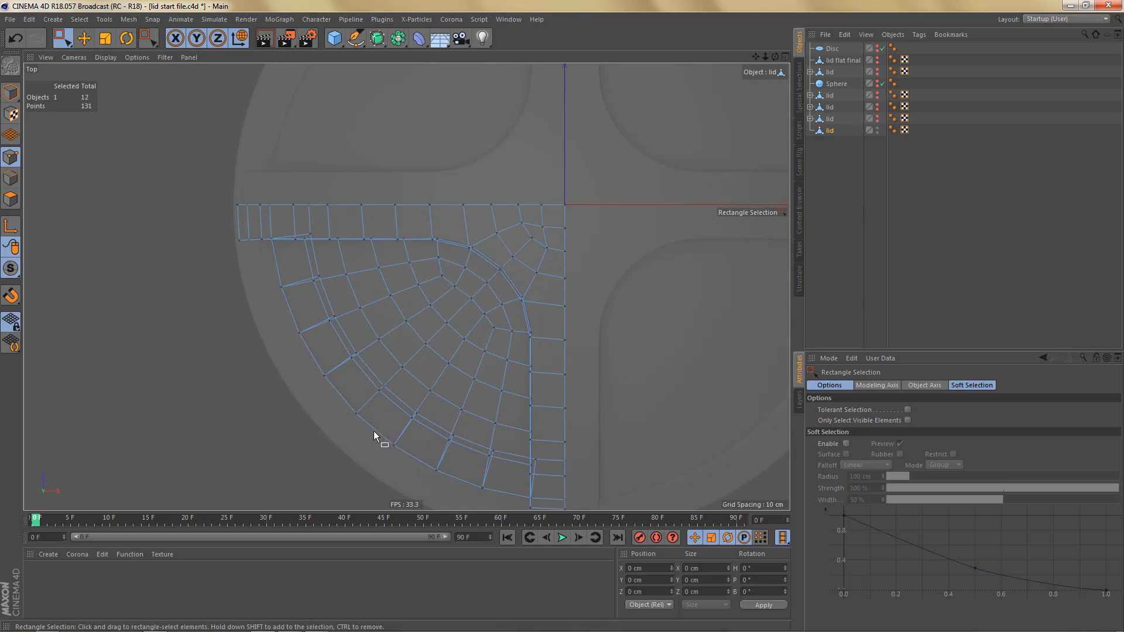
middle_click(549, 223)
middle_click(262, 149)
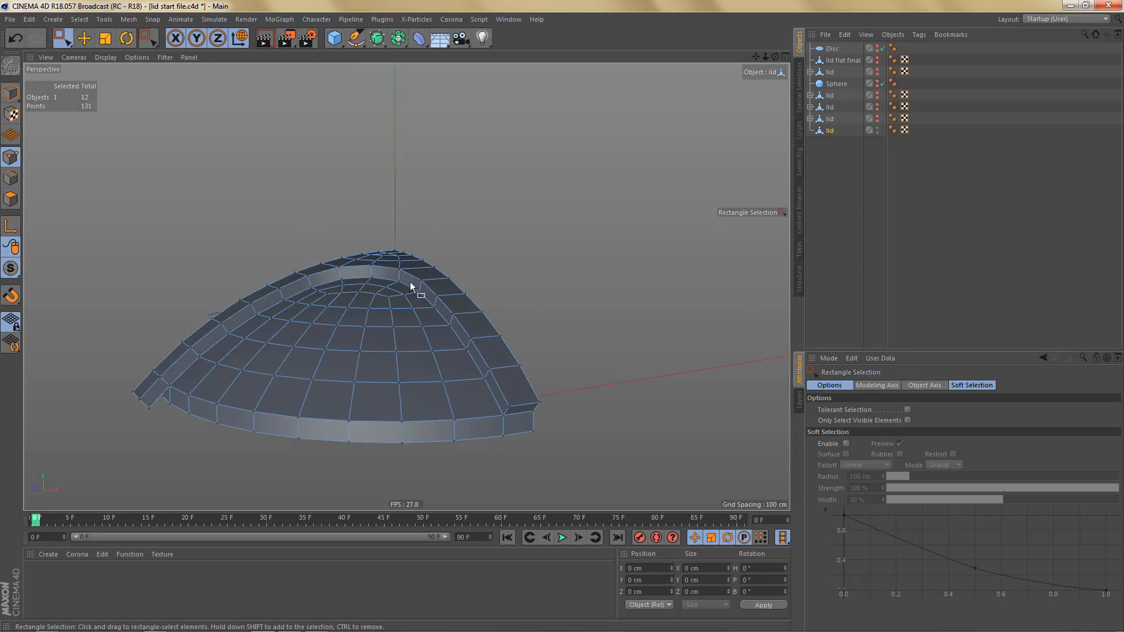
left_click_drag(410, 283, 404, 351, "alt")
right_click_drag(375, 213, 530, 188, "alt")
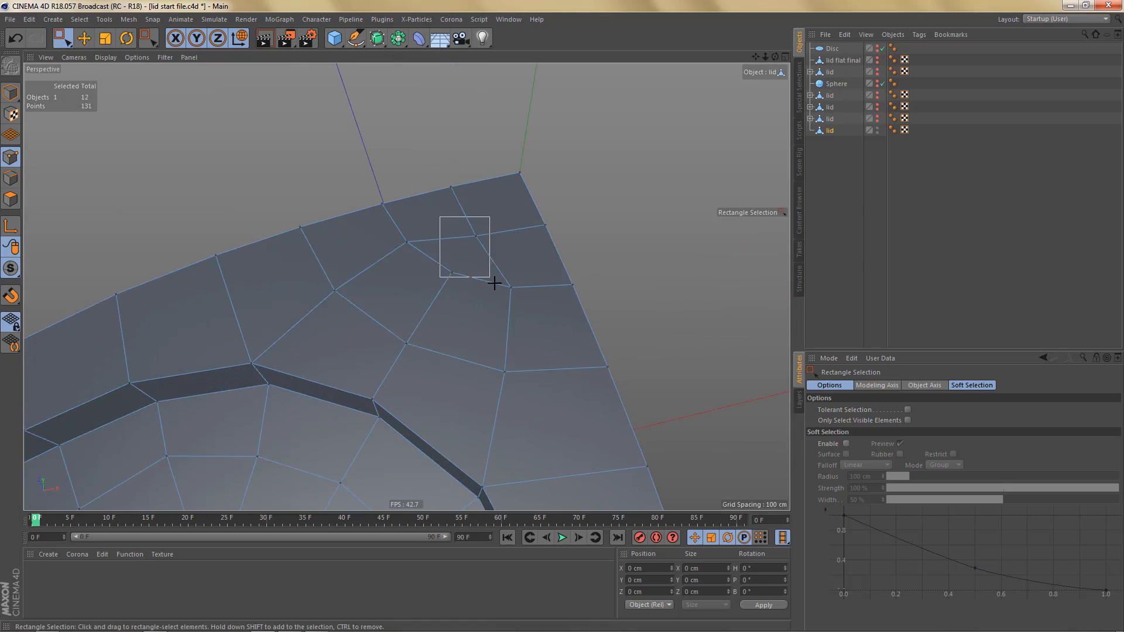
left_click_drag(494, 283, 494, 283, "shift")
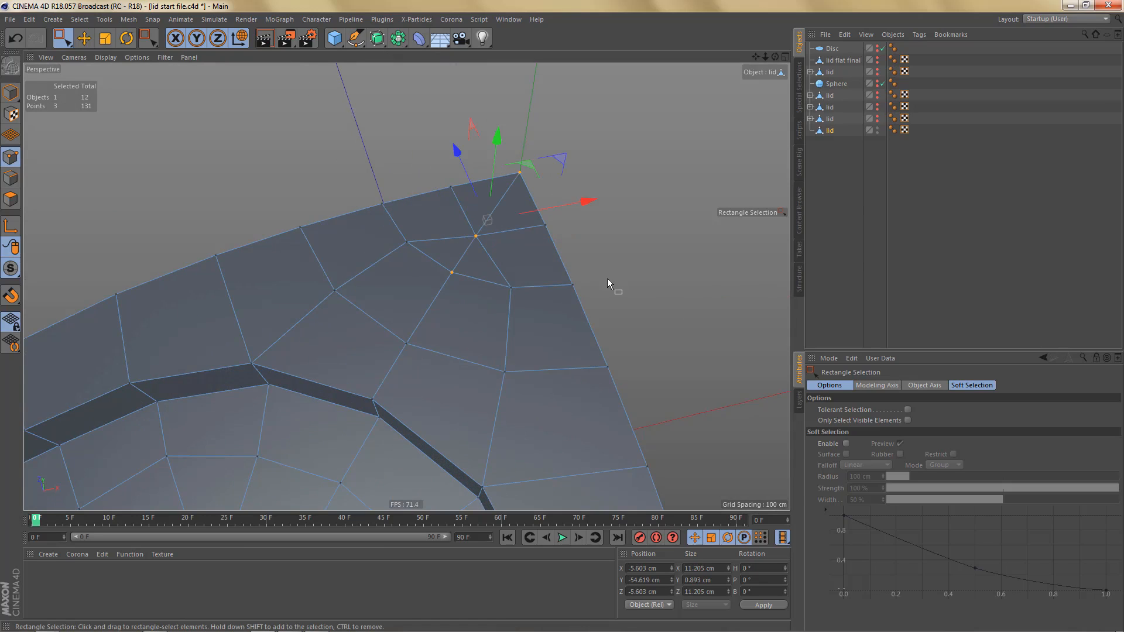
scroll(549, 244, "down", 4)
middle_click_drag(522, 244, 520, 217, "alt")
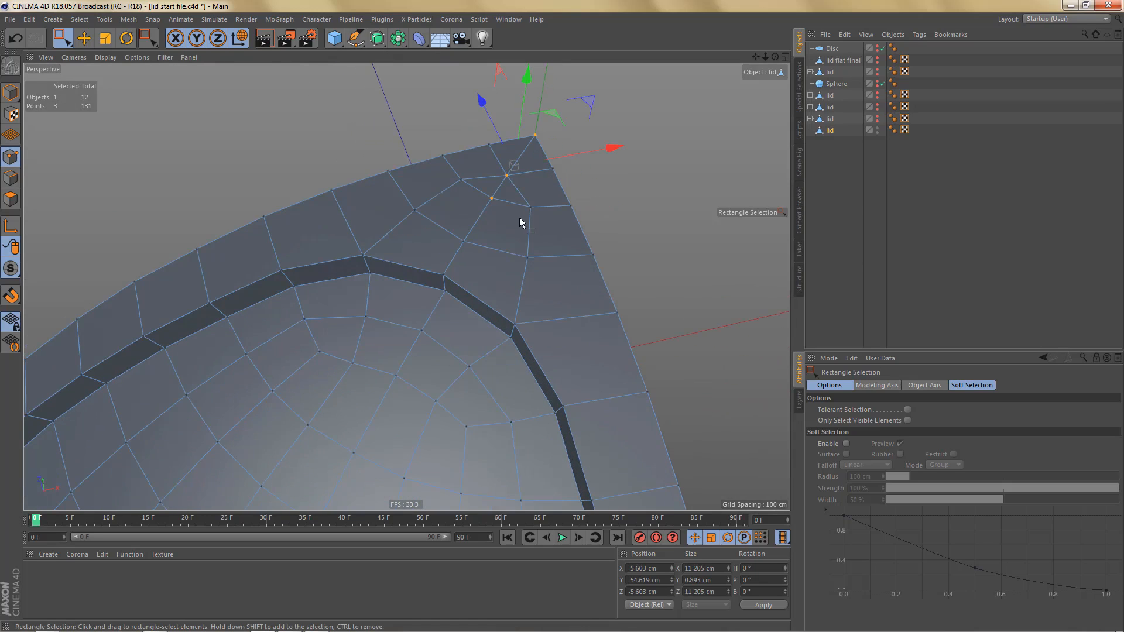
- Select the loop of diagonal edges running from near the apex down to the rim, in edge mode
key("Return")
key("e")
left_click(468, 230)
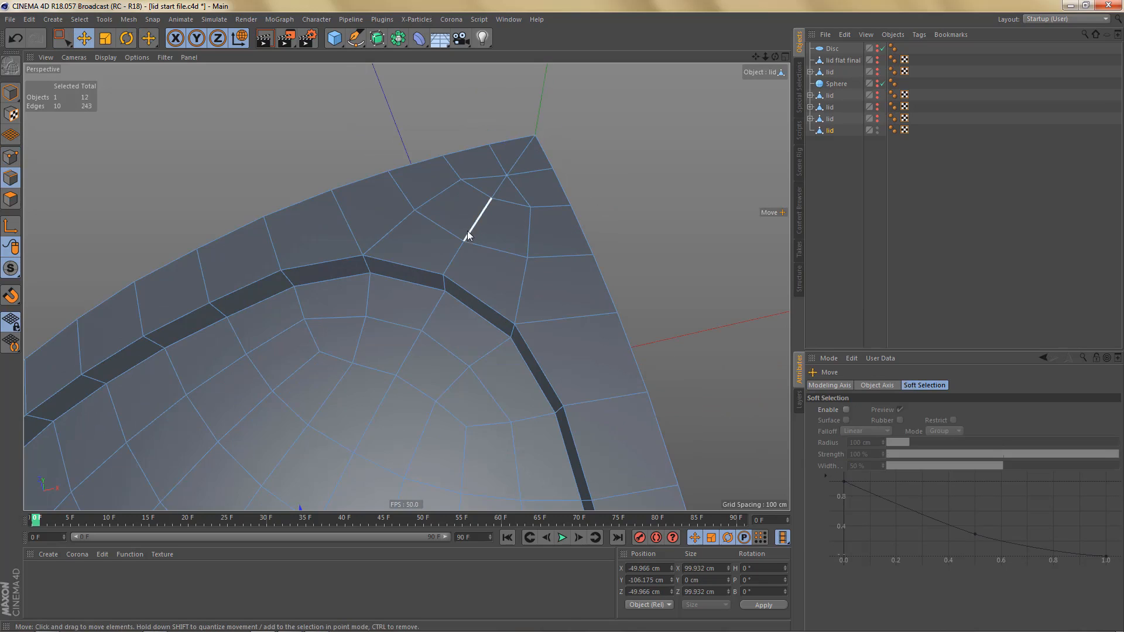
double_click(452, 266)
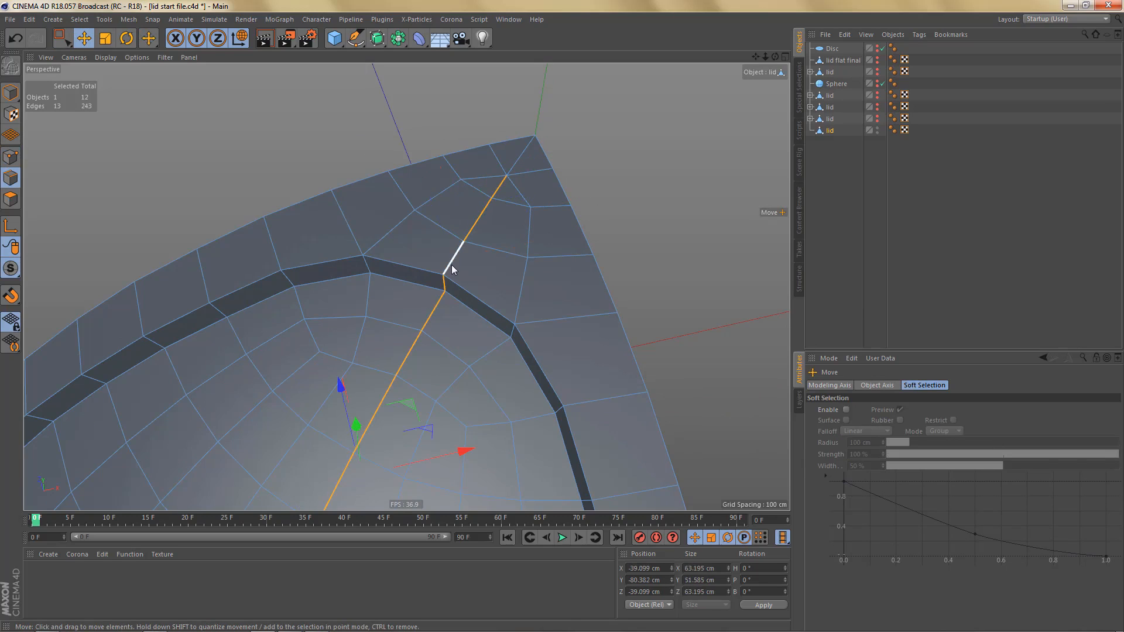
left_click_drag(451, 265, 489, 245, "alt")
- Try to fill-select the half of the lid quarter on the negative Z arm's side of the diagonal
key("u")
key("f")
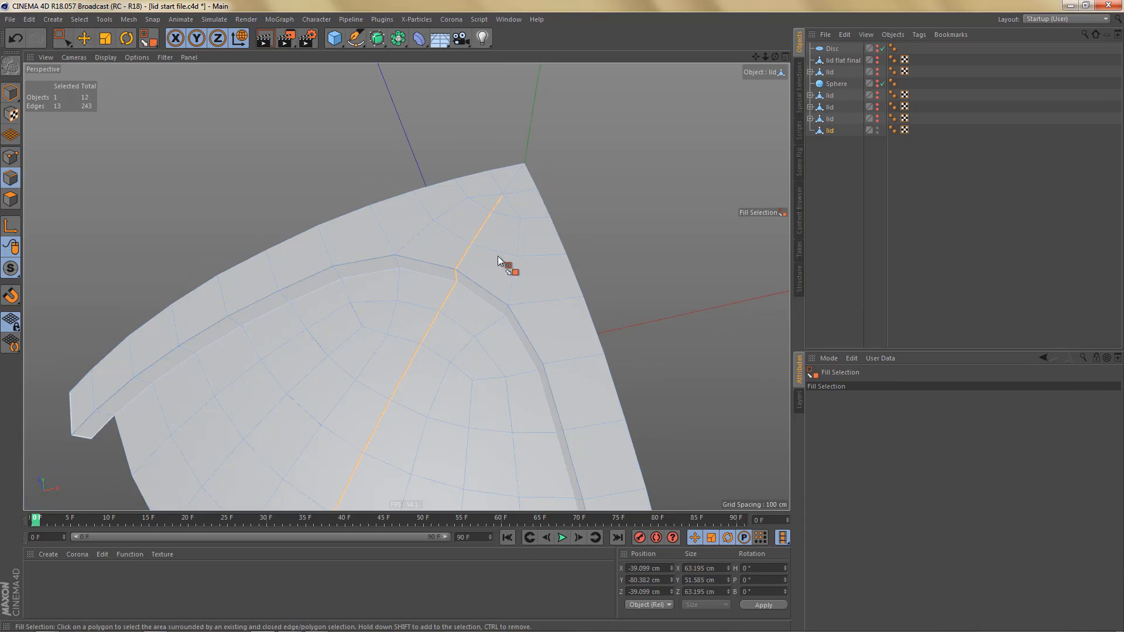
left_click_drag(529, 320, 563, 319, "alt")
left_click(563, 317)
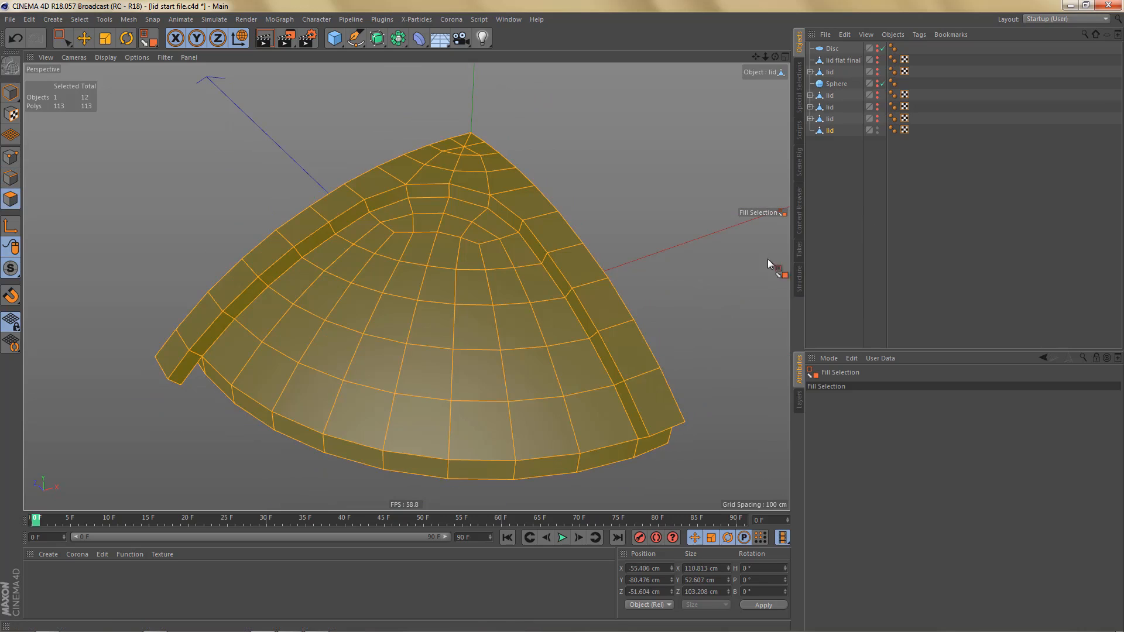
left_click_drag(770, 263, 582, 310, "alt")
key("Return")
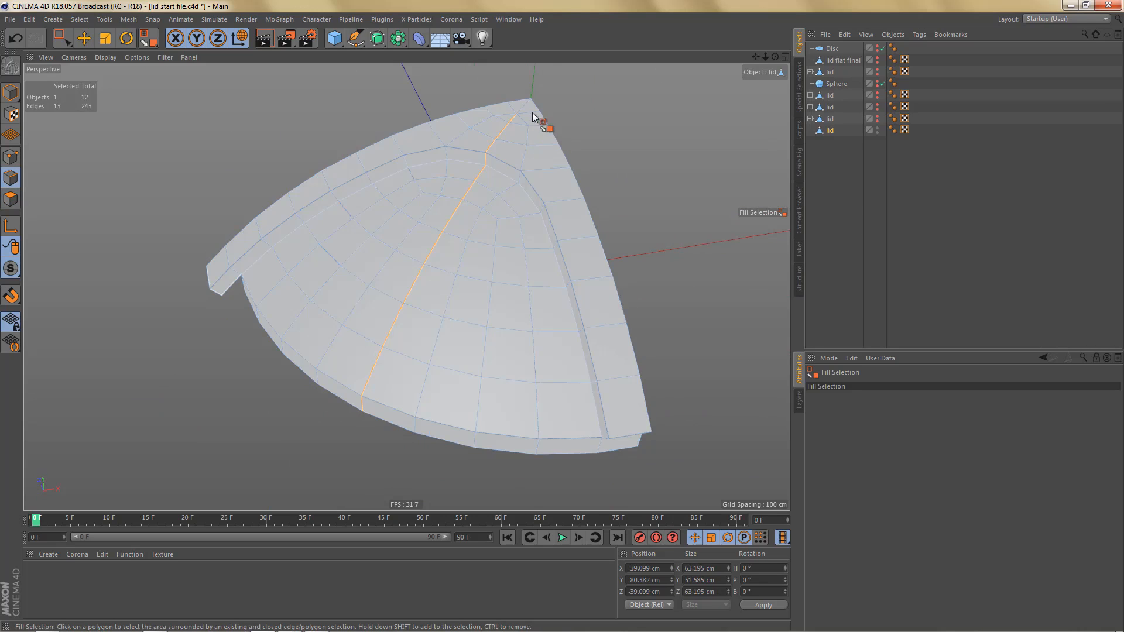
- Add the last edge at the apex to the diagonal selection, and fill-select and delete the half containing the negative Z arm
scroll(539, 104, "up", 5)
key("e")
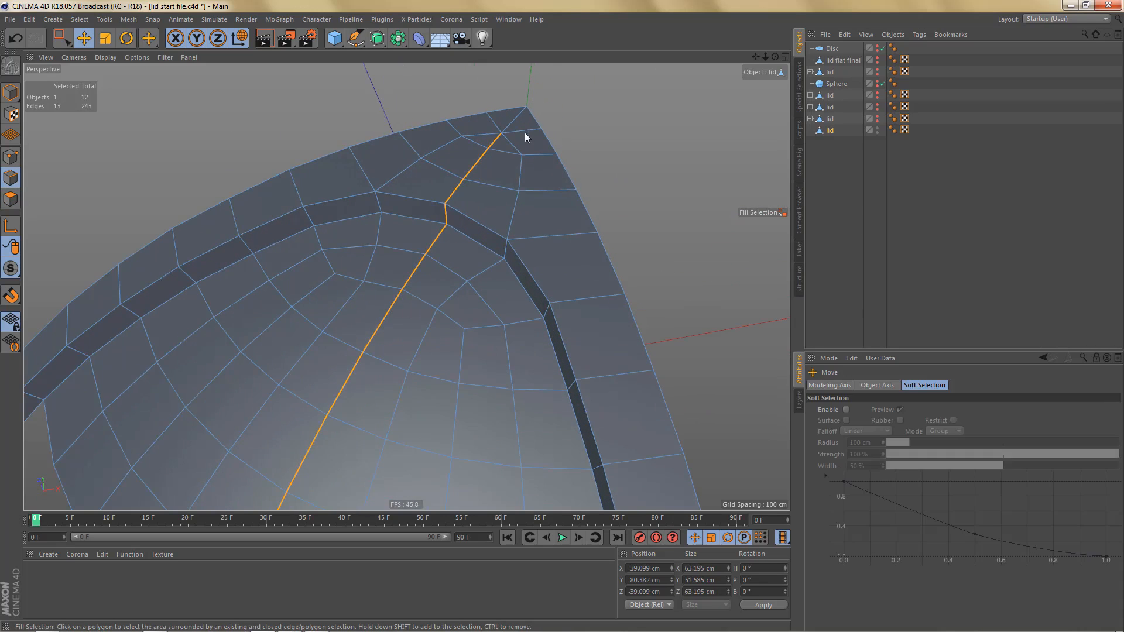
left_click(518, 119, "shift")
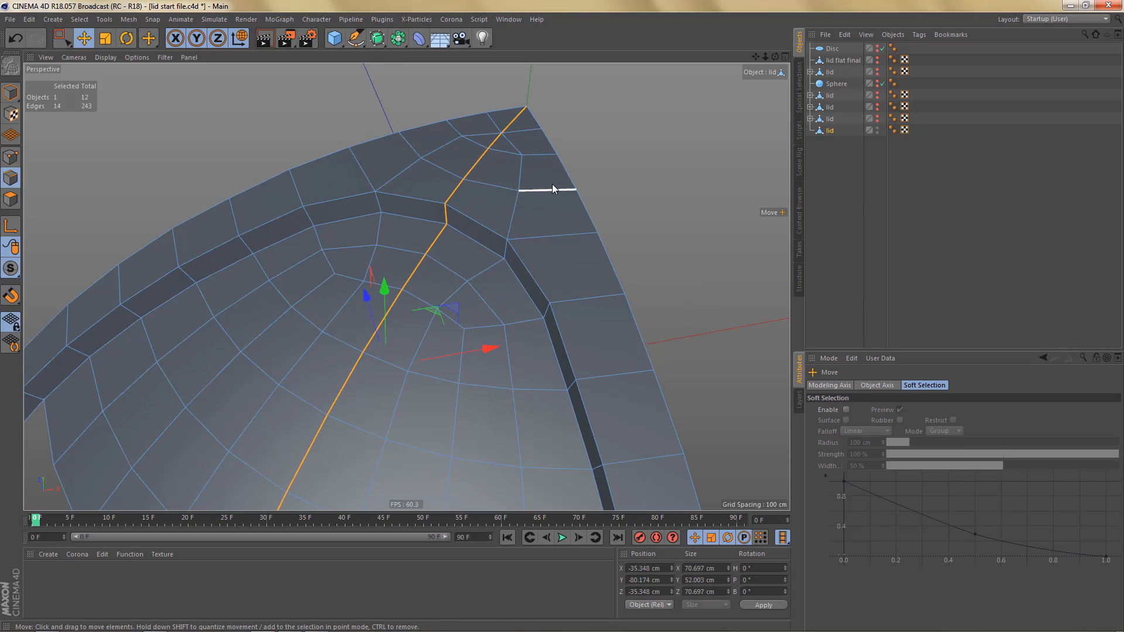
key("u")
key("f")
left_click(551, 223)
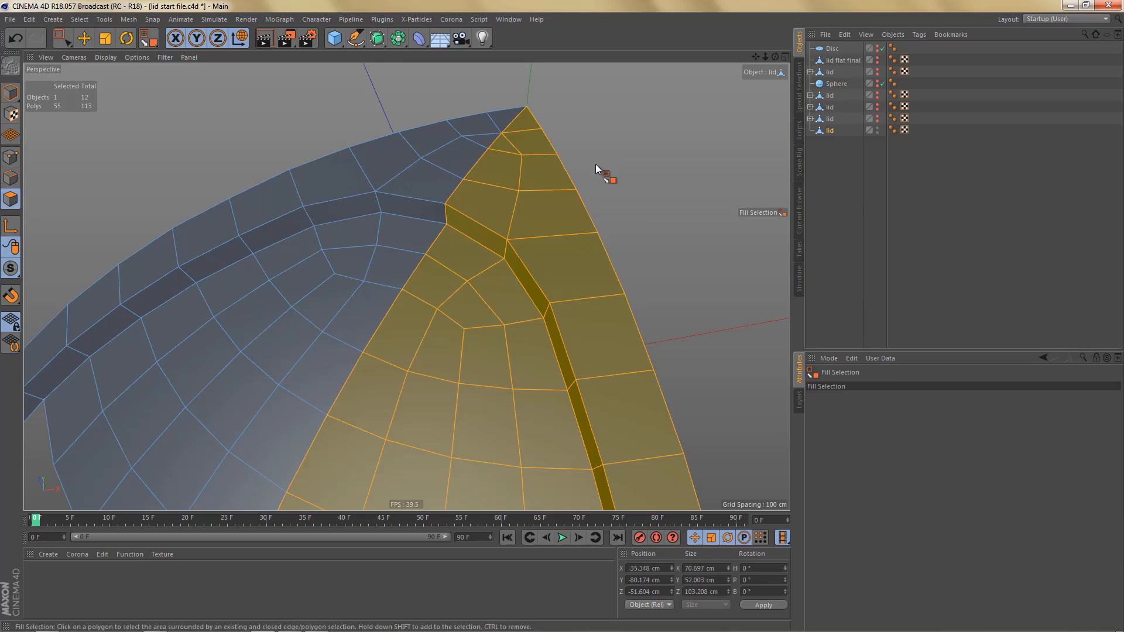
key("Delete")
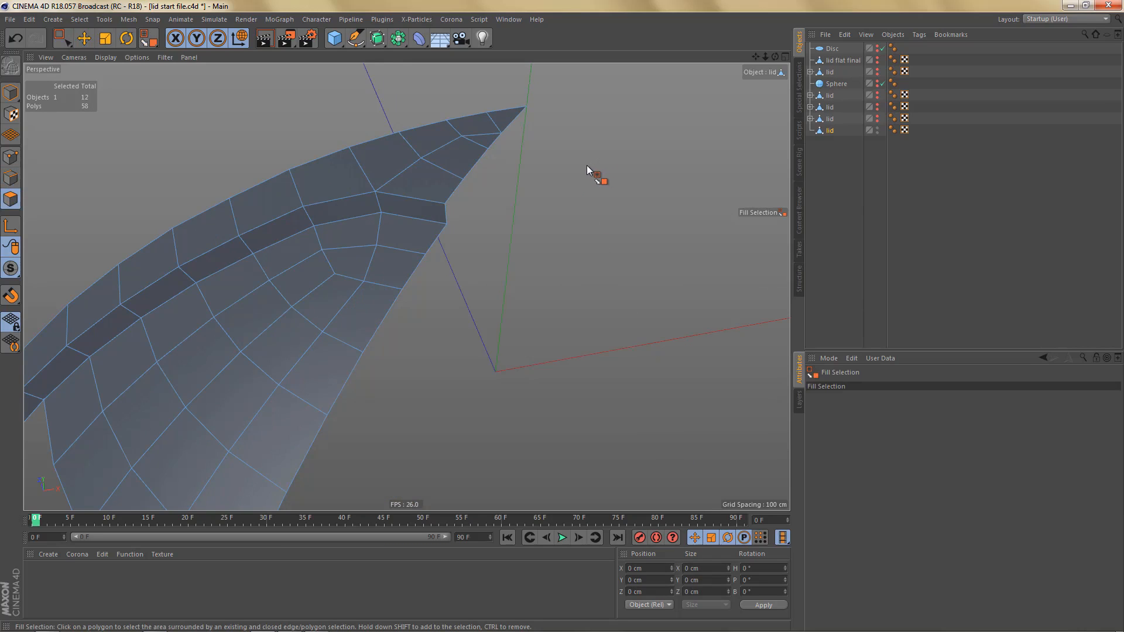
- Delete the two polygons between the negative X arm's end and the lid's rim using Live Selection
key("n")
key("b")
scroll(587, 166, "down", 4)
mouse_move(380, 253)
left_mouse_down("alt")
mouse_move(427, 175)
mouse_move(427, 144)
mouse_move(428, 212)
mouse_move(375, 271)
left_mouse_up("alt")
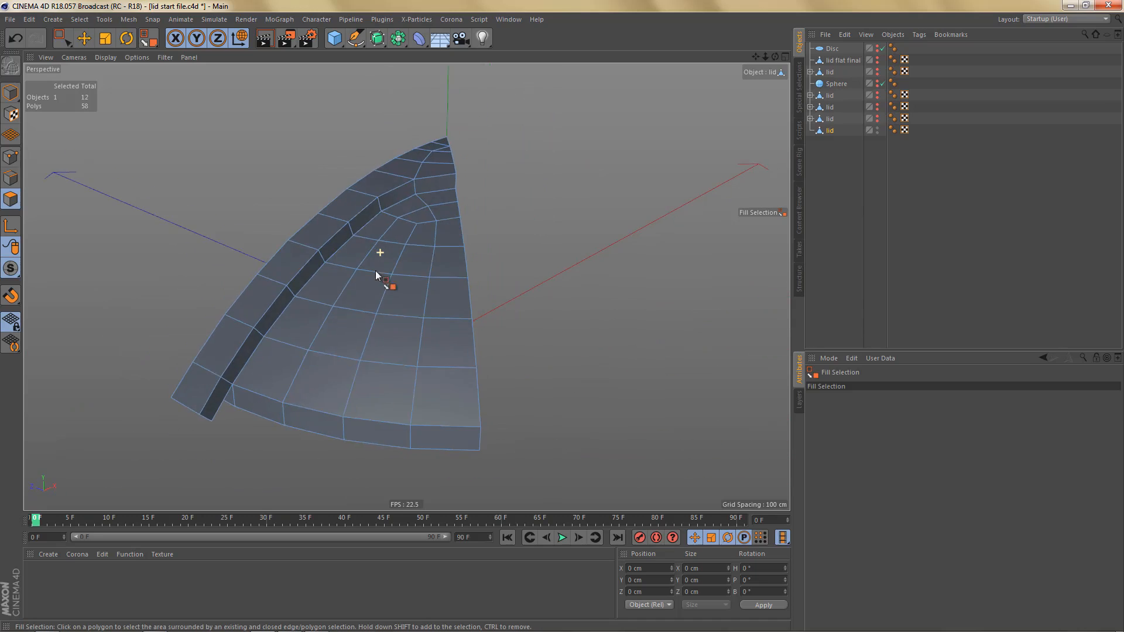
middle_click_drag(375, 270, 502, 213, "alt")
right_click_drag(404, 304, 527, 254, "alt")
left_click_drag(462, 264, 438, 244, "alt")
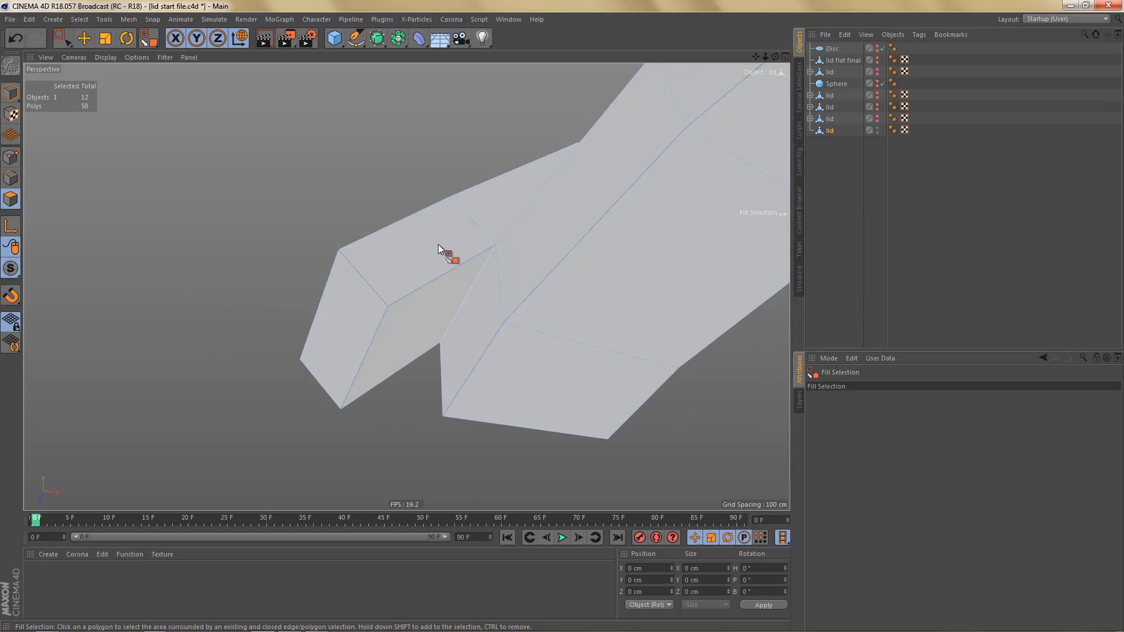
key("9")
left_click(458, 322)
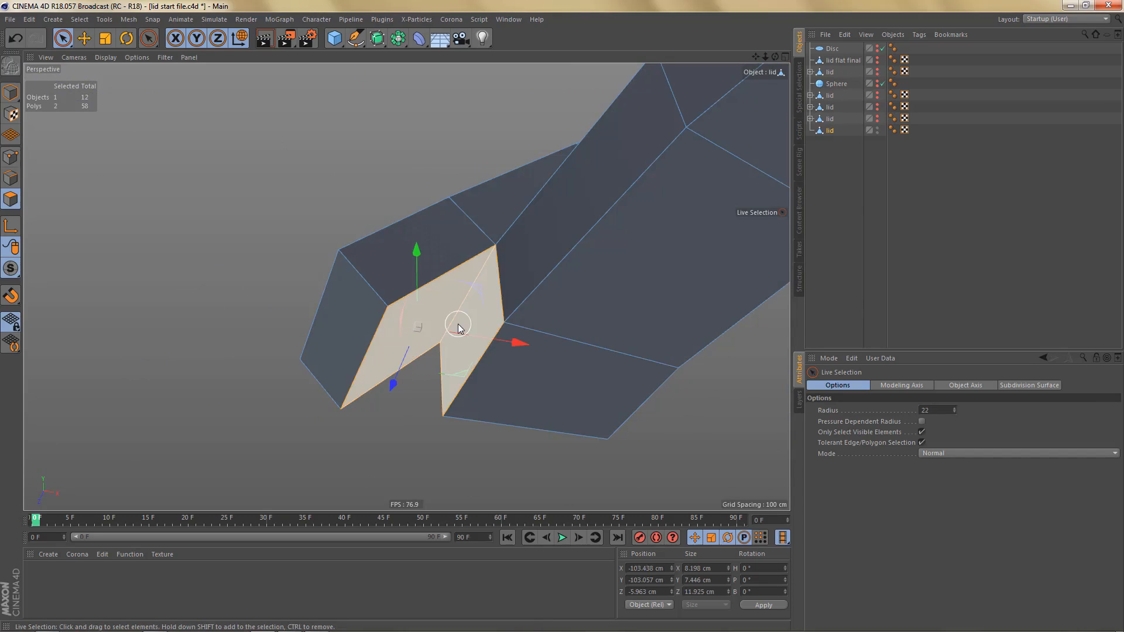
key("Delete")
- Bridge the open edges between the arm's end and the rim with a quad underneath and a triangle on the side
key("Return")
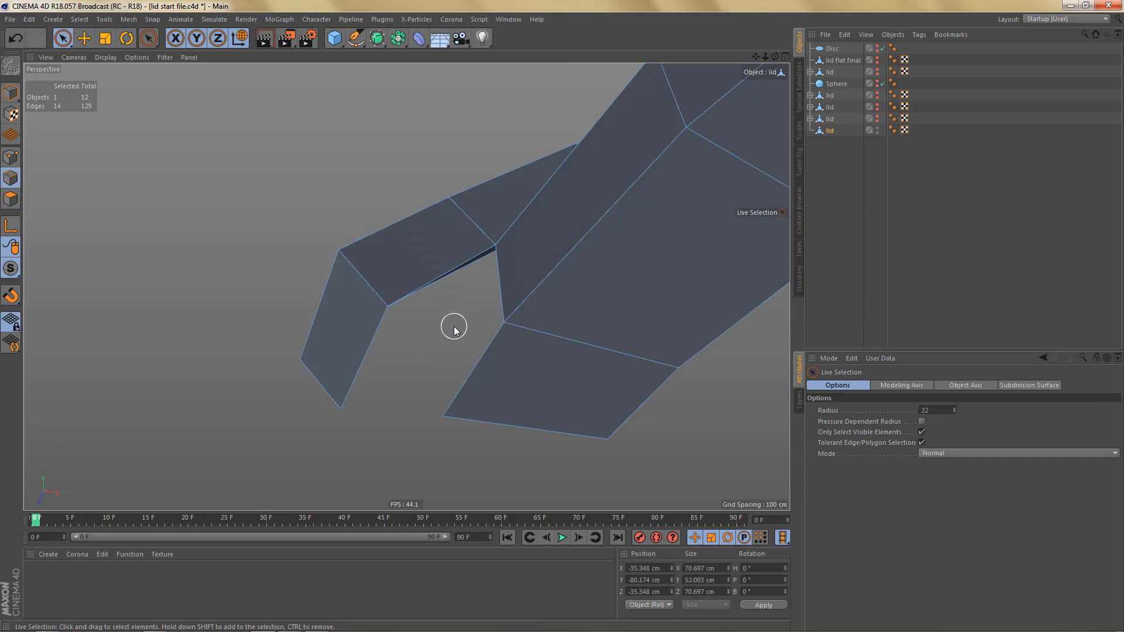
key("b")
left_click_drag(475, 375, 381, 358)
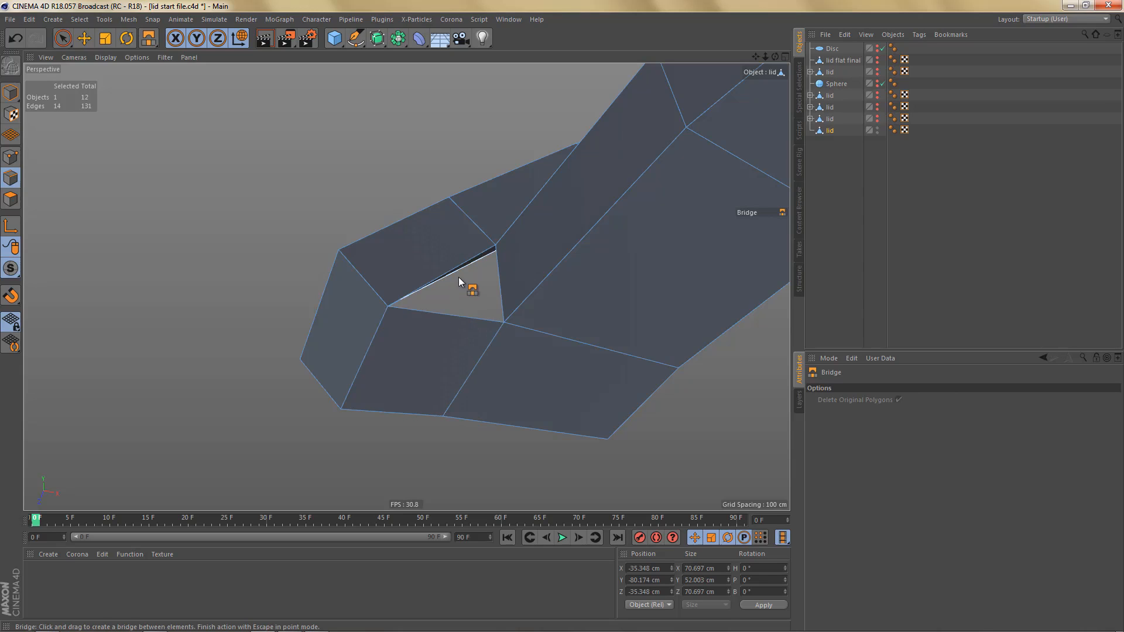
left_click_drag(456, 270, 505, 320)
left_click_drag(525, 234, 459, 363, "alt")
middle_click_drag(459, 360, 416, 376, "alt")
mouse_move(454, 334)
left_mouse_down("alt")
mouse_move(490, 342)
mouse_move(440, 328)
left_mouse_up("alt")
- Select a point on the rim's bottom edge in the front view and copy its Y position
middle_click(477, 366)
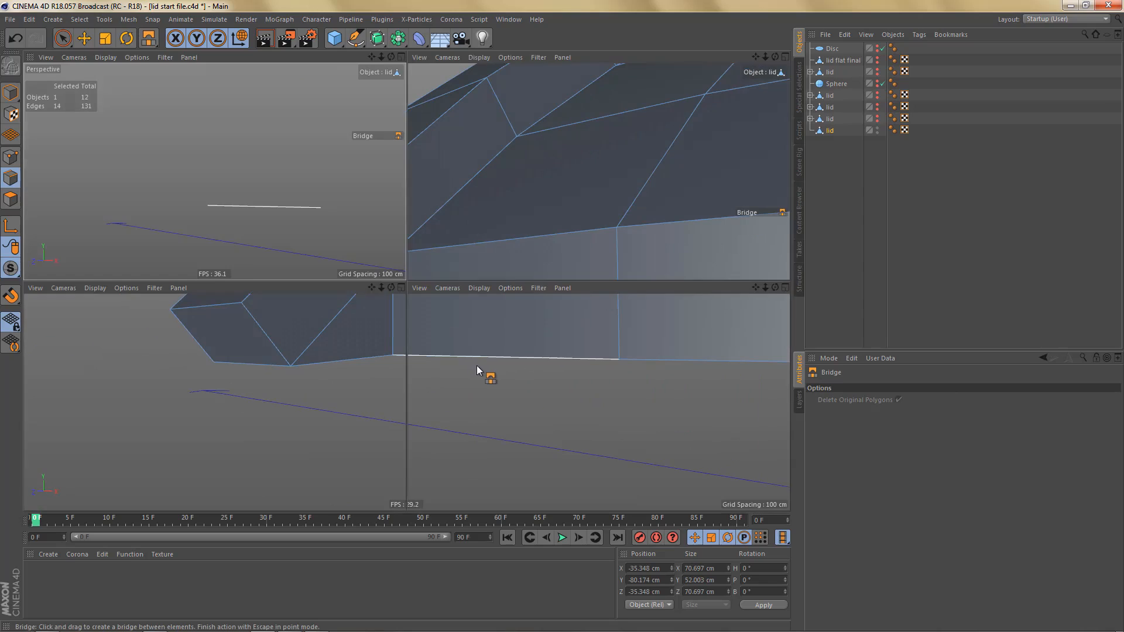
middle_click(596, 447)
right_click_drag(504, 394, 499, 391, "alt")
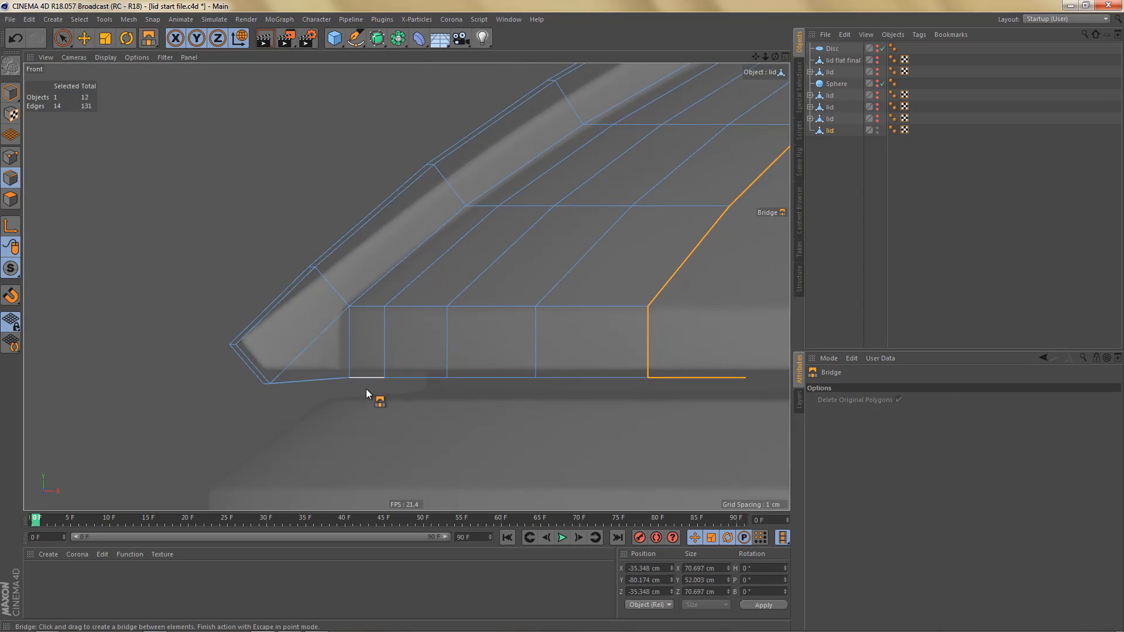
middle_click_drag(366, 389, 298, 375, "alt")
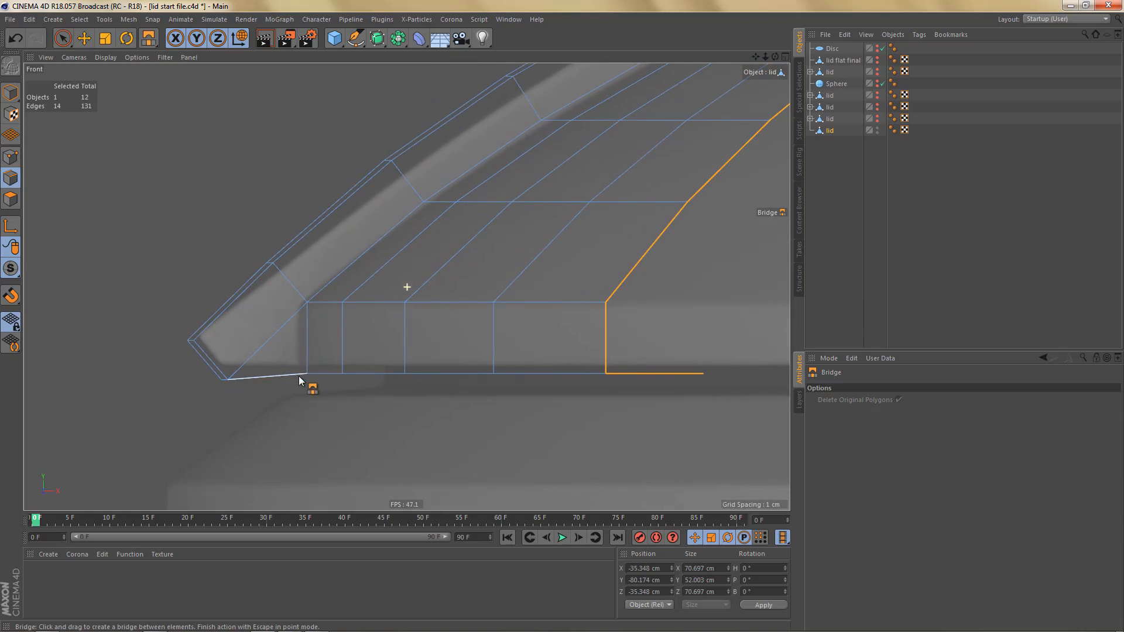
scroll(299, 376, "up", 5)
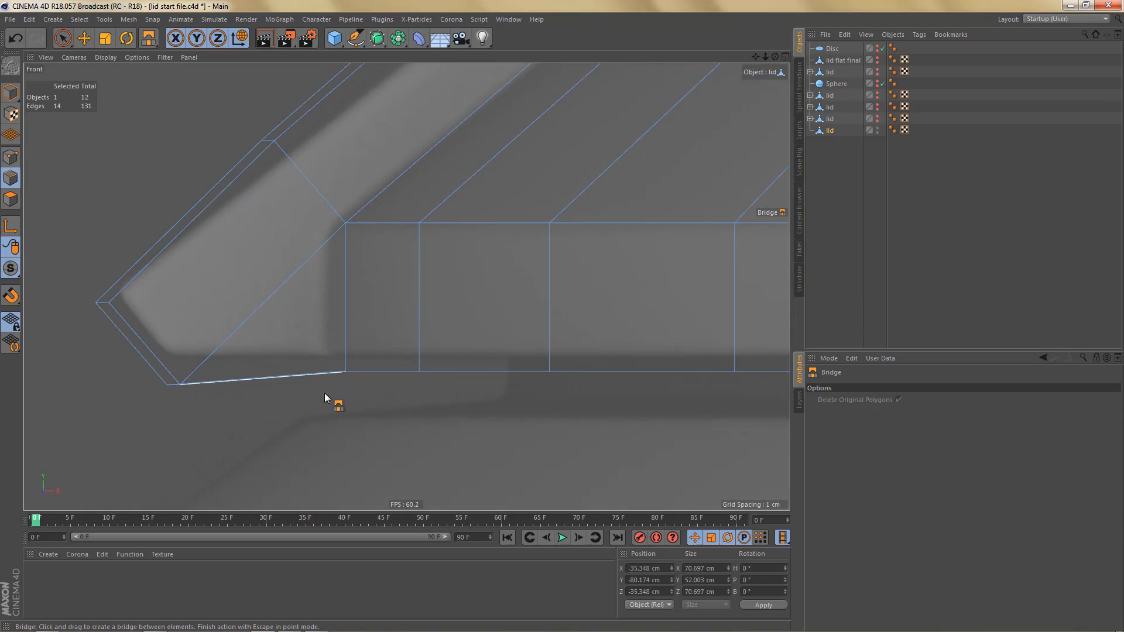
key("Return")
key("Return")
key("0")
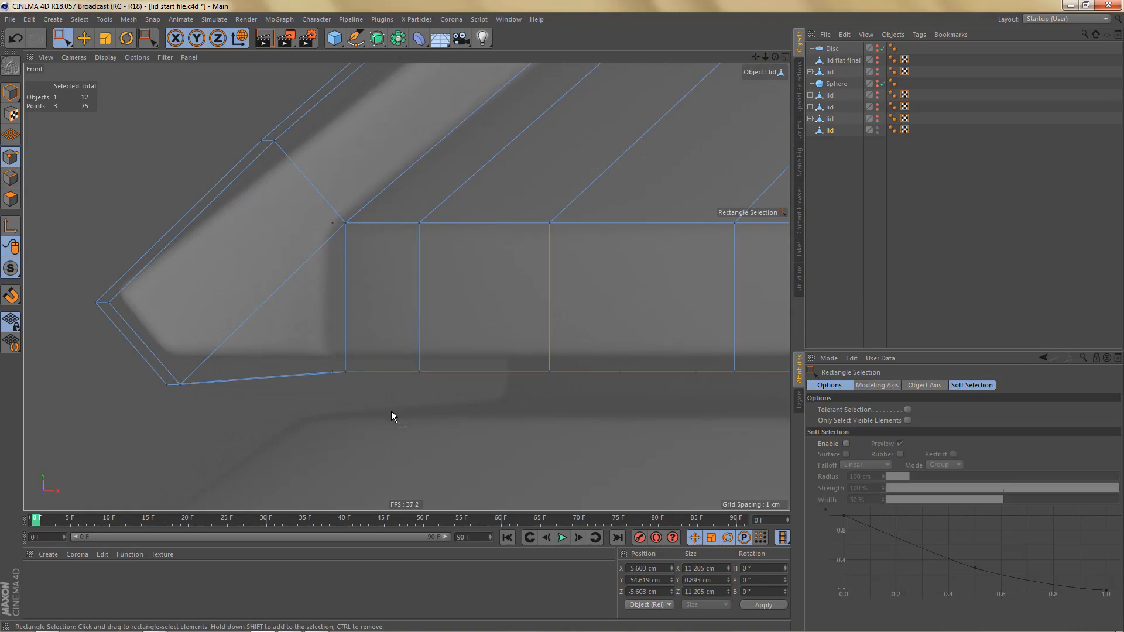
left_click_drag(400, 354, 436, 386)
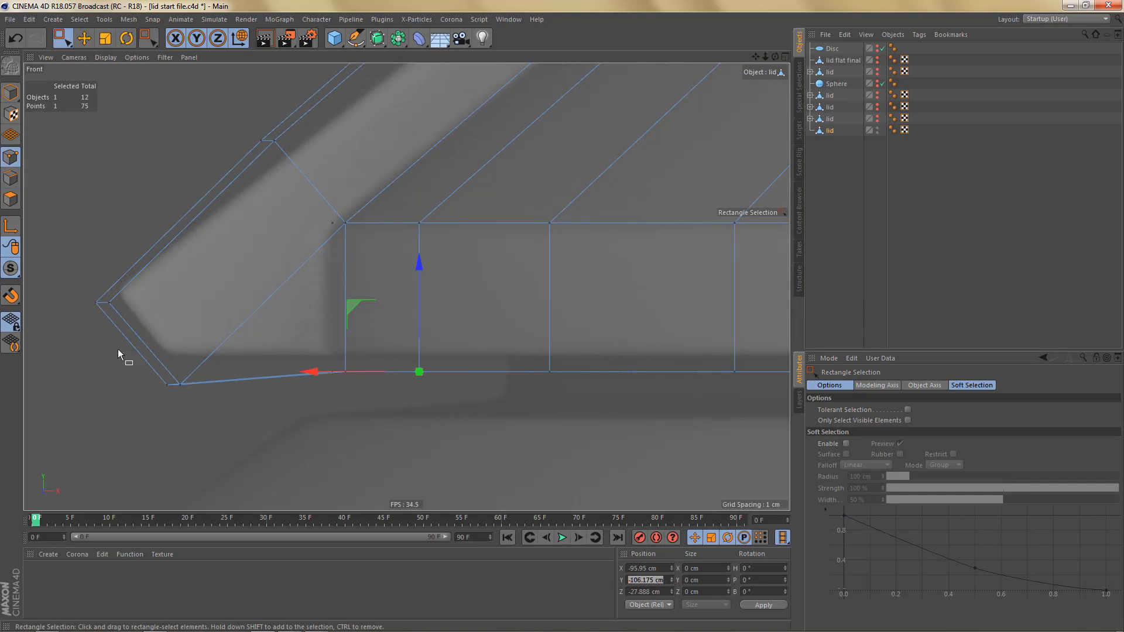
- Set the two bottom points of the arm's end to Y position -106.175 cm and Y size 0 cm
left_click_drag(150, 374, 194, 397)
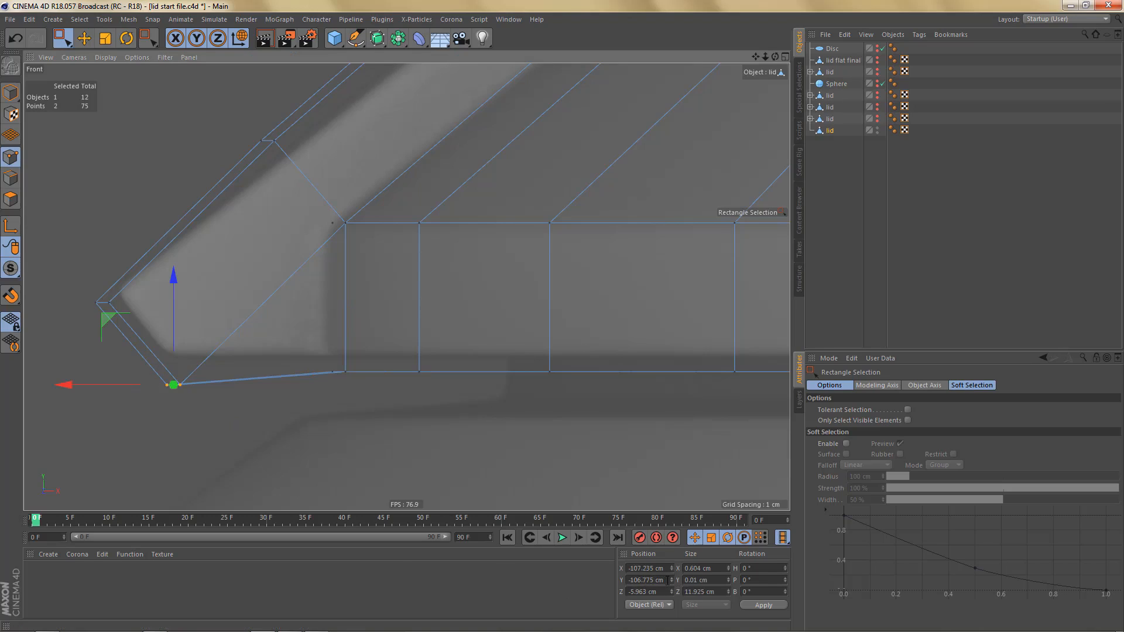
left_click_drag(667, 579, 577, 585)
type("-106.175 cm")
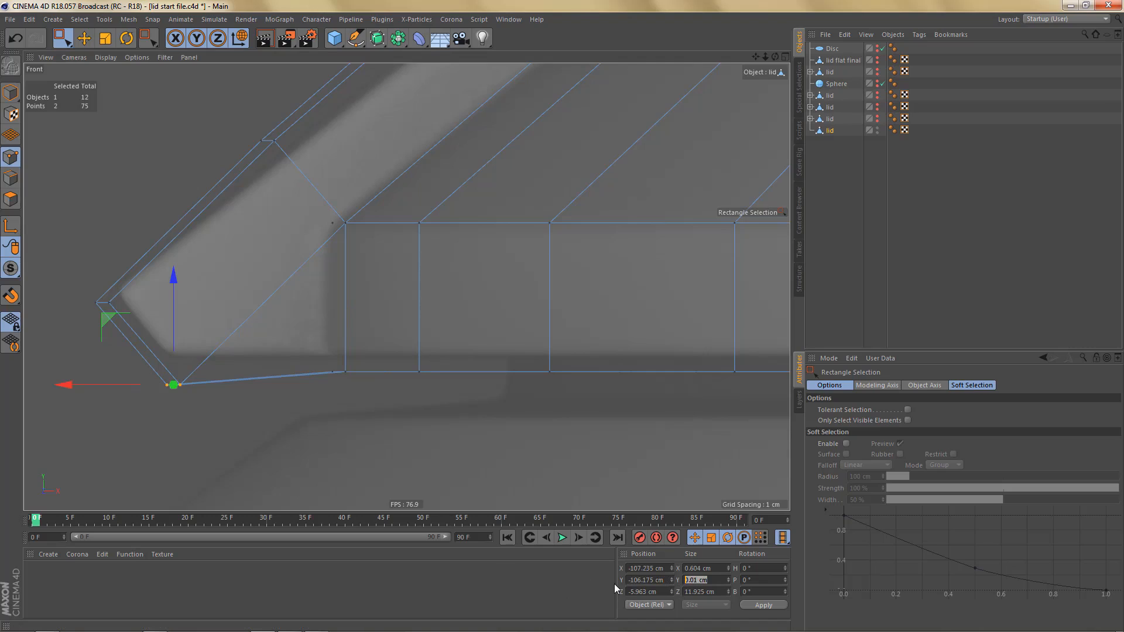
type("0")
key("Return")
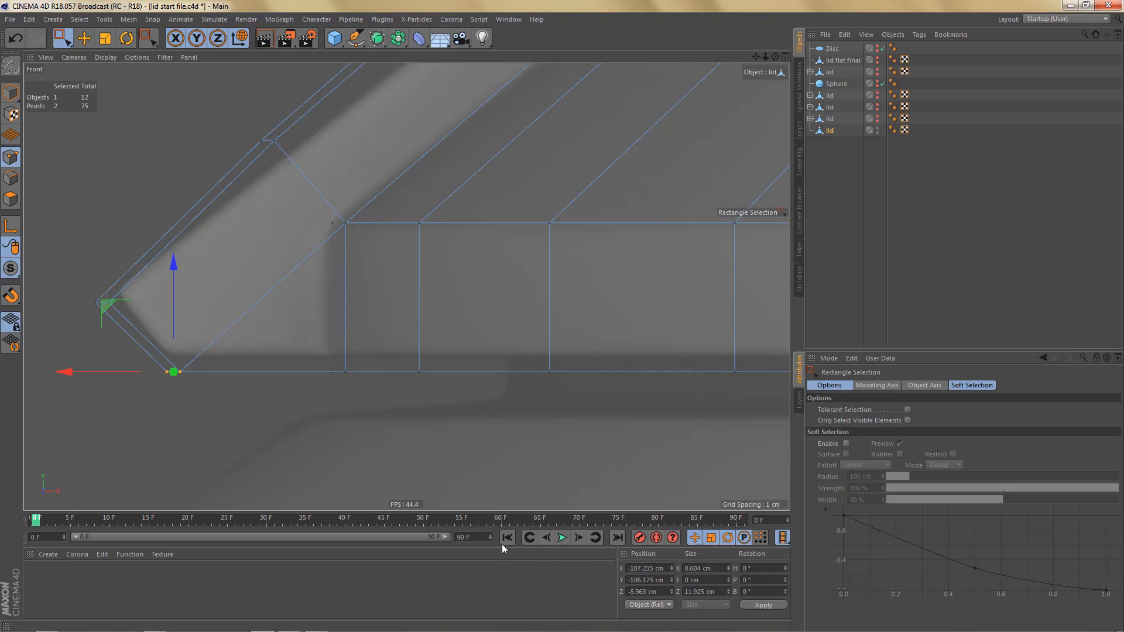
- Connect the two opposite side edges of the arm's end face at their midpoints, working in the perspective view
scroll(206, 384, "down", 1)
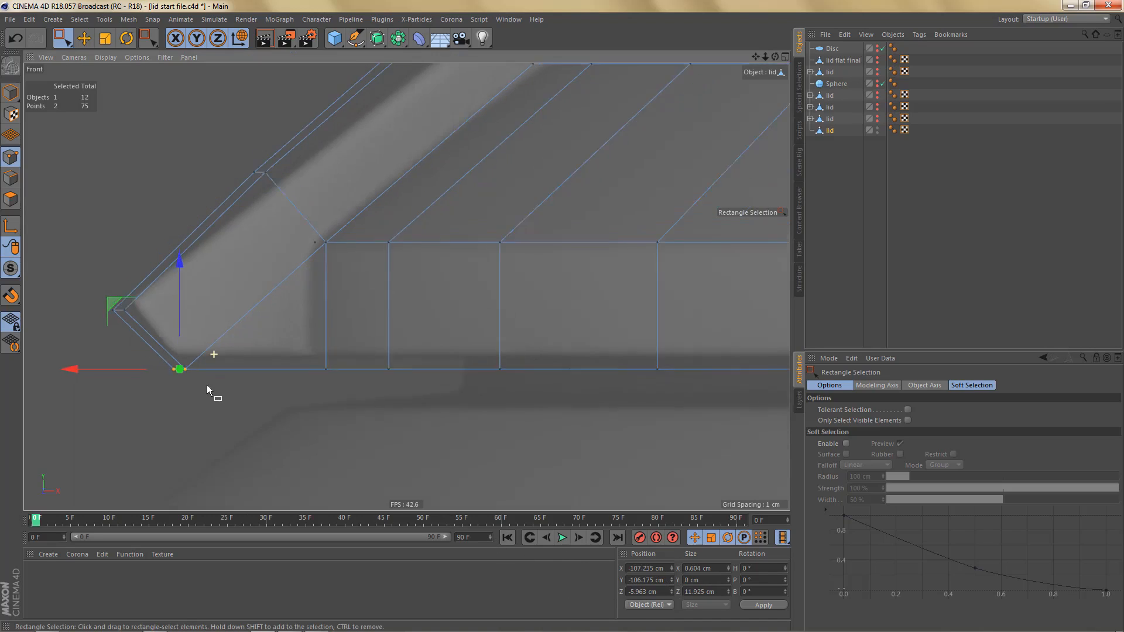
scroll(206, 398, "down", 1)
middle_click(293, 330)
middle_click(259, 212)
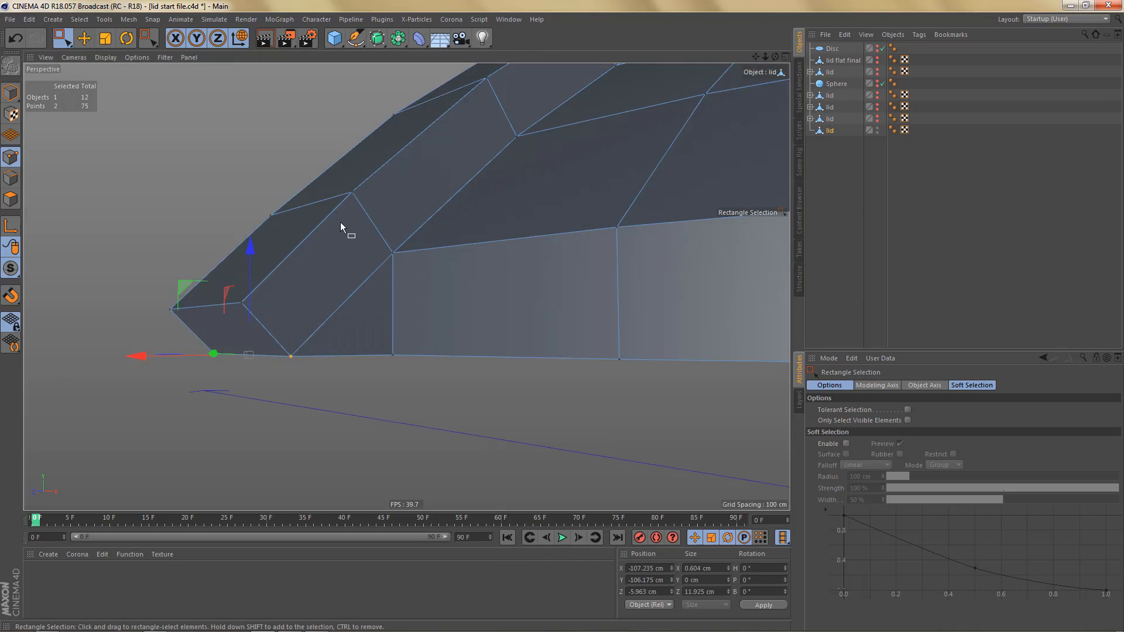
left_click_drag(342, 227, 336, 183, "alt")
left_click_drag(368, 311, 428, 350, "alt")
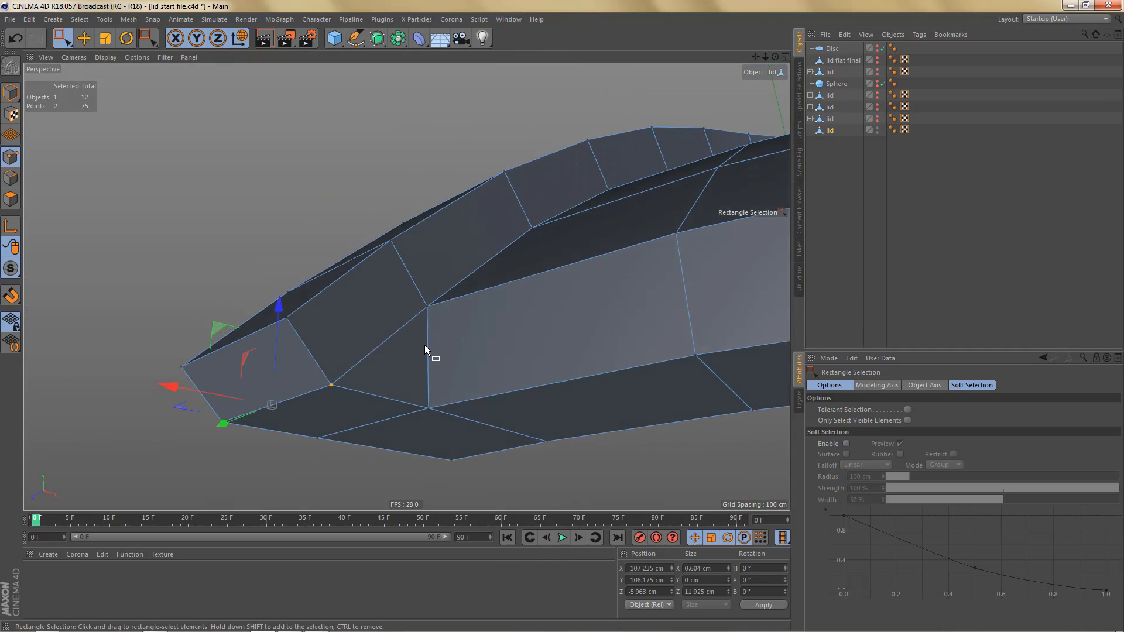
key("Return")
key("9")
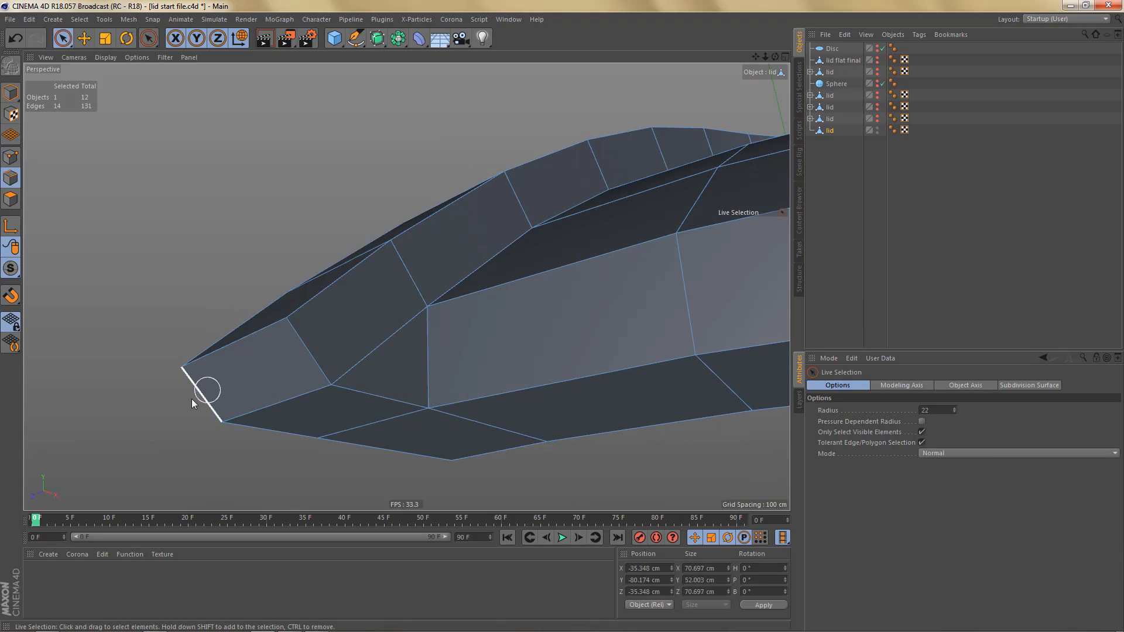
left_click(202, 394)
left_click(308, 350, "shift")
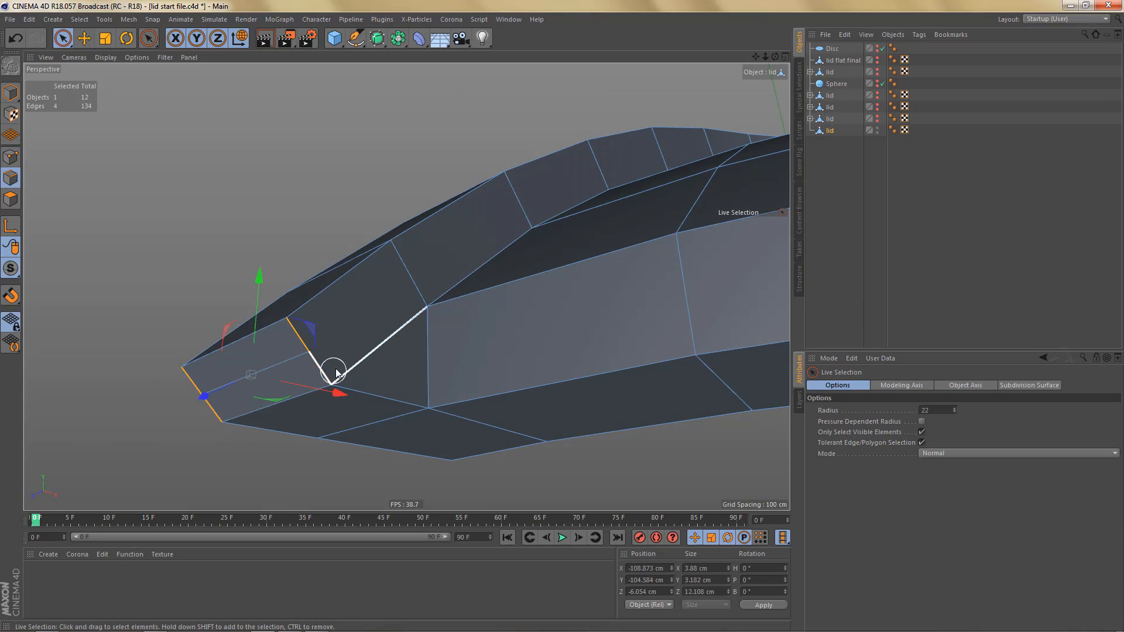
- Connect the end face's inner midpoint to the upper rim corner and dissolve the old diagonal edge below it
key("Return")
left_click(309, 352)
left_click(428, 306, "shift")
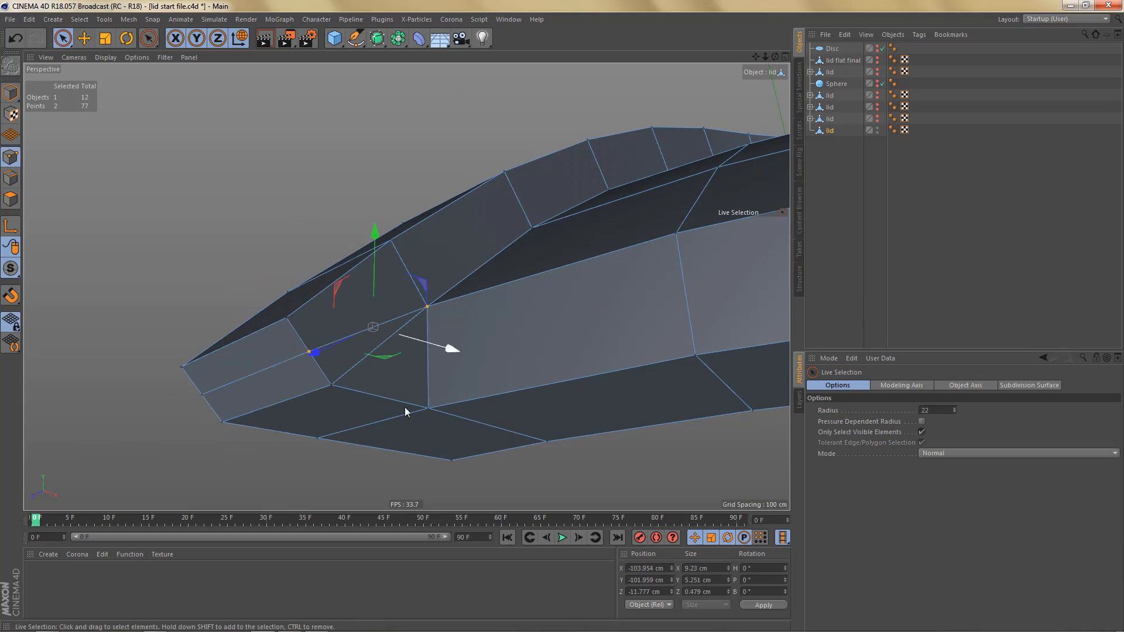
key("Return")
left_click(378, 354)
key("ctrl+BackSpace")
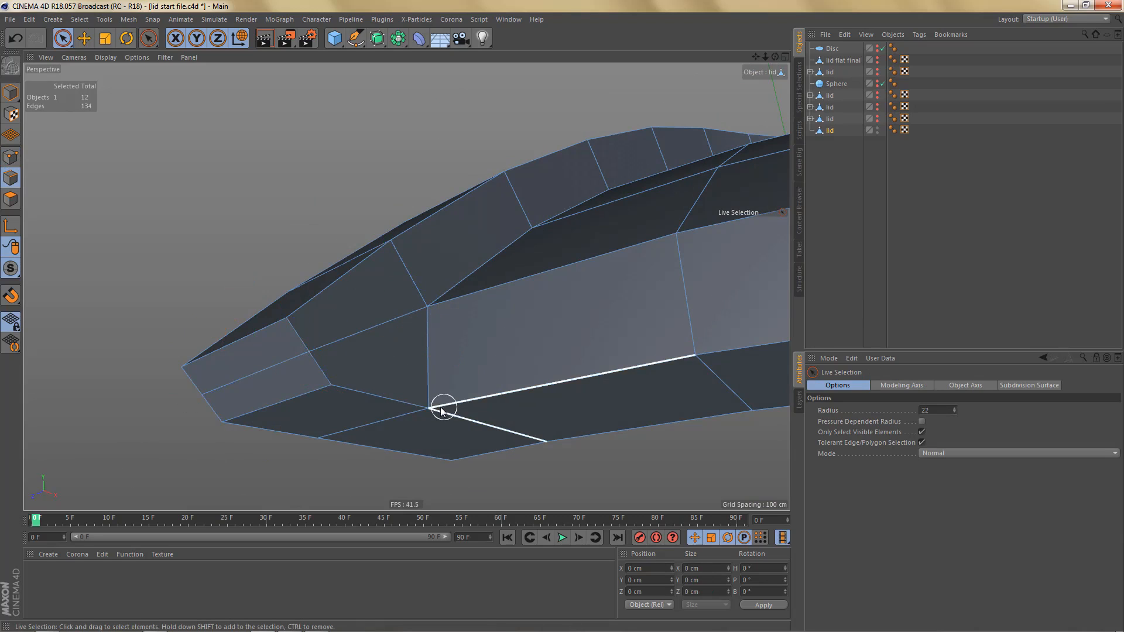
- Select all phong-broken edges of the lid segment, along the raised arm and the rim
left_click_drag(459, 334, 459, 369, "alt")
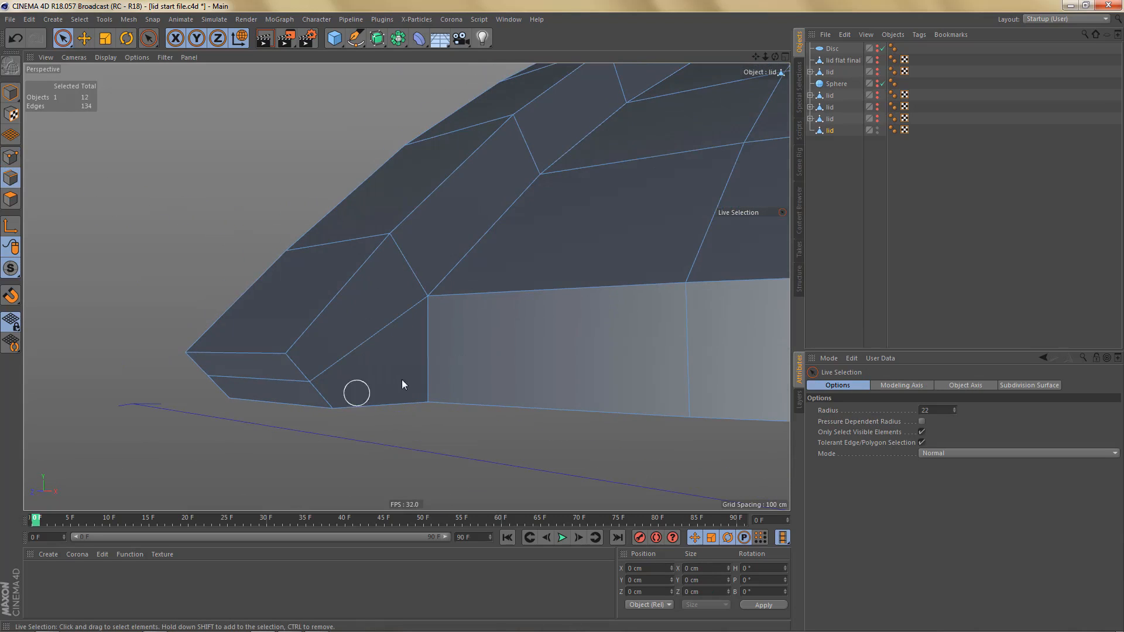
right_click_drag(326, 379, 283, 466, "alt")
middle_click_drag(526, 307, 475, 323, "alt")
left_click_drag(469, 315, 476, 343, "alt")
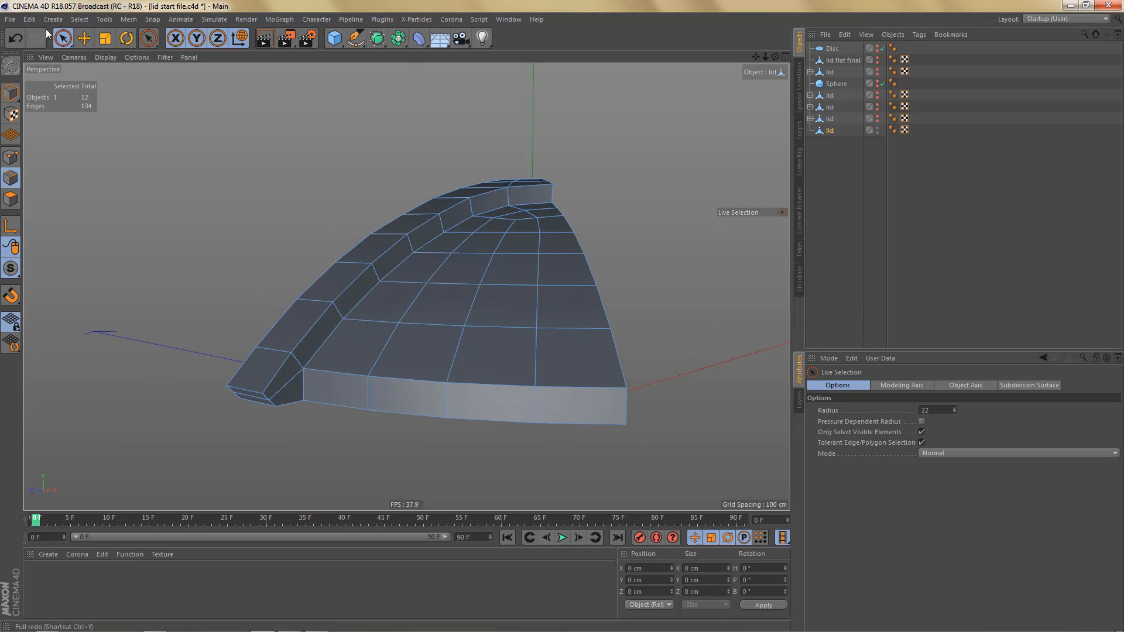
left_click(80, 19)
left_click(107, 158)
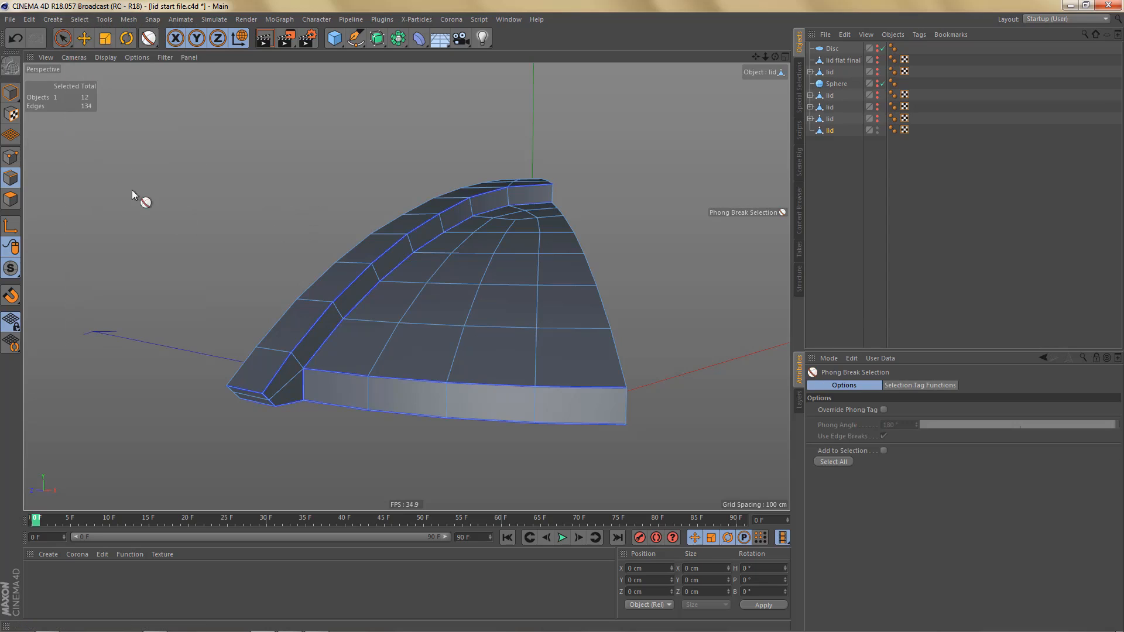
left_click(834, 462)
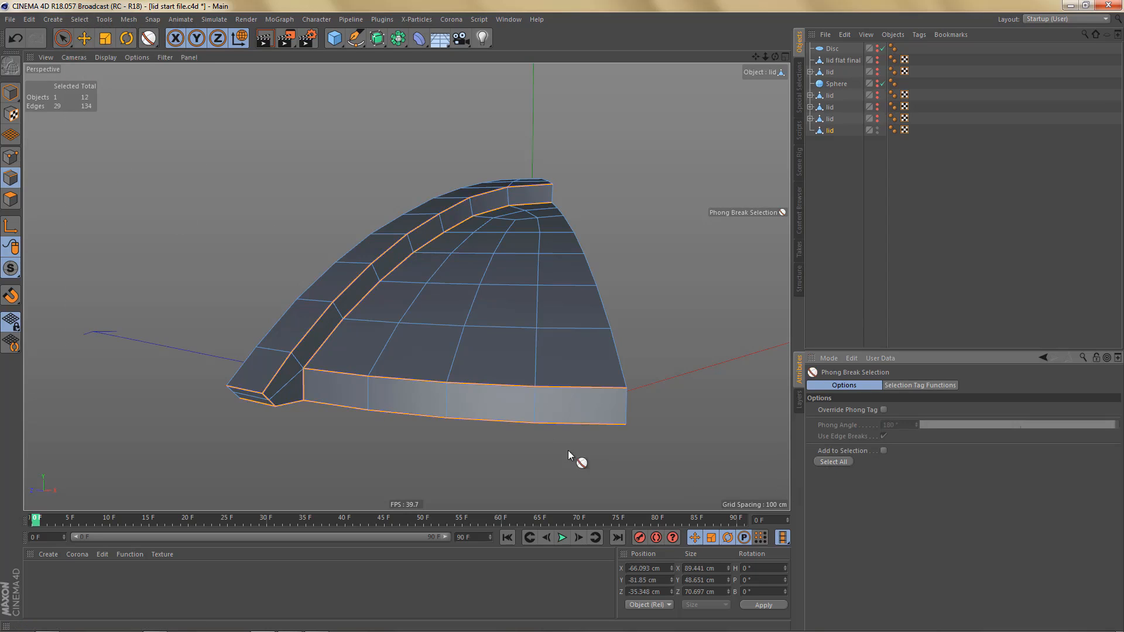
- Bevel the selected arm and rim edges in Solid mode with Fixed Distance and an offset of about 1.42 cm
left_click_drag(506, 303, 501, 335, "alt")
right_click(597, 236)
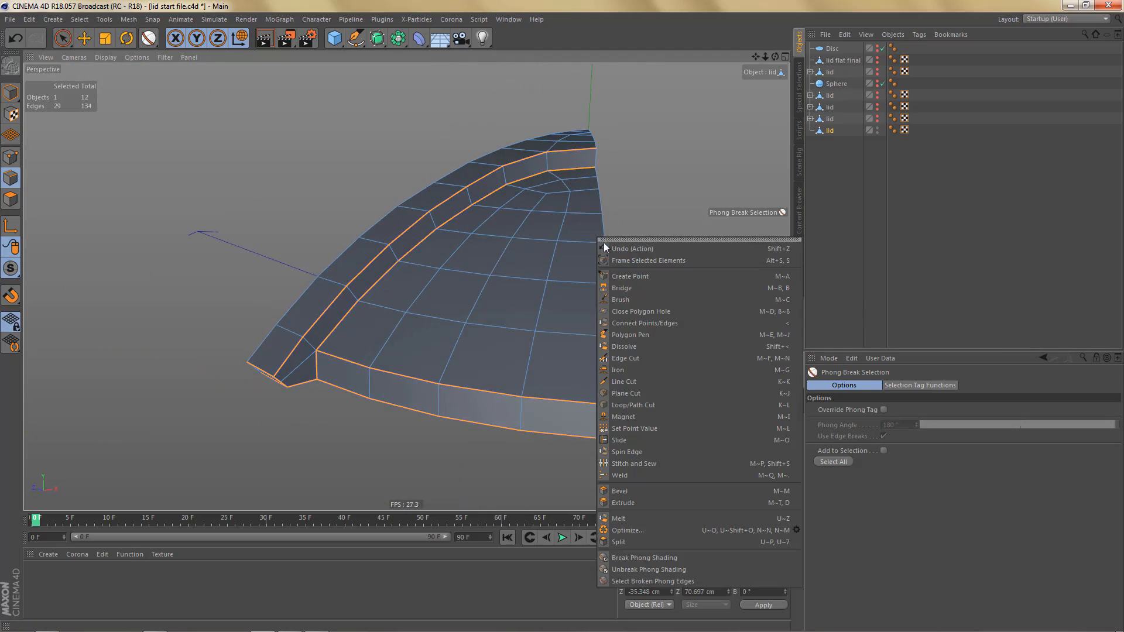
left_click(637, 491)
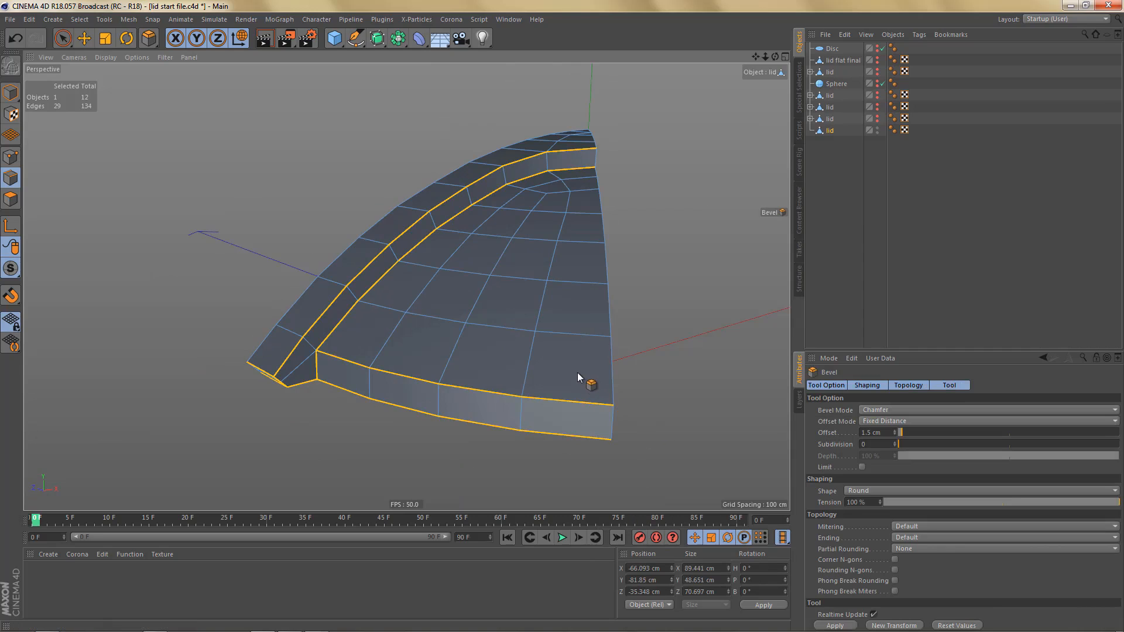
mouse_move(499, 328)
left_mouse_down("alt")
mouse_move(477, 349)
mouse_move(483, 322)
left_mouse_up("alt")
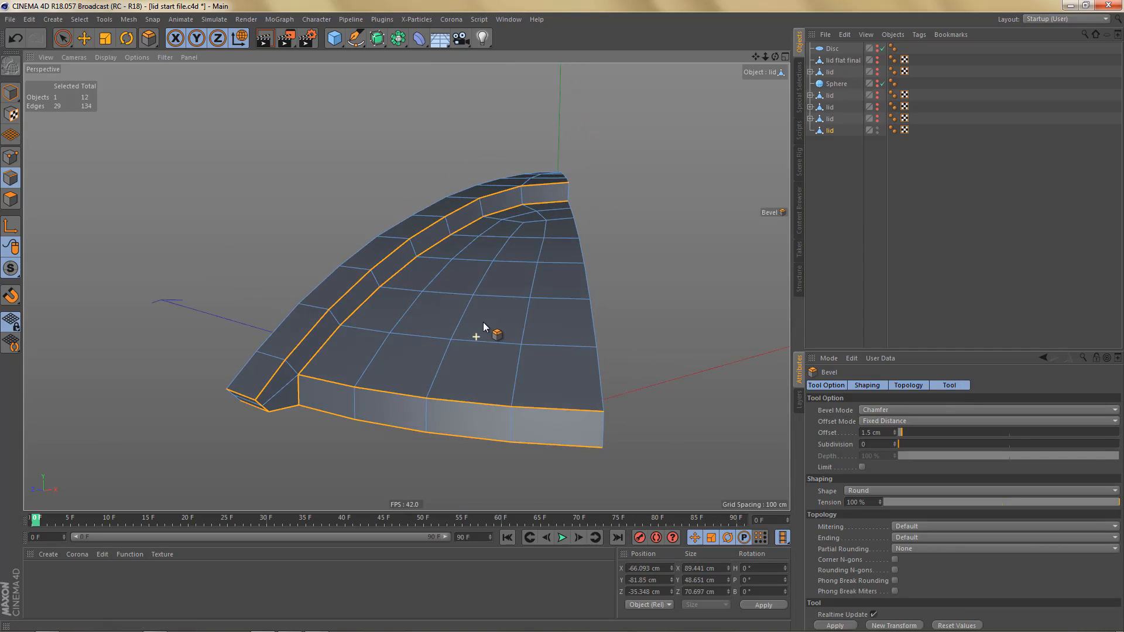
left_click(872, 410)
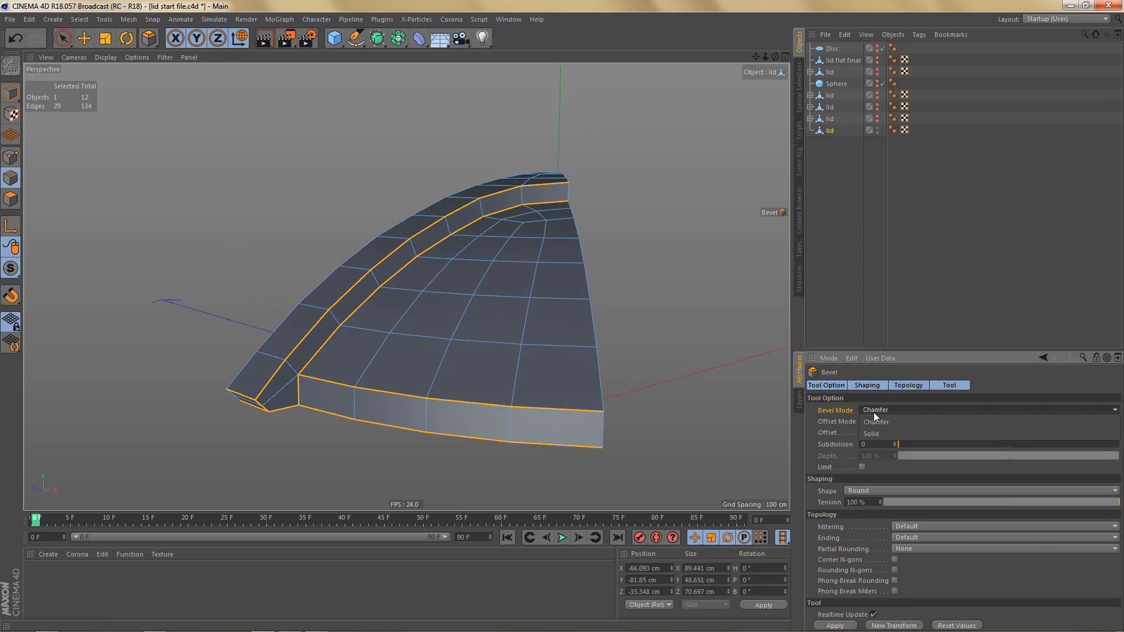
left_click(880, 429)
right_click_drag(340, 327, 424, 356, "alt")
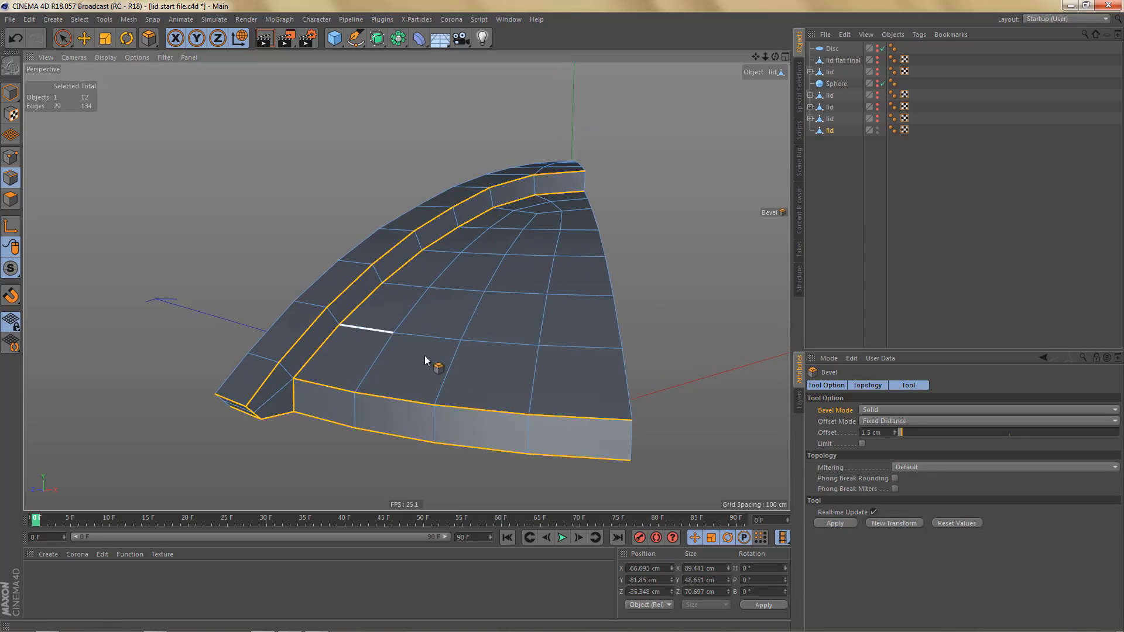
left_click_drag(441, 329, 496, 329)
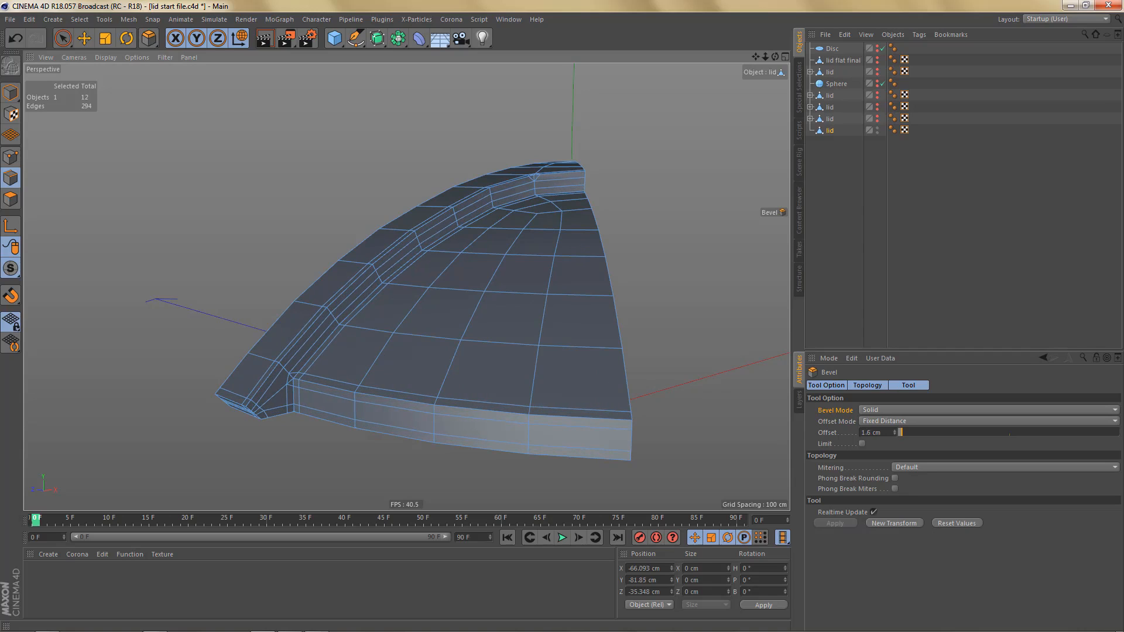
left_click_drag(501, 329, 493, 328)
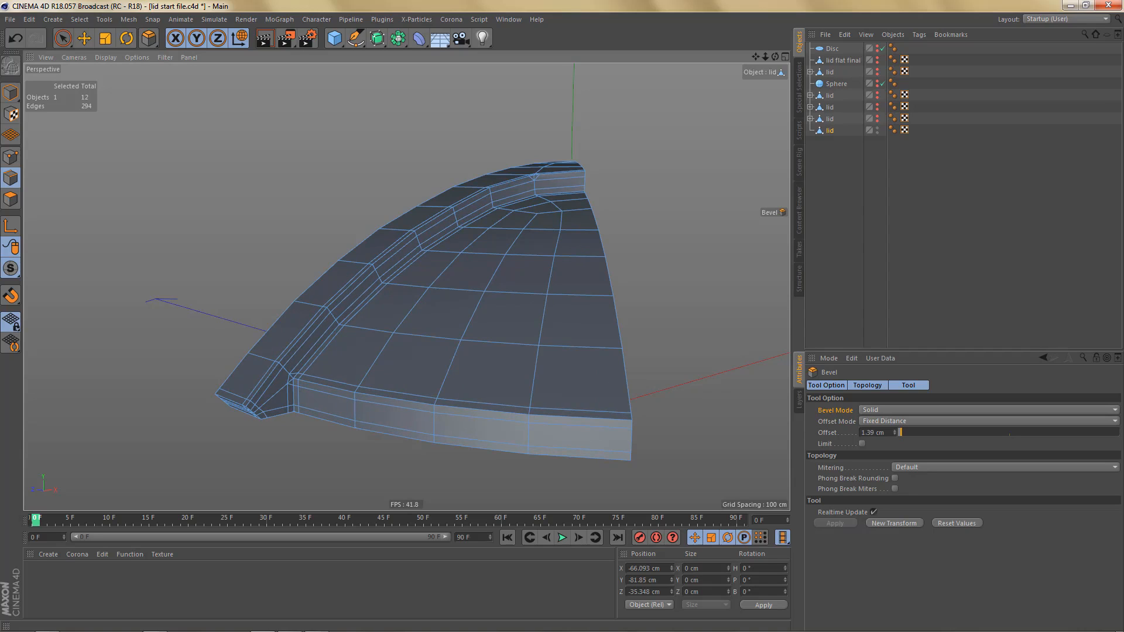
- Try Uniform mitering on the bevel, check the corners at the arm's inner bend and rim, and return mitering to Default
left_click_drag(331, 351, 347, 307, "alt")
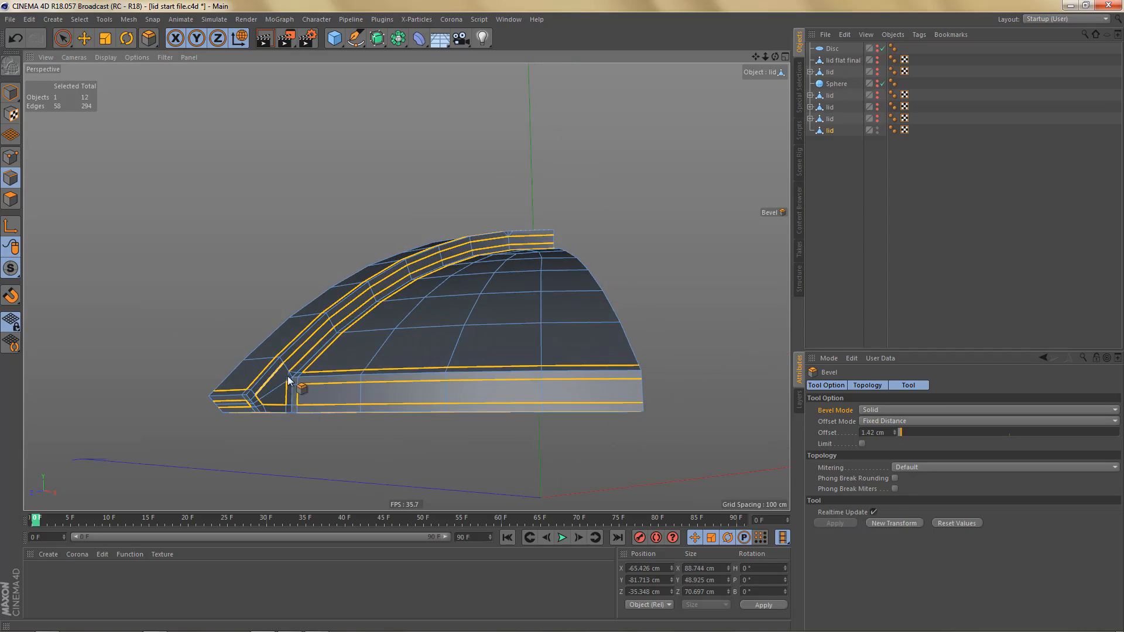
right_click_drag(271, 377, 333, 389, "alt")
left_click_drag(444, 296, 468, 375, "alt")
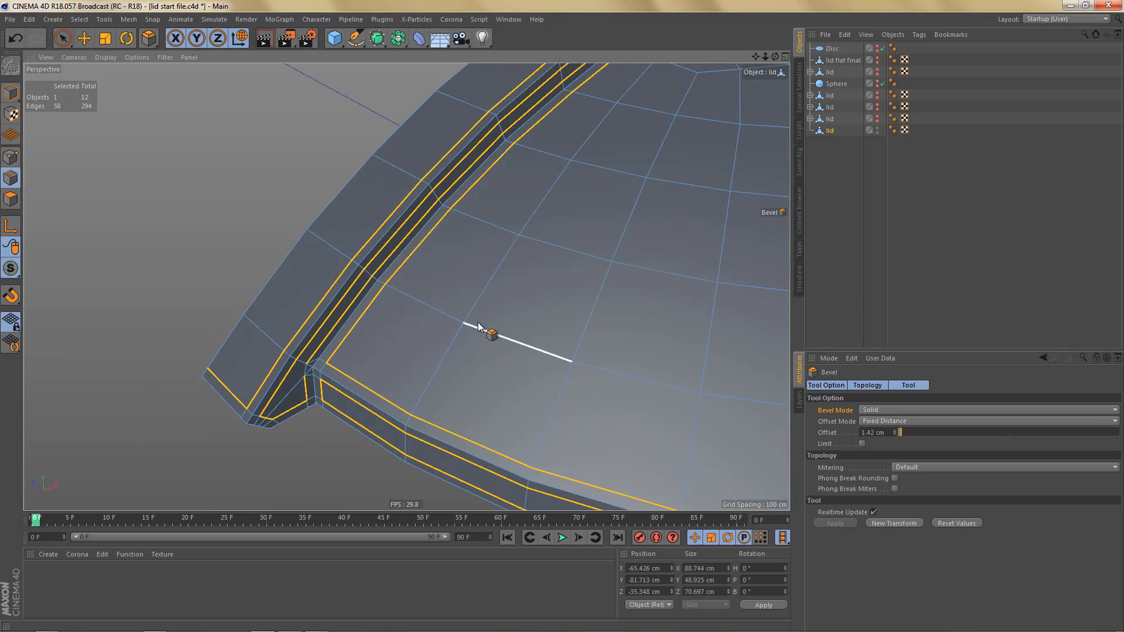
middle_click_drag(492, 176, 408, 284, "alt")
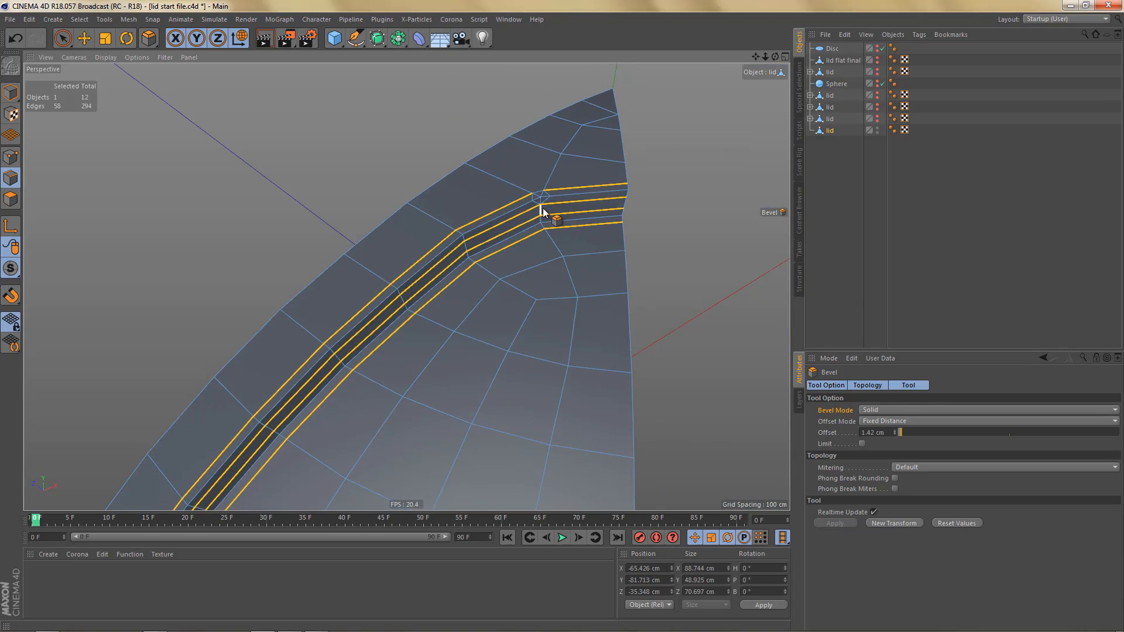
left_click(831, 469)
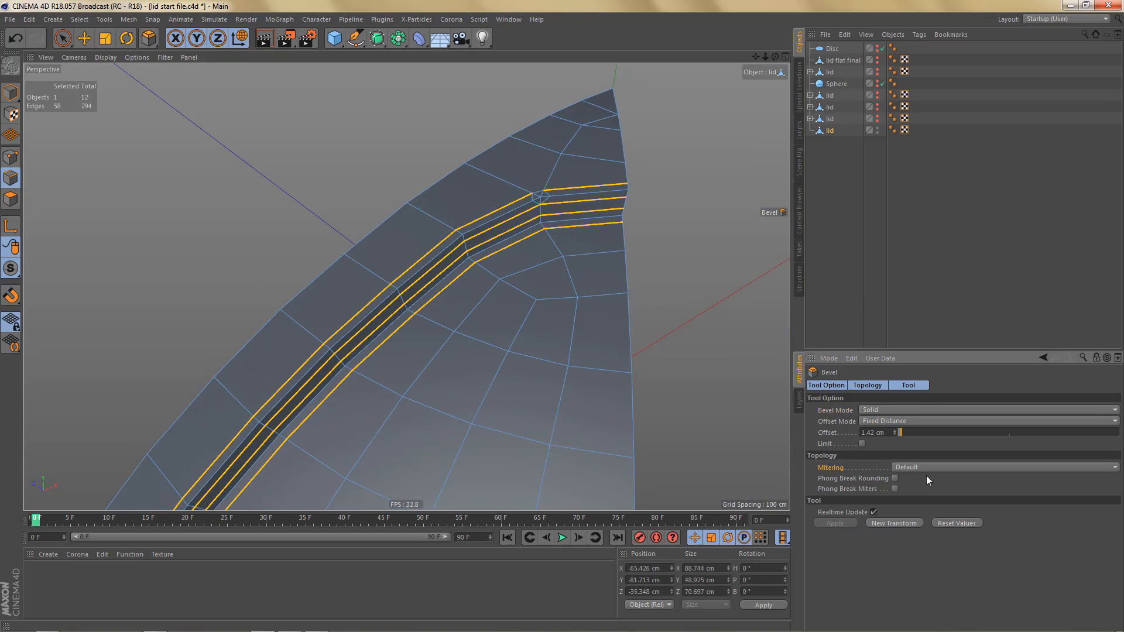
left_click(912, 469)
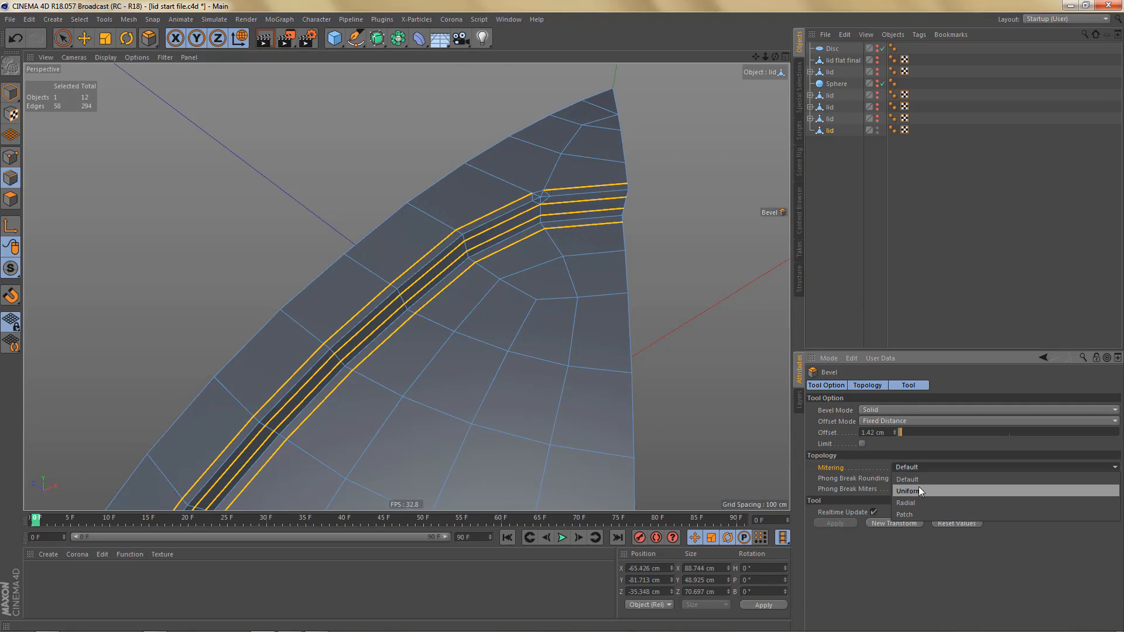
left_click(919, 486)
right_click_drag(572, 213, 572, 271, "alt")
middle_click_drag(573, 269, 648, 186, "alt")
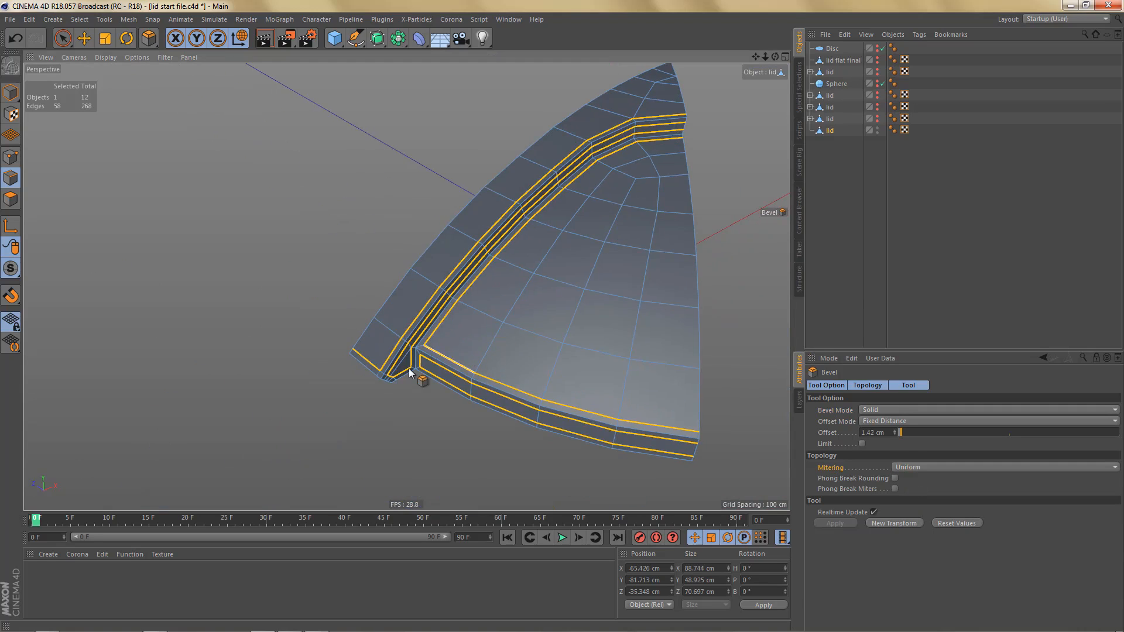
right_click_drag(415, 355, 496, 283, "alt")
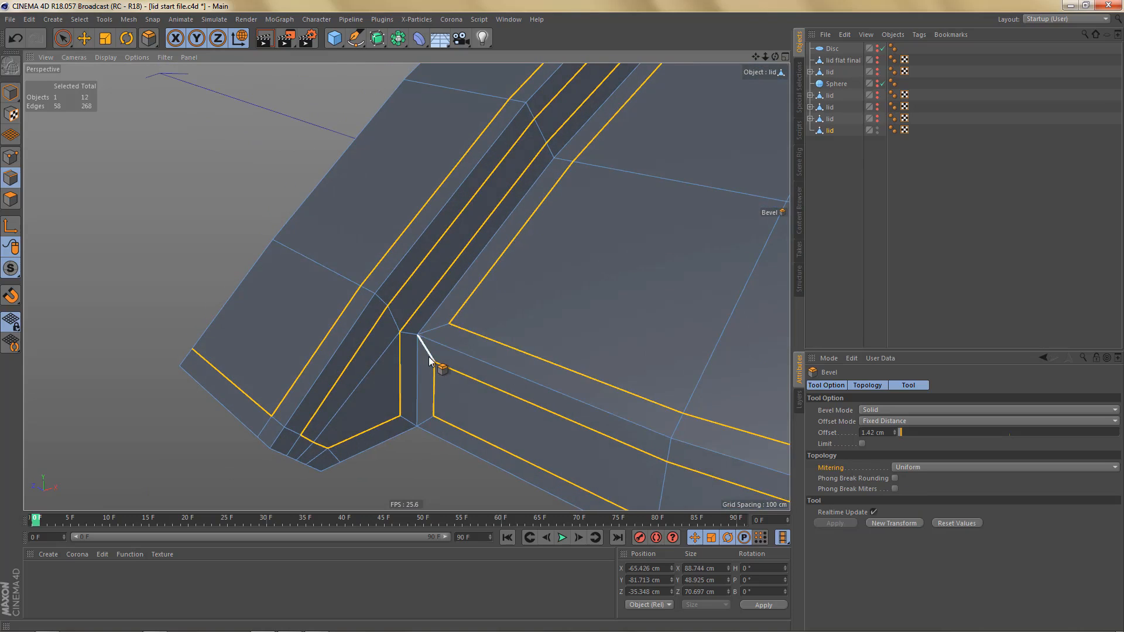
left_click(921, 467)
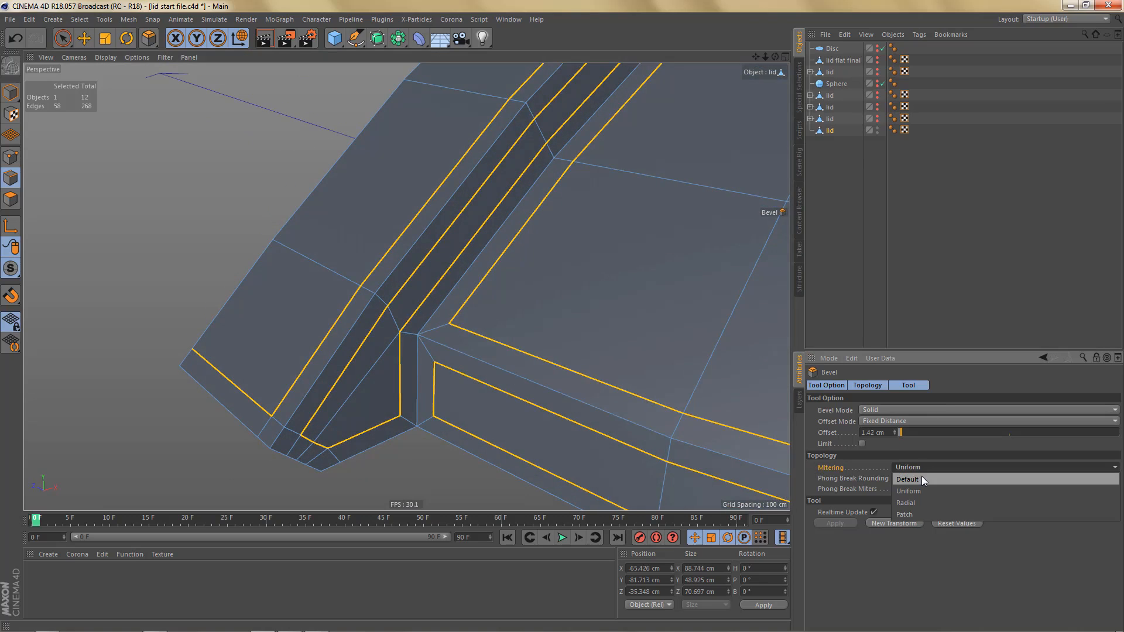
left_click(922, 479)
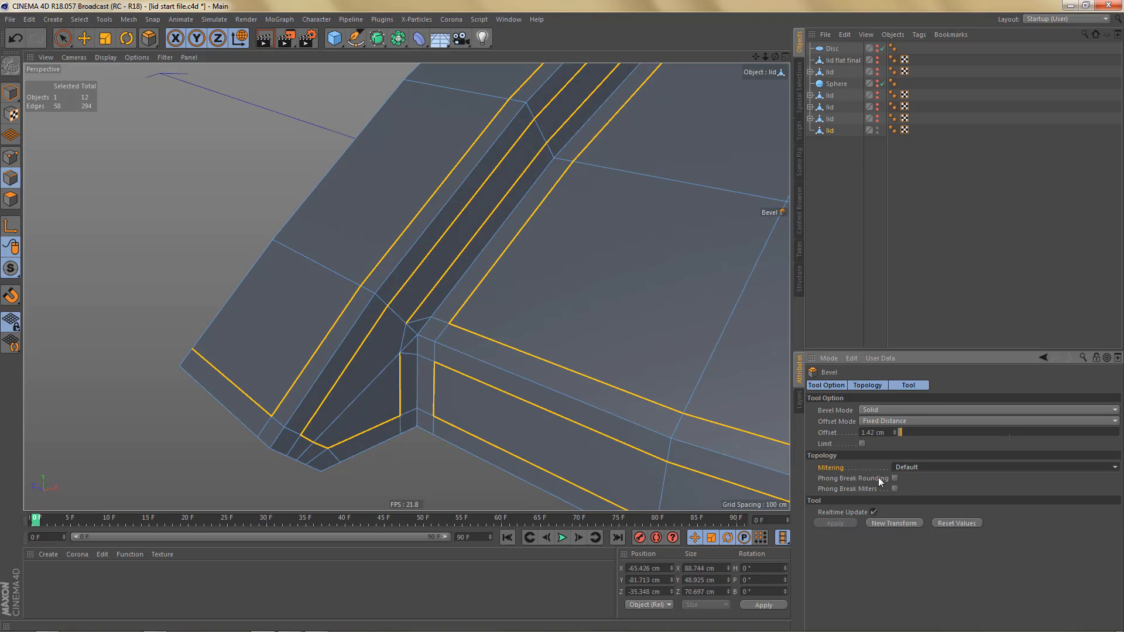
- Weld the three points across the bevel at the arm's upper inner bend into the middle point
left_click_drag(527, 392, 463, 366, "alt")
right_click_drag(552, 232, 702, 246, "alt")
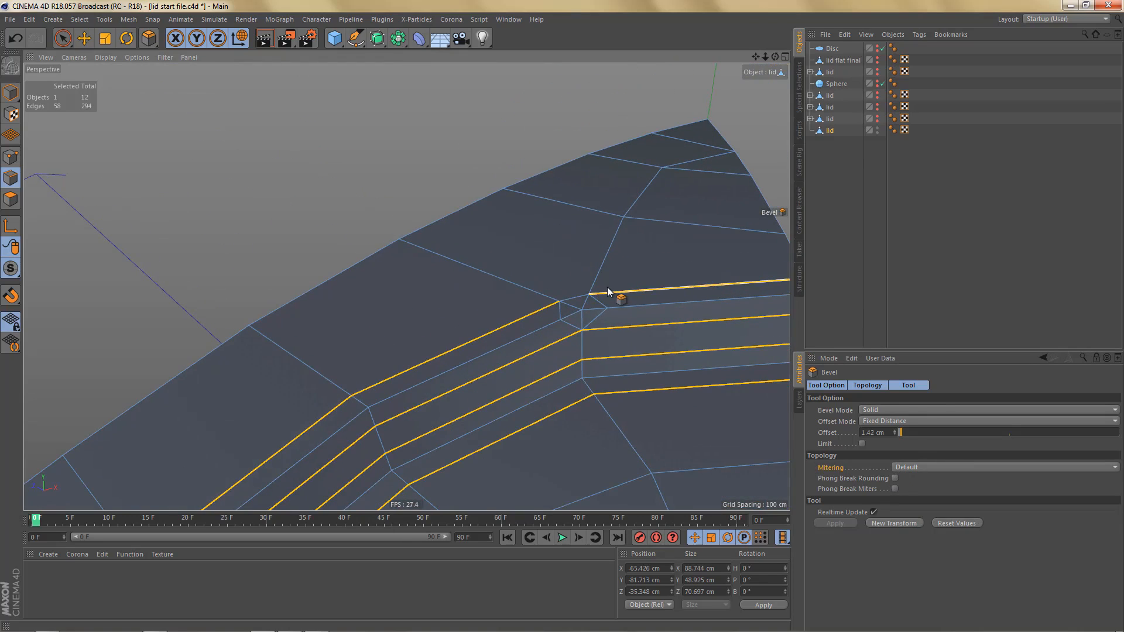
key("Return")
key("Return")
key("space")
scroll(593, 304, "up", 2)
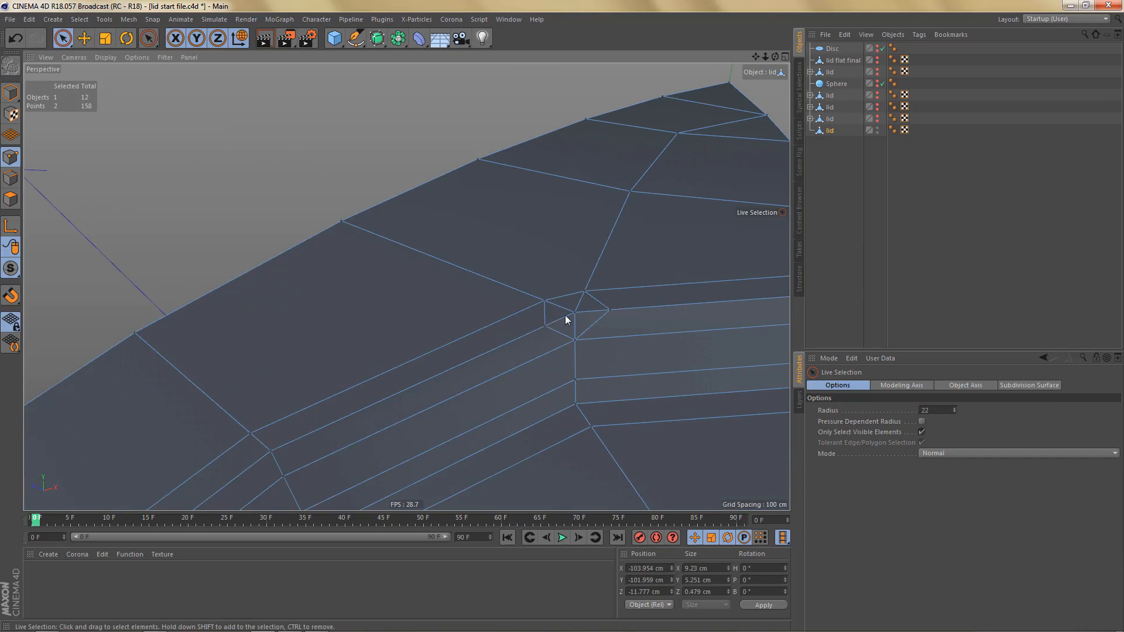
key("m")
key("q")
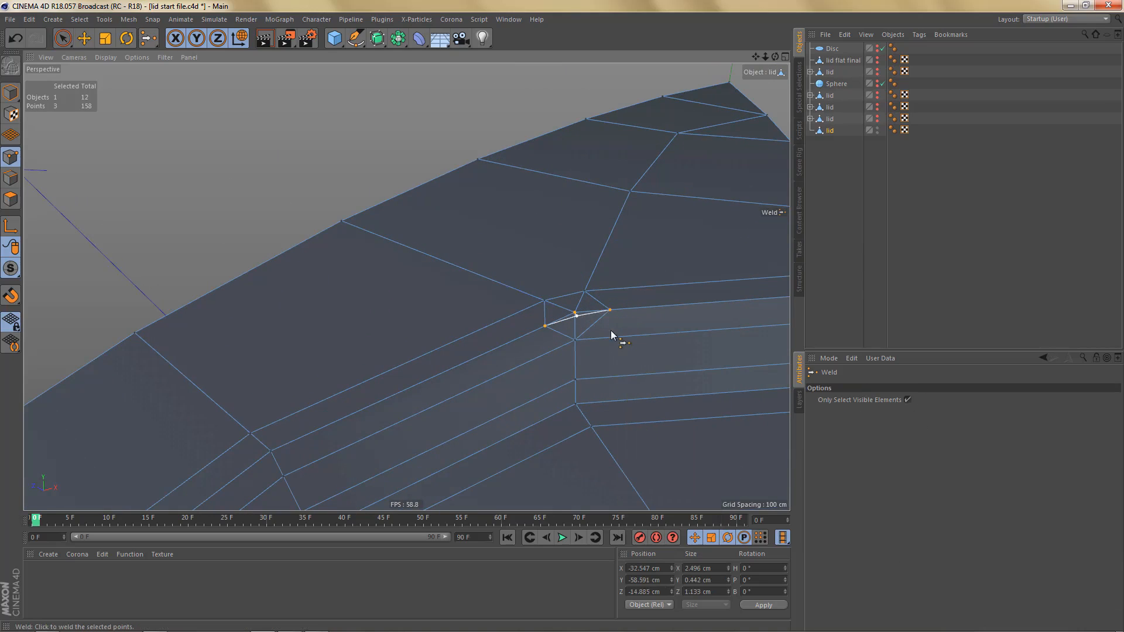
left_click(576, 318)
key("space")
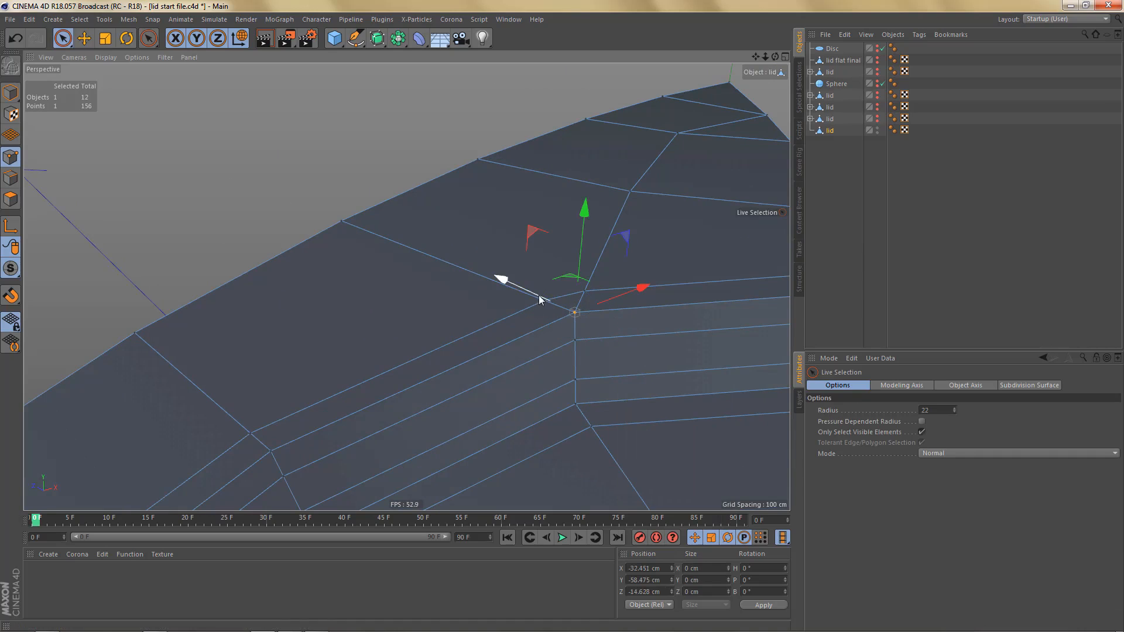
- Weld the two remaining adjacent points above that bend together at their centre
left_click(477, 319)
left_click_drag(586, 286, 595, 290)
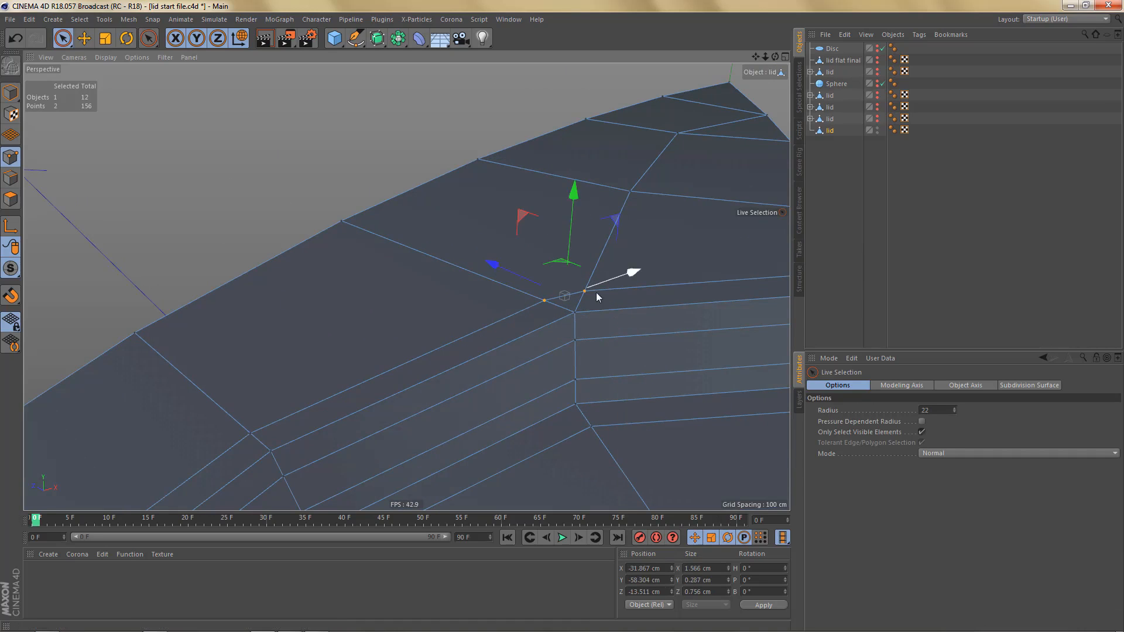
key("m")
key("q")
left_click(566, 296)
- Examine the bevelled topology along the arm, at its end and where it meets the rim
right_click_drag(591, 251, 578, 329, "alt")
middle_click_drag(579, 329, 634, 180, "alt")
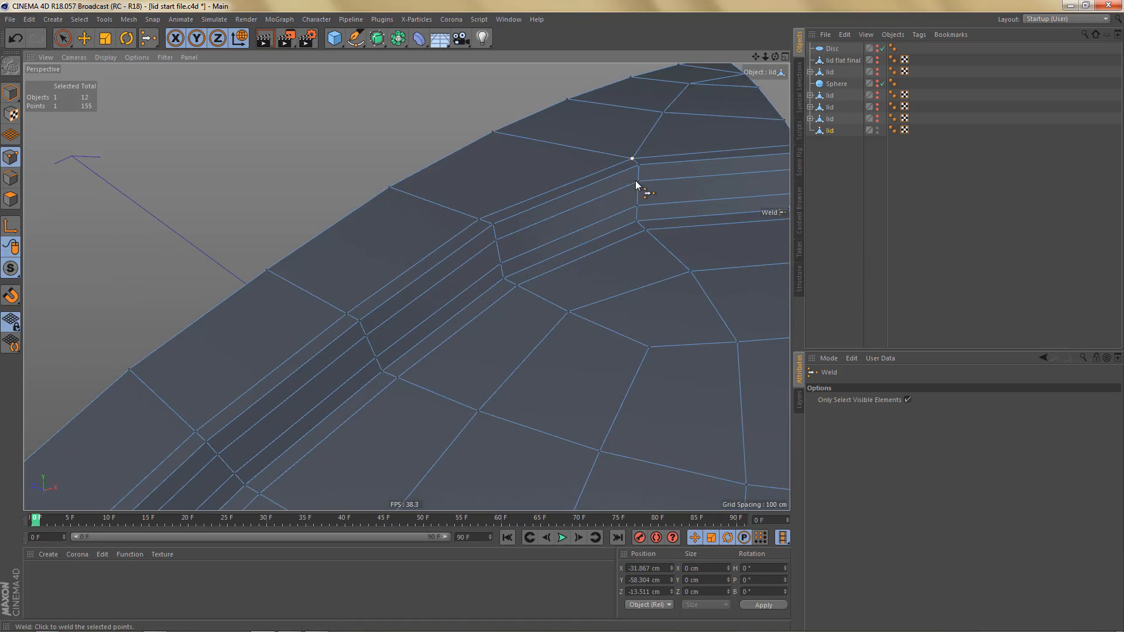
right_click_drag(627, 191, 563, 309, "alt")
middle_click_drag(564, 309, 619, 180, "alt")
right_click_drag(430, 324, 579, 257, "alt")
left_click_drag(521, 267, 552, 249, "alt")
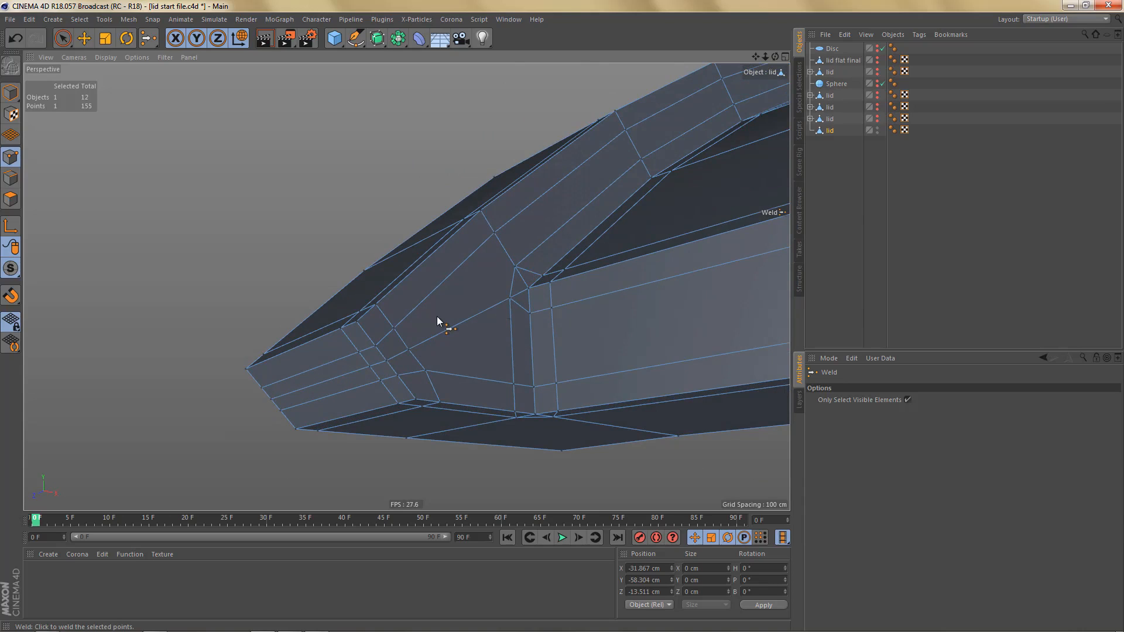
left_click_drag(499, 301, 495, 298, "alt")
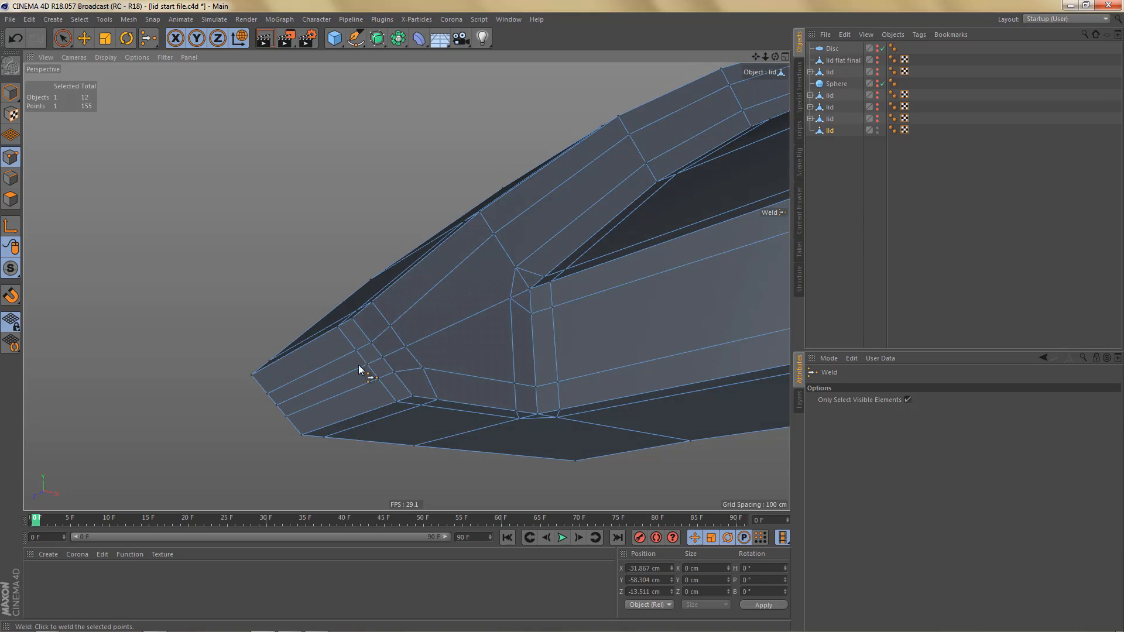
left_click_drag(392, 356, 392, 359, "alt")
left_click_drag(507, 269, 494, 358, "alt")
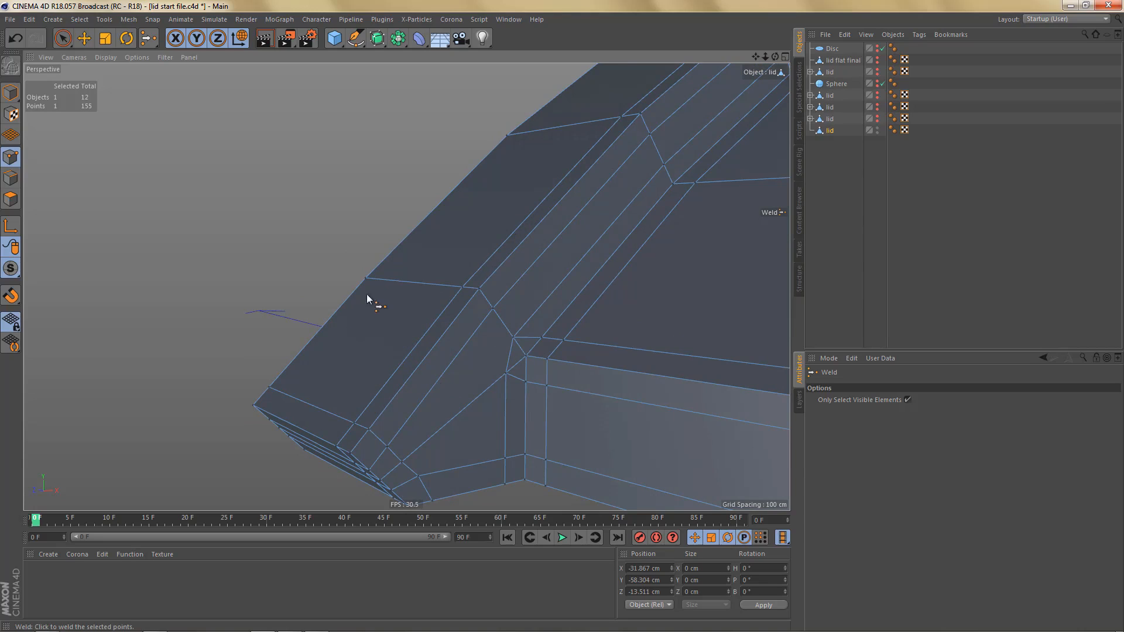
left_click_drag(441, 355, 477, 372, "alt")
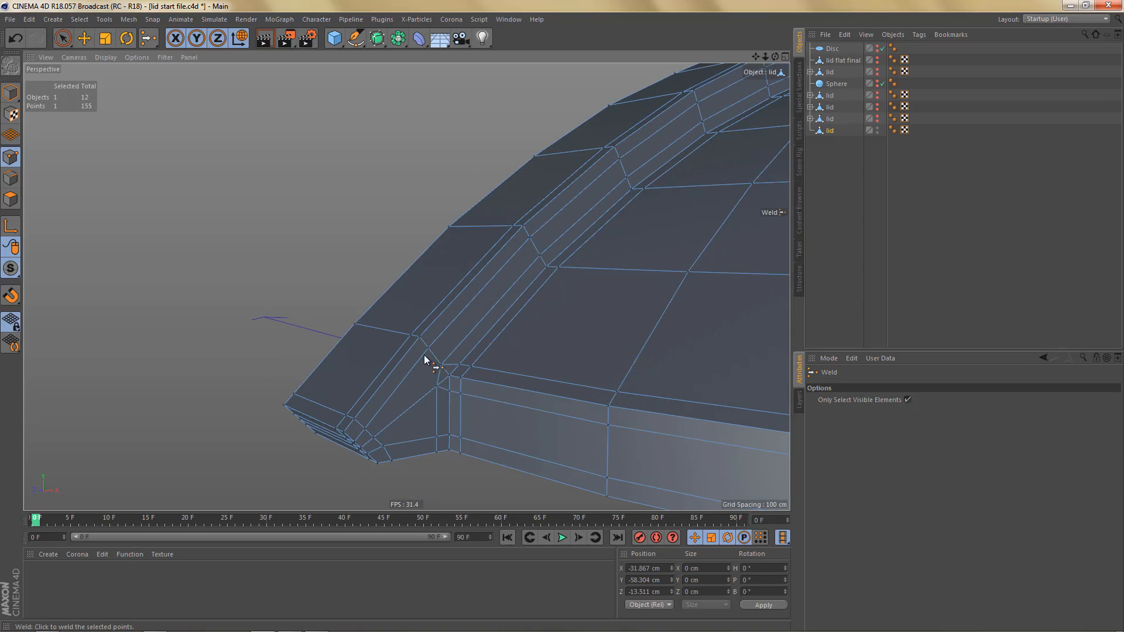
mouse_move(412, 346)
left_mouse_down("alt")
mouse_move(397, 311)
mouse_move(414, 335)
left_mouse_up("alt")
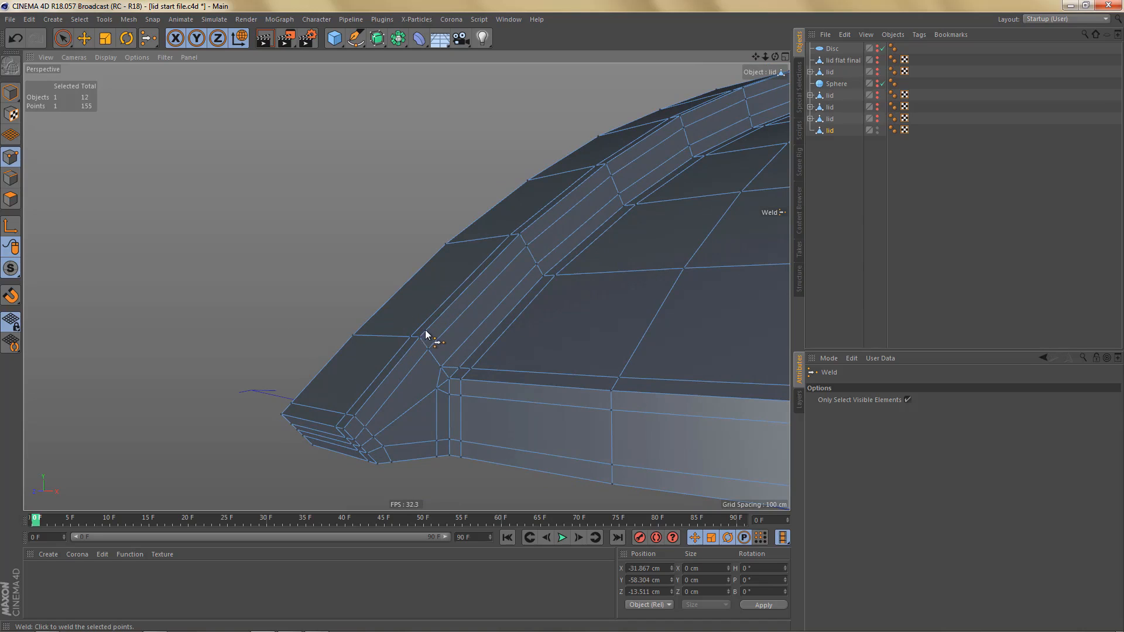
- Connect the four lengthwise edges of the arm's end segment at their midpoints, from the outer edge to the side face
left_click_drag(426, 334, 479, 347, "alt")
key("Return")
key("space")
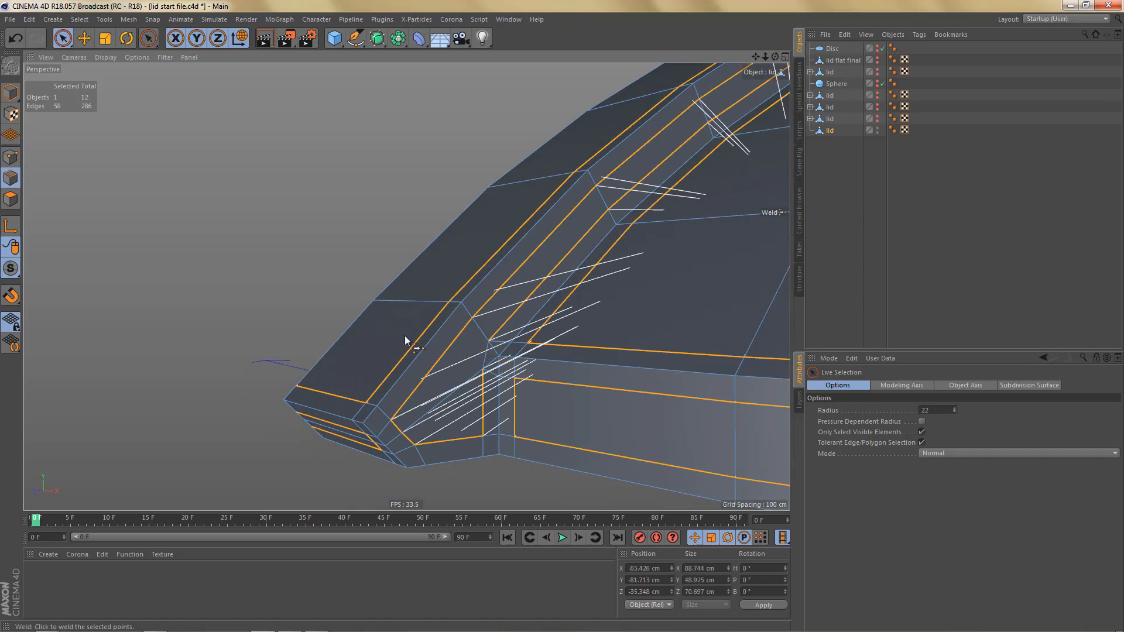
left_click_drag(346, 336, 436, 372)
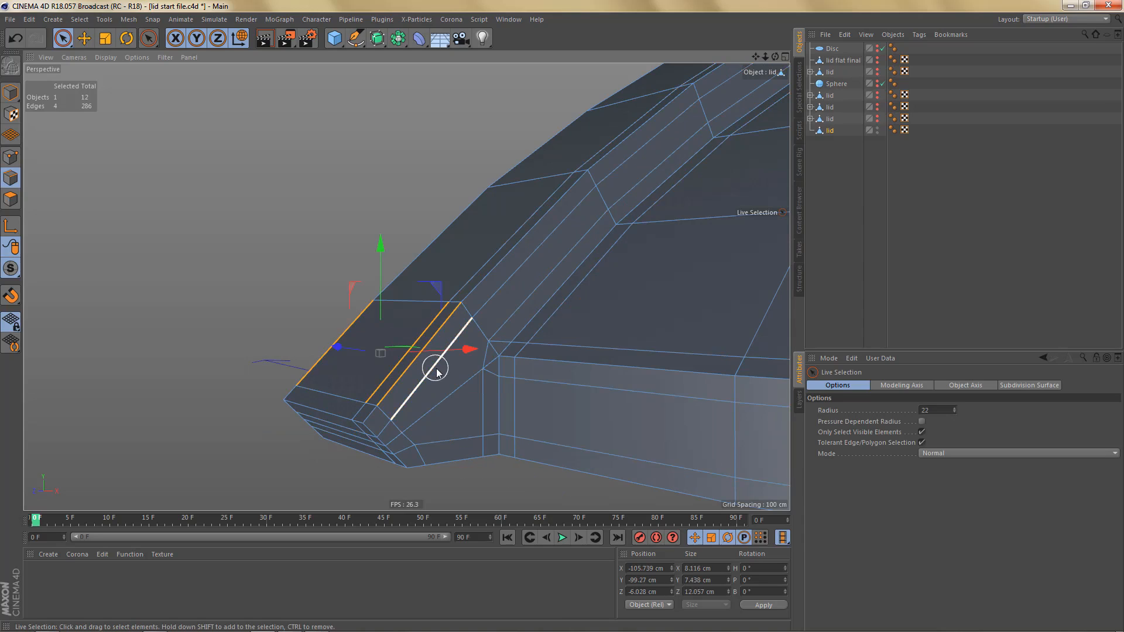
key("Return")
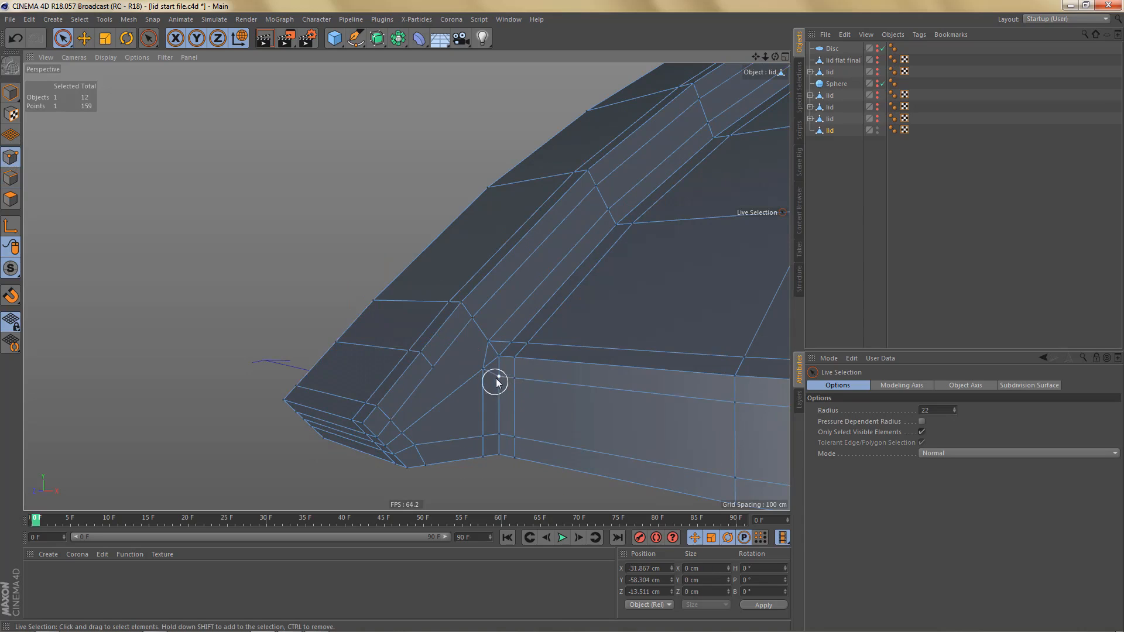
- Line-cut two edges from the bevelled inner corner across the arm's side bevel to the ends of the crosswise edges on its ridge
scroll(497, 379, "up", 5)
key("k")
key("k")
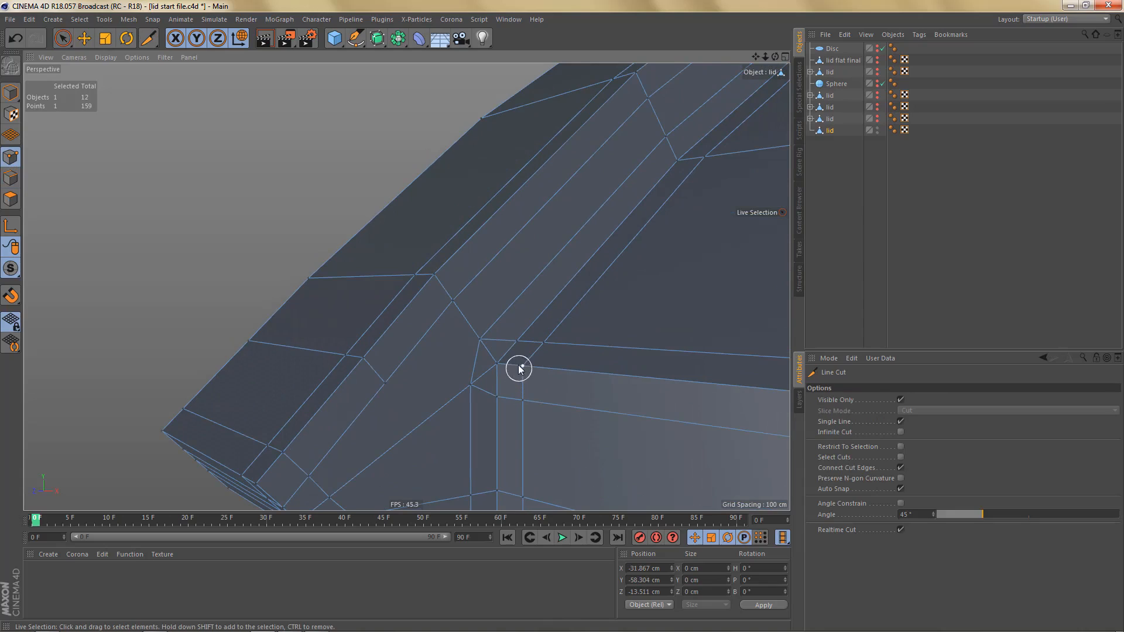
left_click(517, 342)
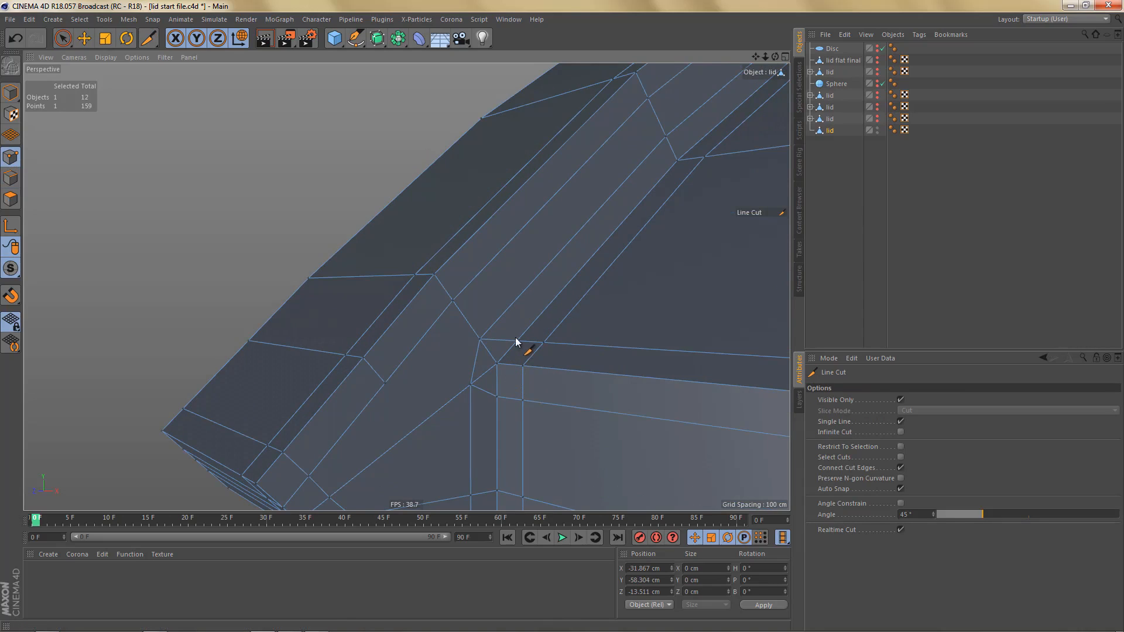
left_click(435, 276)
left_click(496, 363)
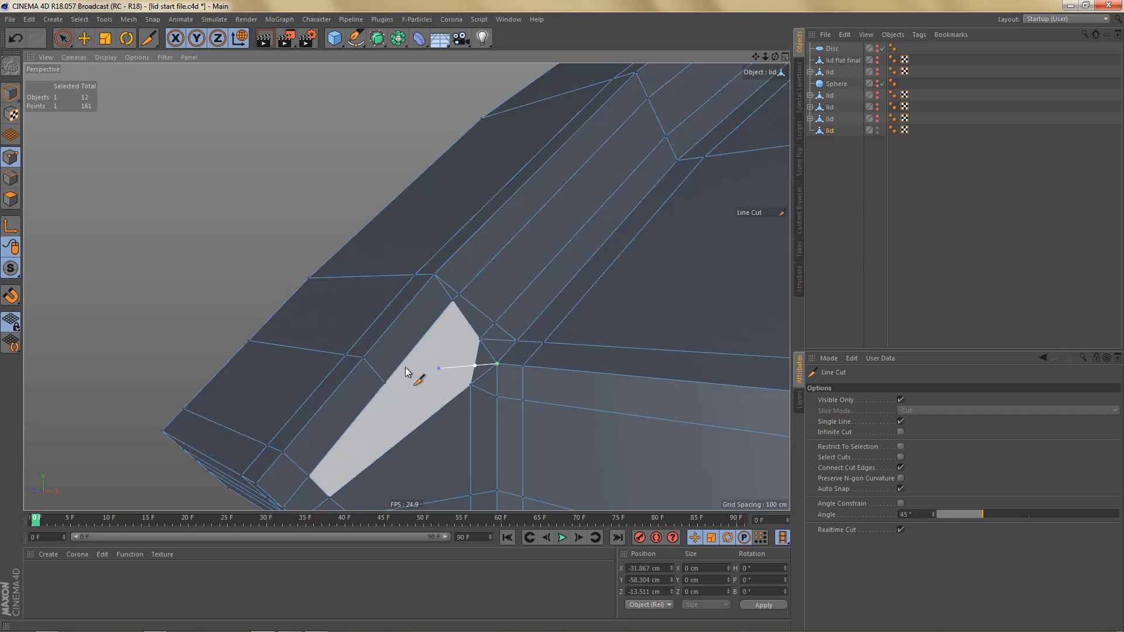
left_click(366, 359)
- Line-cut from the upper support point on the inner corner's vertical edge across the side face to the arm end's corner edge
middle_click_drag(505, 337, 539, 257, "alt")
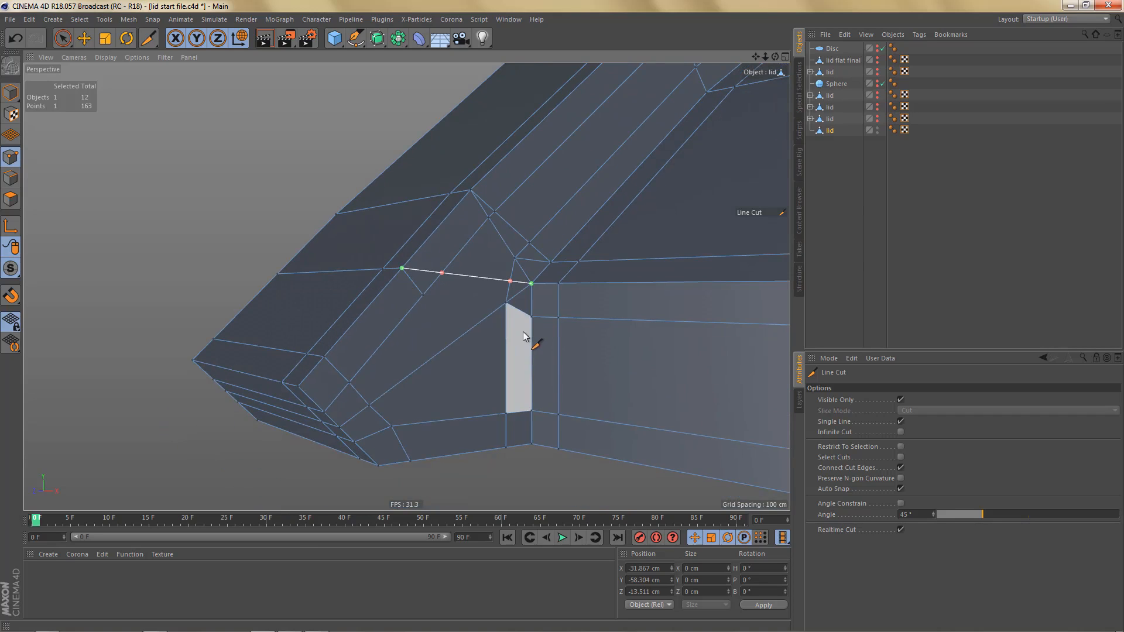
left_click(531, 318)
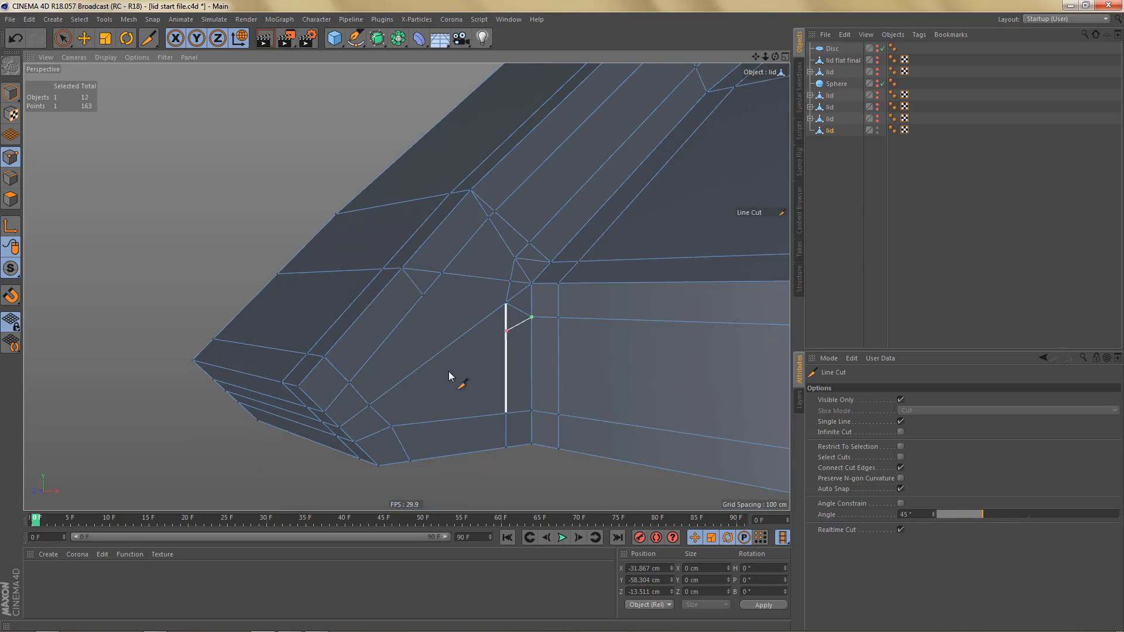
left_click(370, 406)
key("Return")
- Dissolve the redundant short and diagonal edges around the inner corner that the new cuts replace
key("e")
key("Delete")
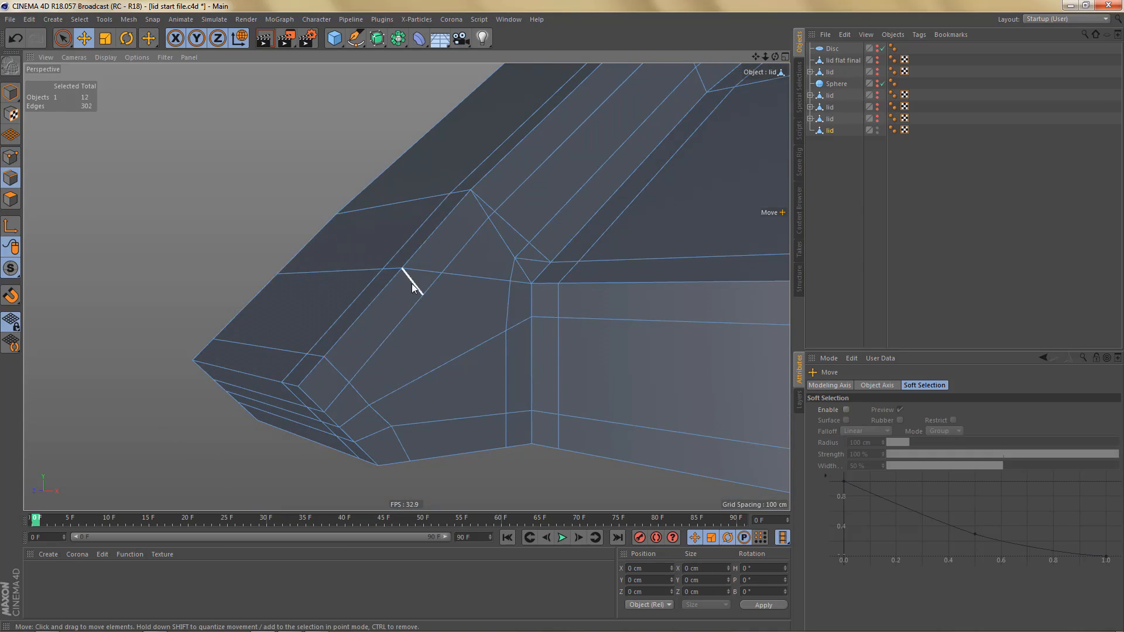
left_click(412, 284)
key("Delete")
left_click(524, 266)
key("Delete")
left_click(480, 201)
key("Delete")
- Slide the three crosswise edges above the inner corner by -3.809 cm along the arm
mouse_move(434, 302)
left_mouse_down("alt")
mouse_move(429, 349)
mouse_move(493, 335)
mouse_move(419, 304)
left_mouse_up("alt")
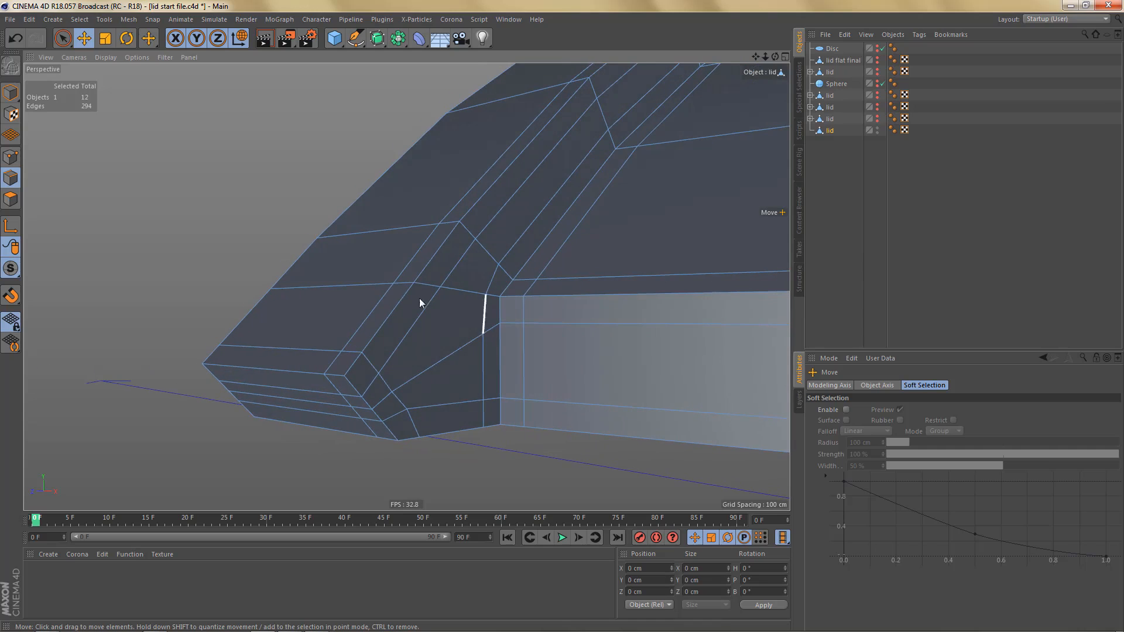
left_click_drag(480, 327, 441, 316, "alt")
middle_click_drag(440, 316, 398, 364, "alt")
right_click_drag(410, 353, 472, 341, "alt")
left_click(393, 354)
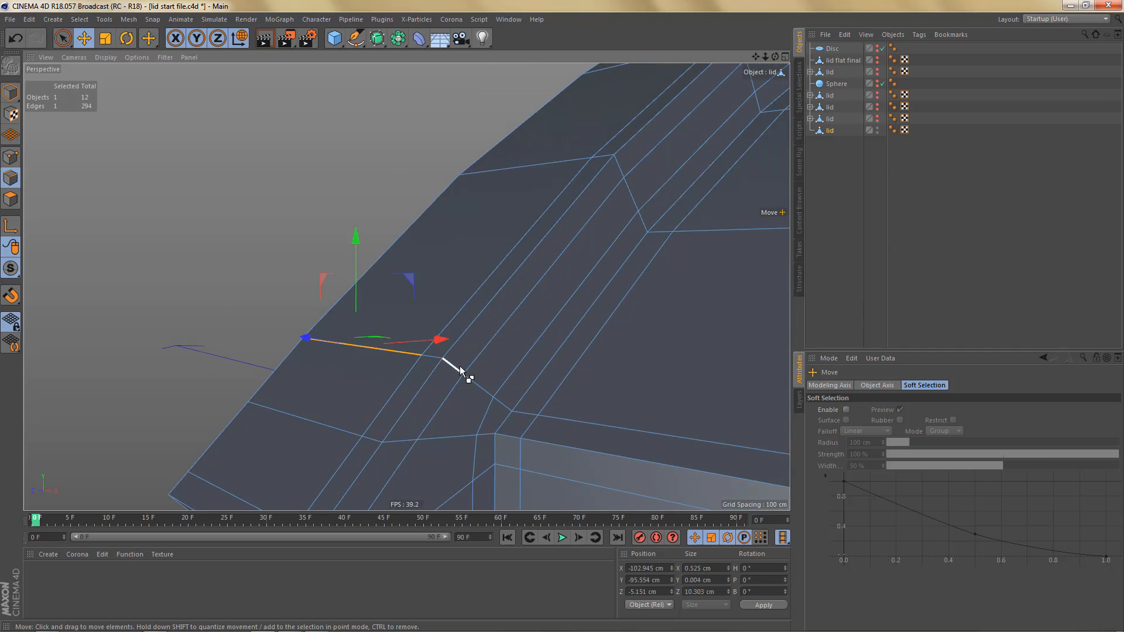
left_click(461, 370, "shift")
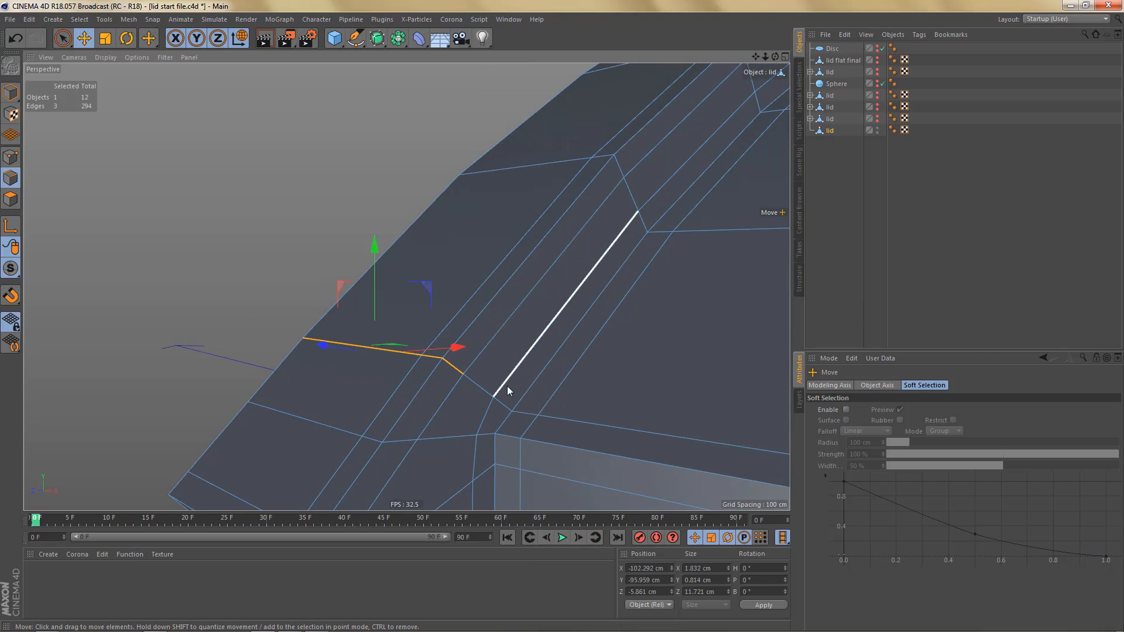
key("m")
key("o")
left_click_drag(384, 348, 431, 379)
left_click_drag(524, 411, 479, 371, "alt")
middle_click_drag(522, 363, 601, 327, "alt")
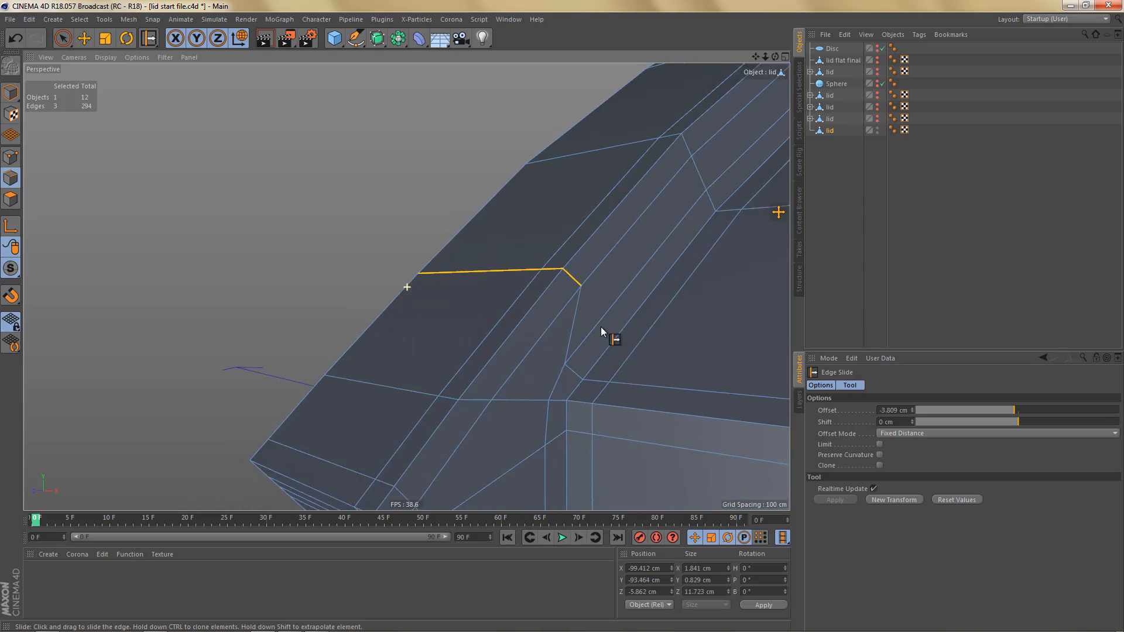
- Slide the lower set of three crosswise edges, level with the inner corner, slightly up along the arm
left_click(387, 375)
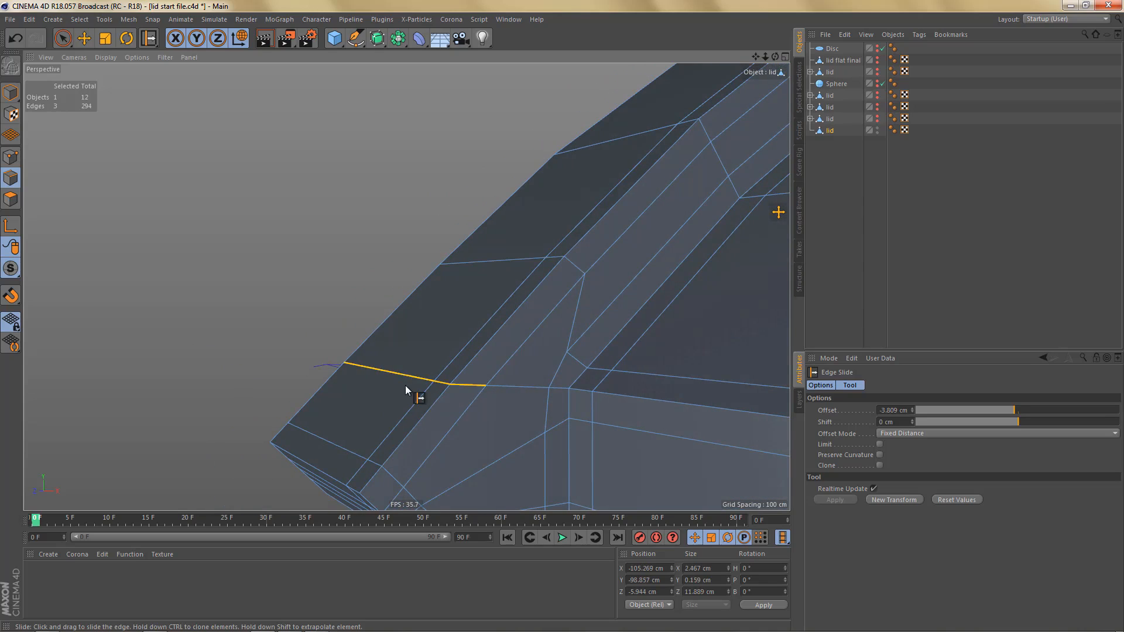
left_click_drag(406, 386, 415, 355)
right_click_drag(447, 341, 436, 362, "alt")
left_click_drag(468, 354, 549, 407, "alt")
- Replace the kinked edge path above the inner corner with a straight cut from the arm's ridge to the inner bevel point
key("k")
key("k")
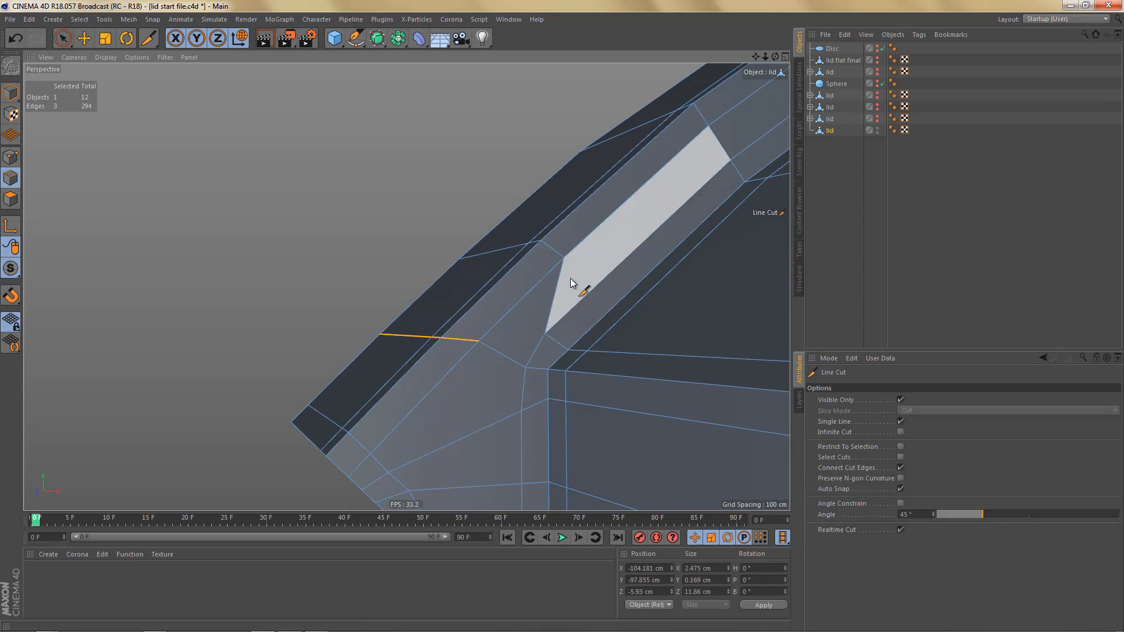
left_click(568, 349)
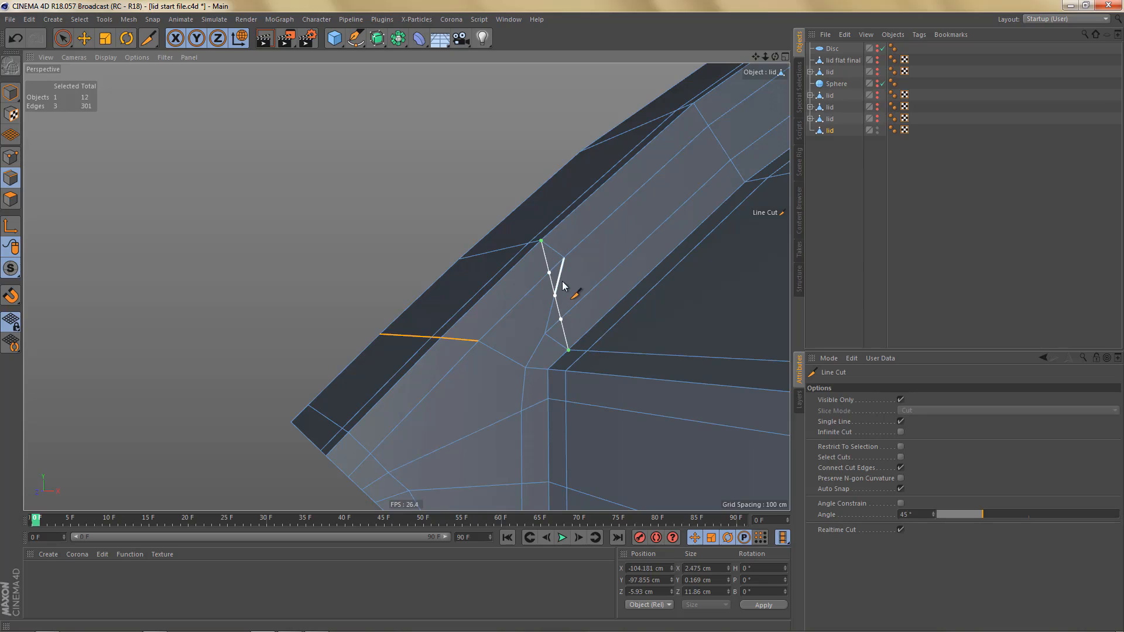
key("e")
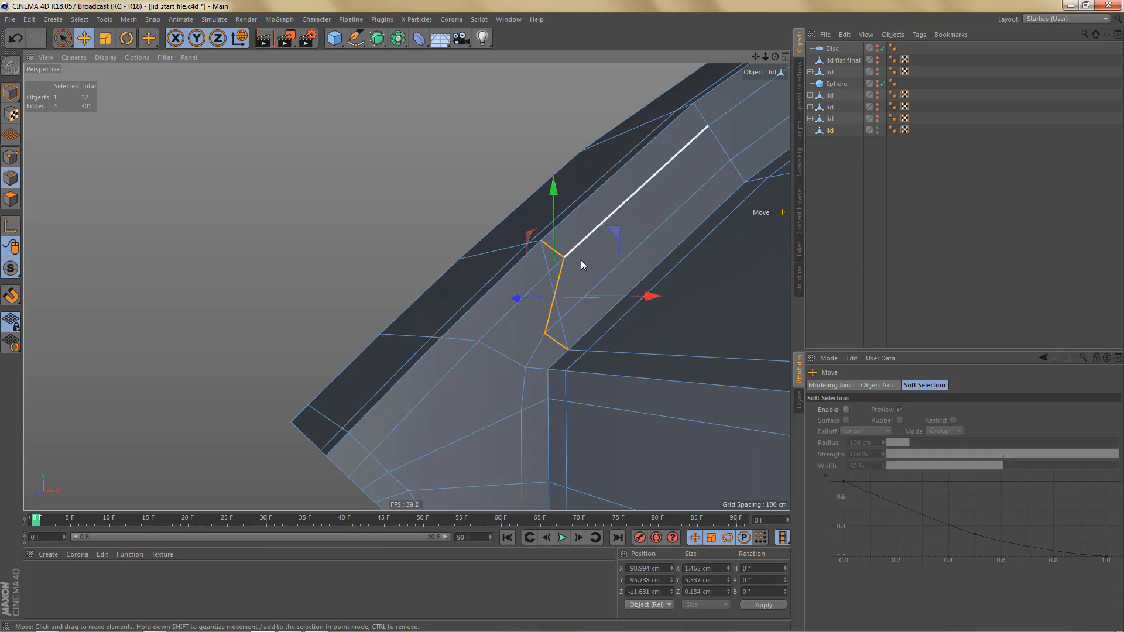
key("ctrl+z")
middle_click_drag(579, 377, 602, 293, "alt")
left_click_drag(558, 350, 559, 353, "alt")
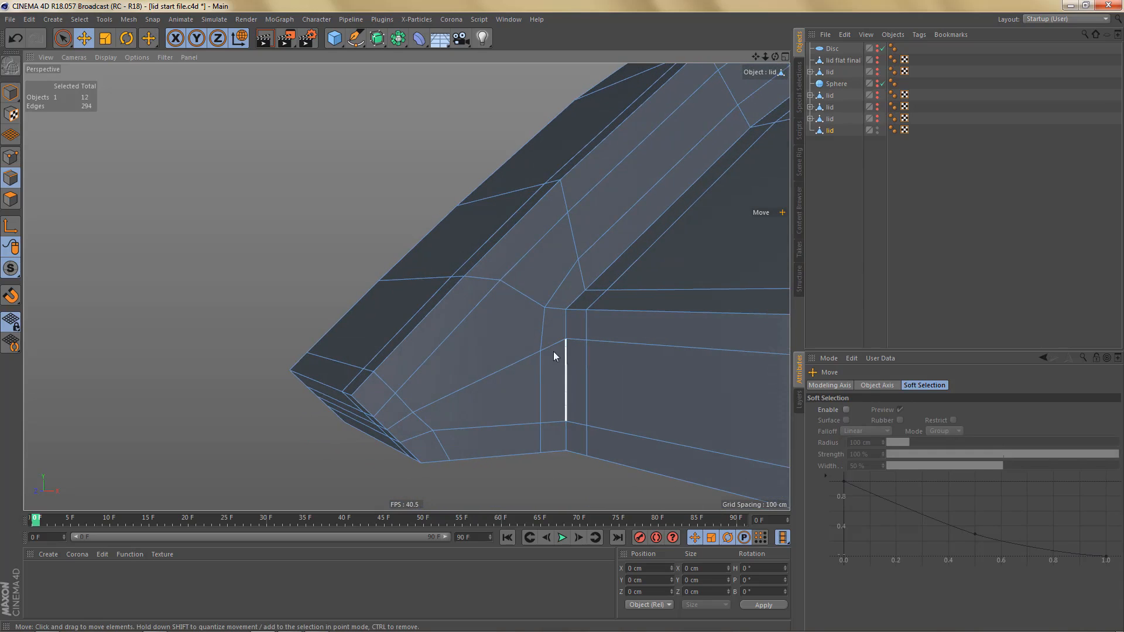
- Straighten the crosswise edge into the inner corner by cutting directly to the ridge point and dissolving the bent edges
key("k")
key("k")
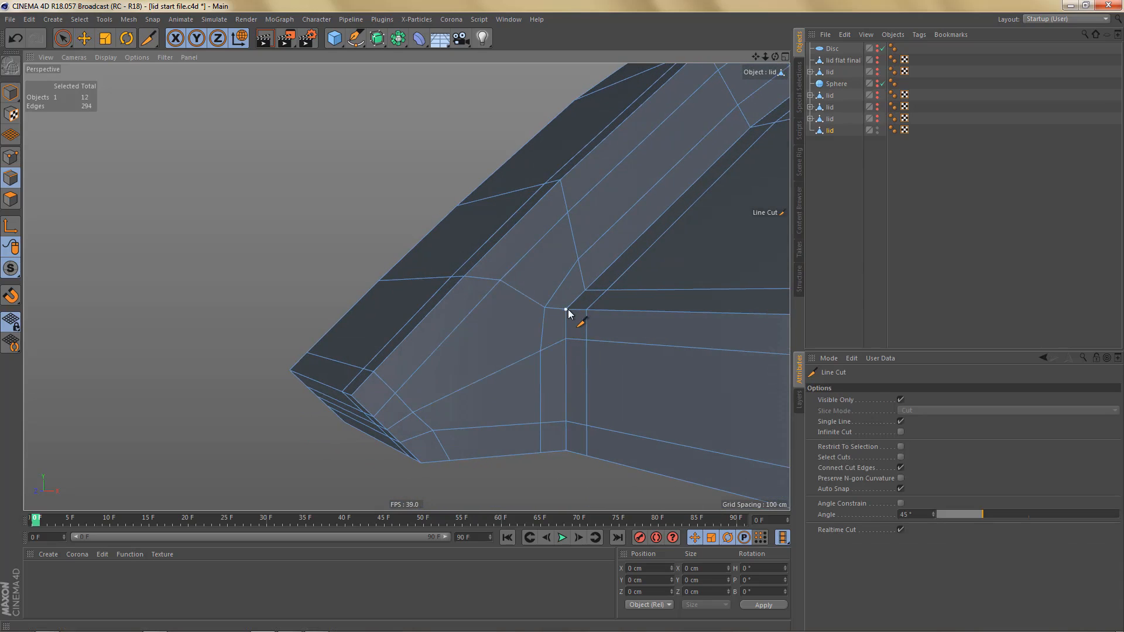
left_click(567, 310)
key("e")
double_click(492, 280)
key("ctrl+BackSpace")
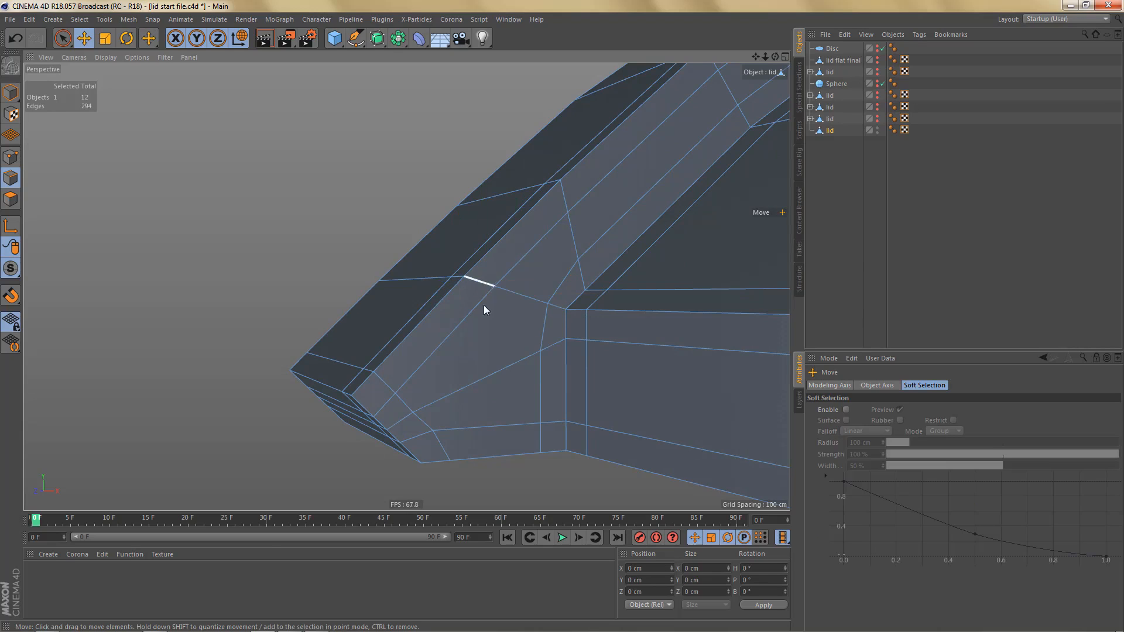
- Move the side-face point beside the inner corner along X to -100.776 cm
left_click_drag(518, 420, 506, 377, "alt")
key("Return")
left_click(547, 309)
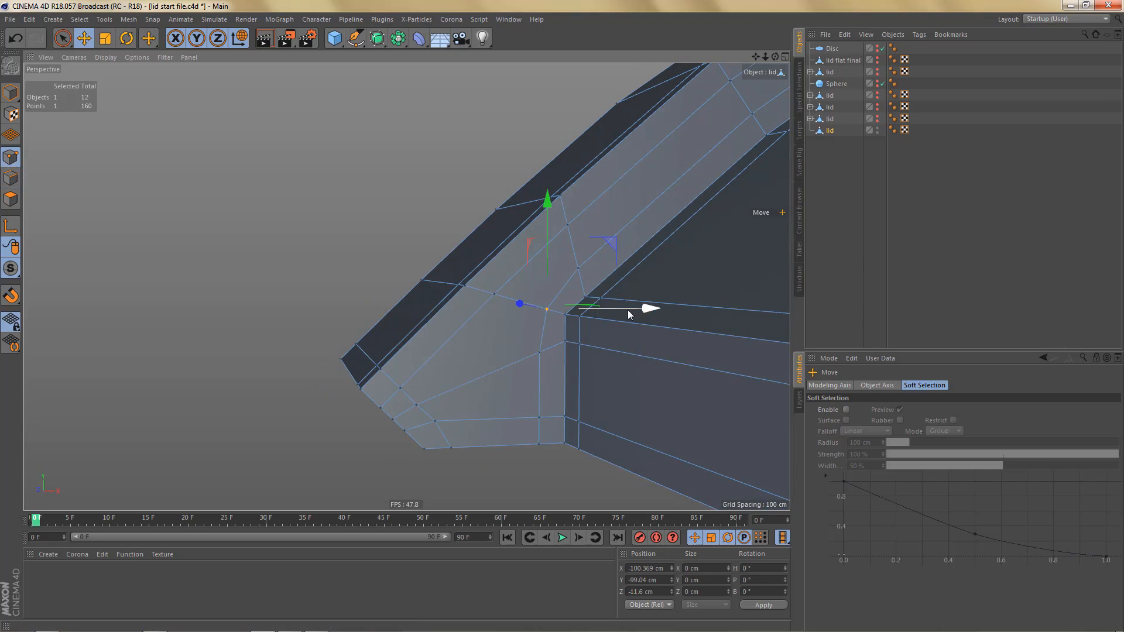
mouse_move(628, 310)
left_mouse_down("alt")
mouse_move(641, 366)
mouse_move(634, 308)
left_mouse_up("alt")
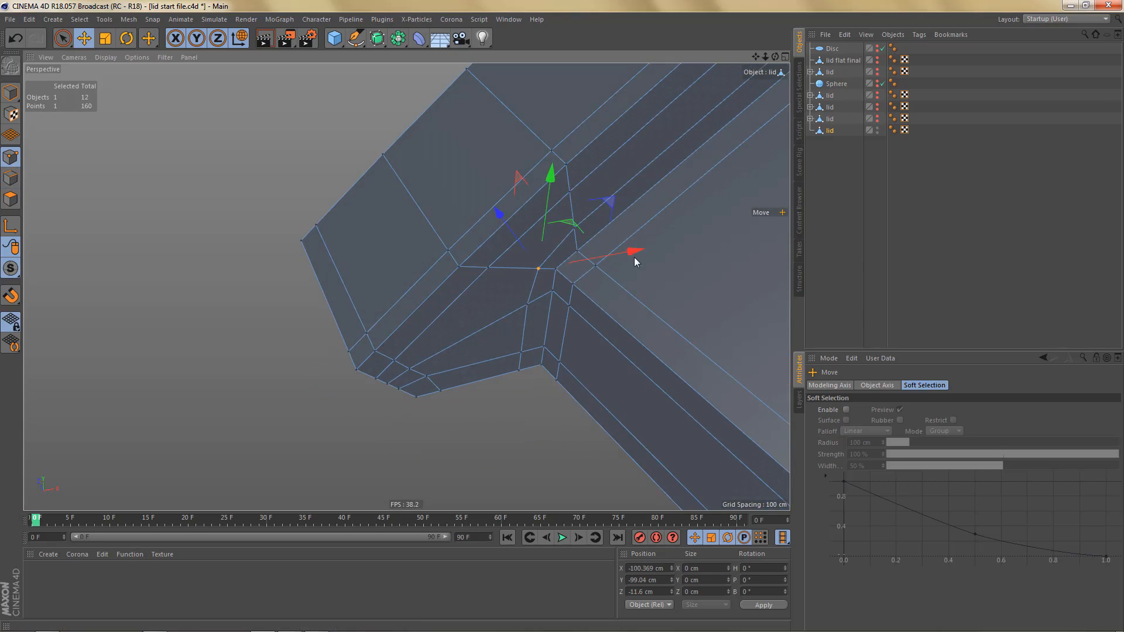
left_click_drag(634, 258, 559, 250)
- Ring-select the crosswise edges on the arm's underside and connect them at their midpoints with a lengthwise loop
left_click_drag(578, 379, 520, 337, "alt")
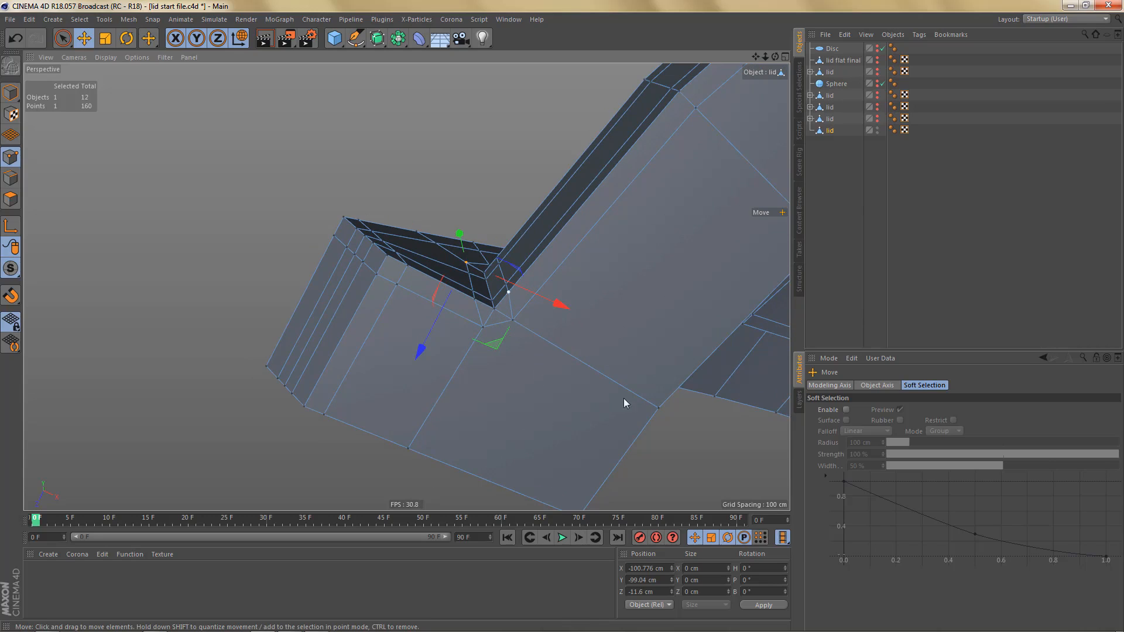
middle_click_drag(575, 424, 454, 333, "alt")
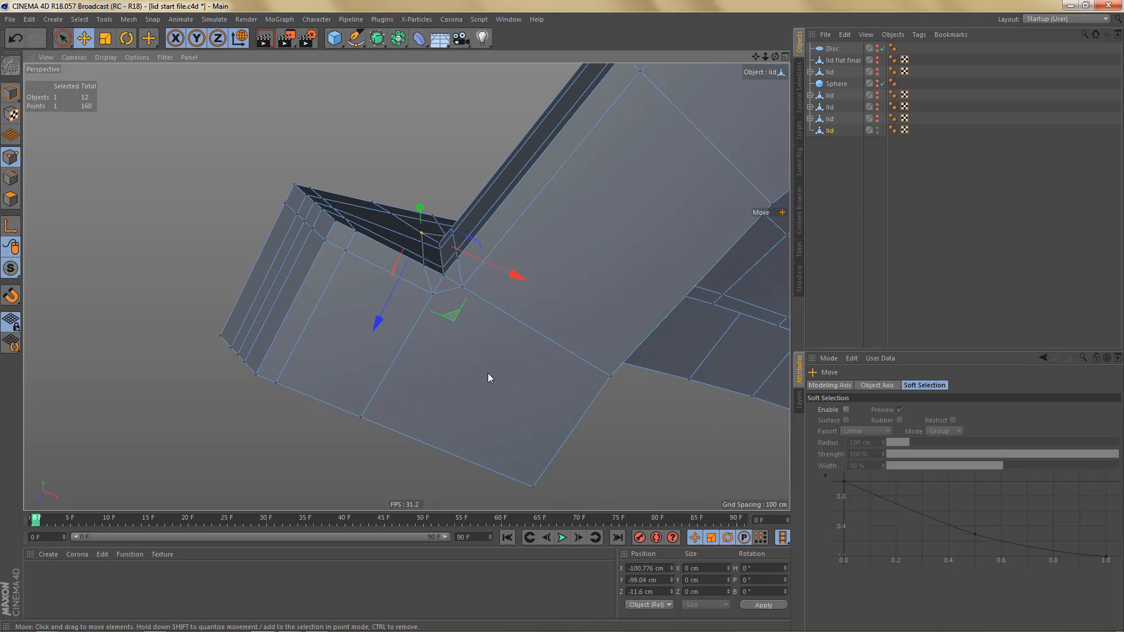
middle_click_drag(510, 356, 455, 391, "alt")
right_click_drag(472, 381, 491, 395, "alt")
middle_click_drag(491, 394, 504, 378, "alt")
left_click_drag(498, 376, 490, 388, "alt")
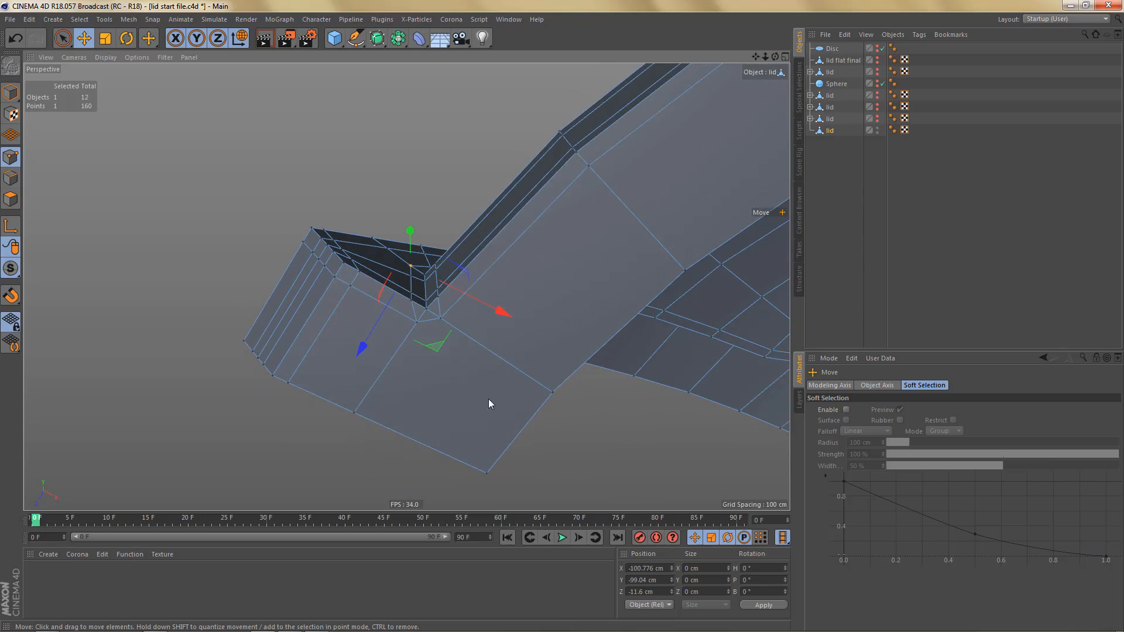
key("Return")
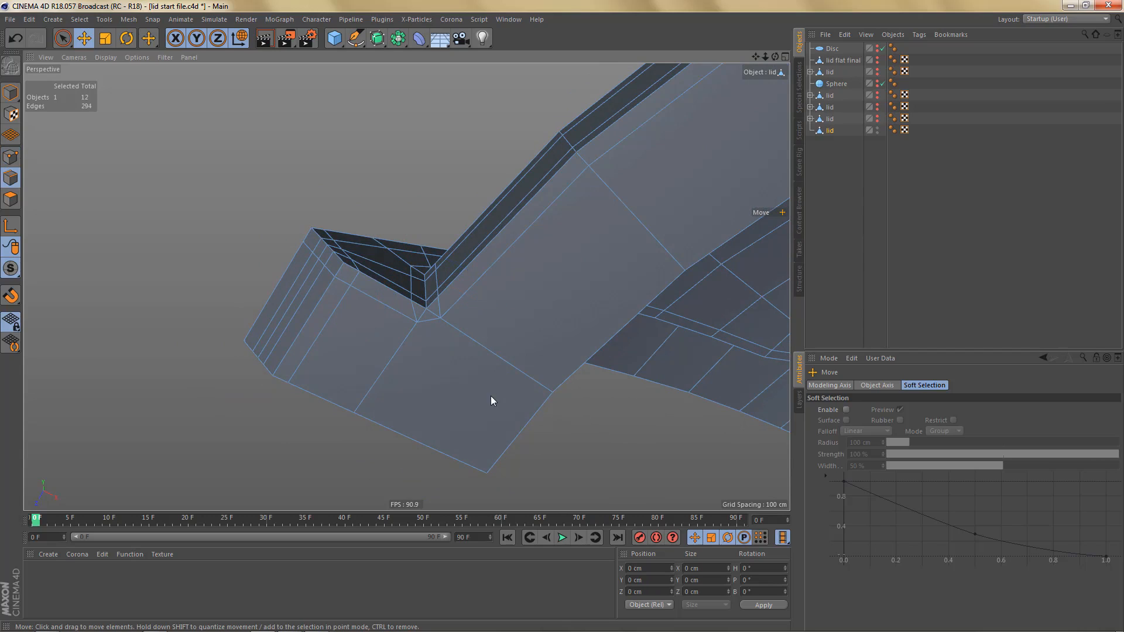
key("u")
key("b")
left_click(493, 356)
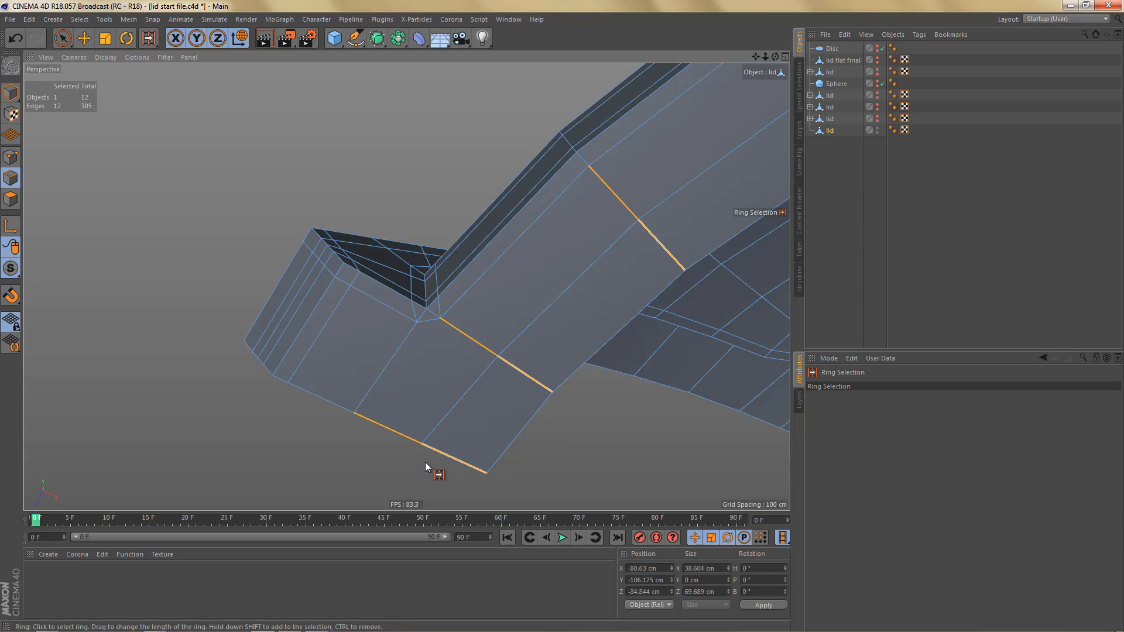
- Line-cut on the underside from the inner corner to the loop's end midpoint, and from the rim-side support point to its next midpoint
left_click_drag(431, 374, 458, 367, "alt")
scroll(458, 367, "down", 1)
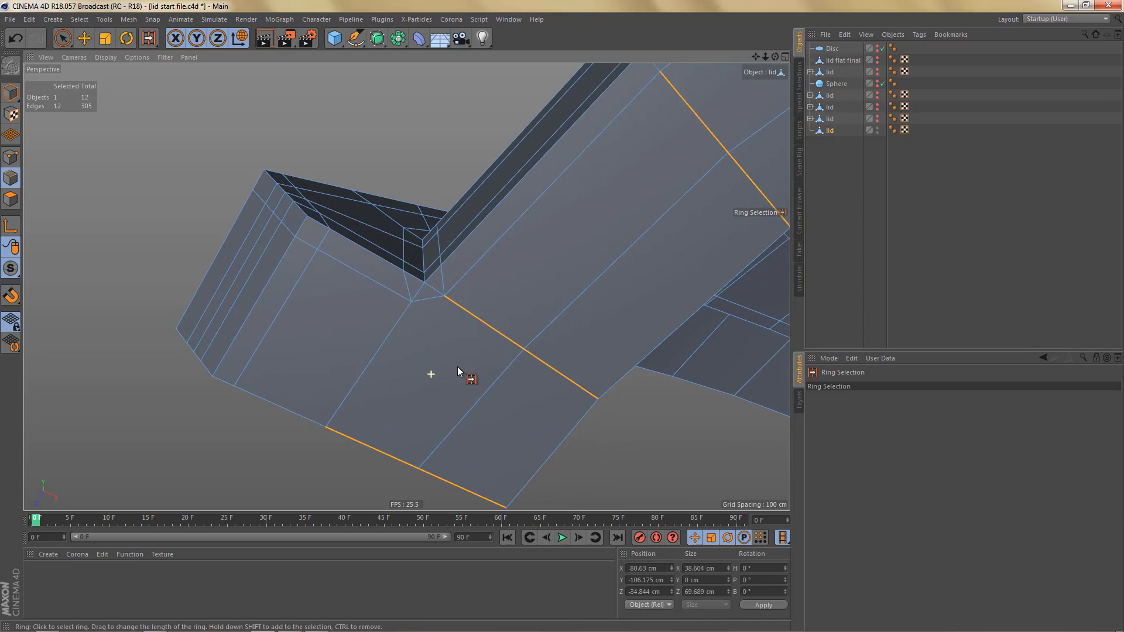
key("k")
key("k")
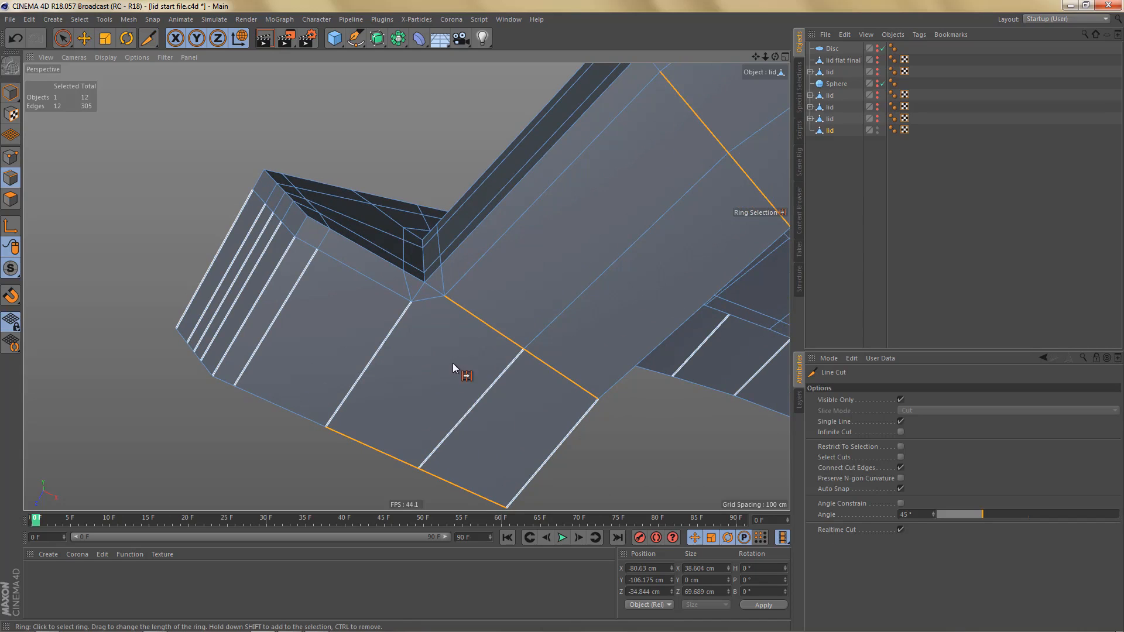
left_click(429, 284)
left_click(420, 469)
left_click(443, 266)
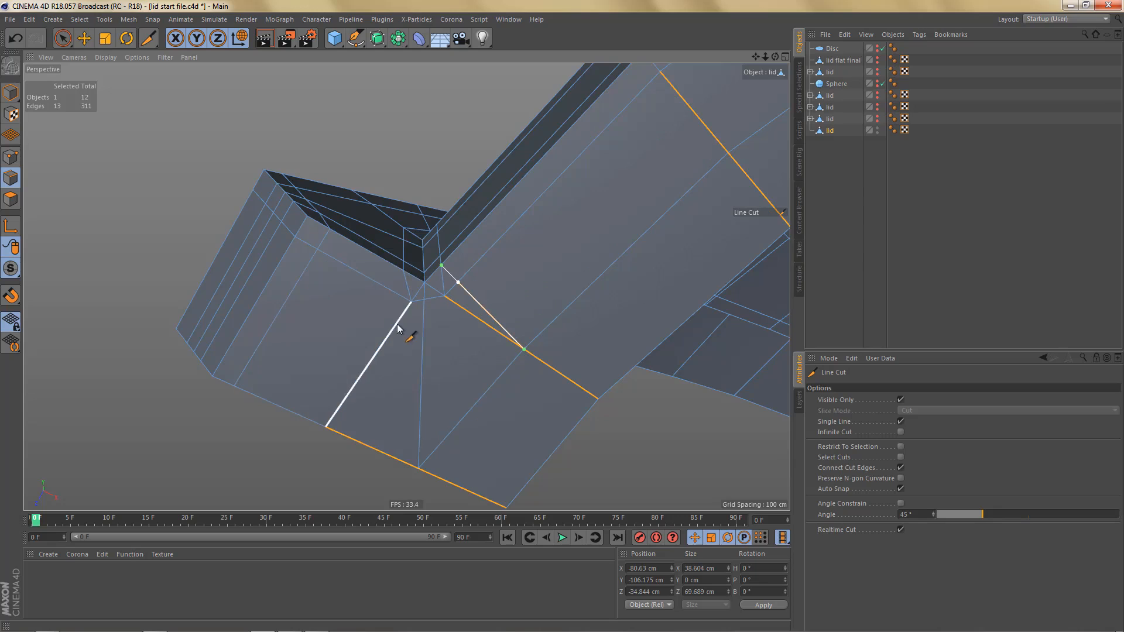
left_click_drag(403, 324, 460, 310, "alt")
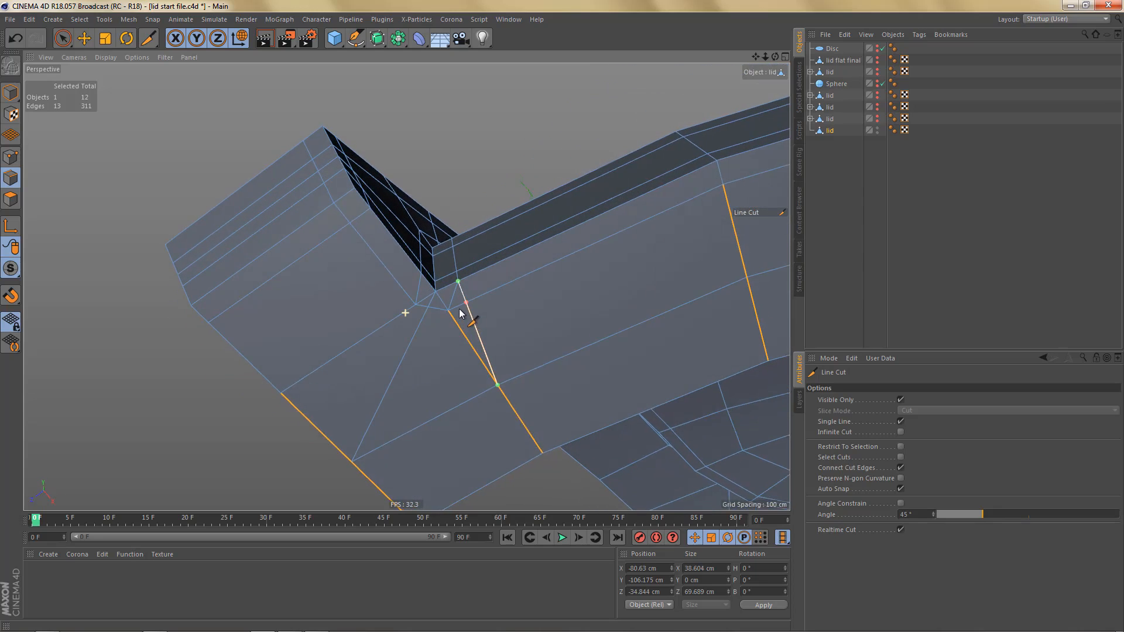
- Line-cut across the arm's underside from the support point beside the inner corner to the opposite boundary edge
left_click(421, 273)
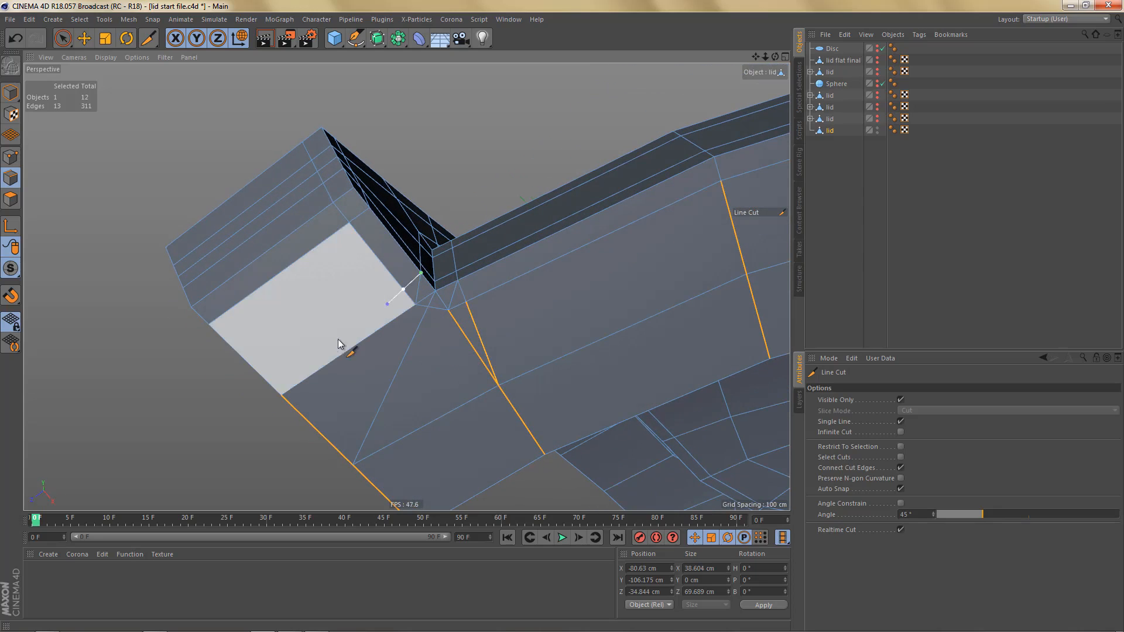
left_click(263, 380)
middle_click_drag(372, 340, 403, 321, "alt")
right_click_drag(401, 329, 398, 346, "alt")
scroll(399, 346, "up", 3)
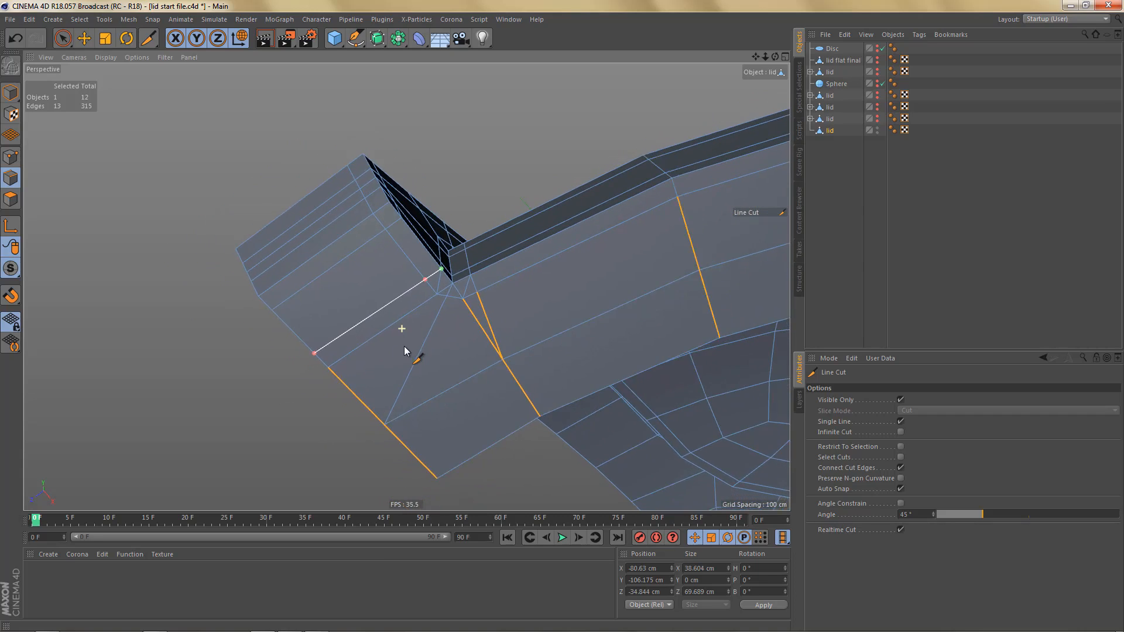
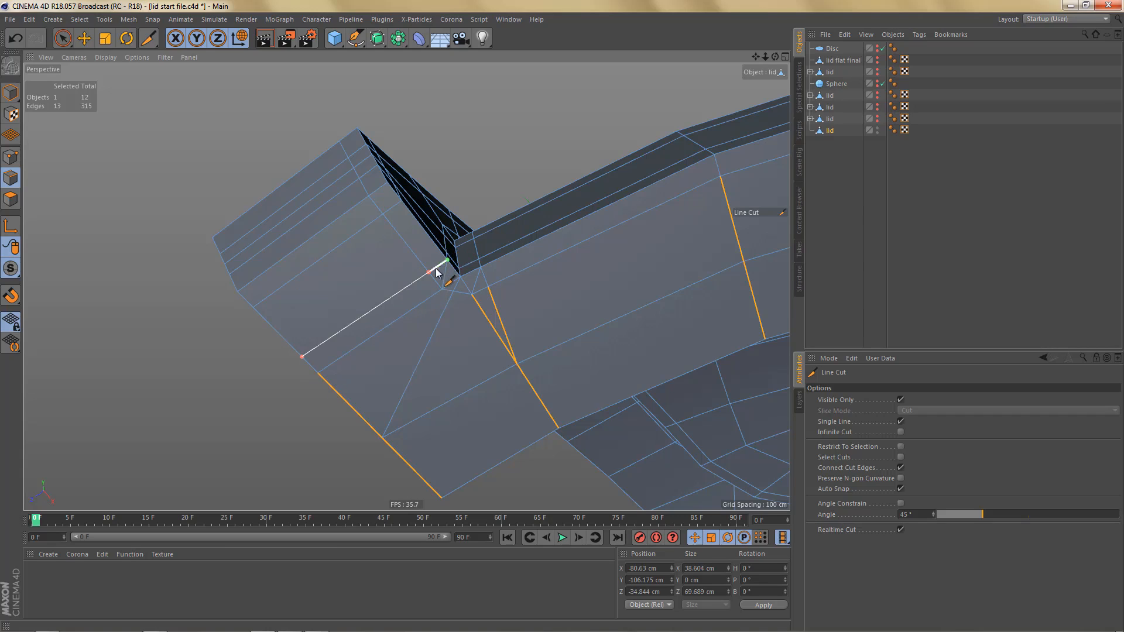
- Dissolve the recent crosswise cut on the arm's underside and the surplus short edges around the inner-corner support point
left_click_drag(474, 258, 452, 276, "alt")
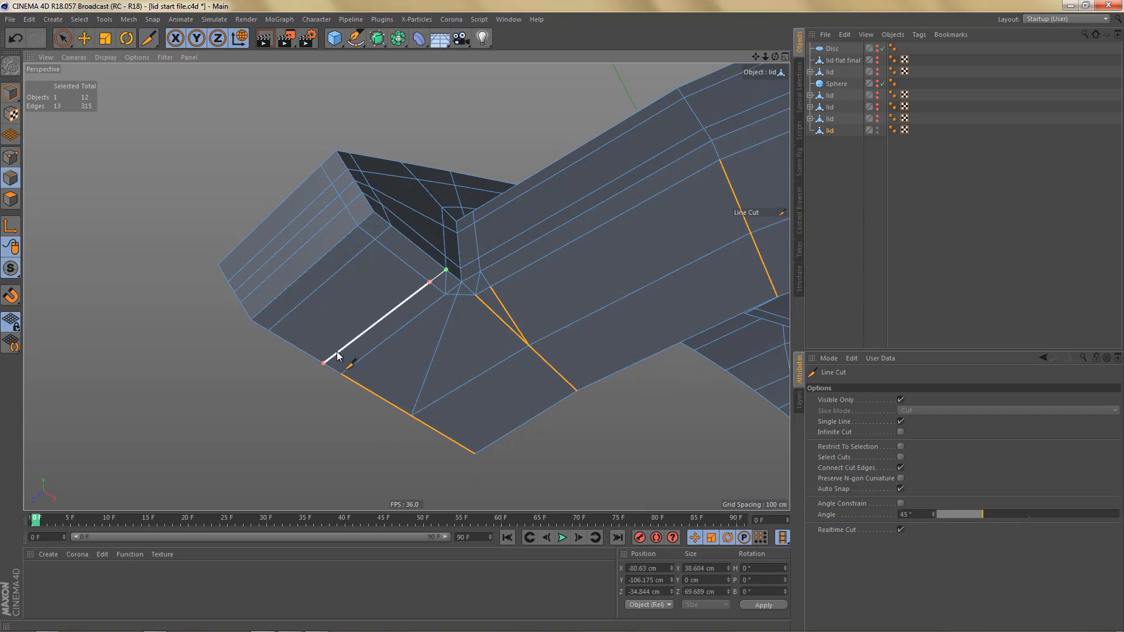
left_click_drag(445, 289, 472, 269, "alt")
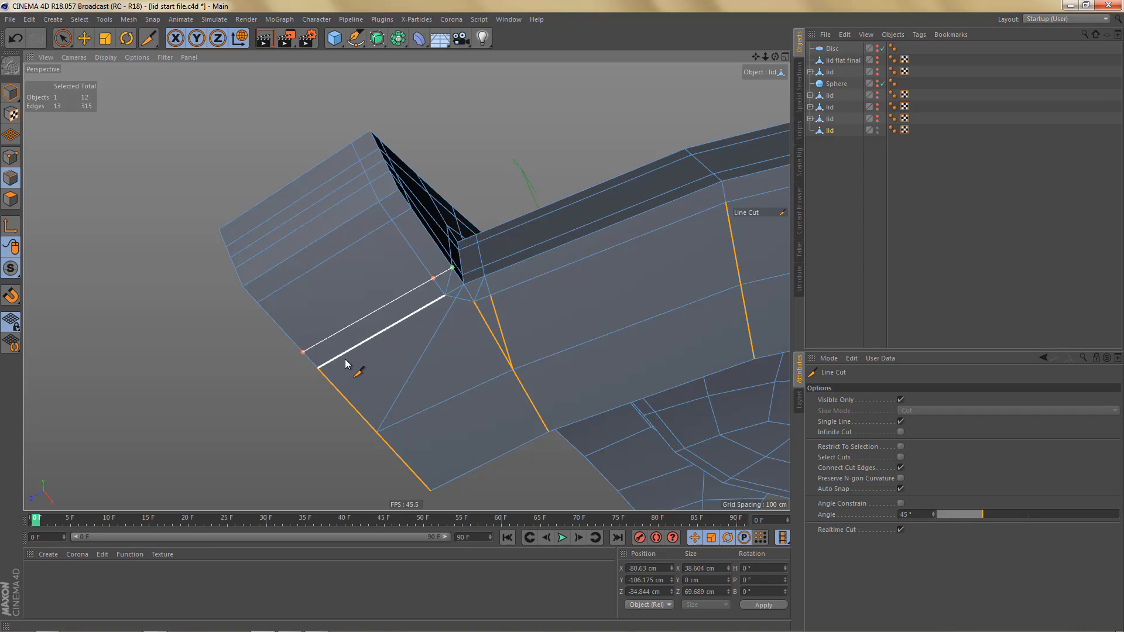
scroll(471, 299, "up", 3)
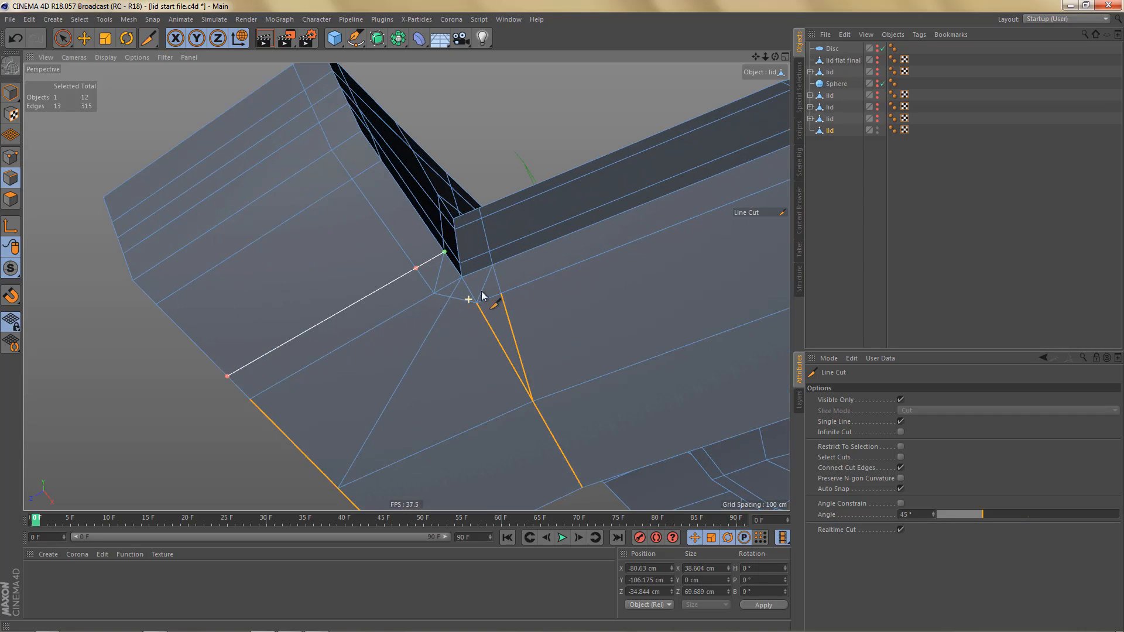
scroll(467, 310, "down", 1)
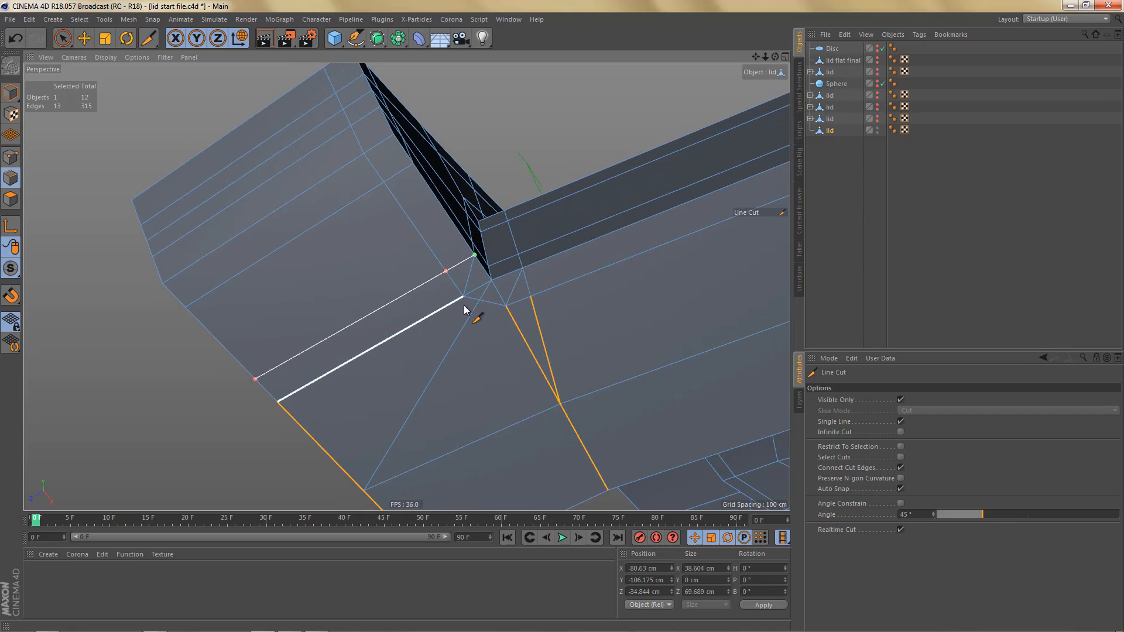
key("e")
left_click(463, 294)
key("ctrl+BackSpace")
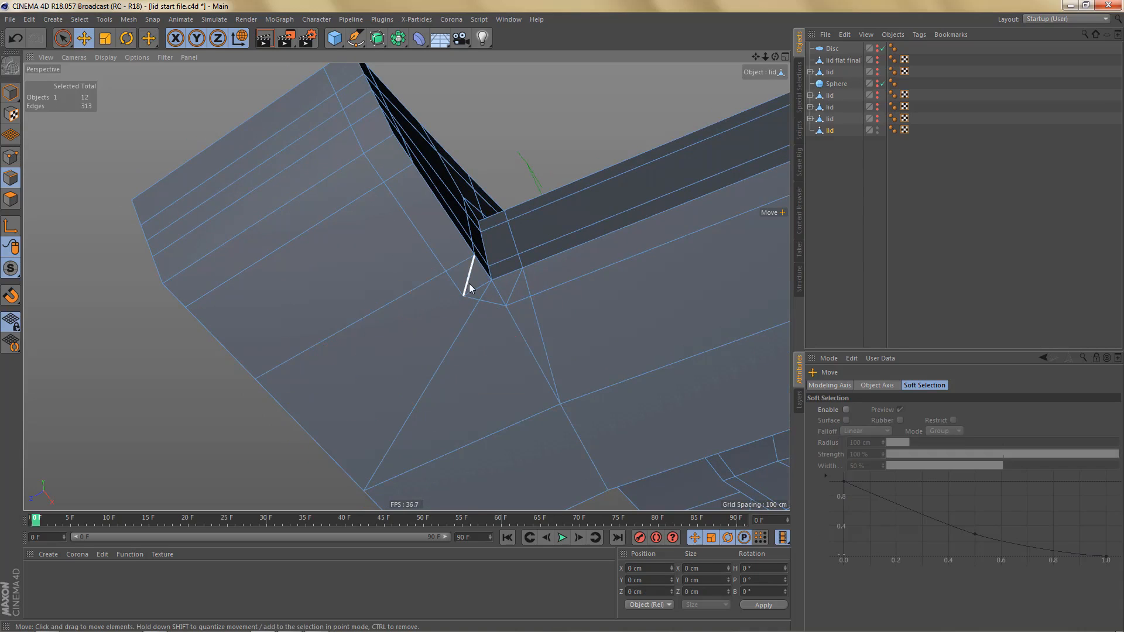
left_click(469, 284)
key("ctrl+BackSpace")
left_click(472, 294)
key("ctrl+BackSpace")
left_click(517, 326)
key("ctrl+BackSpace")
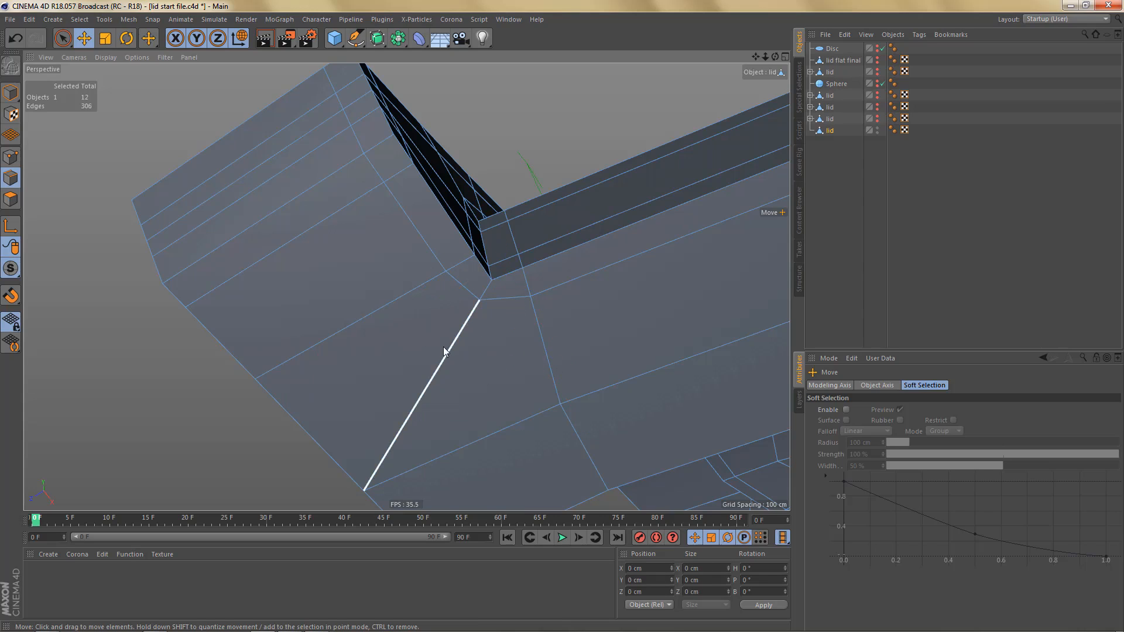
- Move the underside point beside the inner corner to X -98.271 cm and Z -10.175 cm
scroll(444, 345, "down", 5)
mouse_move(455, 332)
left_mouse_down("alt")
mouse_move(457, 247)
mouse_move(448, 351)
mouse_move(450, 330)
left_mouse_up("alt")
right_click_drag(457, 315, 536, 290, "alt")
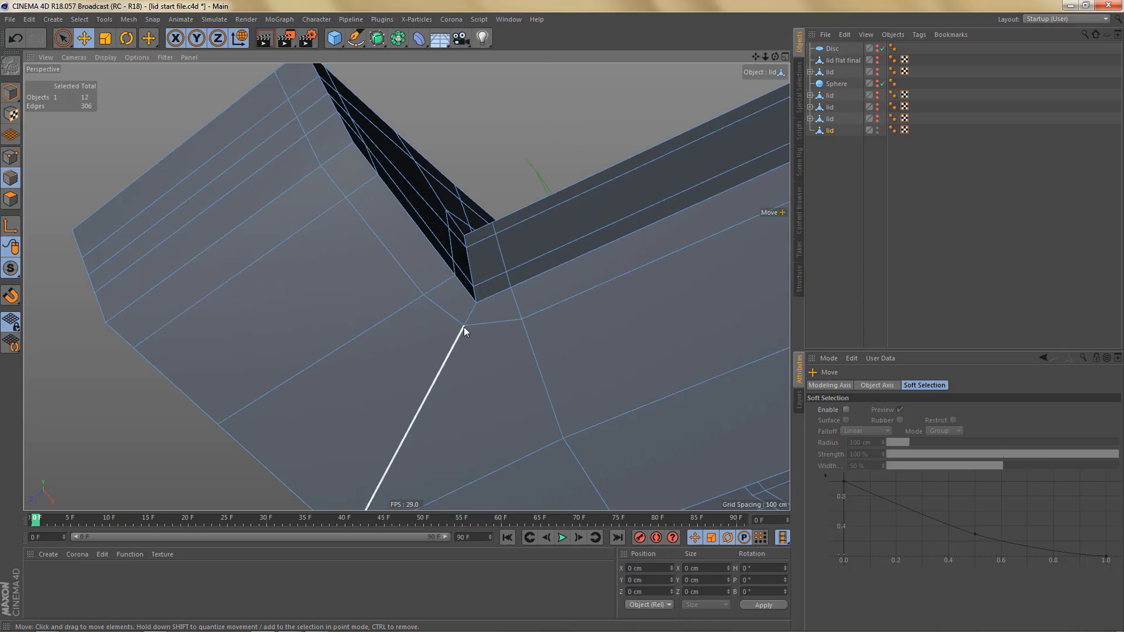
key("Return")
left_click(464, 326)
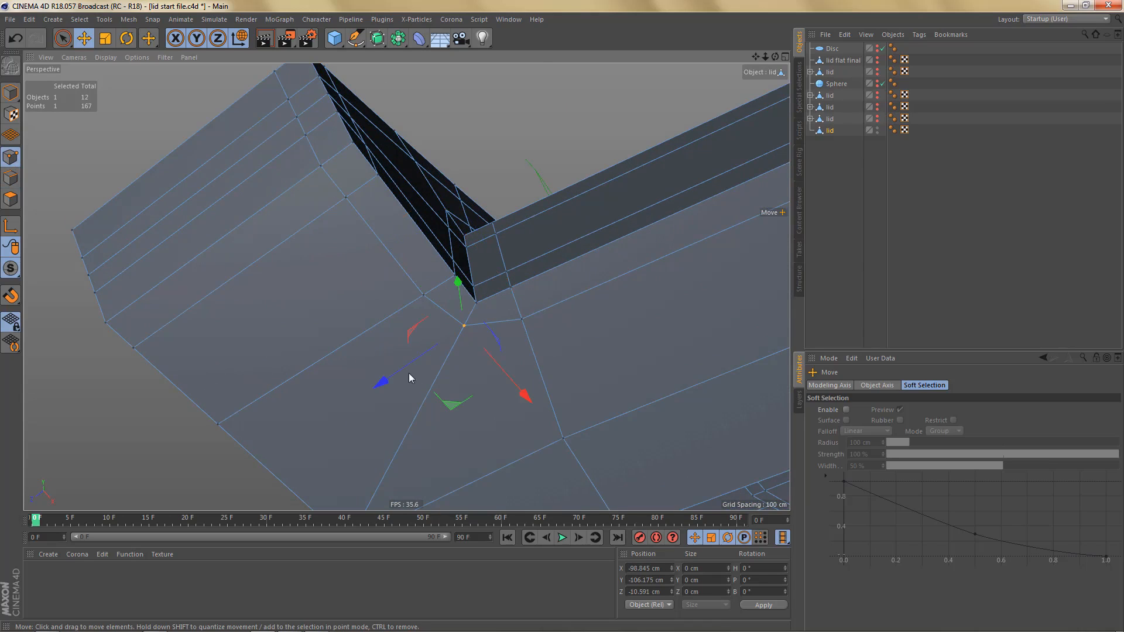
left_click_drag(393, 380, 378, 388)
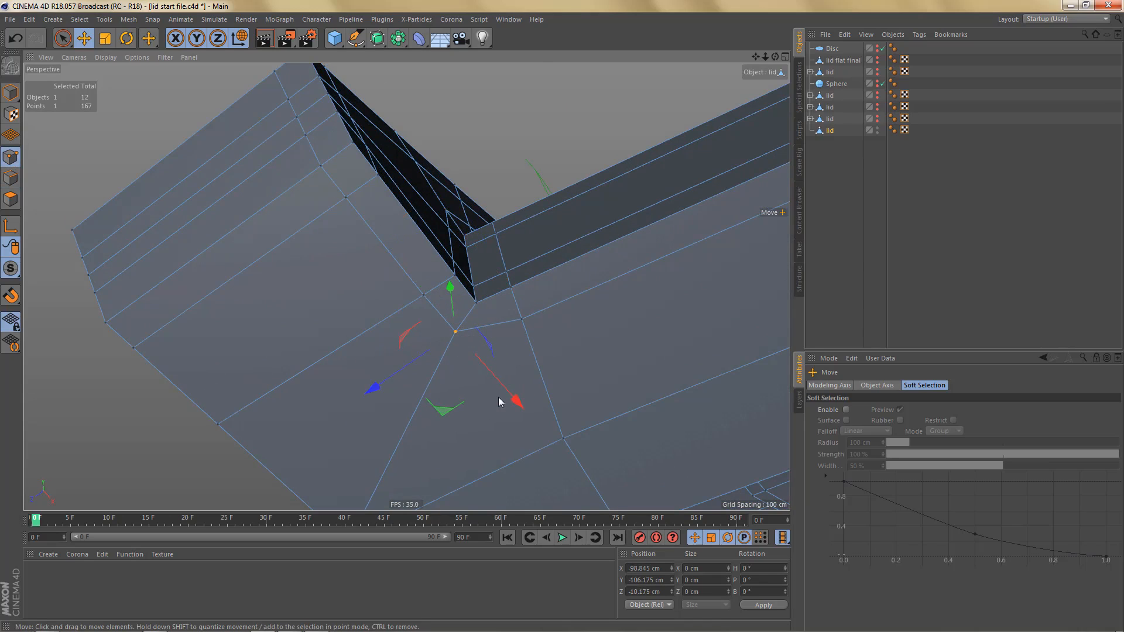
left_click_drag(499, 402, 506, 319)
- Try to replace the underside diagonal with an edge from the inner-corner point to the midpoint of the adjacent boundary edge
scroll(484, 375, "down", 3)
middle_click_drag(509, 322, 556, 234, "alt")
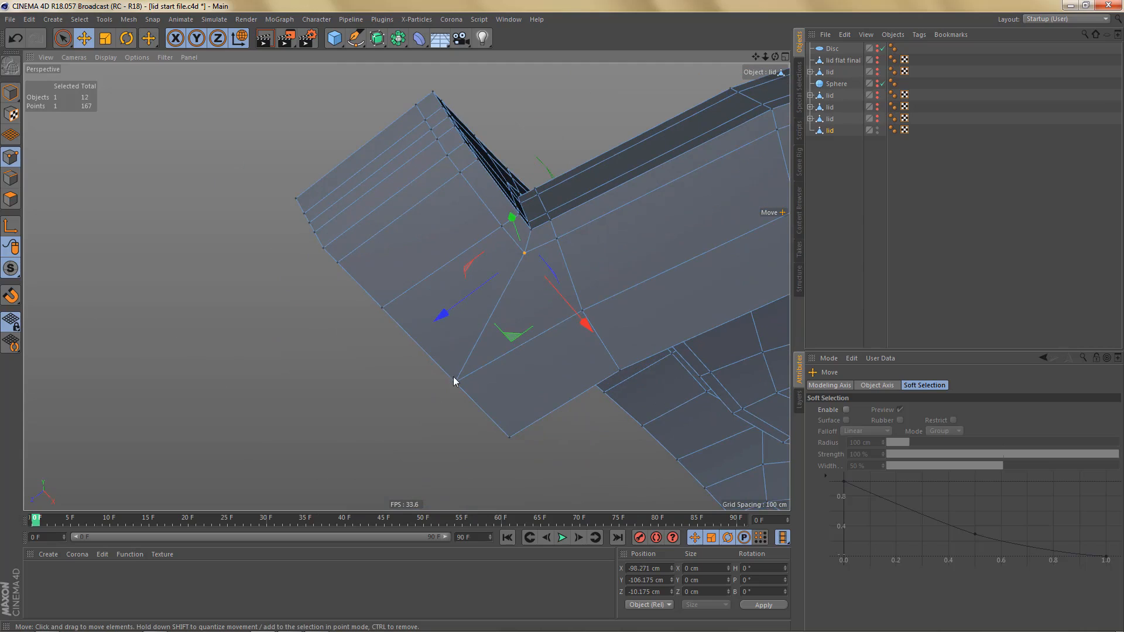
left_click_drag(482, 386, 421, 303, "alt")
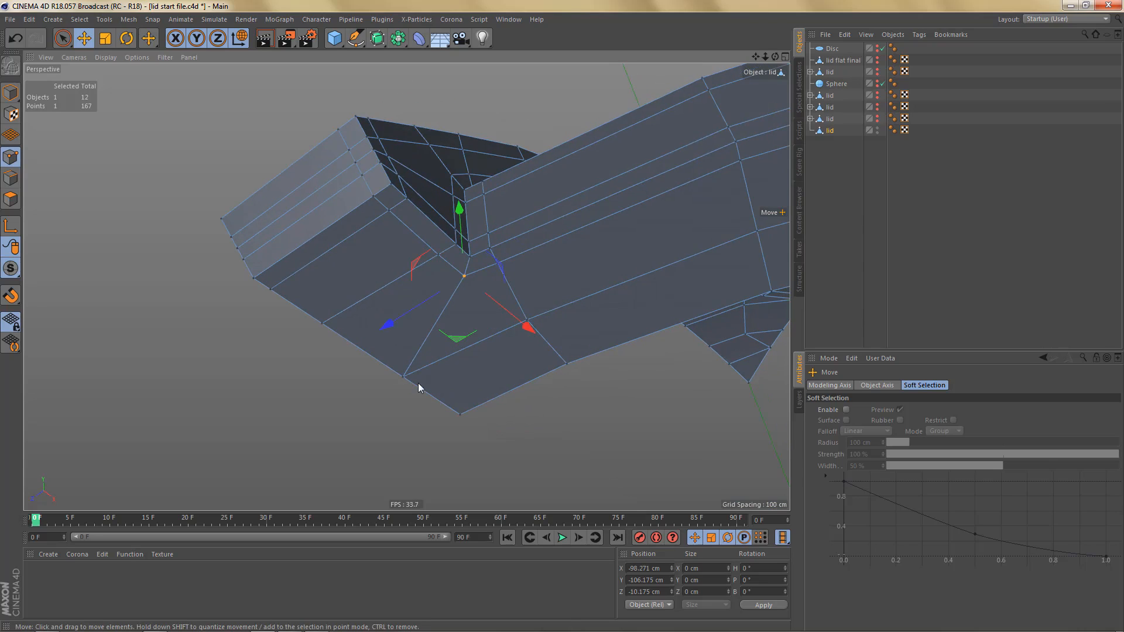
left_click_drag(418, 386, 437, 336, "alt")
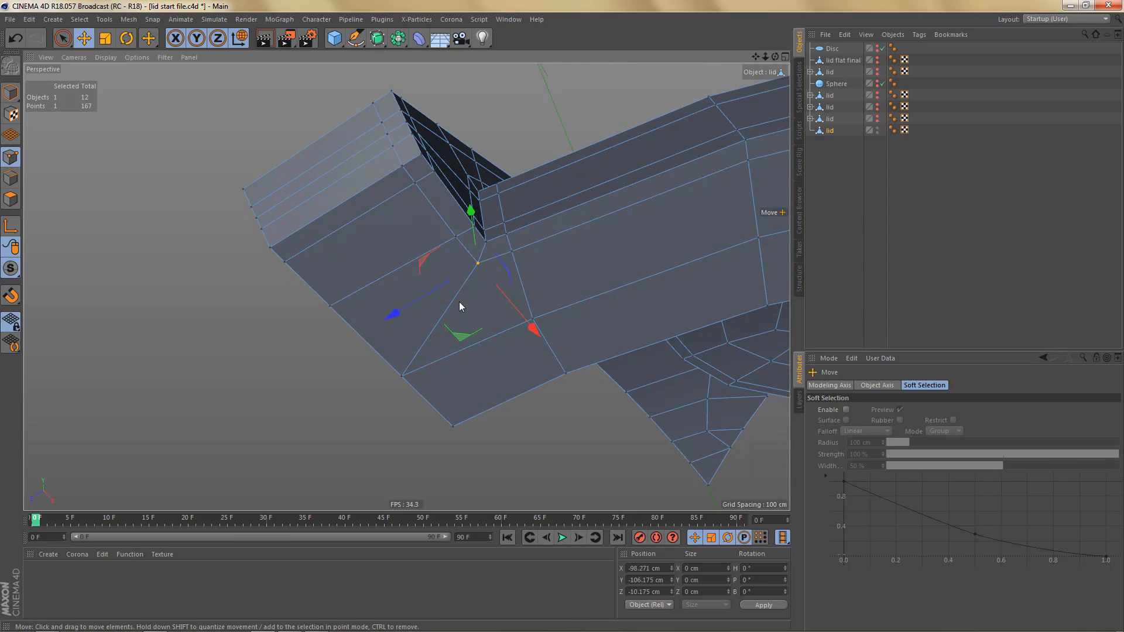
mouse_move(459, 301)
left_mouse_down("alt")
mouse_move(465, 308)
mouse_move(464, 280)
left_mouse_up("alt")
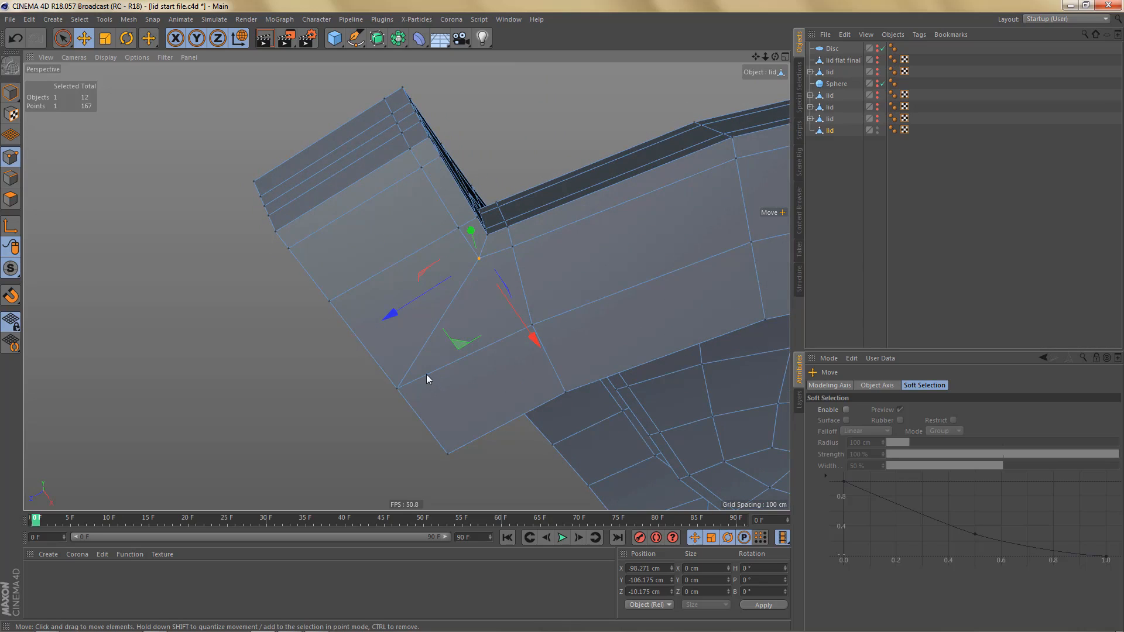
key("w")
left_click(365, 347)
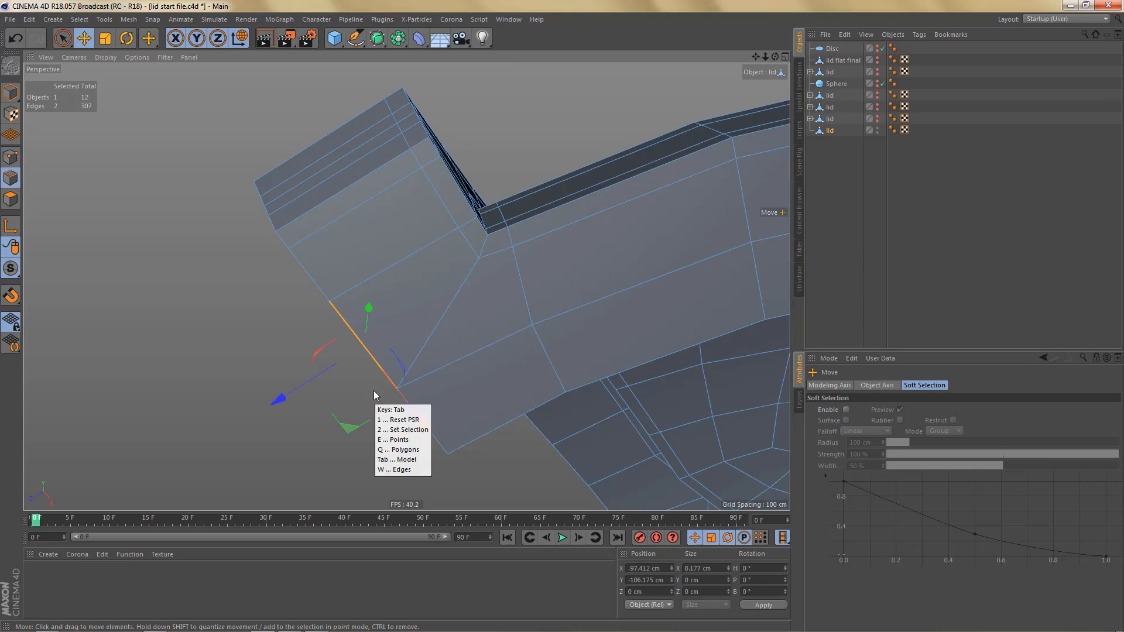
key("e")
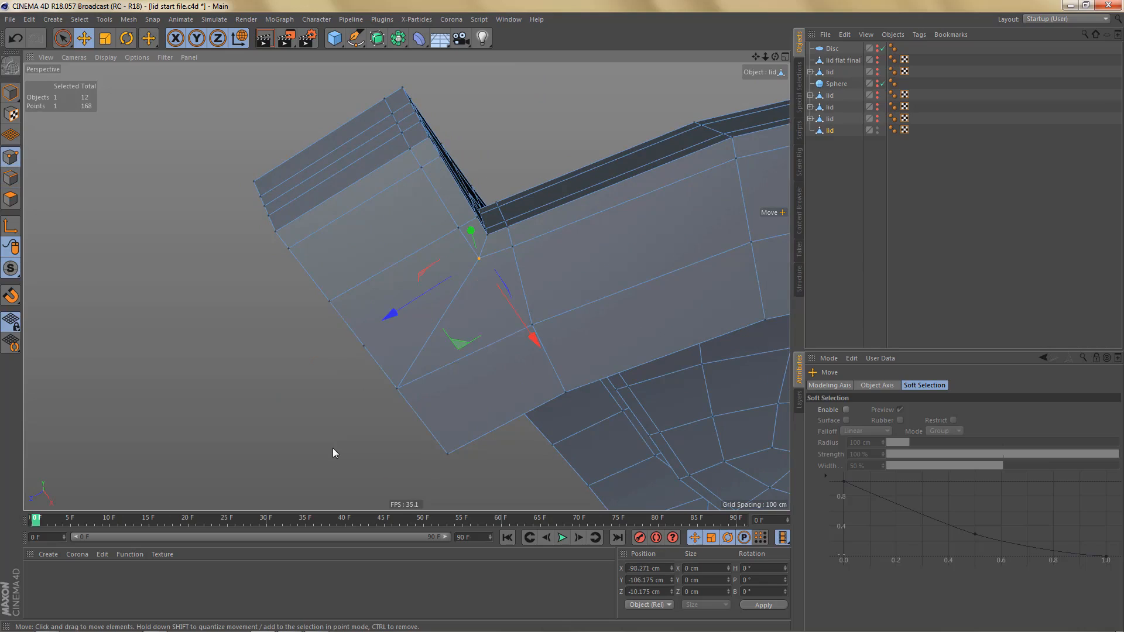
left_click(364, 347, "shift")
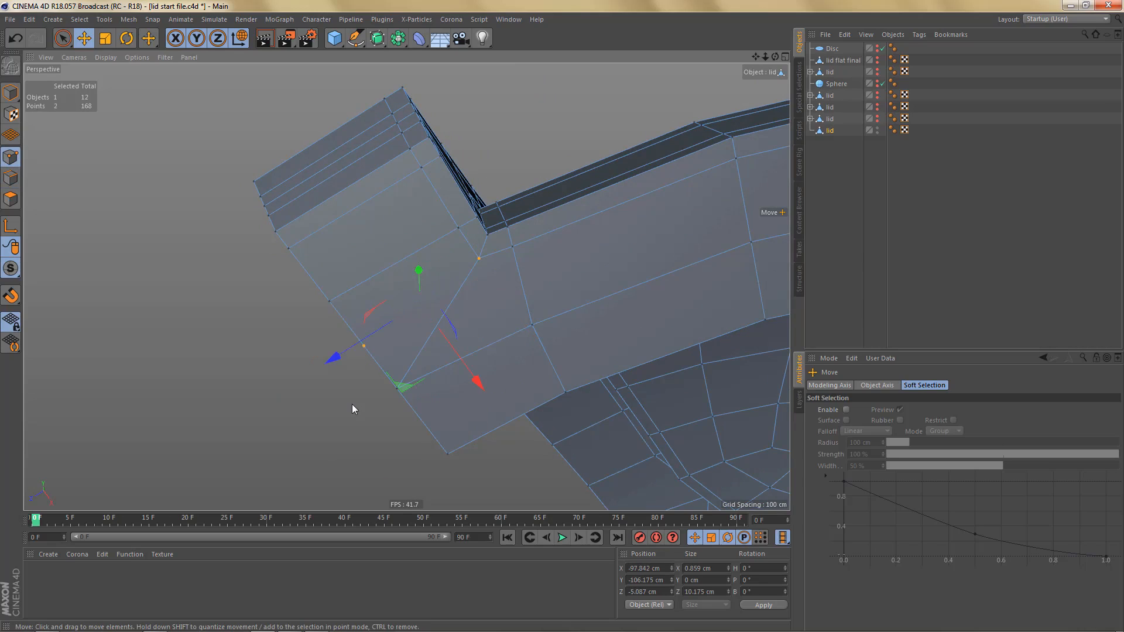
key("Return")
left_click(438, 319)
key("Delete")
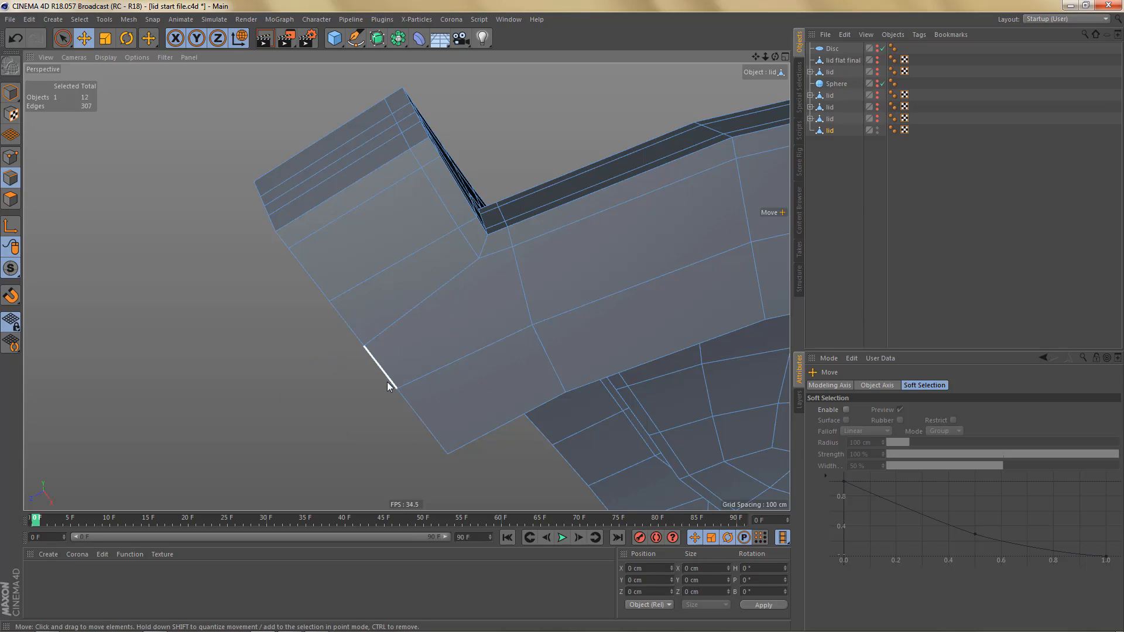
- Ring-select the underside edges between the inner corner and the lengthwise loop, and connect their midpoints with another loop
key("u")
key("b")
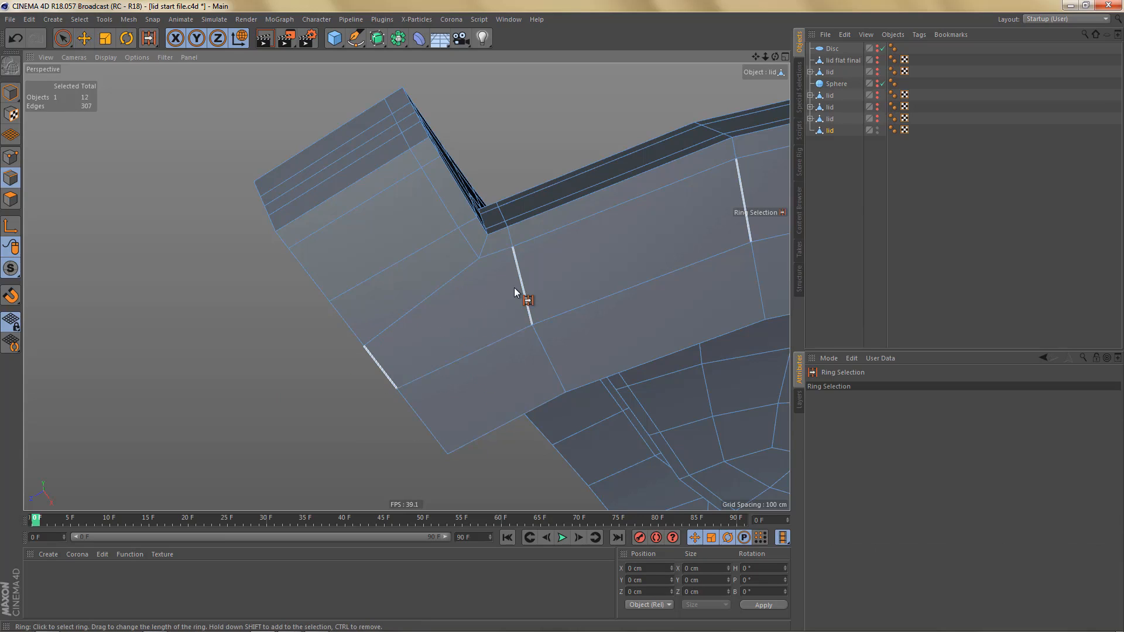
left_click(515, 288)
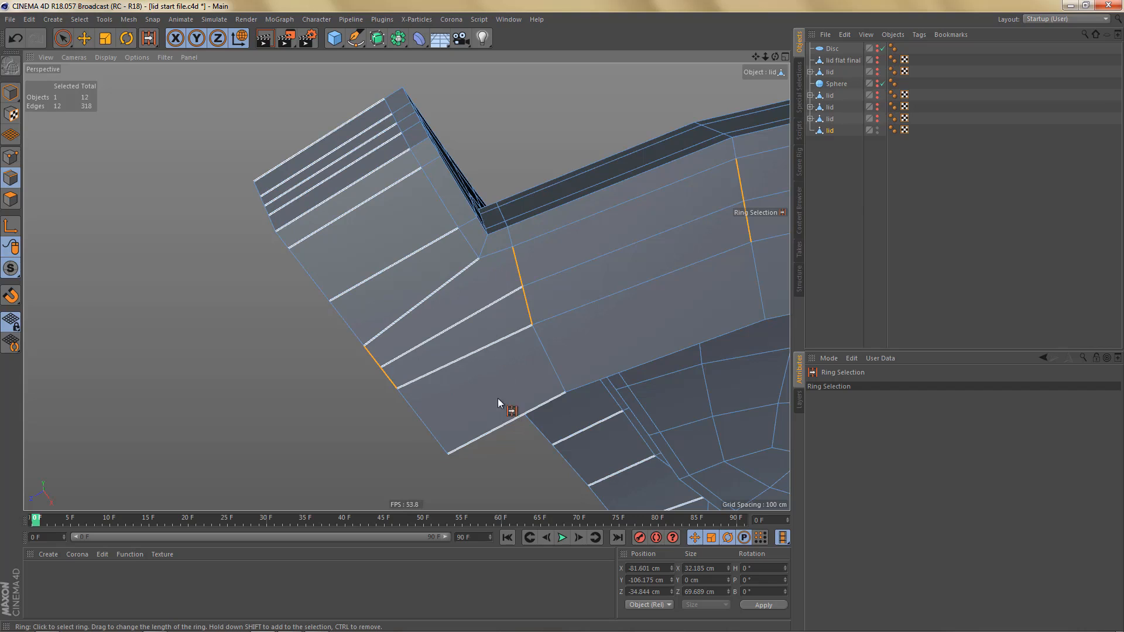
- Undo the added midpoint loop and the rerouting of the underside diagonal
key("ctrl+z")
key("ctrl+z")
key("ctrl+z")
scroll(411, 350, "down", 3)
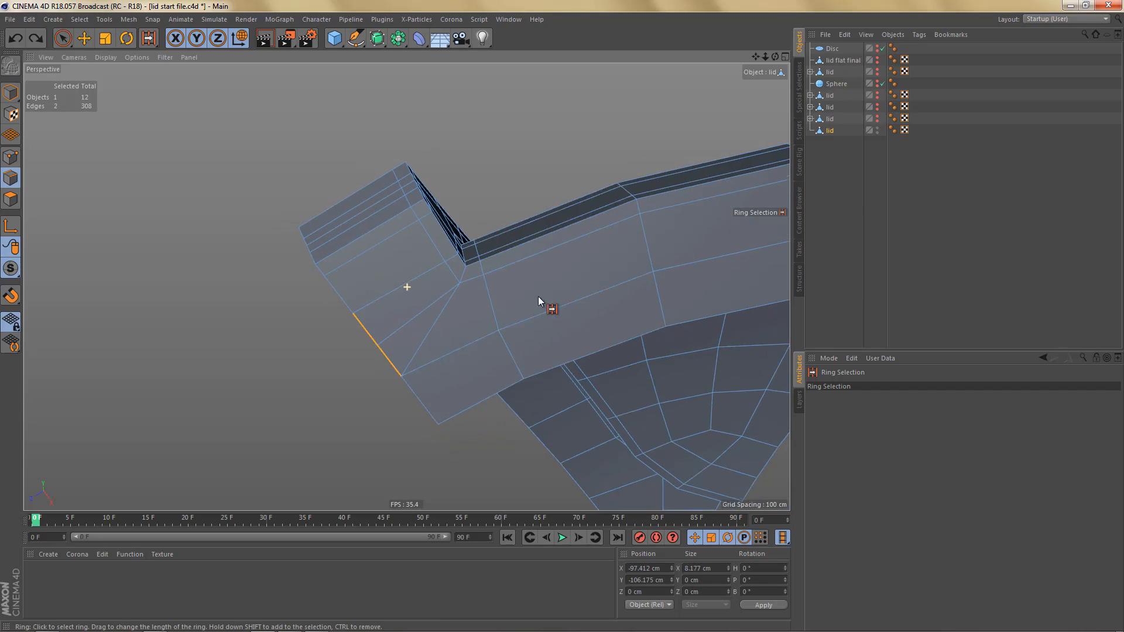
scroll(531, 307, "up", 1)
scroll(482, 301, "up", 2)
right_click_drag(506, 296, 512, 295, "alt")
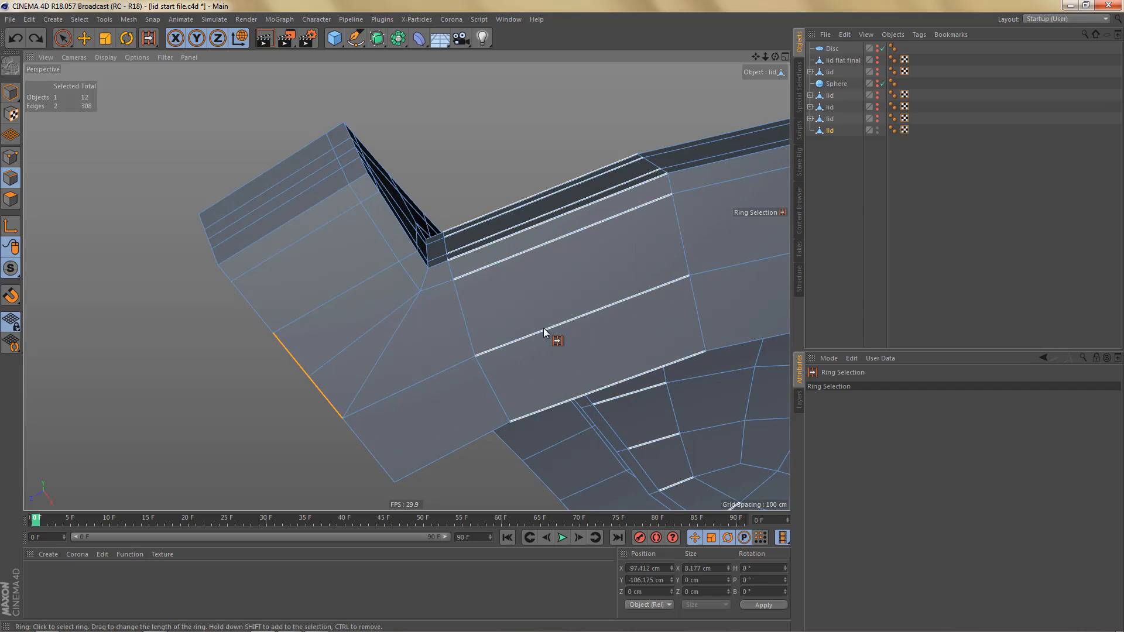
scroll(466, 353, "down", 3)
left_click_drag(527, 319, 528, 372, "alt")
left_click_drag(413, 344, 588, 362, "alt")
- Rotate the one-eighth lid segment to a heading of 45° in the top view
middle_click(595, 231)
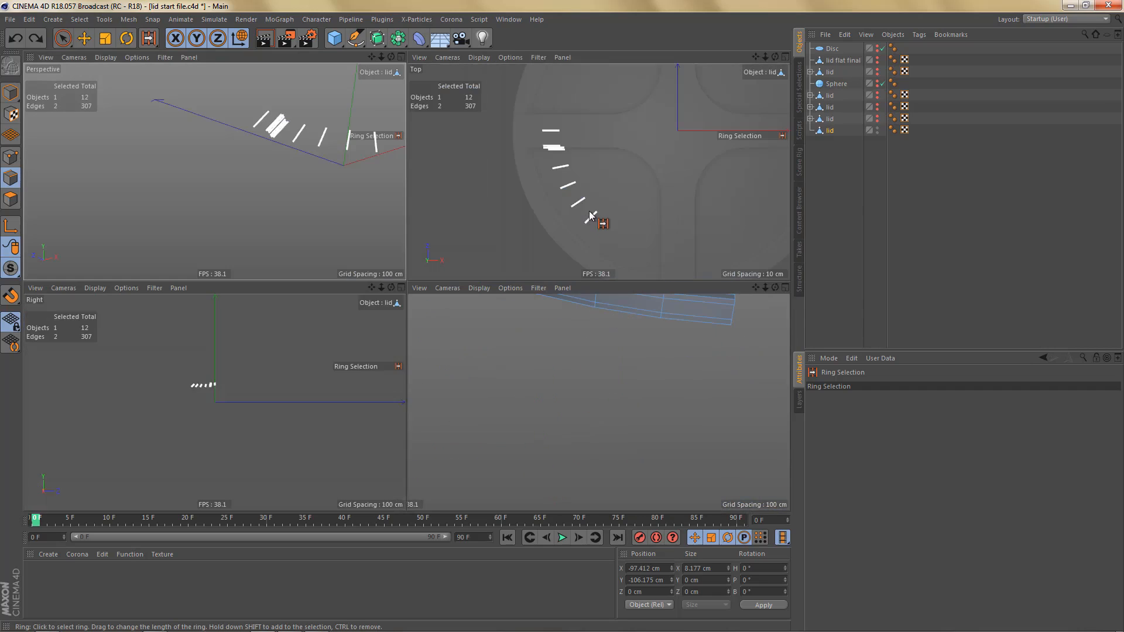
middle_click(597, 200)
scroll(574, 293, "down", 5)
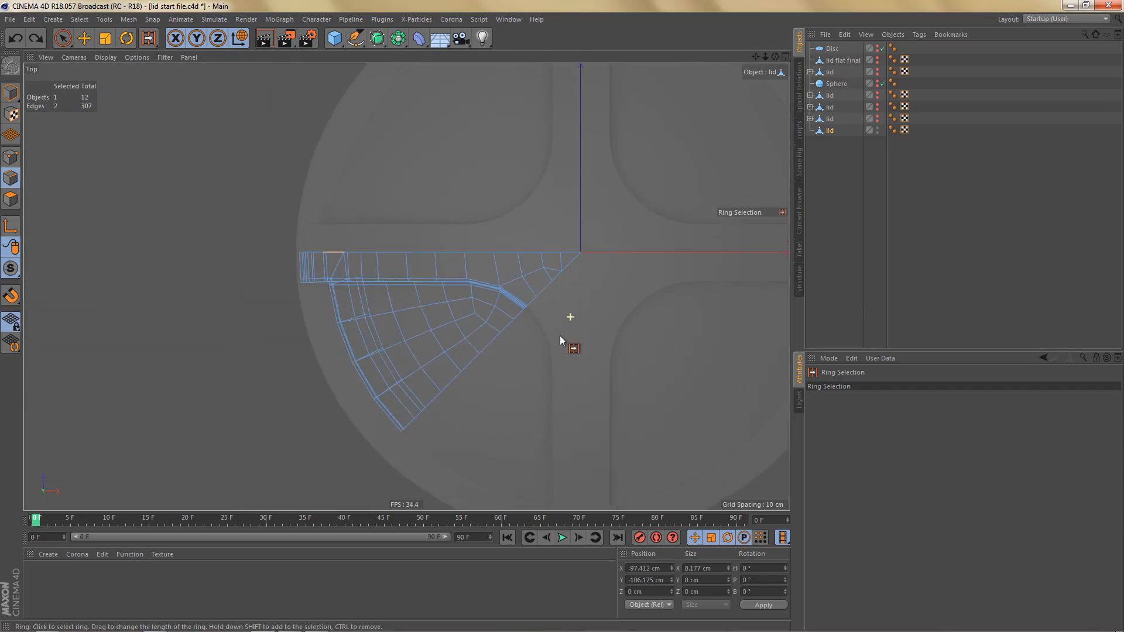
middle_click_drag(562, 343, 560, 361, "alt")
key("v")
key("m")
key("r")
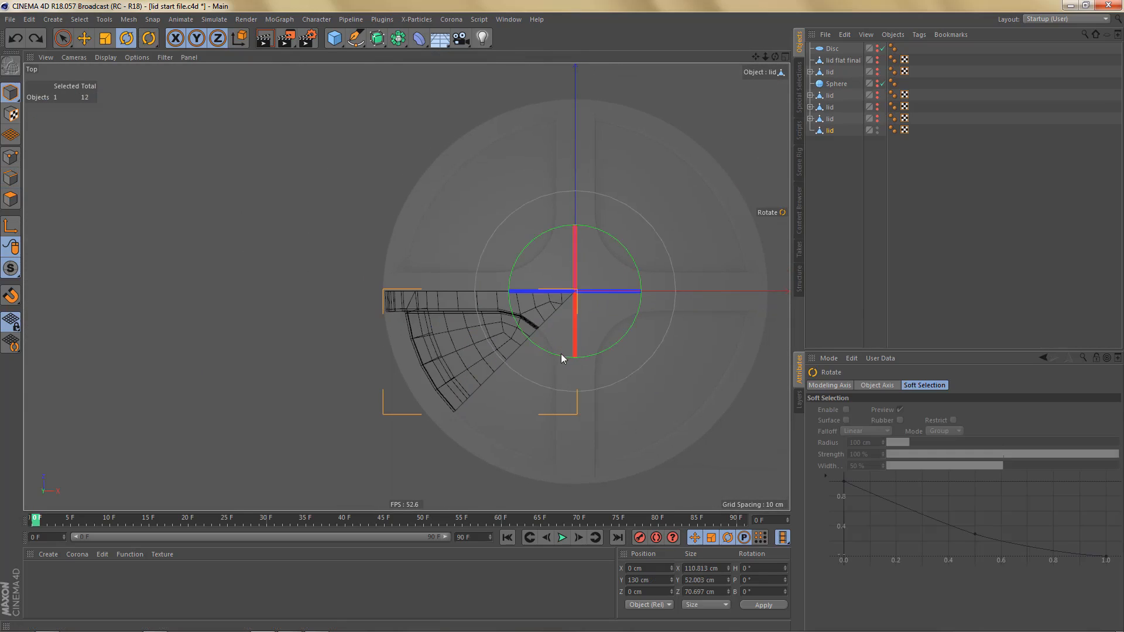
left_click_drag(556, 355, 602, 359)
left_click_drag(613, 356, 609, 356)
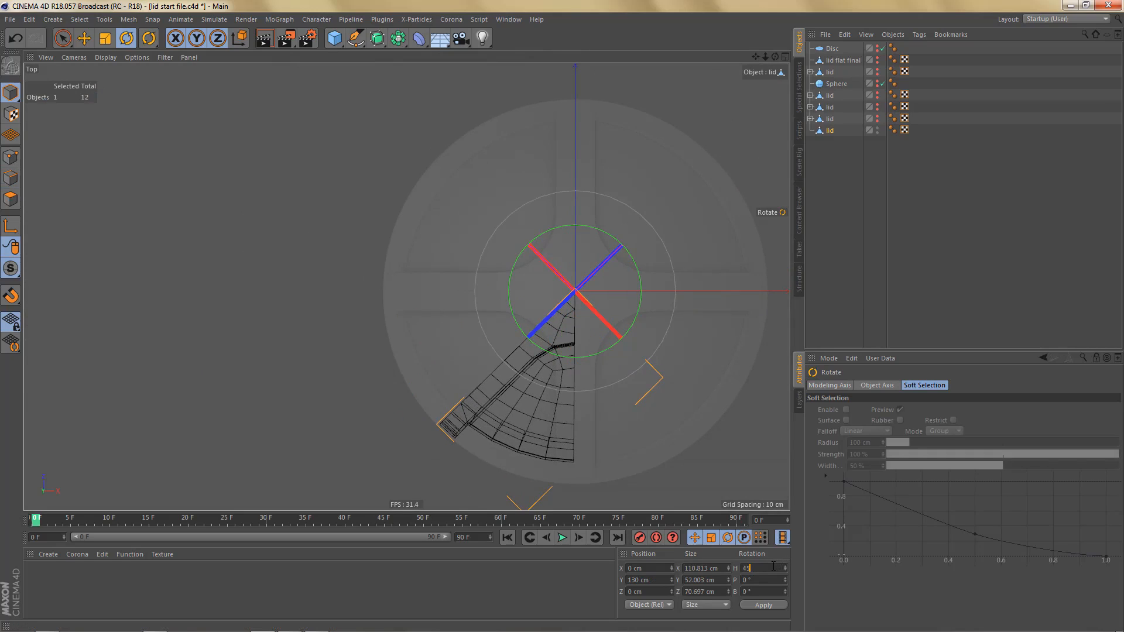
key("Return")
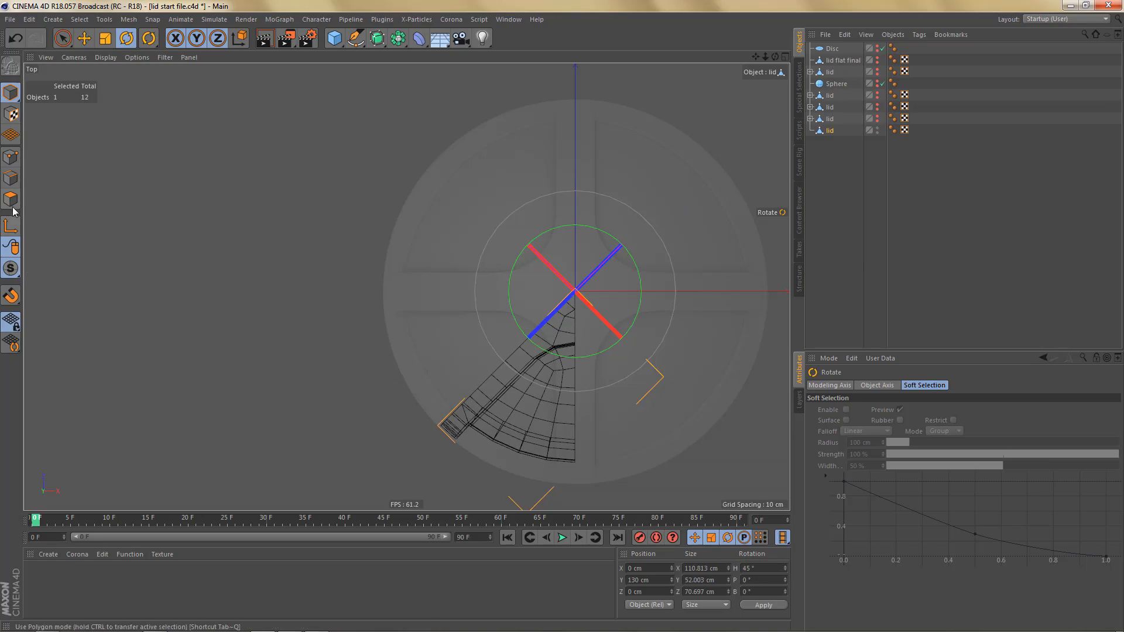
- Reset only the segment's axis to a heading of 0°, leaving its geometry in place
left_click_drag(759, 569, 718, 567)
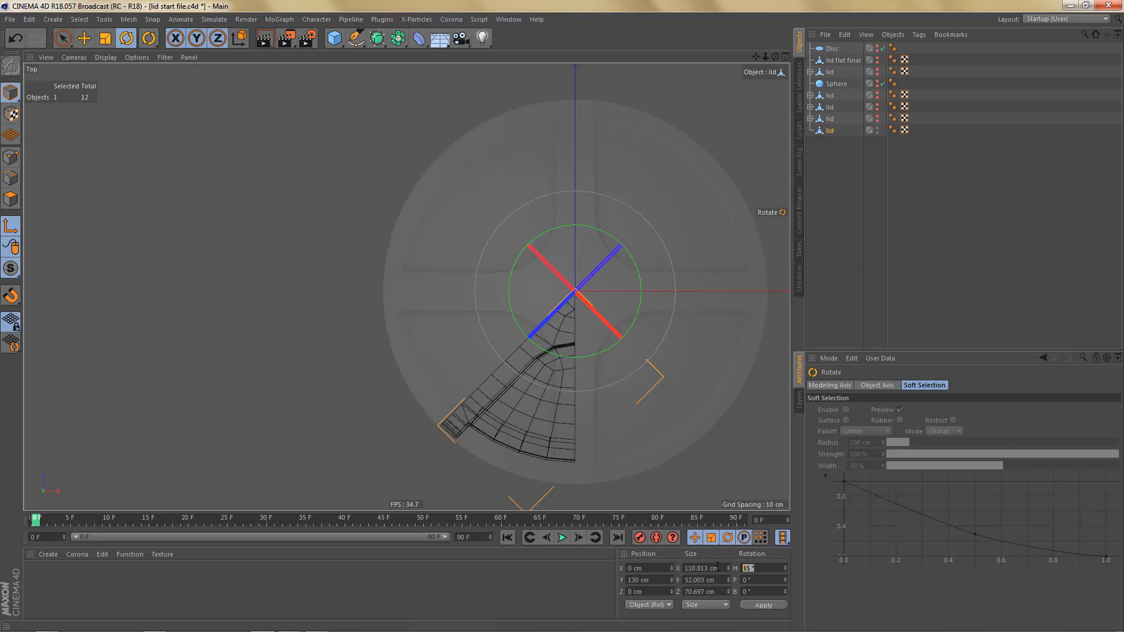
type("0")
key("Return")
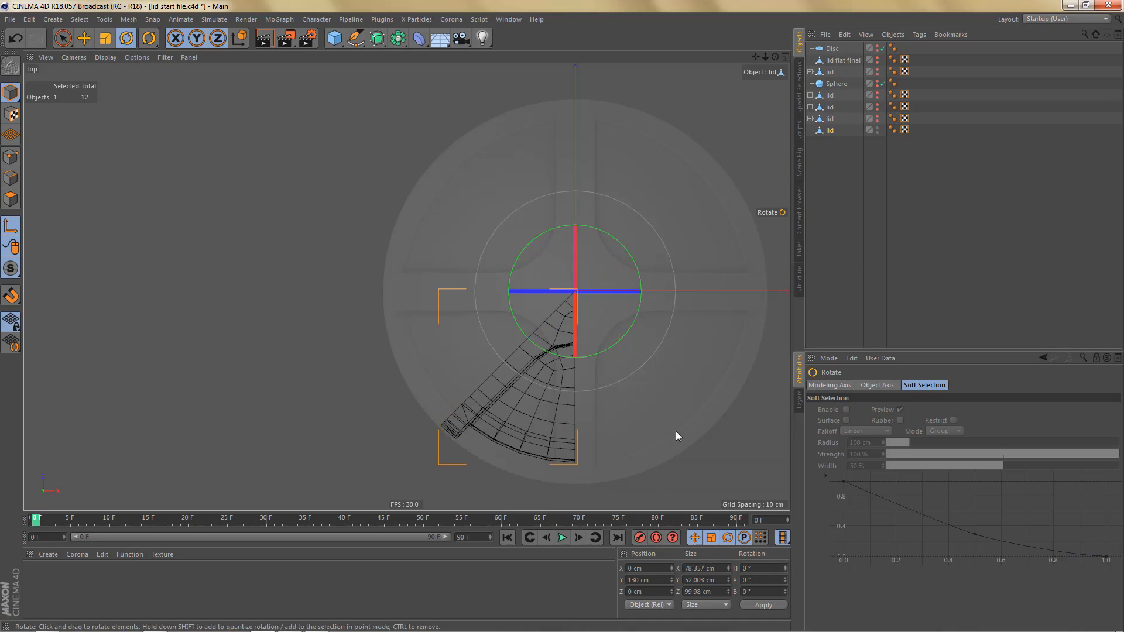
- Mirror the segment across the ZY plane with a Symmetry object, make it editable, and delete the leftover null
left_click(398, 39)
left_click(518, 97, "alt")
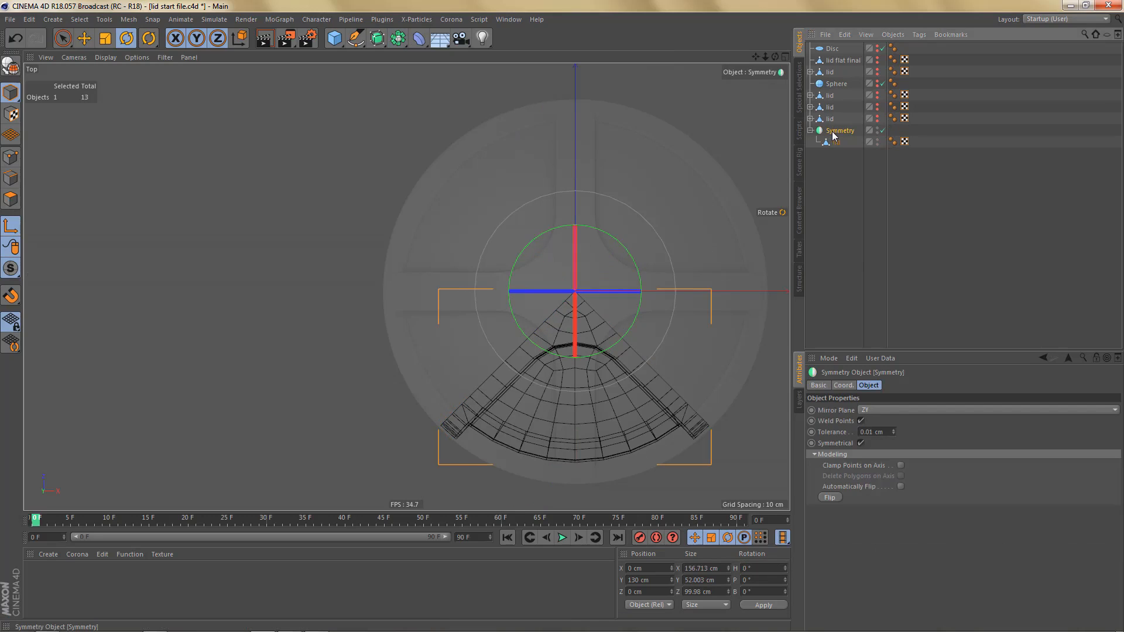
key("c")
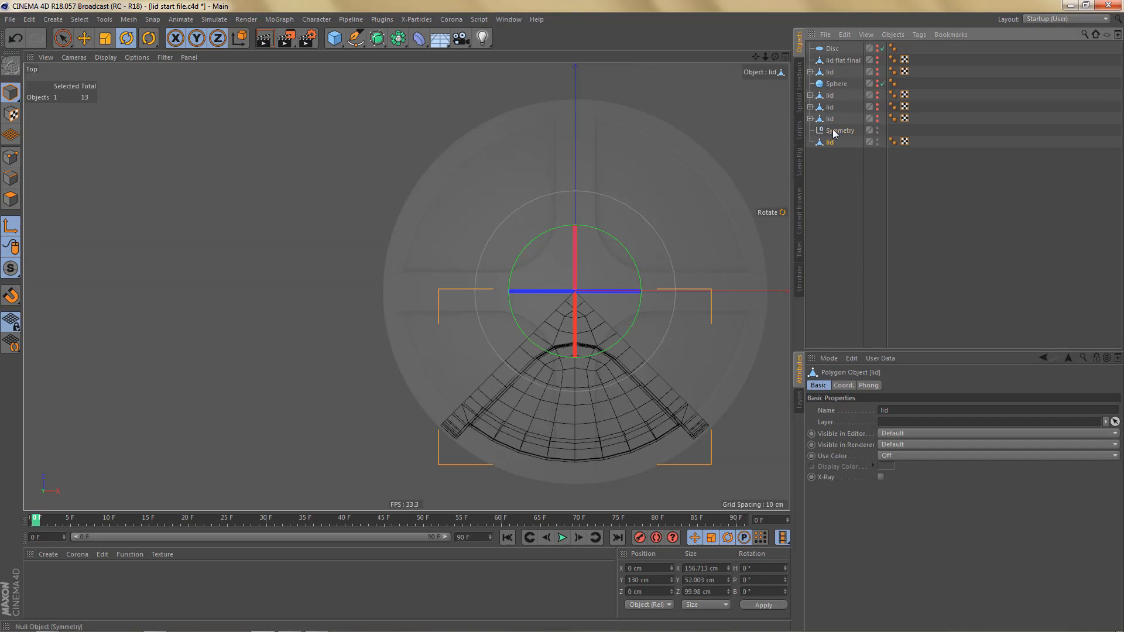
left_click(833, 130)
key("Delete")
left_click(828, 131)
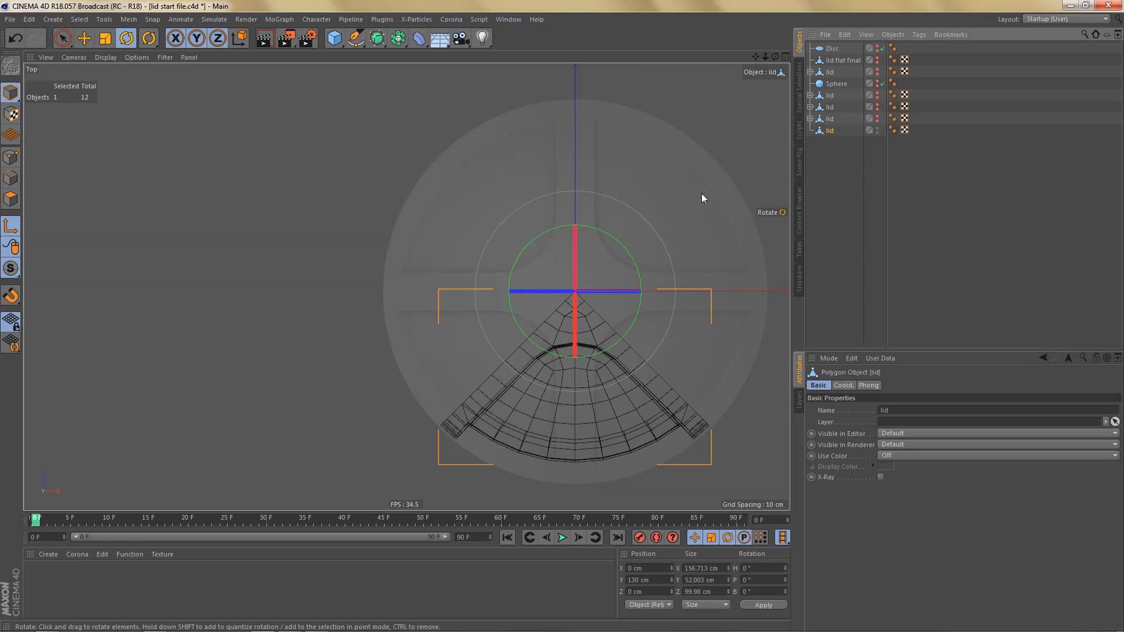
- Rotate the mirrored quarter lid to a heading of -45° and reset only its axis heading to 0°
left_click_drag(615, 243, 637, 269)
key("ctrl+z")
key("ctrl+z")
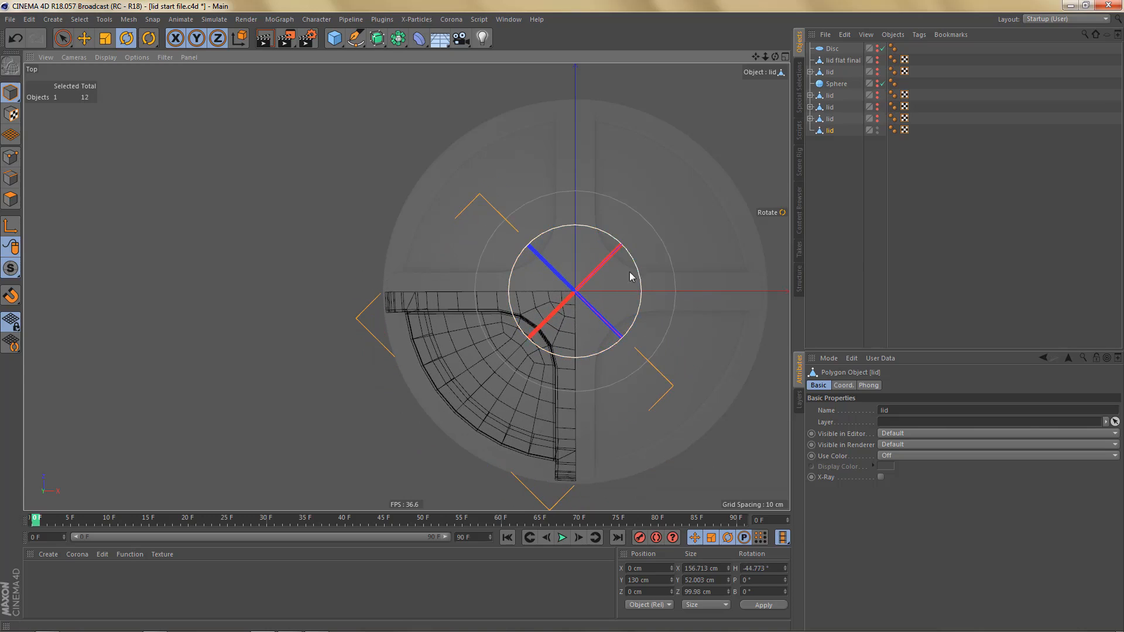
left_click(752, 568)
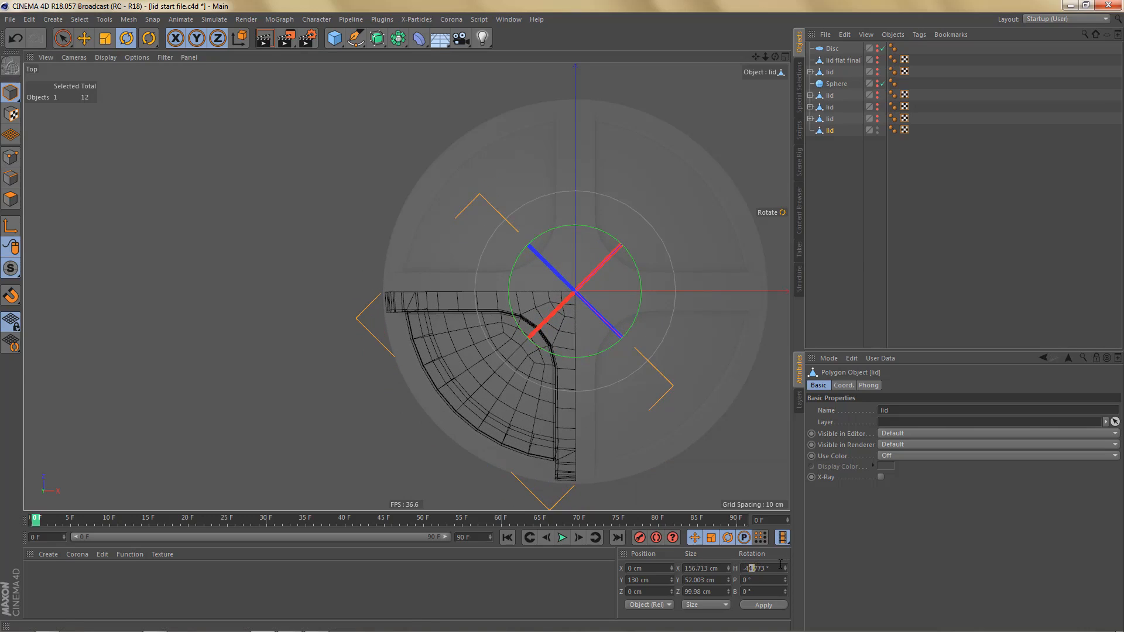
type("-45")
key("Return")
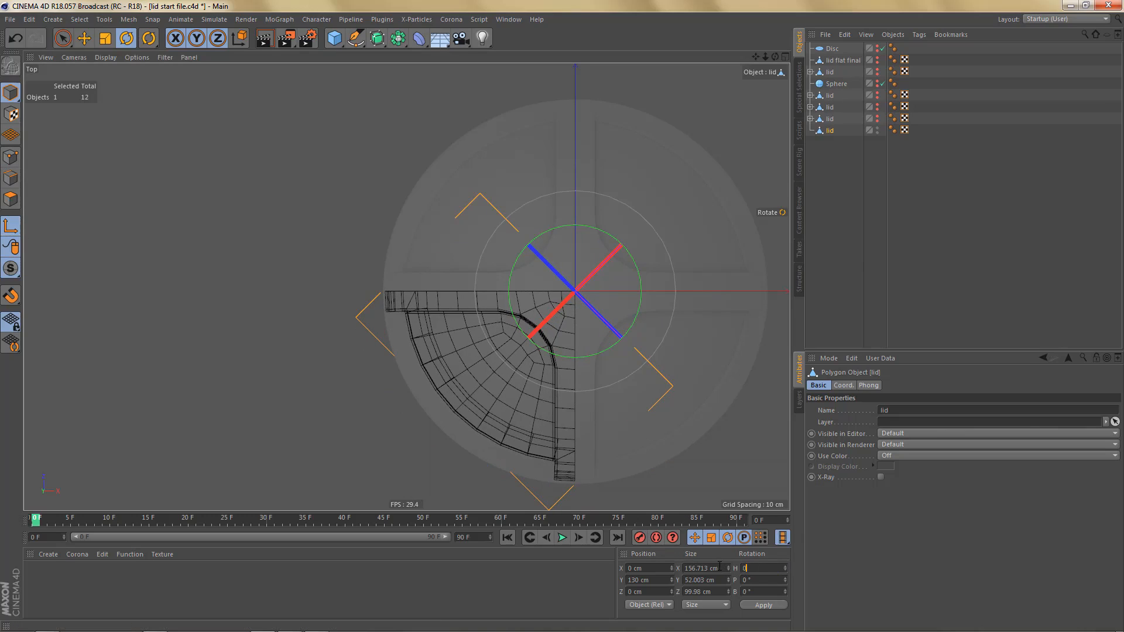
type("0")
key("Return")
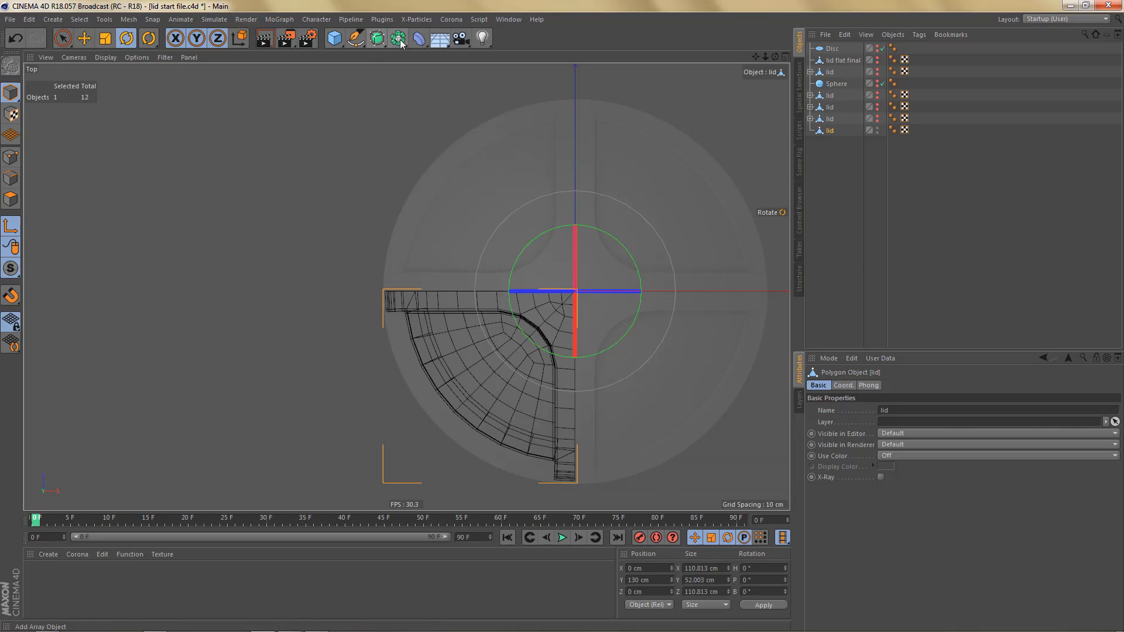
- Mirror the quarter lid into a full lid with two nested Symmetry objects, setting the outer one's mirror plane to XY
left_click_drag(402, 44, 518, 103)
left_click(866, 412)
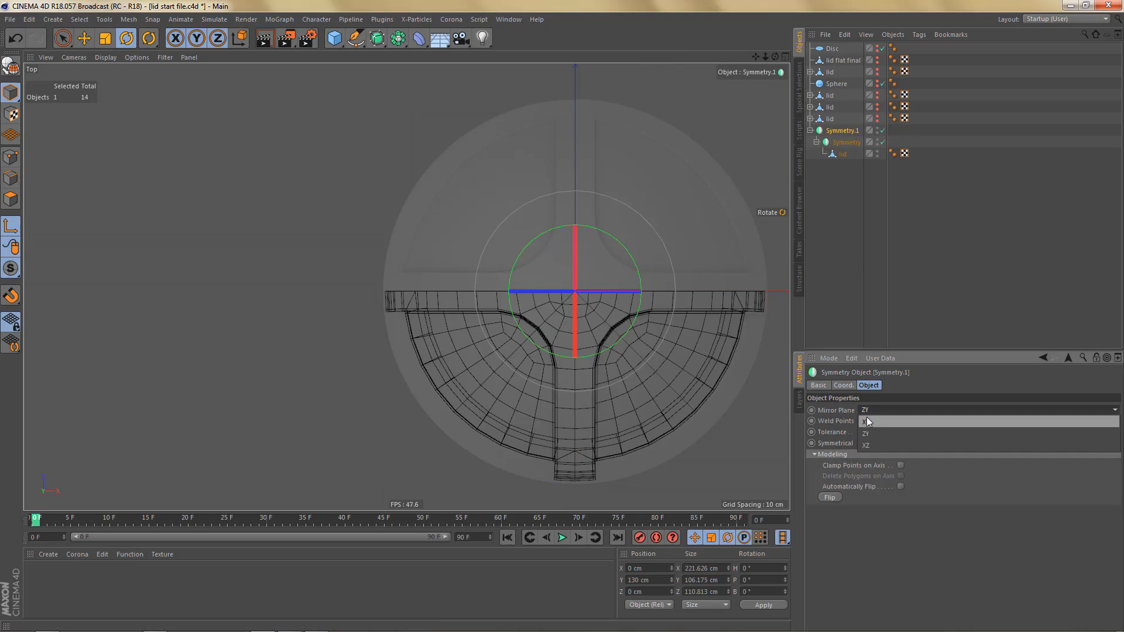
left_click(867, 421)
middle_click_drag(655, 384, 607, 375, "alt")
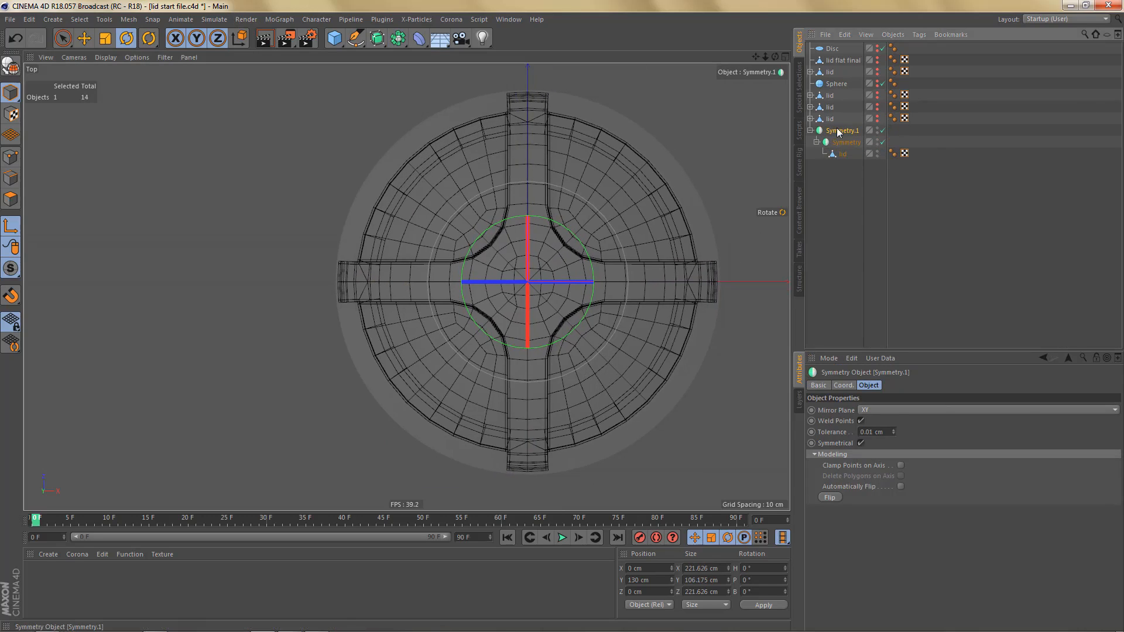
- Make the nested Symmetry objects editable, take the lid mesh out of the hierarchy and delete the leftover nulls
key("c")
left_click(810, 130)
left_click_drag(841, 154, 835, 176)
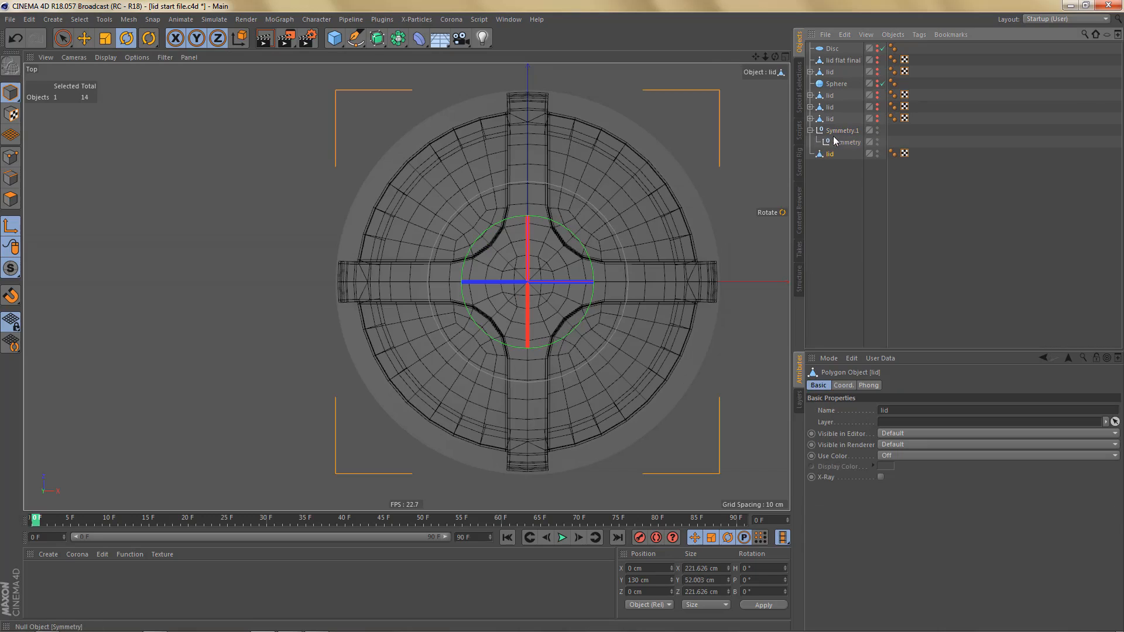
left_click(836, 132)
key("Delete")
- Delete the first surplus edges radiating from the centre of the lid's crown
middle_click(526, 273)
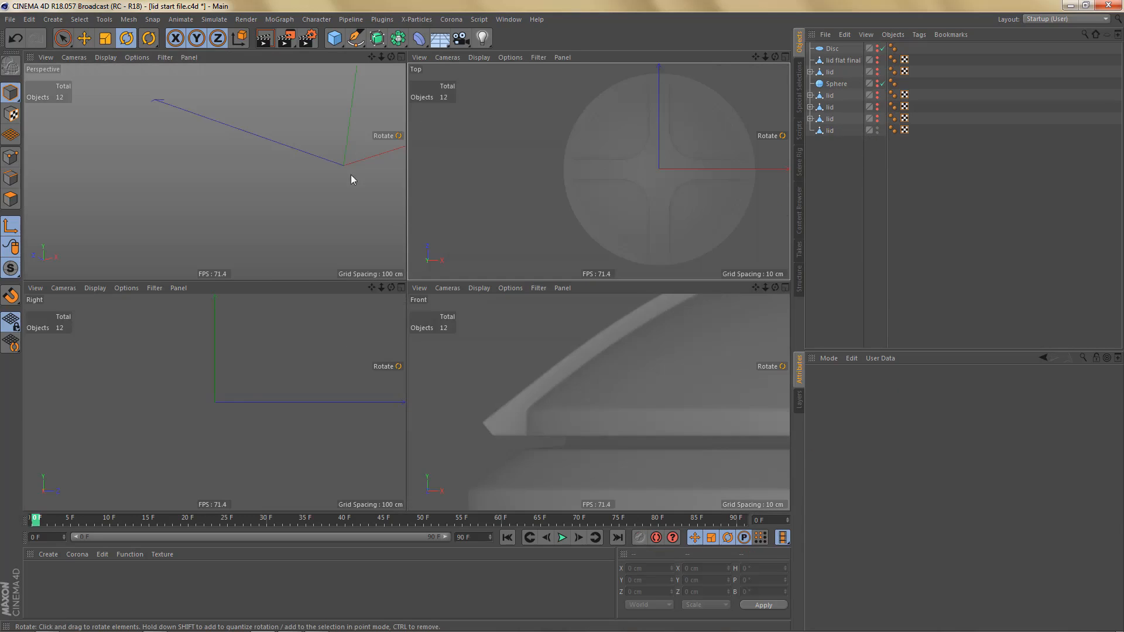
middle_click(350, 176)
middle_click_drag(416, 187, 283, 291, "alt")
left_click_drag(284, 291, 491, 293, "alt")
scroll(509, 180, "up", 3)
left_click_drag(509, 180, 493, 287, "alt")
left_click(831, 132)
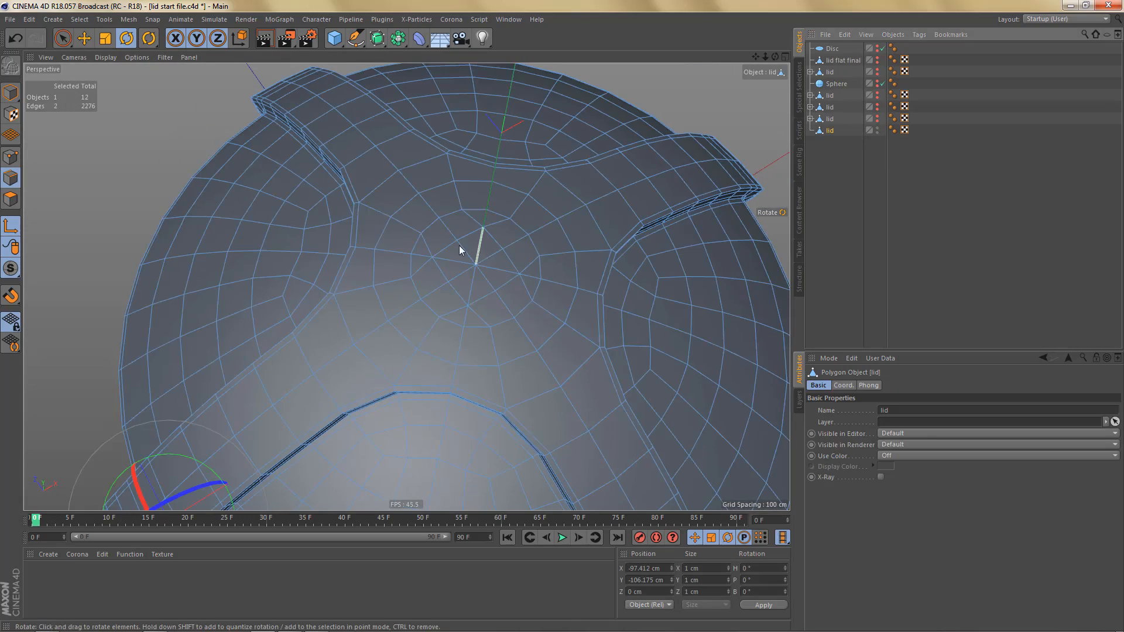
scroll(439, 253, "up", 2)
left_click(457, 265)
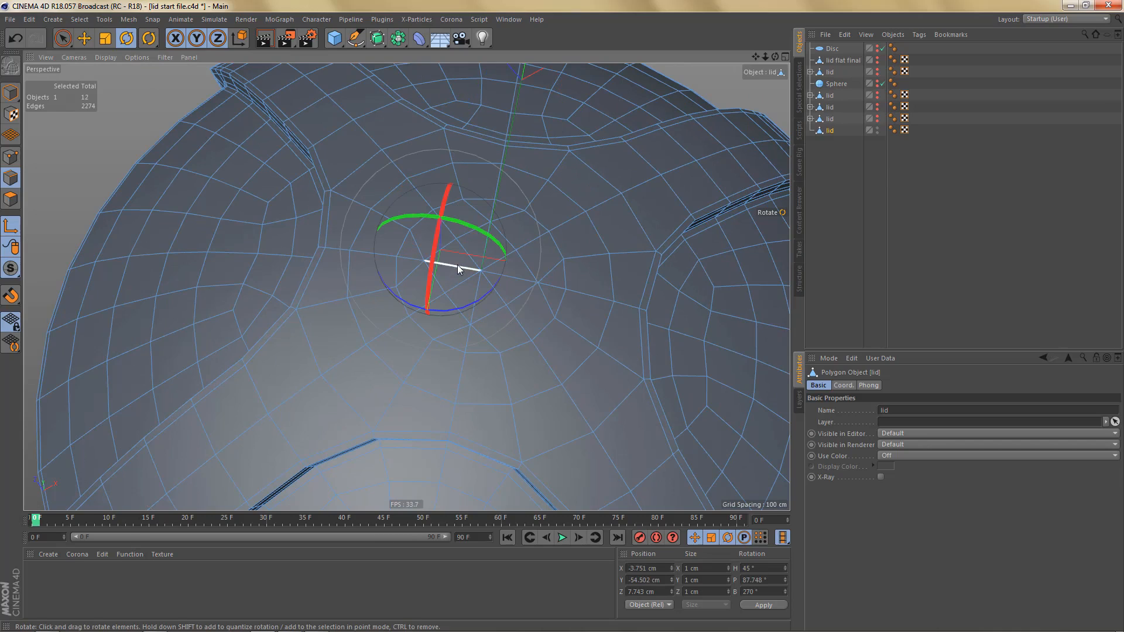
- Turn off axis modification and delete two more alternate spoke edges on opposite sides of the crown's centre
left_click(11, 228)
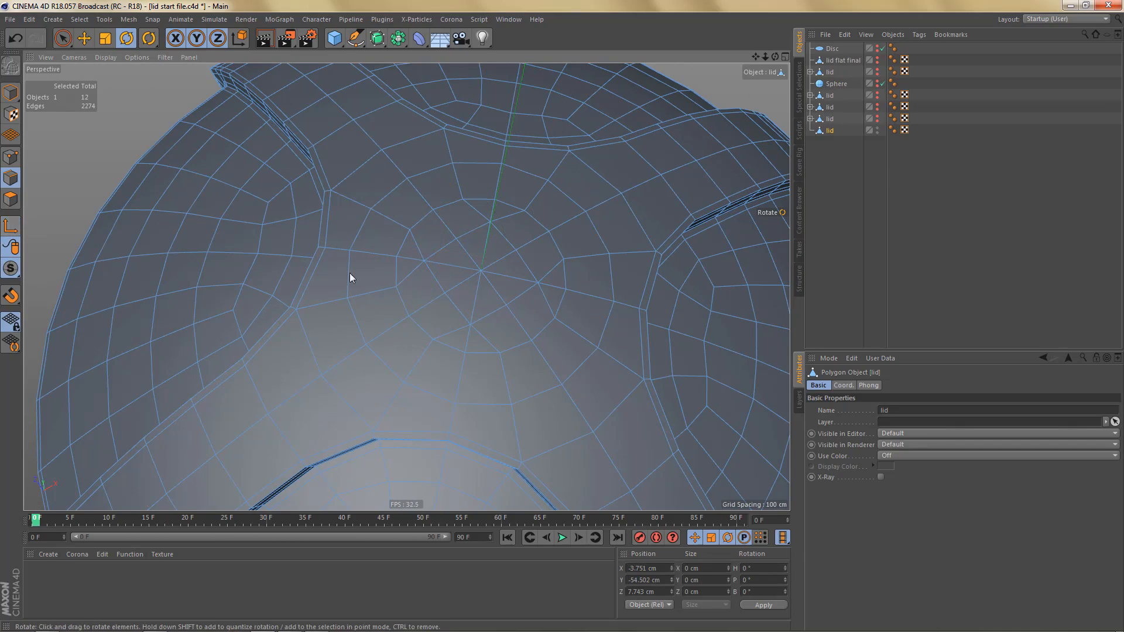
left_click(440, 263)
key("Delete")
left_click(555, 284)
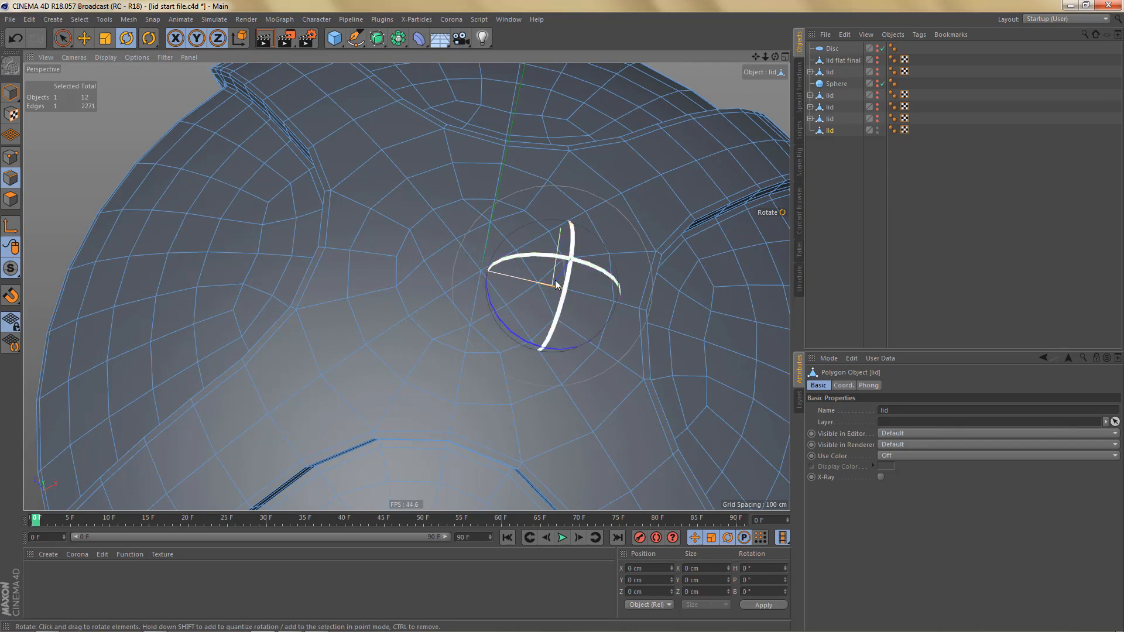
key("Delete")
- Delete the remaining surplus spoke edges around the crown's centre so that only quads meet there
left_click_drag(589, 232, 551, 176, "alt")
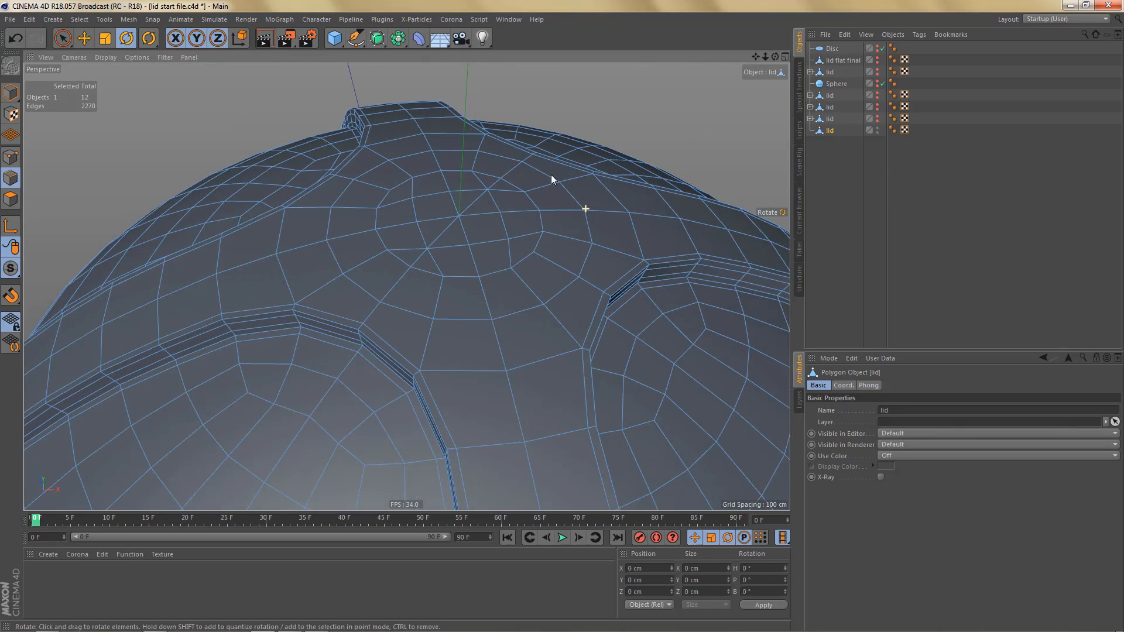
left_click(492, 185)
key("Delete")
left_click(437, 239)
key("Delete")
left_click(416, 260)
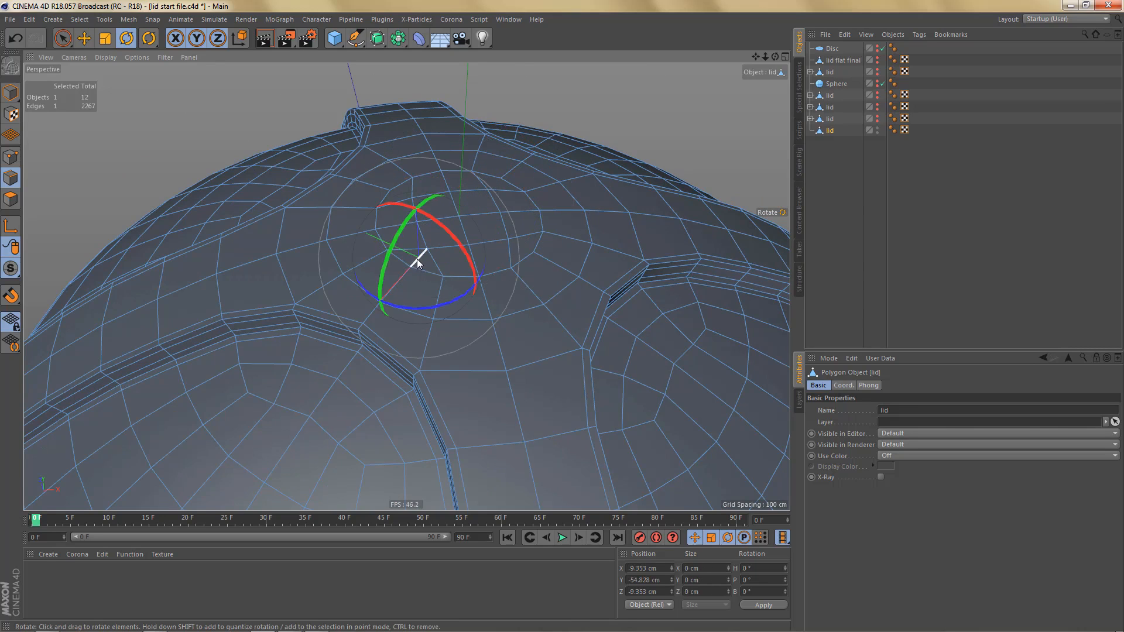
key("Delete")
- Place the complete lid under a Subdivision Surface and render a perspective preview
left_click_drag(528, 222, 453, 213, "alt")
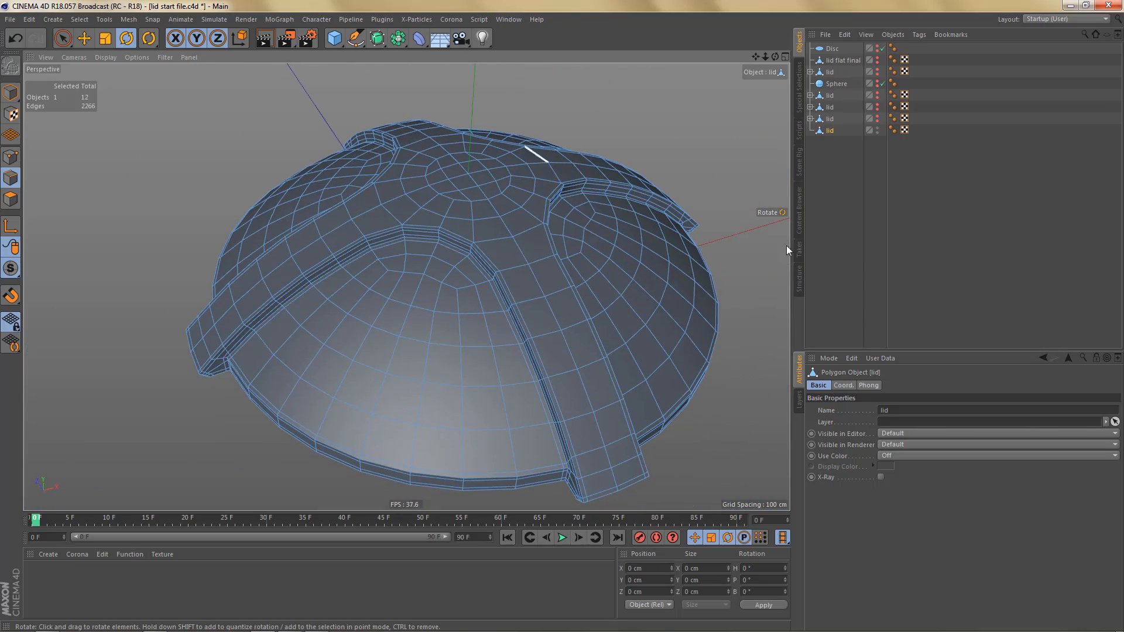
left_click(377, 38, "alt")
mouse_move(554, 236)
left_mouse_down("alt")
mouse_move(556, 272)
mouse_move(567, 221)
left_mouse_up("alt")
key("ctrl+r")
- Render a close-up of the lid's crown in the front view and examine its curvature
middle_click(521, 336)
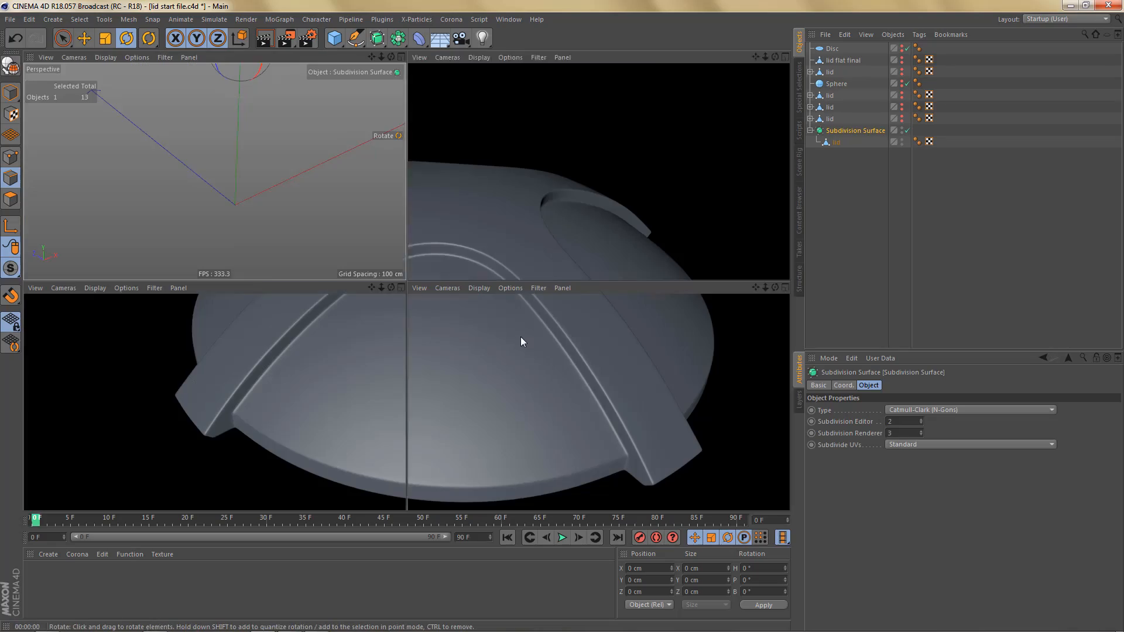
middle_click(540, 389)
scroll(300, 430, "down", 3)
scroll(305, 430, "down", 3)
middle_click_drag(462, 331, 258, 448, "alt")
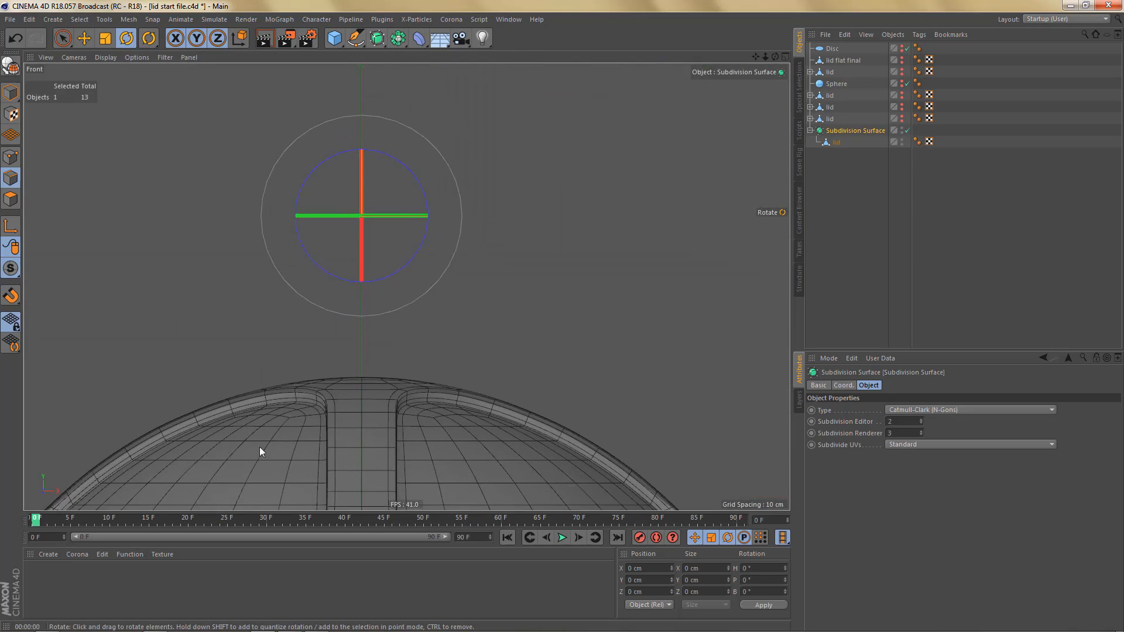
scroll(362, 388, "up", 5)
key("ctrl+r")
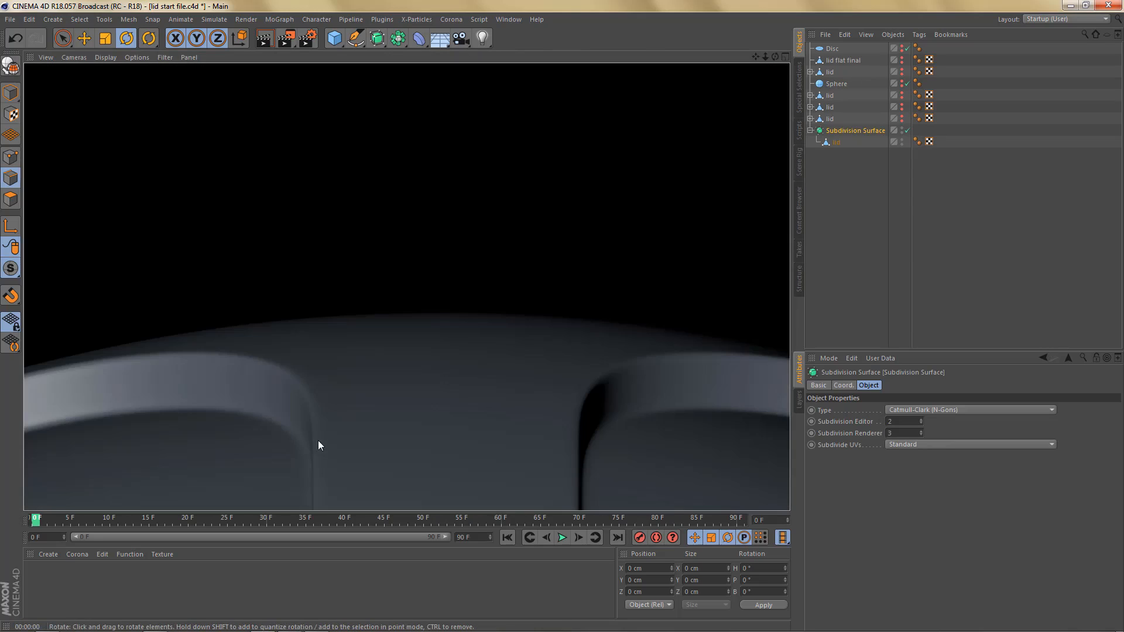
scroll(546, 242, "up", 3)
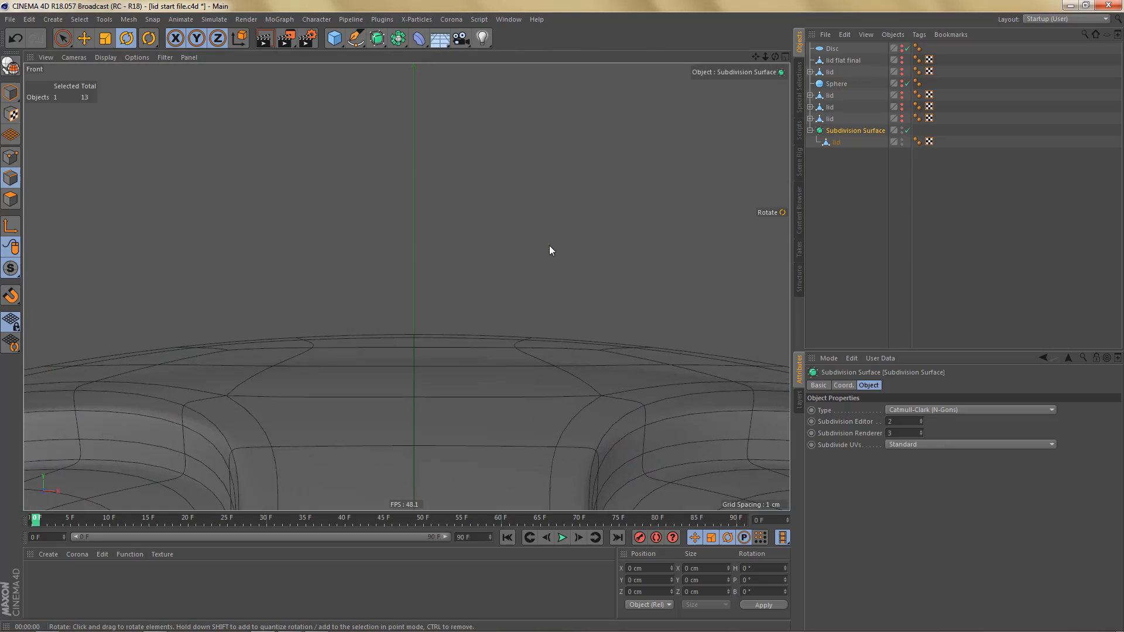
middle_click_drag(529, 257, 556, 230, "alt")
- Create a default material and apply it to the Subdivision Surface
left_click(53, 583)
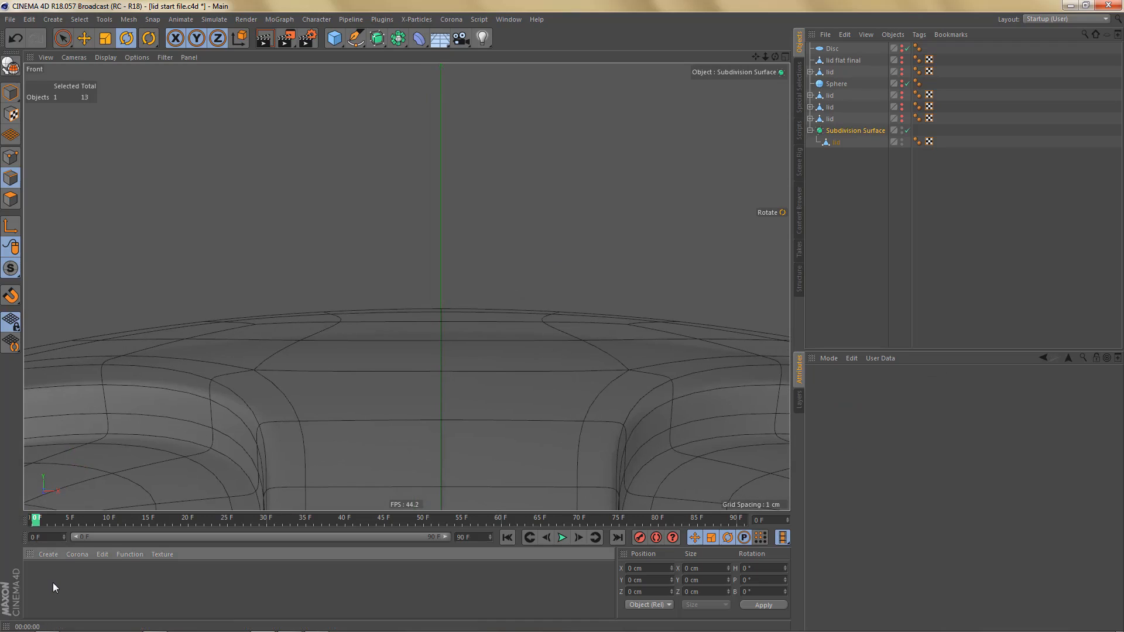
double_click(48, 585)
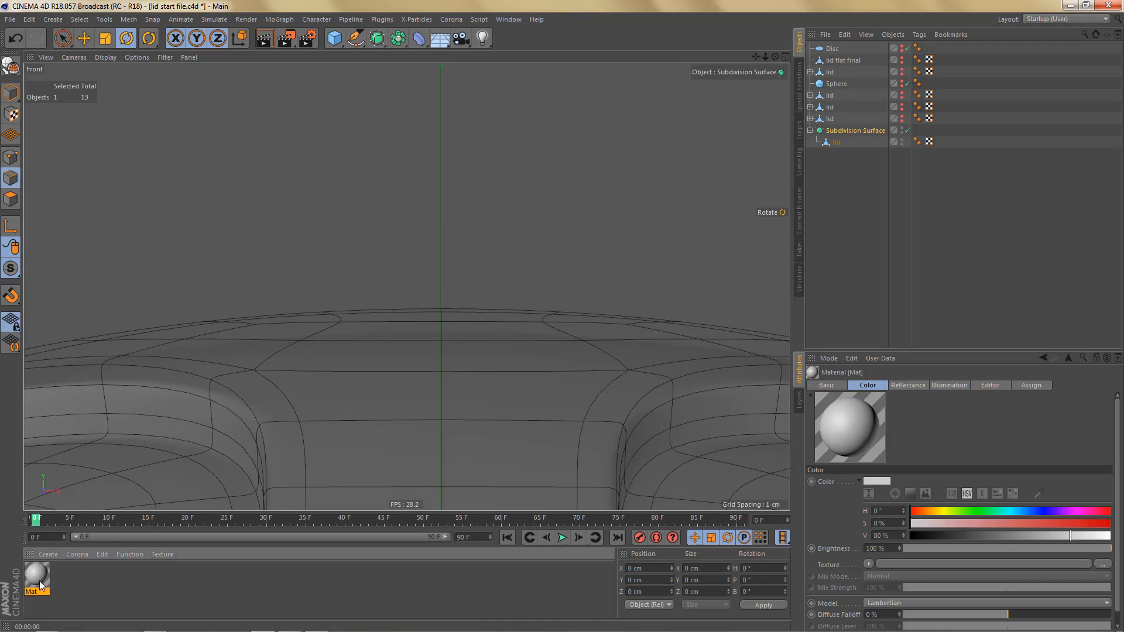
left_click_drag(41, 580, 204, 505)
mouse_move(163, 562)
left_mouse_down()
mouse_move(885, 120)
mouse_move(839, 131)
left_mouse_up()
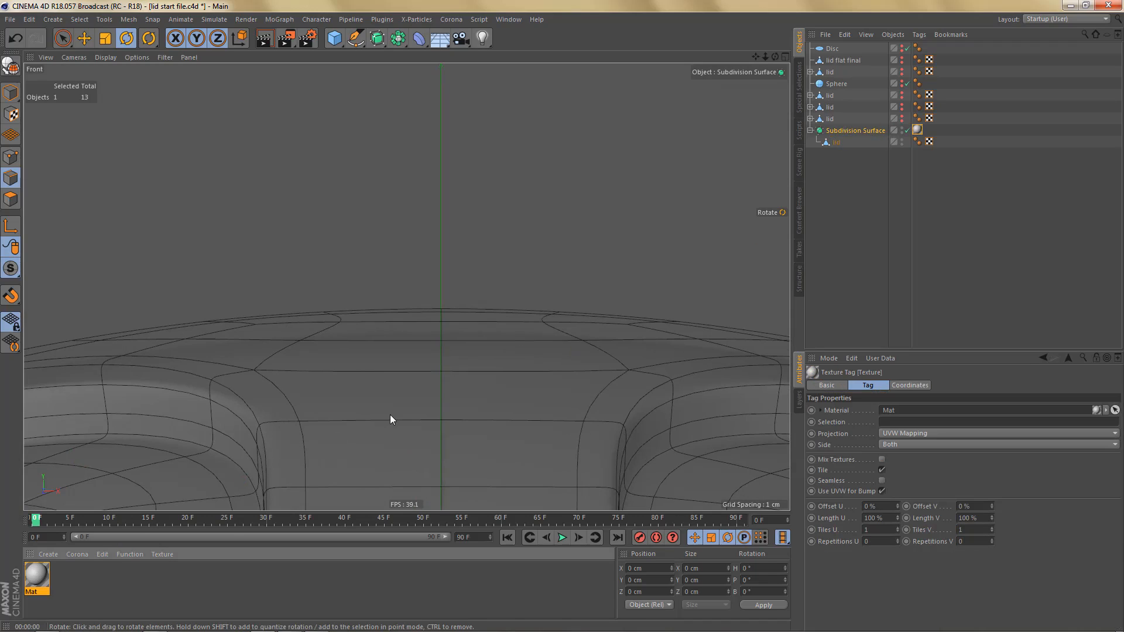
- Render the crown with the material in front view, and inspect the smoothed surface in perspective
key("ctrl+r")
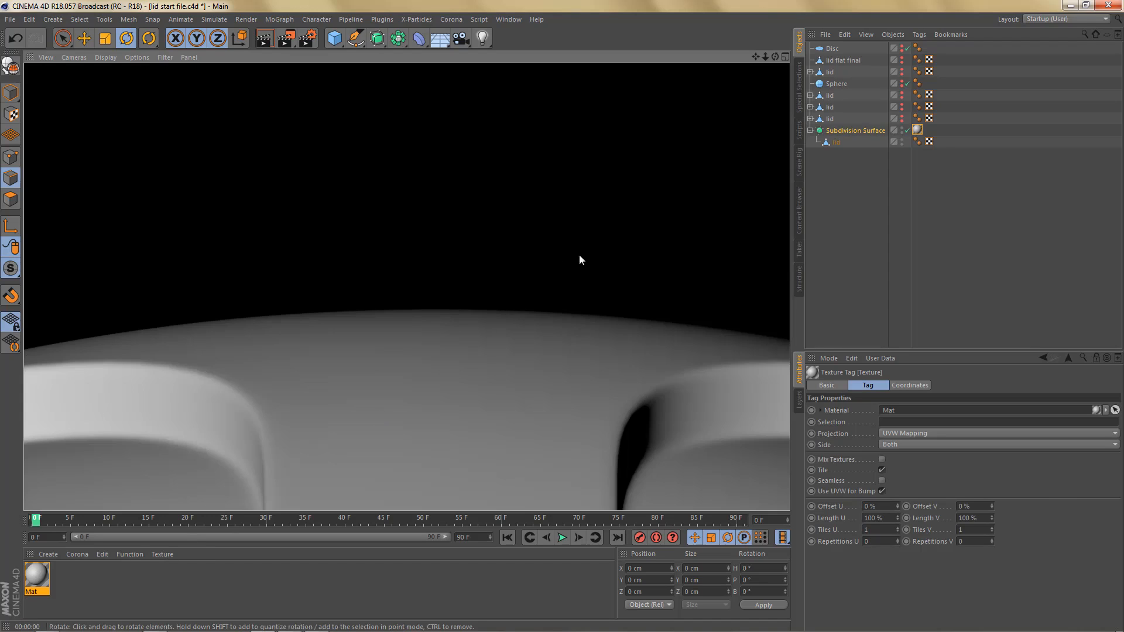
left_click(581, 273)
middle_click_drag(582, 290, 611, 246, "alt")
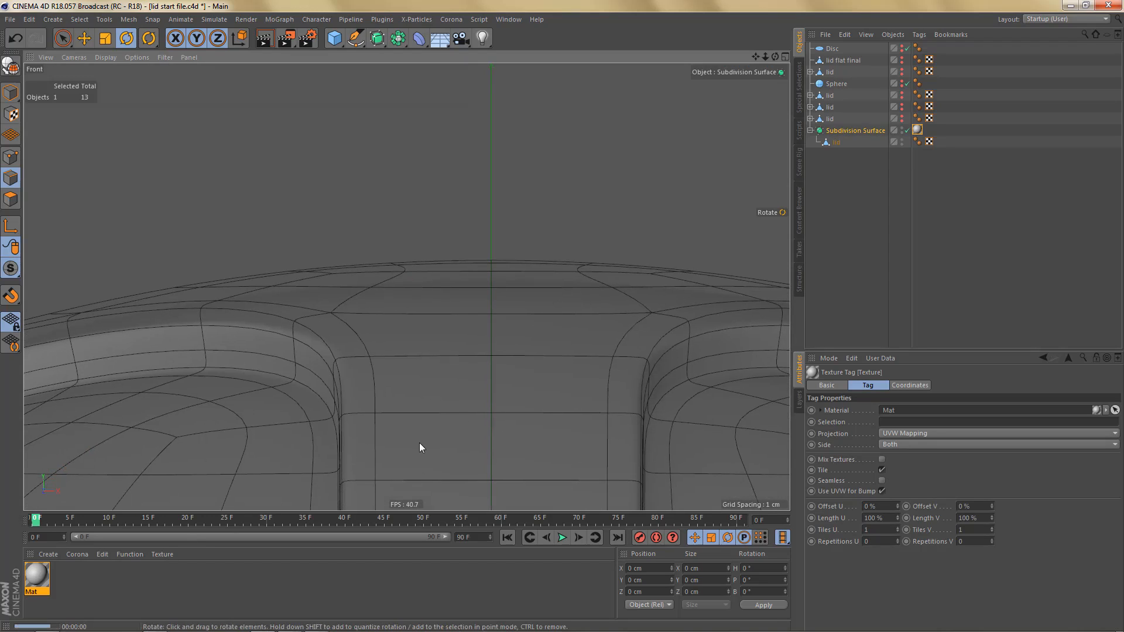
key("ctrl+r")
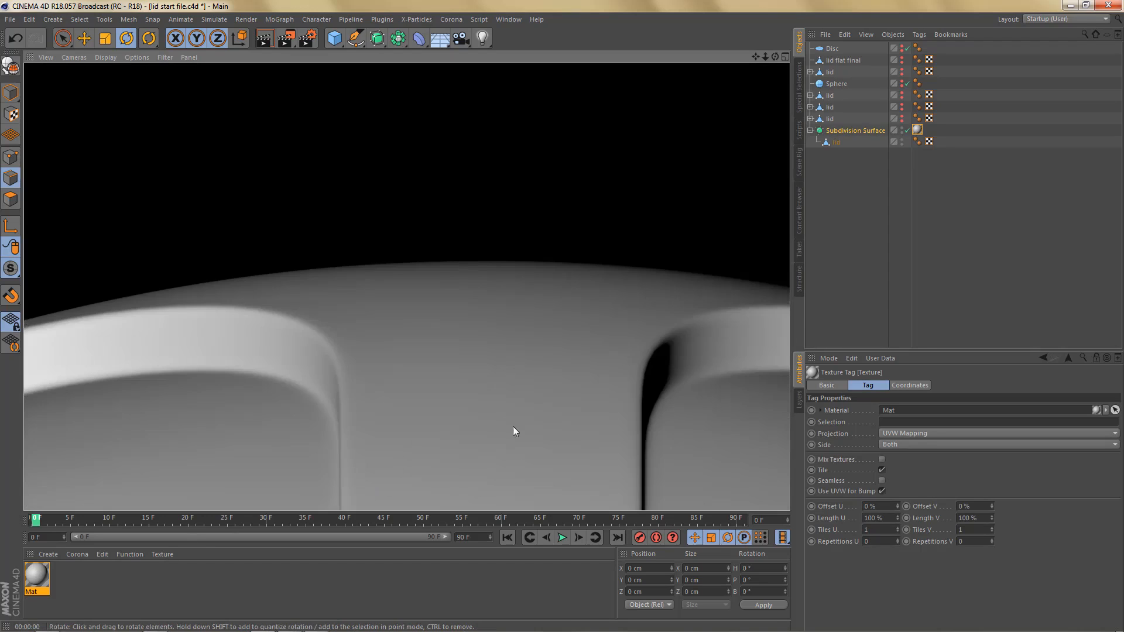
middle_click(497, 346)
key("F1")
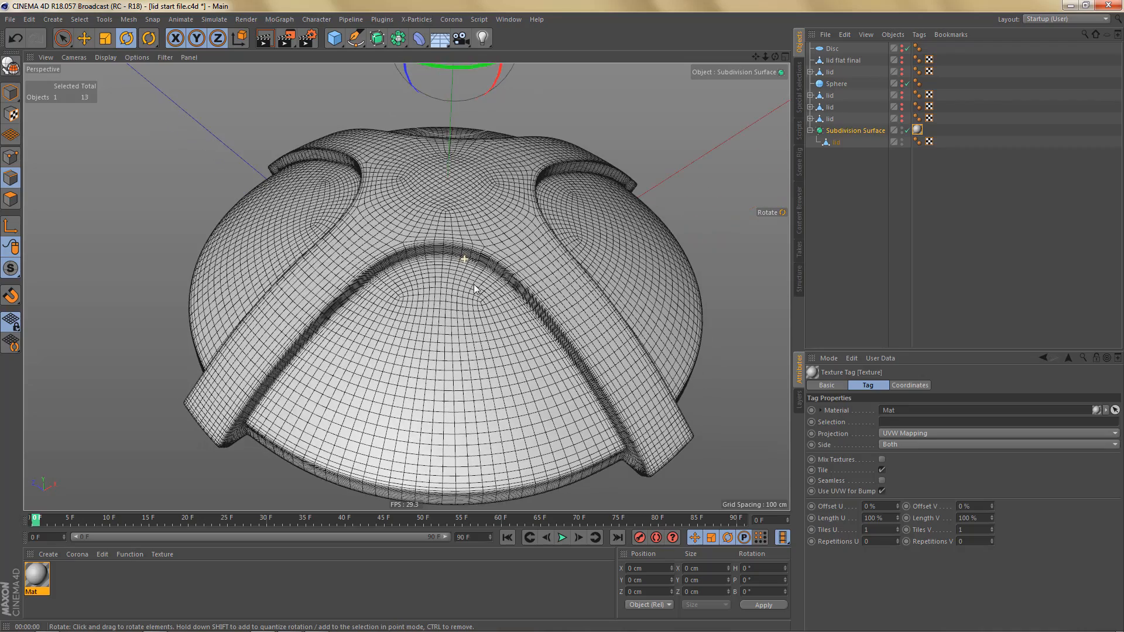
scroll(474, 275, "up", 5)
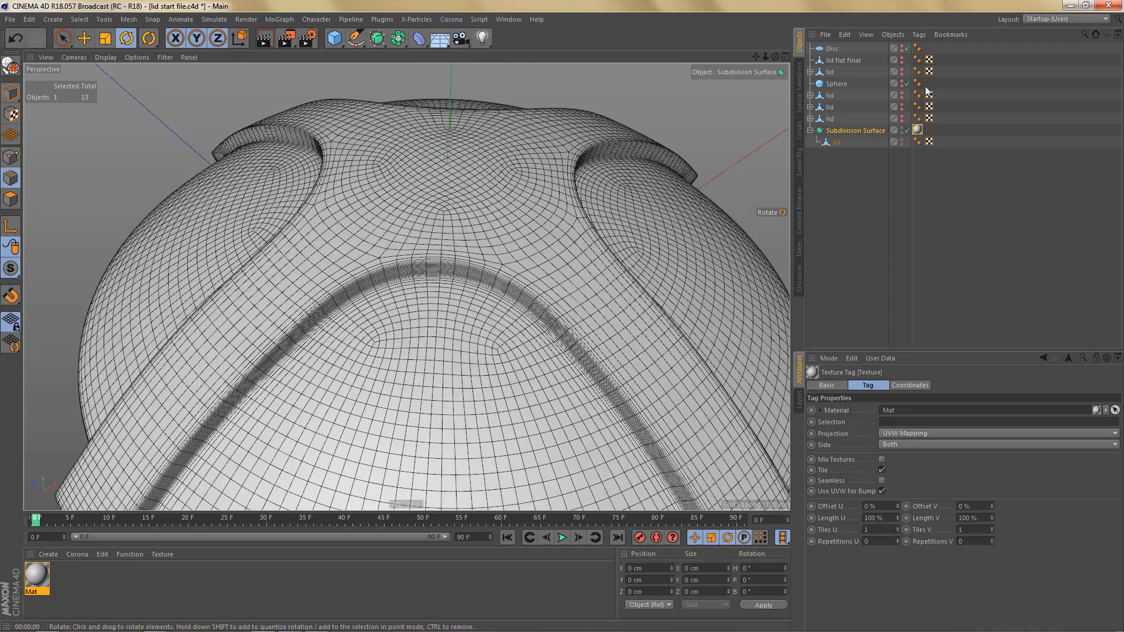
- Remove the material from the Subdivision Surface and display the mesh lines as isoparms
left_click(917, 123)
left_click(918, 131)
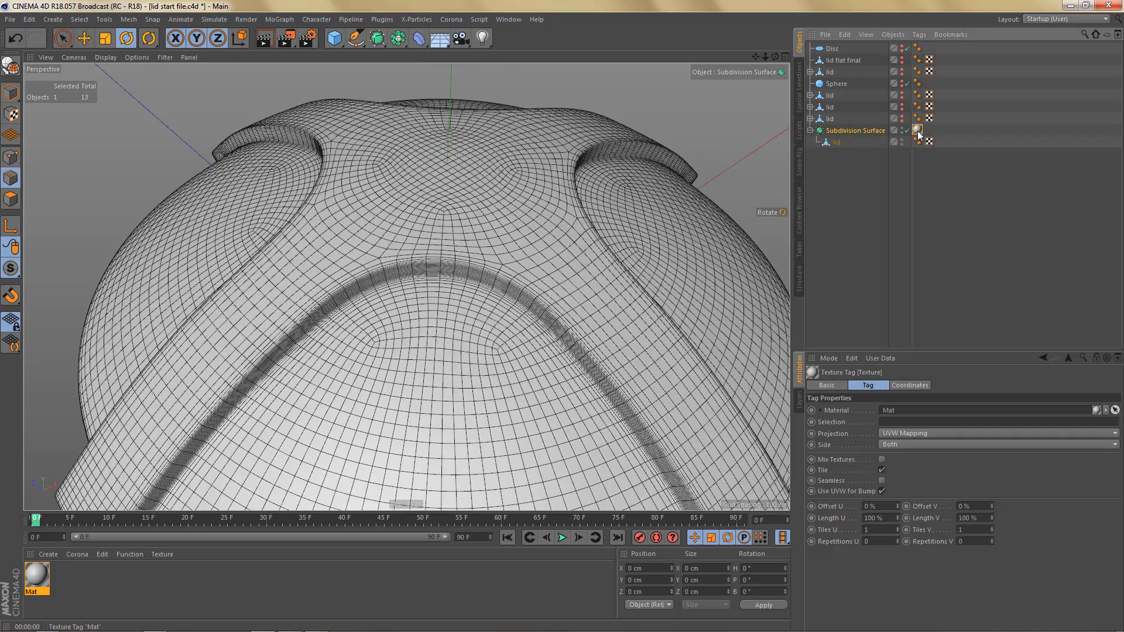
key("Delete")
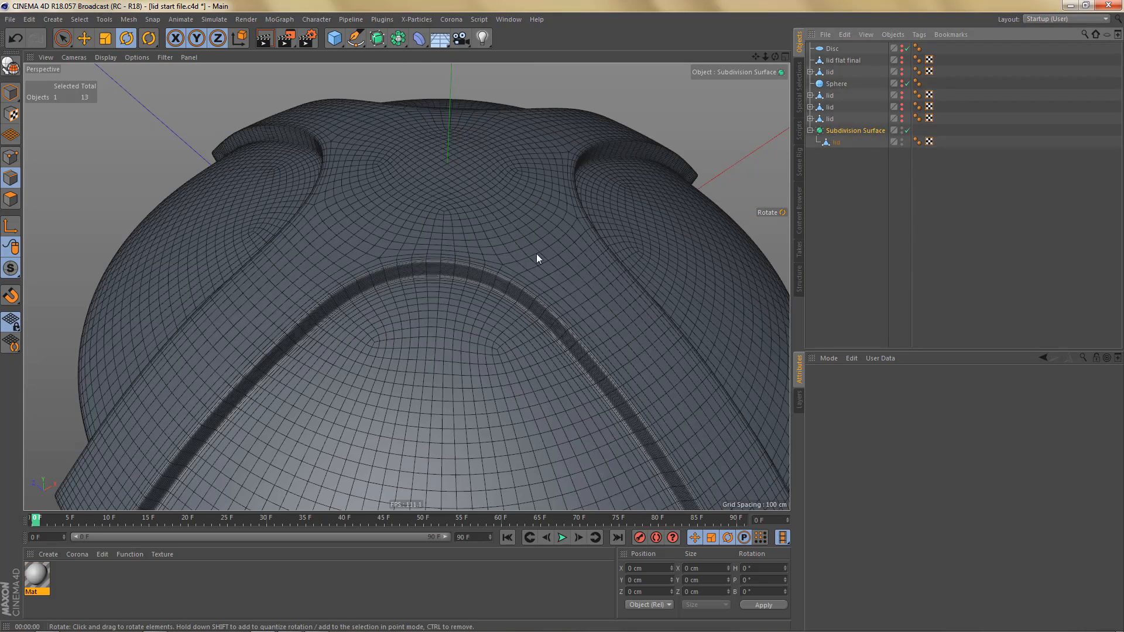
key("n")
key("h")
scroll(510, 277, "down", 3)
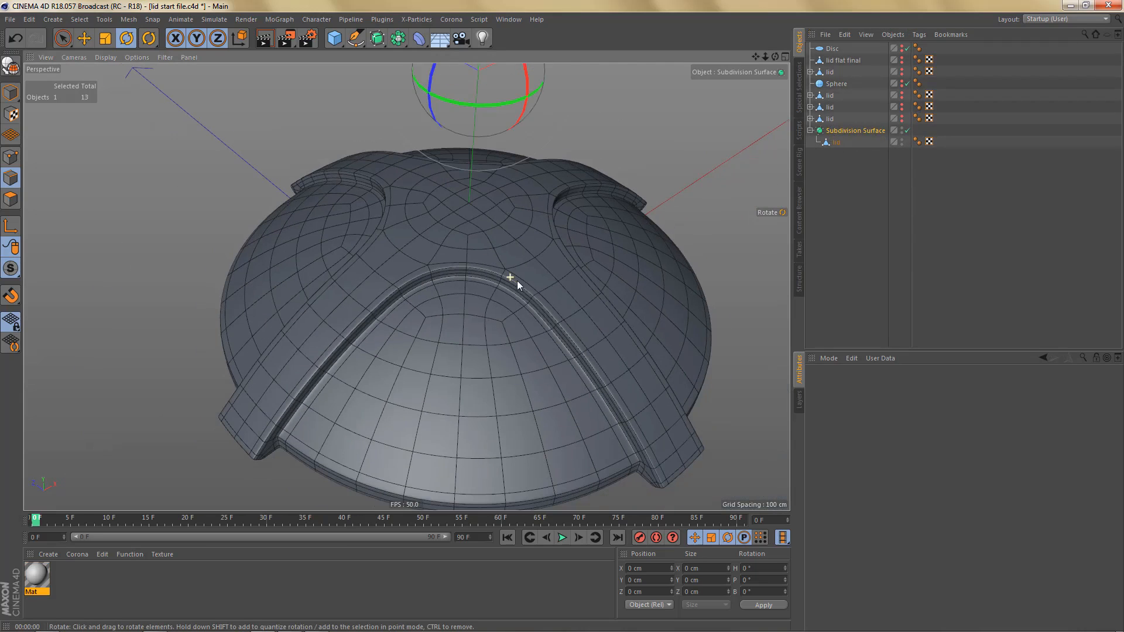
- Examine the lid's underside in perspective and the gap between its rim and the base in the front view
left_click_drag(588, 349, 555, 164, "alt")
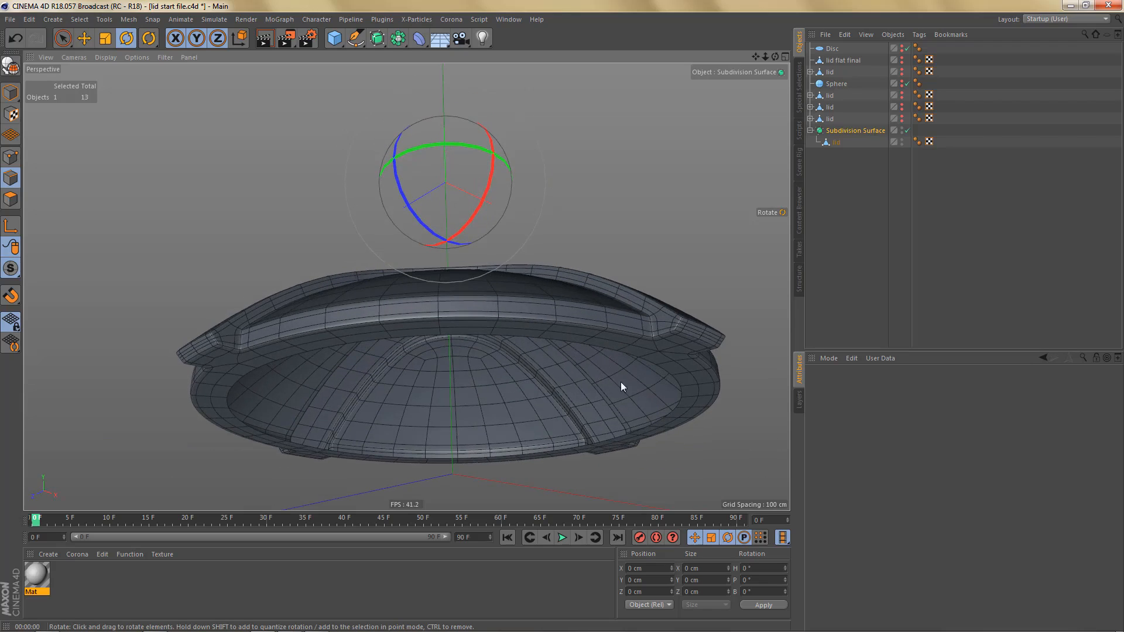
middle_click(636, 438)
middle_click(636, 455)
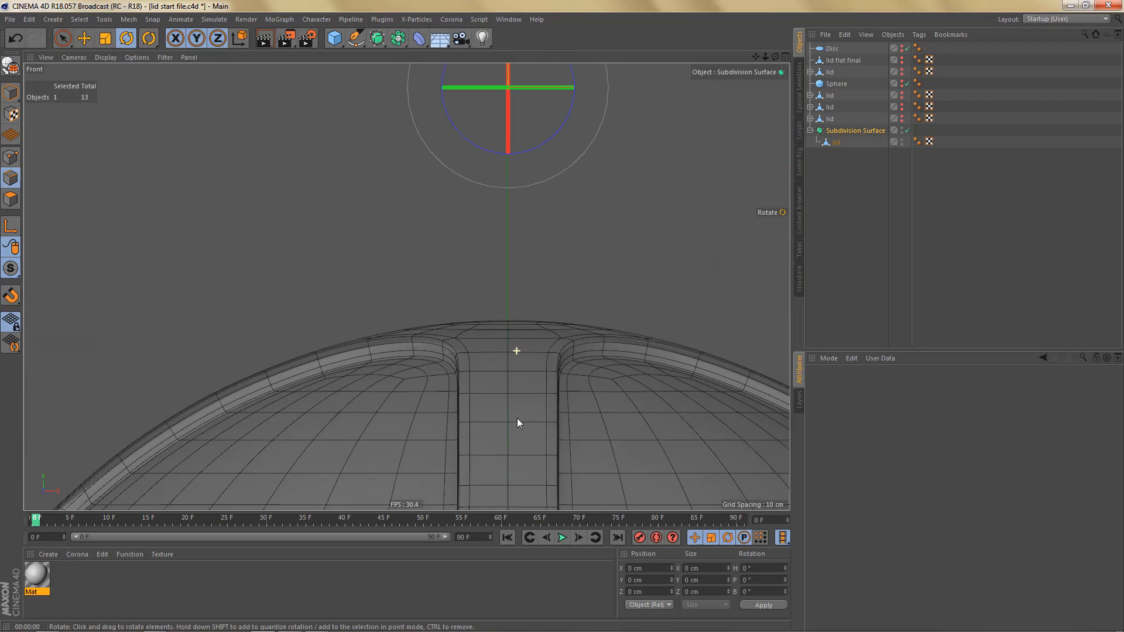
middle_click_drag(545, 399, 484, 223, "alt")
right_click_drag(482, 244, 481, 273, "alt")
middle_click_drag(517, 328, 434, 308, "alt")
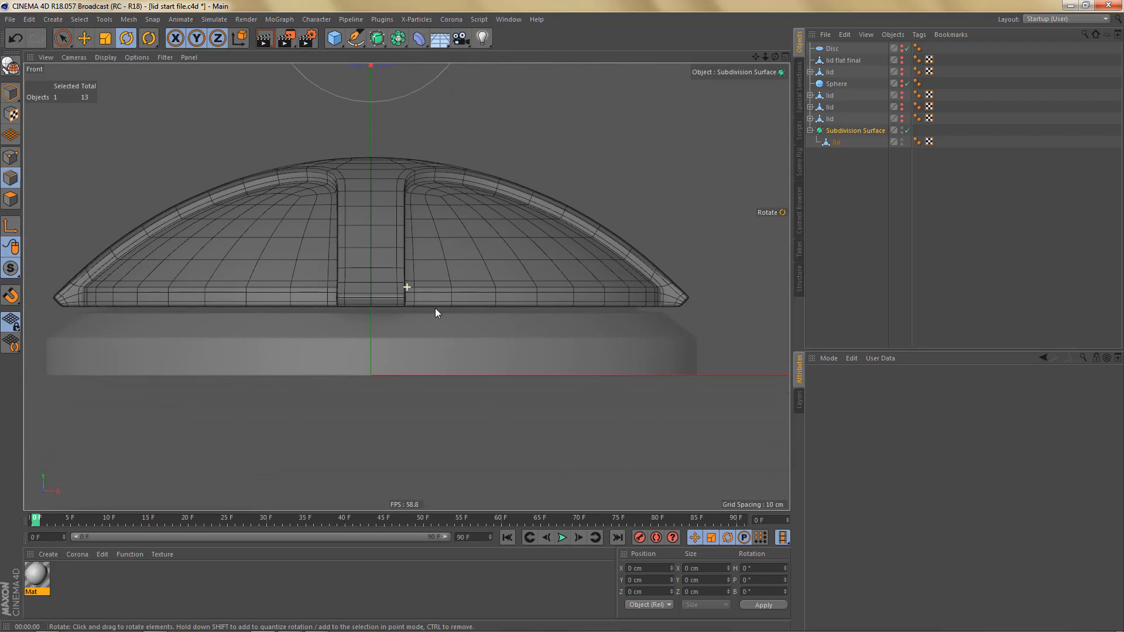
left_click(838, 193)
middle_click_drag(613, 342, 534, 321, "alt")
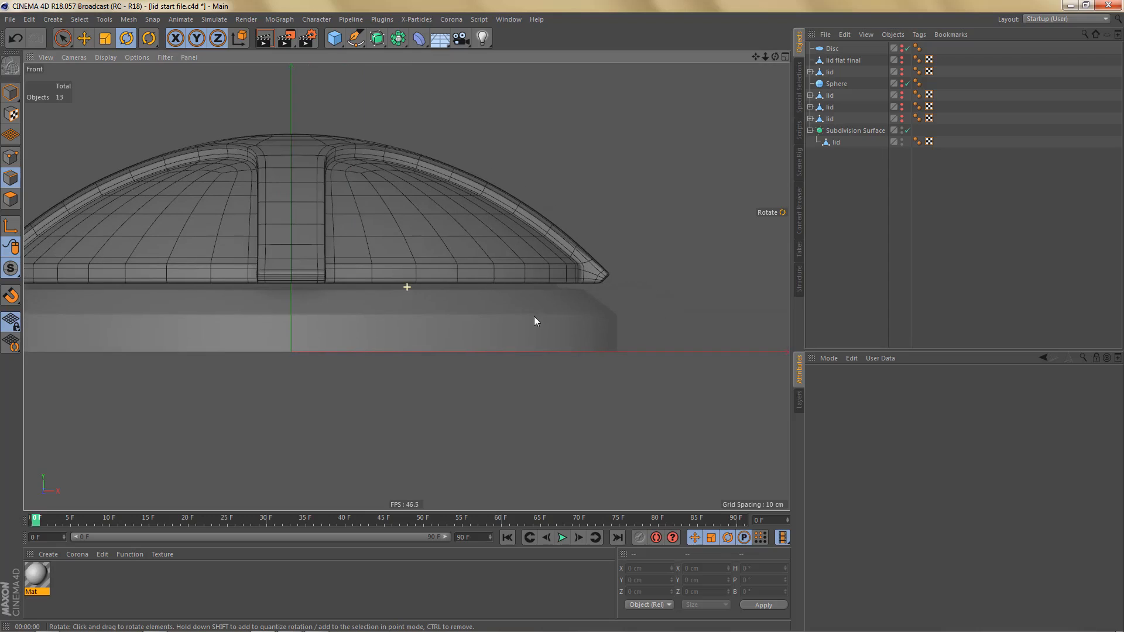
right_click_drag(570, 282, 604, 279, "alt")
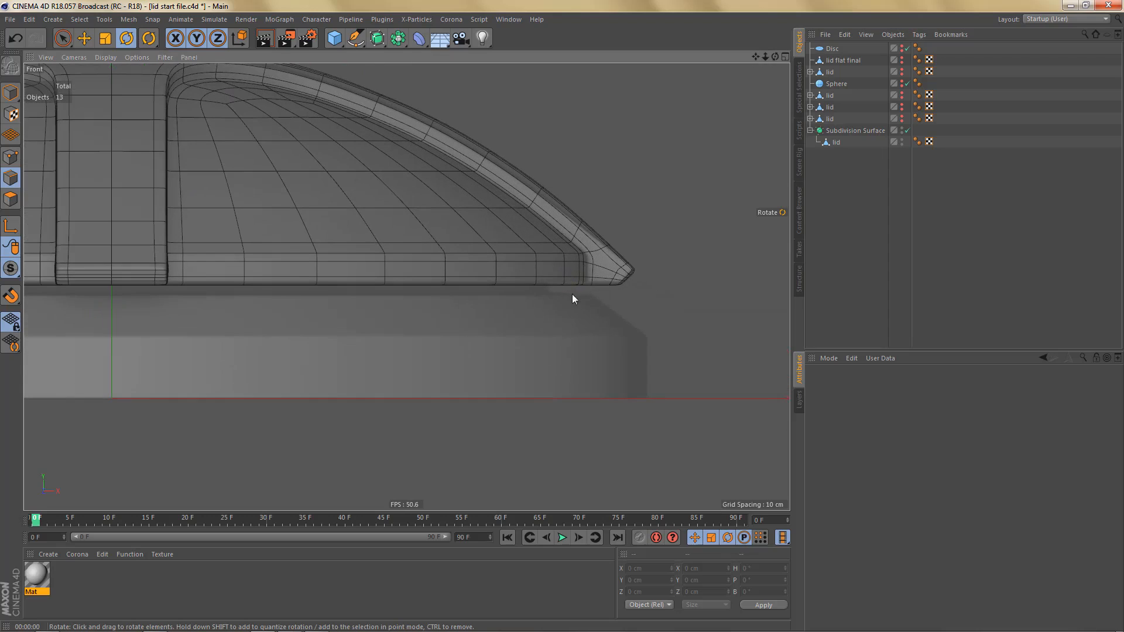
- Disable the lid's Subdivision Surface and start a linear Pen spline snapped to a vertex on the lid's lower rim
left_click(355, 38)
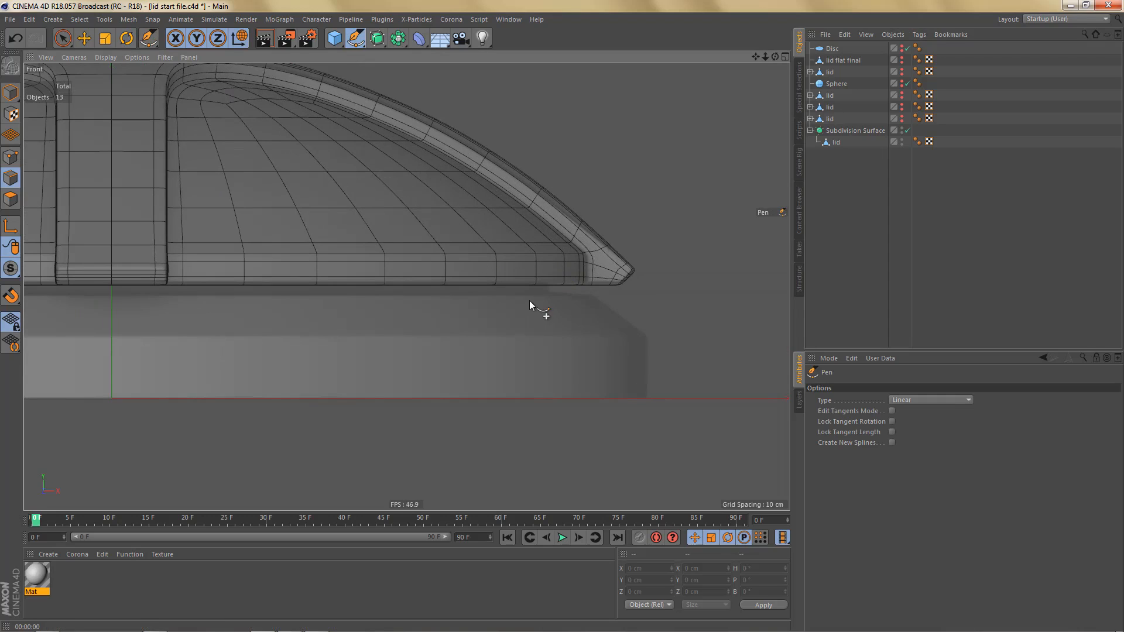
right_click_drag(529, 301, 592, 288, "alt")
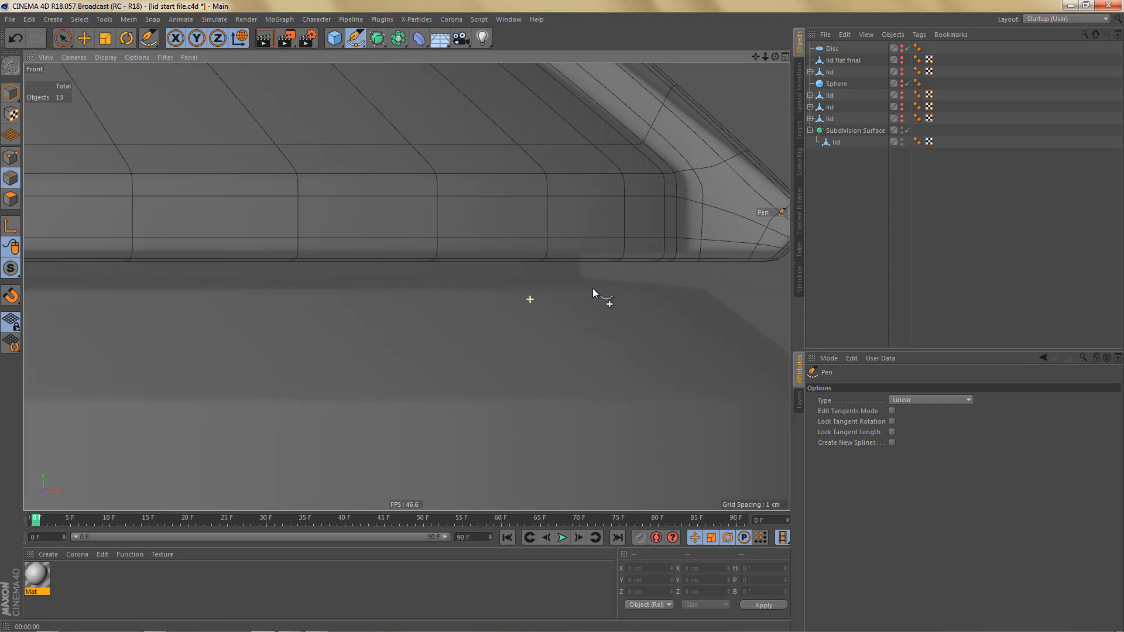
left_click(908, 130)
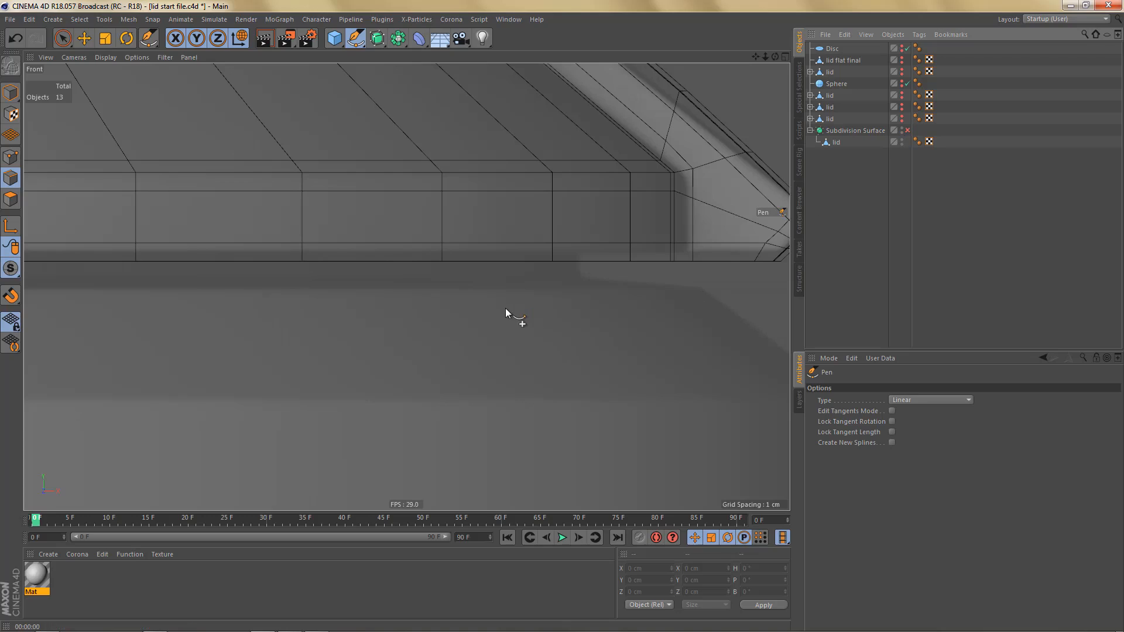
left_click(11, 297)
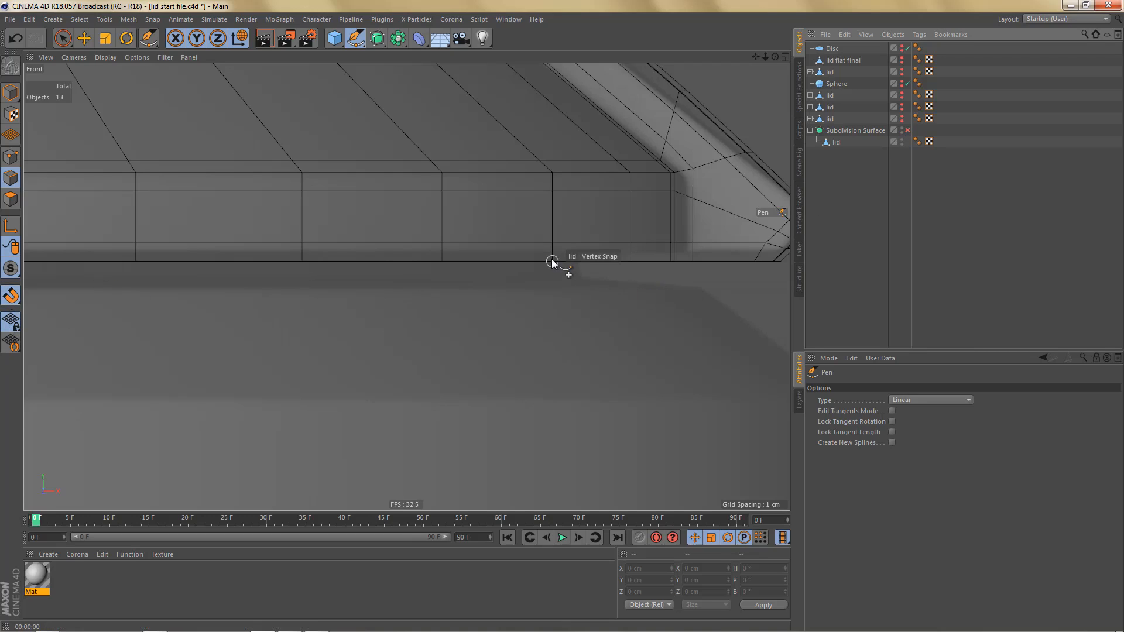
left_click(442, 262)
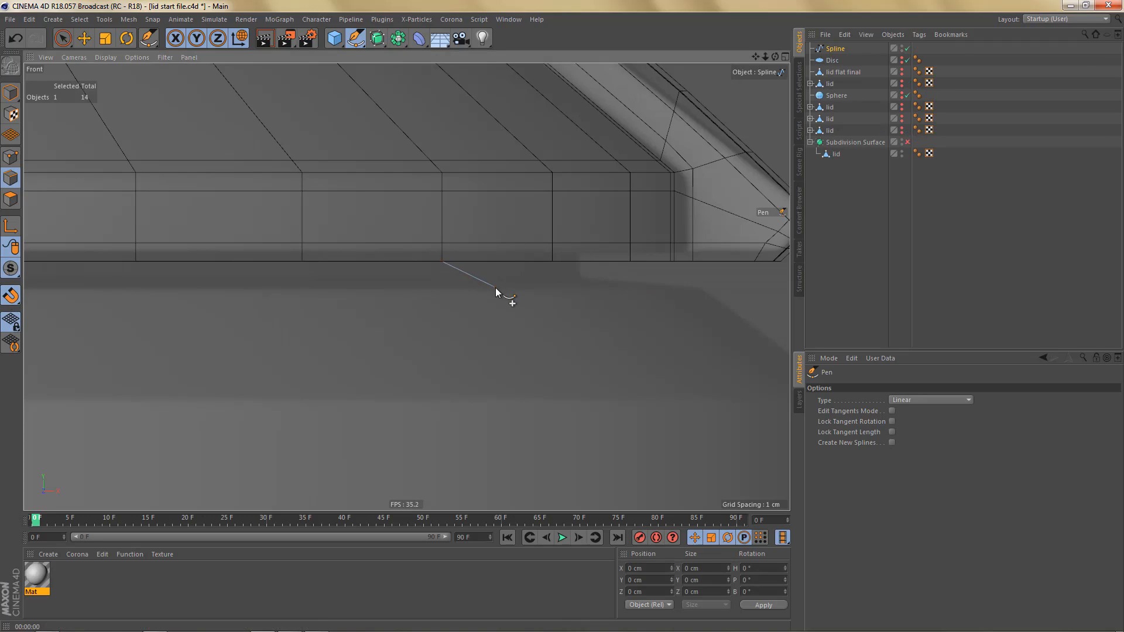
- Extend the spline outward to about X 91.8 cm, down to about Y 21.7 cm, and outward to about X 101.5 cm
key("e")
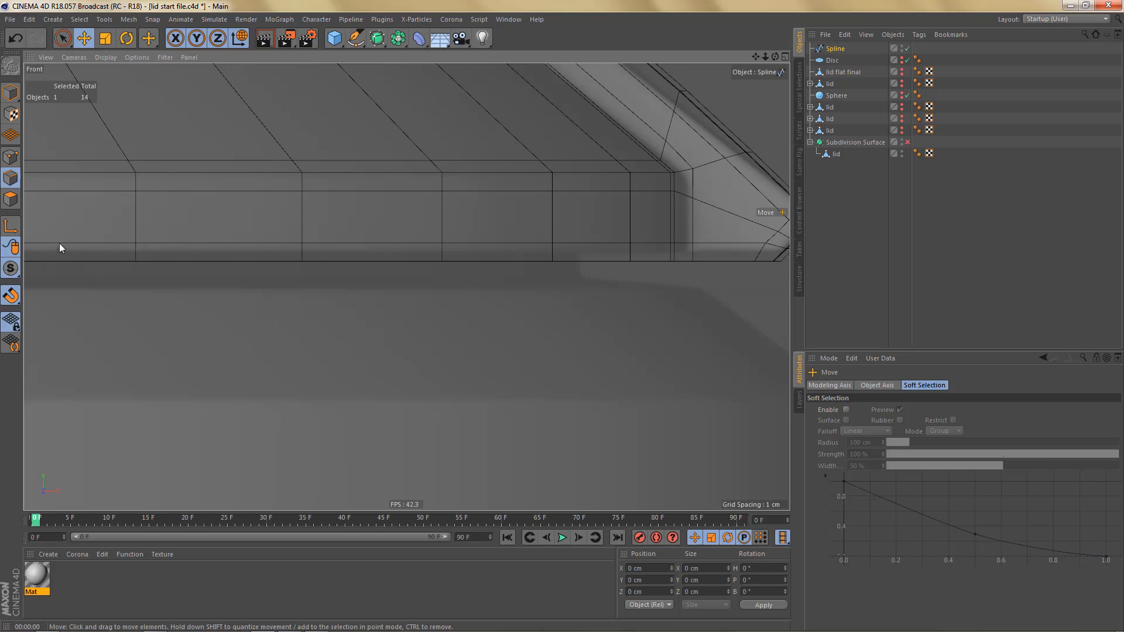
left_click(10, 157)
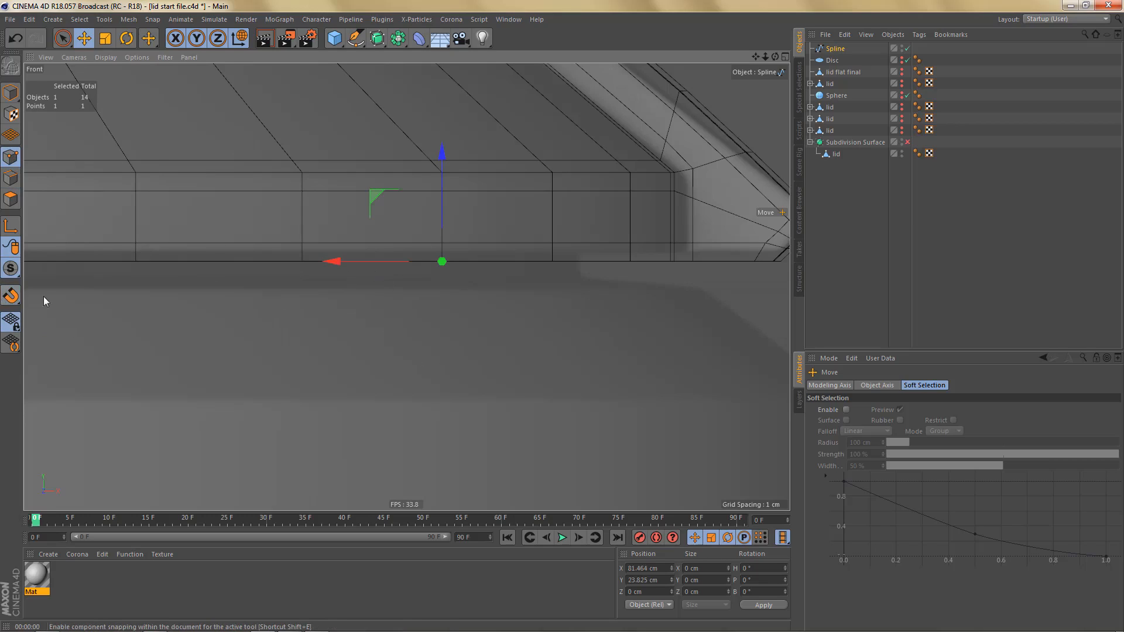
left_click_drag(333, 263, 467, 265, "ctrl")
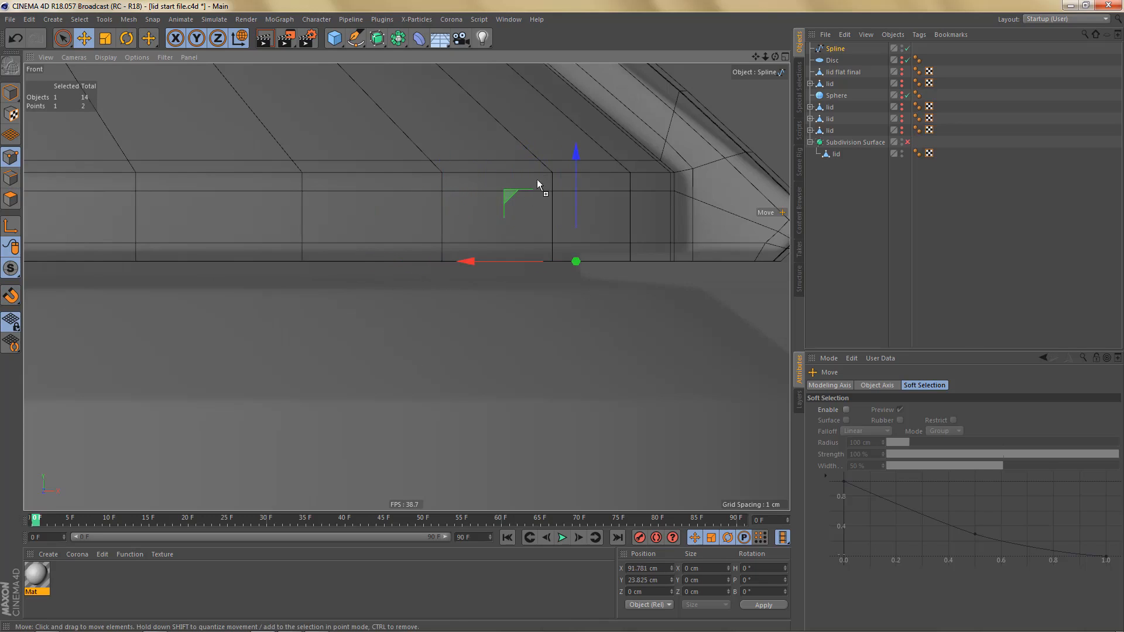
scroll(424, 267, "down", 3)
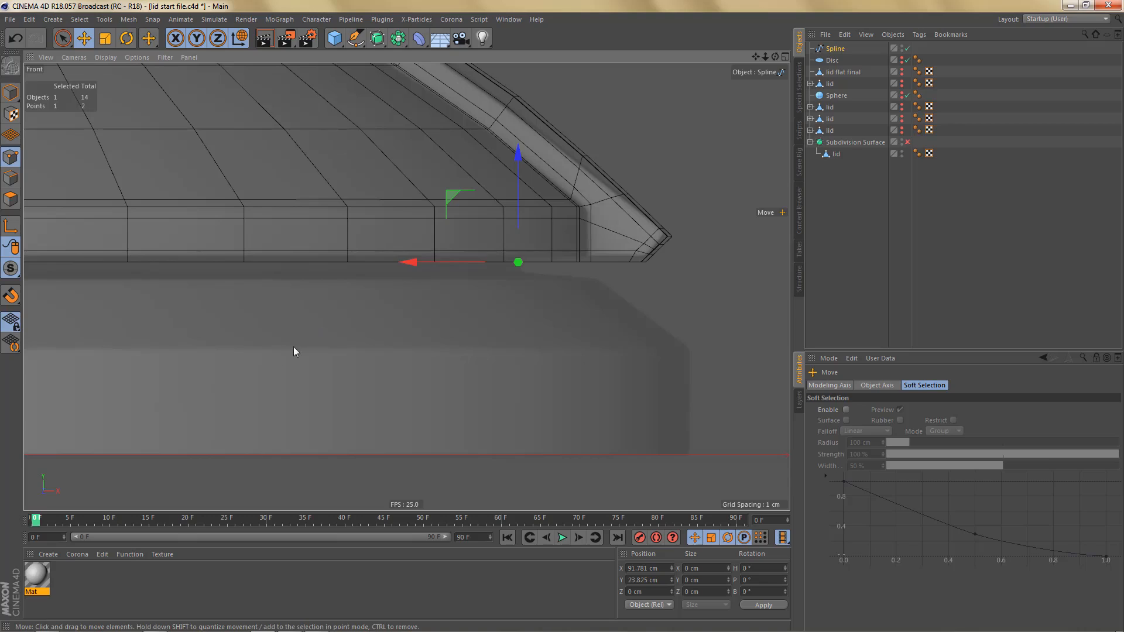
scroll(499, 223, "up", 3)
left_click_drag(528, 178, 539, 201, "ctrl")
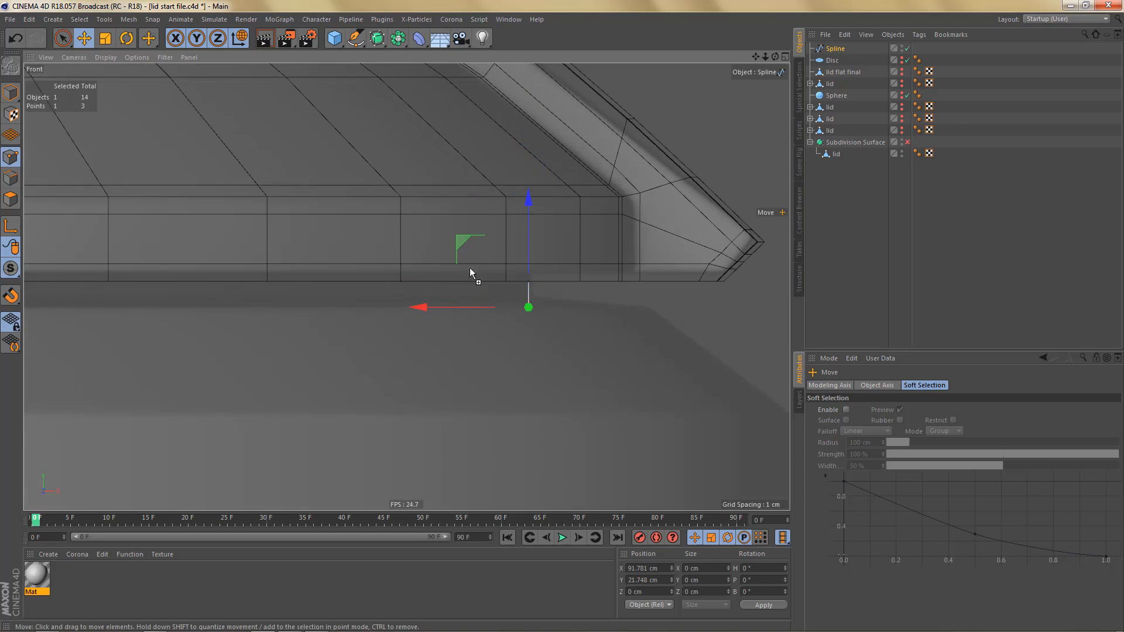
left_click_drag(419, 309, 538, 317, "ctrl")
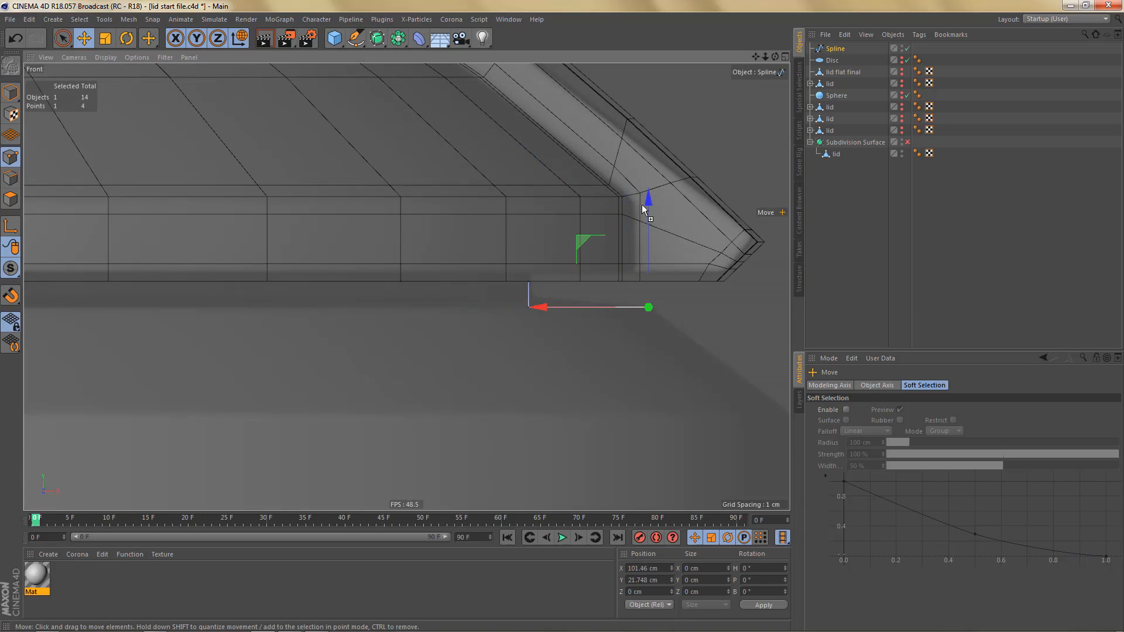
- Extend the profile down the base's slope to about X 112.9, Y 13.1 cm, straight down to the ground, and inward to about X 91.7 cm
left_click_drag(642, 205, 666, 308, "ctrl")
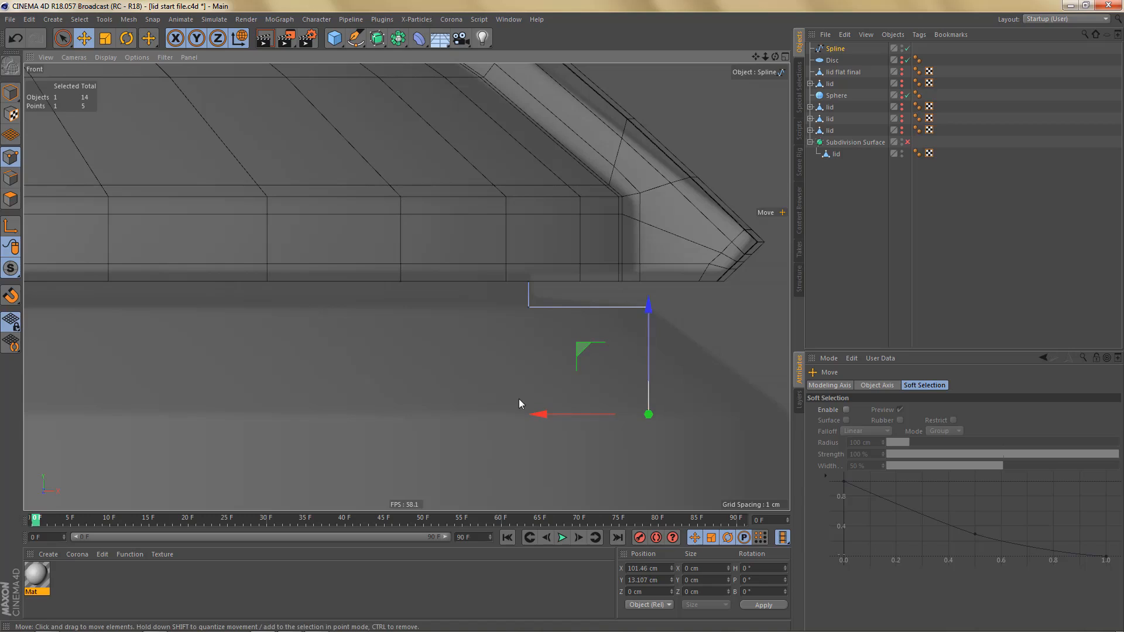
scroll(465, 349, "down", 3)
left_click_drag(422, 369, 509, 364)
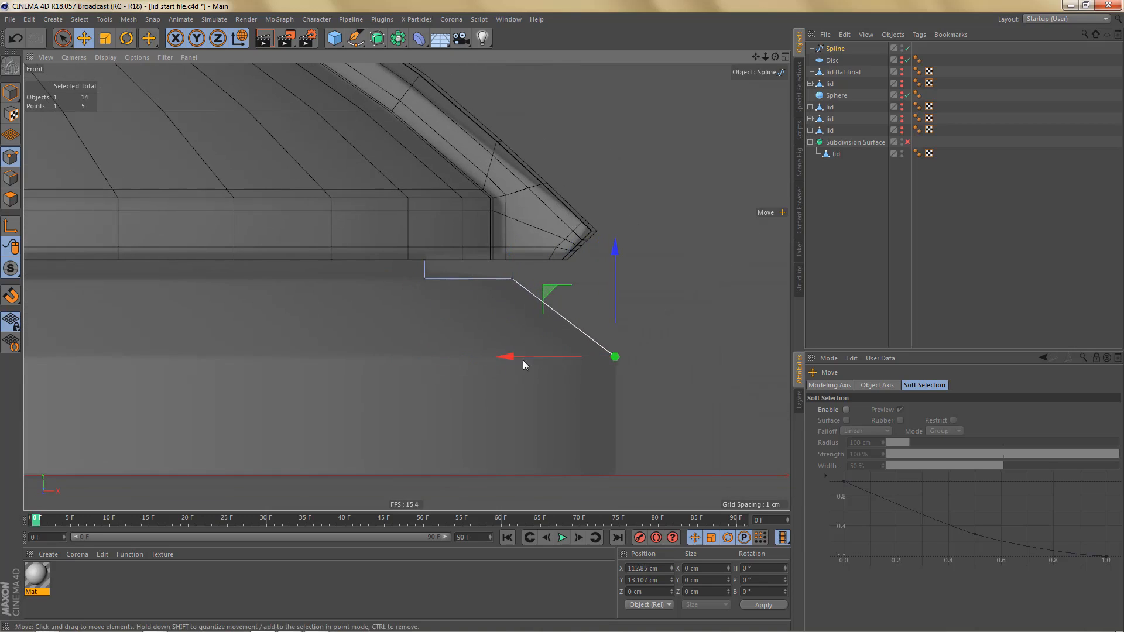
left_click_drag(617, 248, 639, 370, "ctrl")
left_click_drag(509, 478, 324, 462, "ctrl")
- Align the spline's two end points vertically by scaling them flat along X, and move them inward to about X 81.4 cm
key("0")
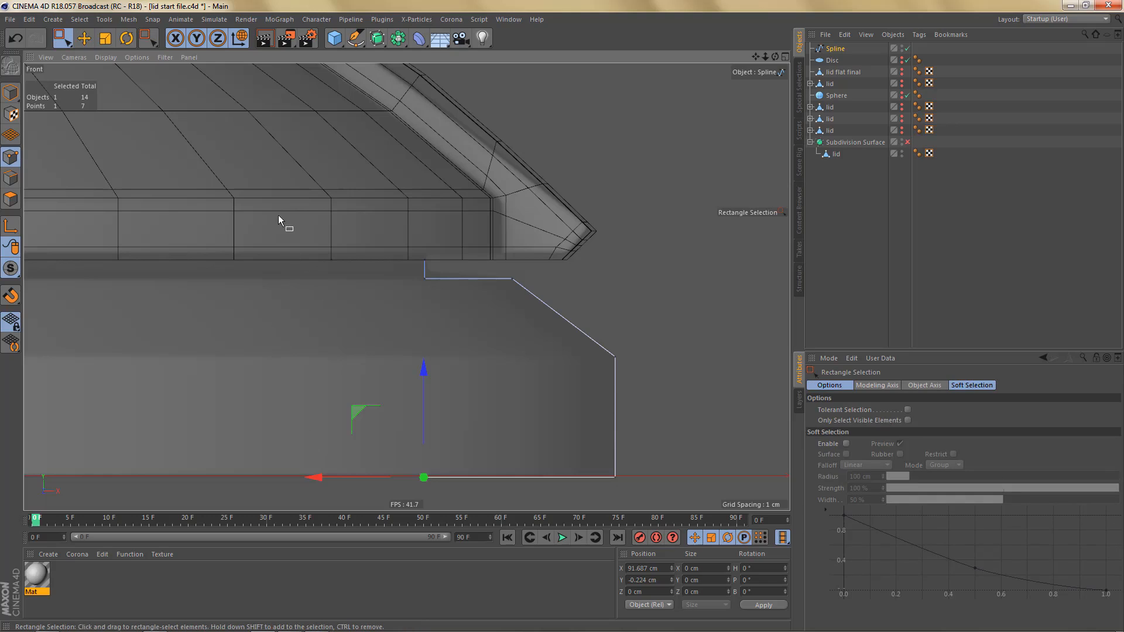
left_click_drag(288, 225, 399, 483)
middle_click_drag(425, 435, 441, 403, "alt")
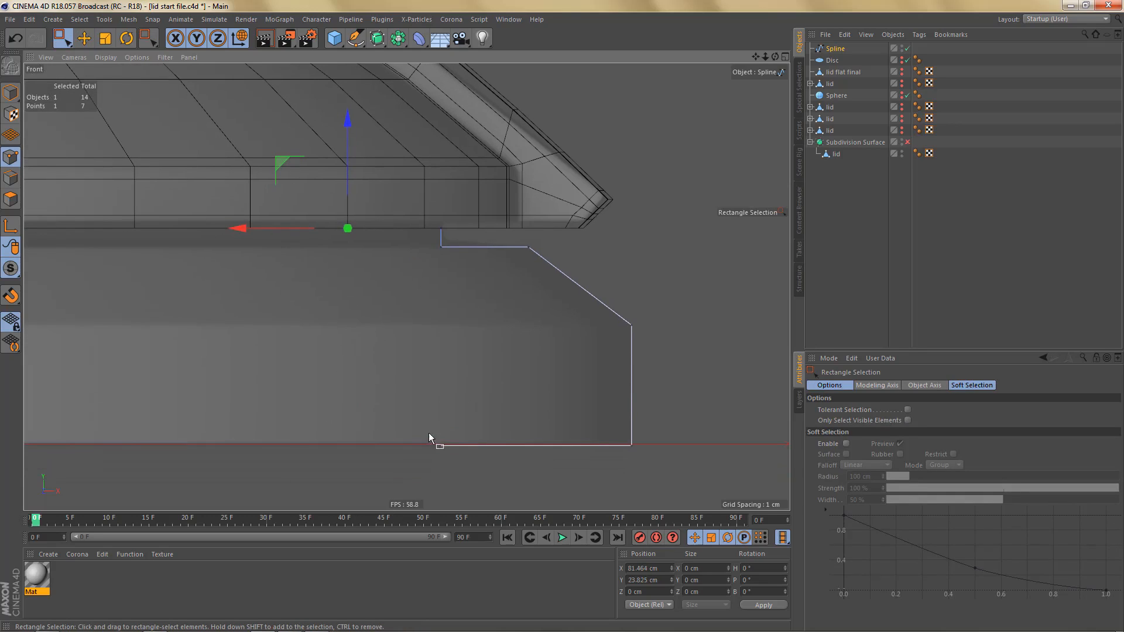
left_click_drag(458, 472, 459, 472, "shift")
key("t")
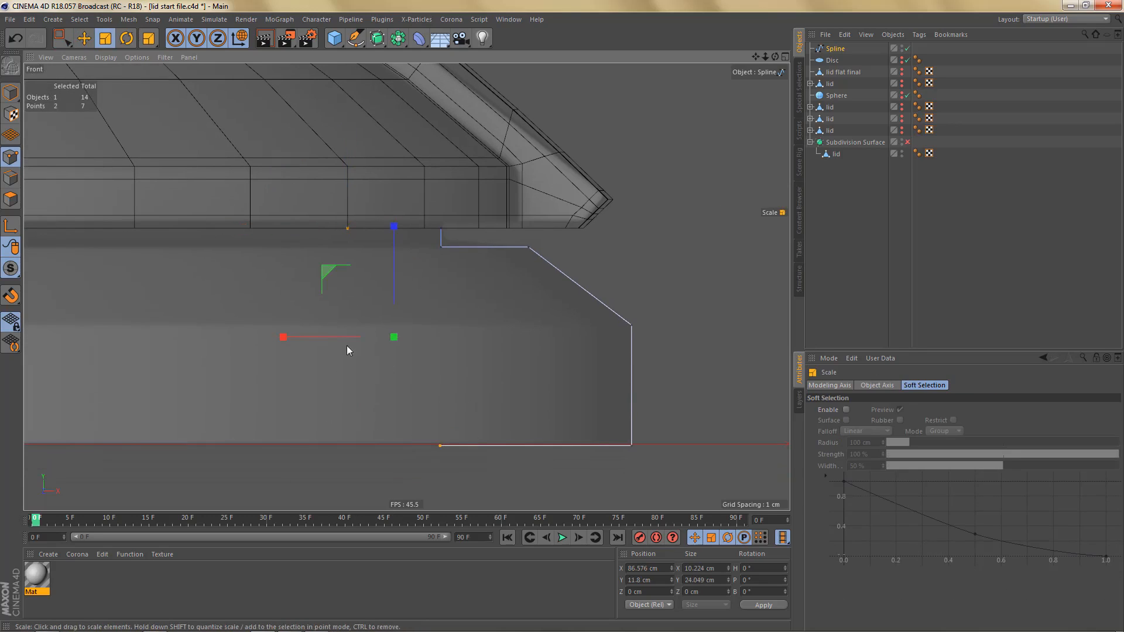
left_click_drag(289, 331, 399, 349)
key("e")
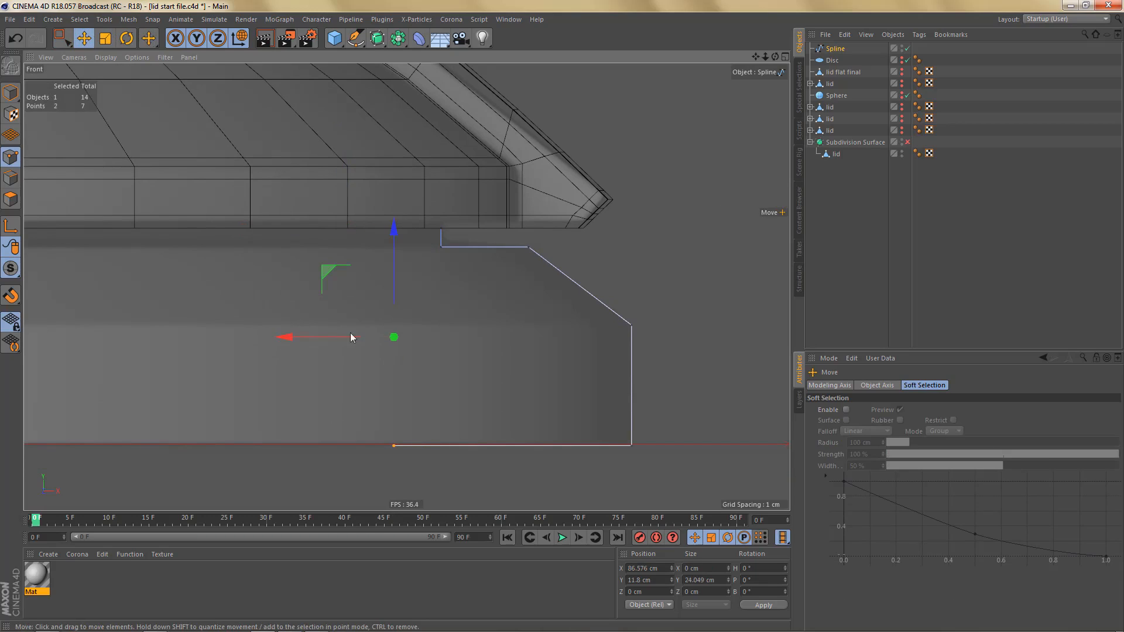
left_click_drag(284, 336, 239, 339)
key("ctrl+z")
- Place the spline below the Subdivision Surface in the object hierarchy and rename it base
middle_click(455, 349)
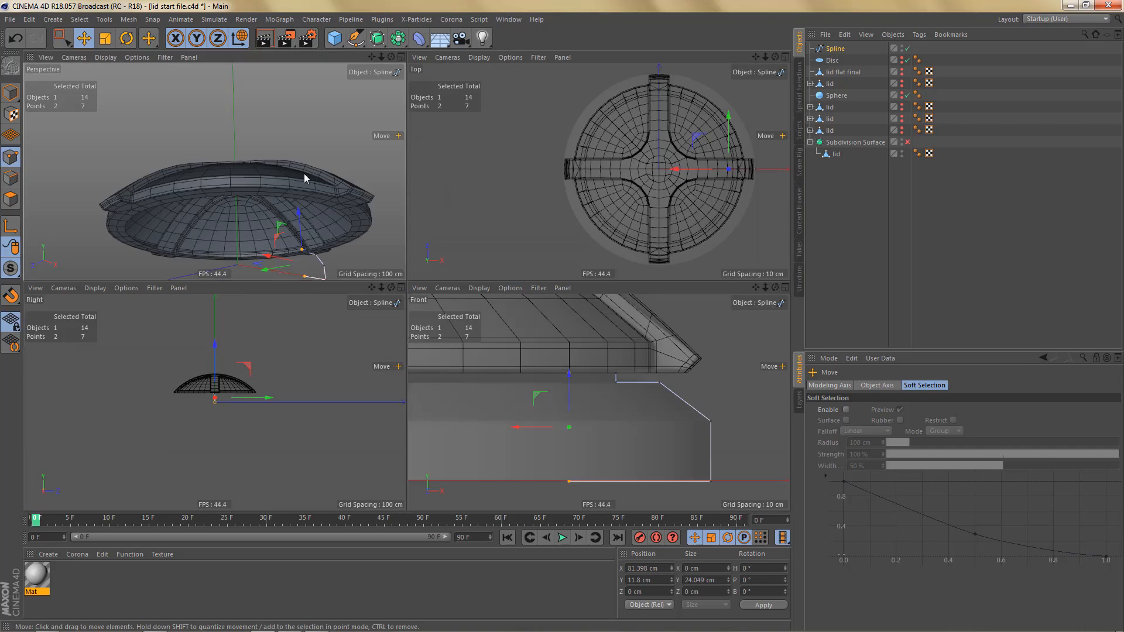
middle_click(304, 173)
scroll(409, 293, "down", 3)
left_click_drag(492, 332, 422, 363, "alt")
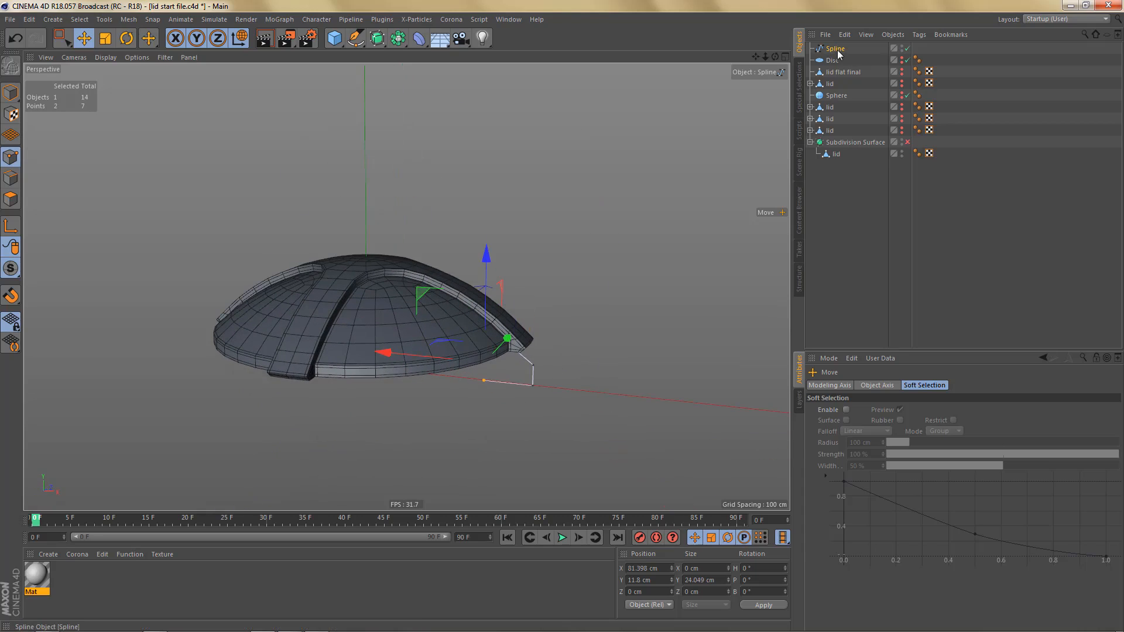
left_click_drag(836, 49, 829, 155)
double_click(834, 154)
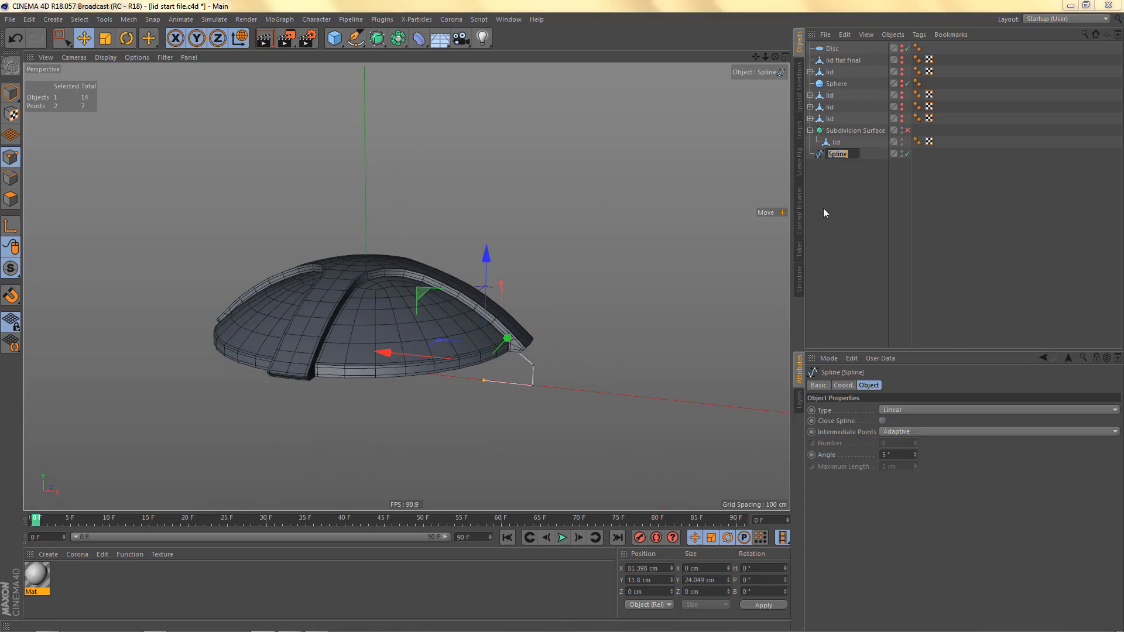
type("base")
key("Return")
- Add a Lathe as the parent of the base spline and rename the Lathe base
left_click(376, 40)
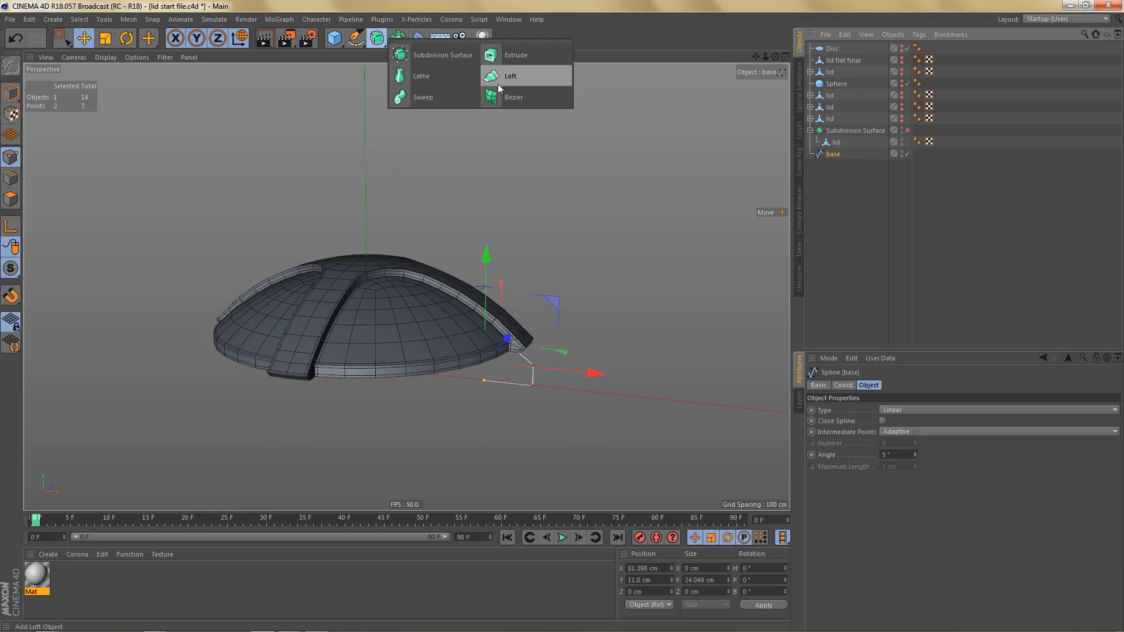
left_click(429, 80, "alt")
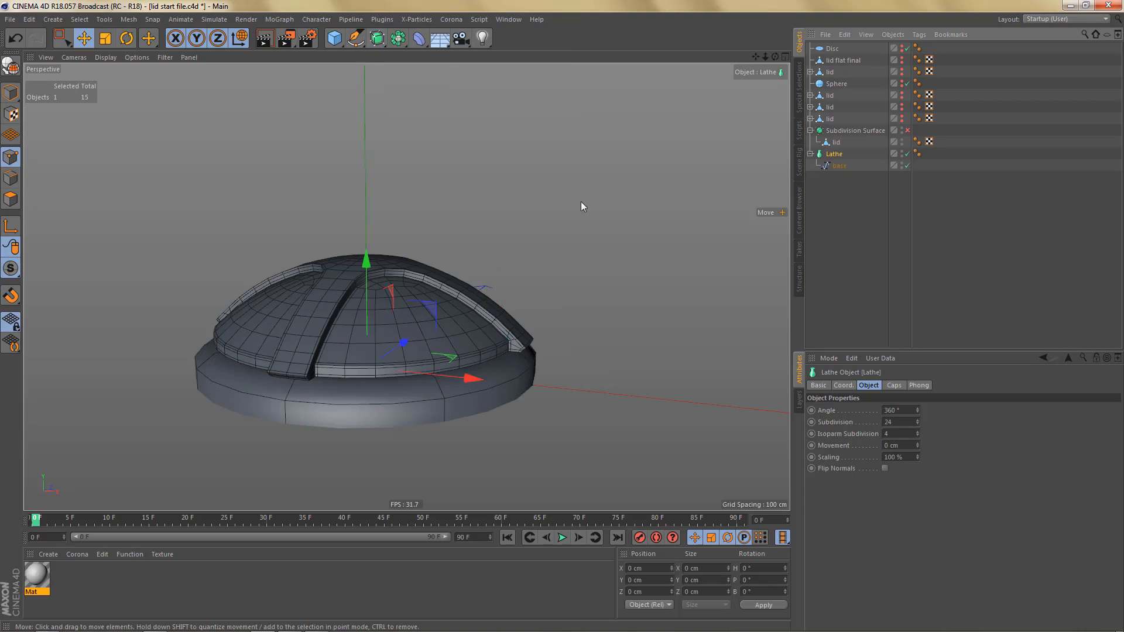
double_click(841, 167)
key("ctrl+c")
key("Up")
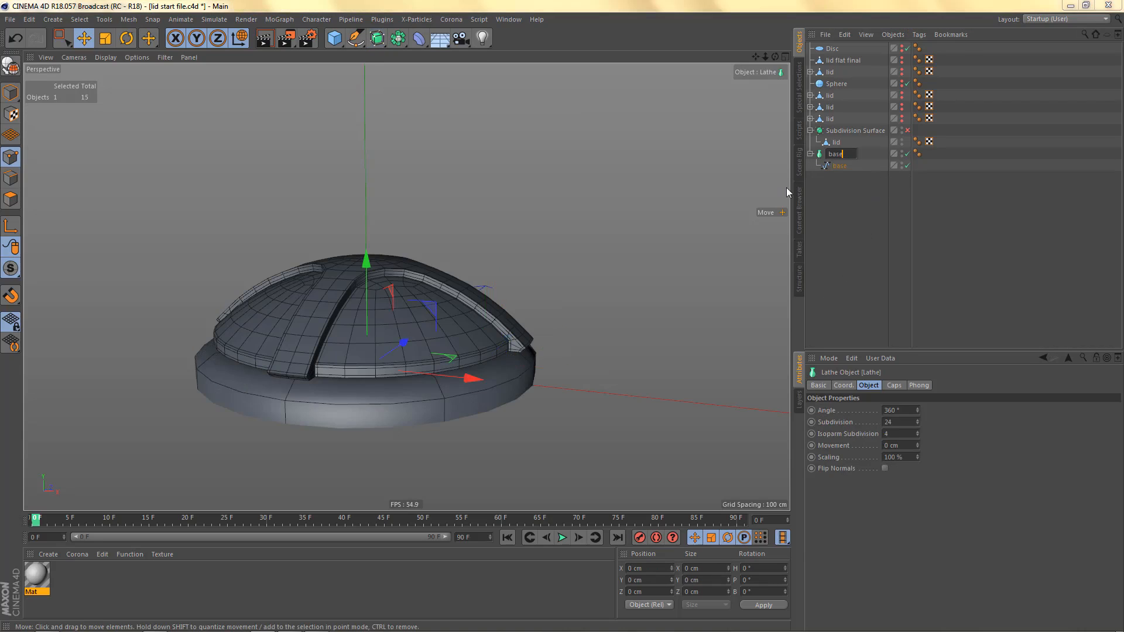
key("ctrl+v")
key("Return")
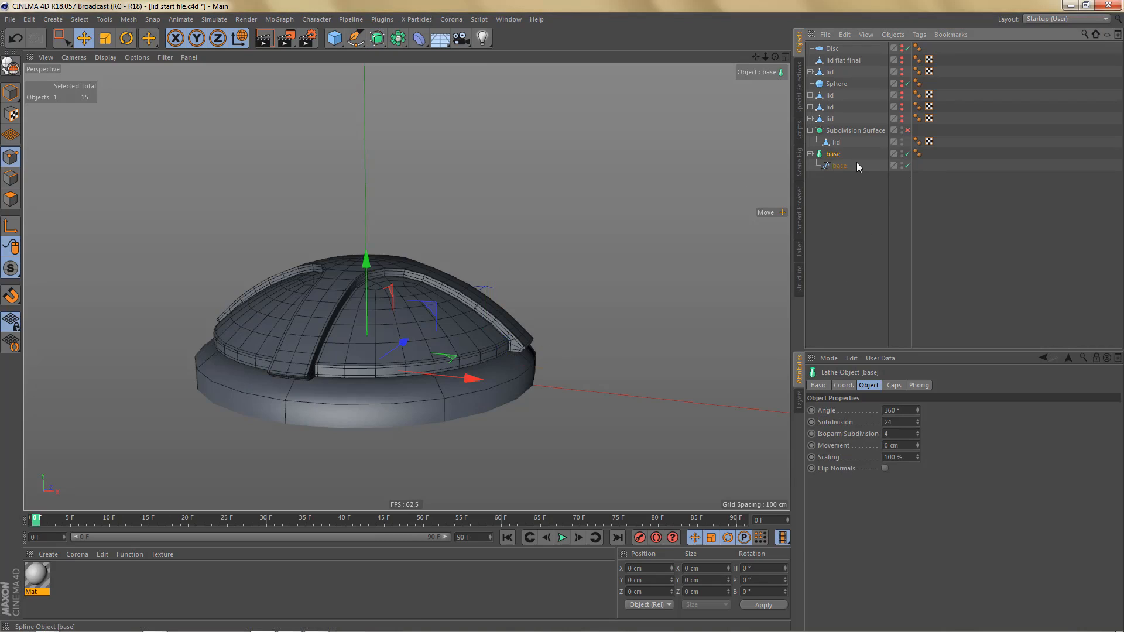
- Set the base Lathe's phong angle to 34° and display the mesh lines as wireframe in the perspective view
left_click(918, 153)
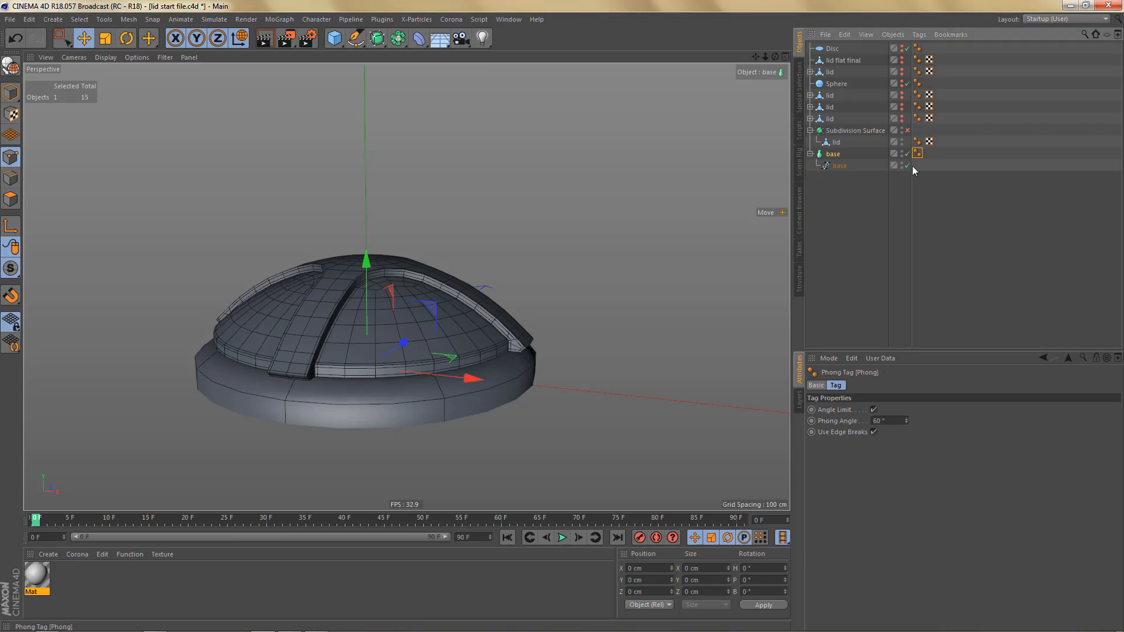
left_click(893, 420)
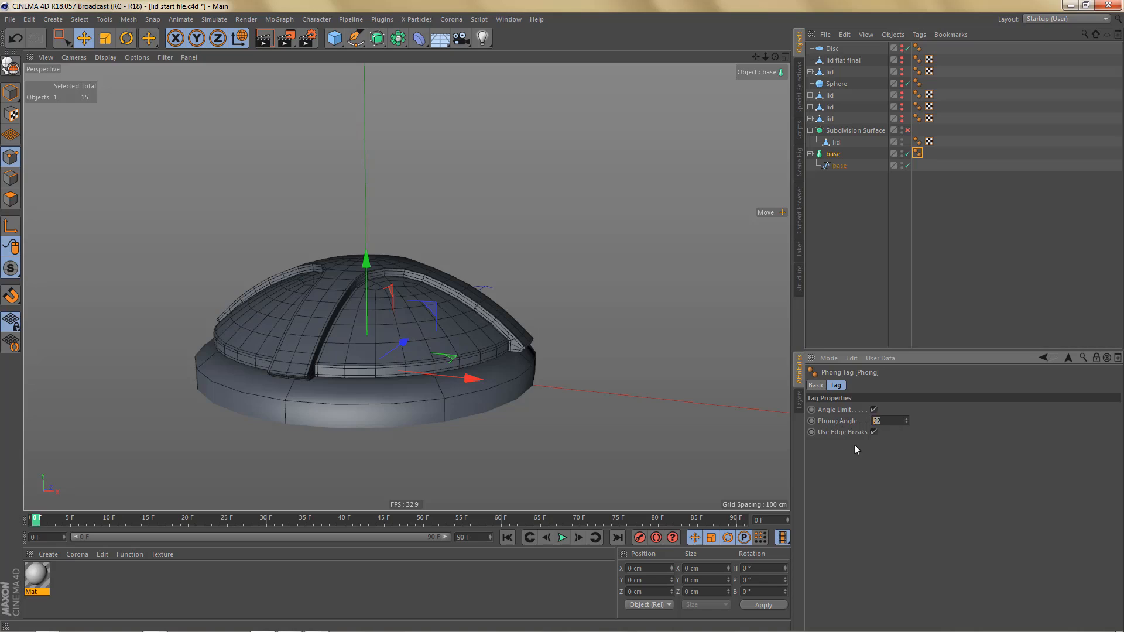
key("Return")
middle_click_drag(354, 353, 433, 354, "alt")
left_click_drag(444, 346, 448, 362, "alt")
key("n")
key("h")
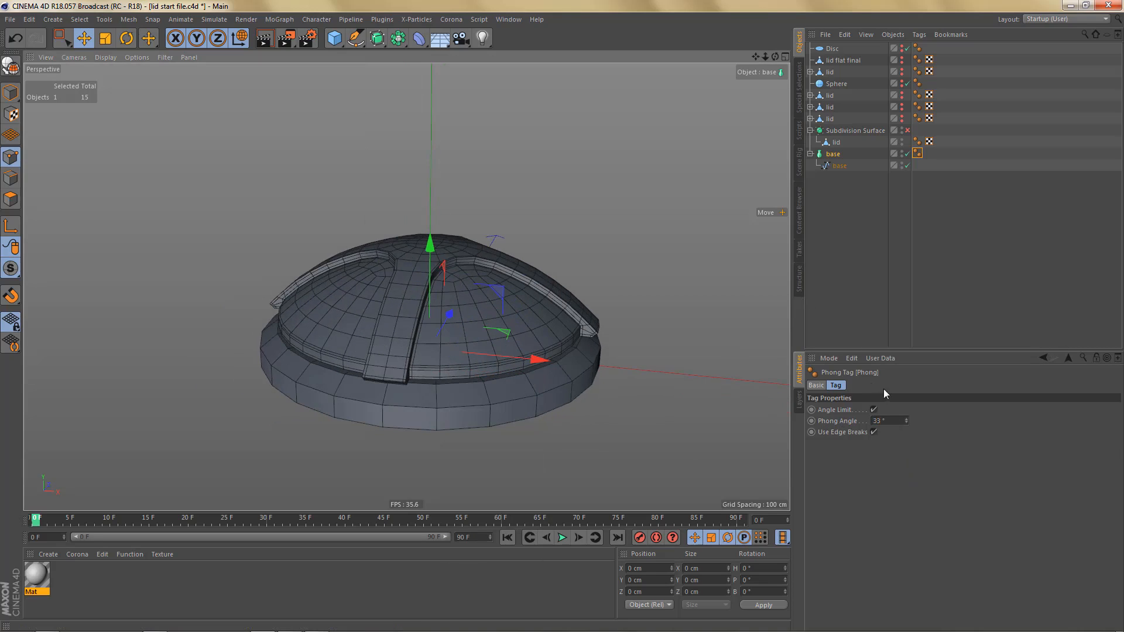
left_click(906, 419)
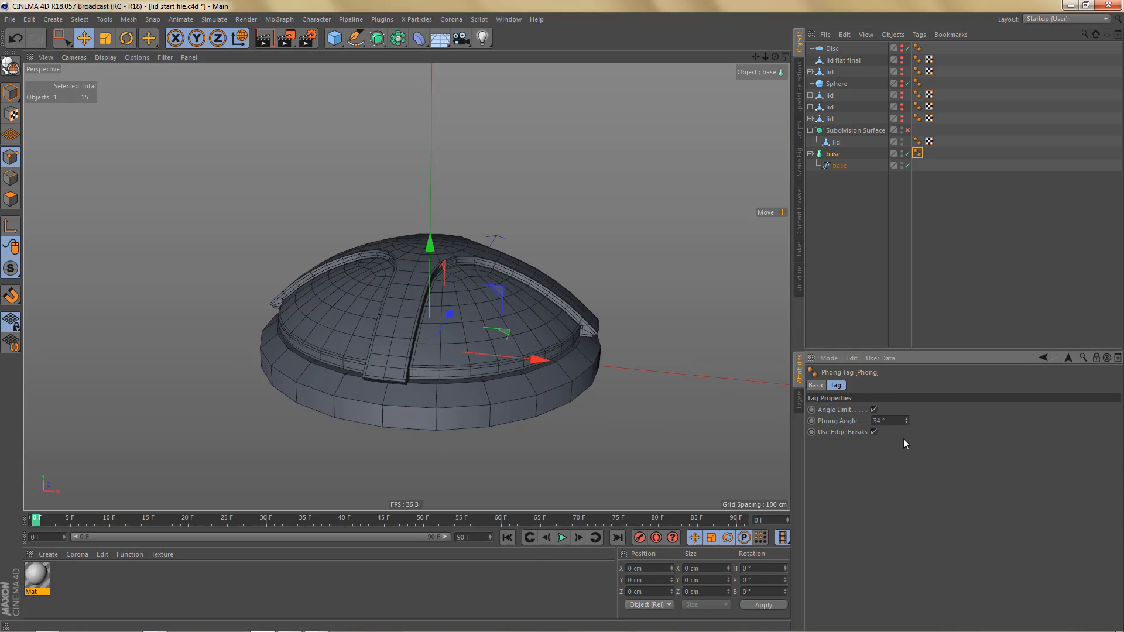
left_click(906, 423)
- Increase the base Lathe's subdivision to 39
left_click(834, 153)
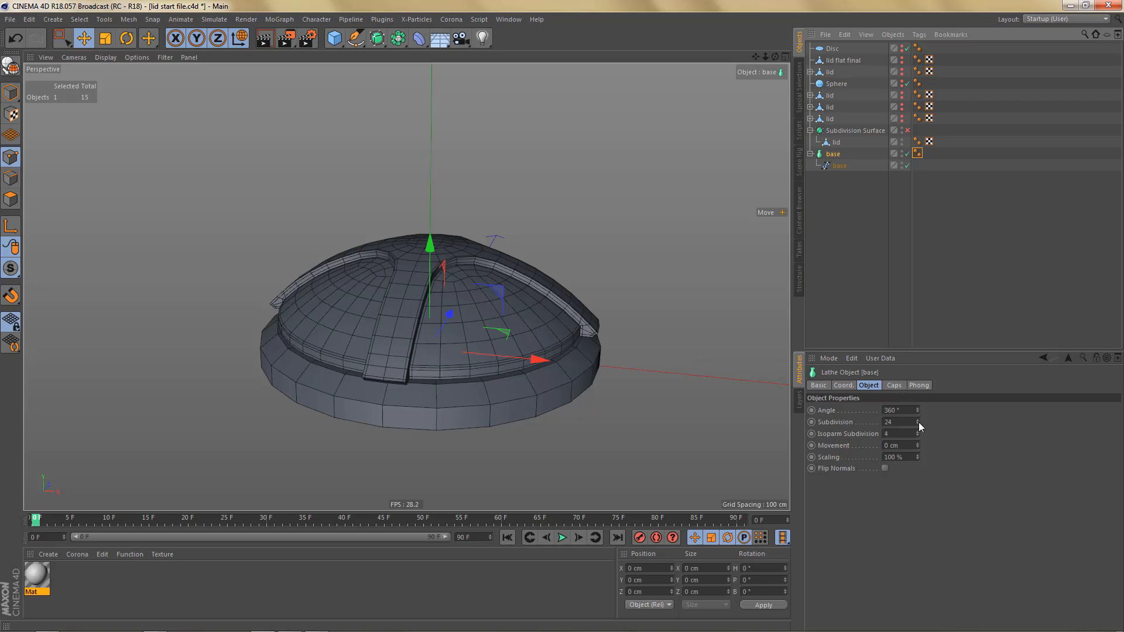
mouse_move(918, 424)
left_mouse_down()
mouse_move(918, 407)
mouse_move(918, 423)
left_mouse_up()
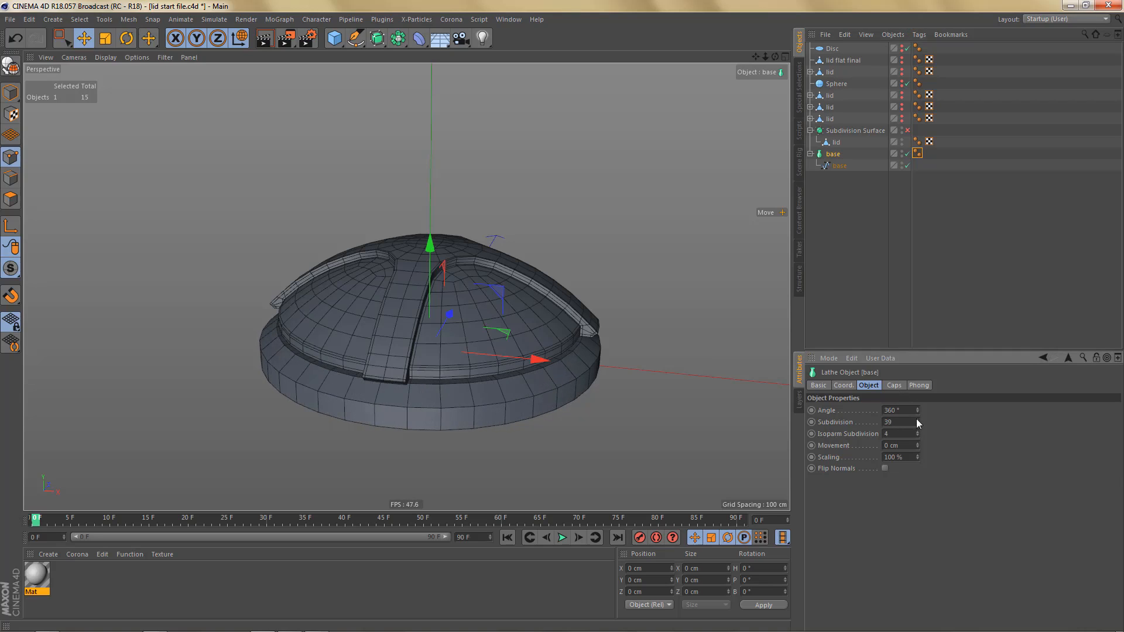
left_click_drag(492, 346, 515, 339, "alt")
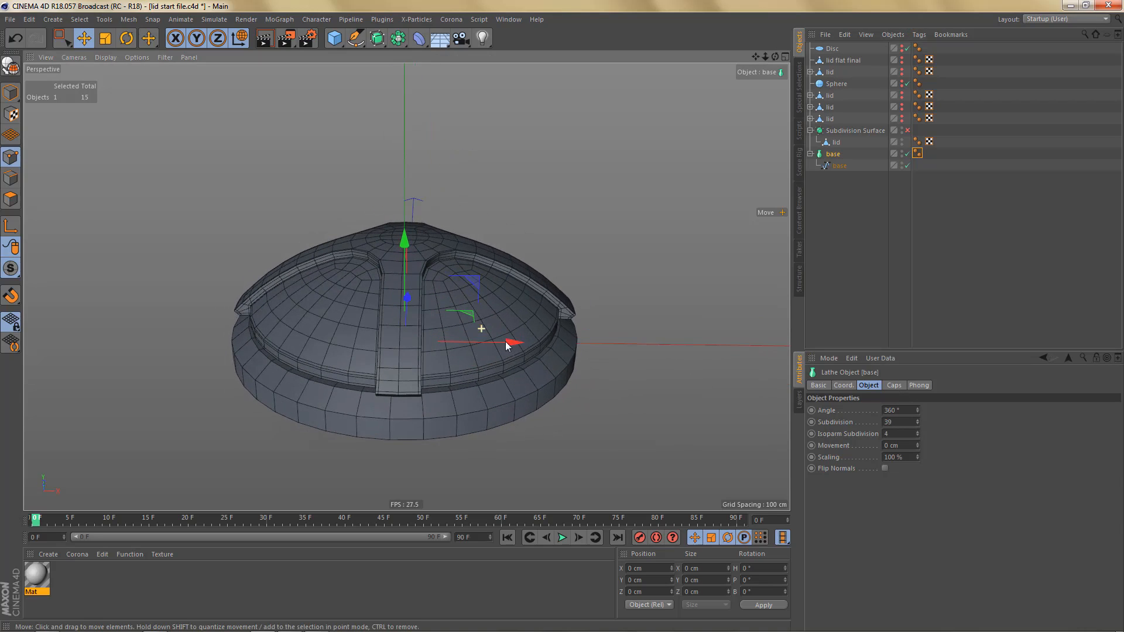
- Place the base Lathe under a new Subdivision Surface and disable both generators
double_click(835, 153)
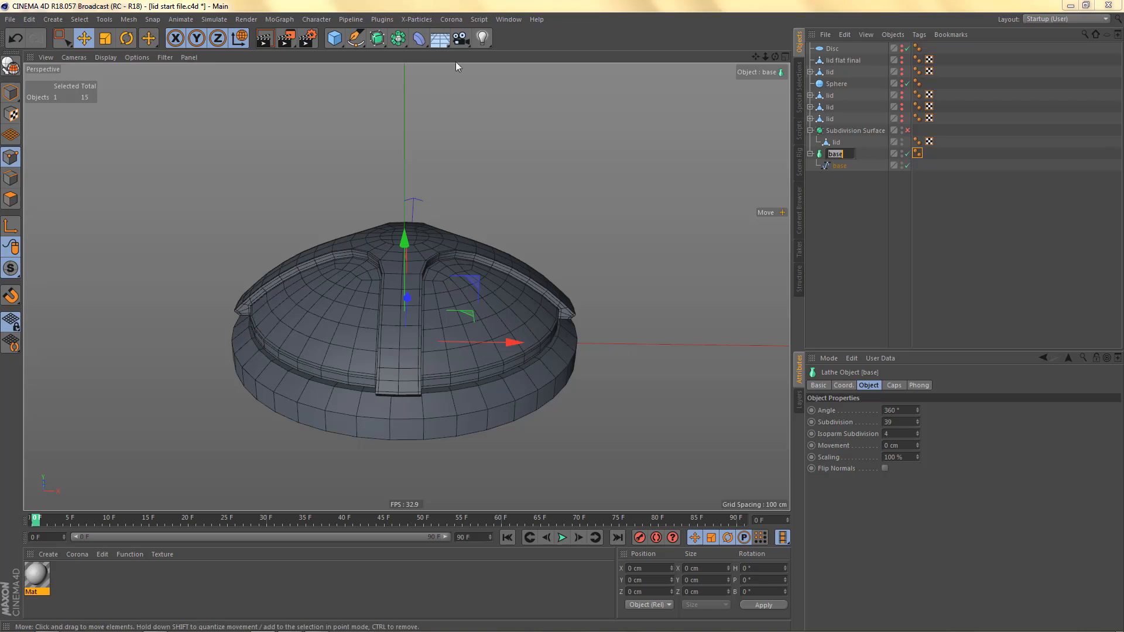
left_click(378, 38, "alt")
left_click_drag(495, 304, 497, 265, "alt")
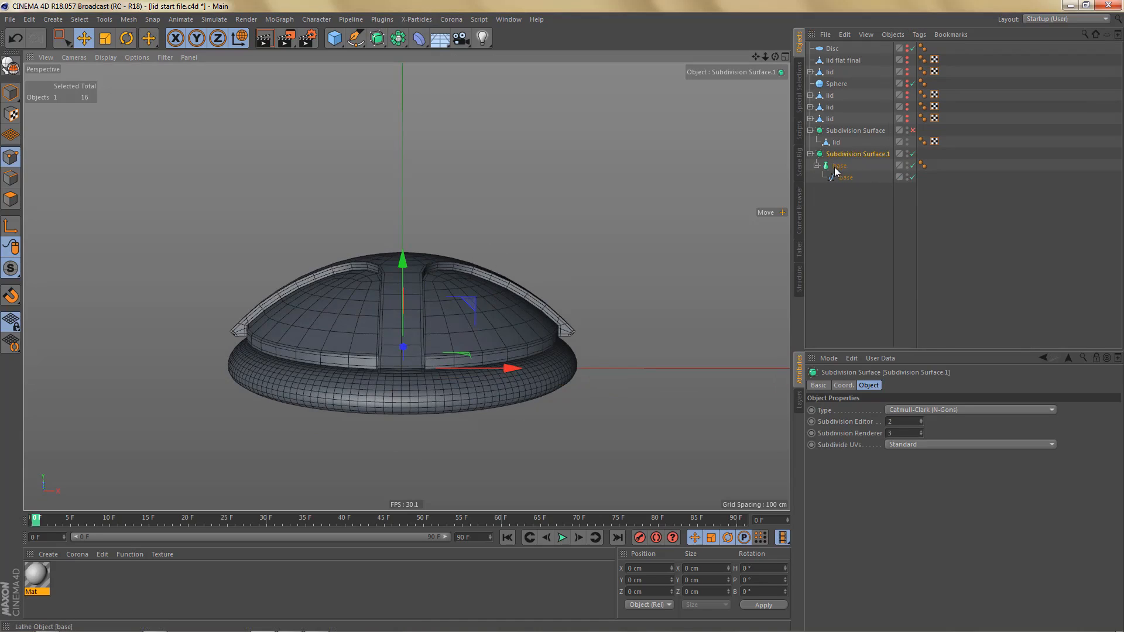
key("q")
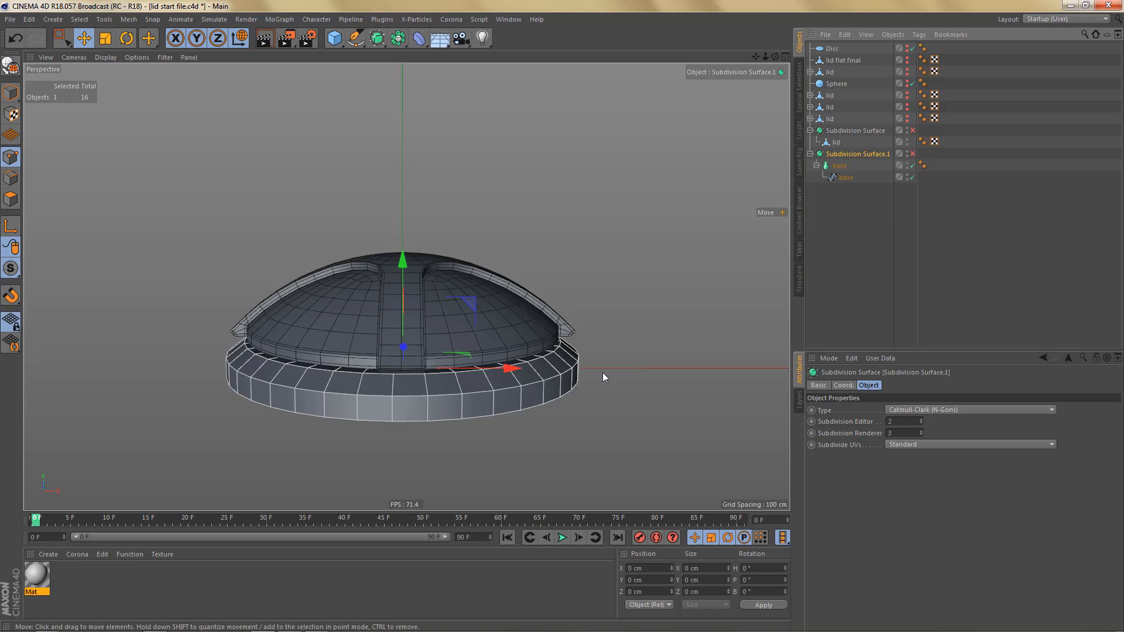
left_click(912, 166)
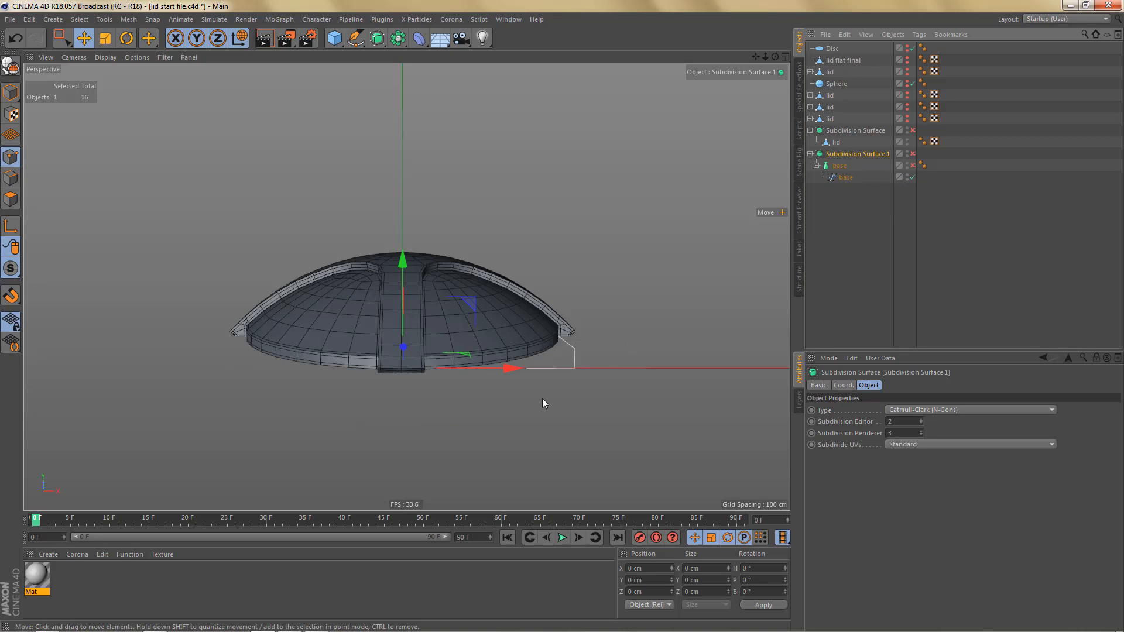
- Close the base profile spline, working in the front view
middle_click(569, 395)
middle_click(590, 423)
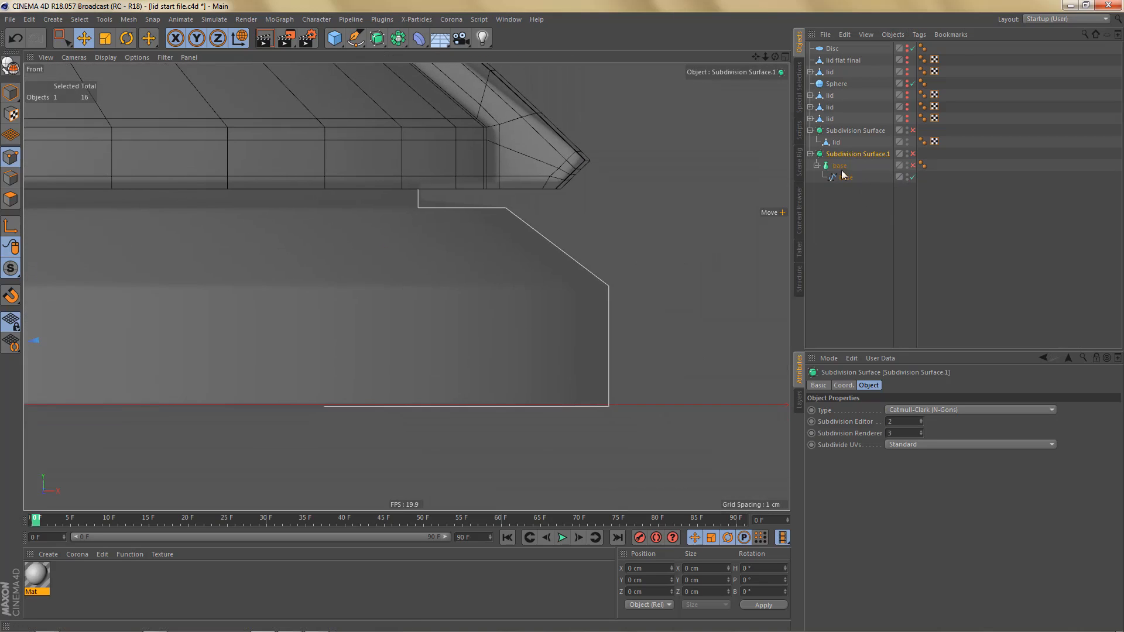
left_click(847, 177)
middle_click_drag(606, 345, 579, 335, "alt")
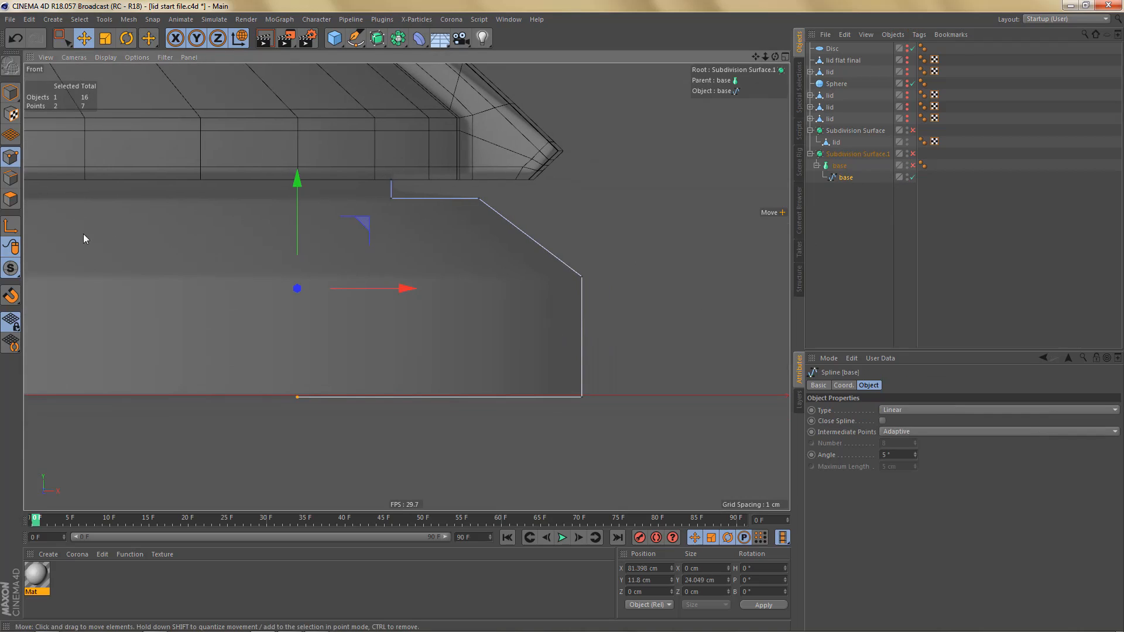
scroll(579, 388, "up", 2)
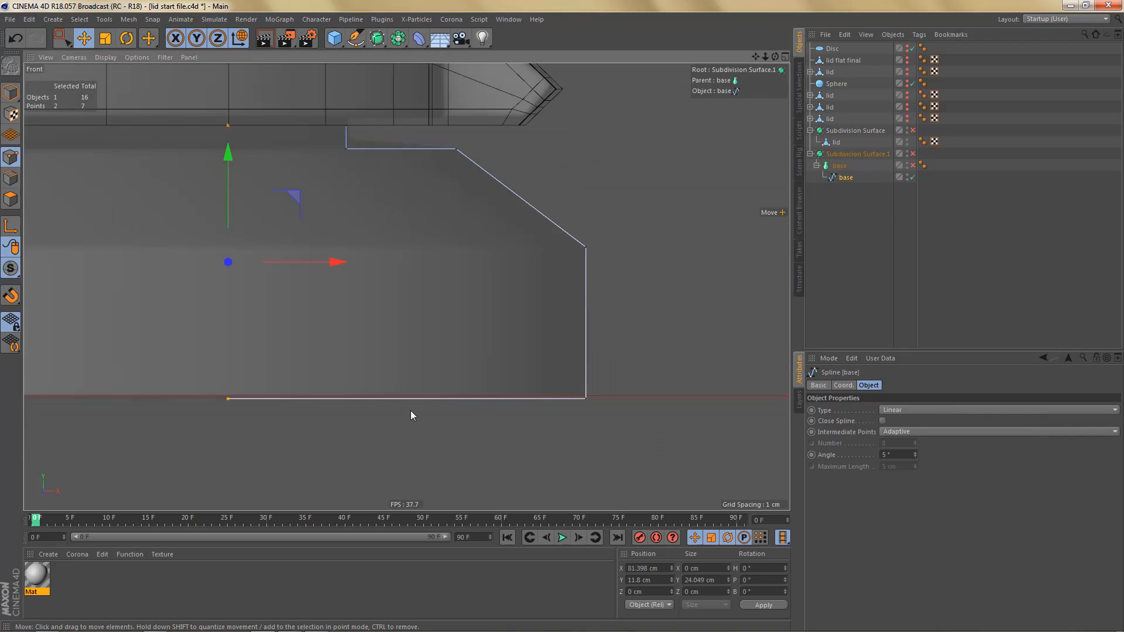
middle_click_drag(412, 414, 558, 448, "alt")
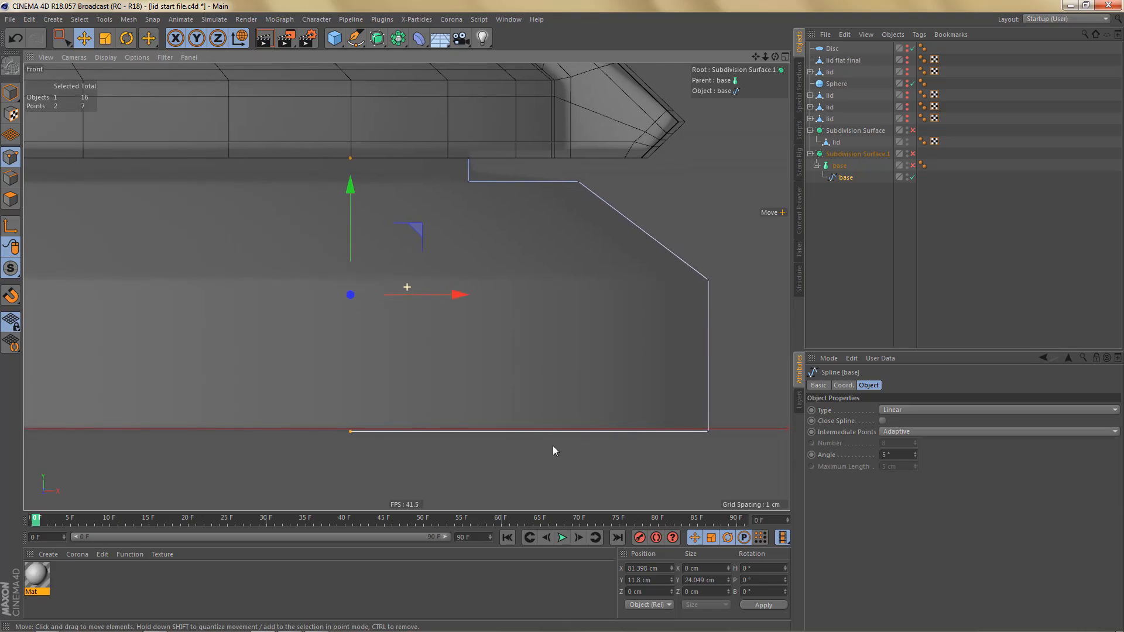
left_click(882, 421)
middle_click_drag(420, 467, 441, 445, "alt")
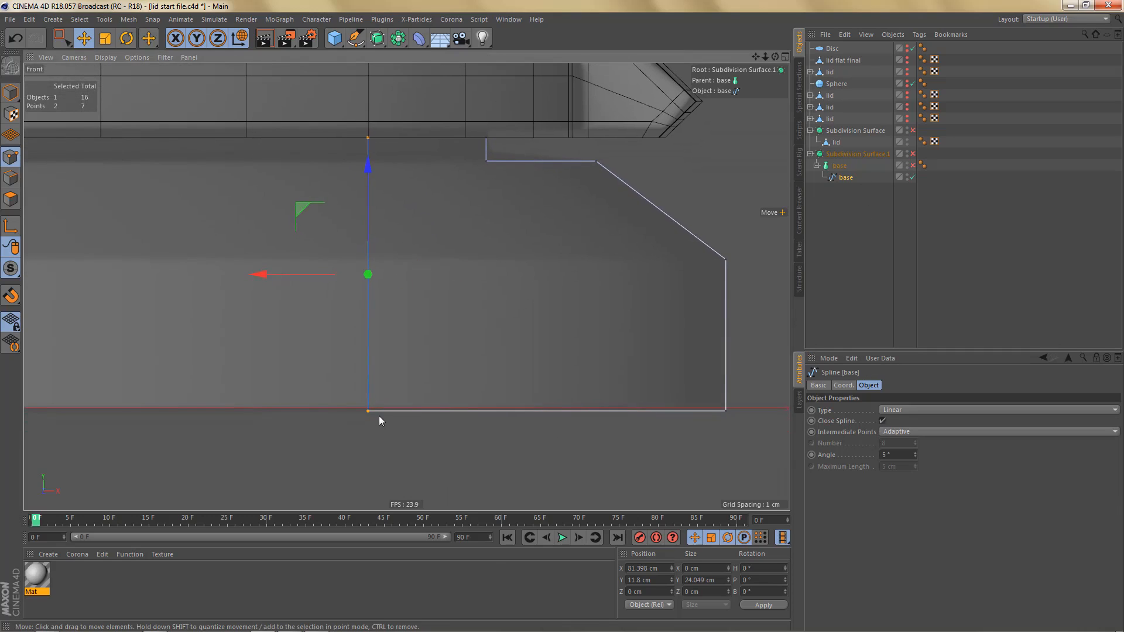
- Use Line Cut to add support points near the base spline's inner side, bottom edge and outer side with three straight cuts
key("k")
key("k")
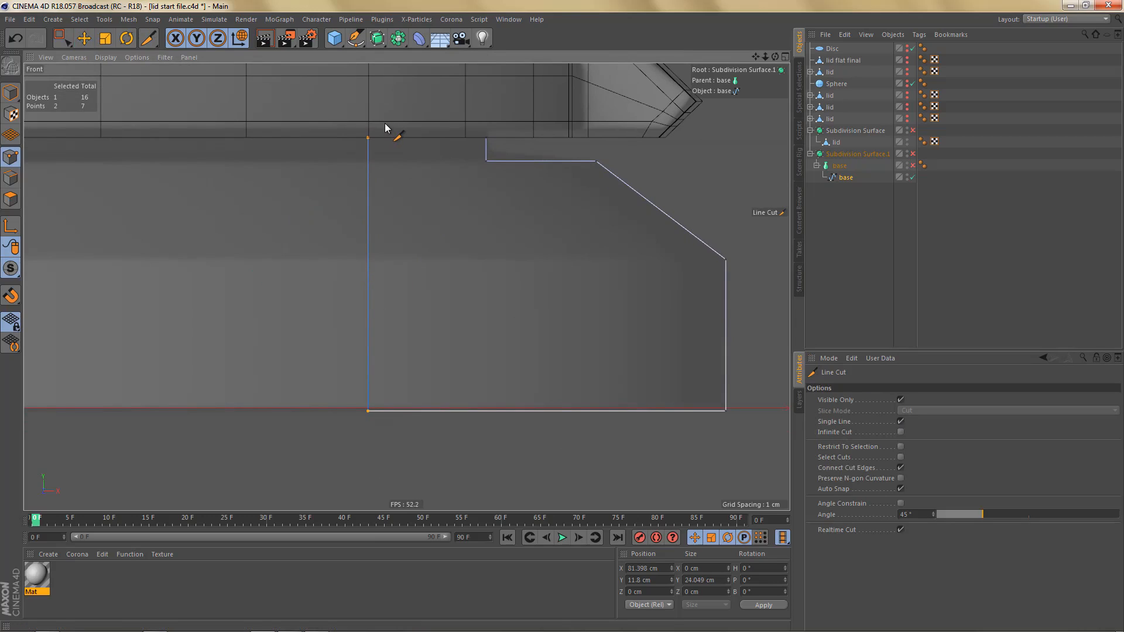
left_click_drag(384, 123, 409, 477, "shift")
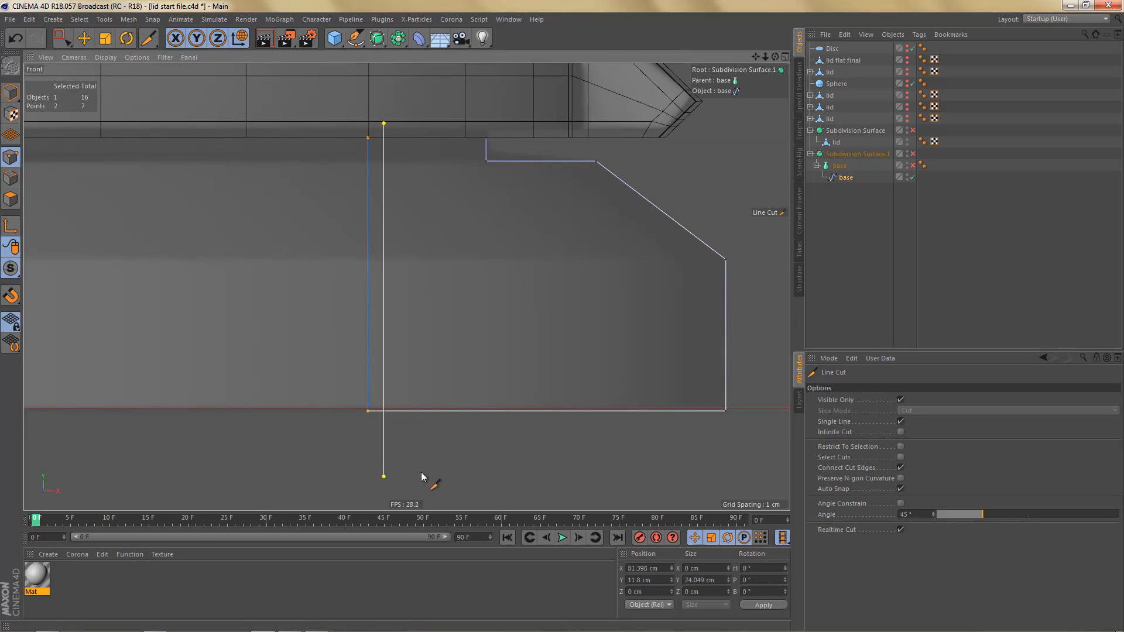
left_click_drag(356, 397, 787, 397, "shift")
left_click_drag(718, 248, 725, 457, "shift")
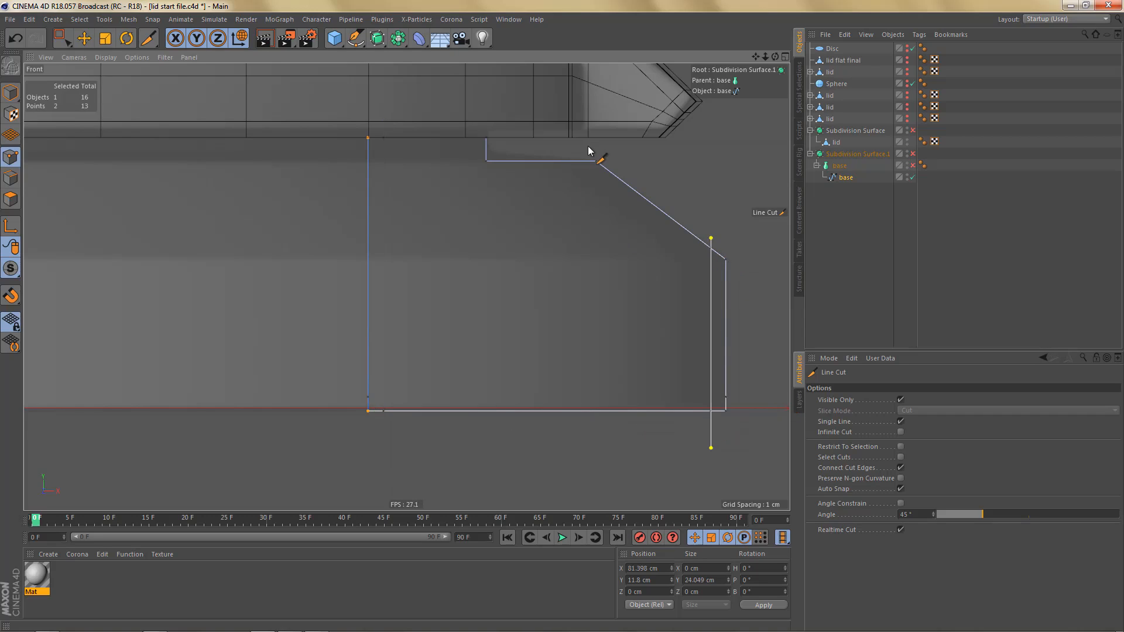
- Cut support points on both sides of the base spline's upper shoulder corner and around the inner corner of the step
mouse_move(580, 151)
left_mouse_down("shift")
mouse_move(584, 180)
mouse_move(599, 184)
left_mouse_up("shift")
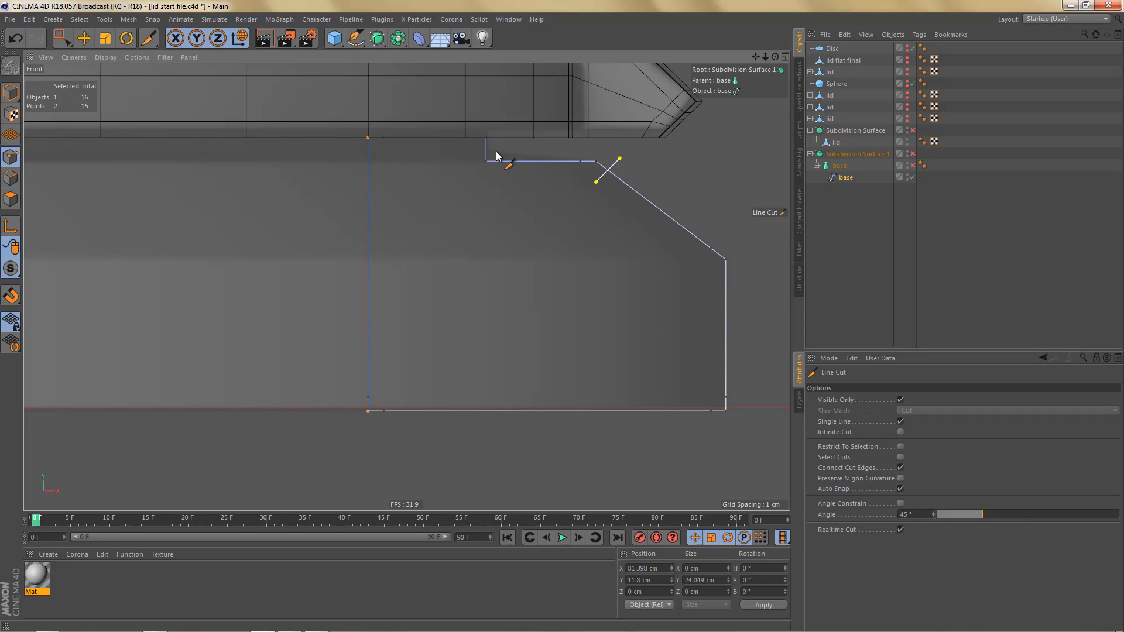
mouse_move(497, 153)
left_mouse_down("shift")
mouse_move(503, 171)
mouse_move(499, 146)
left_mouse_up("shift")
middle_click_drag(525, 186, 552, 269, "alt")
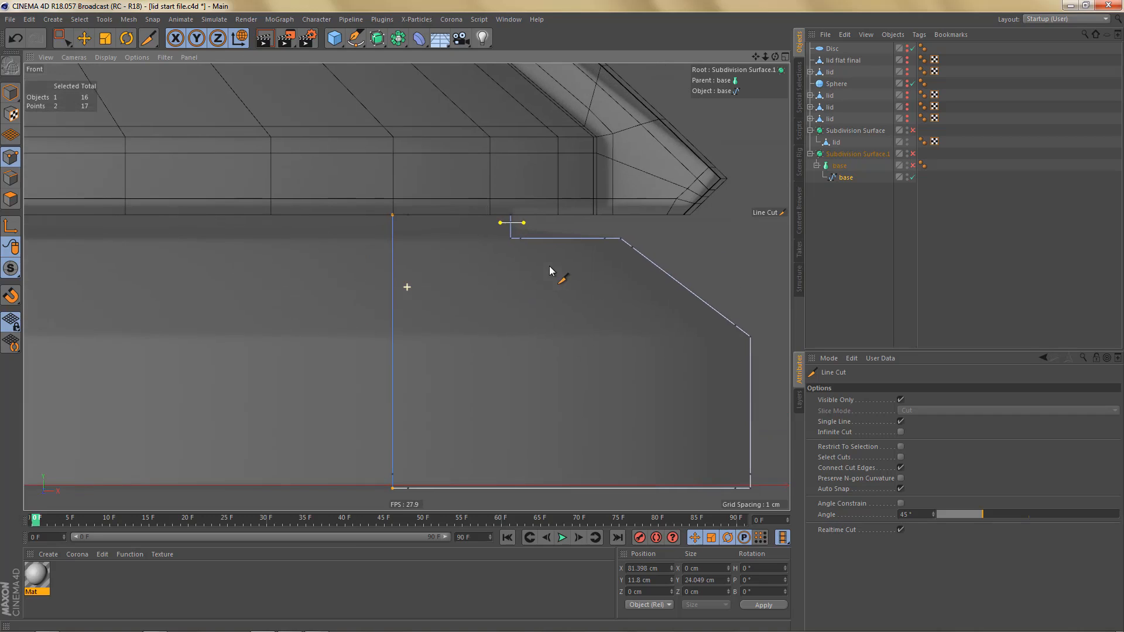
- With the base spline soloed in the perspective view, cut a support point on its top edge beside the outer corner
middle_click(477, 229)
middle_click(293, 167)
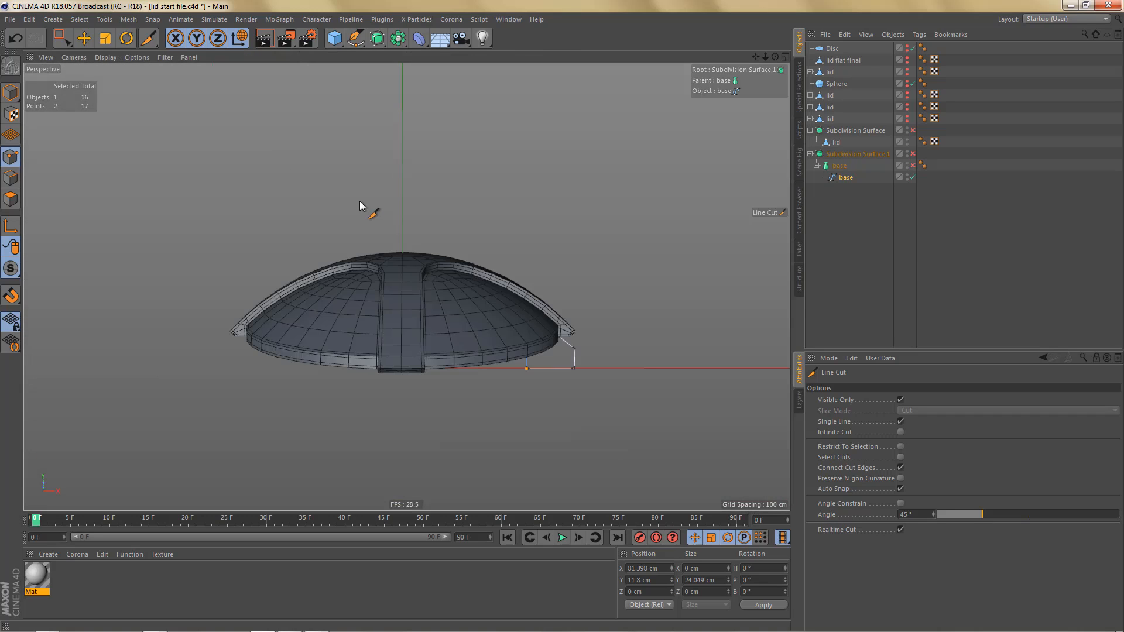
key("alt+s")
key("h")
middle_click_drag(610, 254, 515, 258, "alt")
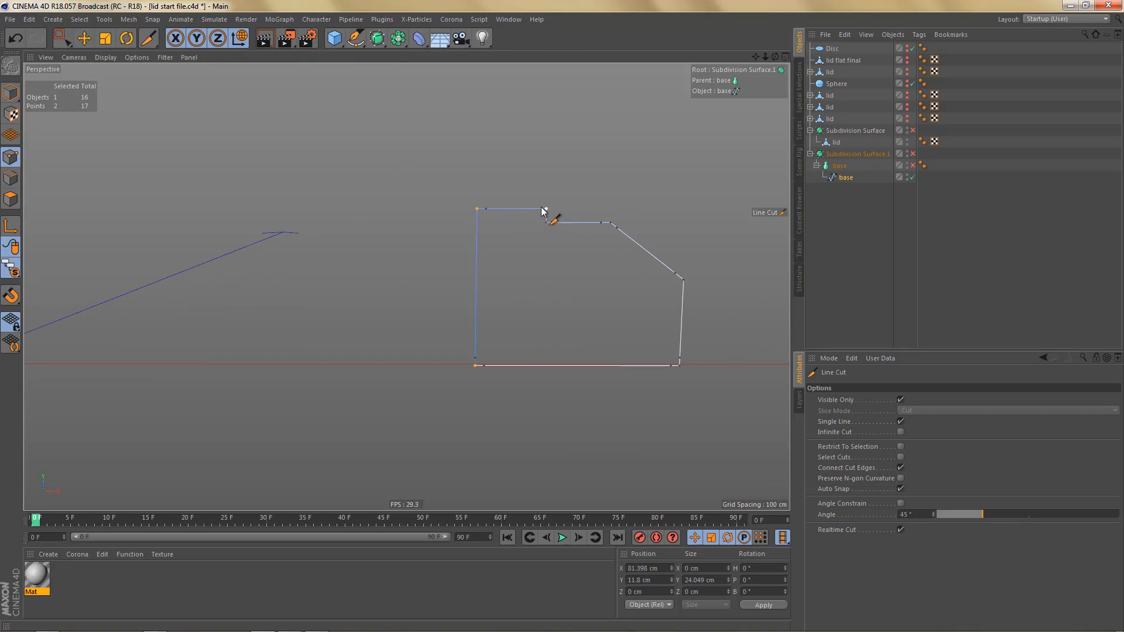
scroll(543, 211, "up", 5)
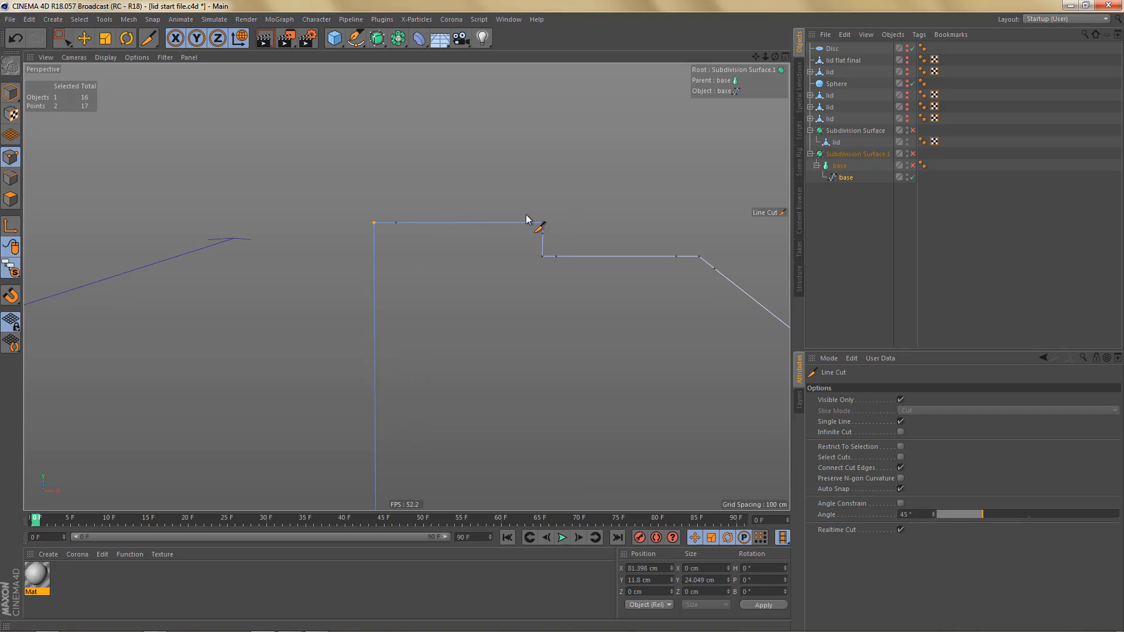
left_click_drag(531, 211, 531, 234)
scroll(492, 281, "down", 4)
key("h")
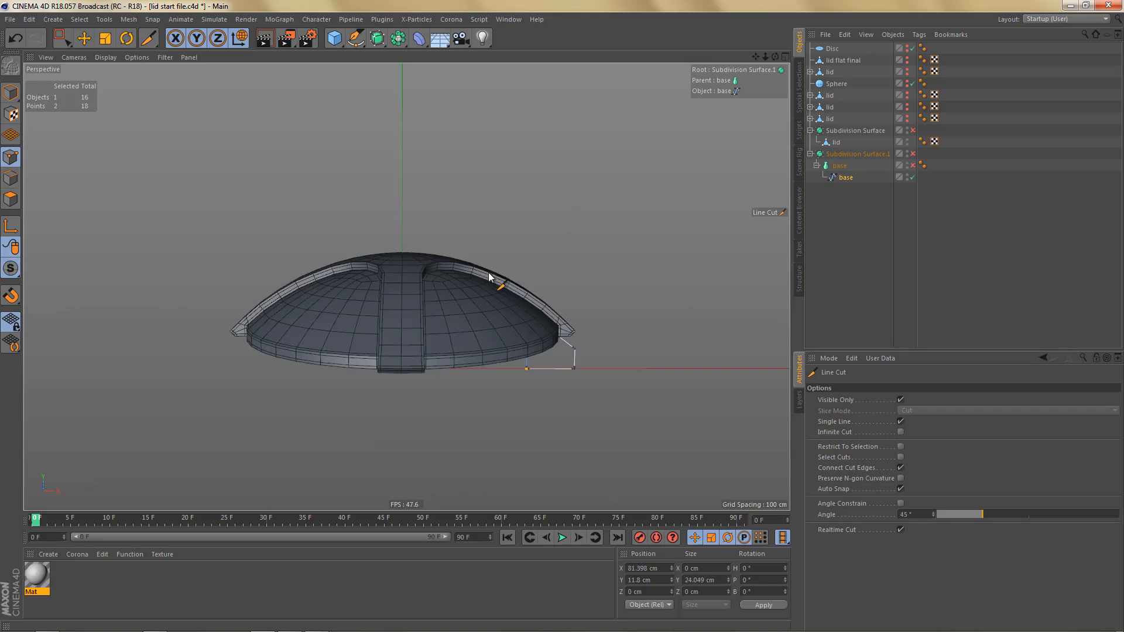
- Look up the HB_Solo script and its shortcut in the script list, and return to the object list
left_click_drag(517, 288, 489, 293, "alt")
left_click(800, 133)
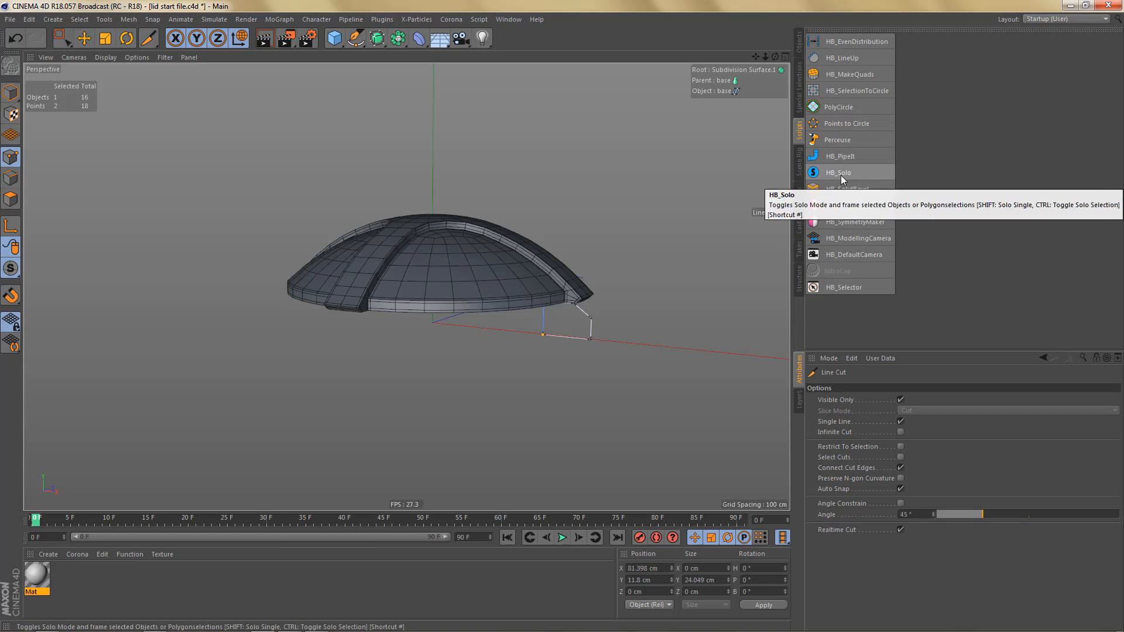
left_click(799, 43)
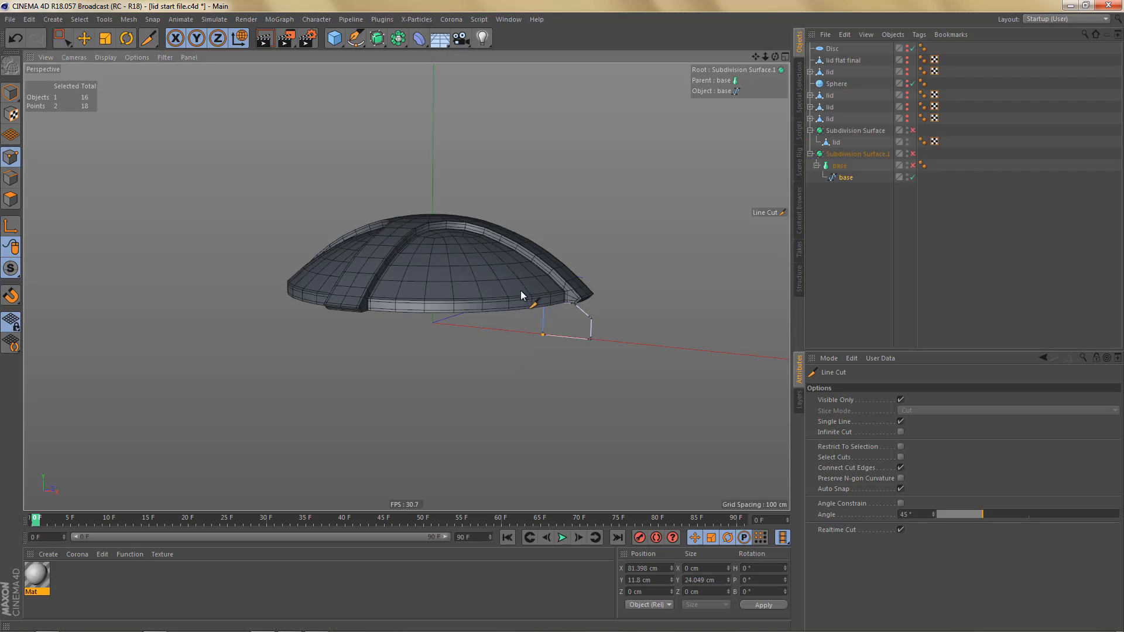
- Enable the base Lathe and its parent Subdivision Surface
left_click_drag(522, 287, 510, 306, "alt")
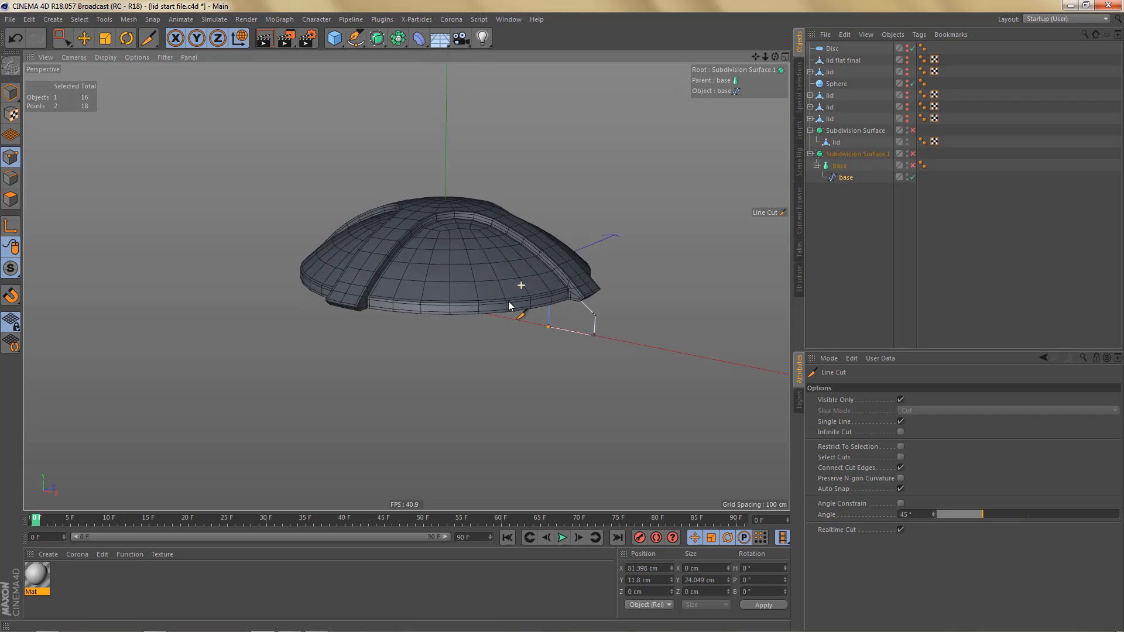
left_click(911, 165)
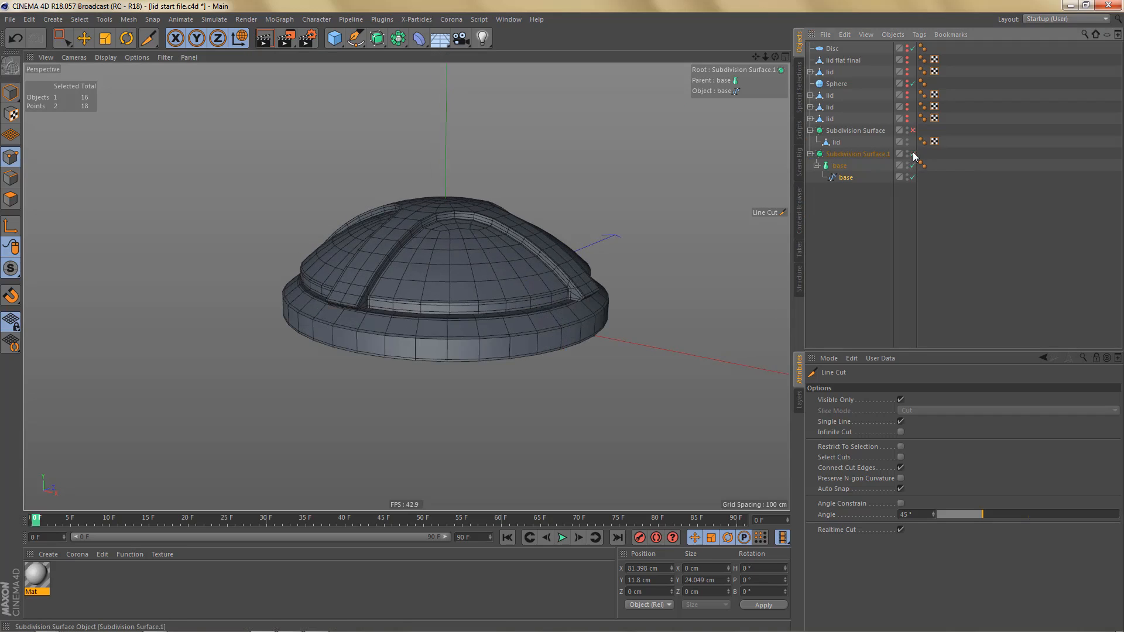
left_click(913, 154)
left_click_drag(607, 265, 518, 258, "alt")
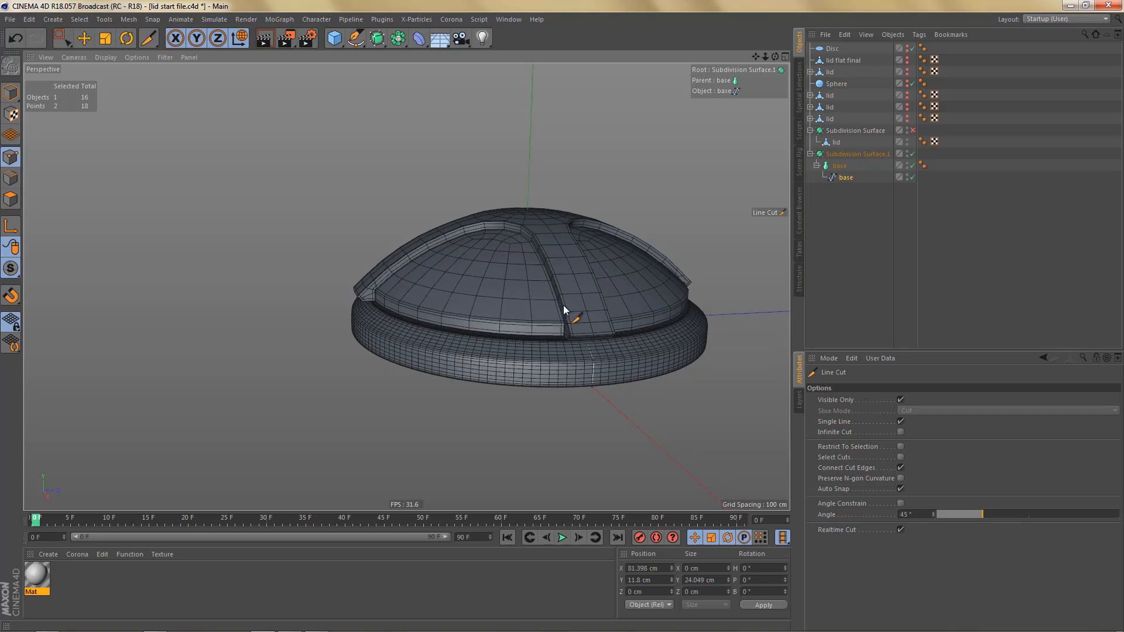
- Switch the viewport mesh lines from wireframe to isoparms and enable the lid's Subdivision Surface
left_click_drag(564, 311, 589, 311, "alt")
key("n")
key("i")
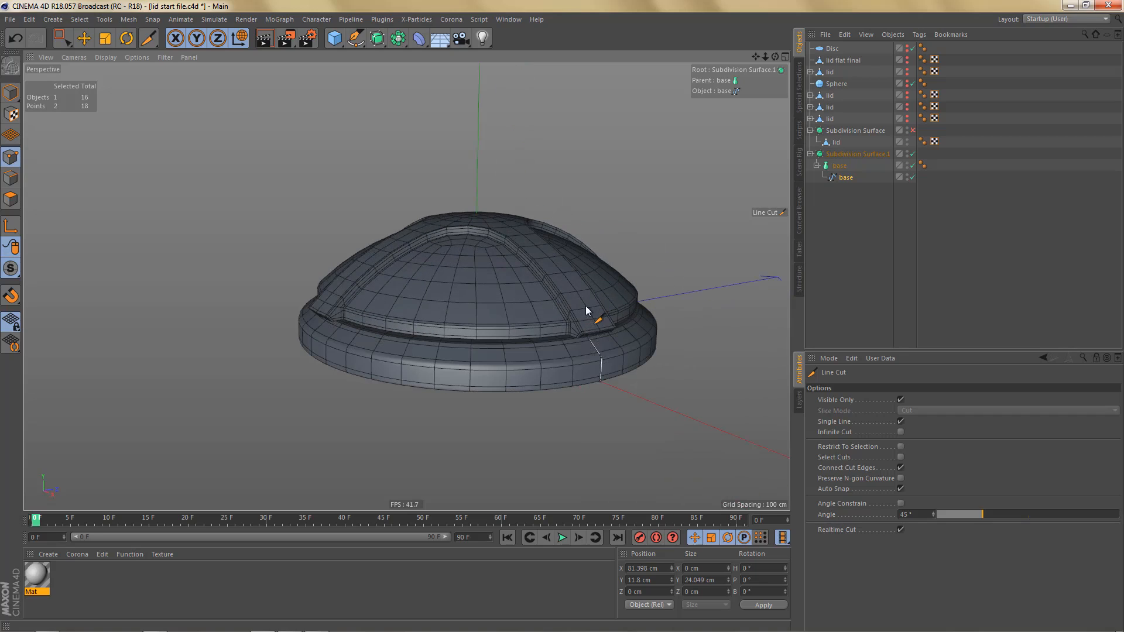
left_click_drag(540, 330, 546, 354, "alt")
scroll(505, 318, "up", 3)
right_click_drag(505, 318, 520, 316, "alt")
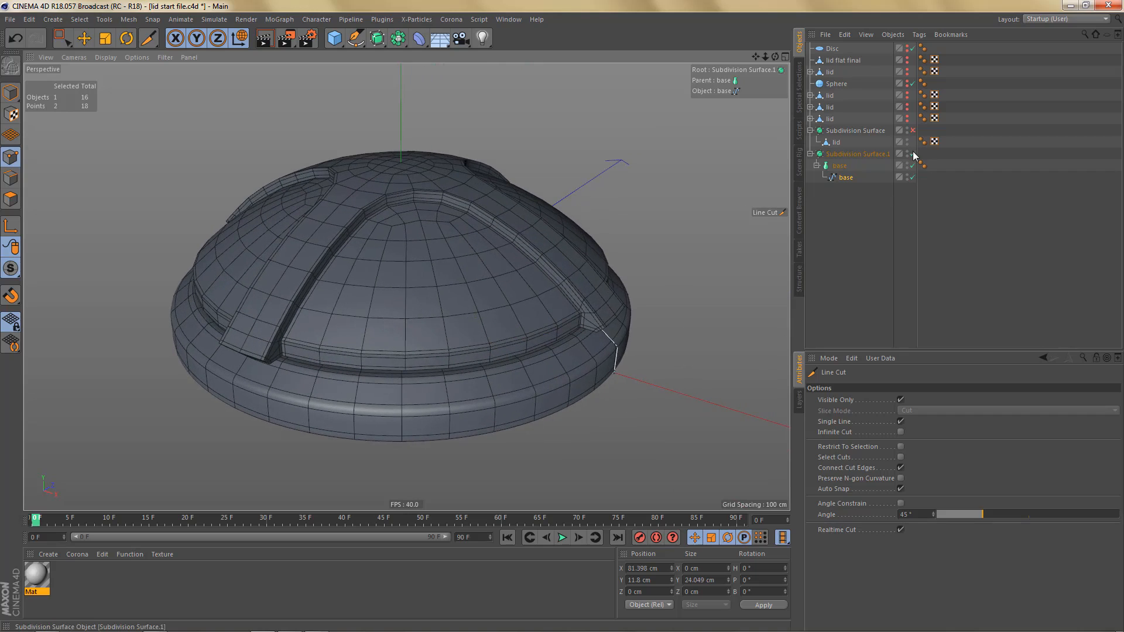
left_click(913, 130)
left_click_drag(507, 348, 554, 342, "alt")
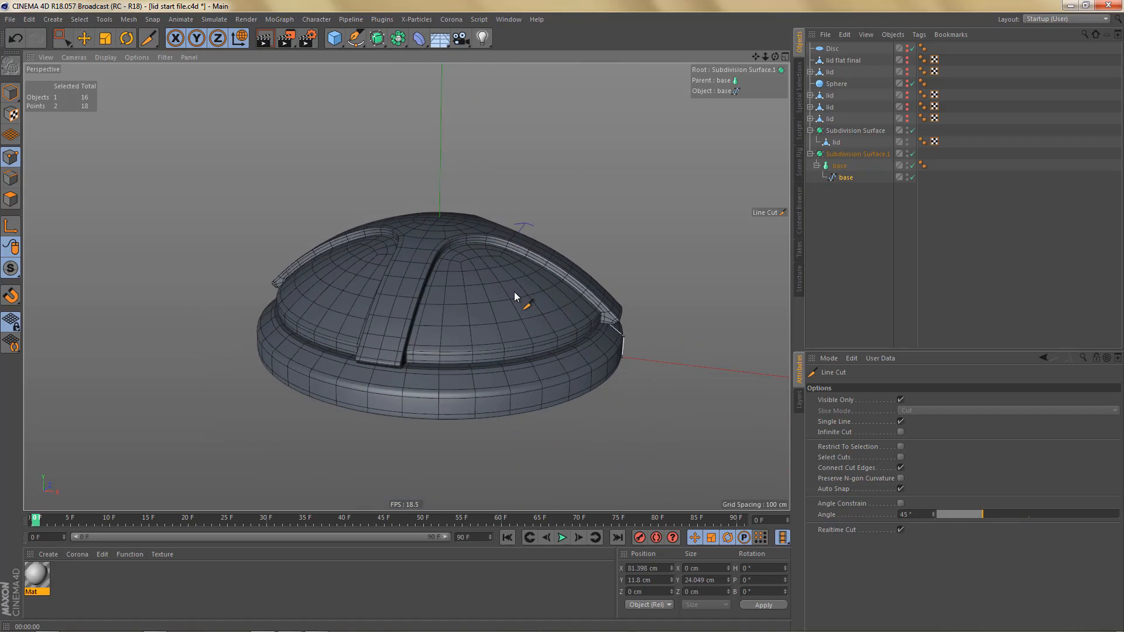
- Switch to the open project Part 004.c4d and select the object part 04 V1 LP.1 in model mode
left_click(509, 20)
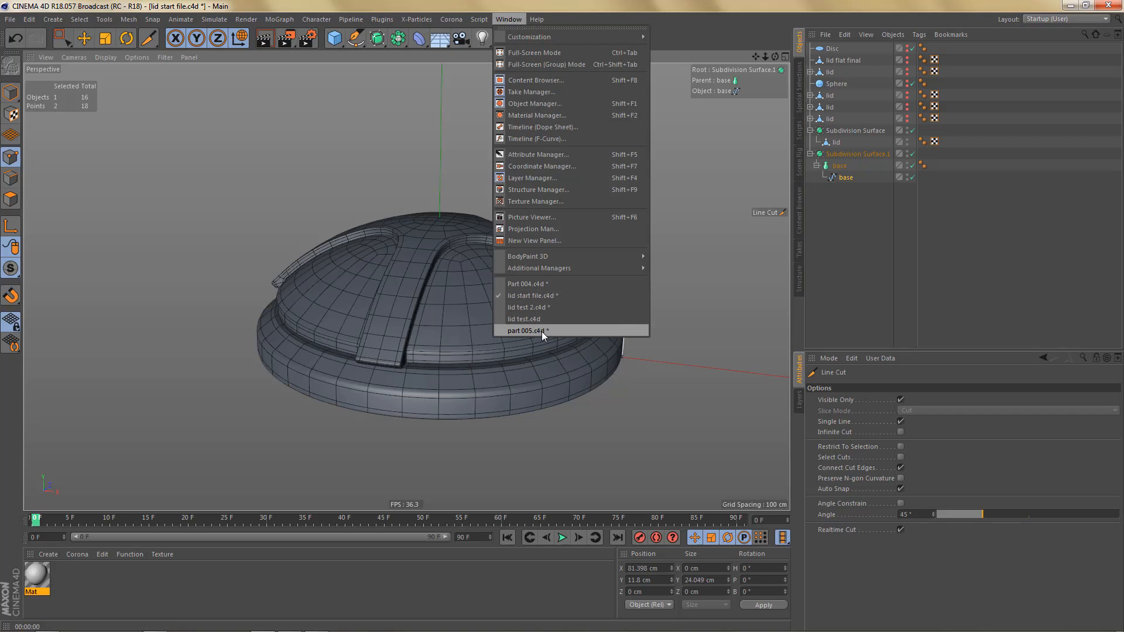
left_click(540, 285)
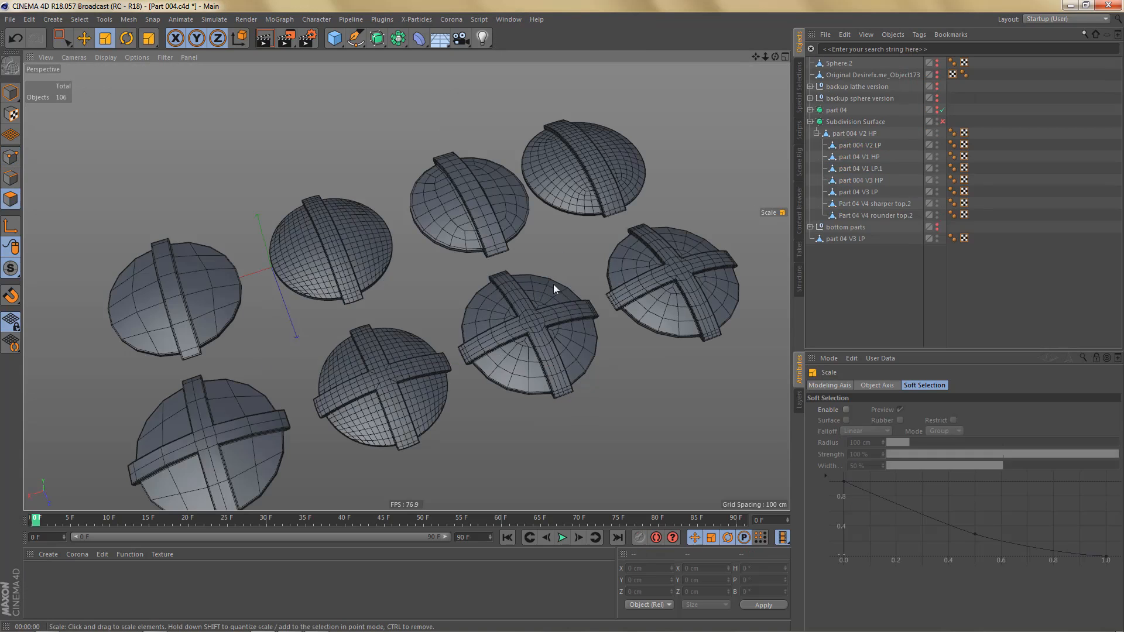
left_click_drag(533, 330, 527, 304, "alt")
middle_click_drag(462, 344, 432, 329, "alt")
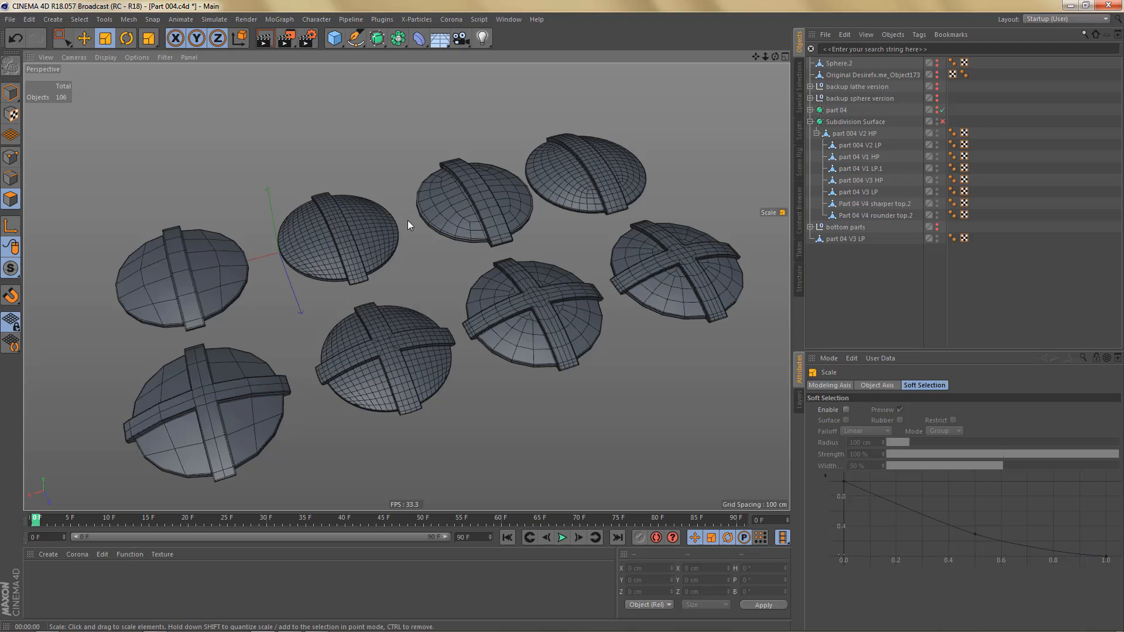
left_click(199, 263)
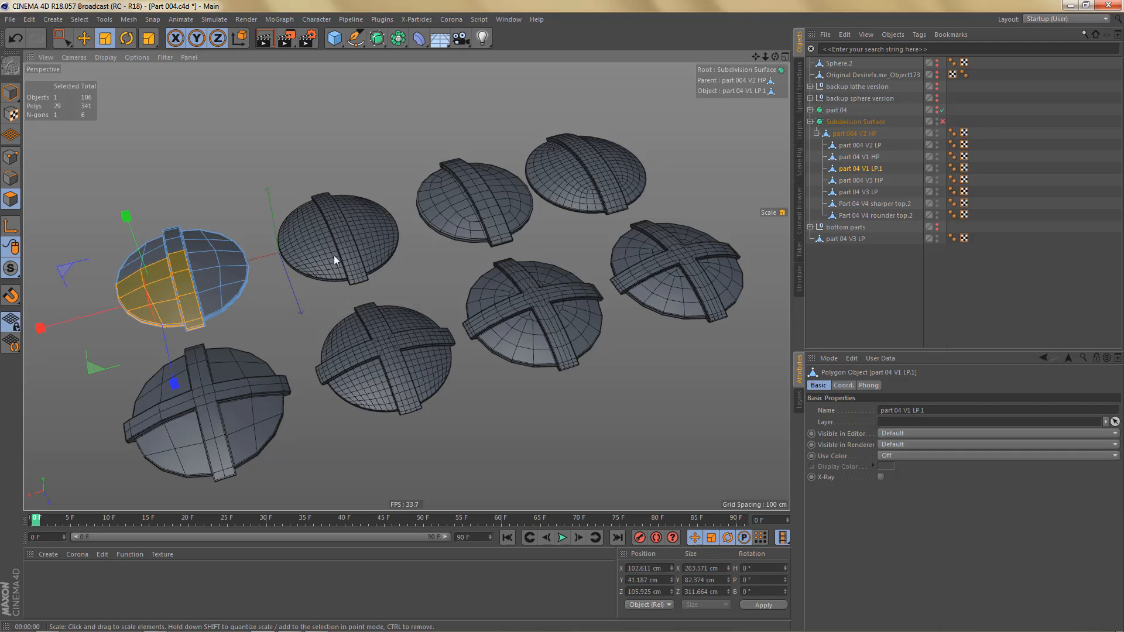
middle_click_drag(339, 247, 403, 225, "alt")
key("Return")
middle_click_drag(330, 263, 358, 262, "alt")
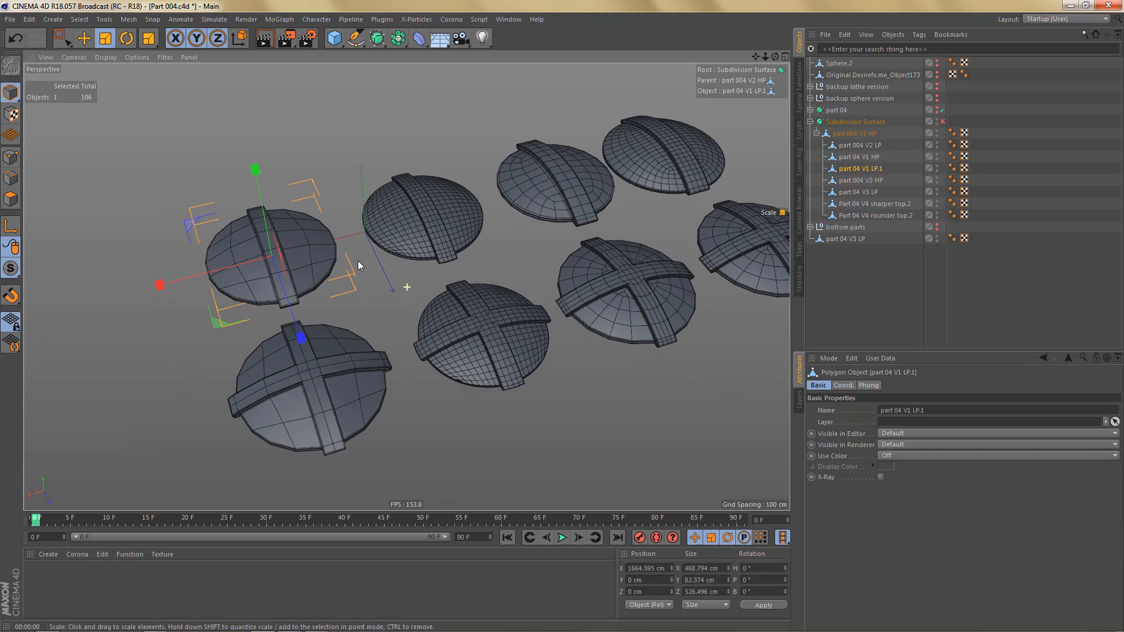
- Examine the topology of the eight lid variants, comparing low-poly and high-poly meshes with single strips and crosses
mouse_move(328, 254)
left_mouse_down("alt")
mouse_move(328, 272)
mouse_move(321, 252)
left_mouse_up("alt")
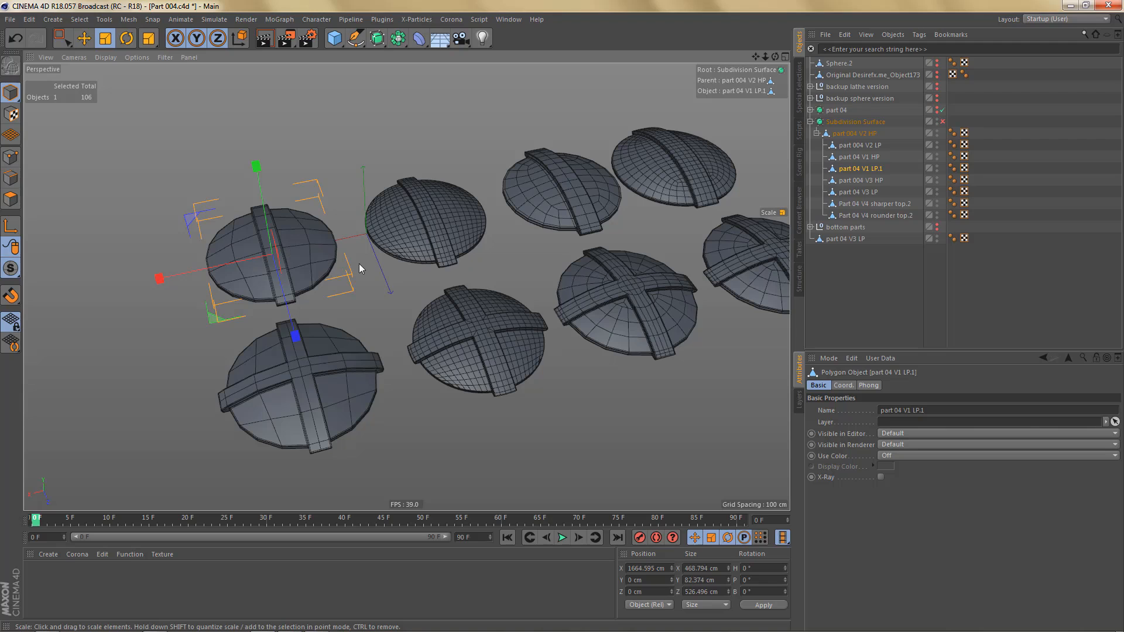
mouse_move(444, 219)
left_mouse_down("alt")
mouse_move(453, 231)
mouse_move(444, 182)
mouse_move(449, 212)
left_mouse_up("alt")
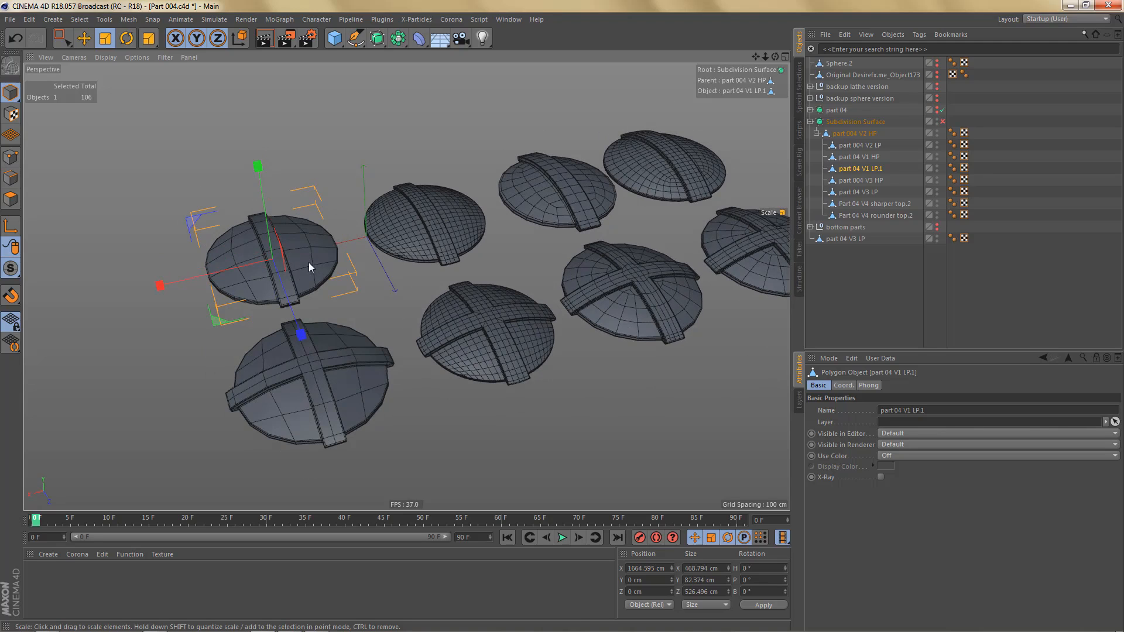
mouse_move(308, 259)
left_mouse_down("alt")
mouse_move(321, 261)
mouse_move(321, 288)
mouse_move(305, 261)
left_mouse_up("alt")
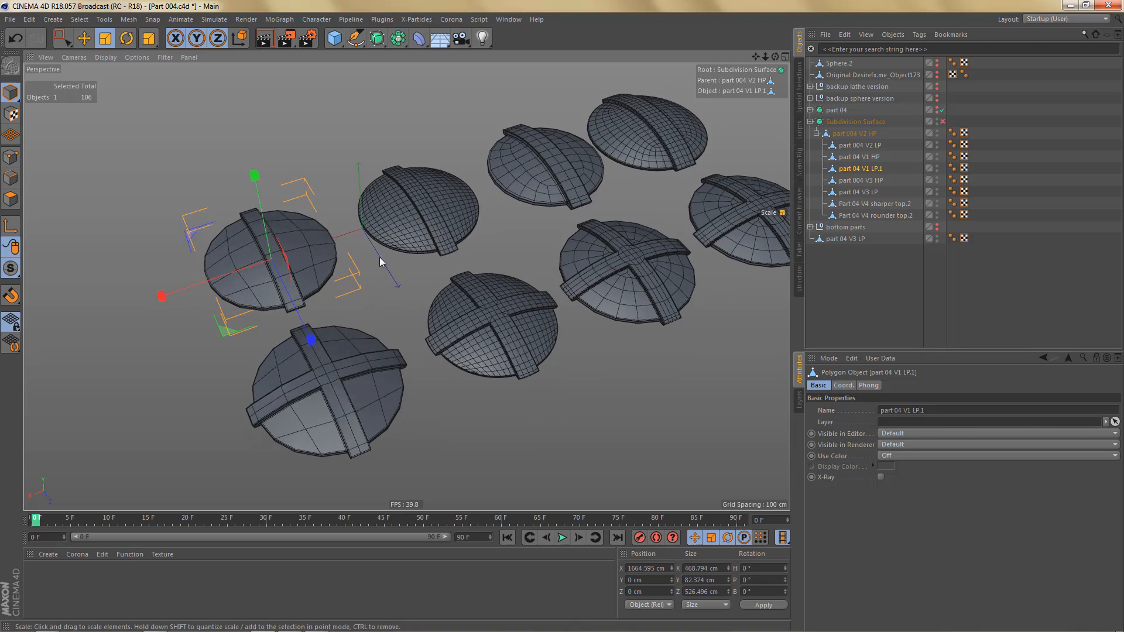
left_click_drag(380, 258, 305, 317, "alt")
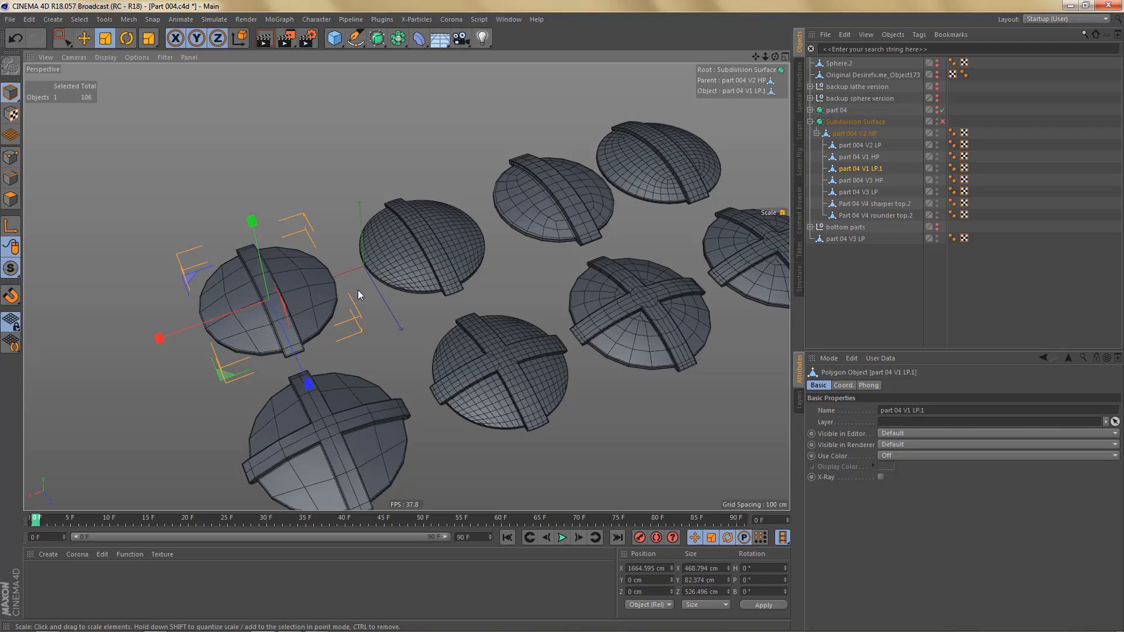
scroll(477, 241, "down", 4)
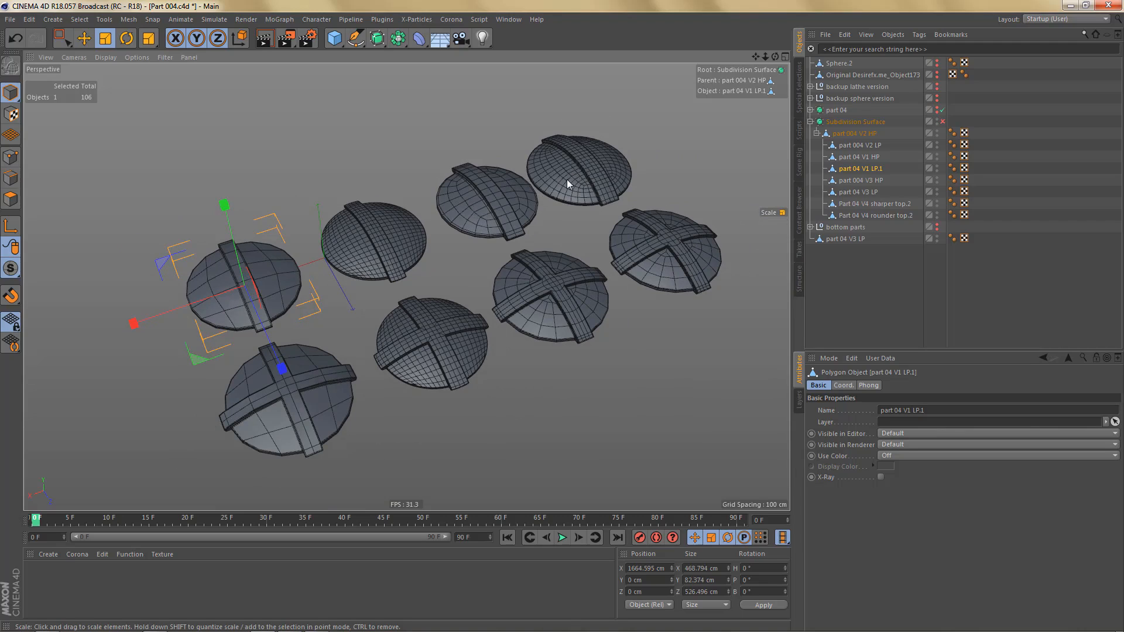
middle_click_drag(560, 186, 479, 232, "alt")
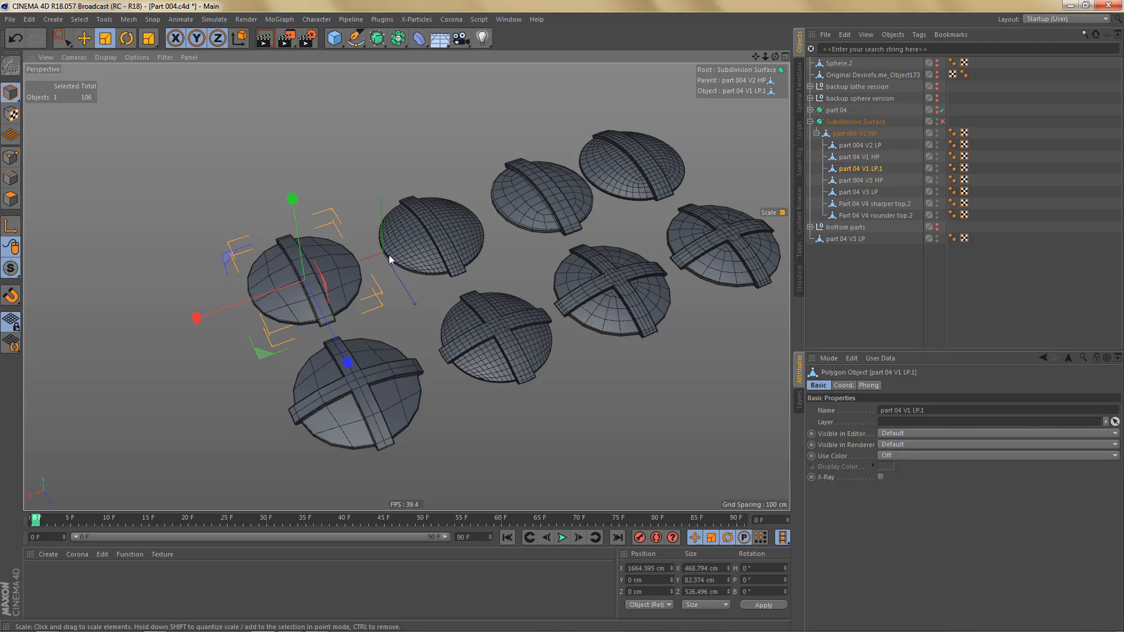
middle_click_drag(424, 241, 423, 212, "alt")
mouse_move(609, 269)
left_mouse_down("alt")
mouse_move(623, 266)
mouse_move(618, 275)
mouse_move(614, 253)
mouse_move(615, 266)
left_mouse_up("alt")
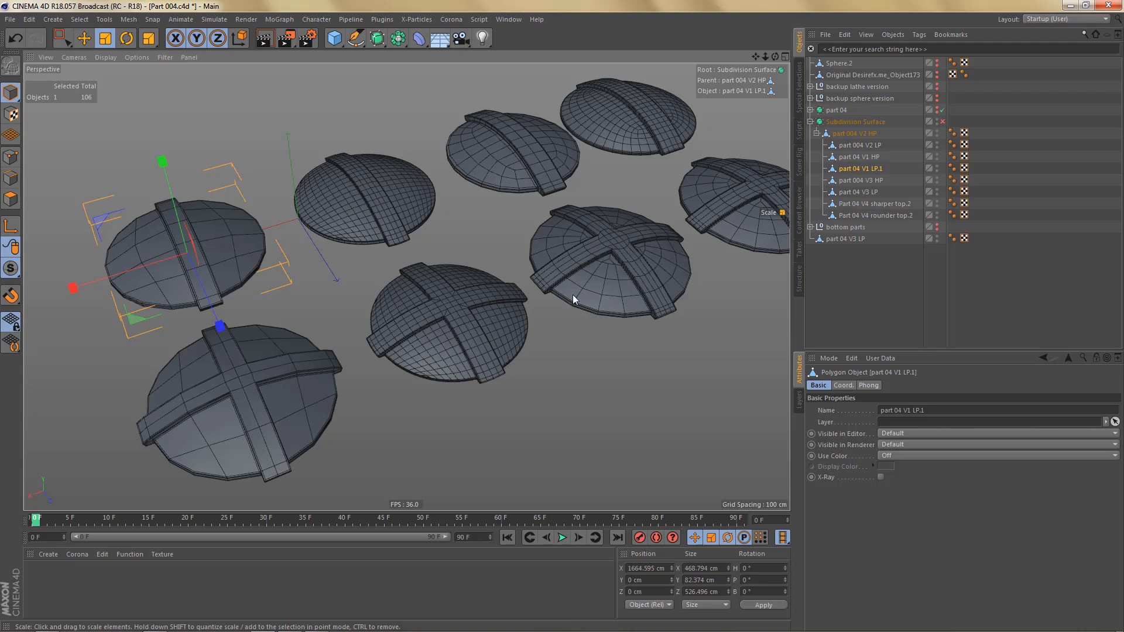
middle_click_drag(576, 300, 487, 346, "alt")
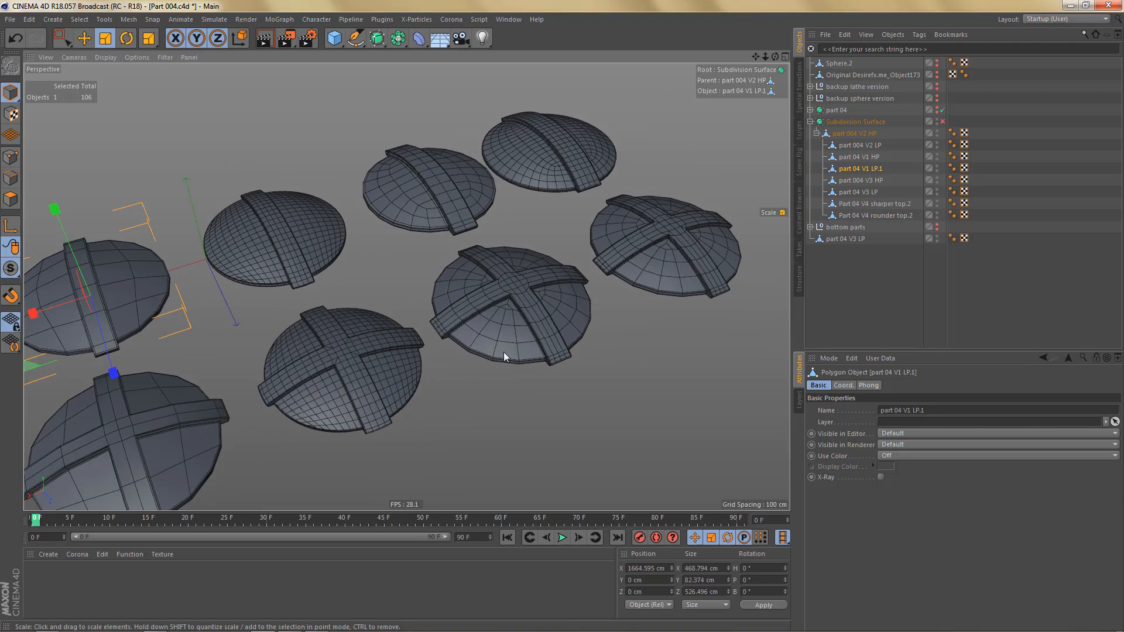
- Inspect the rim and edge topology of the dense single-strip lid up close, then compare it with the neighbouring lid variants
mouse_move(517, 352)
middle_mouse_down("alt")
mouse_move(647, 351)
mouse_move(674, 374)
middle_mouse_up("alt")
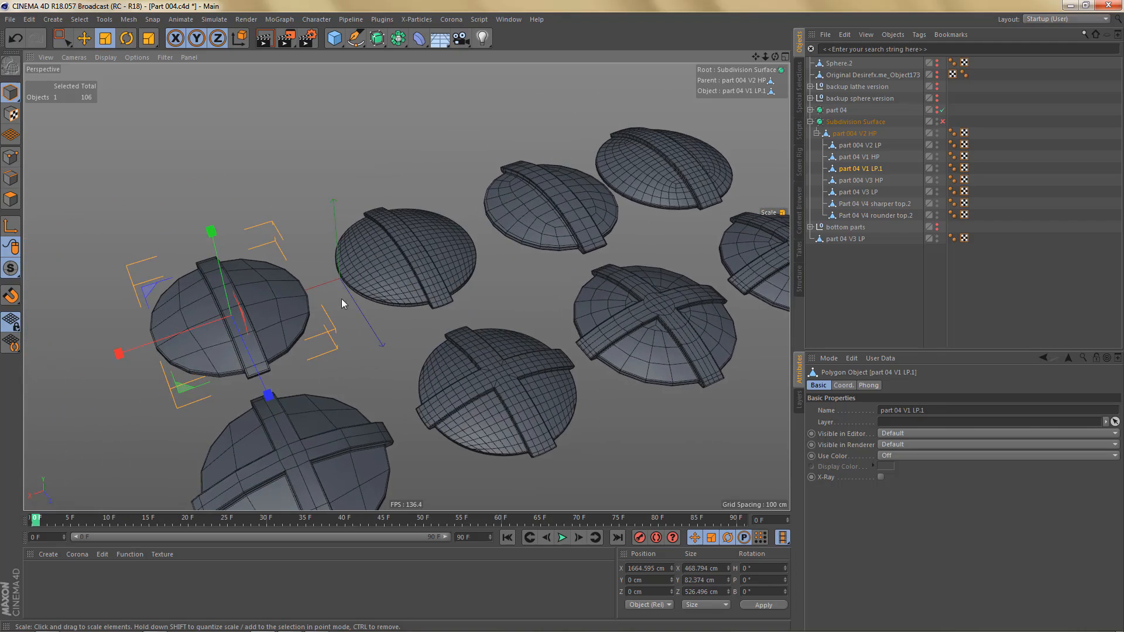
middle_click_drag(342, 299, 469, 256, "alt")
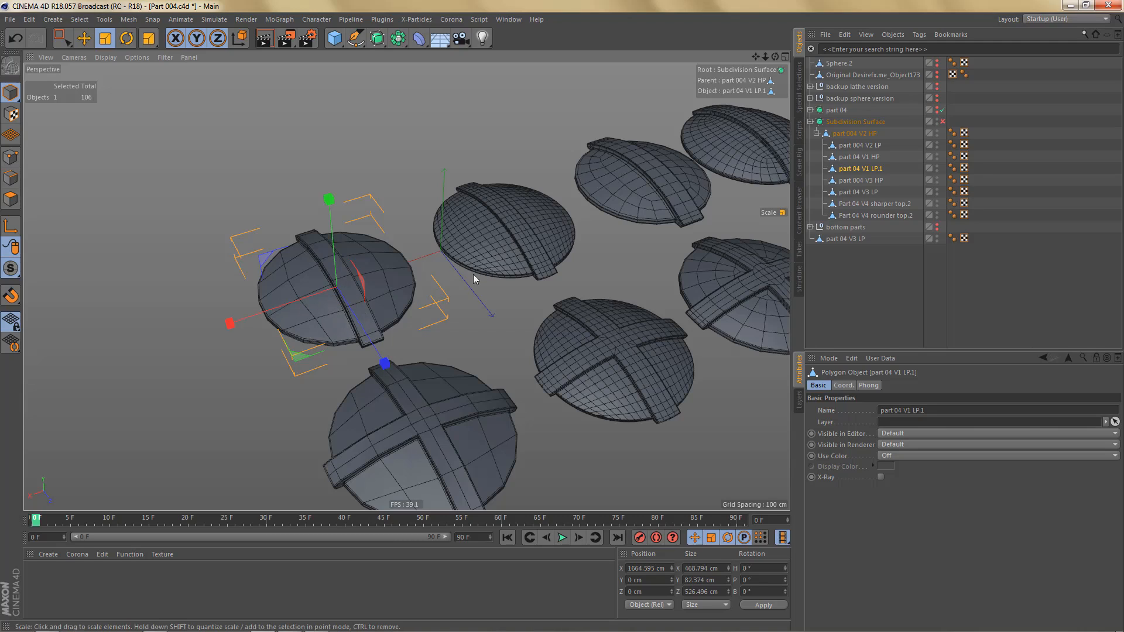
scroll(487, 267, "up", 10)
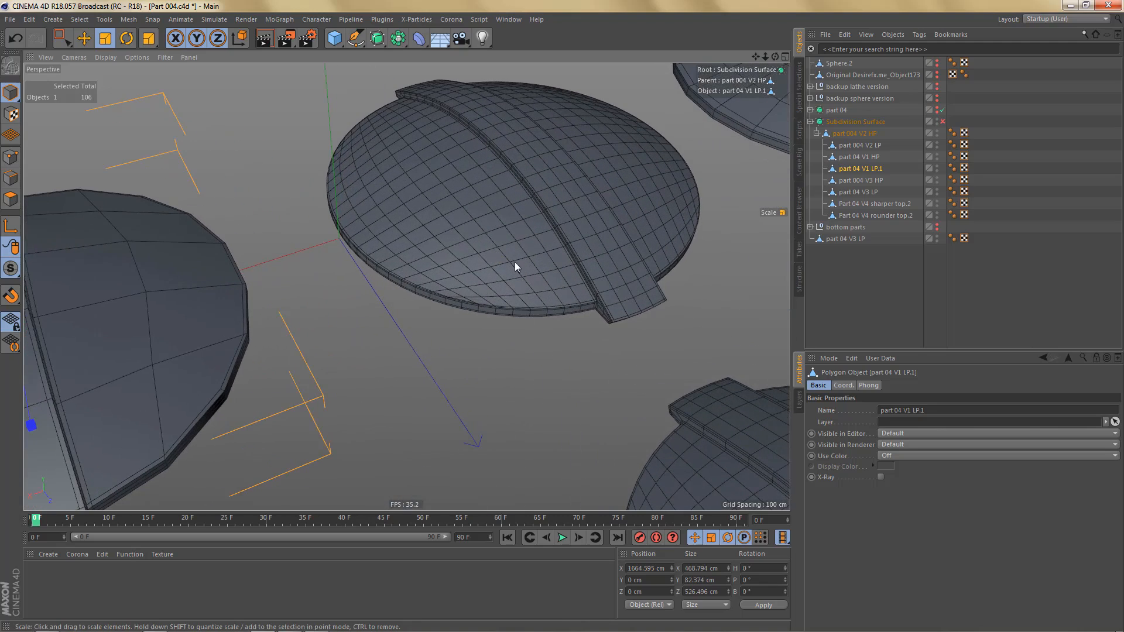
right_click_drag(465, 300, 537, 292, "alt")
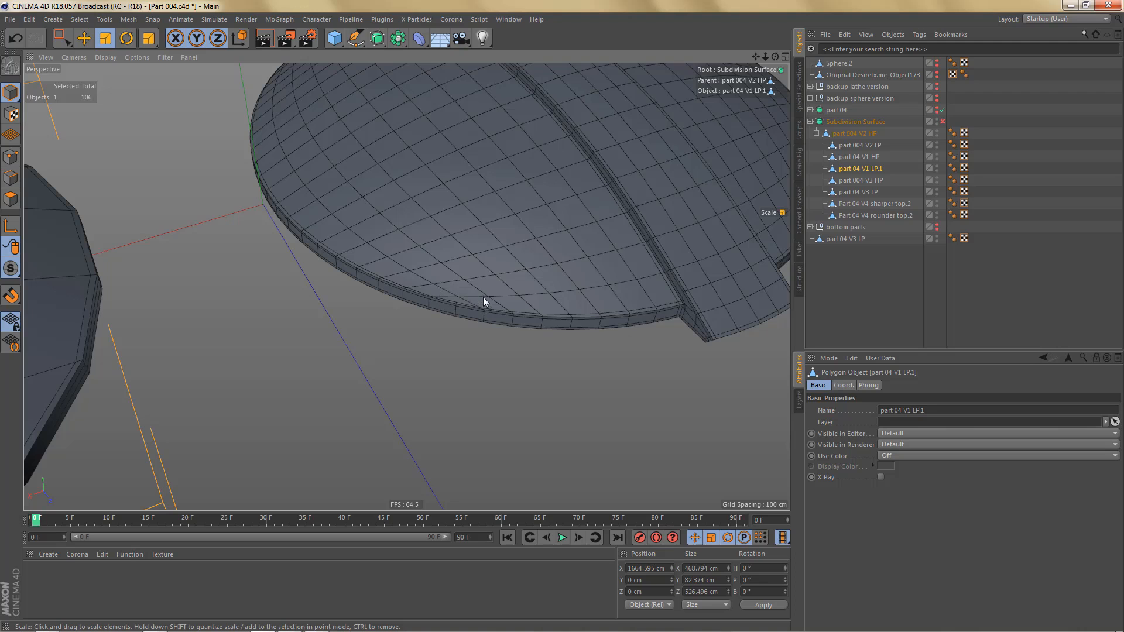
left_click_drag(472, 287, 495, 269, "alt")
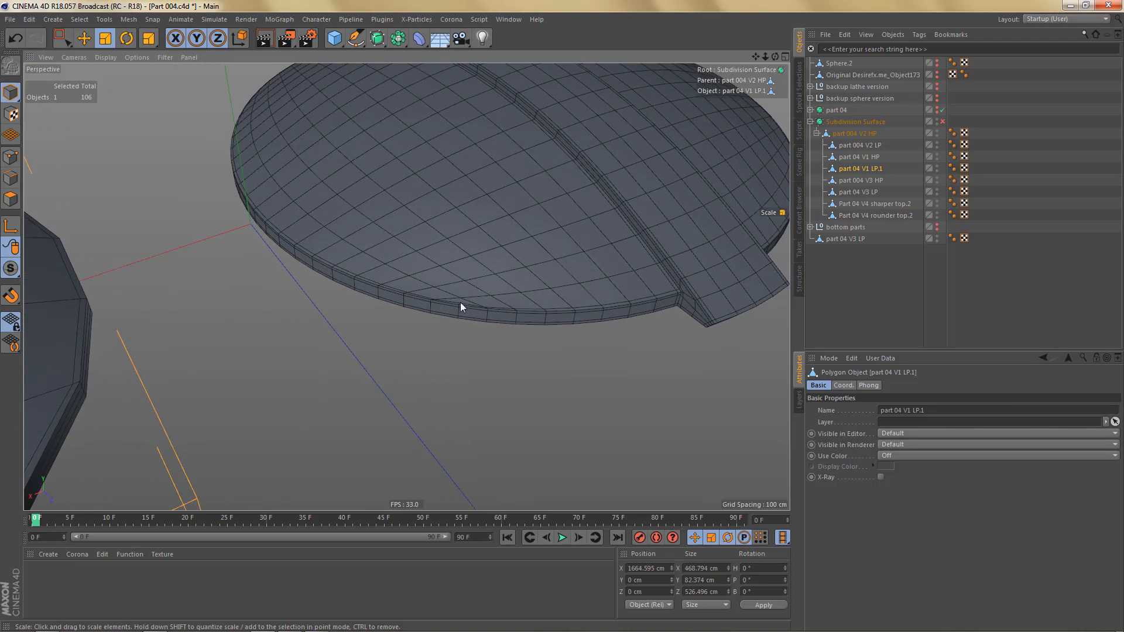
left_click_drag(461, 302, 438, 276, "alt")
scroll(433, 328, "down", 5)
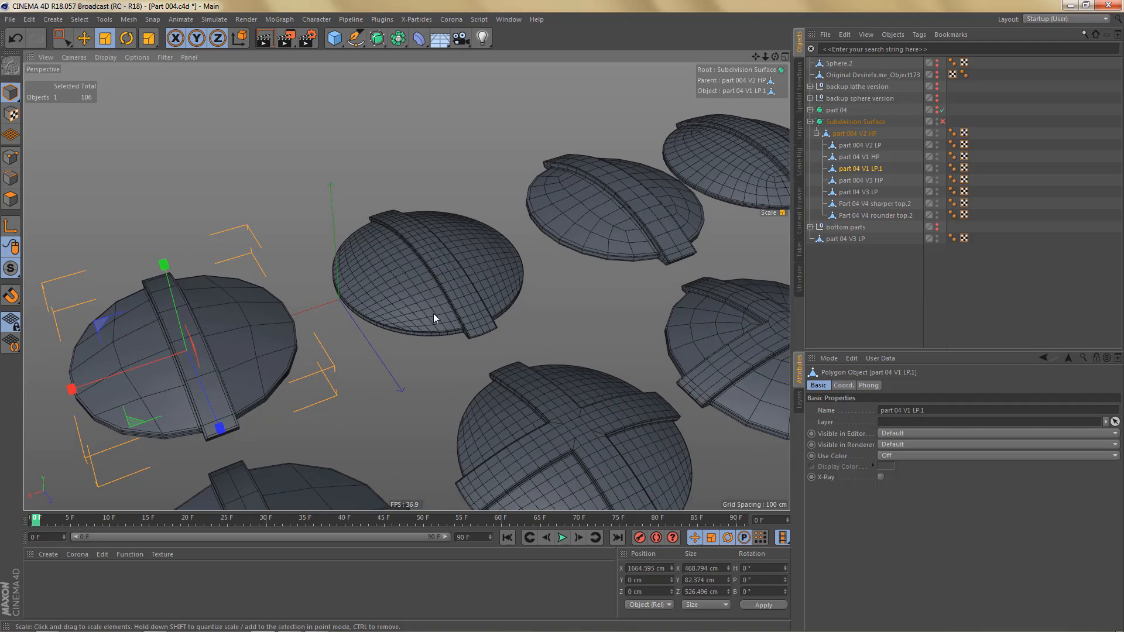
left_click_drag(455, 281, 350, 346, "alt")
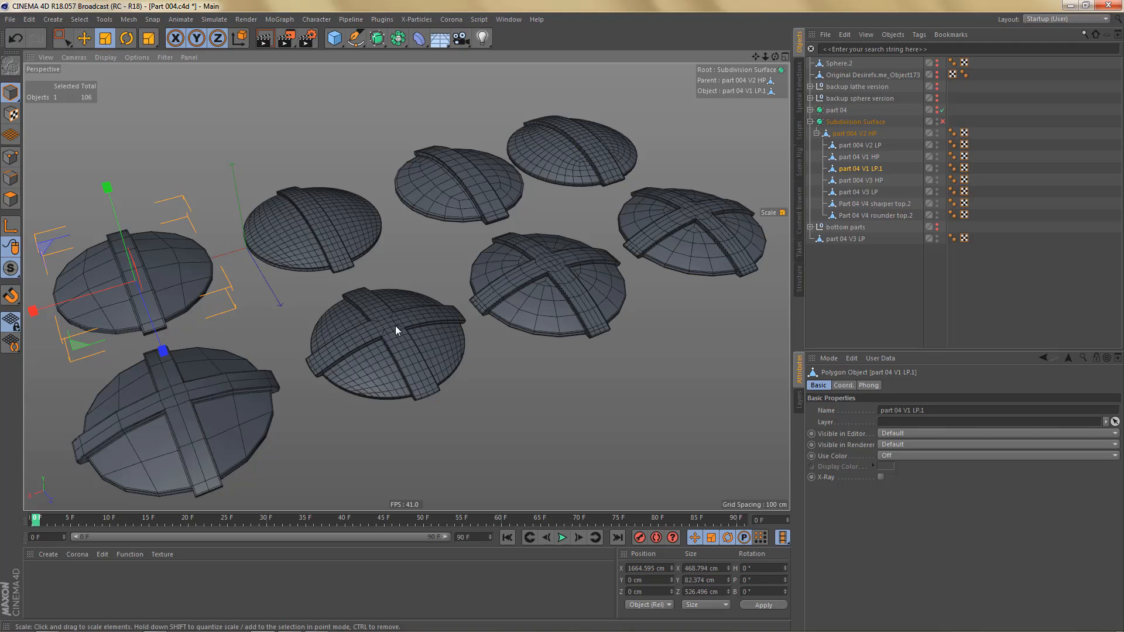